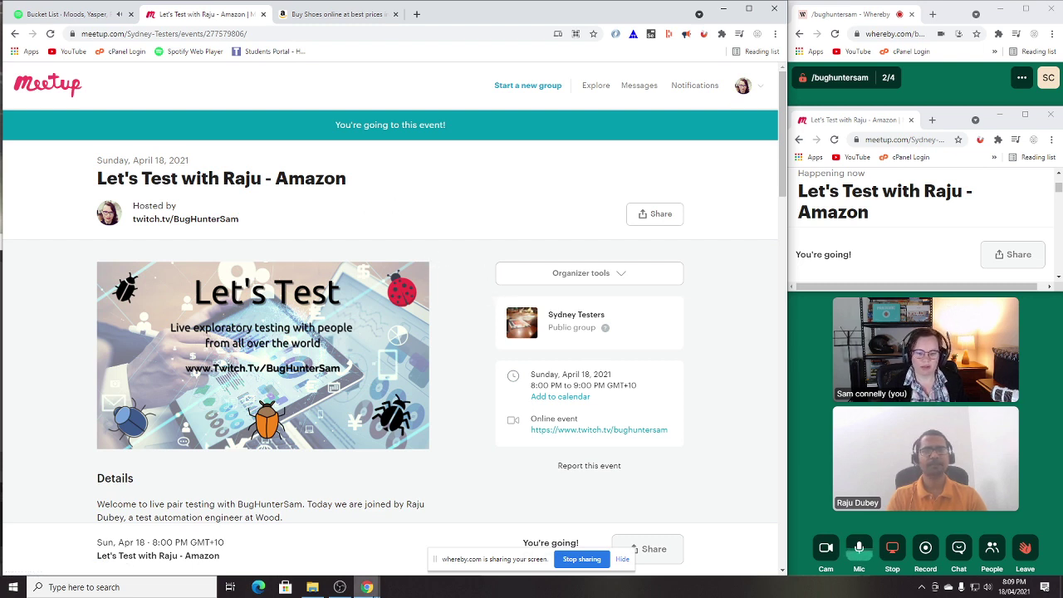
Step: Switch to the Coggle window showing the Amazon mind map
mouse_move(367, 591)
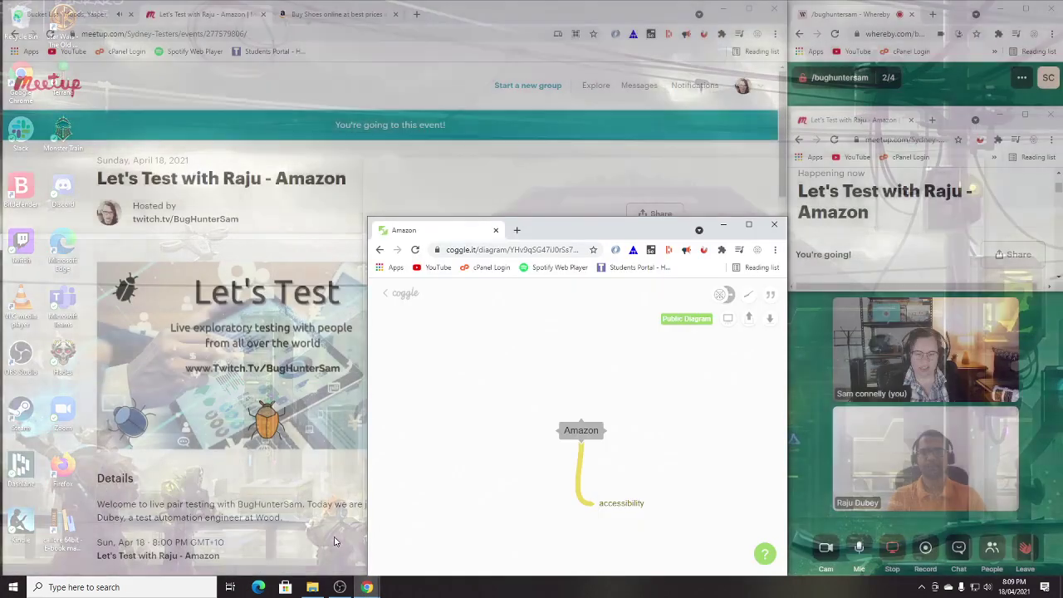
click(334, 541)
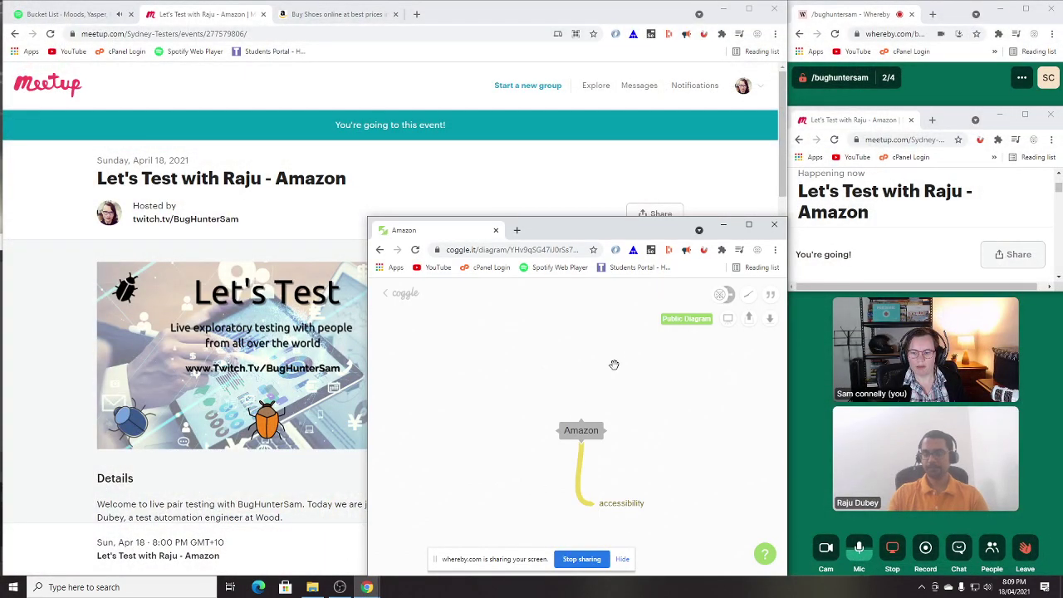
mouse_move(614, 429)
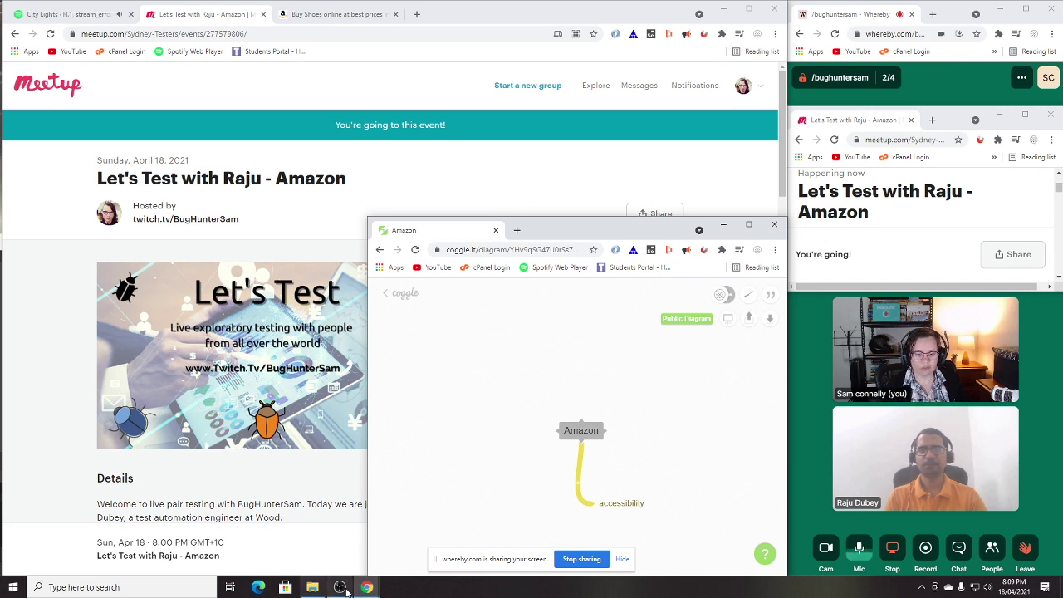
Step: Check the live streaming and recording status in OBS and return to the Meetup event page
mouse_move(343, 588)
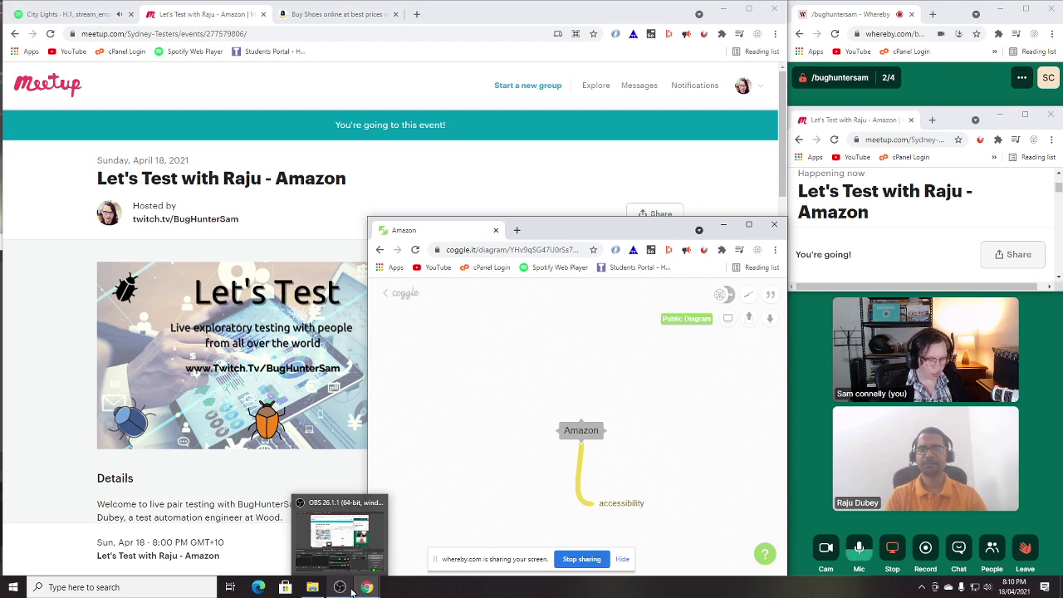
click(352, 594)
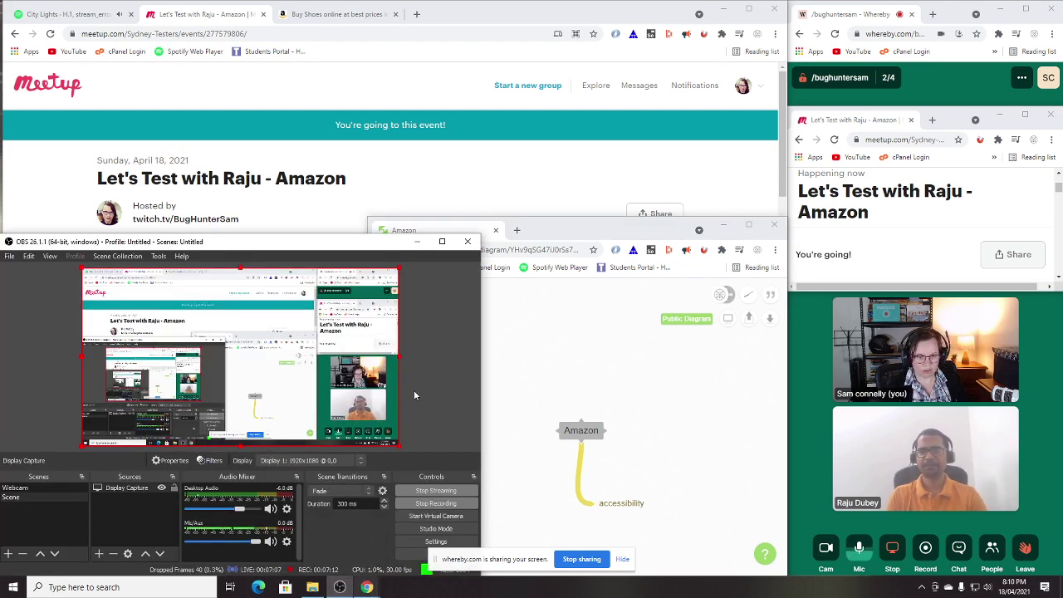
click(485, 159)
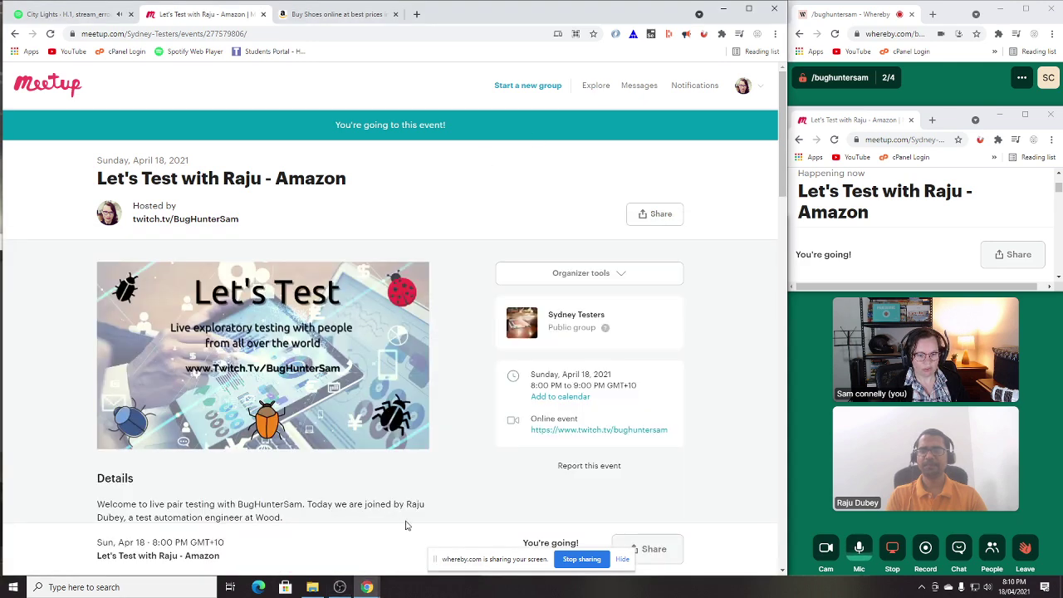
Step: Show the Amazon.in shoes page in the main browser window and bring the Coggle mind map in front of it
click(366, 587)
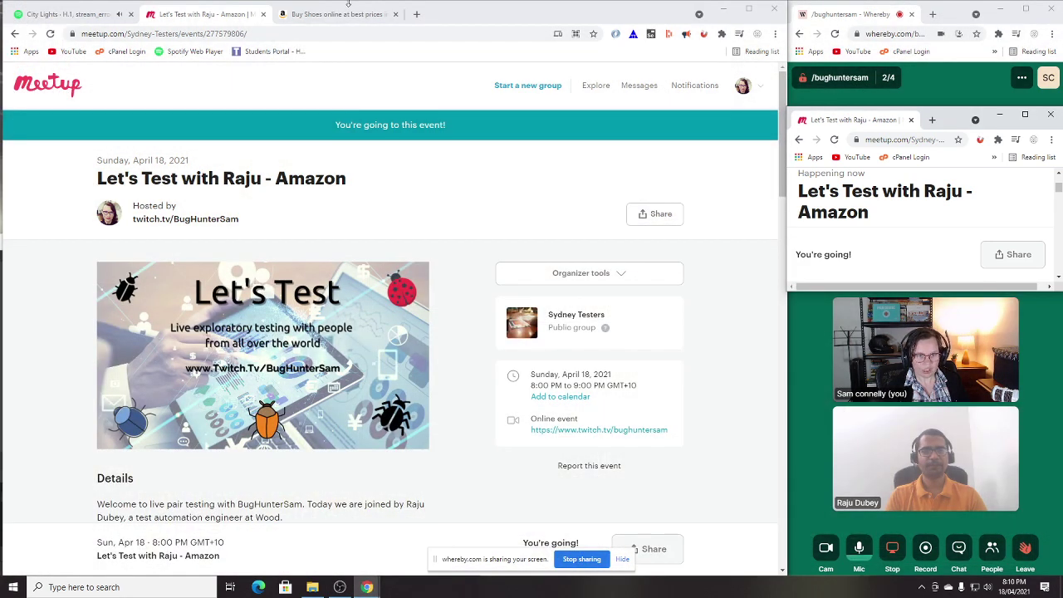
click(319, 17)
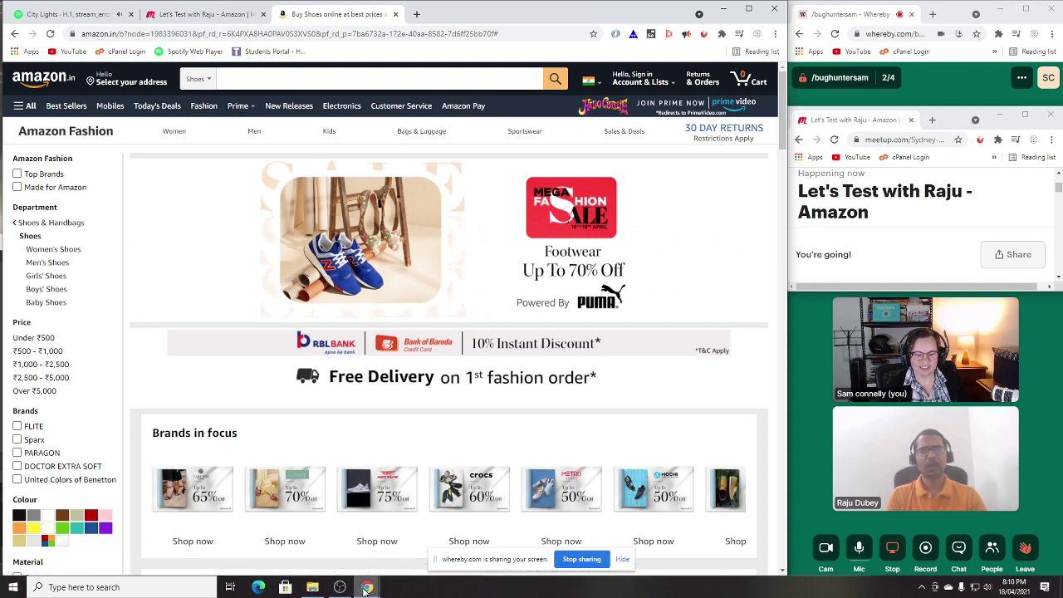
click(366, 587)
click(332, 538)
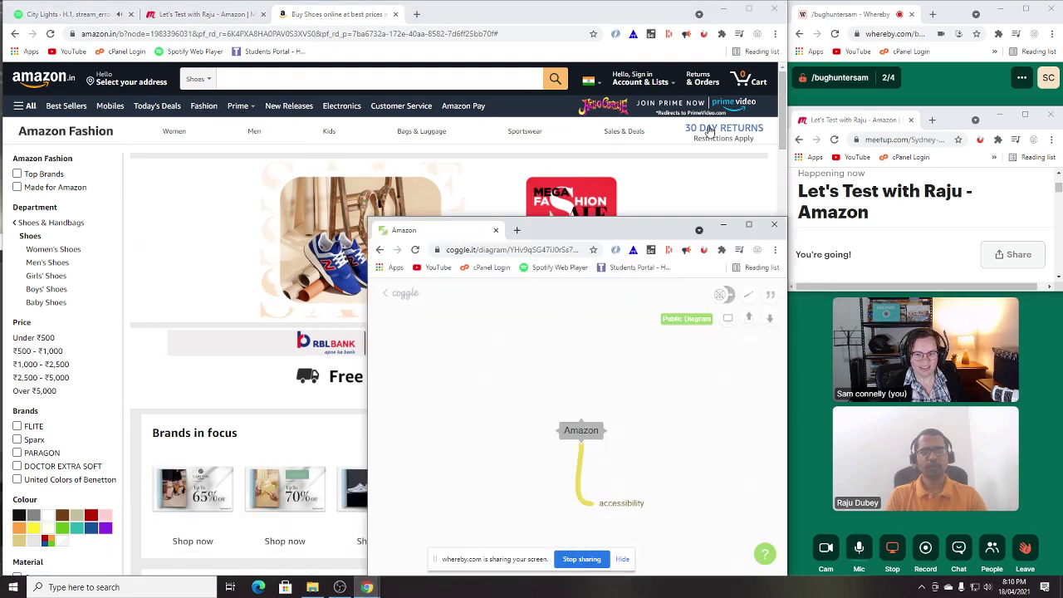
Step: Add a "where to start?" branch above the Amazon node and give it a "Strategy doc?" sub-branch
drag(581, 419, 623, 359)
text(wh)
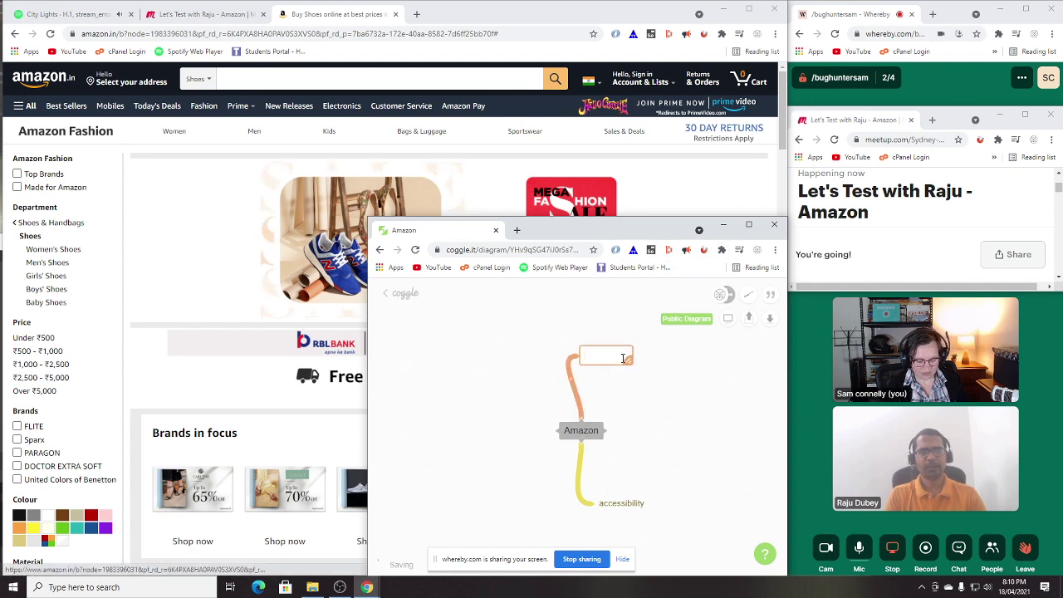
text(ere to)
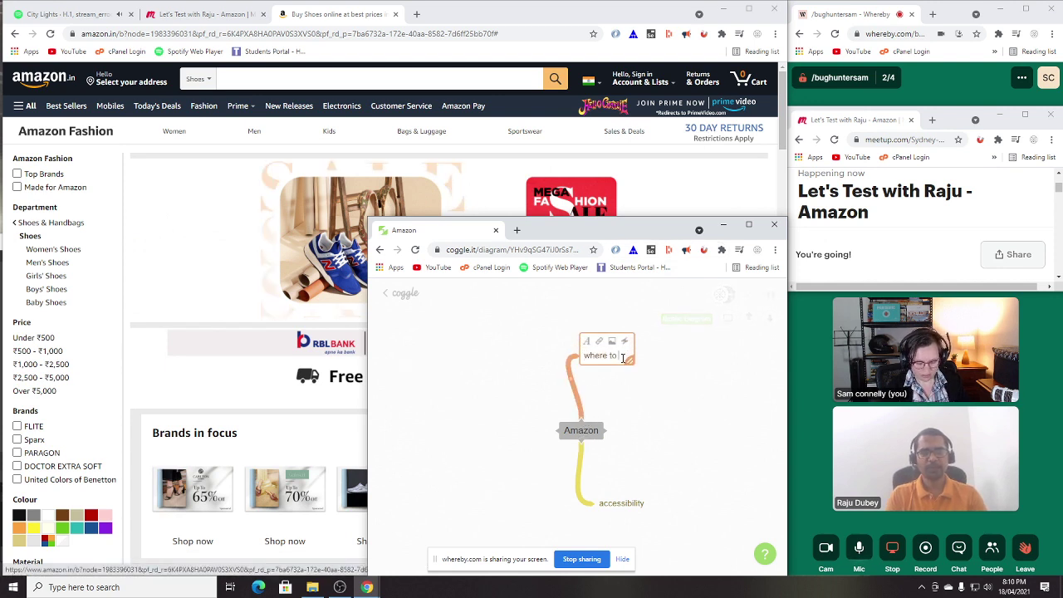
text( start?)
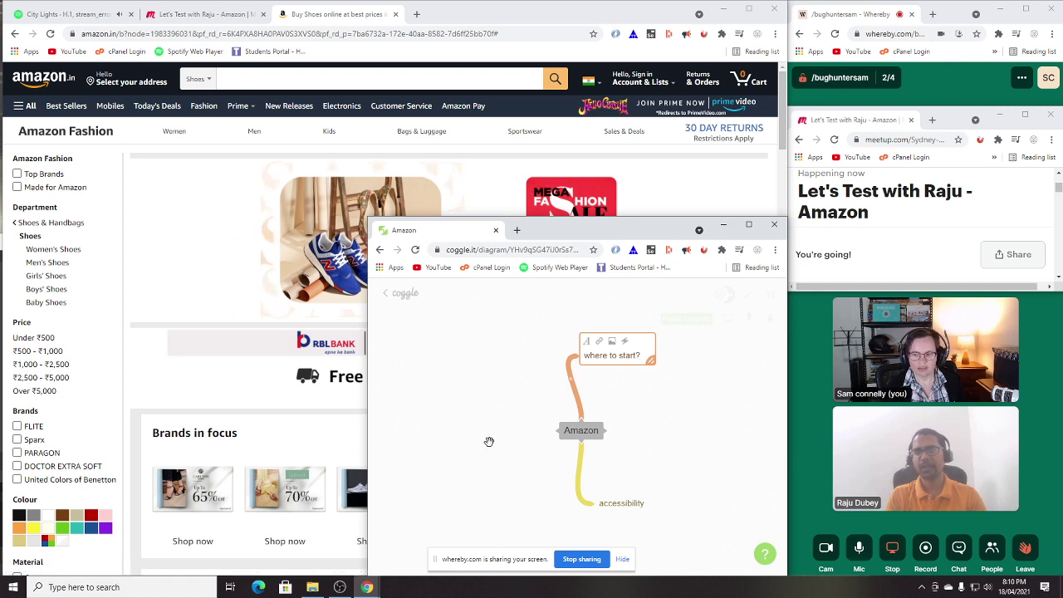
click(649, 357)
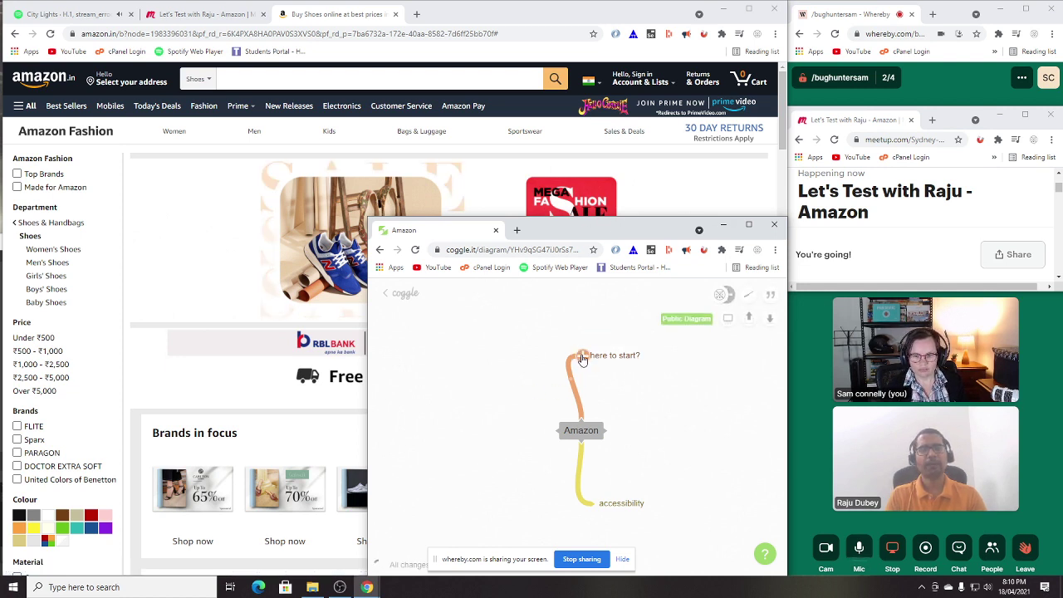
text(St)
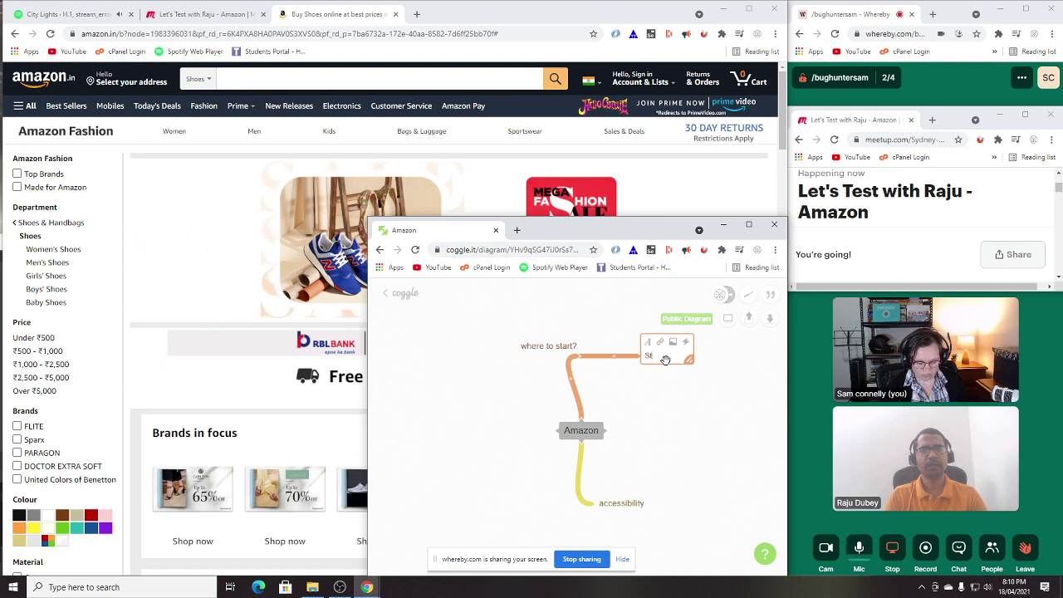
text(rategy doc)
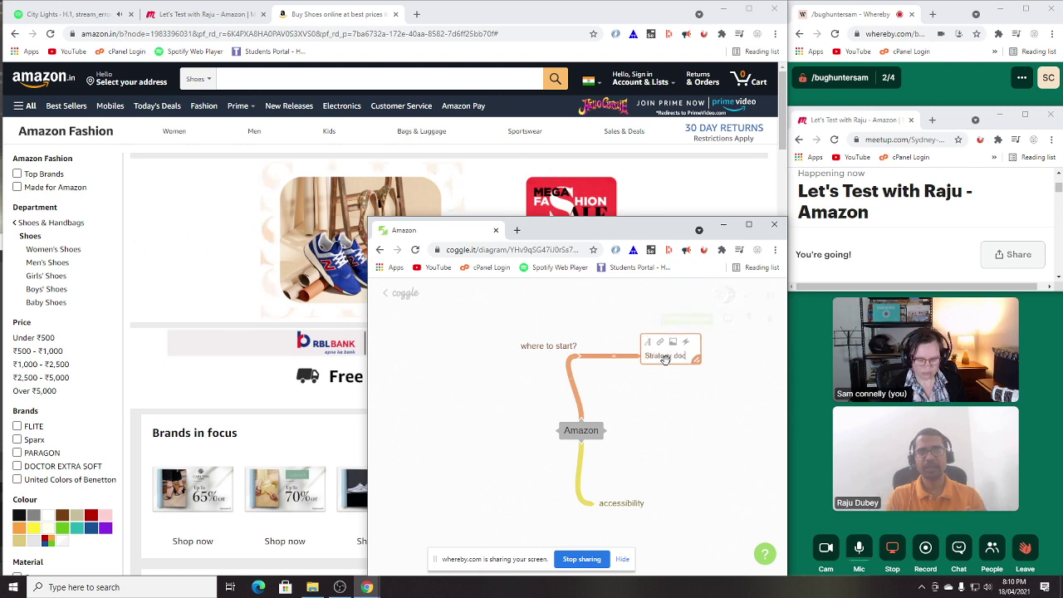
text(?)
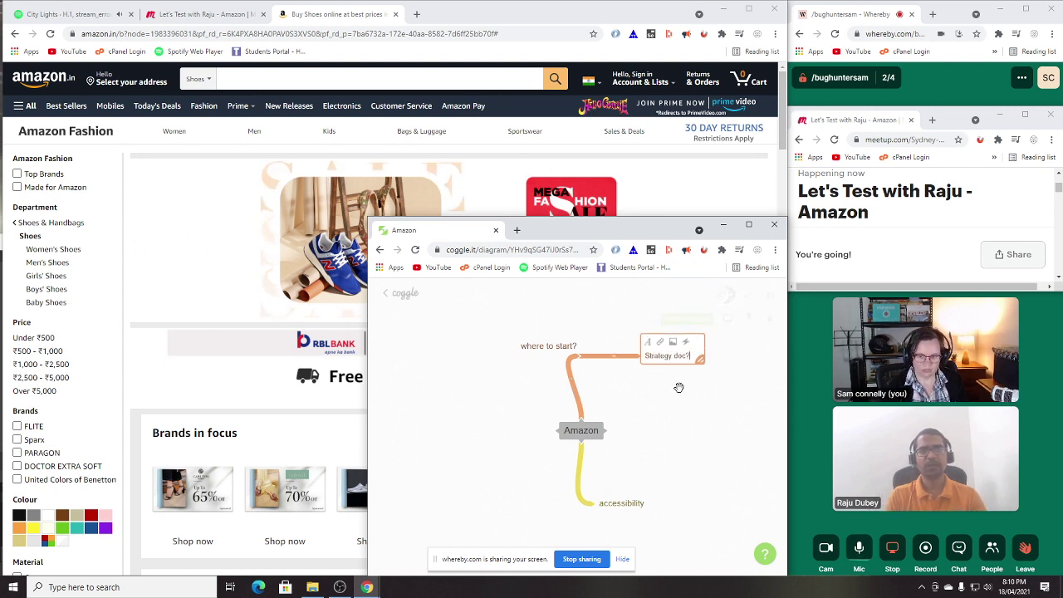
Step: Add a "Browsers" branch and a "mobile" branch on opposite sides of the Amazon node
click(611, 432)
text(B)
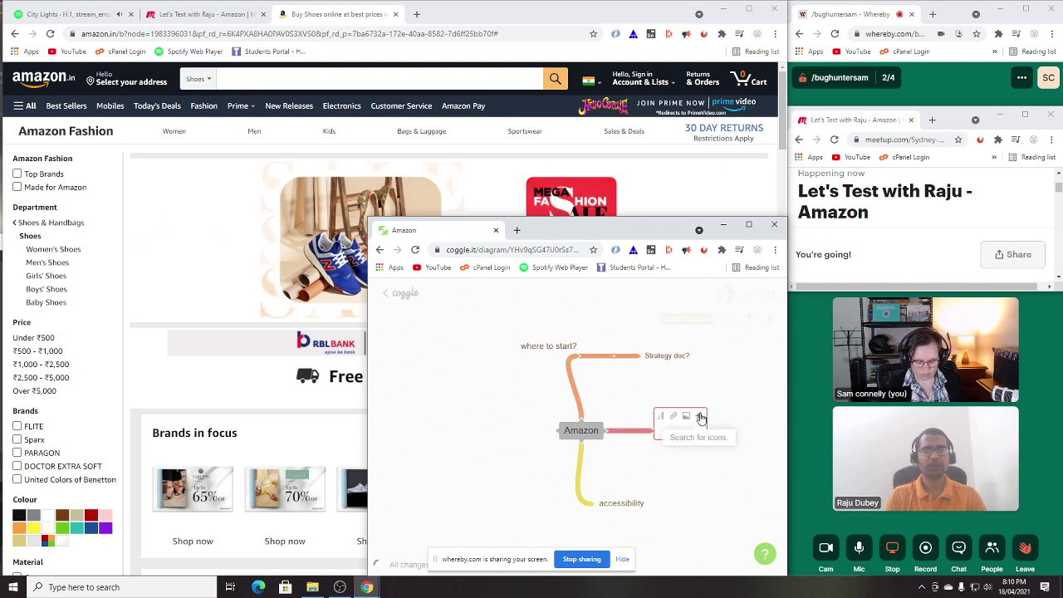
text(rowsers)
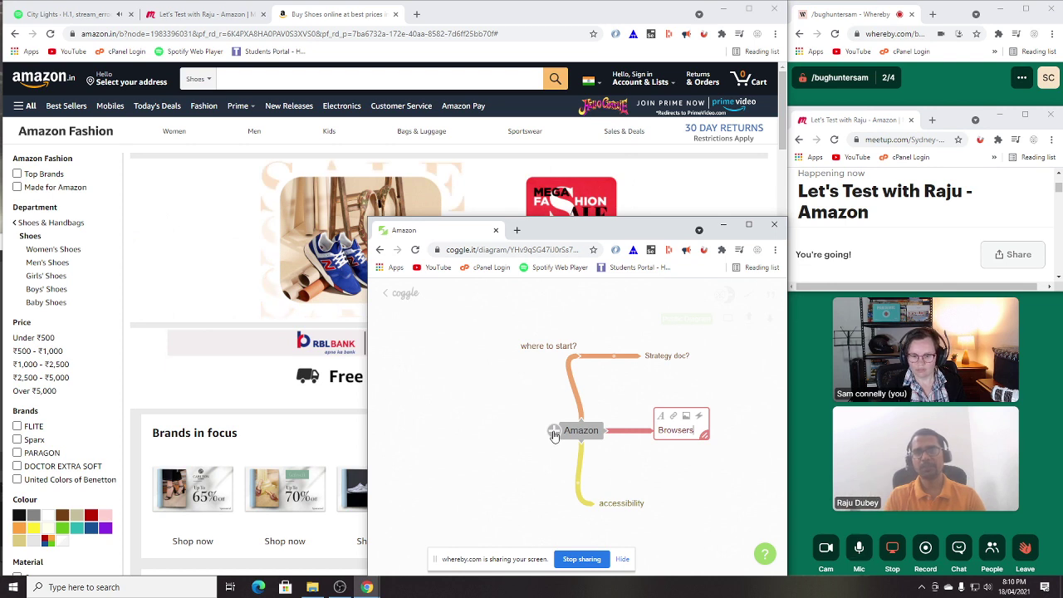
click(553, 430)
text(mobile)
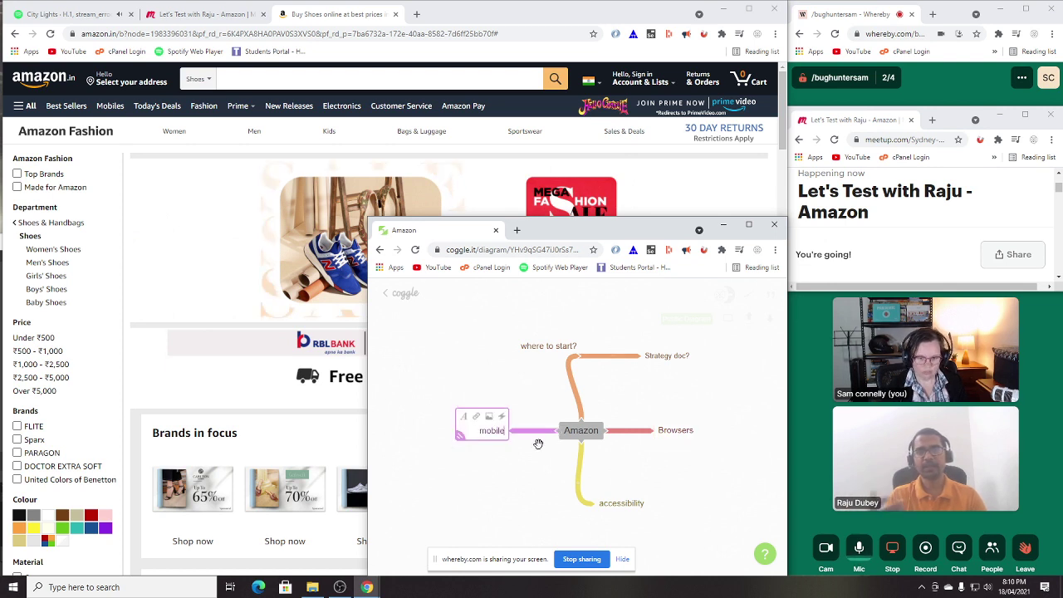
Step: Add a "platforms" branch to the Amazon node below the "mobile" branch
mouse_move(559, 433)
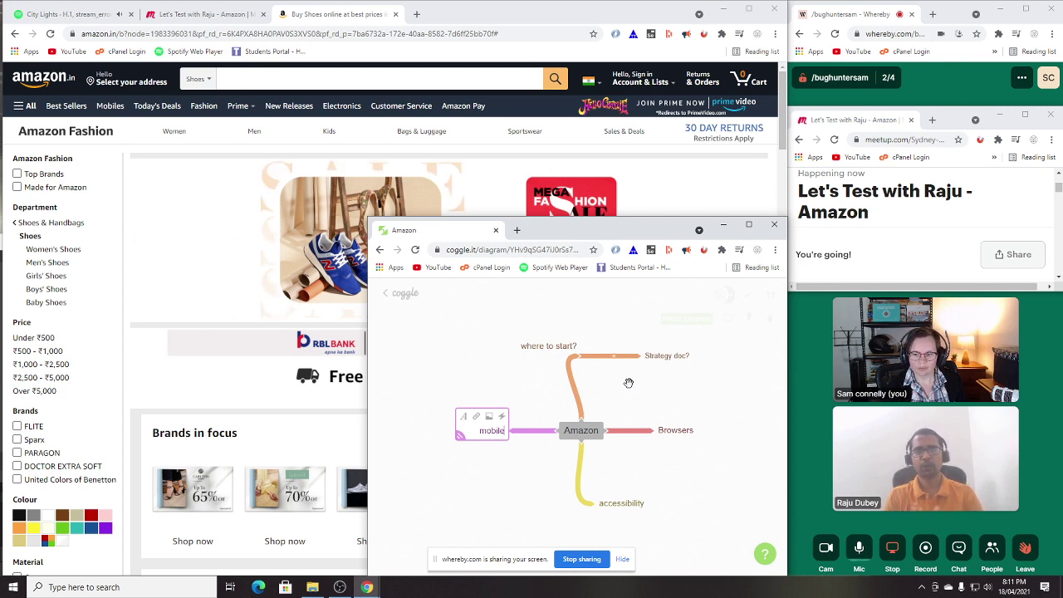
click(553, 432)
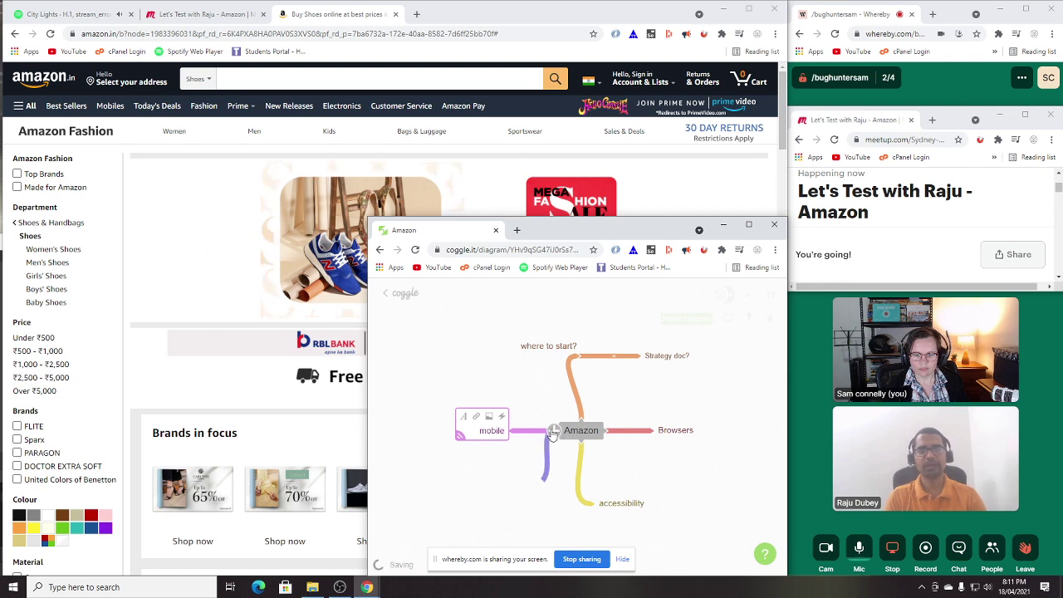
text(platf)
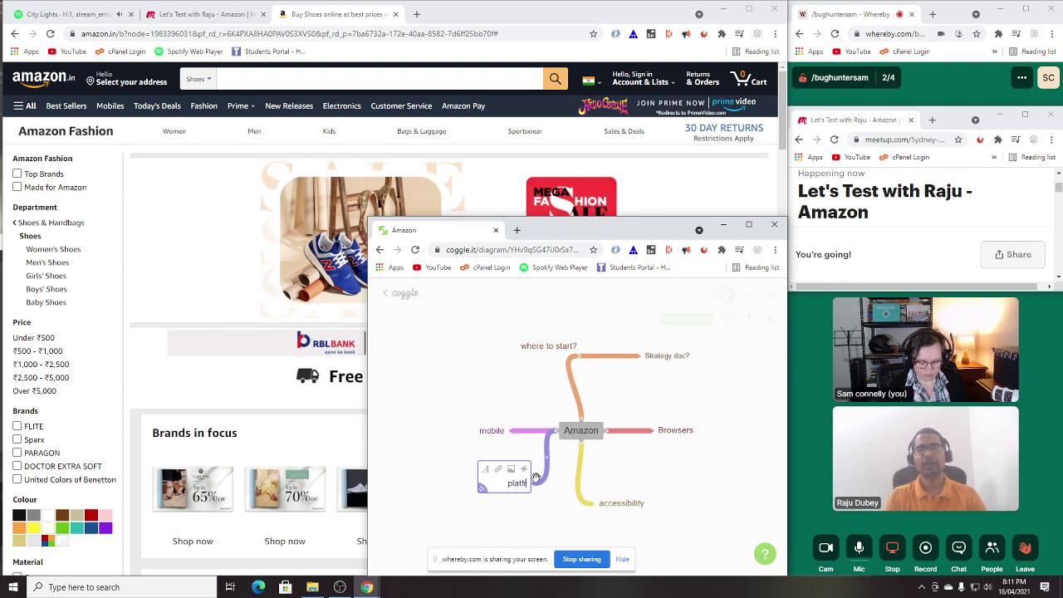
text(r)
key(BackSpace)
text(orms)
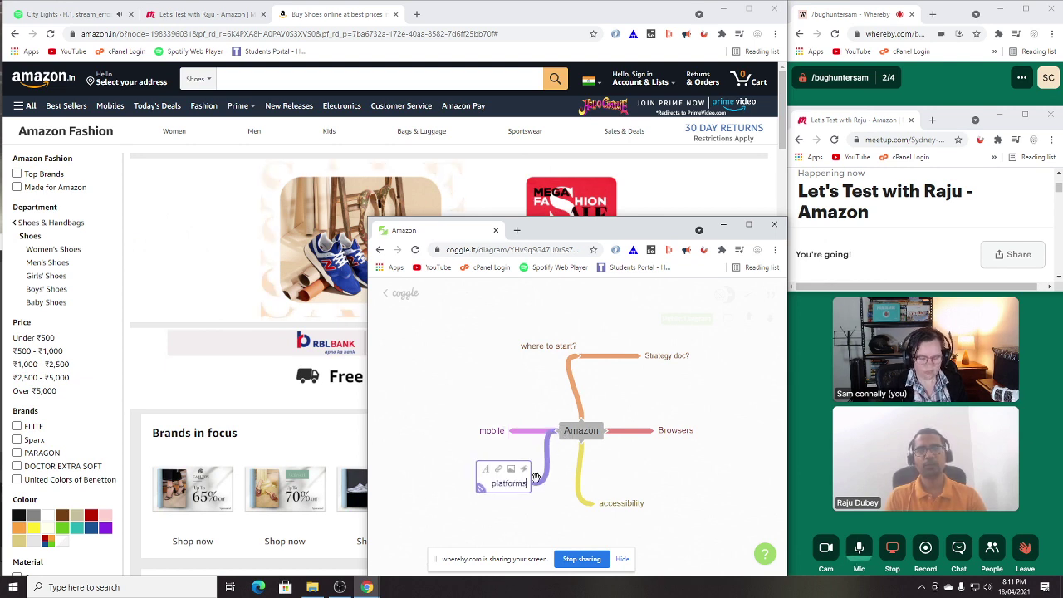
Step: Add a "what type of testing" branch to the Amazon node above the "mobile" branch
click(581, 417)
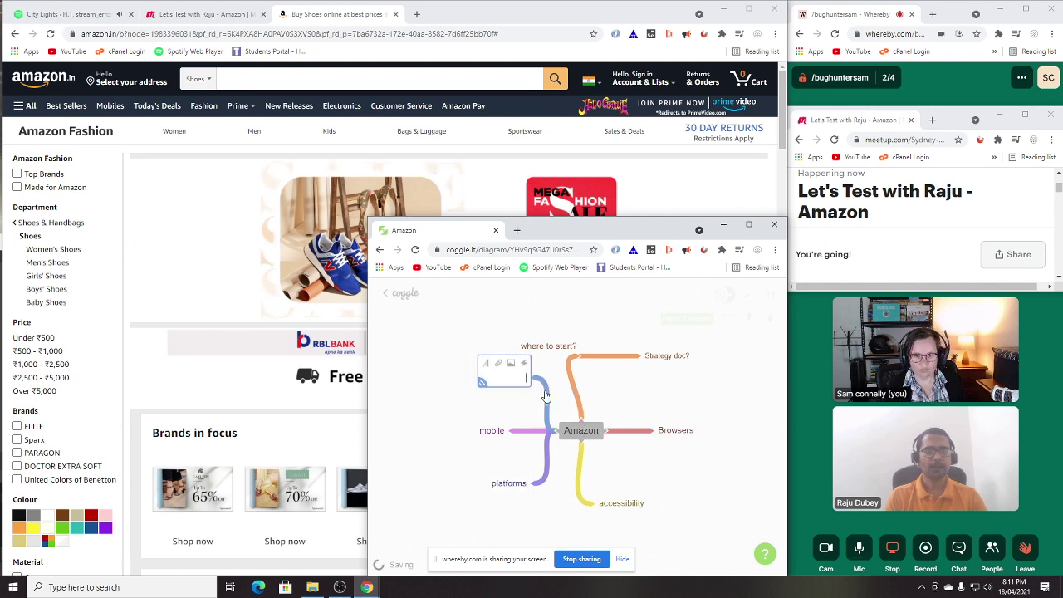
text(what type of te)
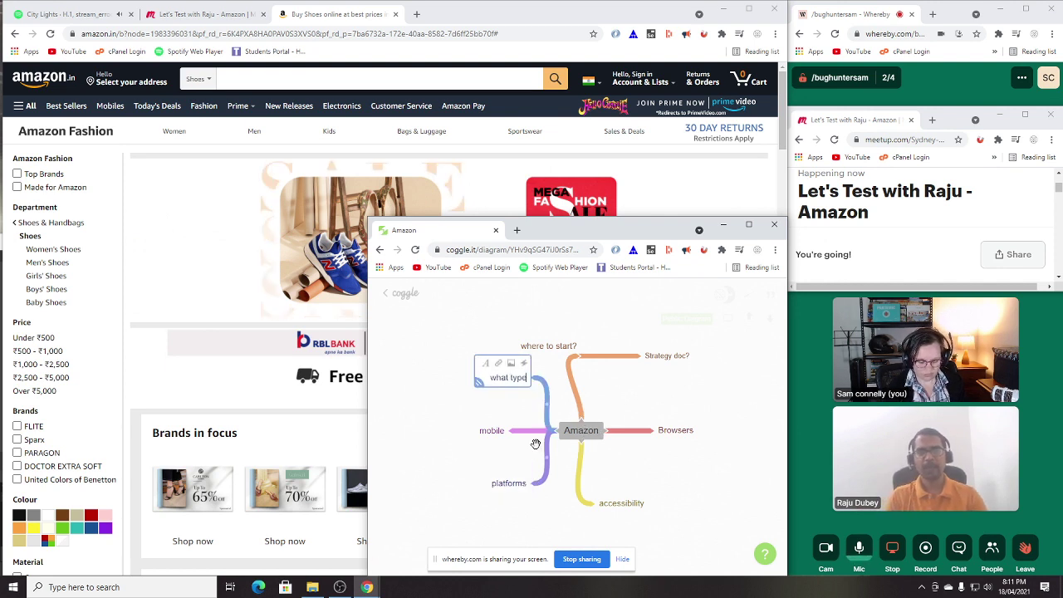
text(sting)
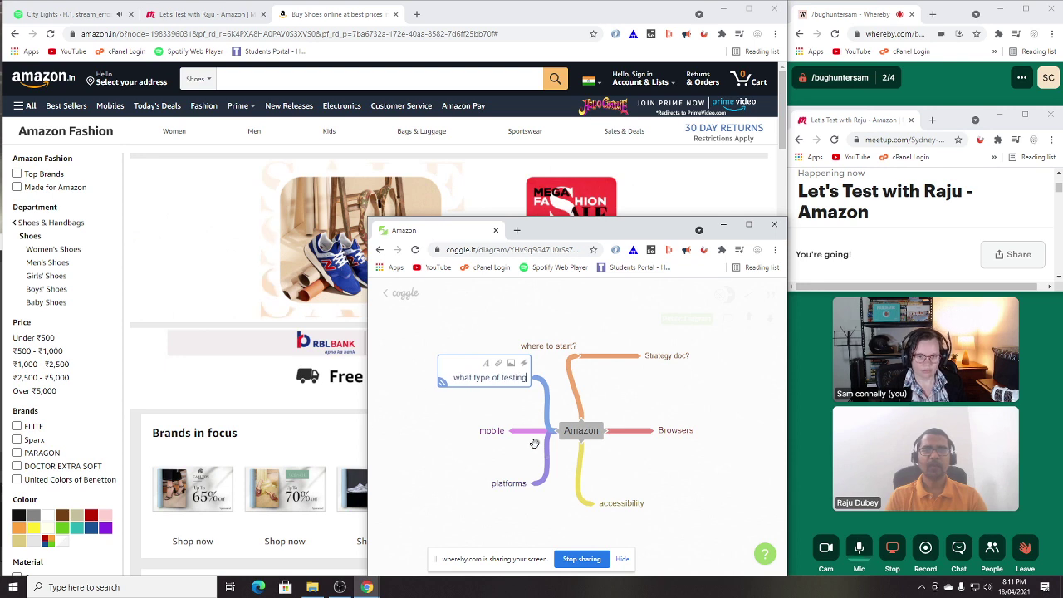
click(482, 358)
Step: Add a "functional" sub-branch to the "what type of testing" branch
click(528, 382)
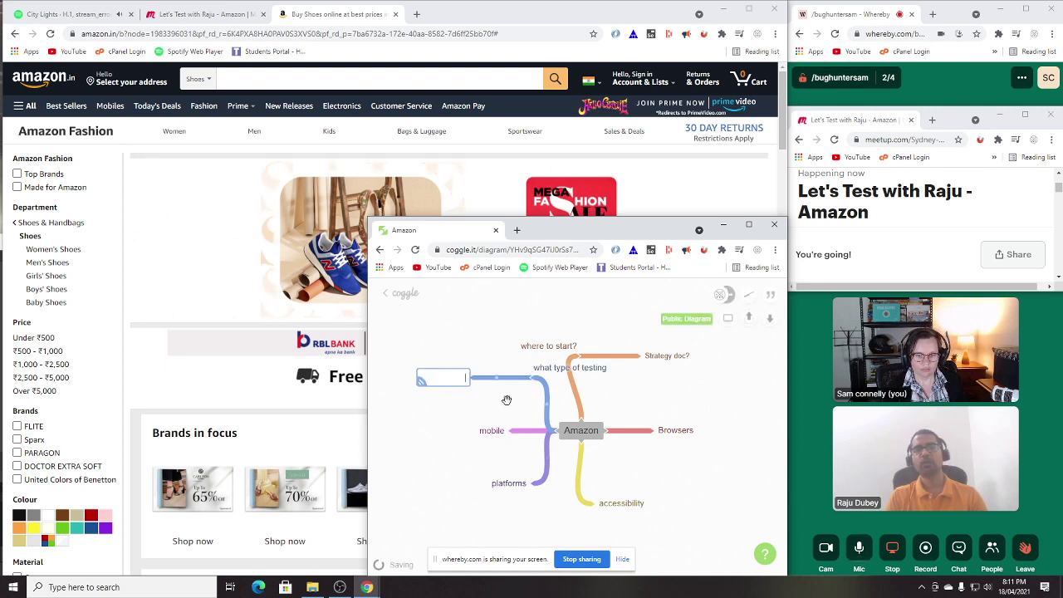
text(fund)
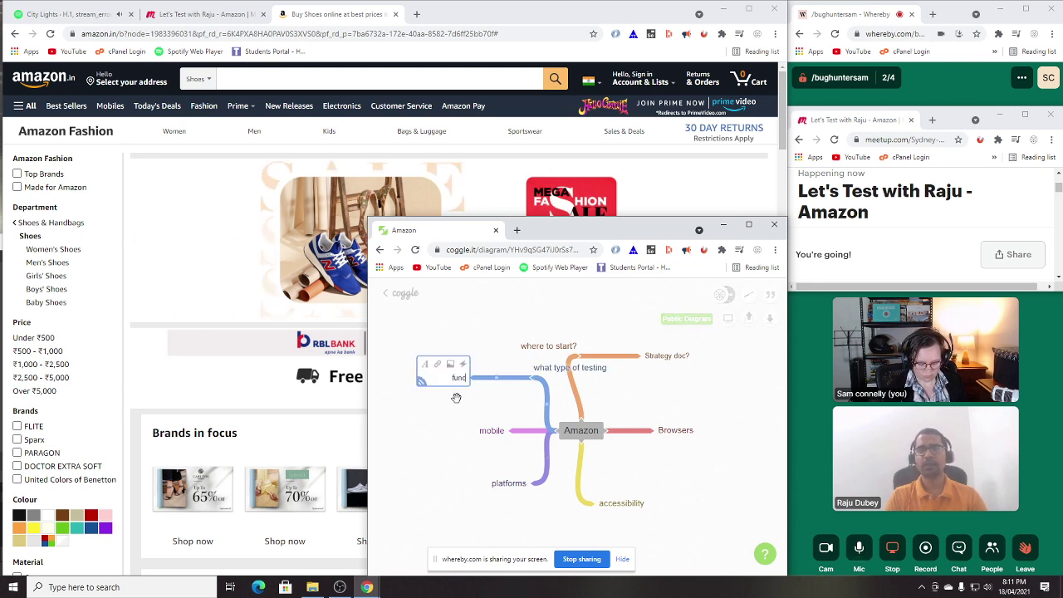
key(BackSpace)
text(ctional)
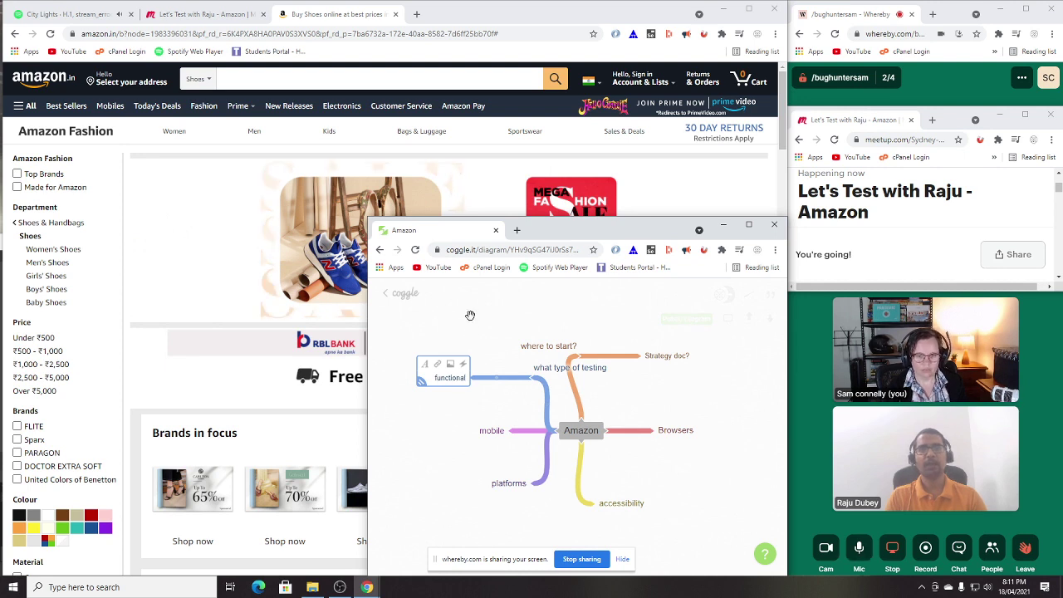
click(432, 450)
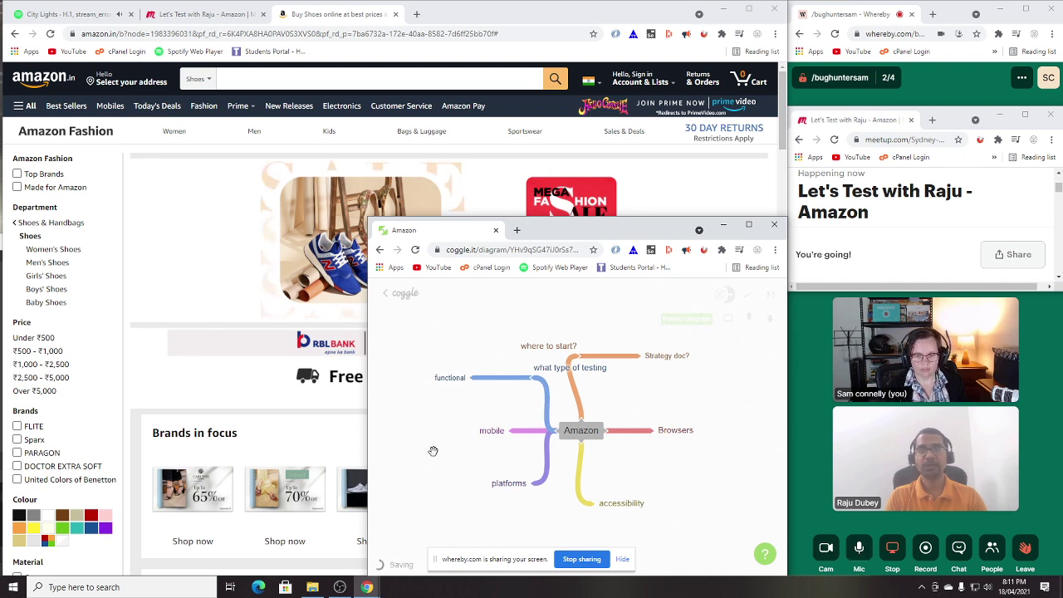
Step: Add a "tools and technology" sub-branch below "functional" on the "what type of testing" branch
click(528, 382)
text(toools)
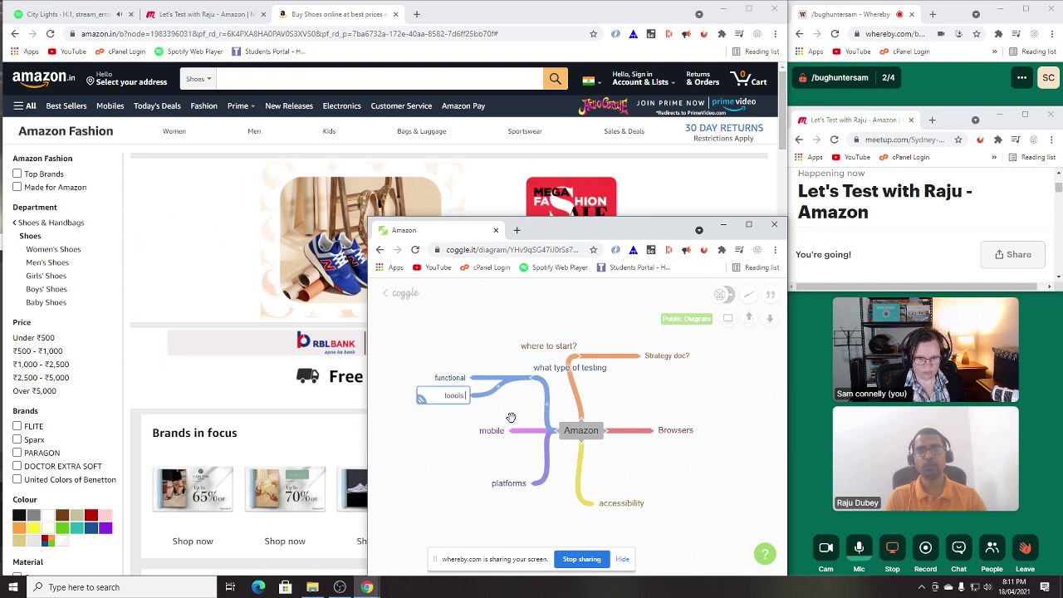
text( and technology)
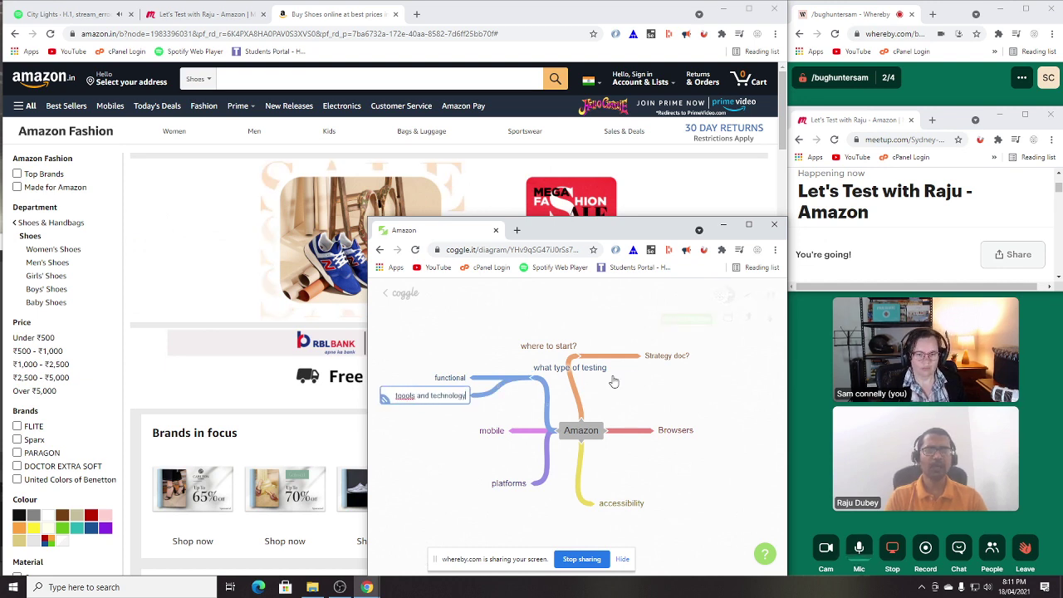
click(407, 396)
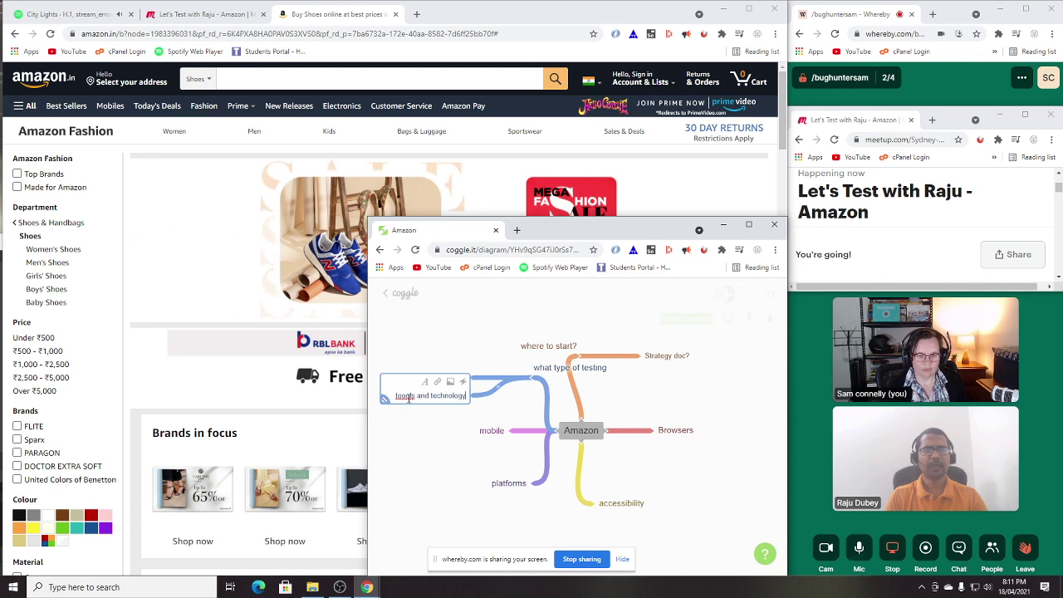
key(BackSpace)
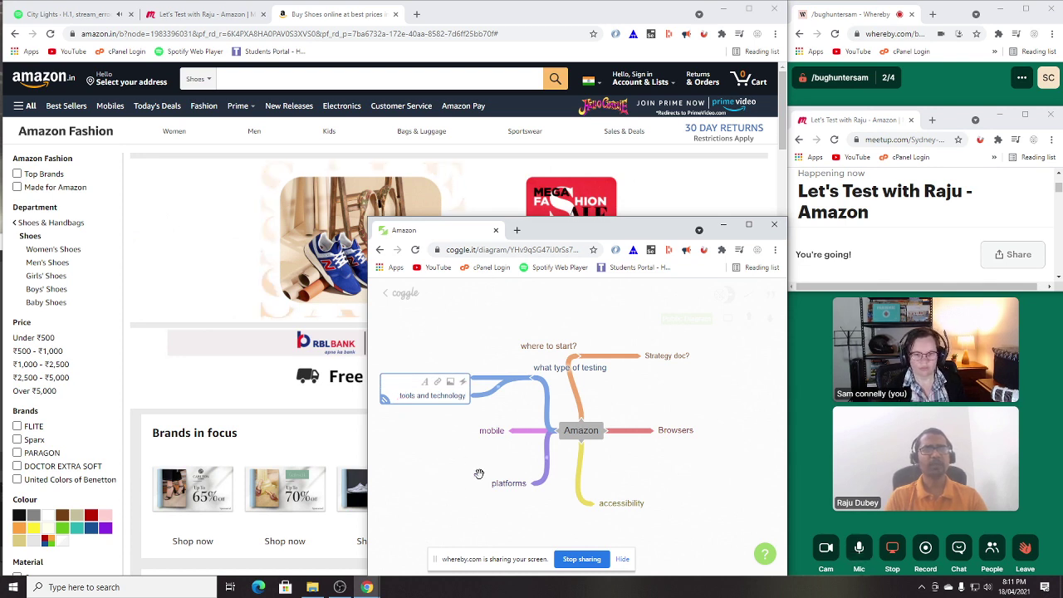
click(655, 398)
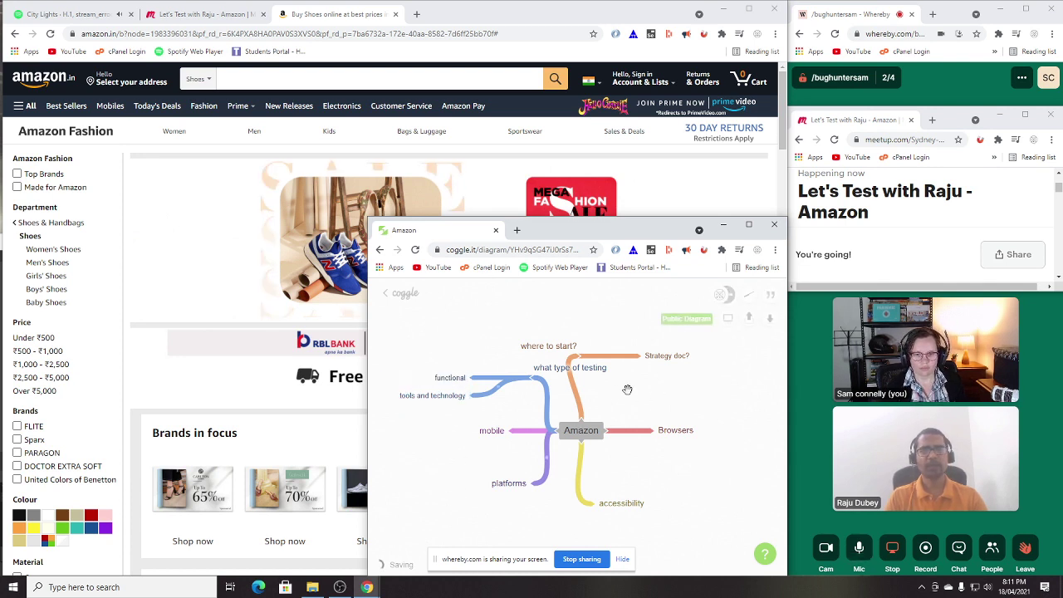
Step: Add a "specials/ecommerce" branch to the Amazon node between the "mobile" and "platforms" branches
click(553, 431)
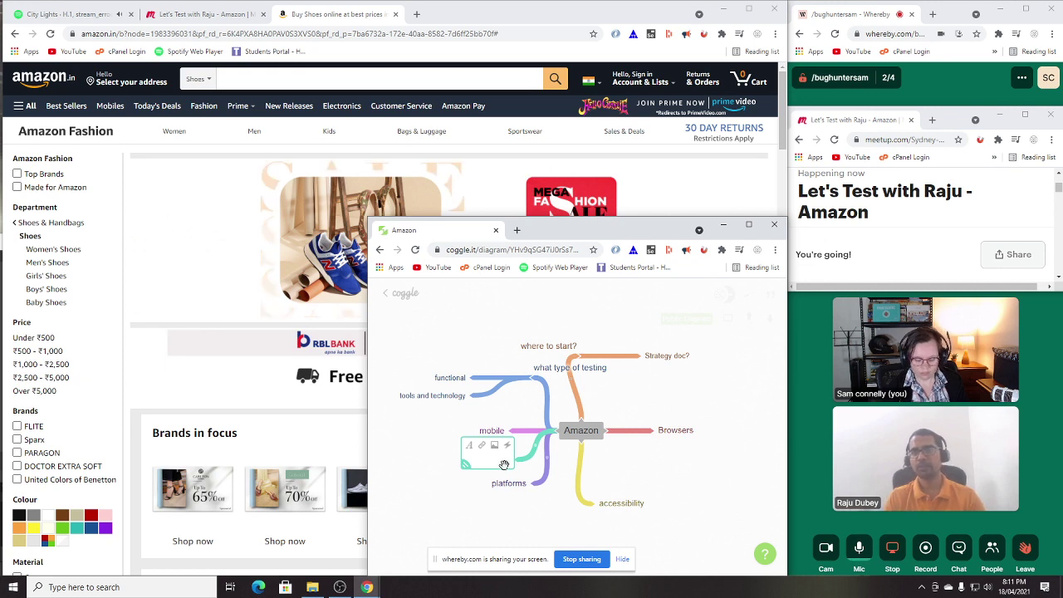
text(specials)
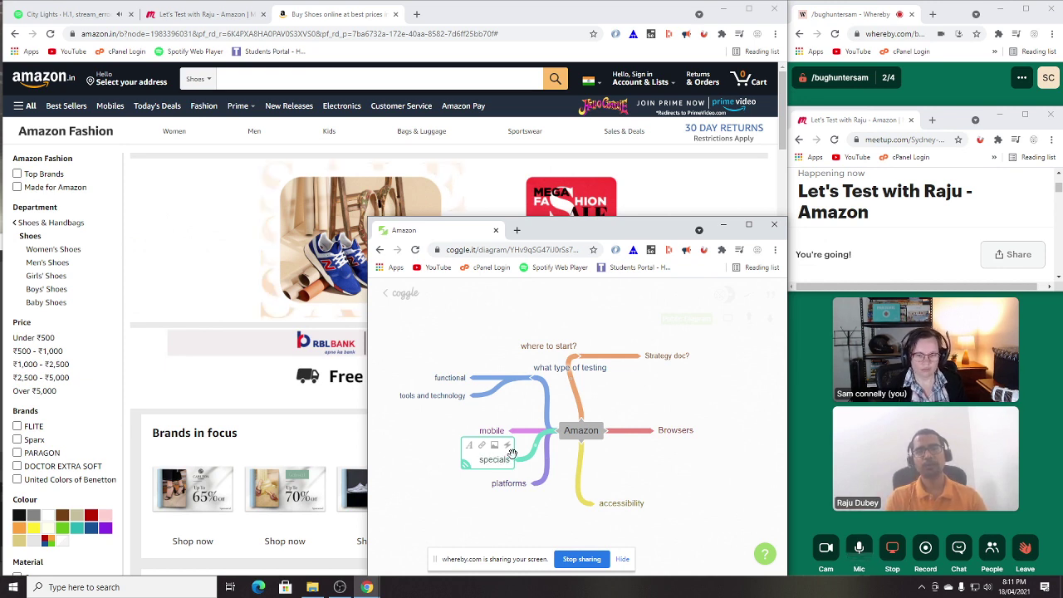
text(/eco)
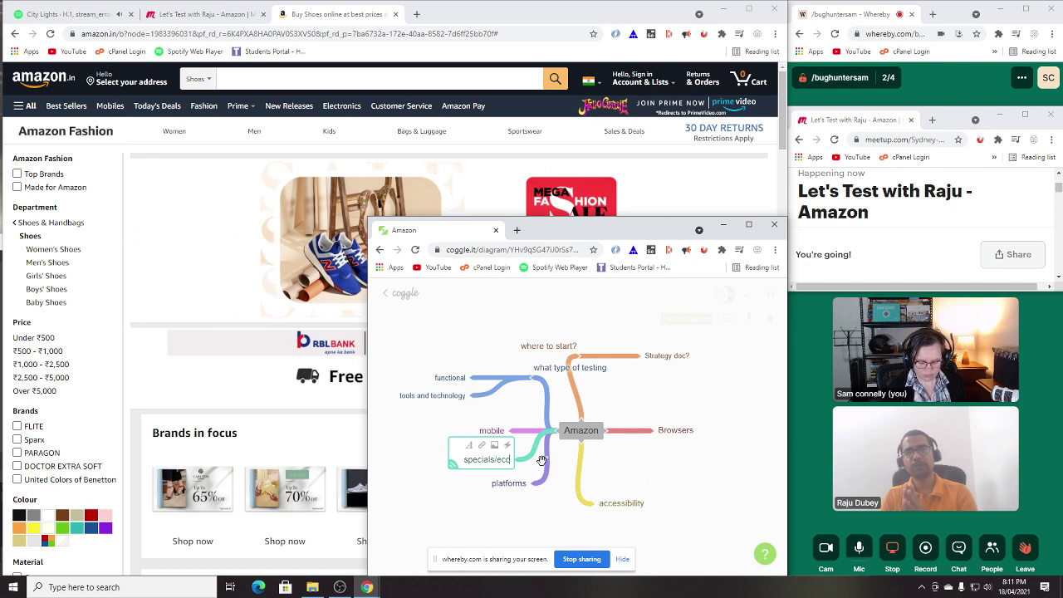
text(mmerce)
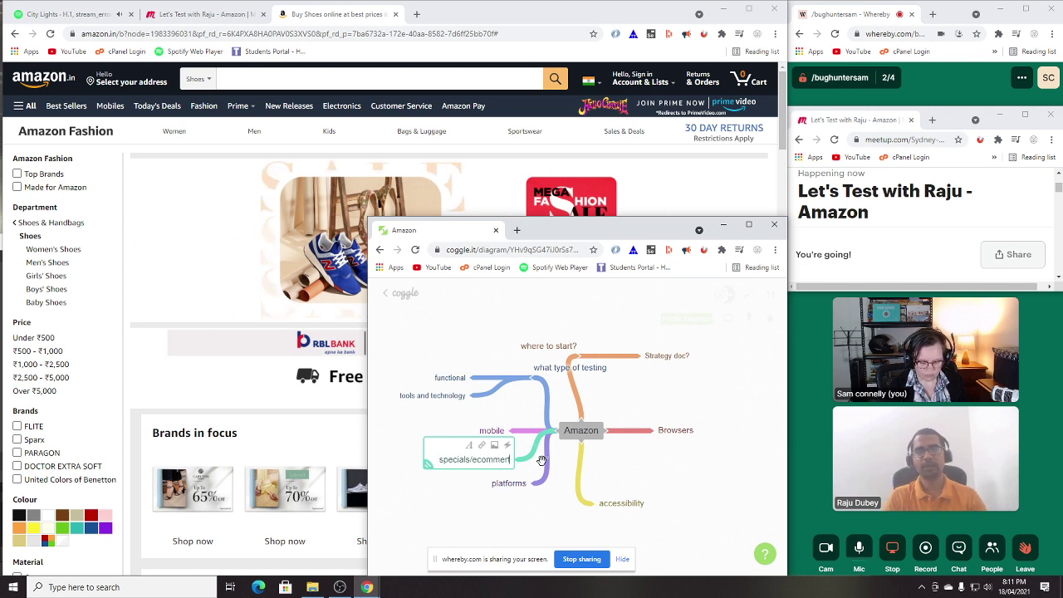
key(BackSpace)
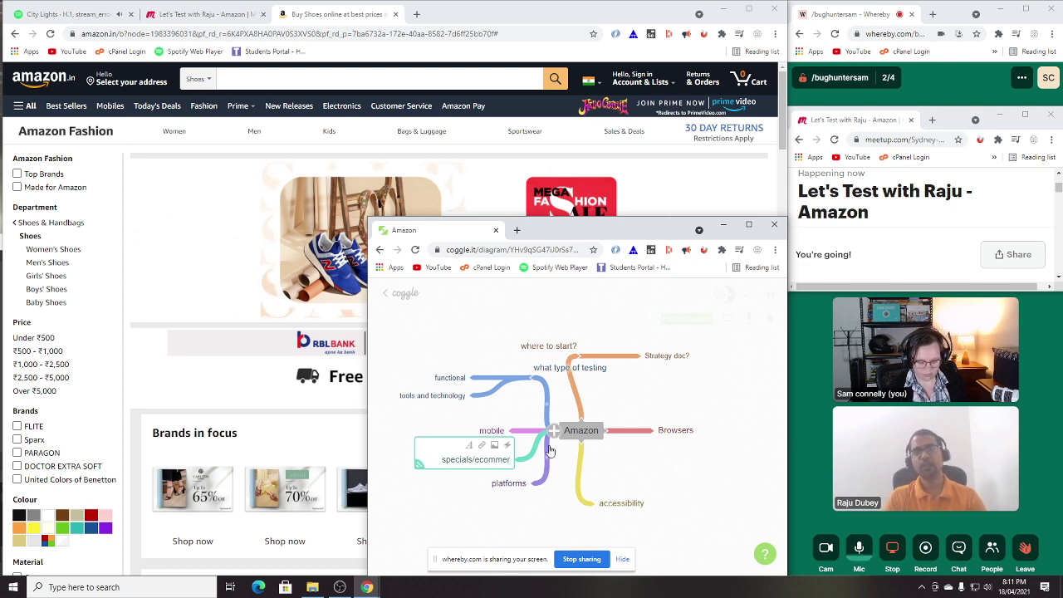
text(ce)
key(Return)
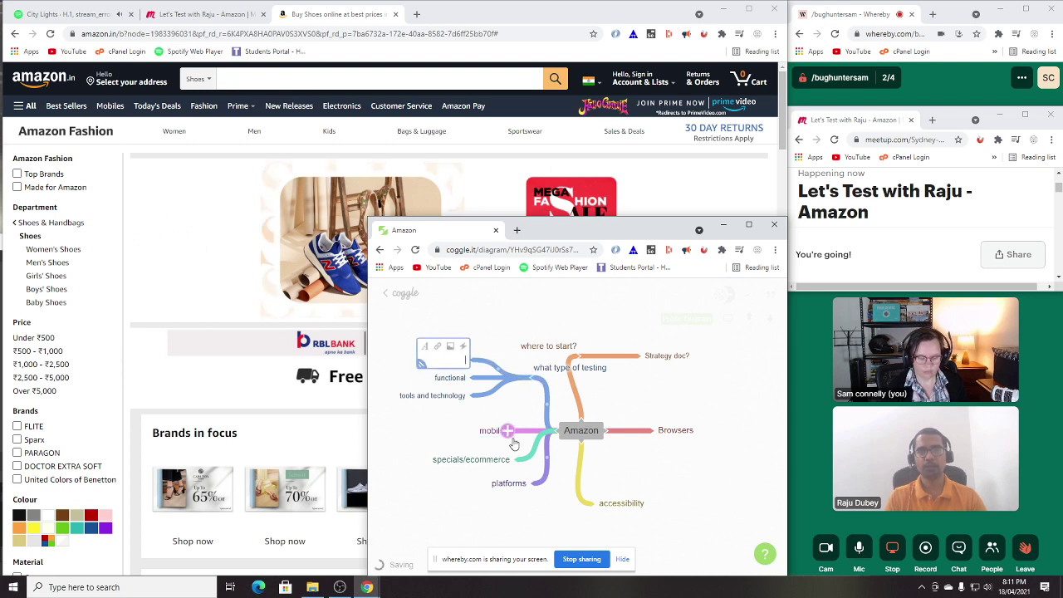
Step: Add a "load/performance" sub-branch above "functional" on the "what type of testing" branch
text(load perfo)
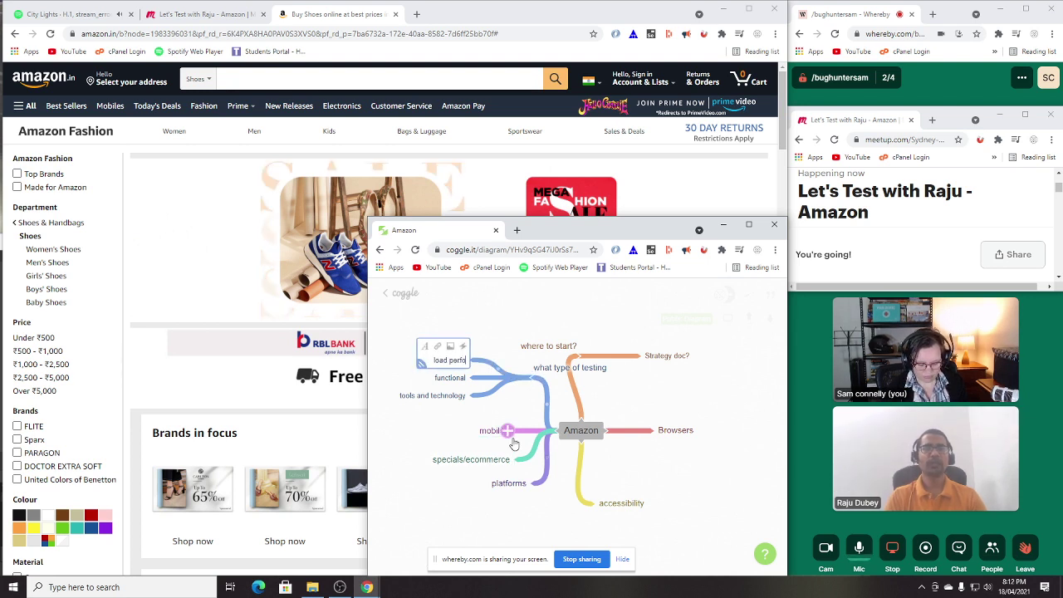
key(BackSpace)
key(BackSpace)
key(BackSpace)
key(BackSpace)
key(BackSpace)
key(BackSpace)
text(/performance)
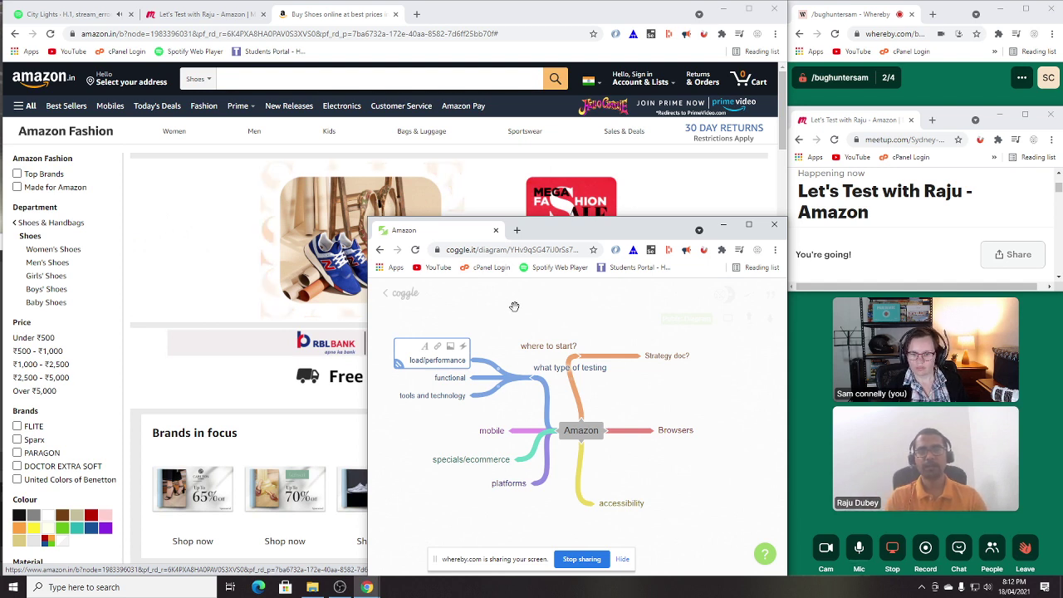
Step: Add "localisation" and "security" branches to the Amazon node, with "security" directly below "Browsers" and "localisation" under it
click(610, 433)
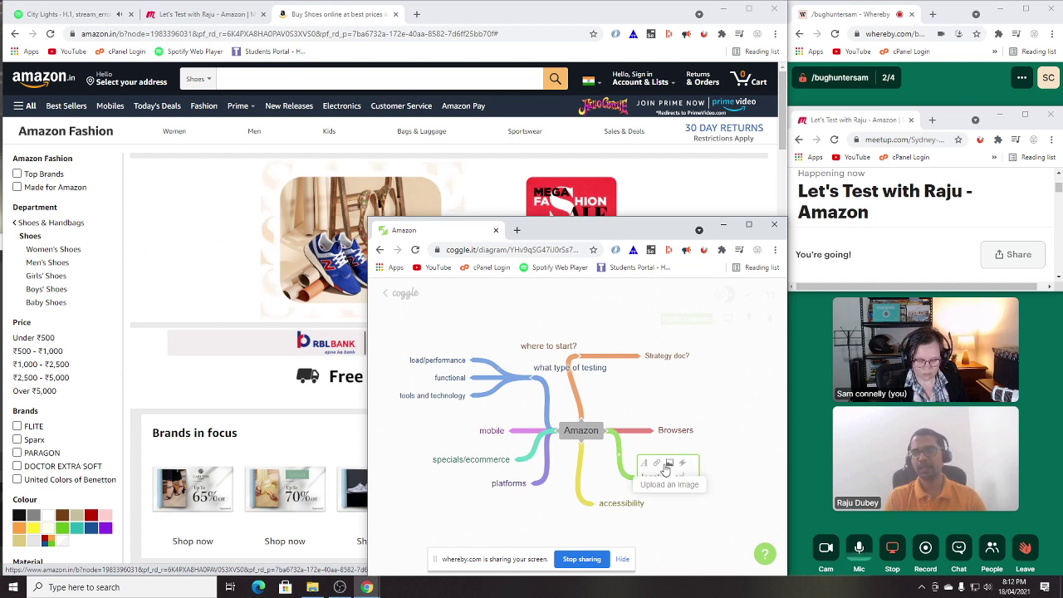
text(localisation)
click(609, 431)
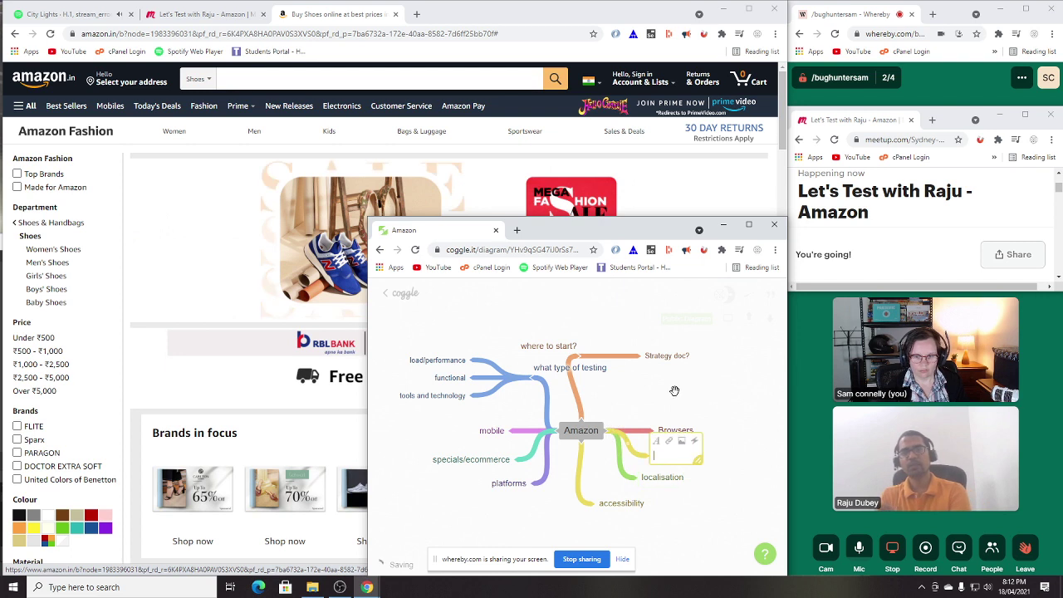
text(securit)
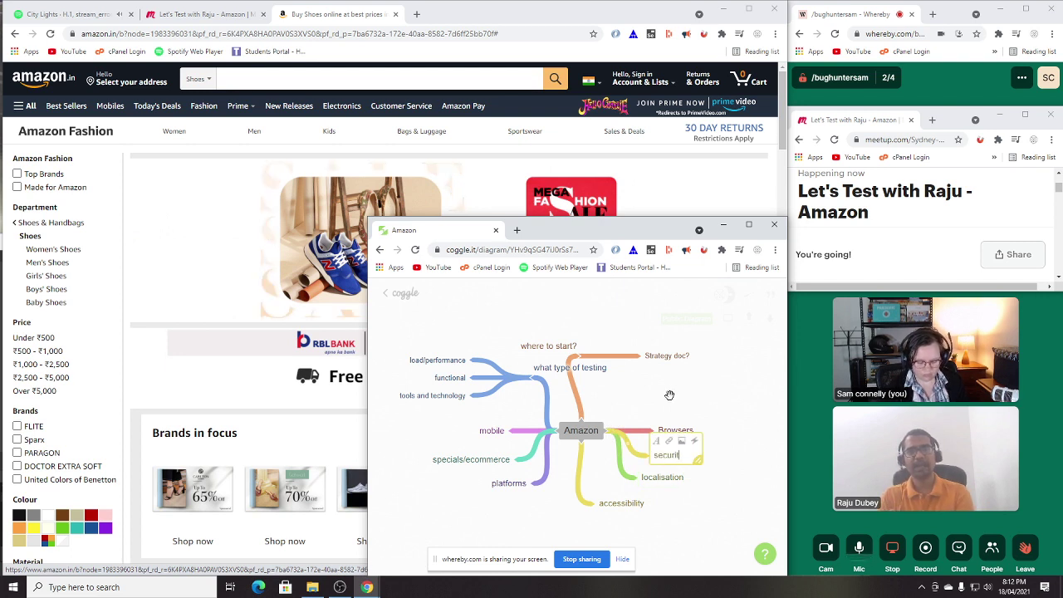
text(y)
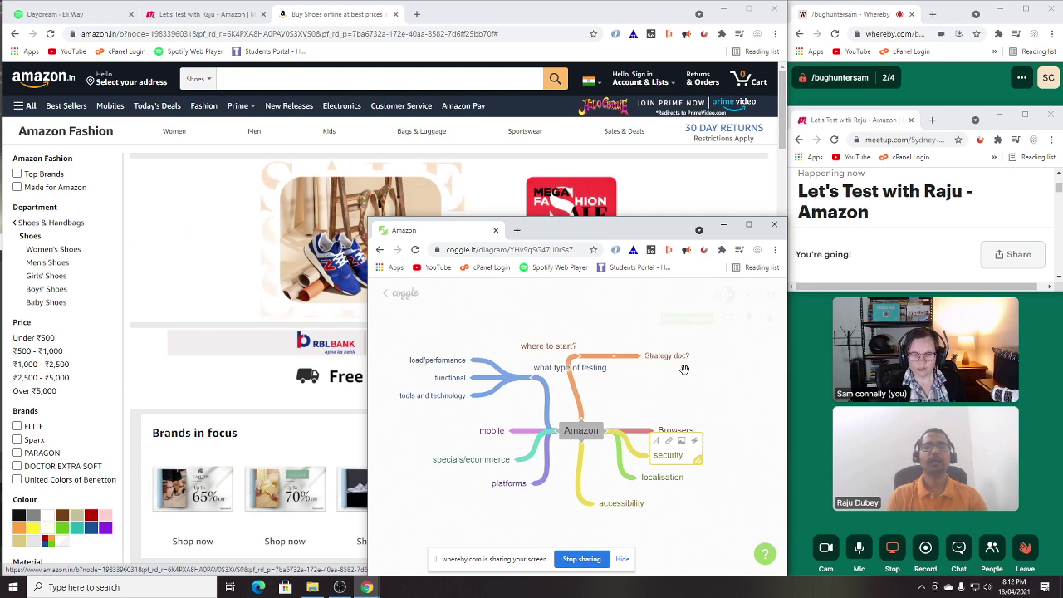
click(391, 446)
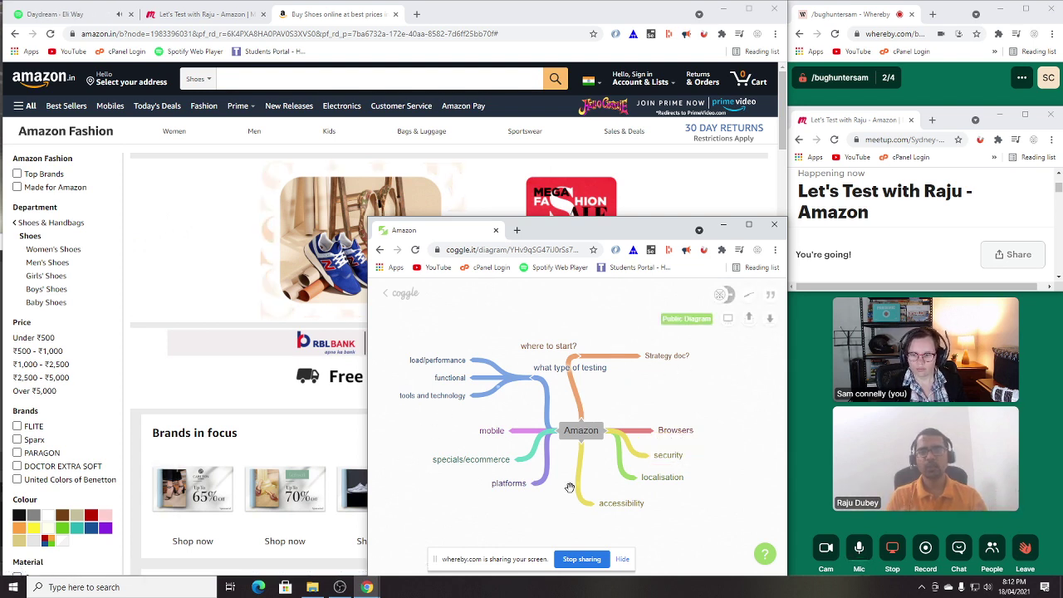
Step: Add a "sql injection" sub-branch to the "security" branch
mouse_move(591, 430)
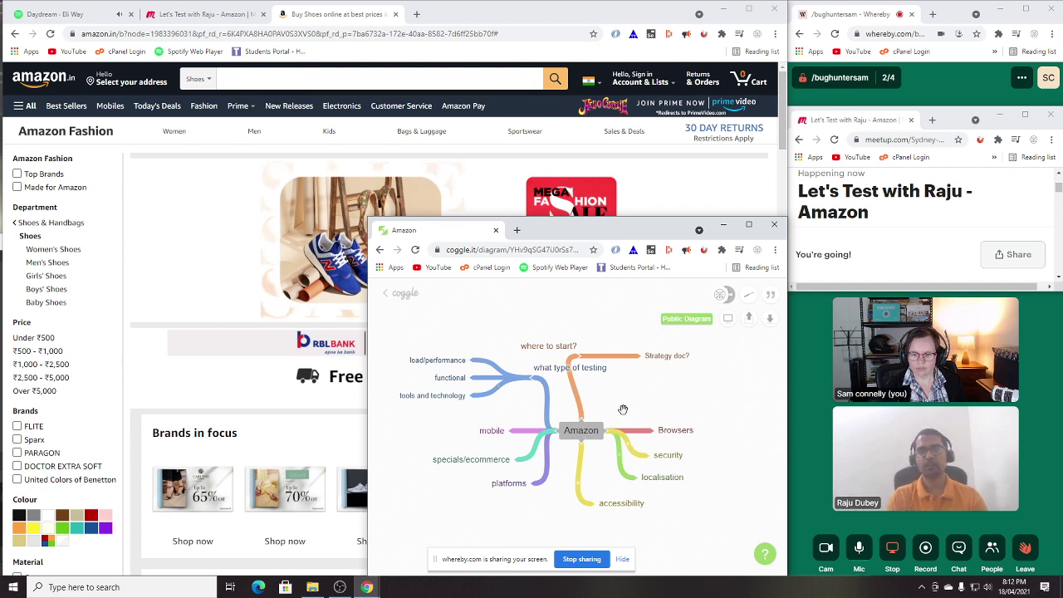
click(649, 455)
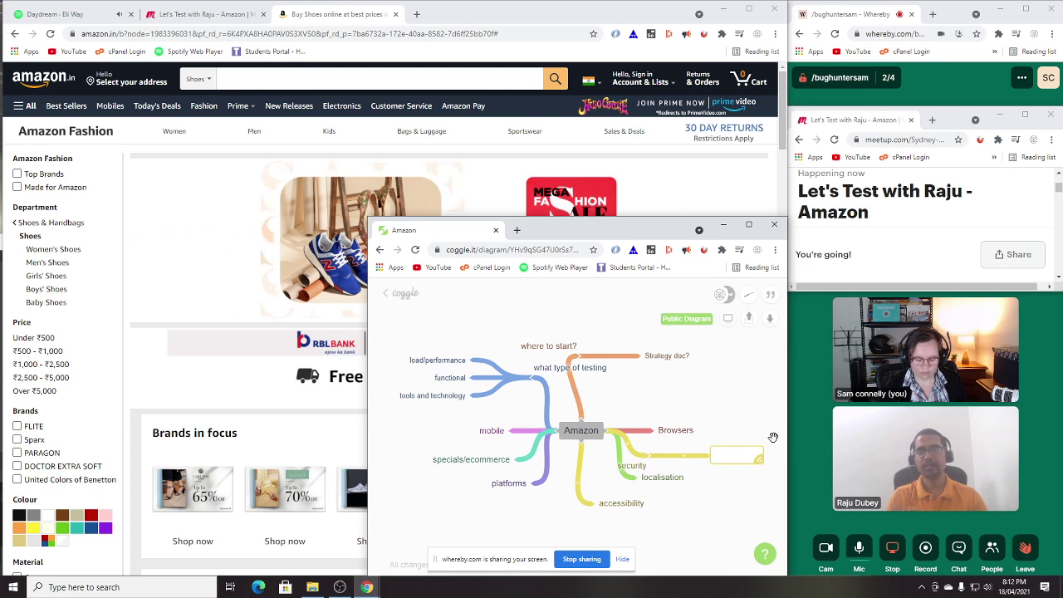
text(sql injec)
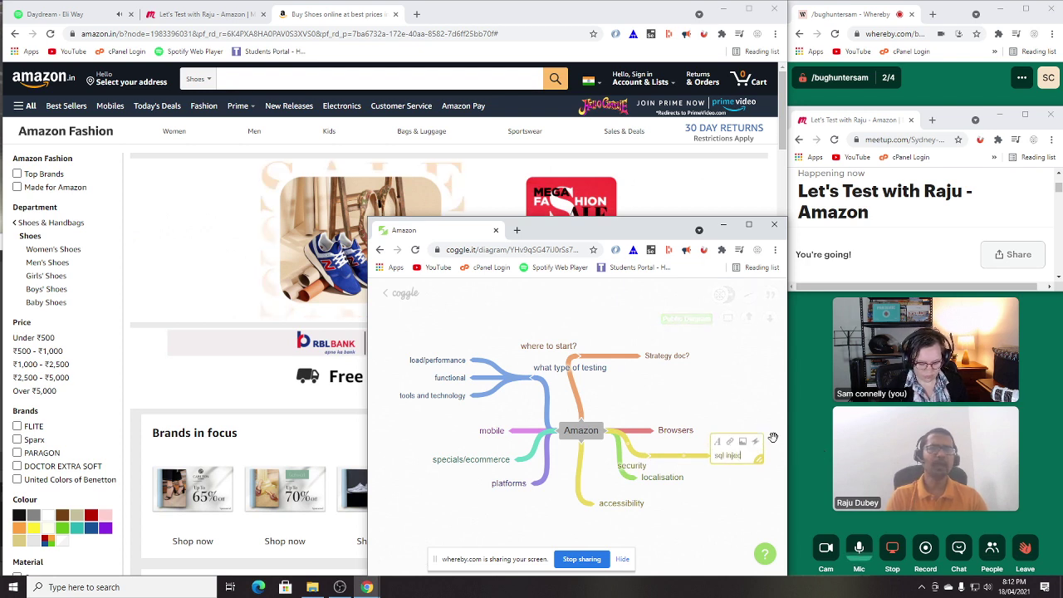
text(tion)
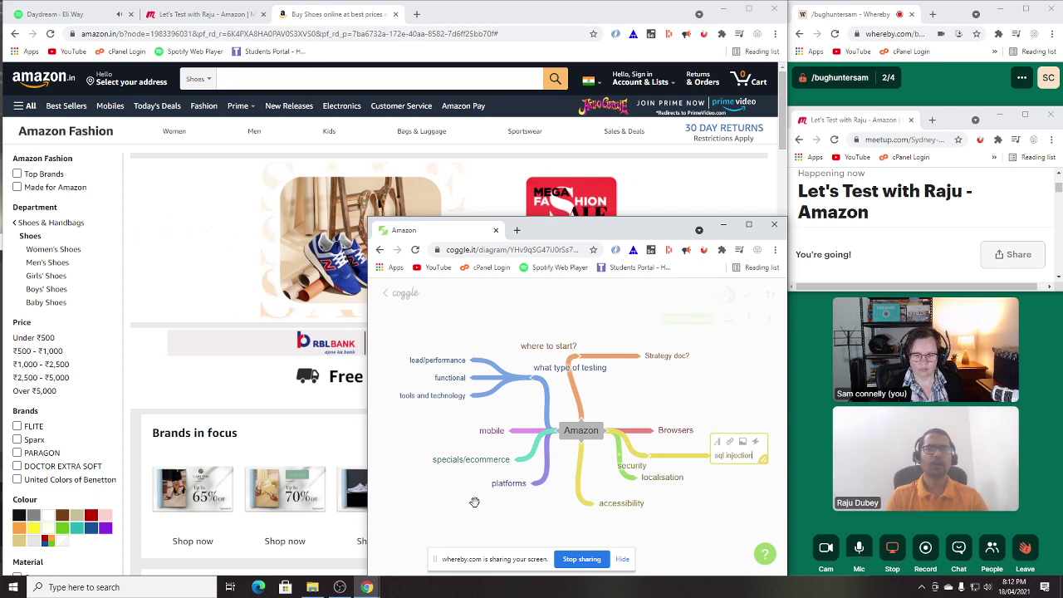
key(Escape)
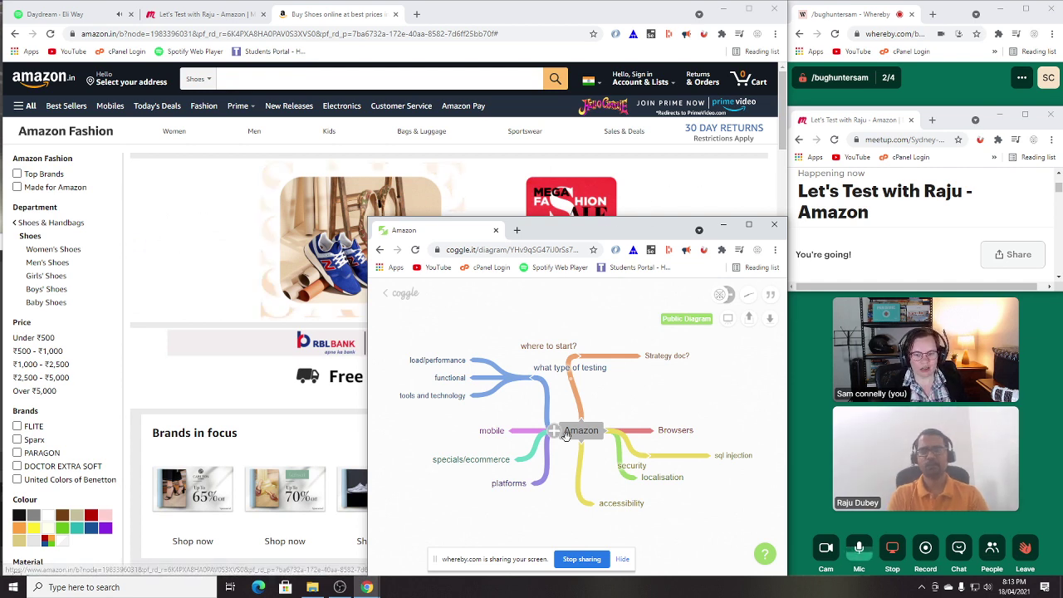
Step: Add a "heirachy" branch to the Amazon node between "Strategy doc?" and "Browsers"
drag(581, 416, 640, 391)
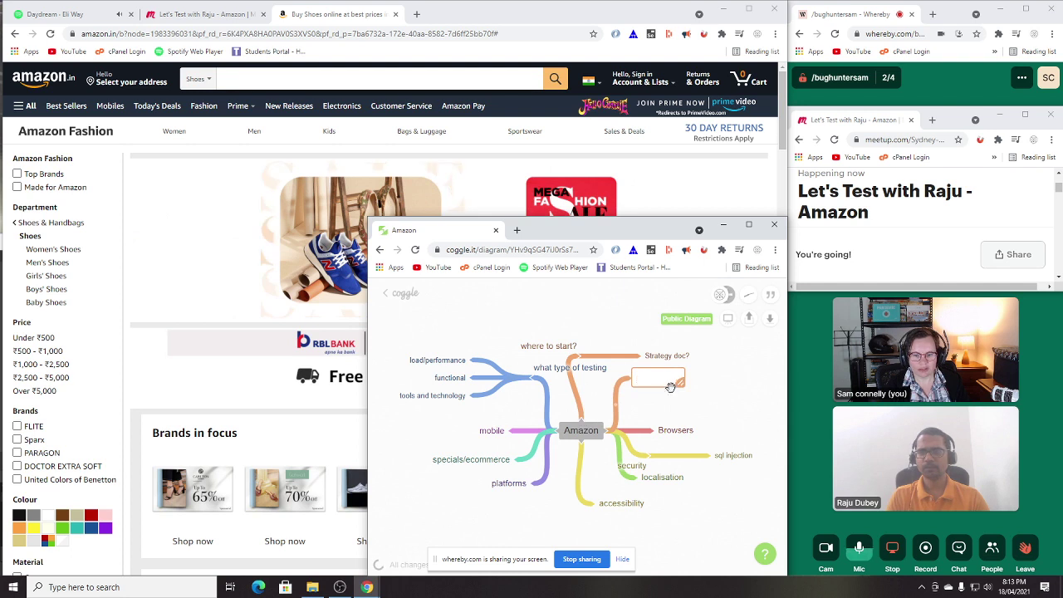
mouse_move(670, 384)
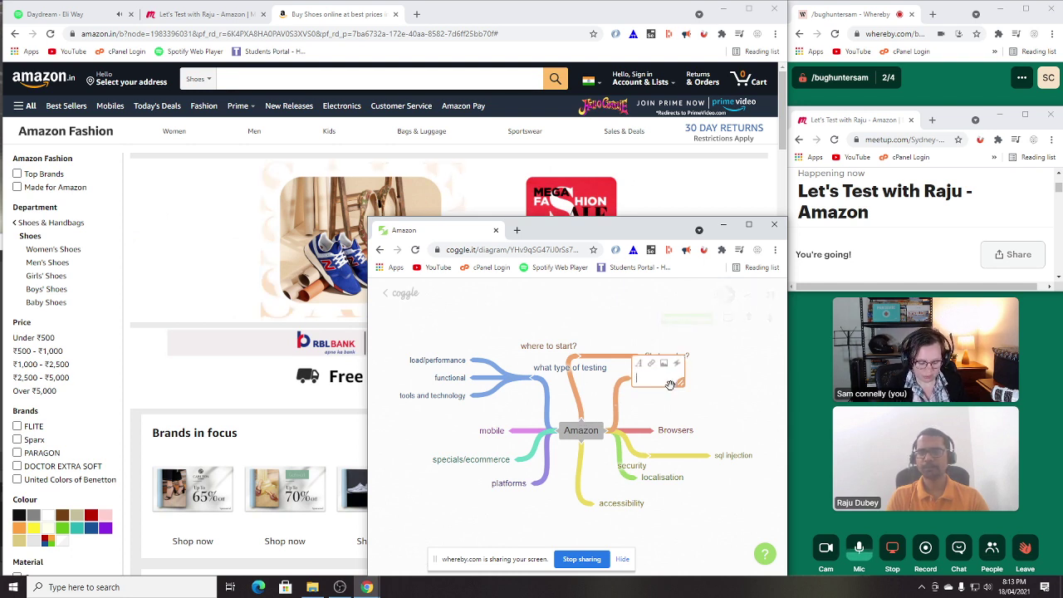
text(herca)
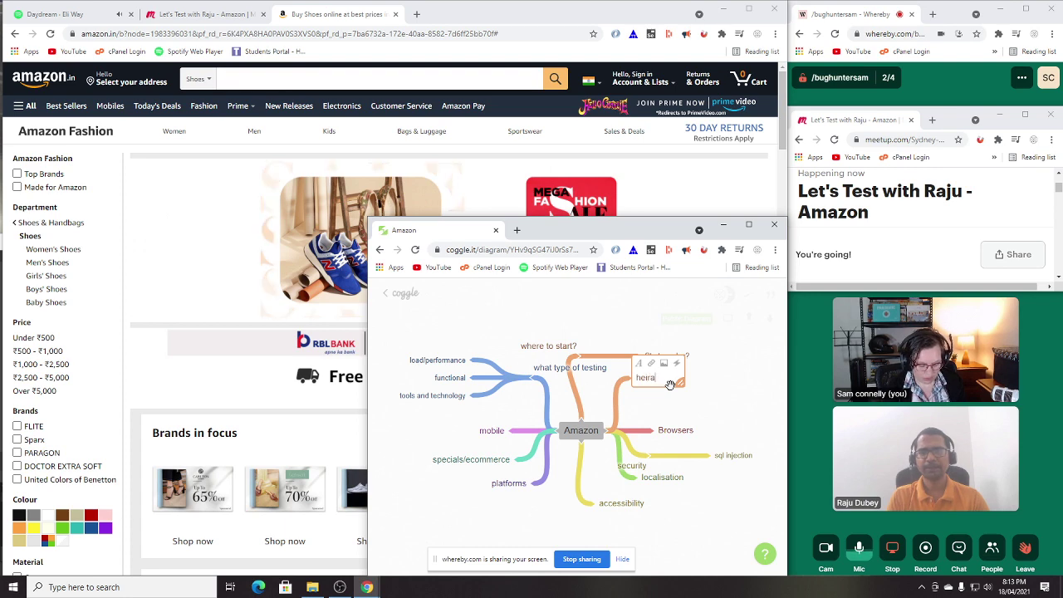
key(BackSpace)
text(achy)
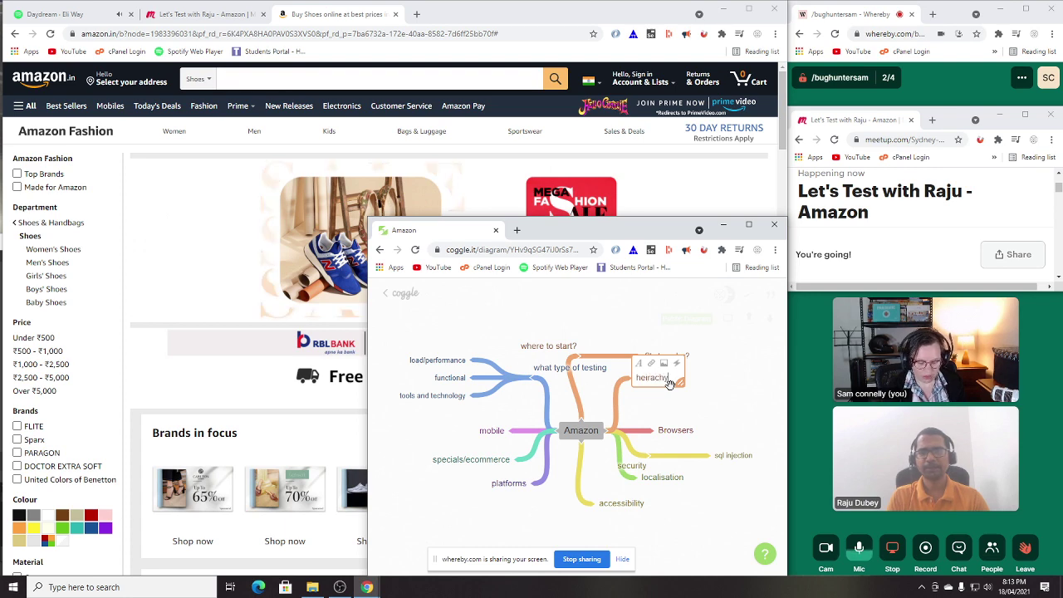
Step: Switch to the Amazon shopping site and examine the Shoes page from the header down to the footer links
click(192, 249)
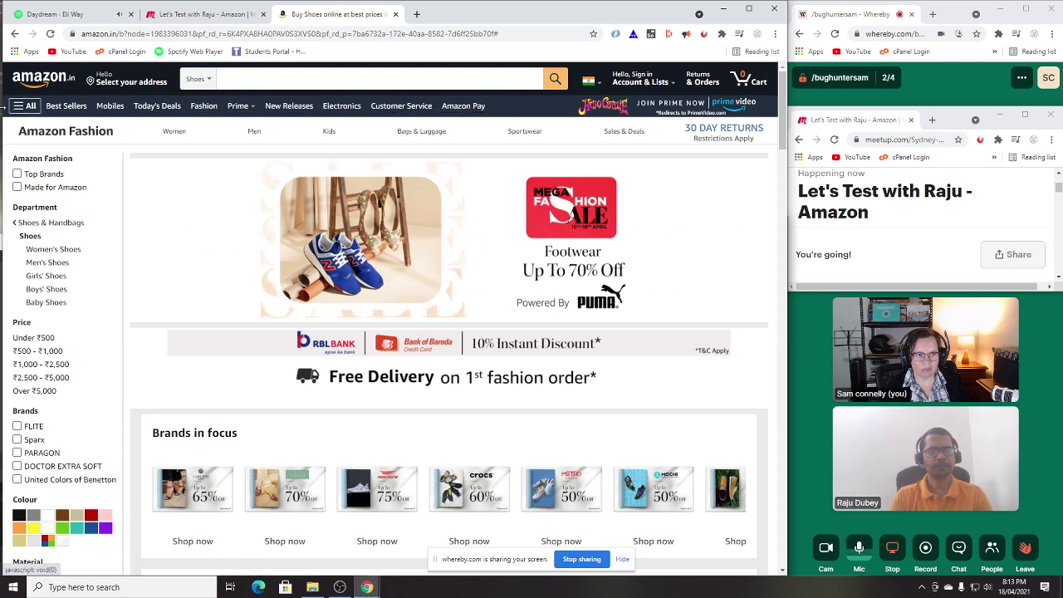
mouse_move(564, 126)
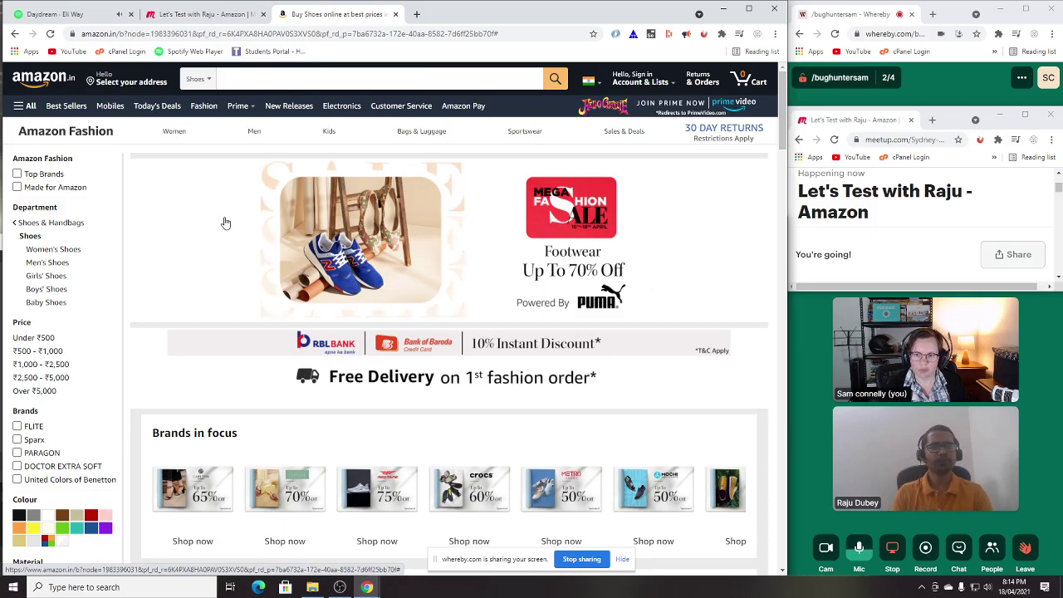
drag(783, 124, 745, 248)
scroll(745, 248, up, 2)
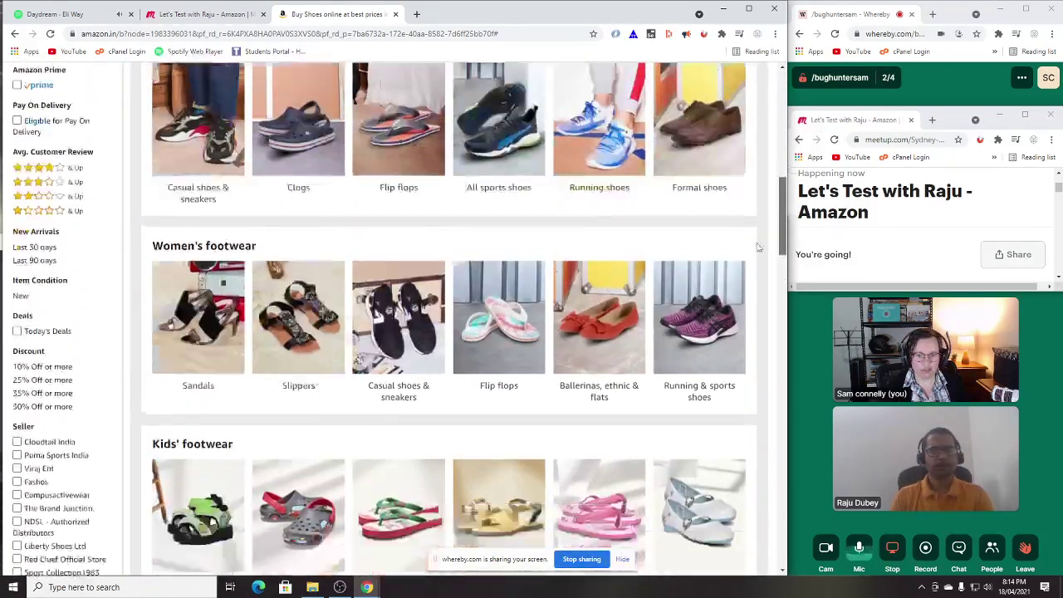
scroll(722, 266, down, 8)
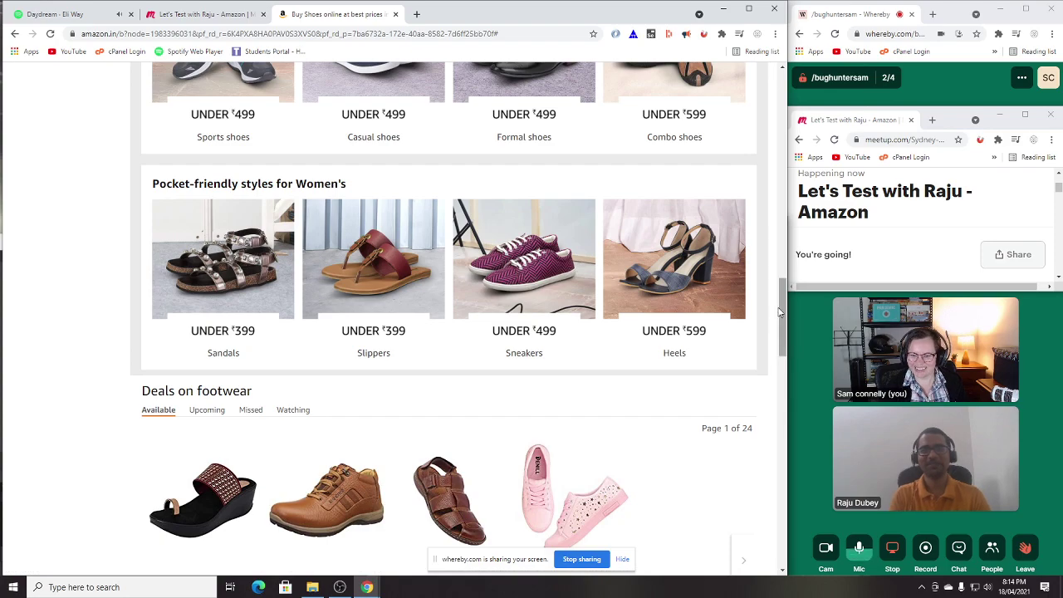
drag(781, 307, 759, 517)
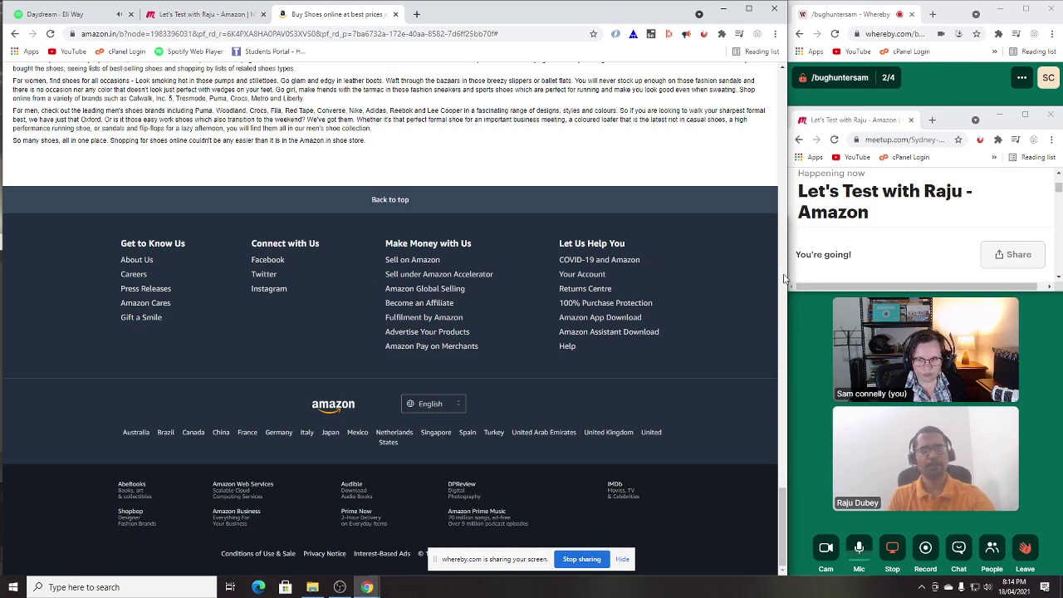
drag(781, 523, 781, 106)
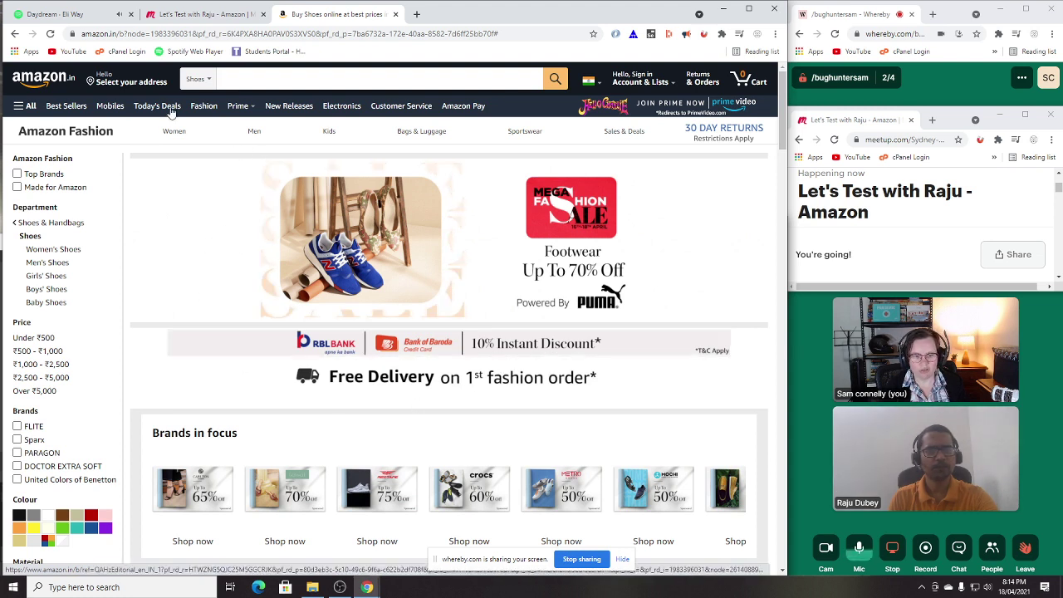
Step: Load the Amazon home page by removing everything after amazon.in/ from the Shoes page address
click(193, 542)
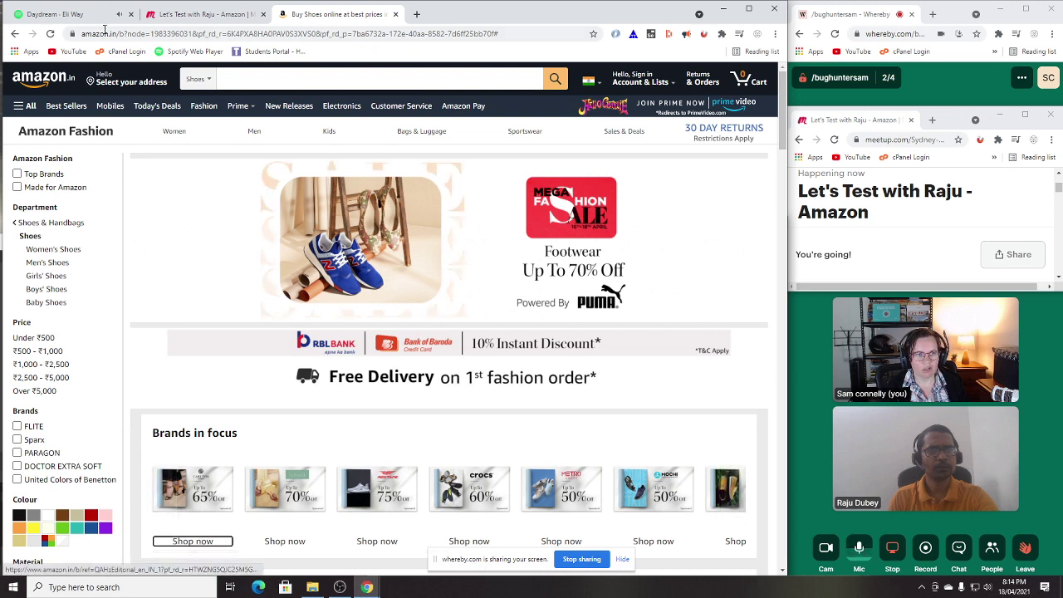
click(124, 34)
click(127, 33)
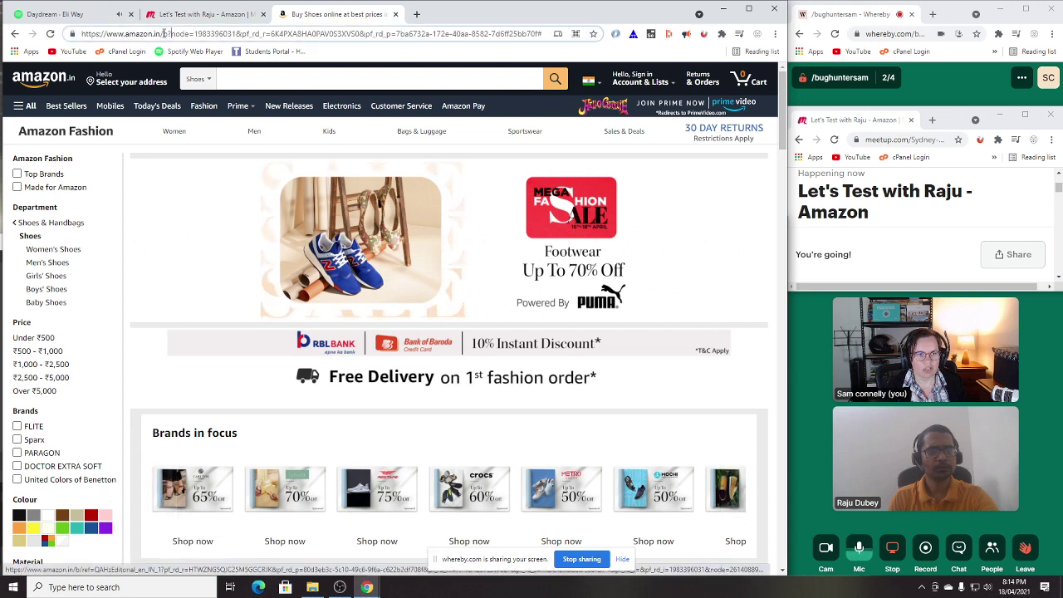
drag(165, 33, 624, 58)
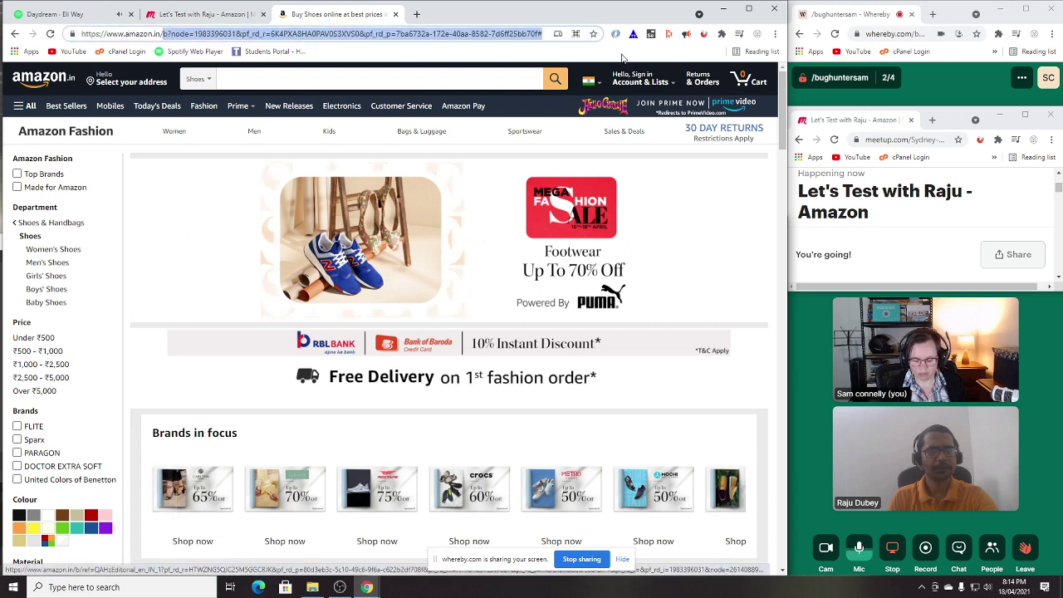
key(BackSpace)
key(Return)
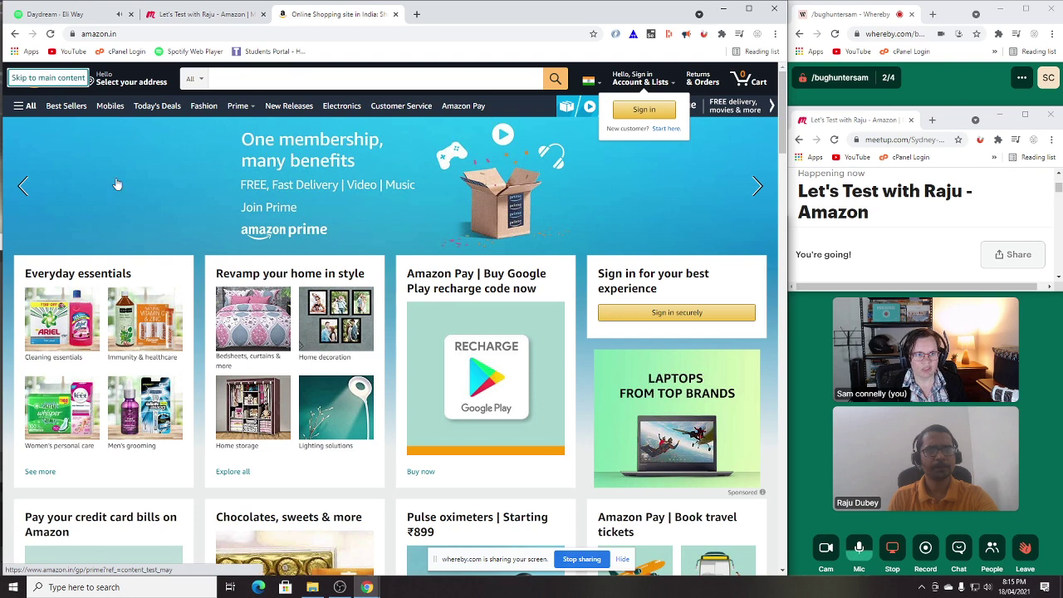
Step: Check the keyboard focus order through the first row of home page cards, from Everyday essentials to the laptop ad's Sponsored label
click(62, 86)
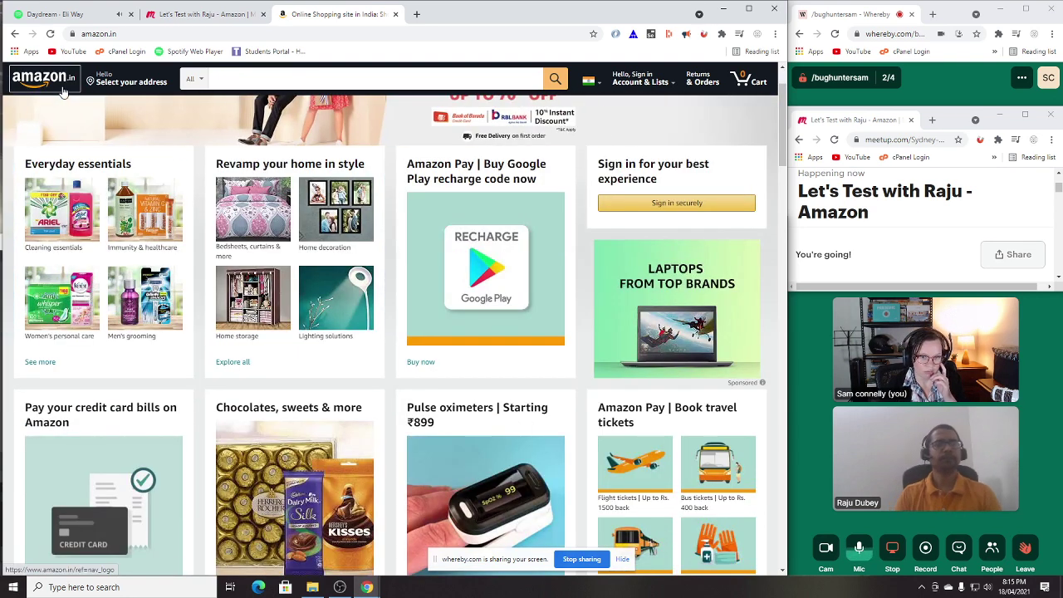
scroll(63, 91, up, 1)
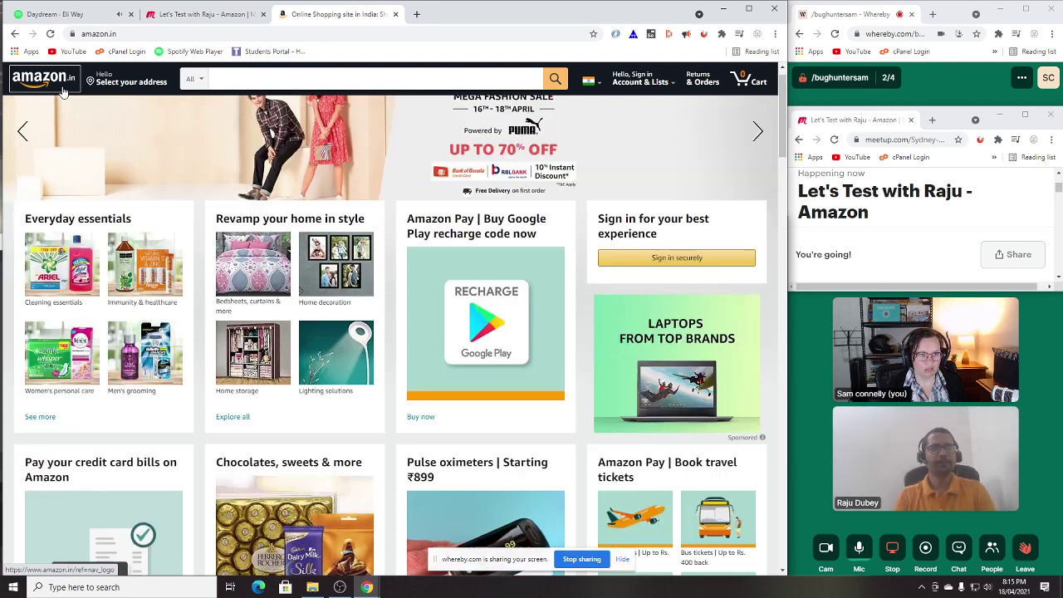
key(Tab)
key(Tab)
key(Tab)
key(Tab)
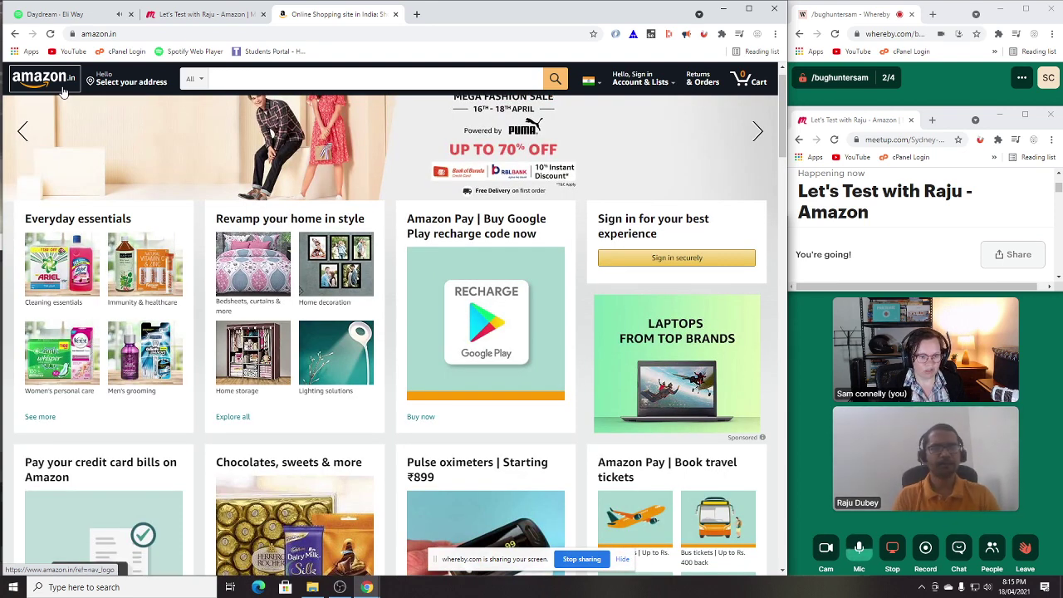
key(Tab)
key(Tab)
key(Tab)
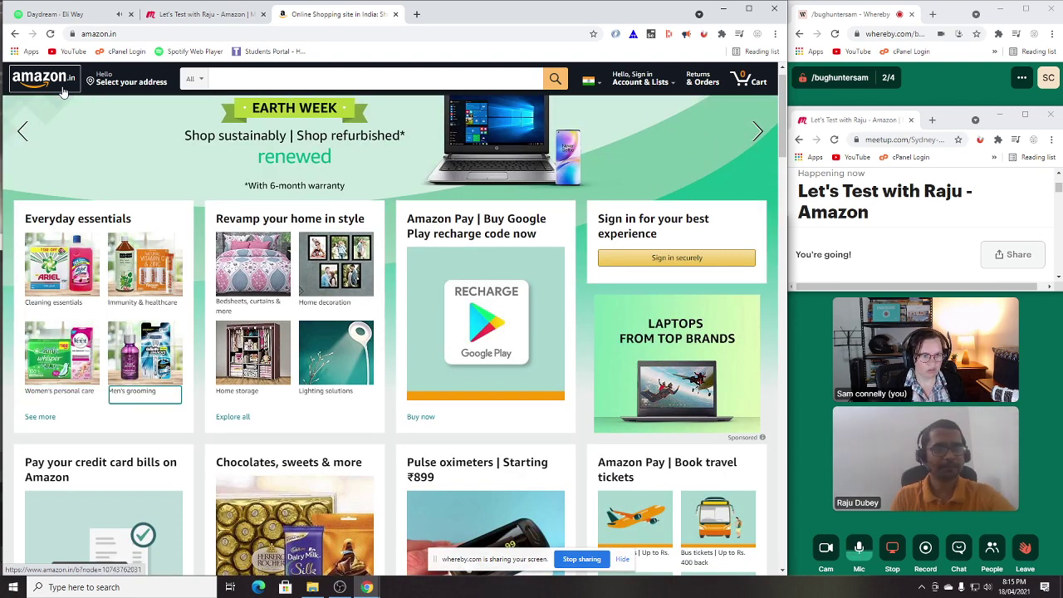
key(Tab)
key(Tab)
key(Tab)
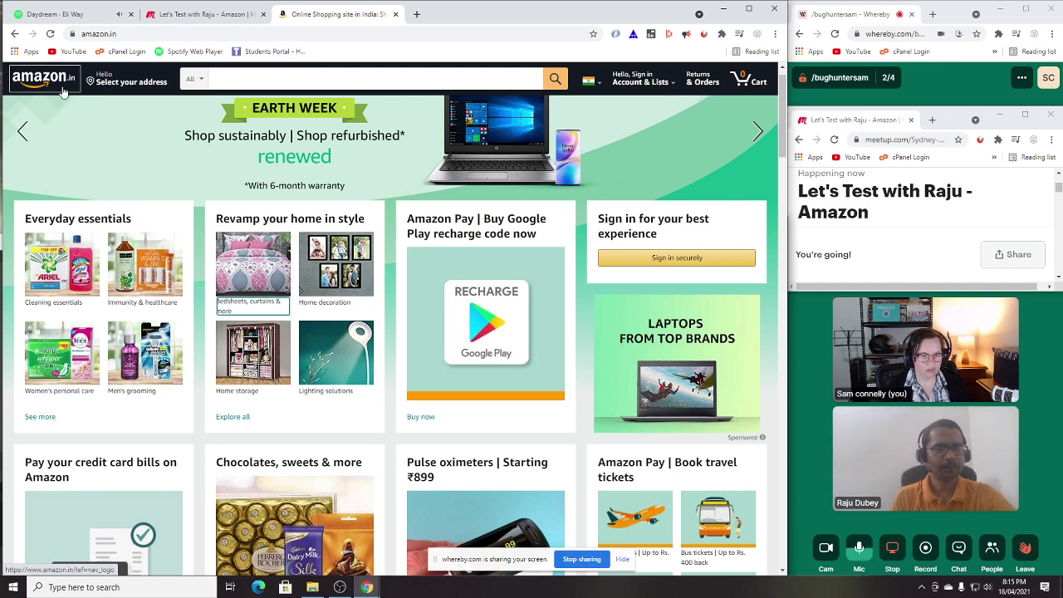
key(Tab)
key(Tab)
key(Tab)
key(Tab)
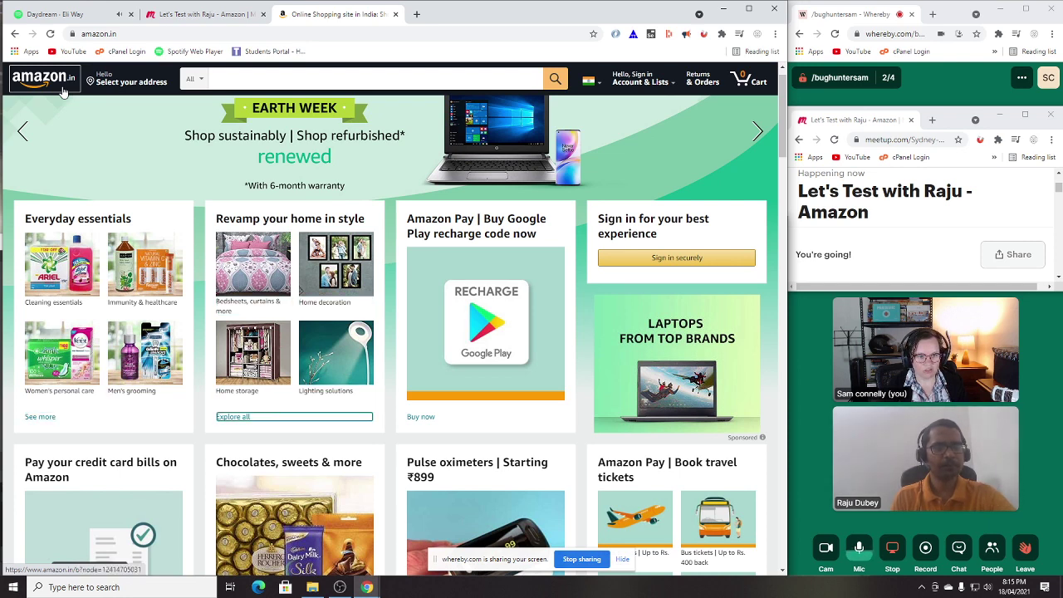
key(Tab)
key(Tab)
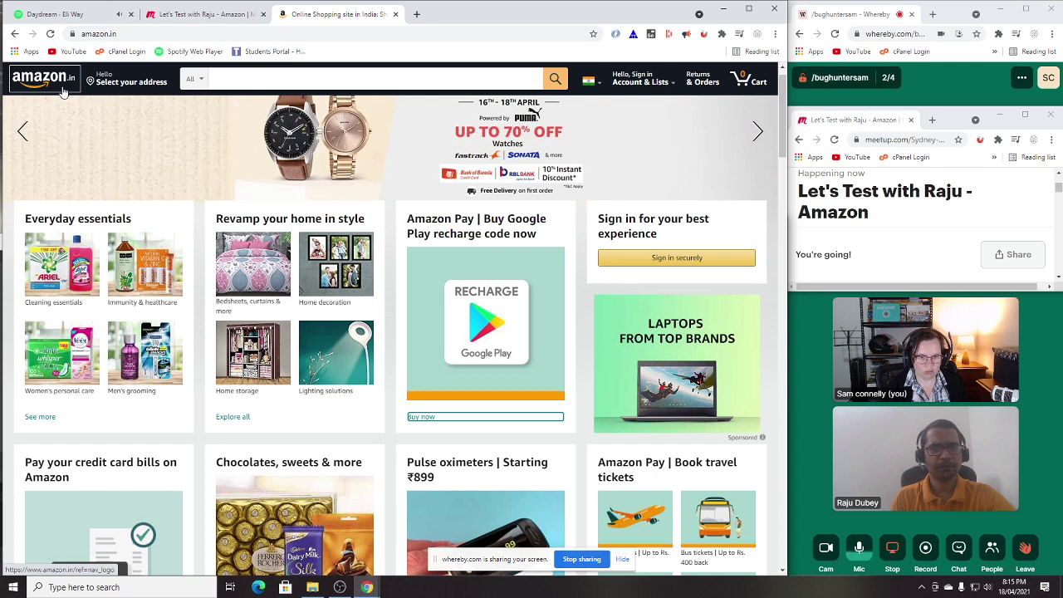
key(Tab)
key(Tab)
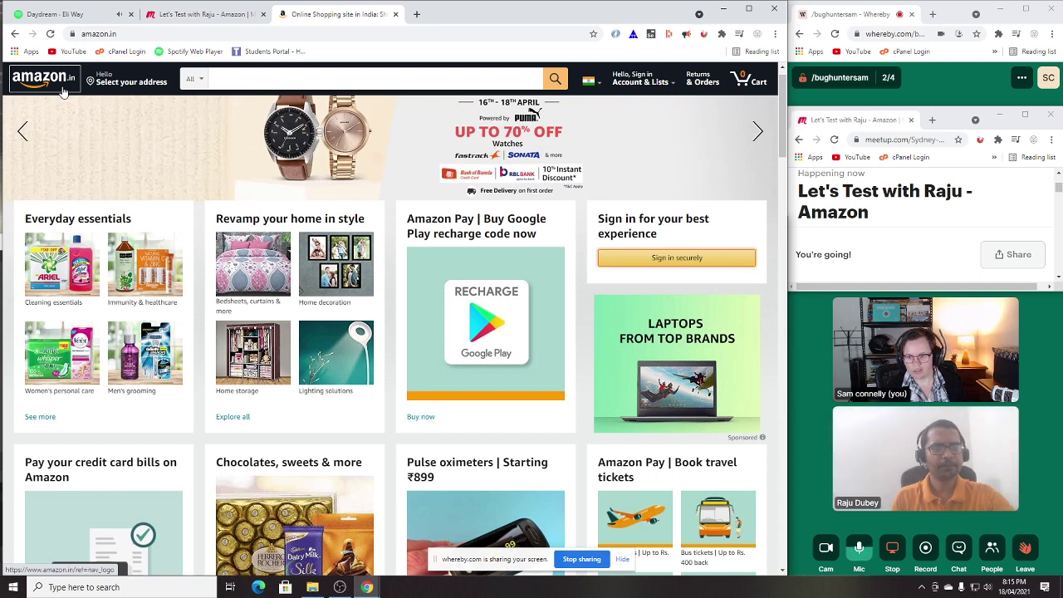
key(Tab)
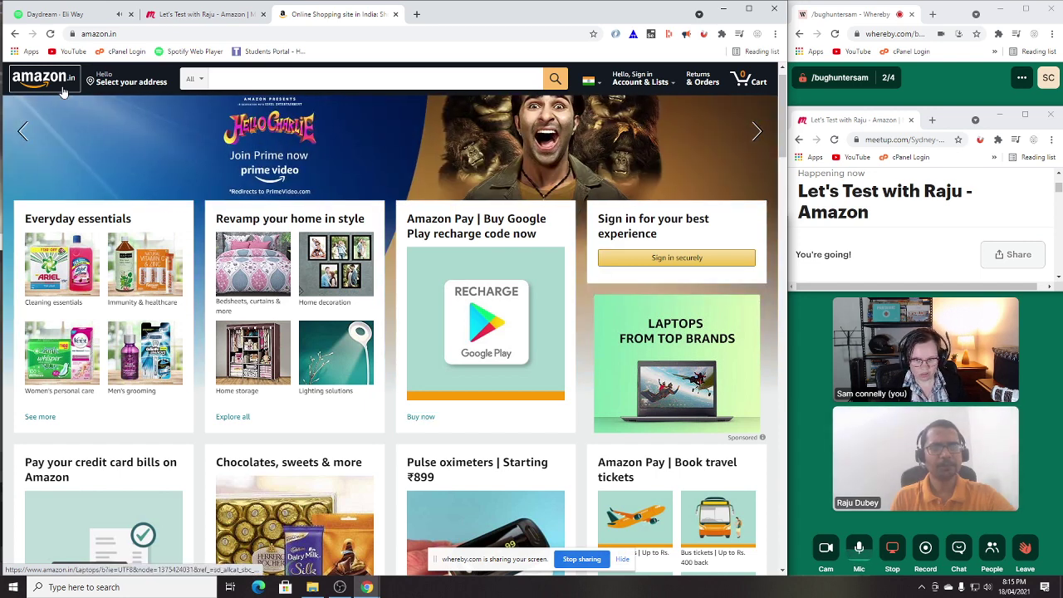
key(Tab)
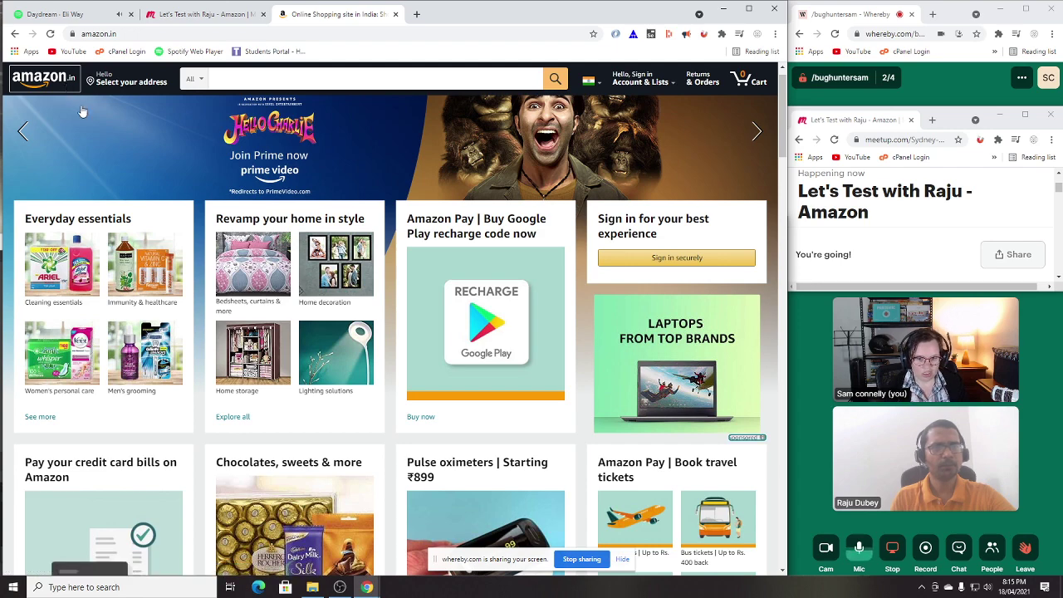
Step: Check the keyboard focus order in the second row of home page cards and open the Explore more from Amazon Pay link
scroll(338, 300, down, 4)
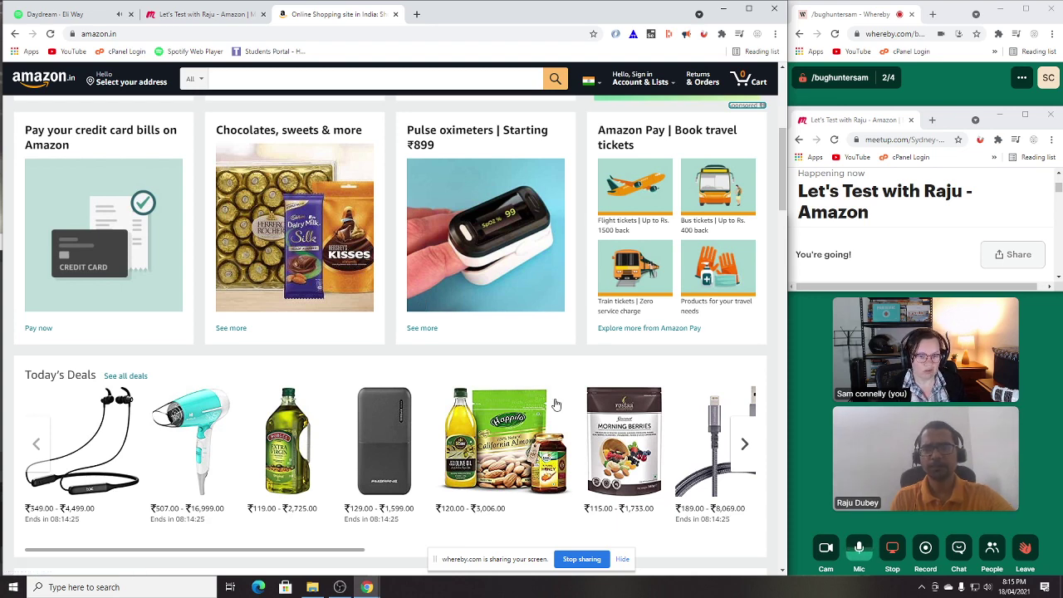
scroll(466, 376, down, 1)
scroll(465, 376, down, 1)
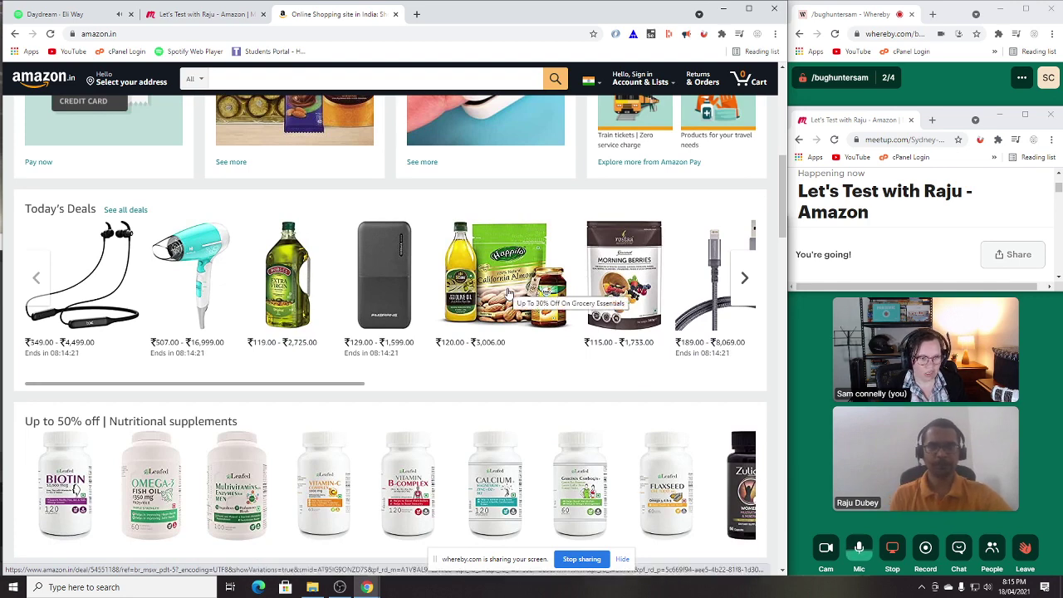
scroll(291, 256, up, 1)
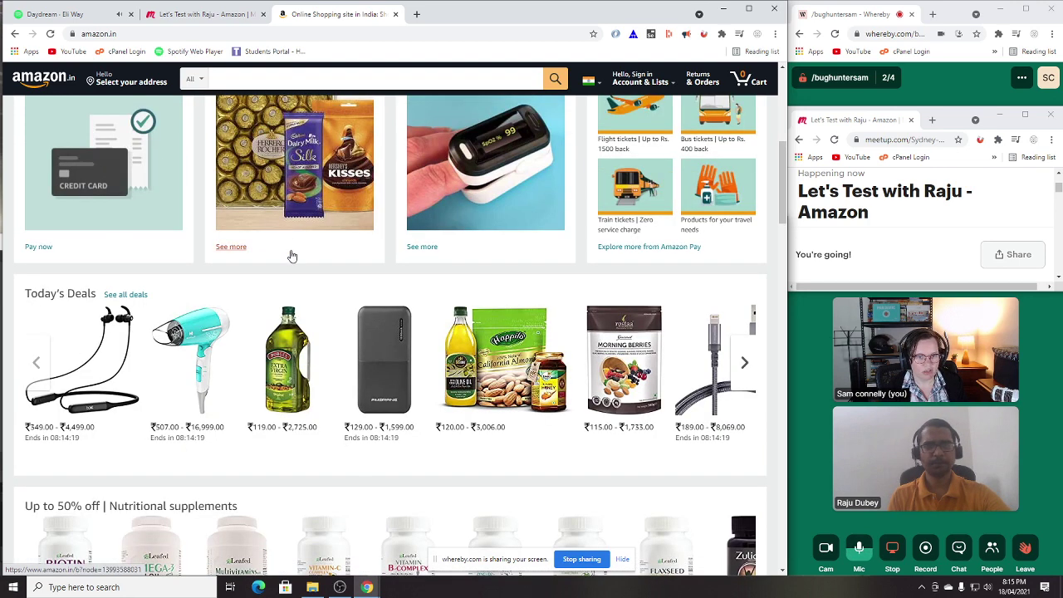
scroll(291, 255, up, 2)
click(255, 414)
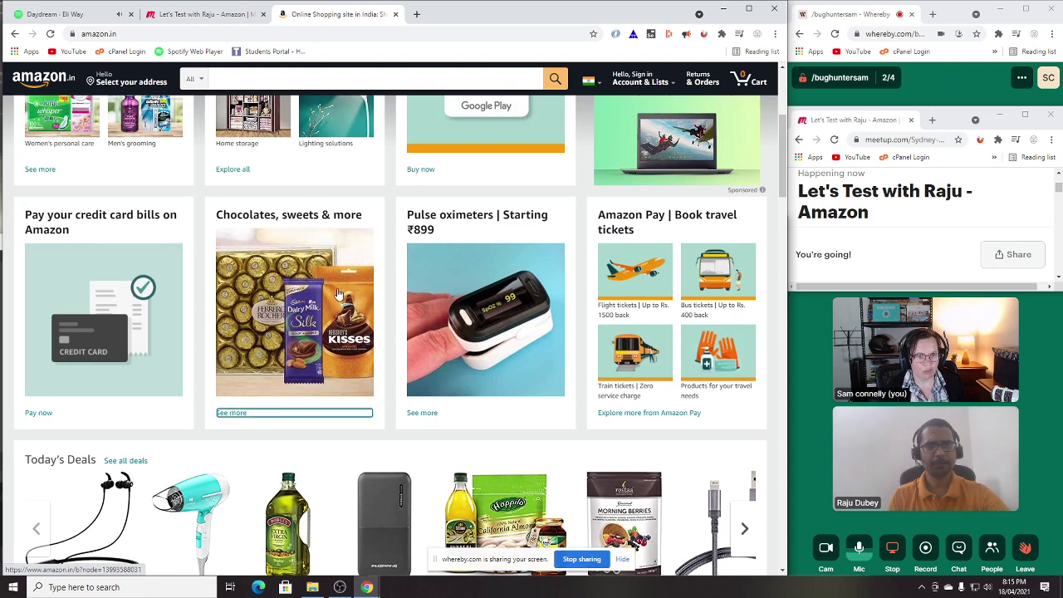
click(427, 235)
key(Tab)
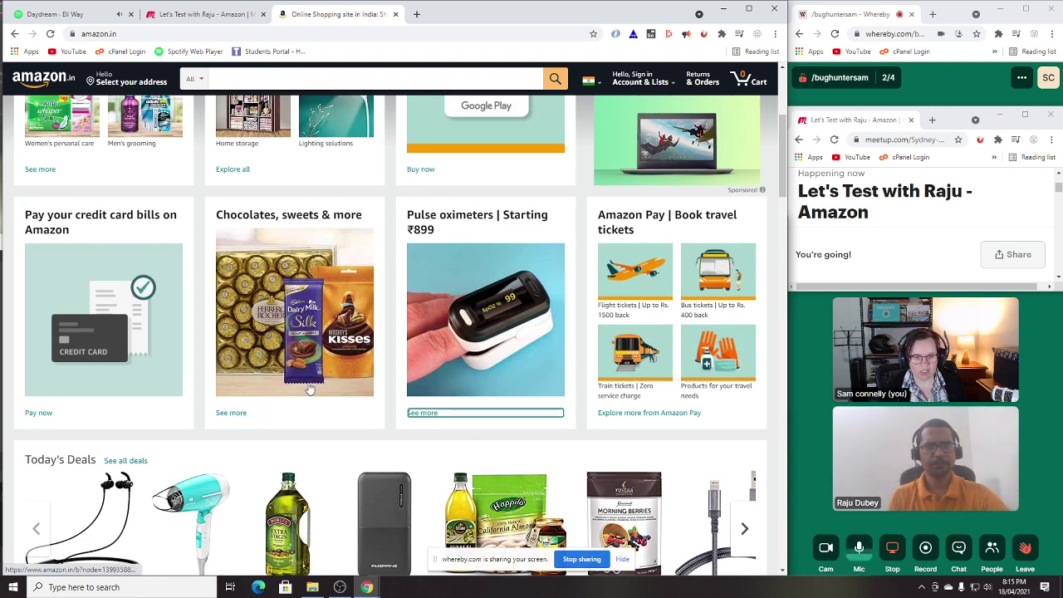
key(Tab)
key(Tab)
key(Tab)
key(Tab)
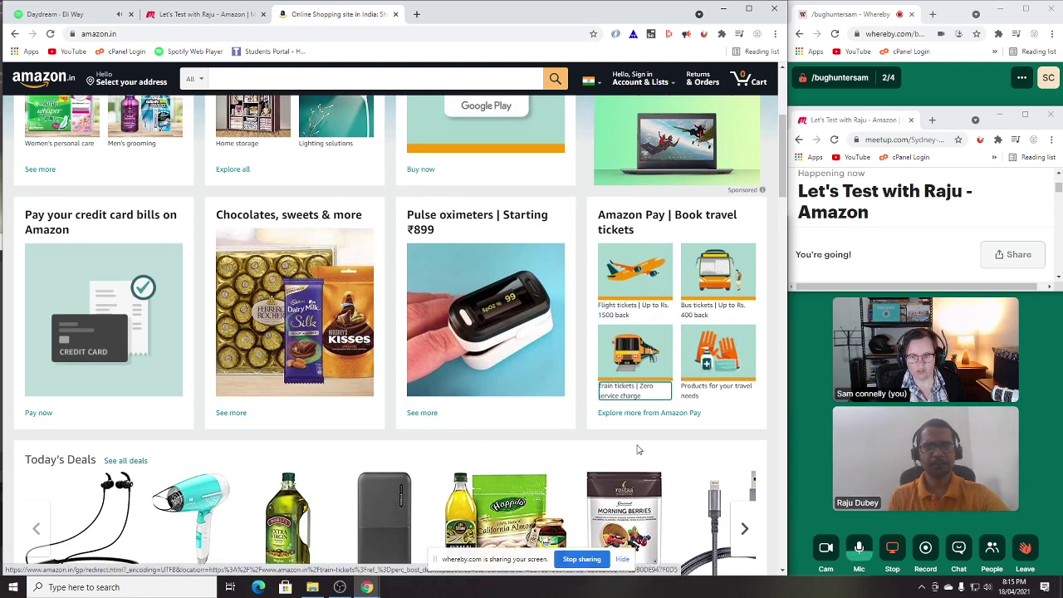
key(Tab)
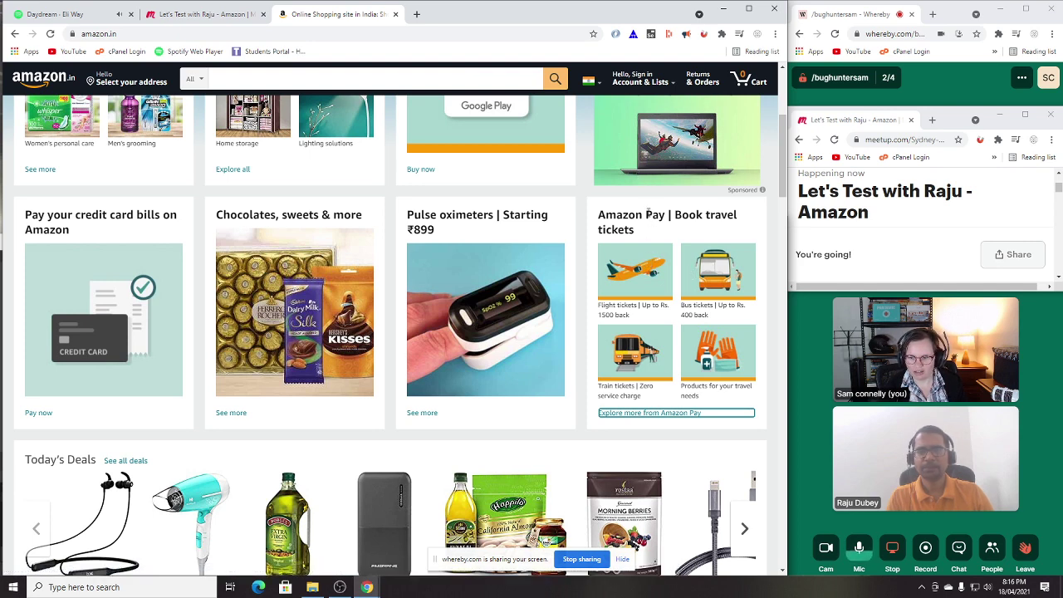
click(664, 414)
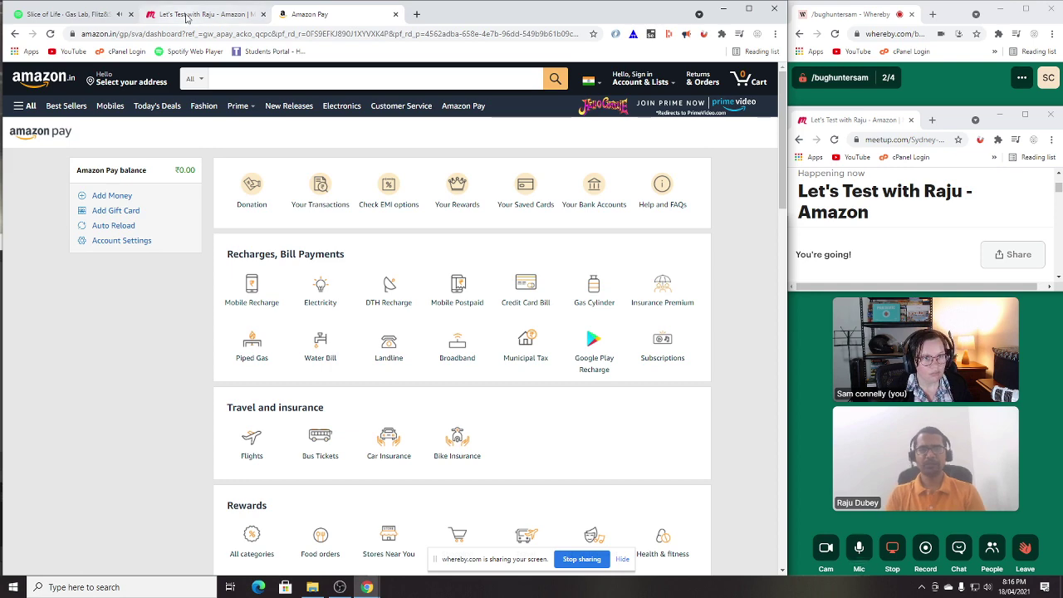
Step: Switch to OBS, set the Desktop Audio level to 0.0 dB and check the mixer levels while the Spotify playlist plays
click(340, 587)
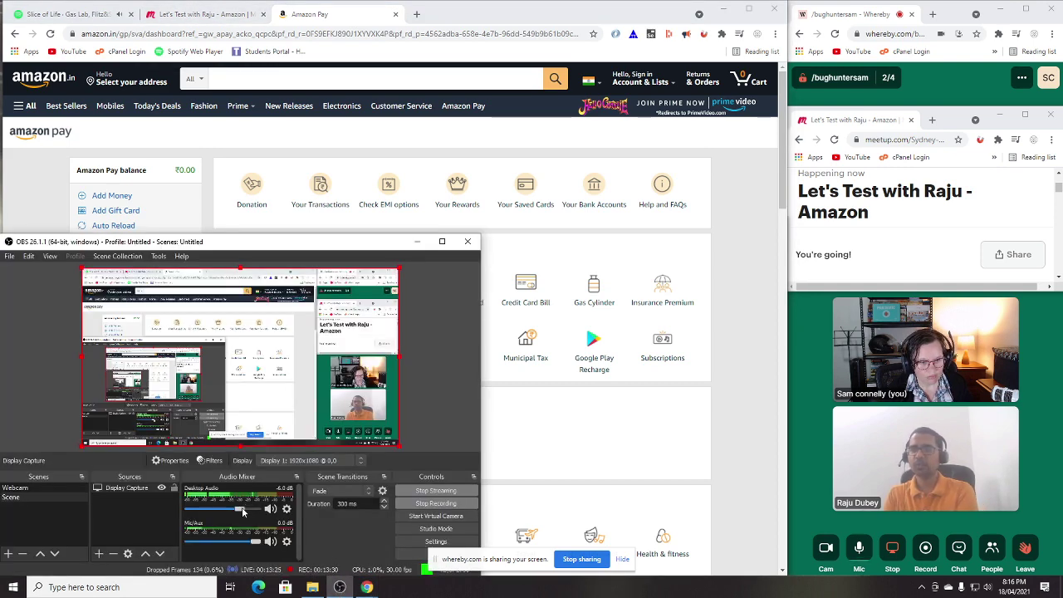
drag(246, 512, 259, 509)
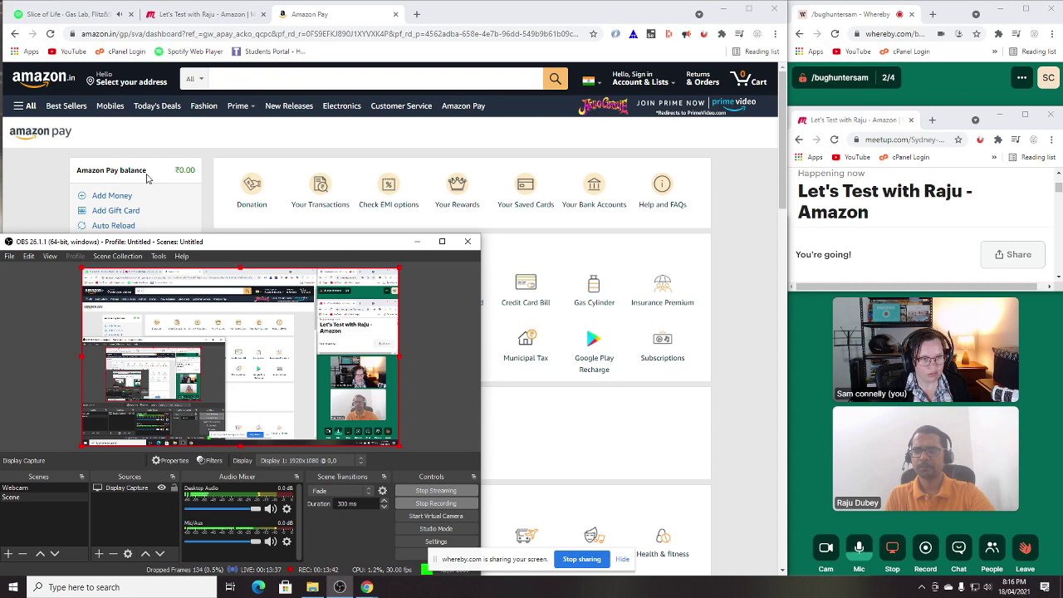
click(94, 18)
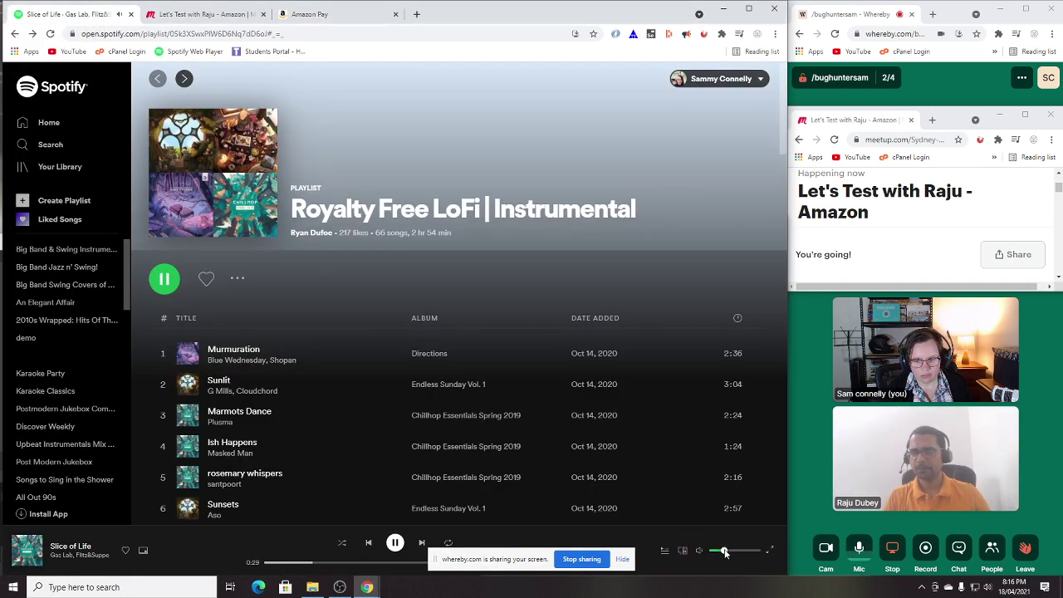
click(340, 587)
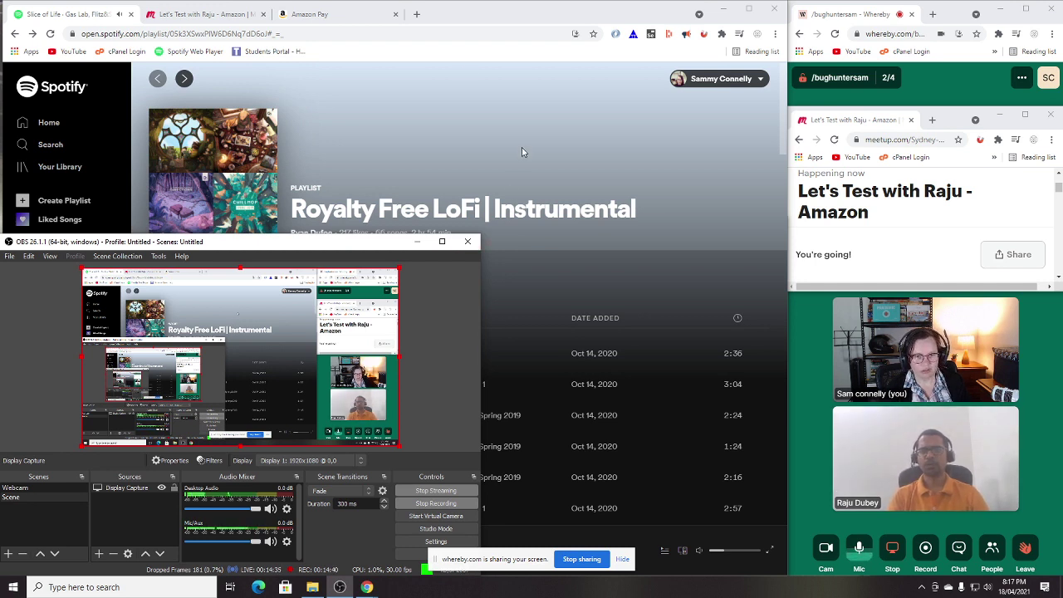
click(234, 14)
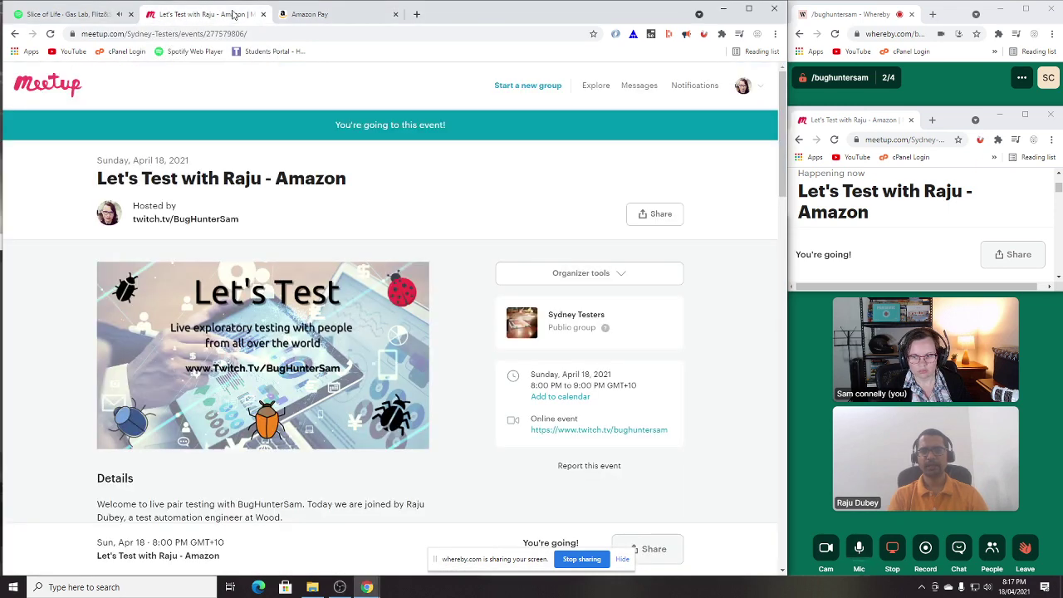
click(341, 587)
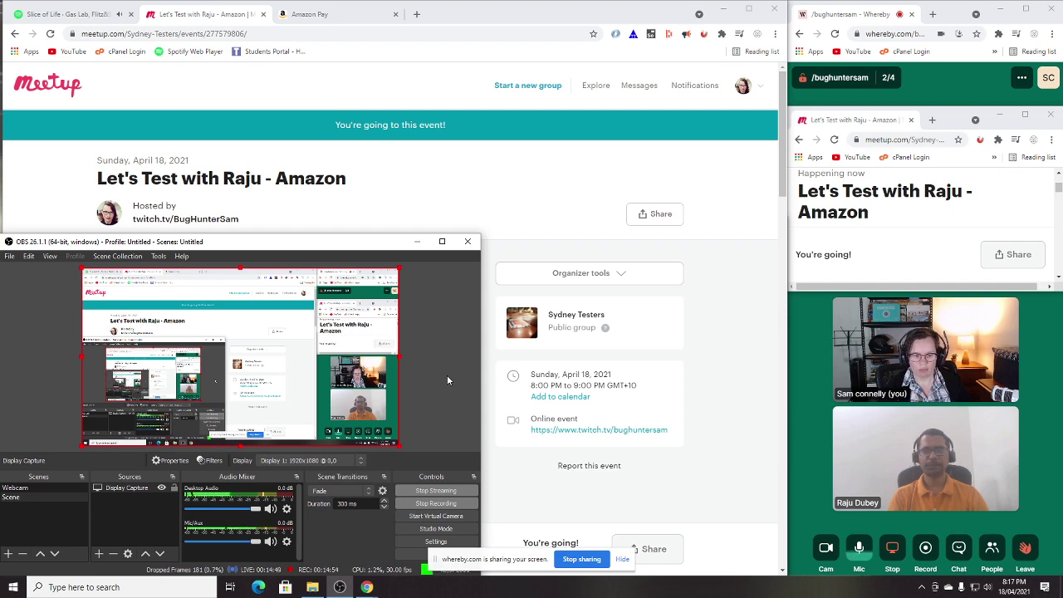
Step: Pause the Royalty Free LoFi playlist in Spotify and return to the Amazon Pay page
click(74, 8)
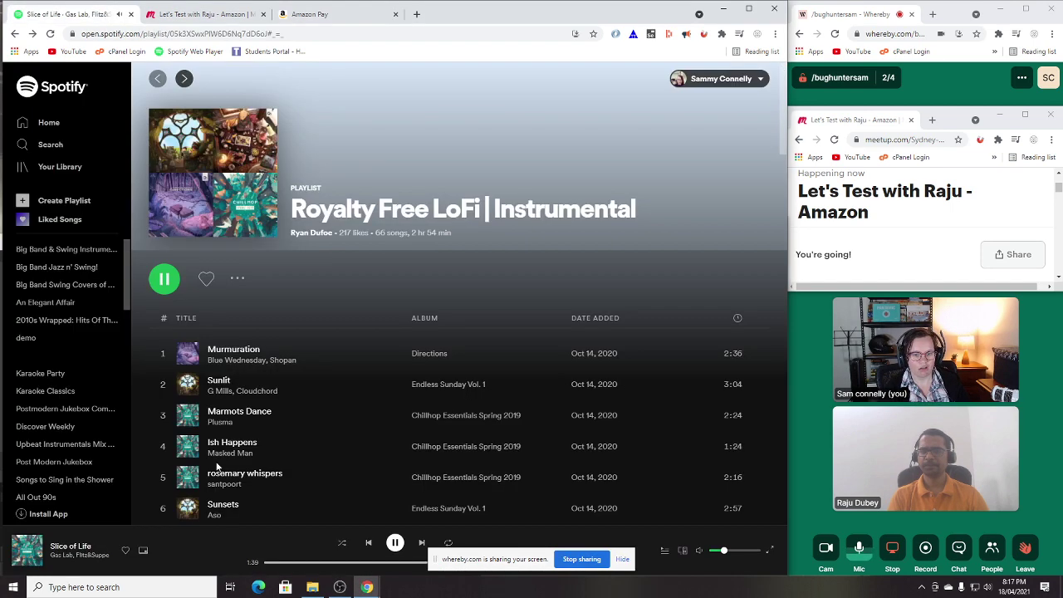
click(395, 544)
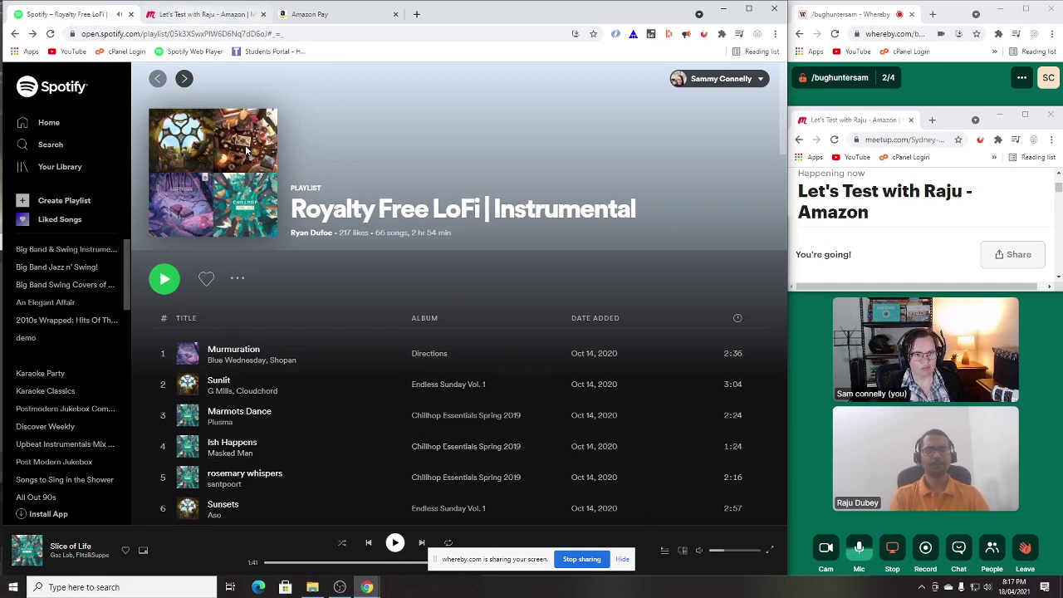
click(342, 588)
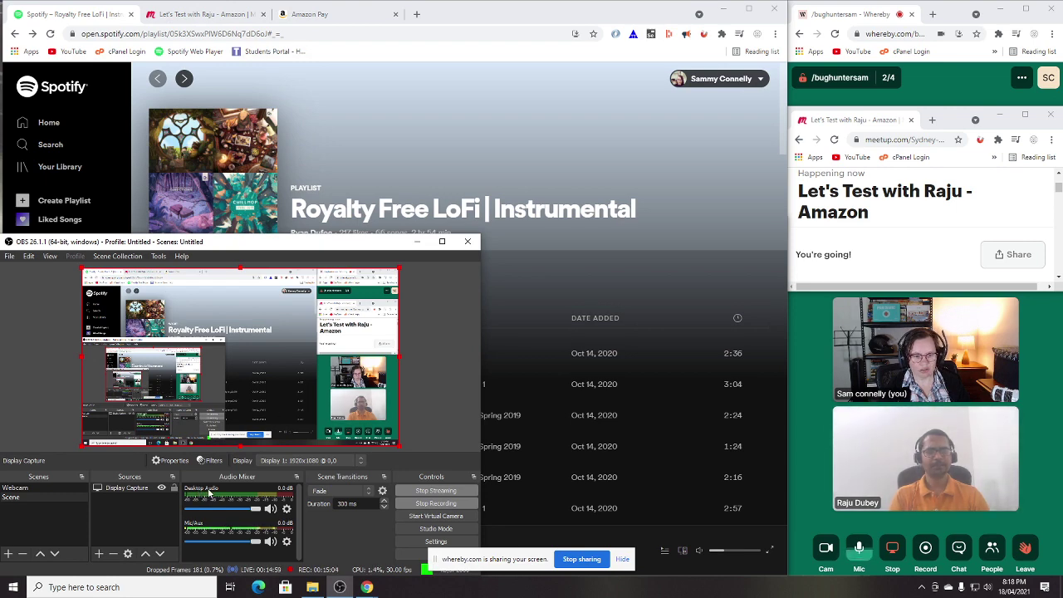
click(213, 18)
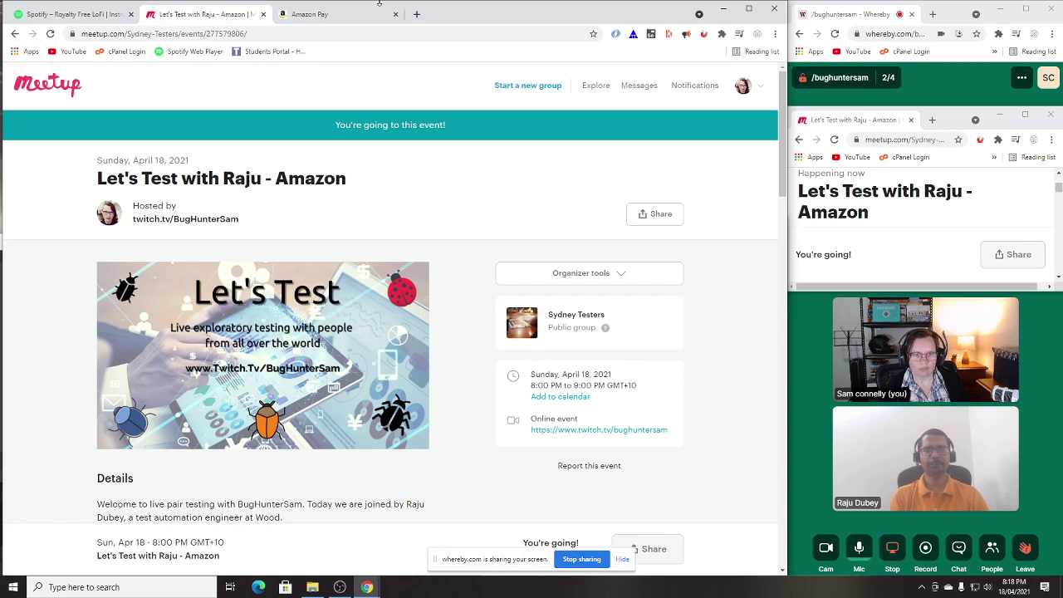
click(336, 19)
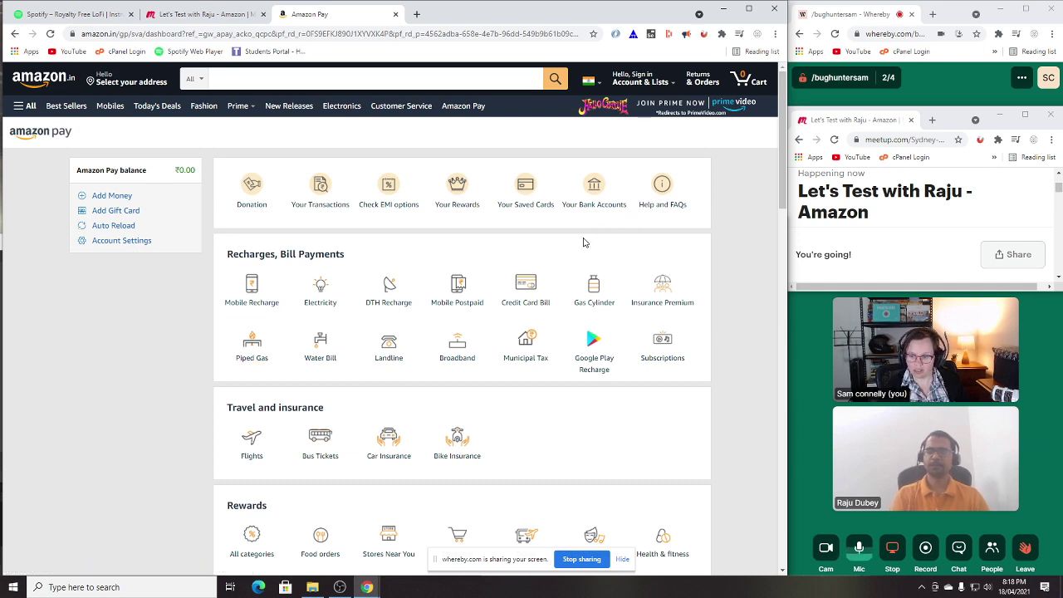
Step: Switch to the Coggle mind map, add a "feature flag" branch to the Amazon node and move it below the "platforms" branch
mouse_move(366, 586)
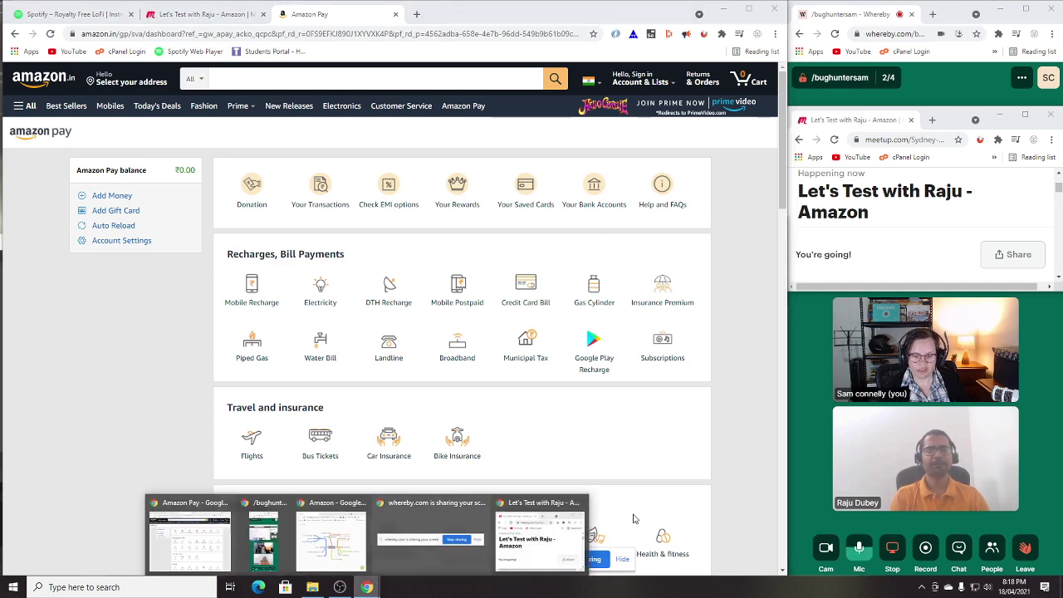
click(365, 547)
click(581, 445)
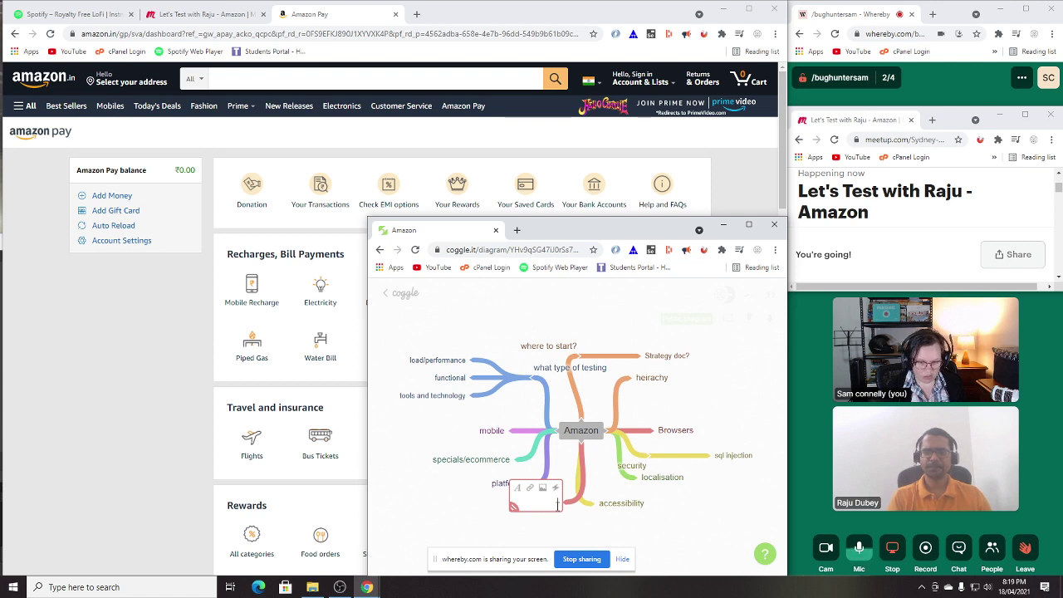
text(feature)
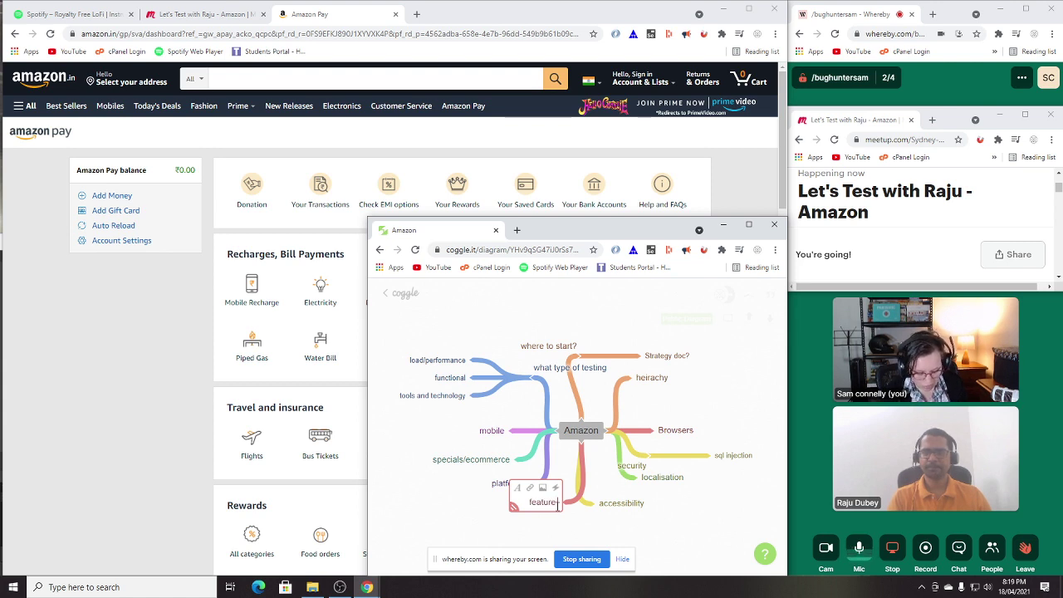
text( flag)
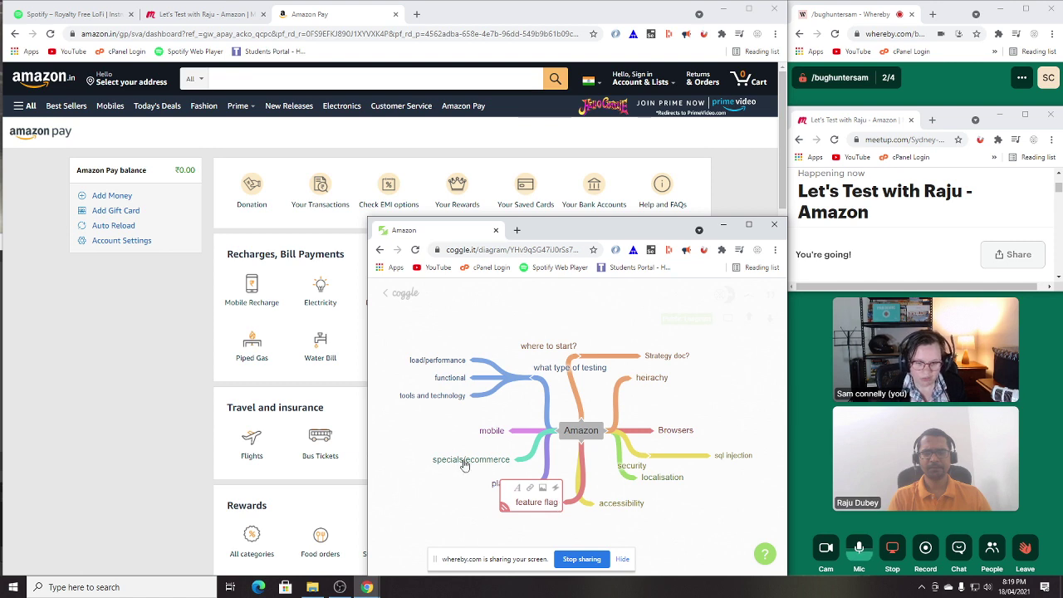
click(459, 530)
drag(557, 503, 507, 544)
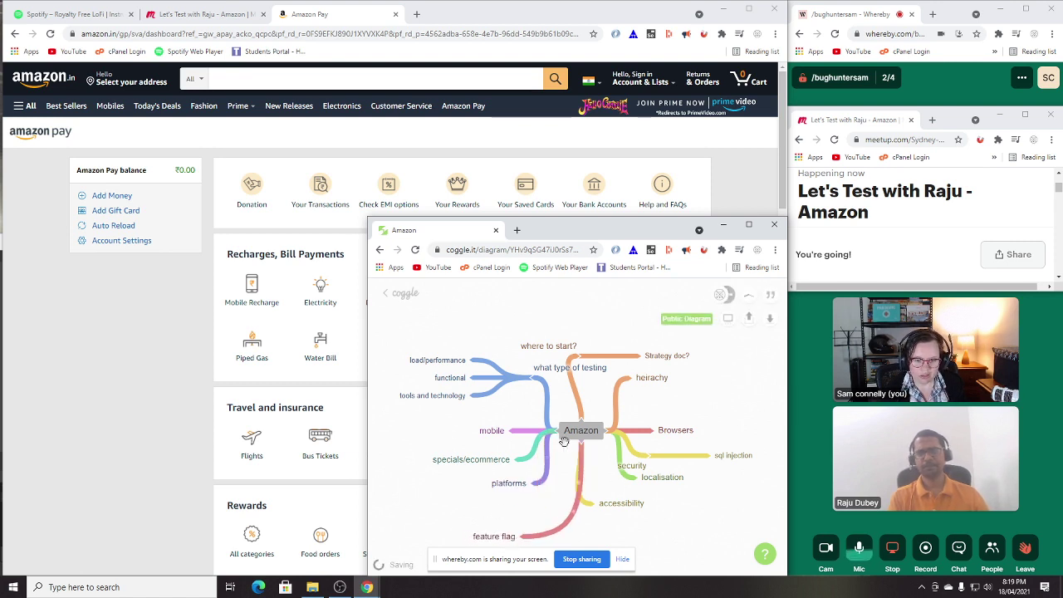
scroll(708, 442, down, 2)
scroll(708, 442, down, 1)
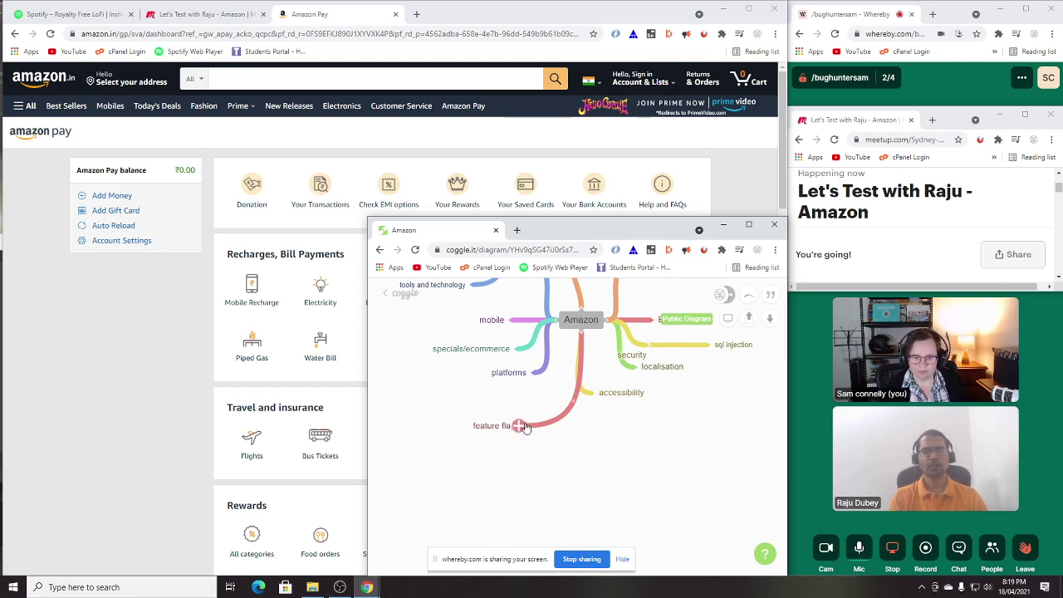
Step: Add an "automation?" sub-branch to the feature flag branch and rename the parent branch as "feature flag (Amazon pay)"
click(519, 426)
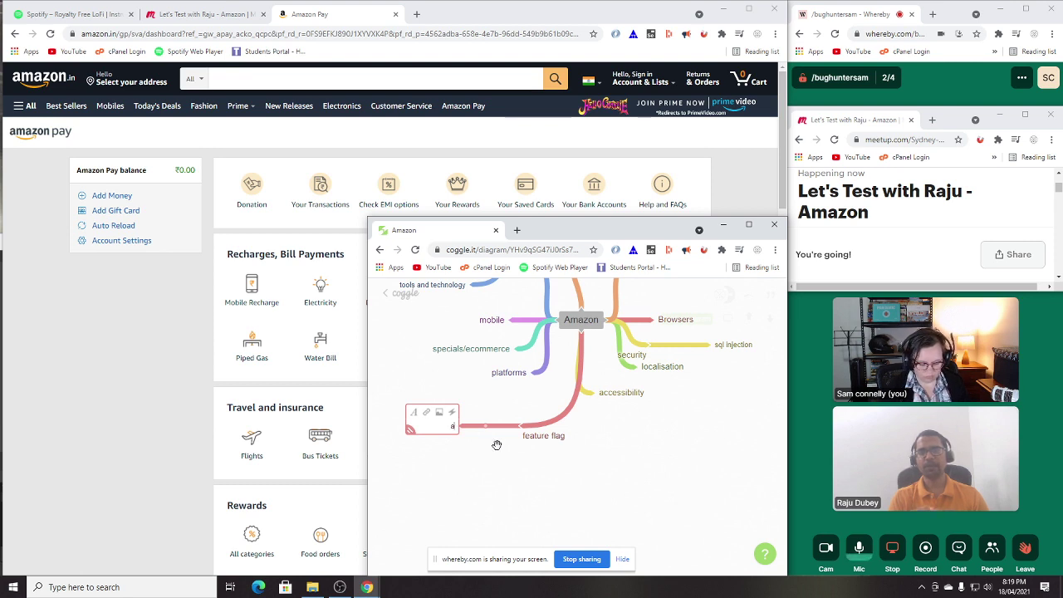
text(automation?)
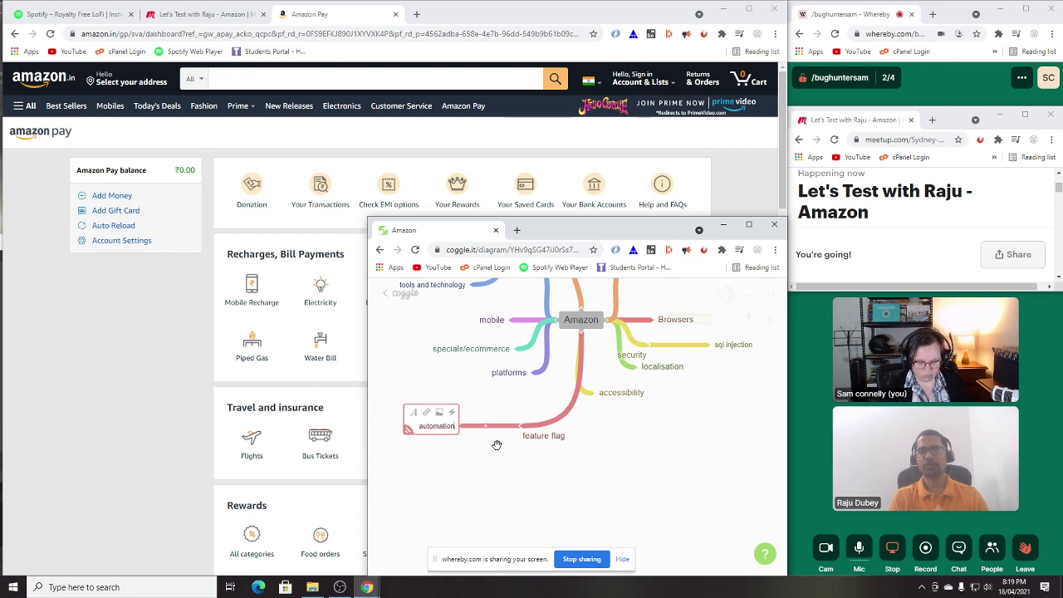
click(562, 439)
text(()
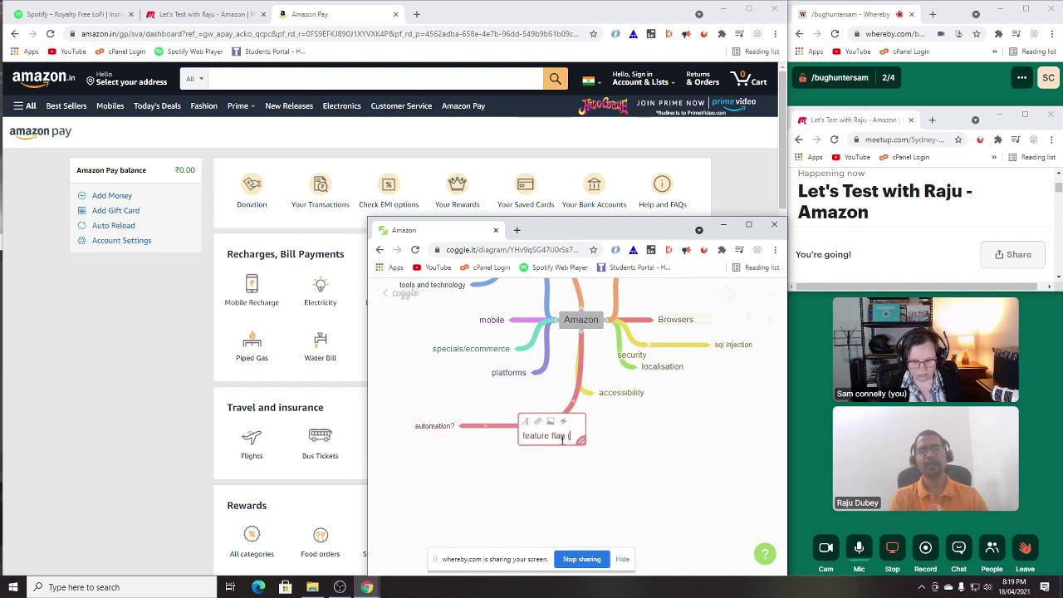
text(Amazon pay))
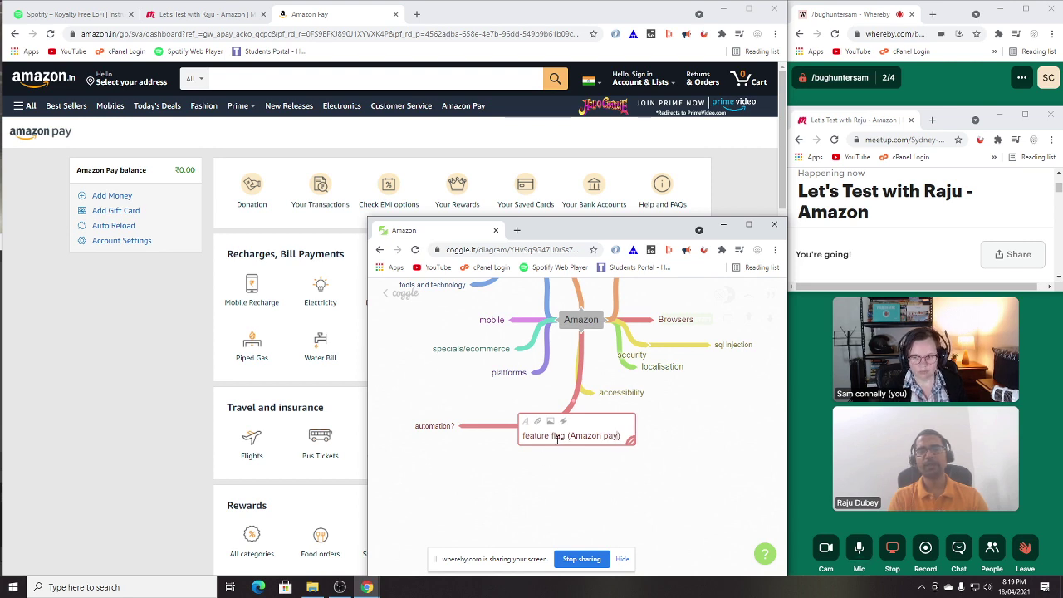
click(472, 501)
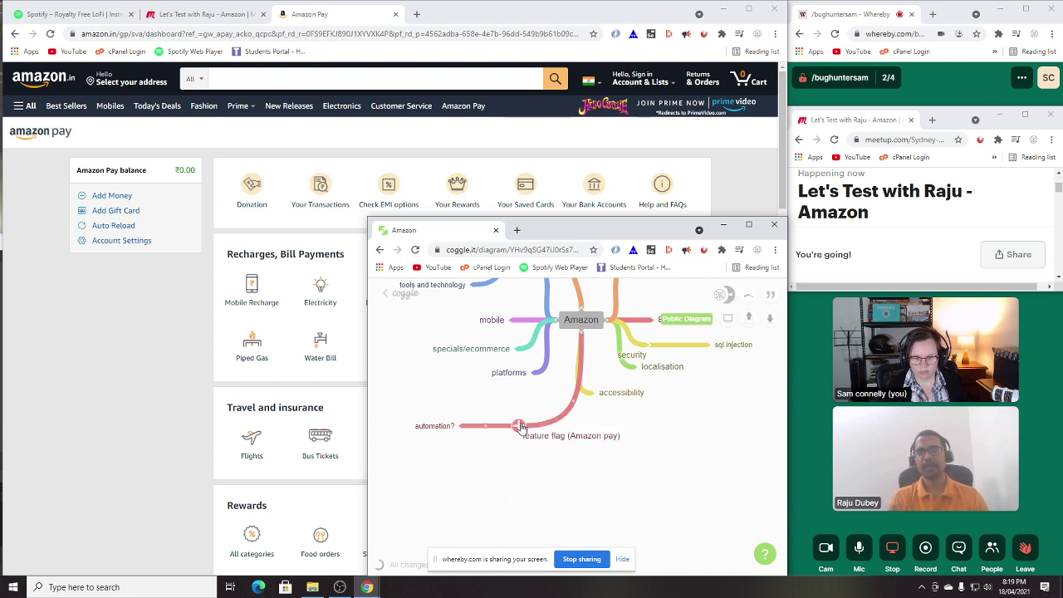
Step: Add a second sub-branch reading "check 97 countries" to the "feature flag (Amazon pay)" branch
click(520, 425)
text(ch)
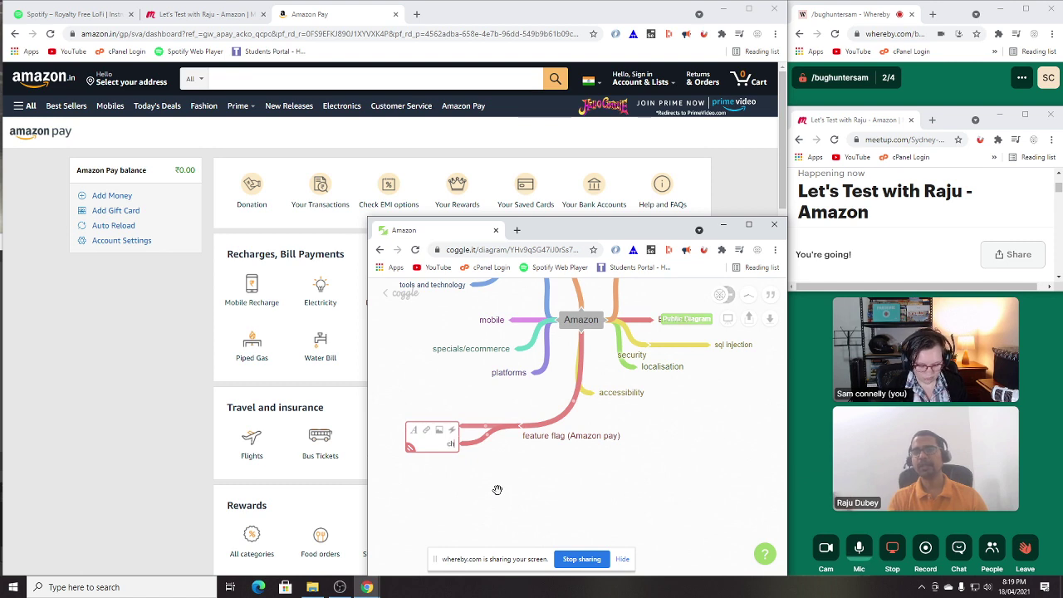
text(eck)
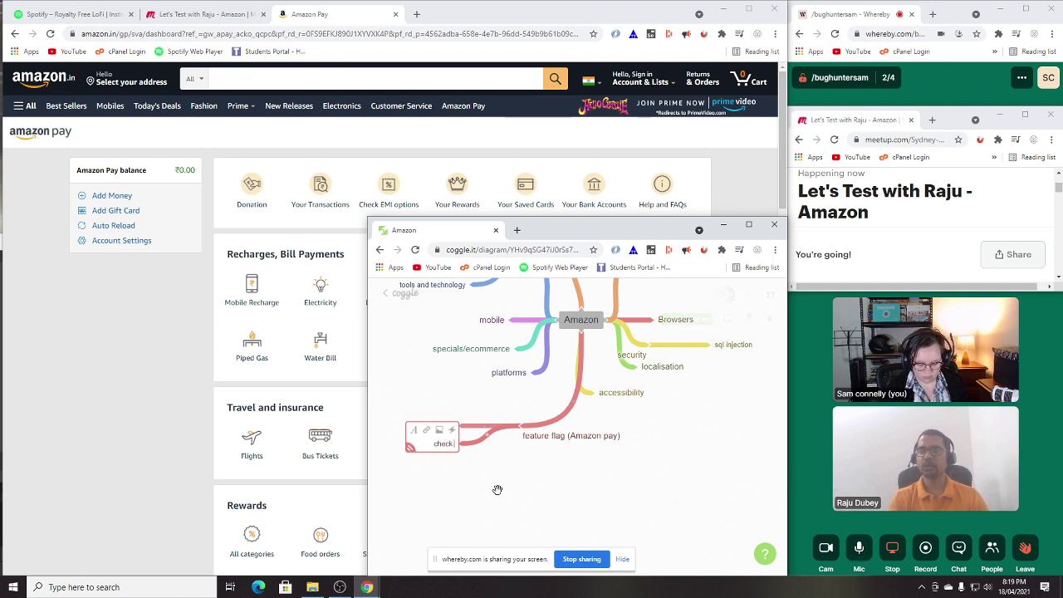
text( 97 countr)
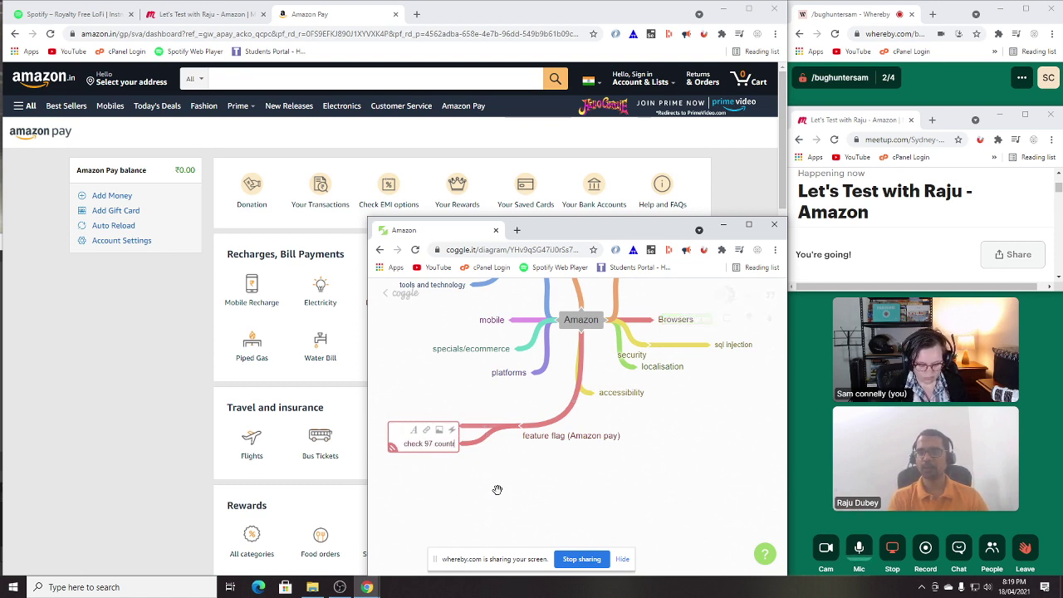
text(i)
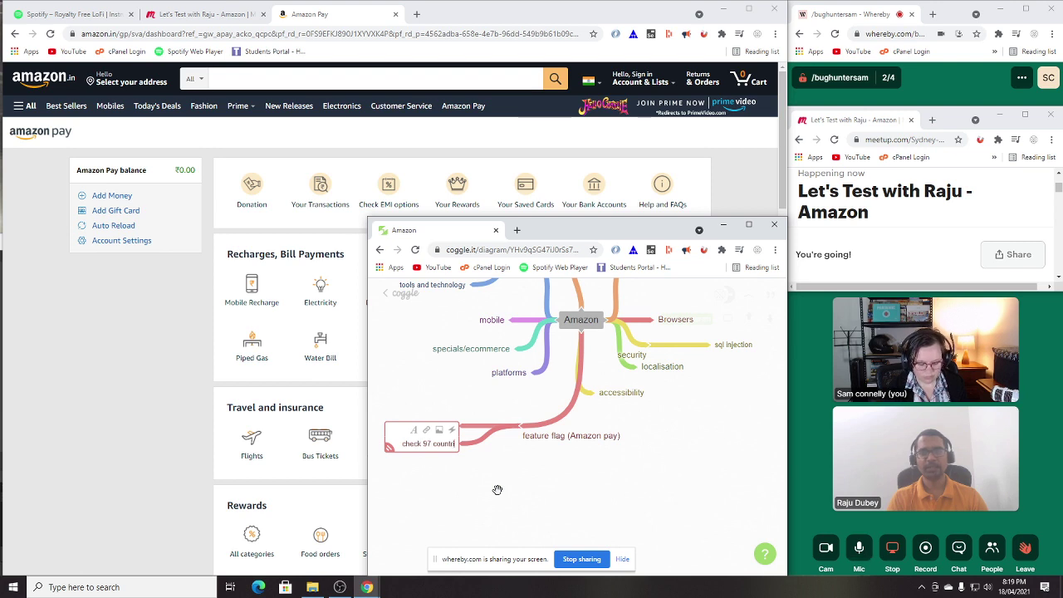
text(es)
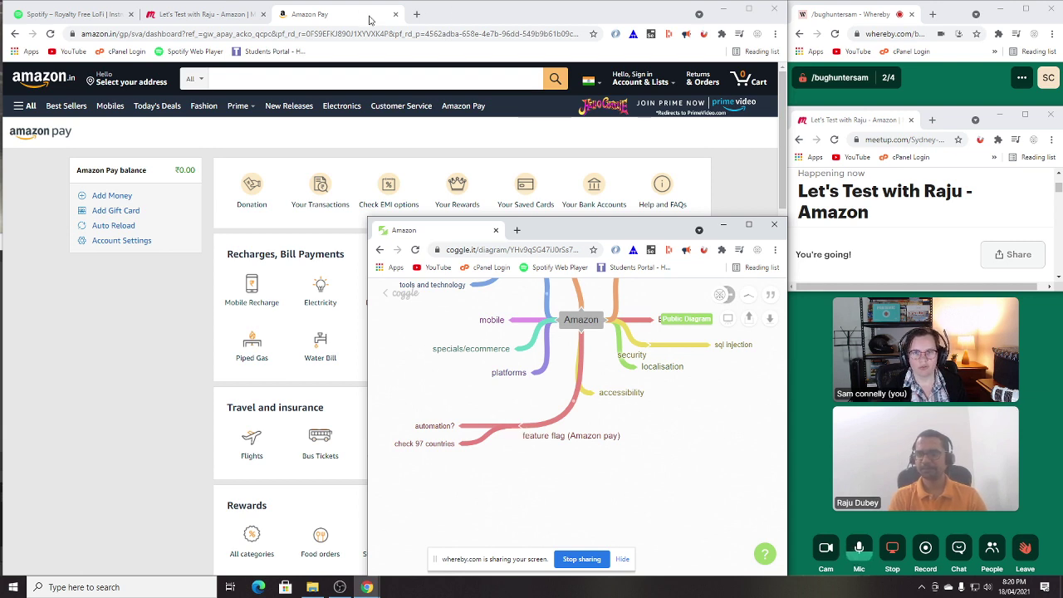
Step: Switch to the Amazon Pay browser window and open a new incognito window from it
click(498, 21)
click(773, 35)
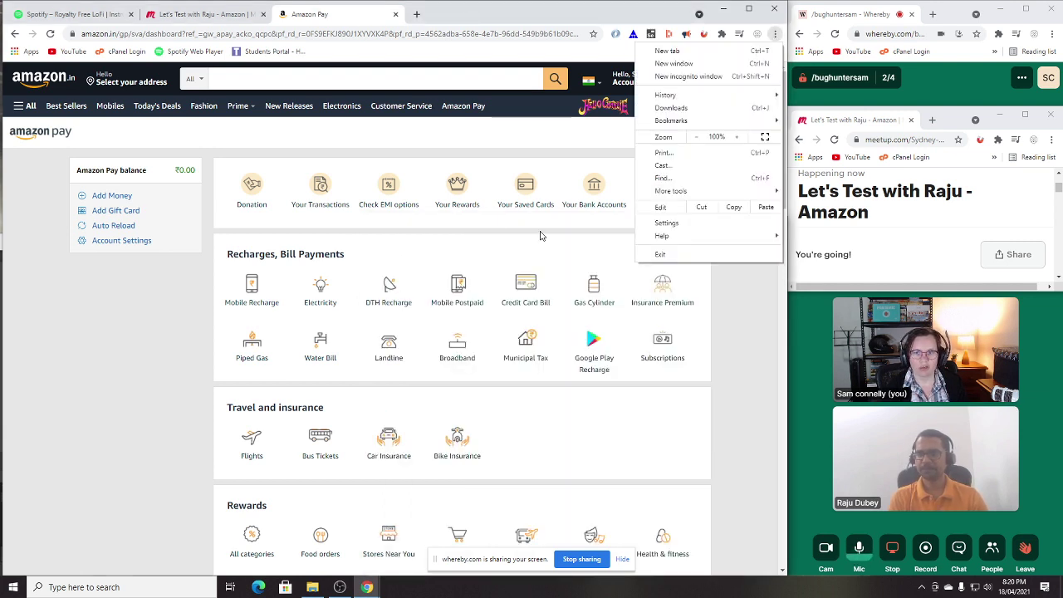
click(672, 47)
click(527, 14)
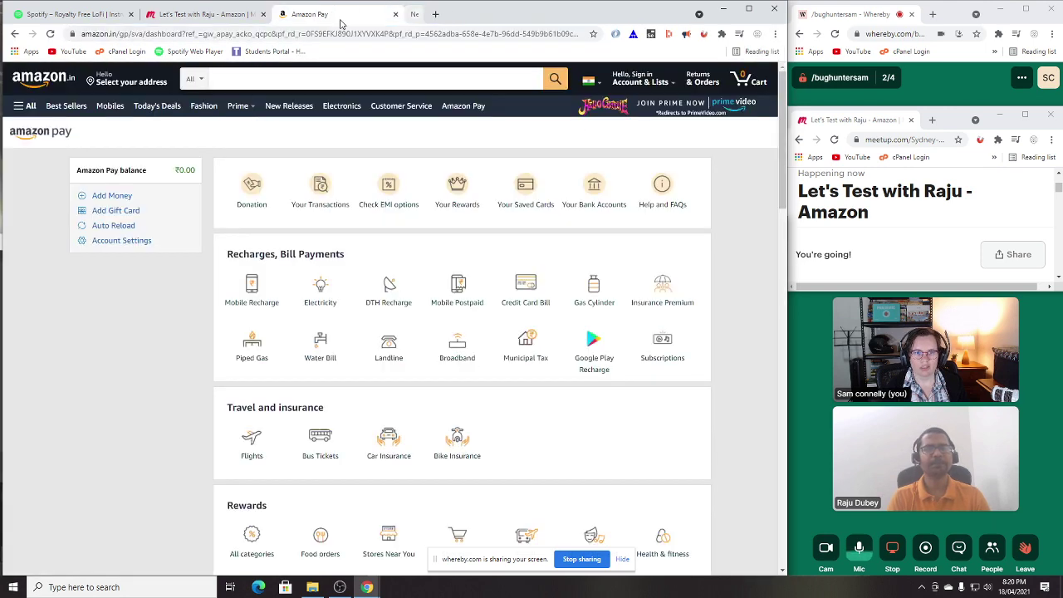
click(773, 34)
click(697, 78)
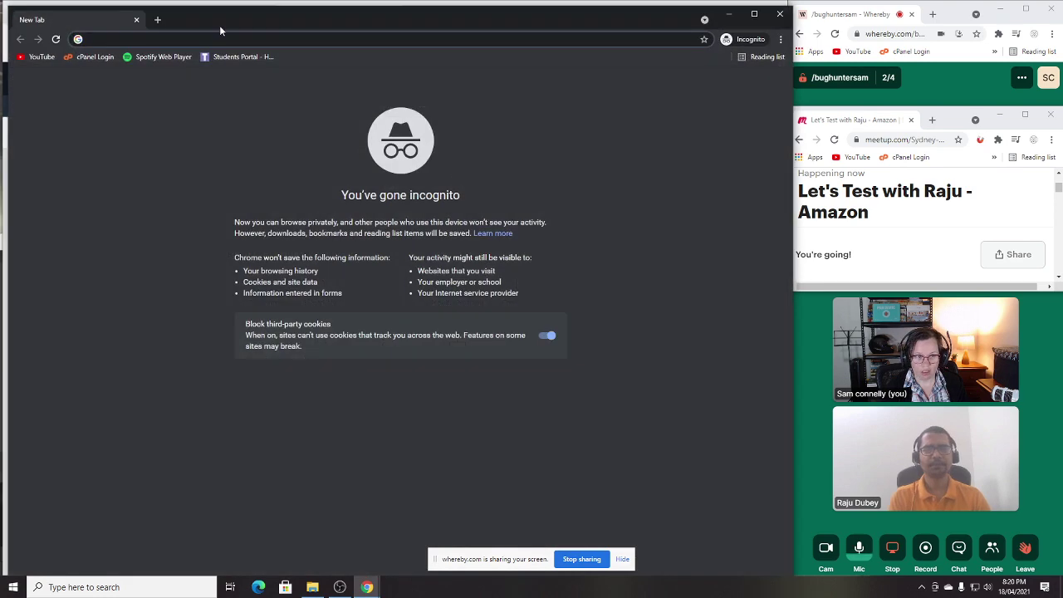
Step: Load amazon.com.au in the incognito window
text(amazon.)
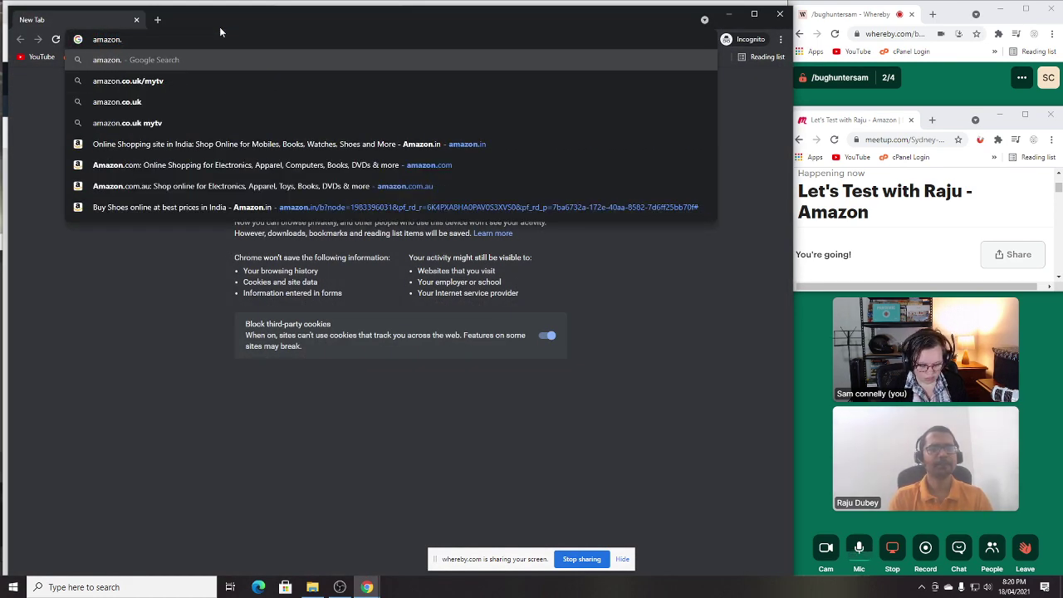
text(com)
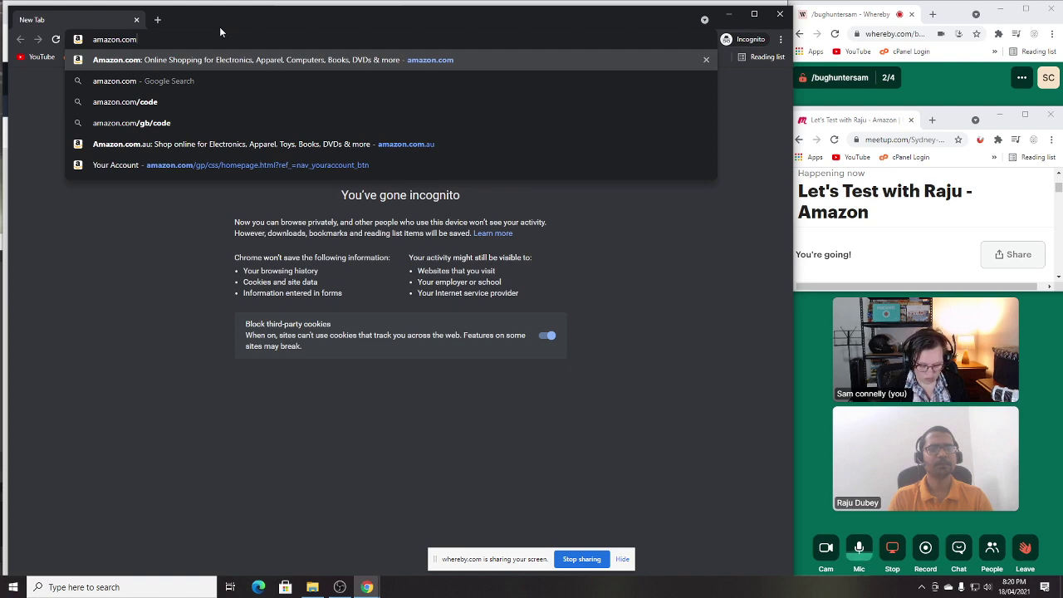
text(.au)
key(Return)
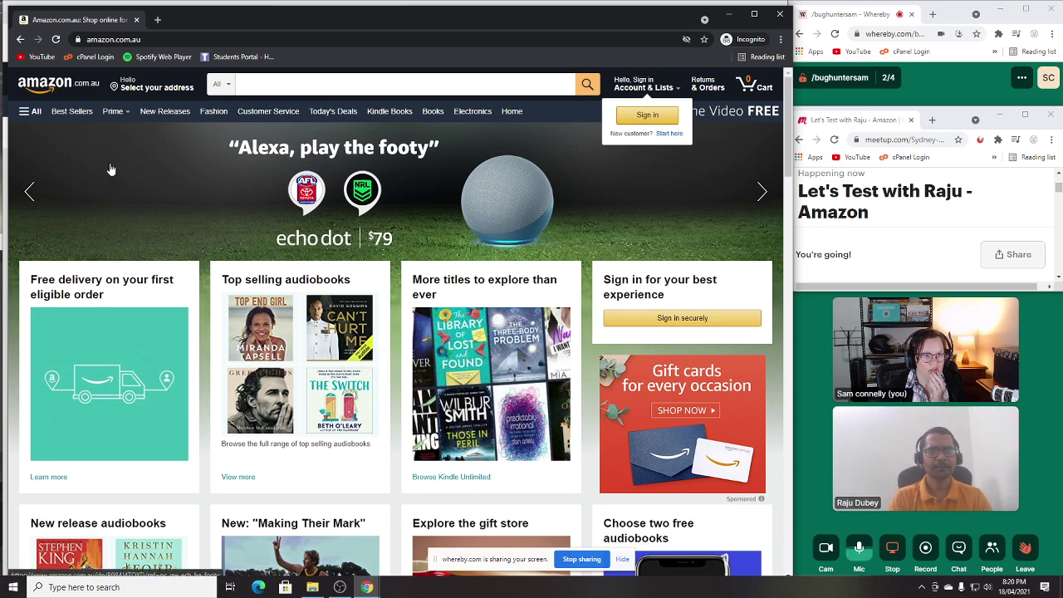
Step: Examine the Australian home page from the banner to the footer links for any Amazon Pay content
scroll(166, 207, down, 1)
scroll(307, 230, down, 2)
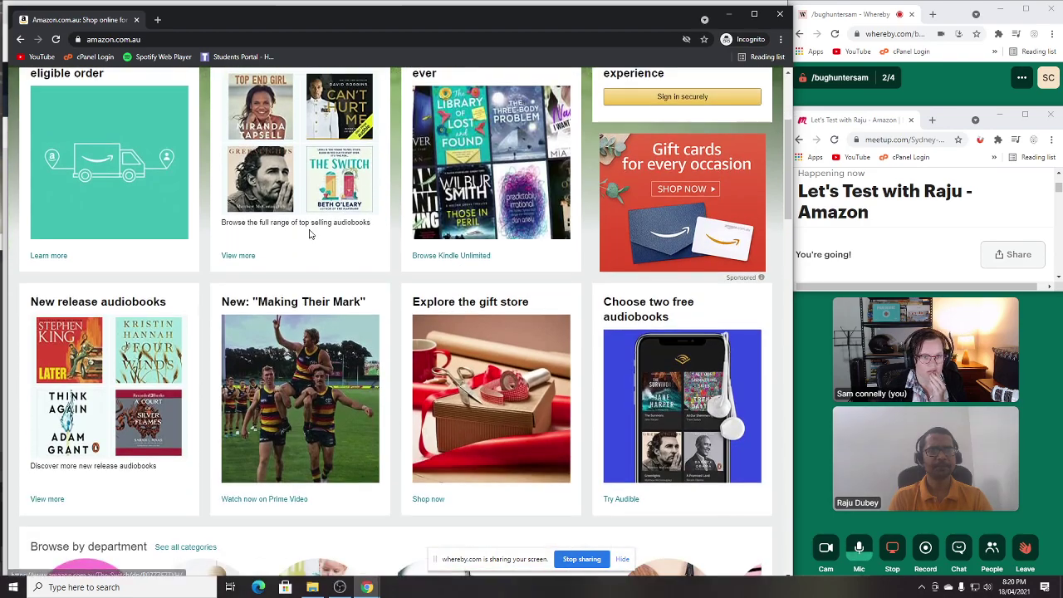
scroll(309, 234, down, 5)
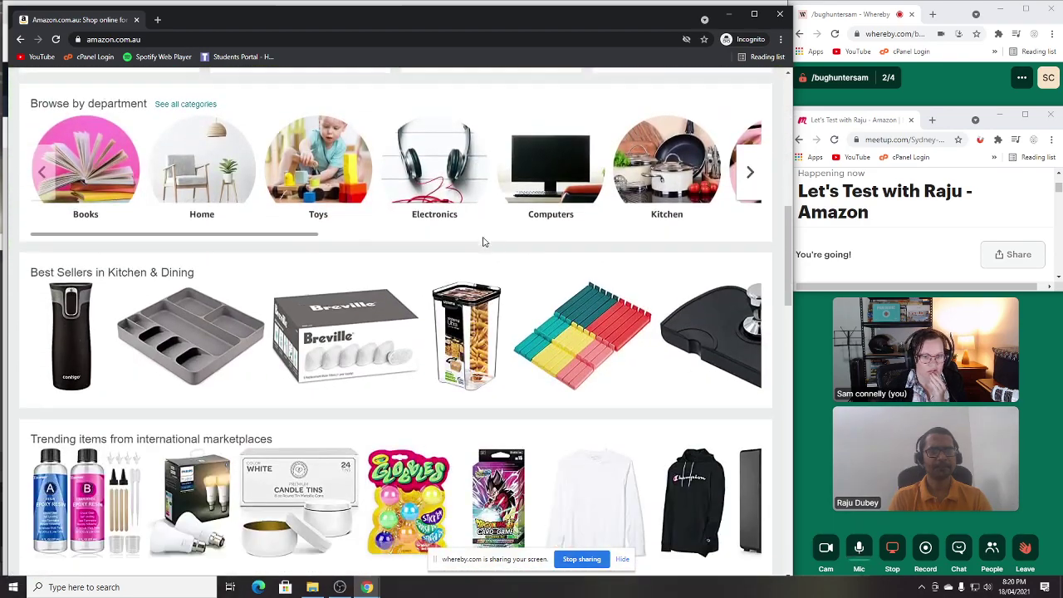
scroll(543, 209, up, 4)
scroll(543, 214, up, 3)
scroll(640, 310, down, 12)
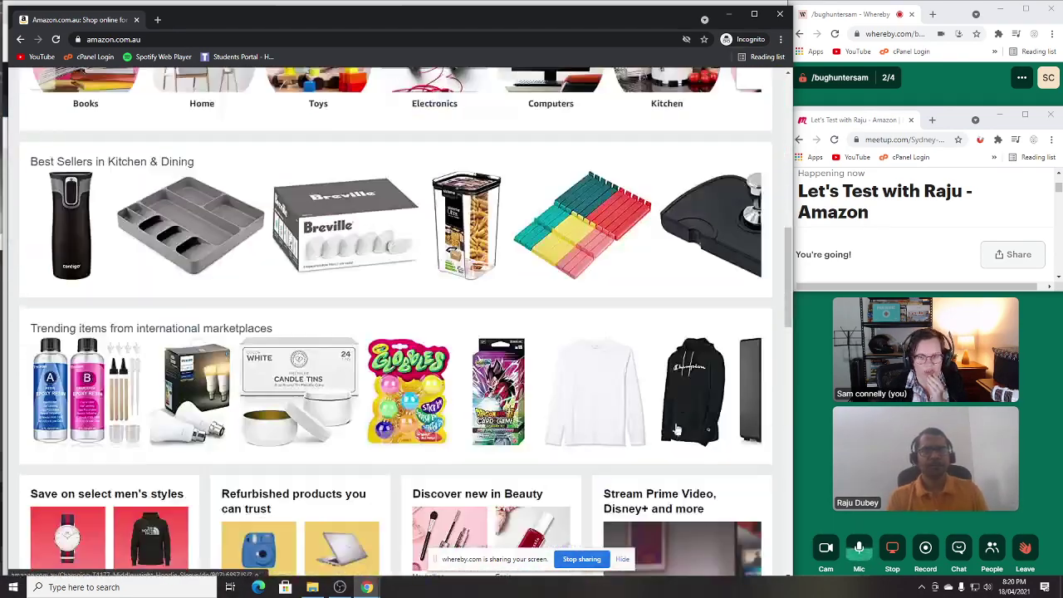
scroll(640, 310, down, 4)
scroll(676, 304, down, 3)
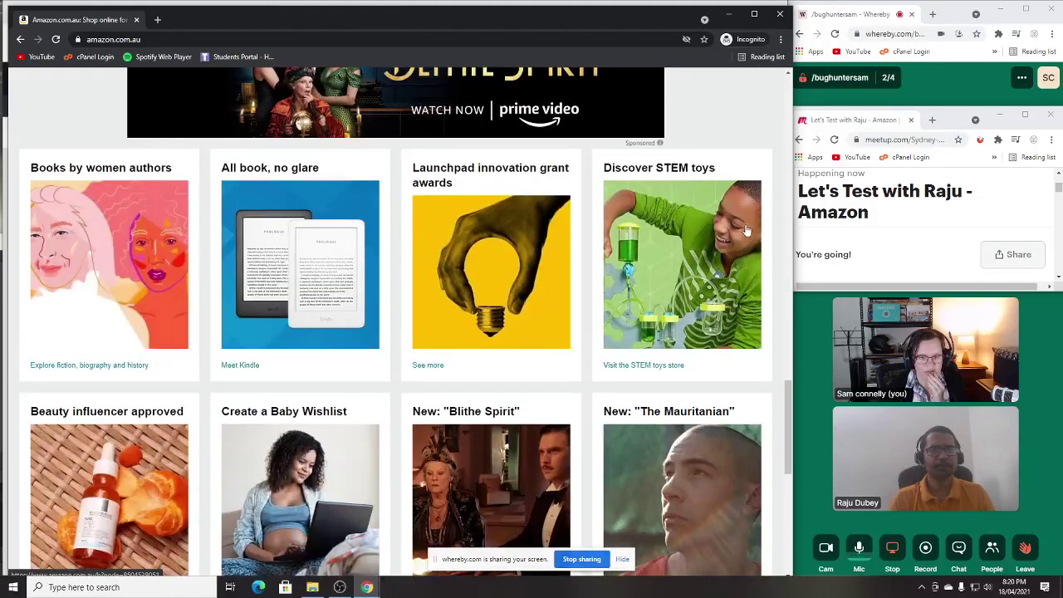
scroll(698, 363, down, 3)
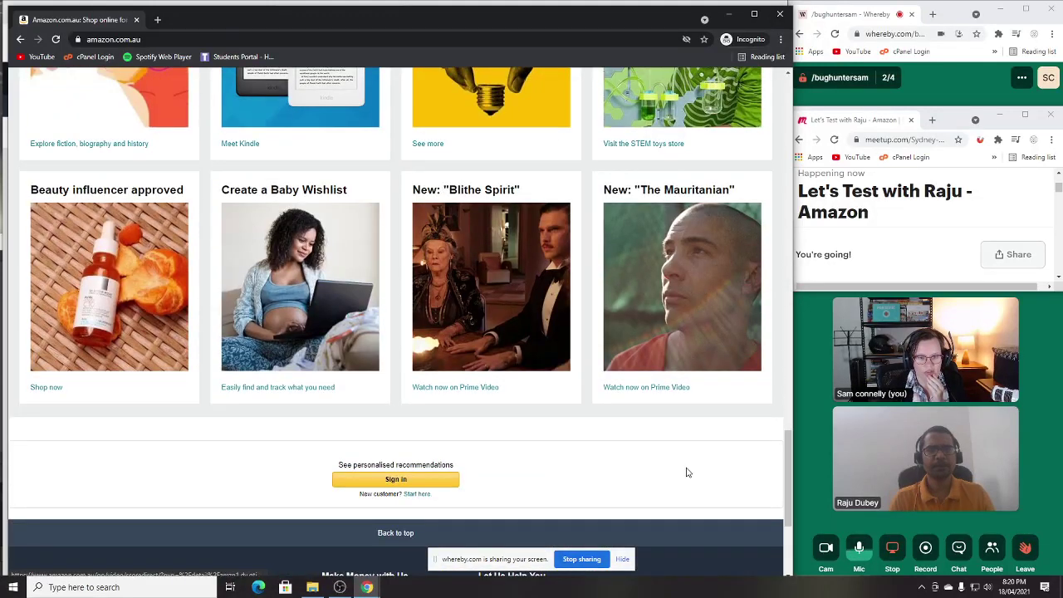
scroll(717, 451, down, 3)
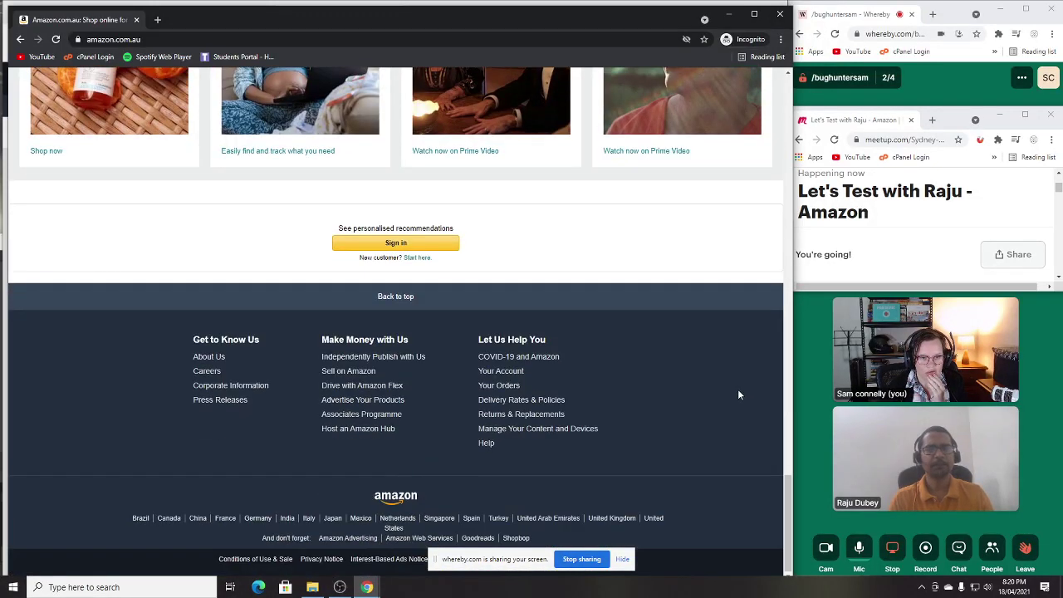
scroll(735, 388, up, 10)
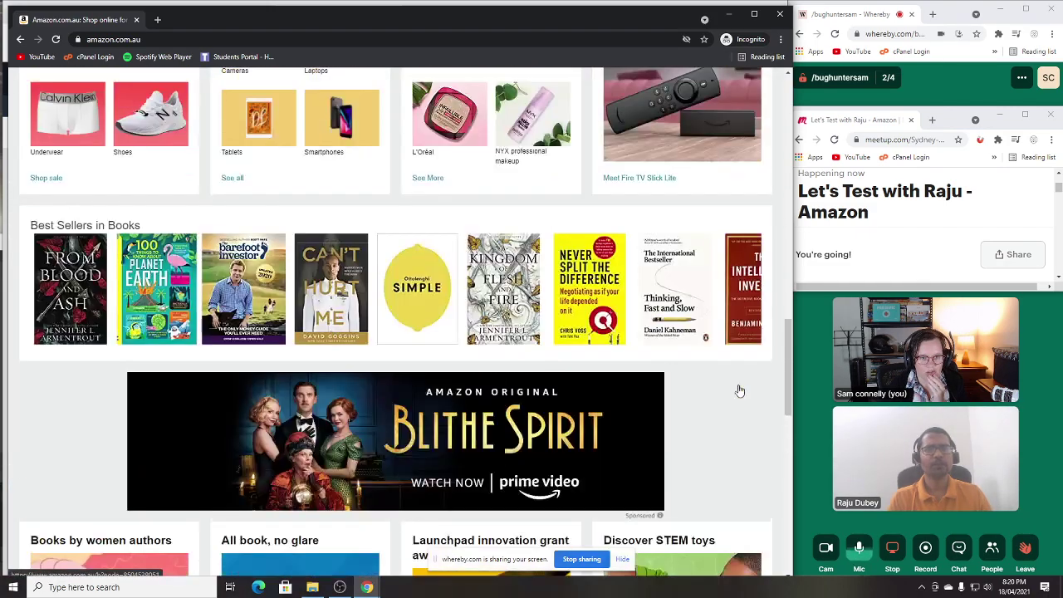
scroll(738, 390, up, 7)
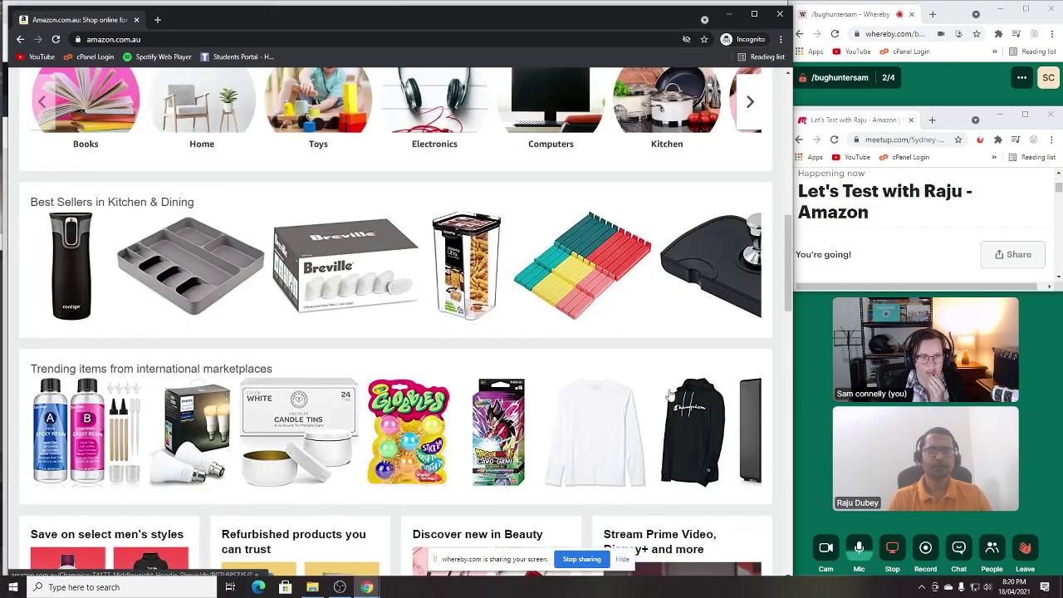
scroll(670, 396, up, 3)
scroll(680, 391, up, 4)
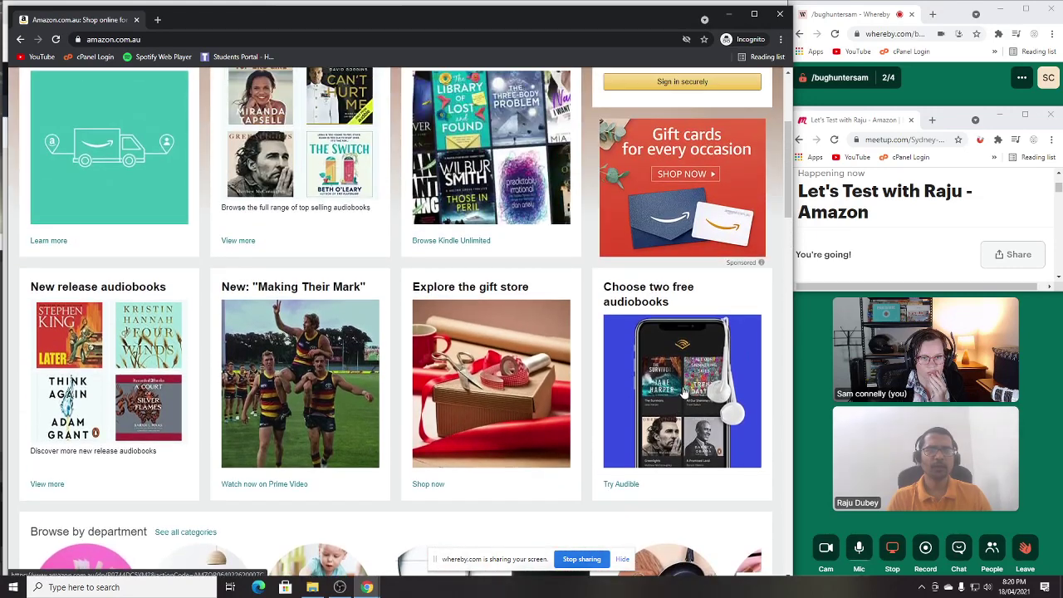
scroll(682, 390, up, 3)
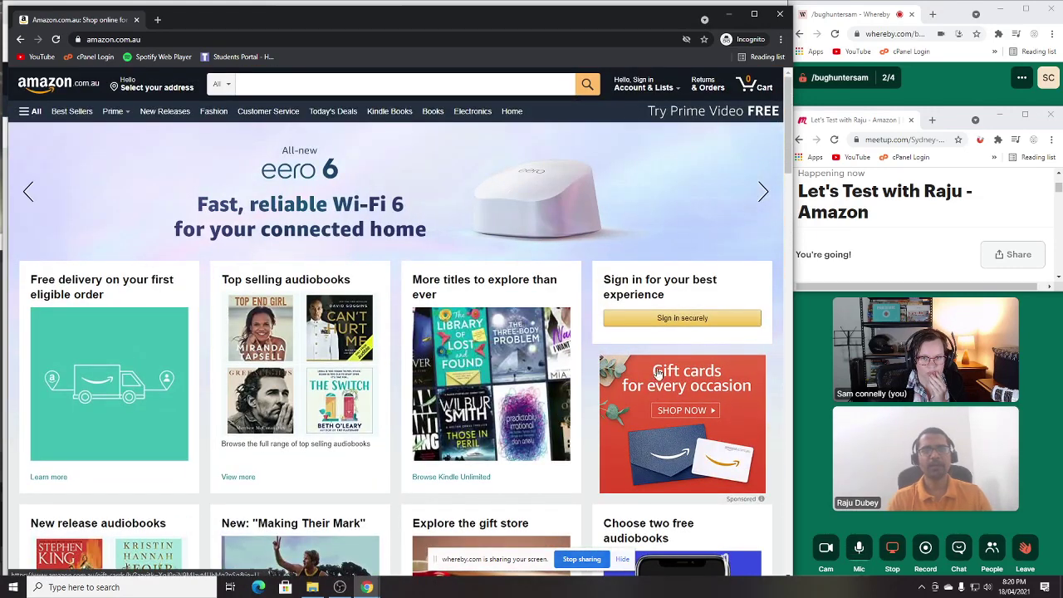
Step: Change the site address from the Australian site to amazon.com and load it
click(113, 34)
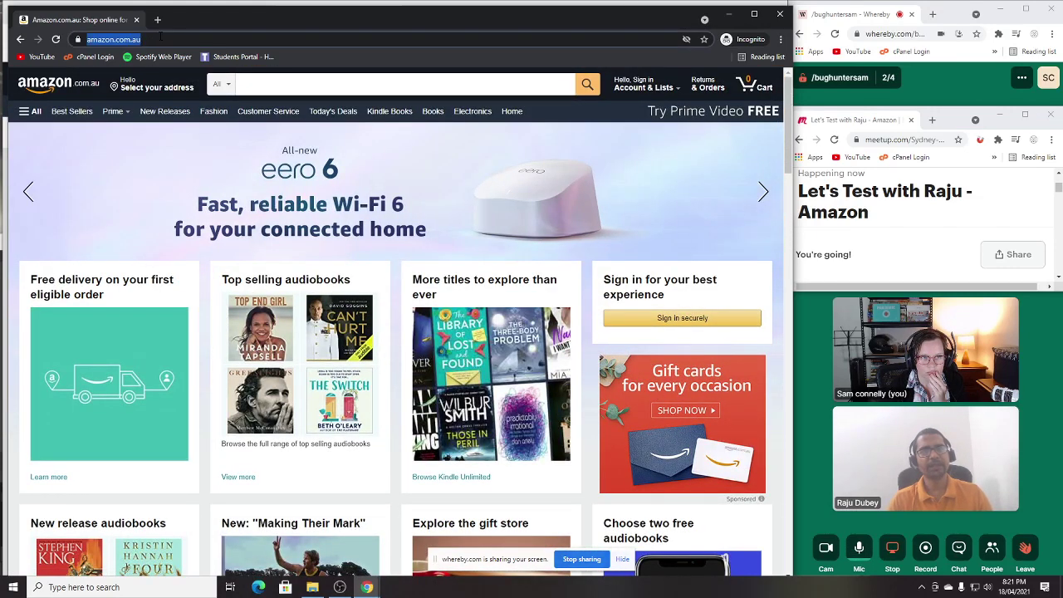
key(End)
key(BackSpace)
key(BackSpace)
key(BackSpace)
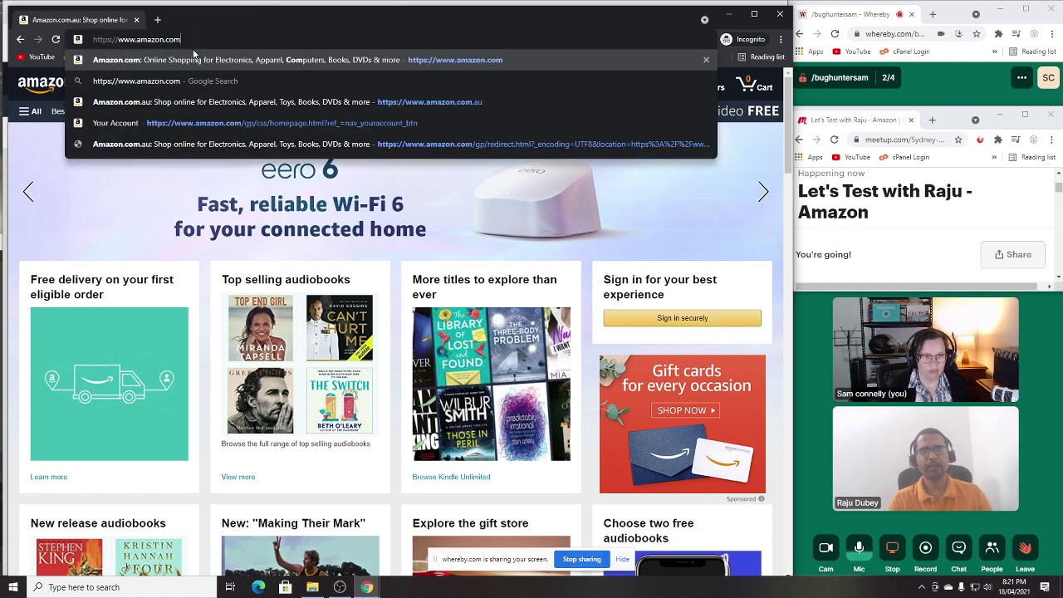
key(Return)
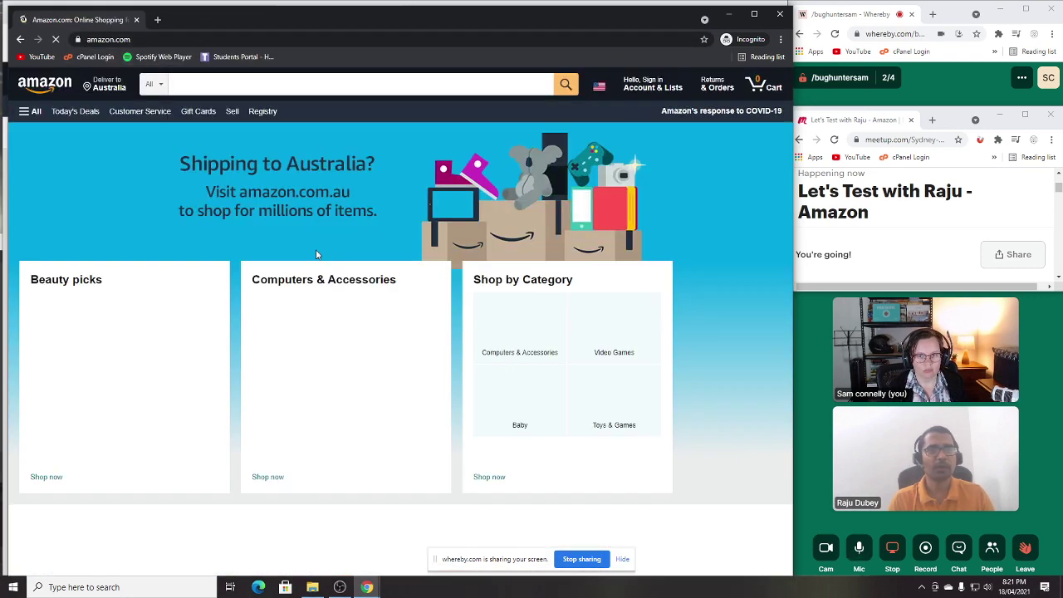
Step: Examine the amazon.com home page from the header to the Amazon Payment Products section in the footer
scroll(697, 224, down, 4)
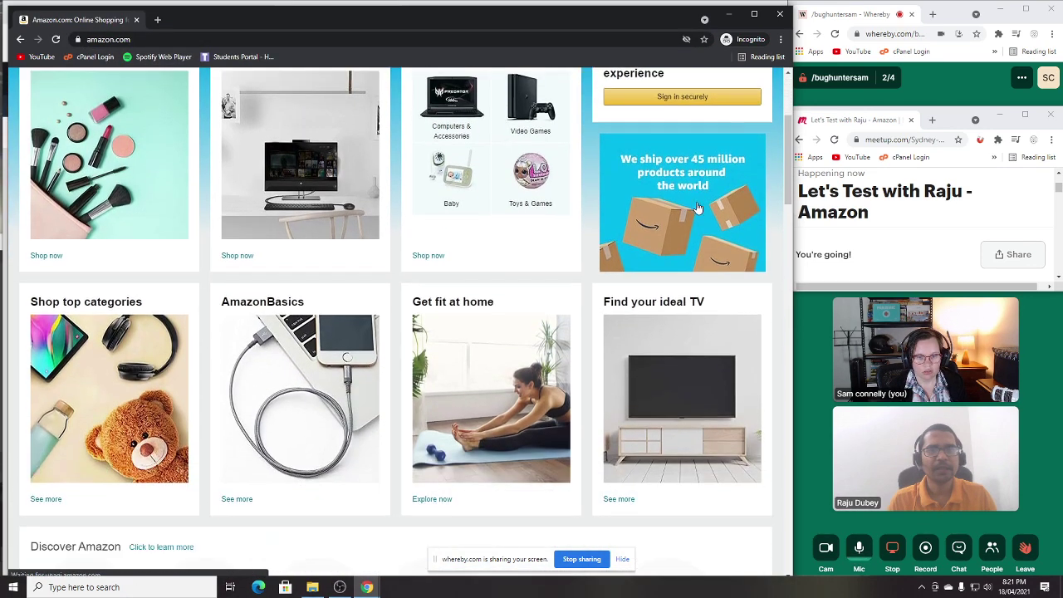
scroll(697, 207, up, 3)
scroll(697, 206, up, 1)
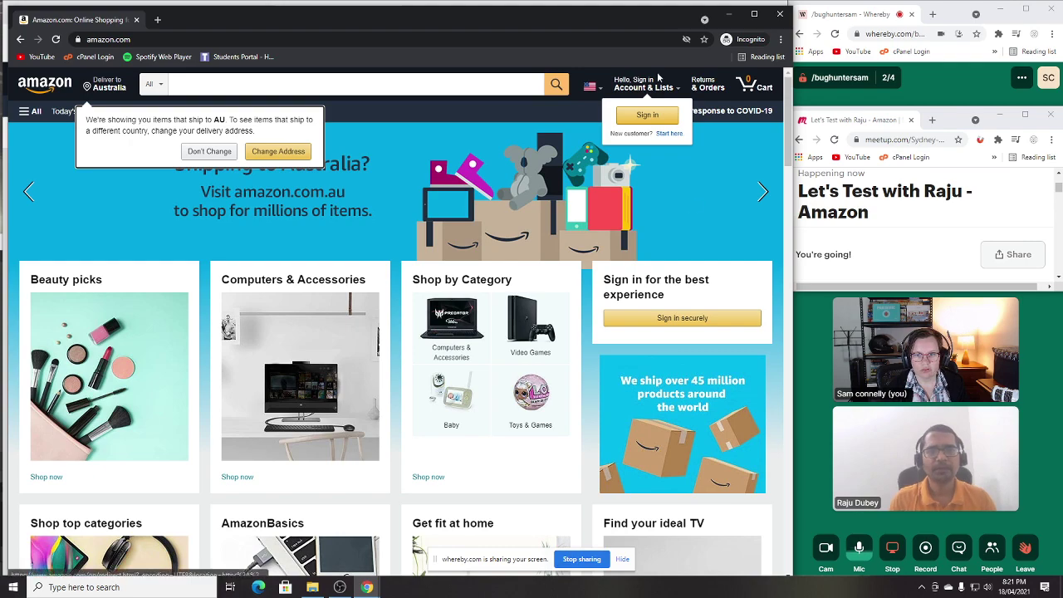
scroll(697, 301, down, 3)
scroll(697, 301, down, 5)
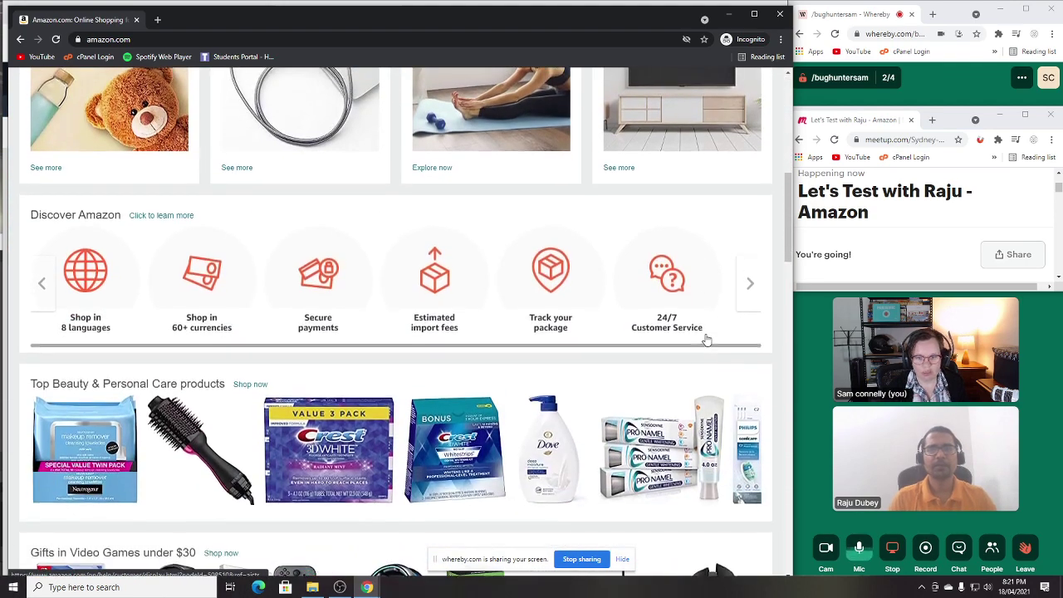
scroll(705, 336, down, 3)
scroll(708, 327, down, 3)
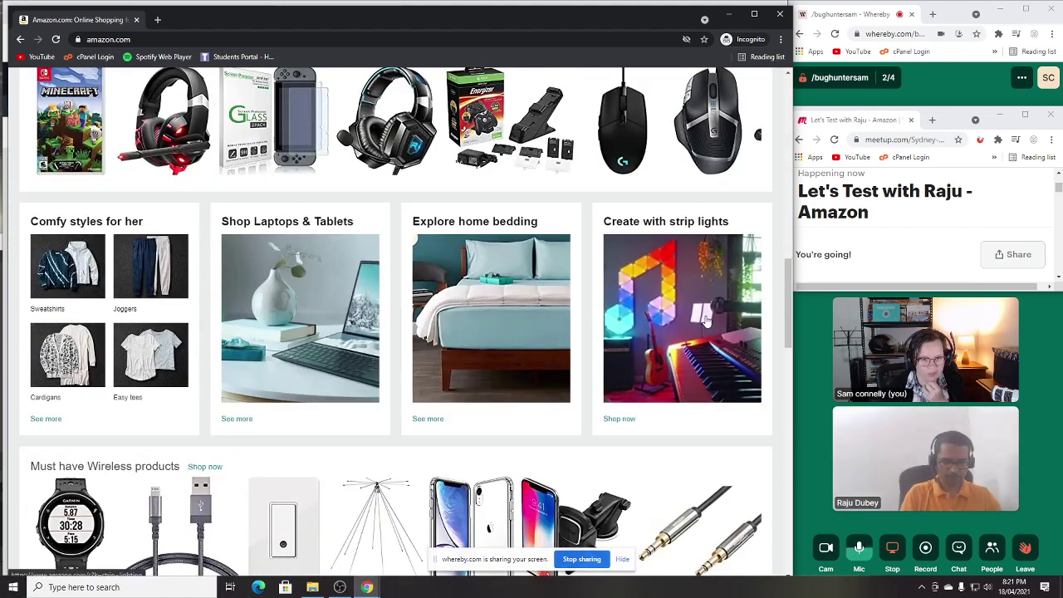
scroll(706, 320, down, 15)
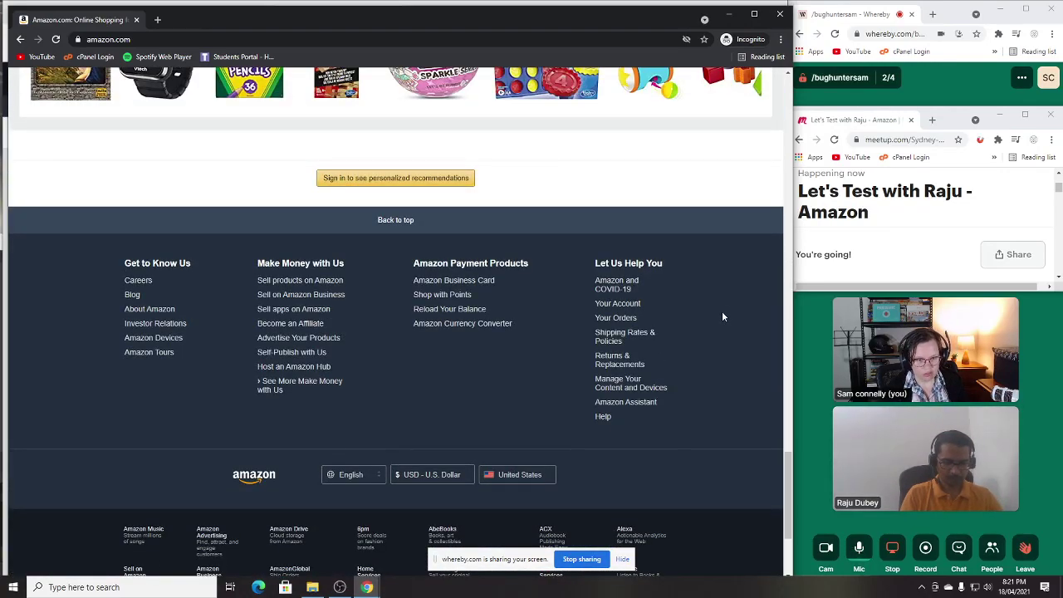
Step: Search the amazon.com home page text for "amazon pay"
key(ctrl+f)
text(amazon )
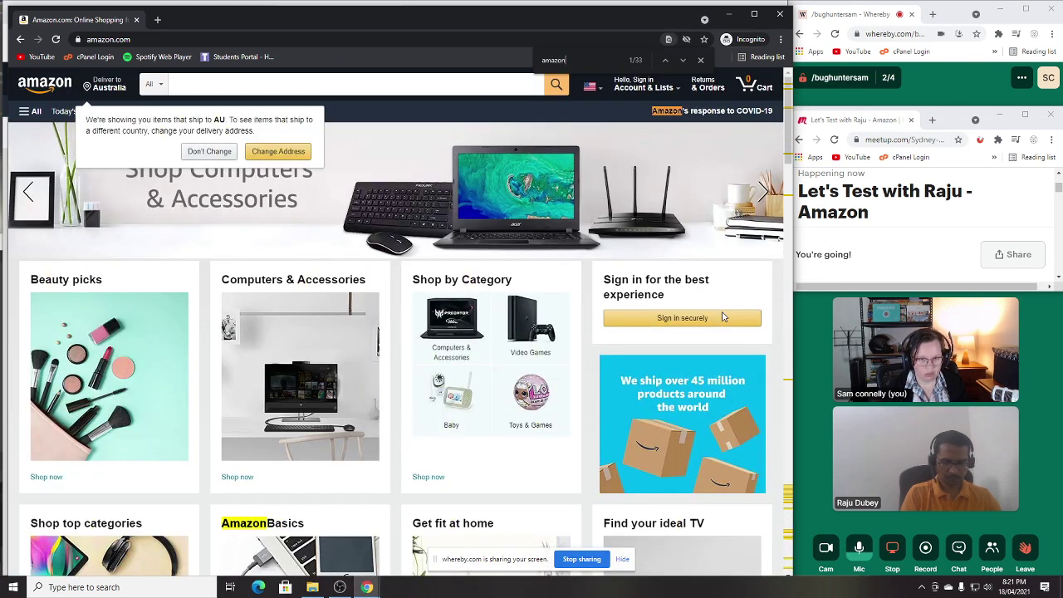
text((a)
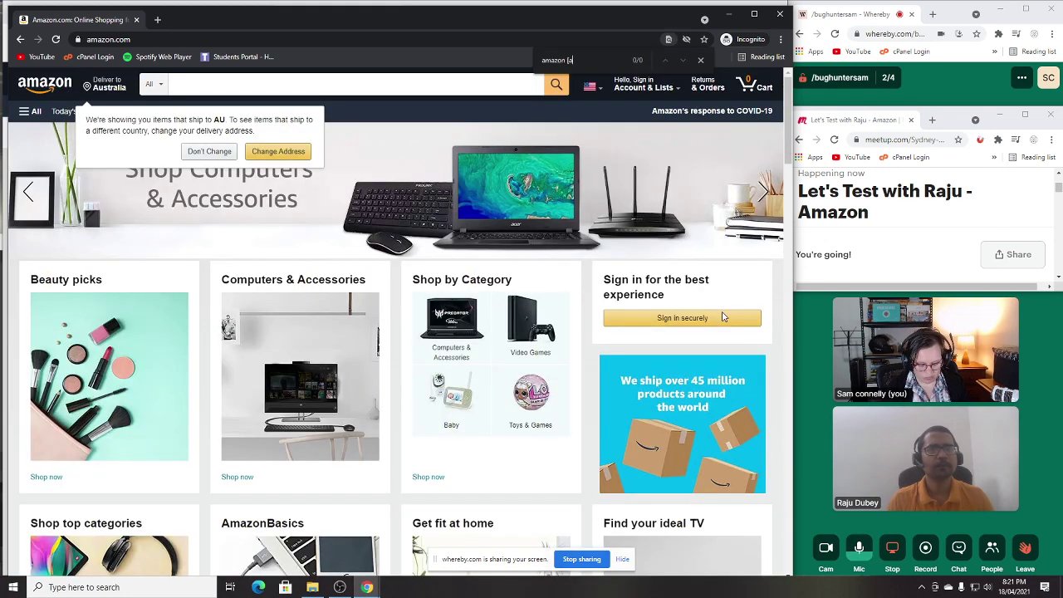
key(BackSpace)
text(pay)
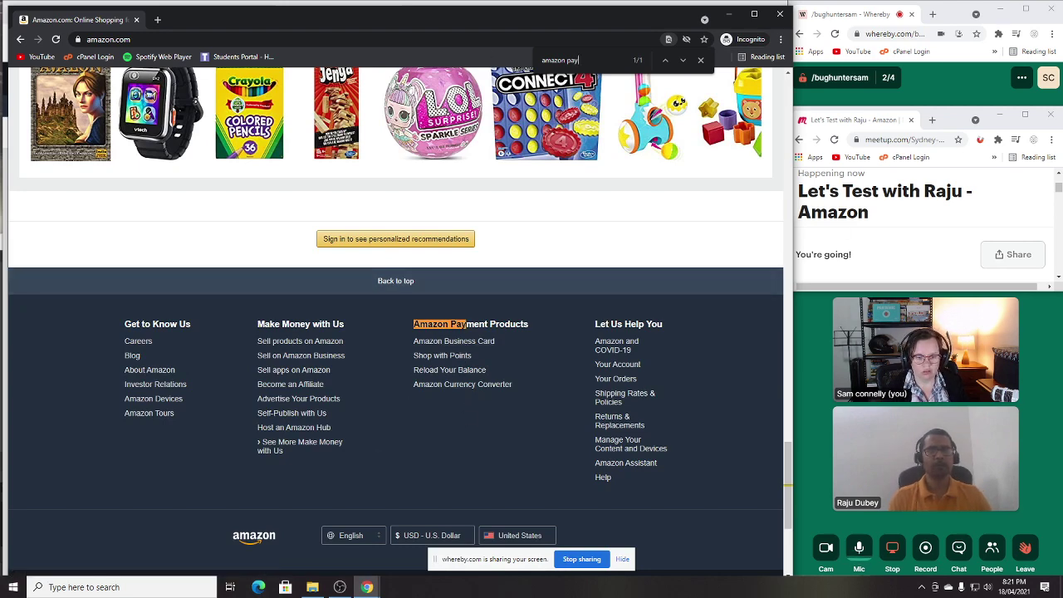
Step: Switch to the regular browser window that holds the amazon.in Amazon Pay dashboard
mouse_move(366, 587)
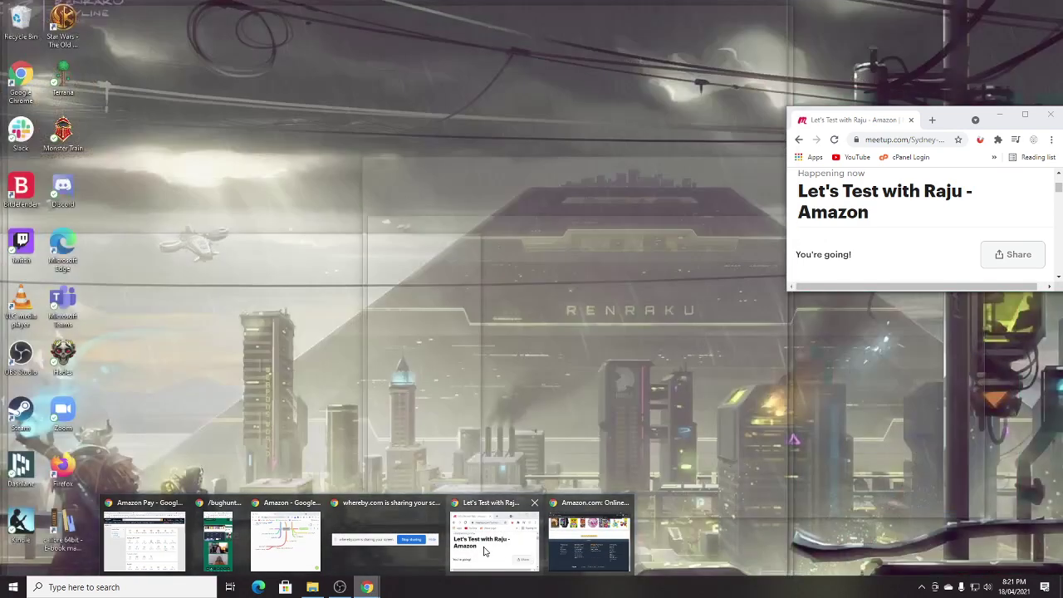
click(486, 550)
click(366, 588)
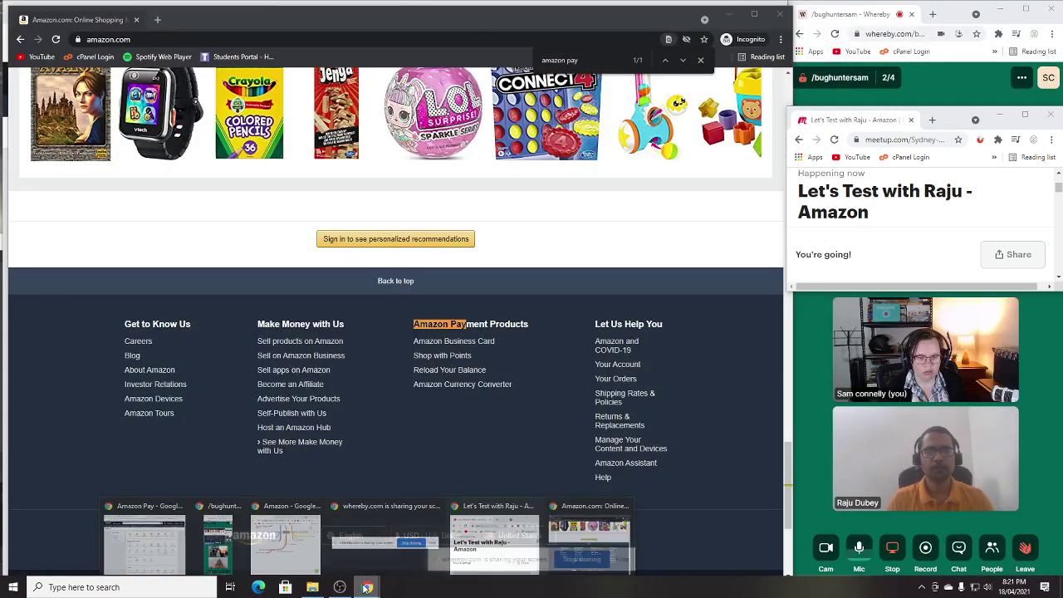
mouse_move(604, 536)
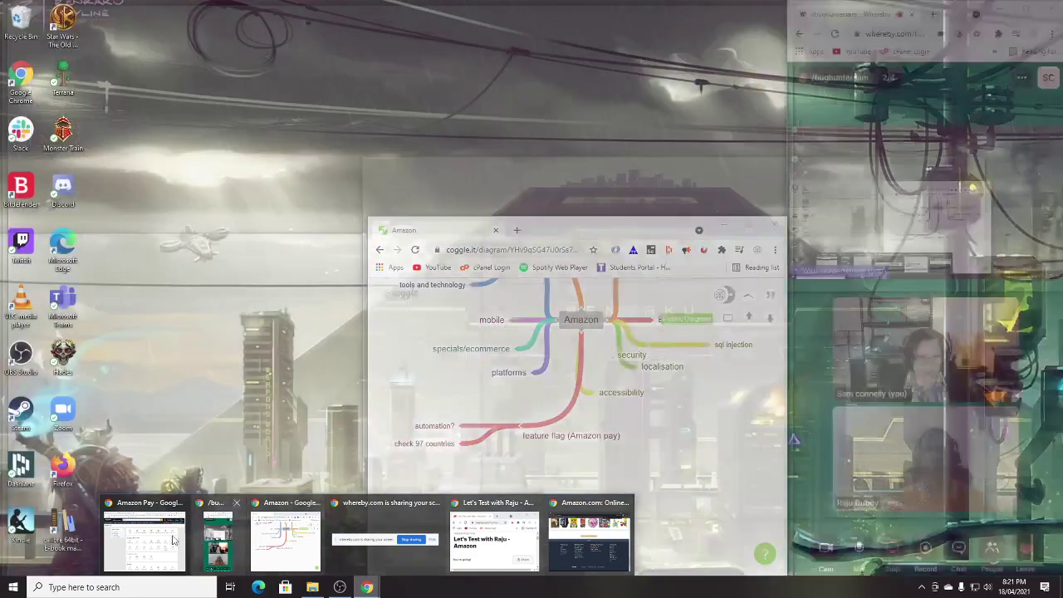
click(137, 544)
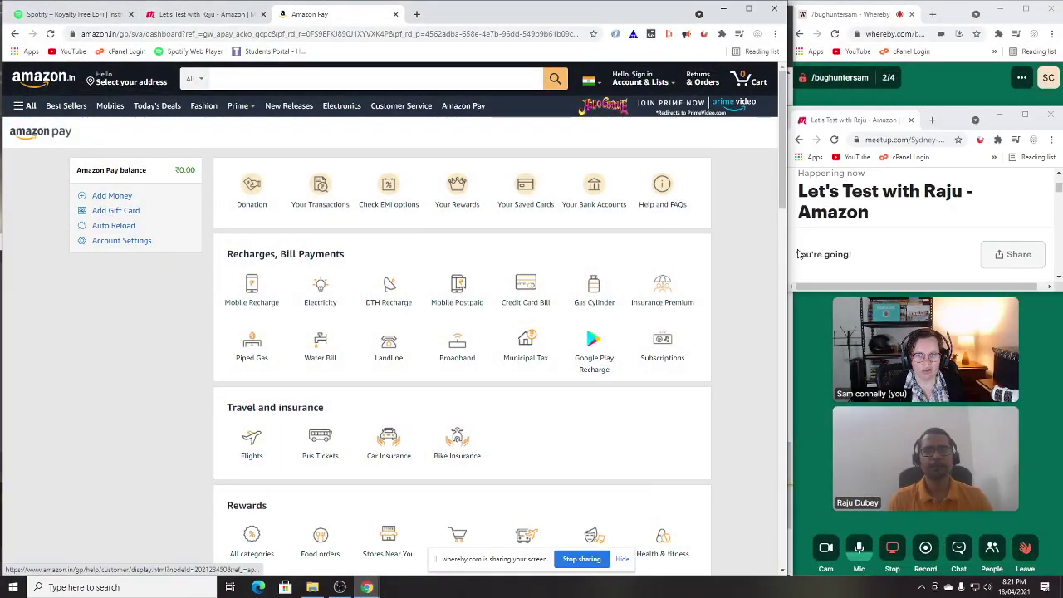
scroll(672, 291, down, 4)
scroll(688, 304, up, 4)
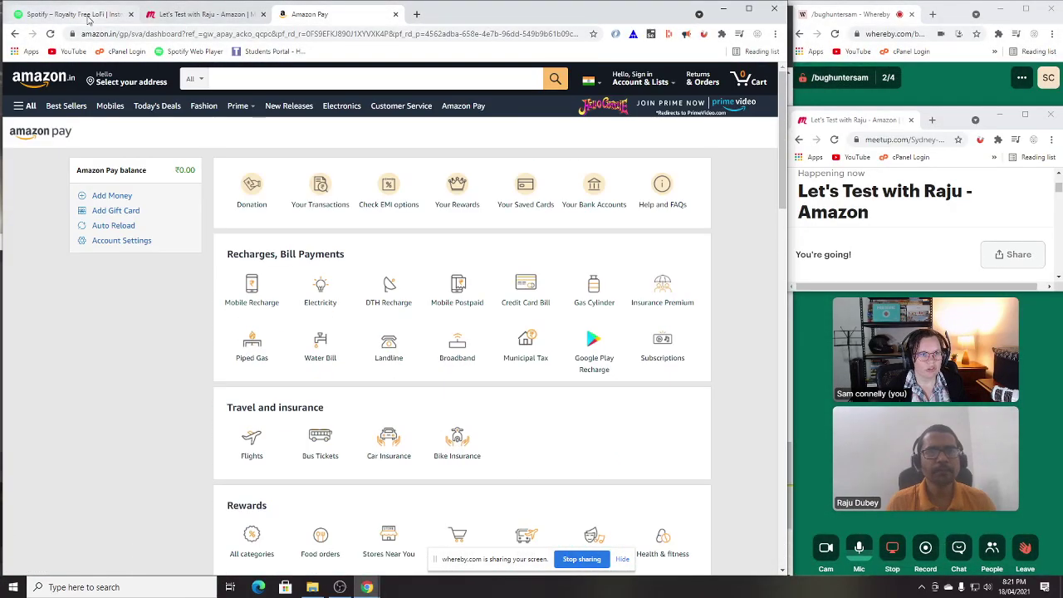
Step: Load the amazon.in home page and open the Amazon Pay page from the "Amazon Pay | Book travel tickets" card
click(116, 33)
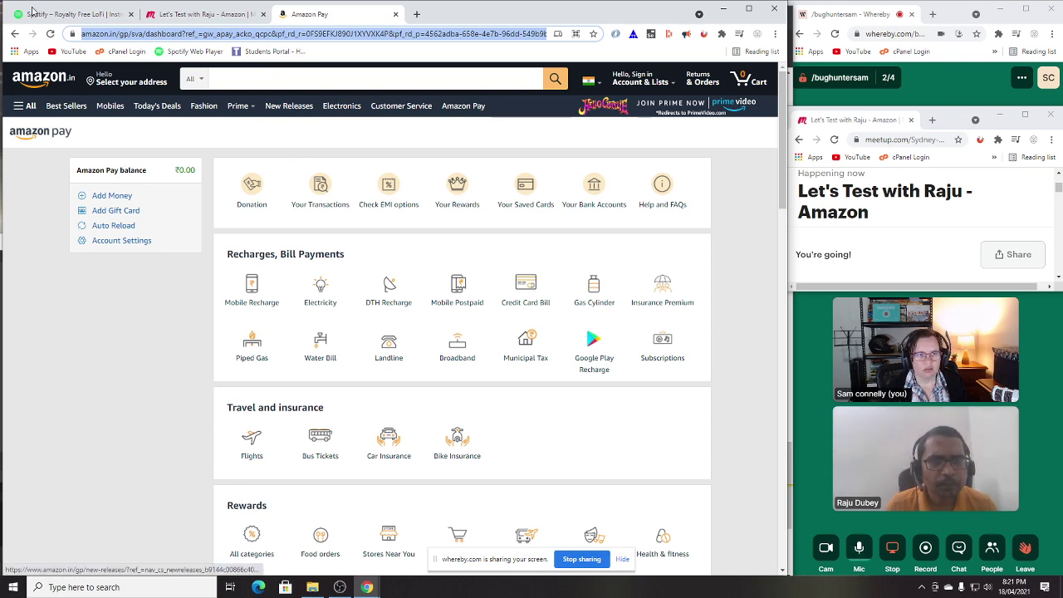
text(amazon.in)
key(Return)
scroll(432, 372, down, 4)
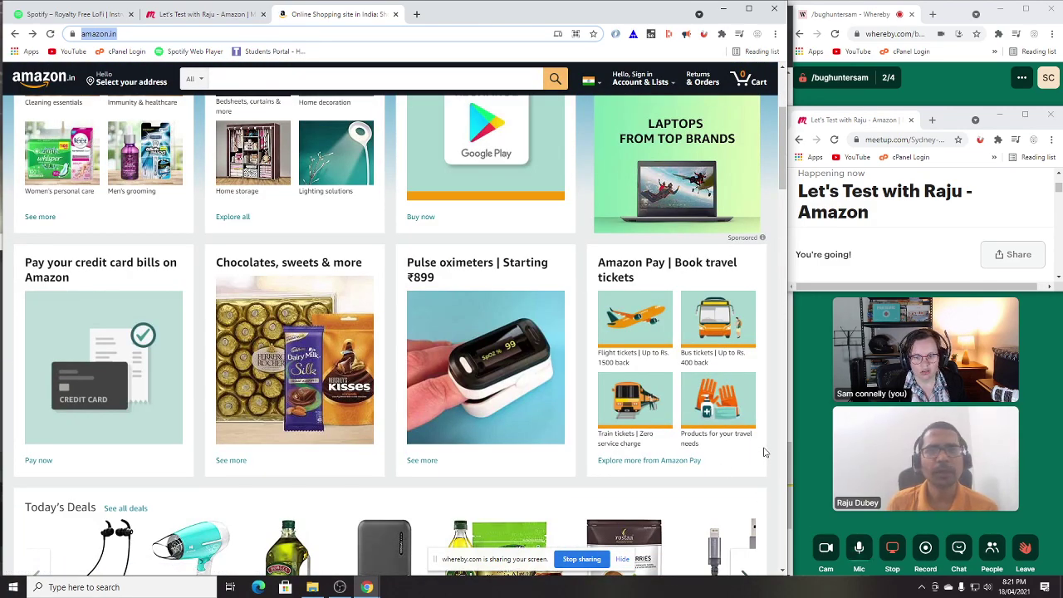
click(653, 462)
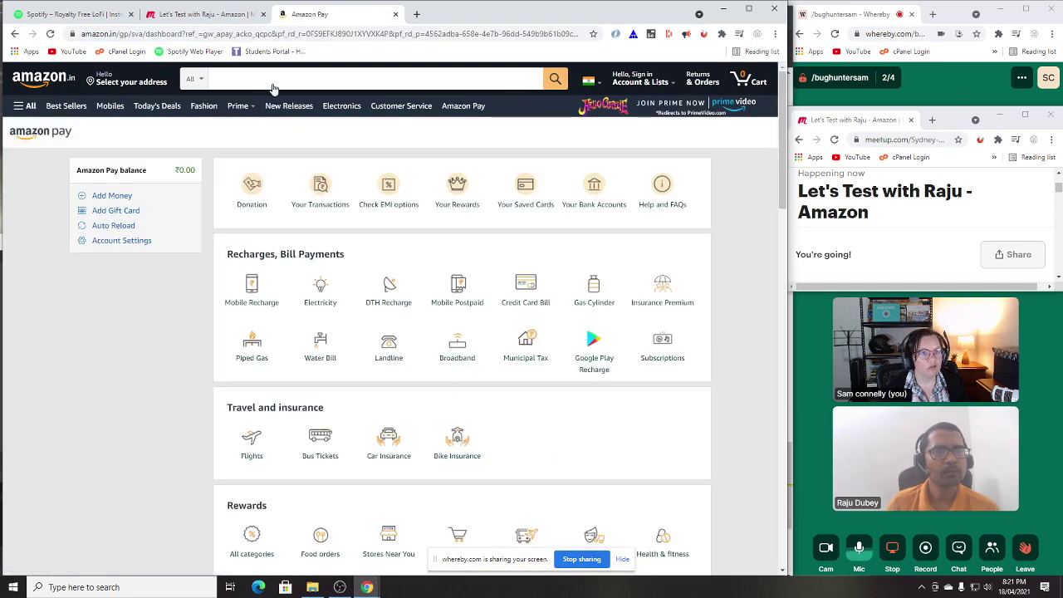
Step: Examine the full web address of the Indian Amazon Pay dashboard, including its reference parameters
click(405, 35)
click(405, 36)
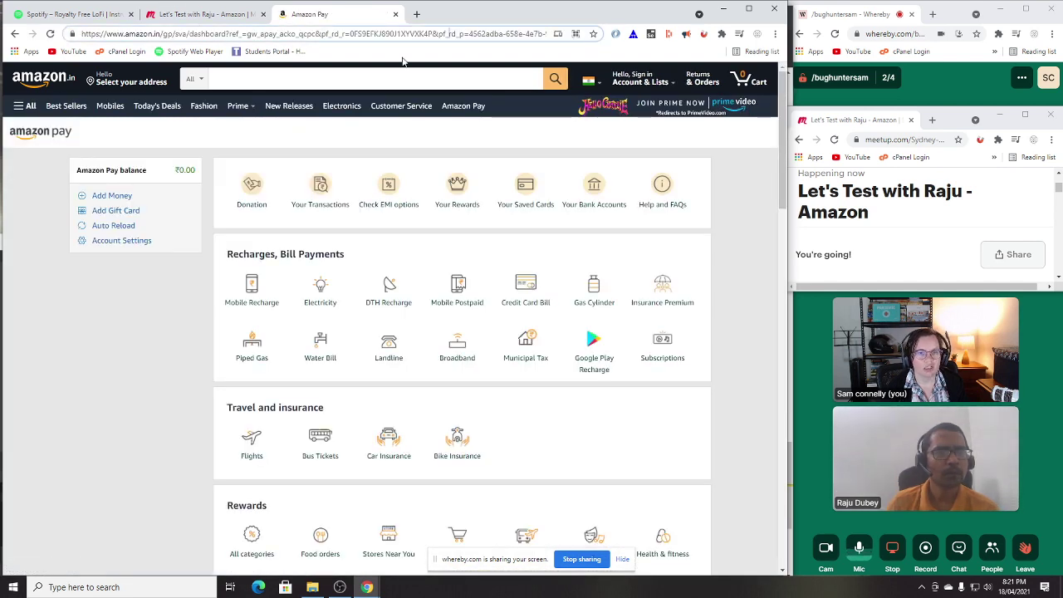
key(Right)
key(Right)
key(Right)
key(Right)
key(Right)
key(Right)
key(Right)
key(Right)
key(Right)
key(Right)
key(Right)
key(Right)
key(Right)
key(Right)
key(Right)
key(Right)
key(Right)
key(Right)
key(Right)
key(Right)
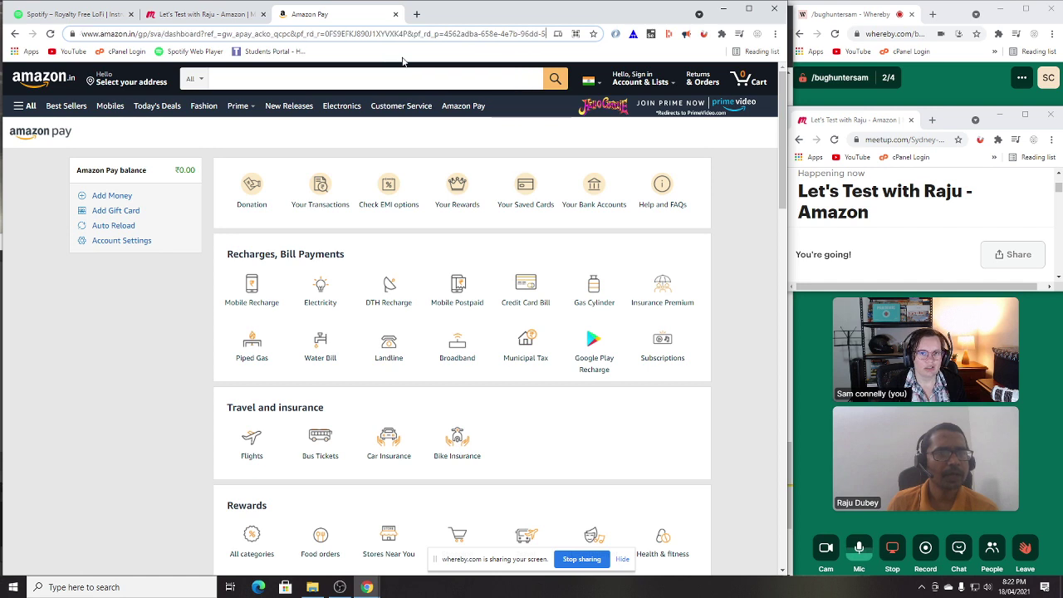
key(Right)
key(Right)
key(Right)
key(Right)
key(Right)
key(Right)
key(Right)
key(Right)
key(Right)
key(Right)
key(Right)
key(Right)
key(Right)
key(Right)
key(Right)
key(Right)
key(Right)
key(Right)
key(Right)
key(Right)
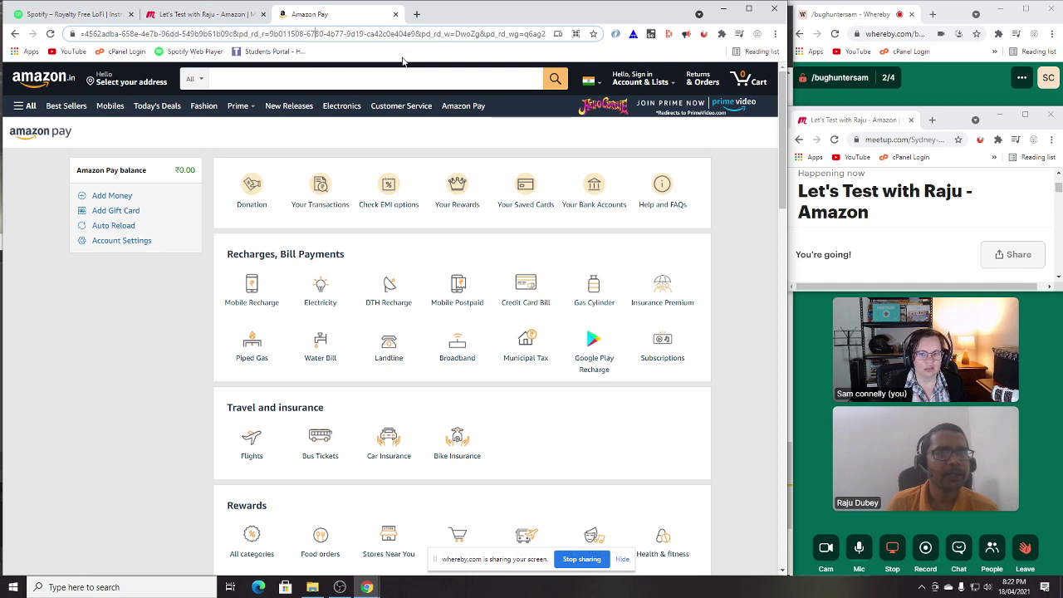
key(Left)
key(Left)
key(Left)
key(Left)
key(Left)
key(Left)
key(Left)
key(Left)
key(Left)
key(Left)
key(Left)
key(Left)
key(Left)
key(Left)
key(Left)
key(Left)
key(Left)
key(Left)
key(Left)
key(Left)
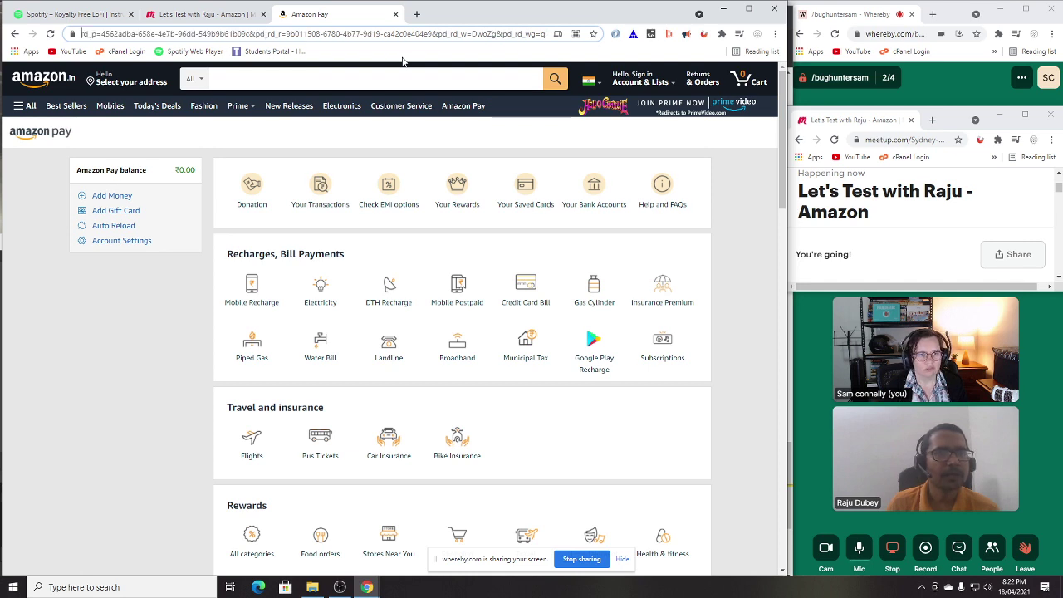
key(Left)
key(Left)
key(Left)
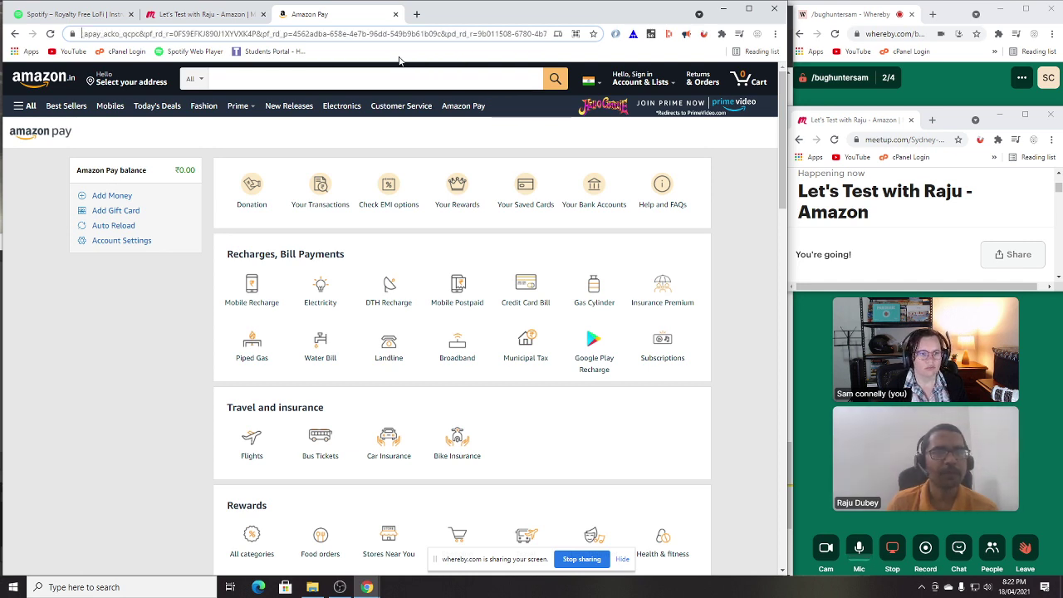
Step: Check where Add Money leads, and examine the Amazon Pay dashboard from its payment categories through the promotional banners
click(124, 199)
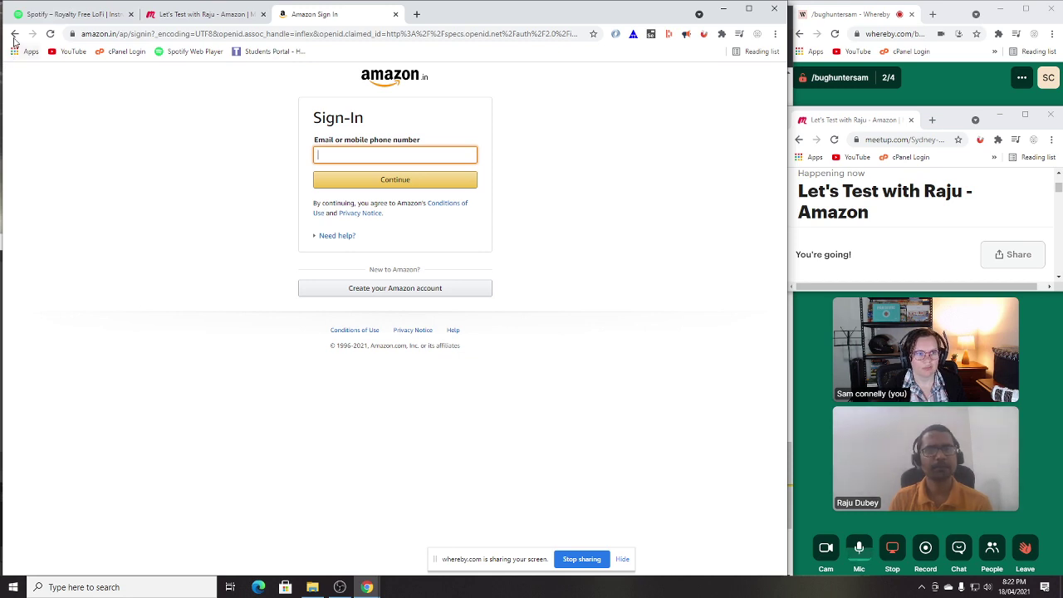
click(15, 33)
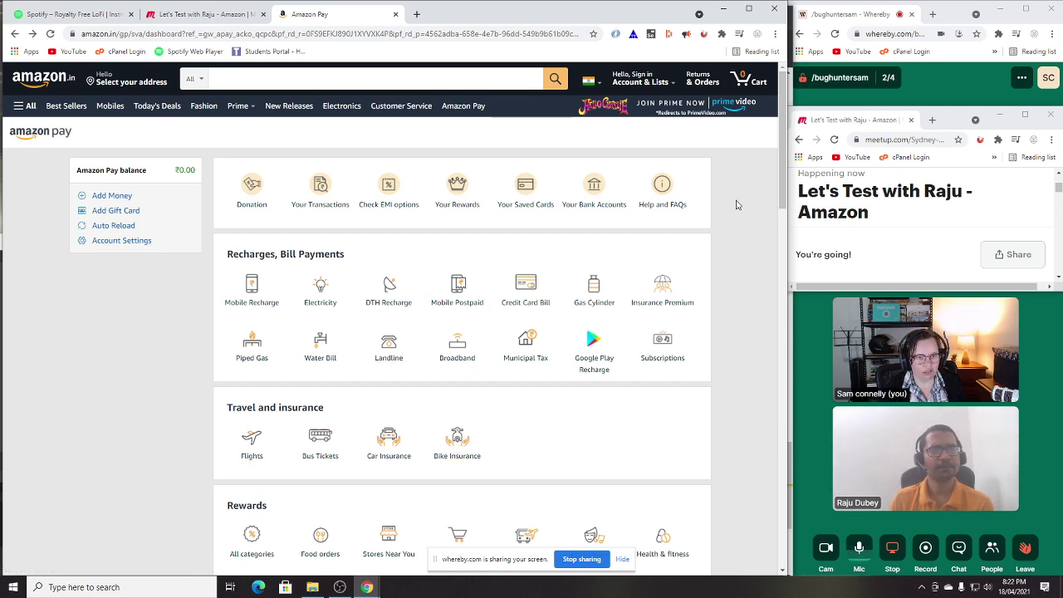
scroll(715, 204, down, 2)
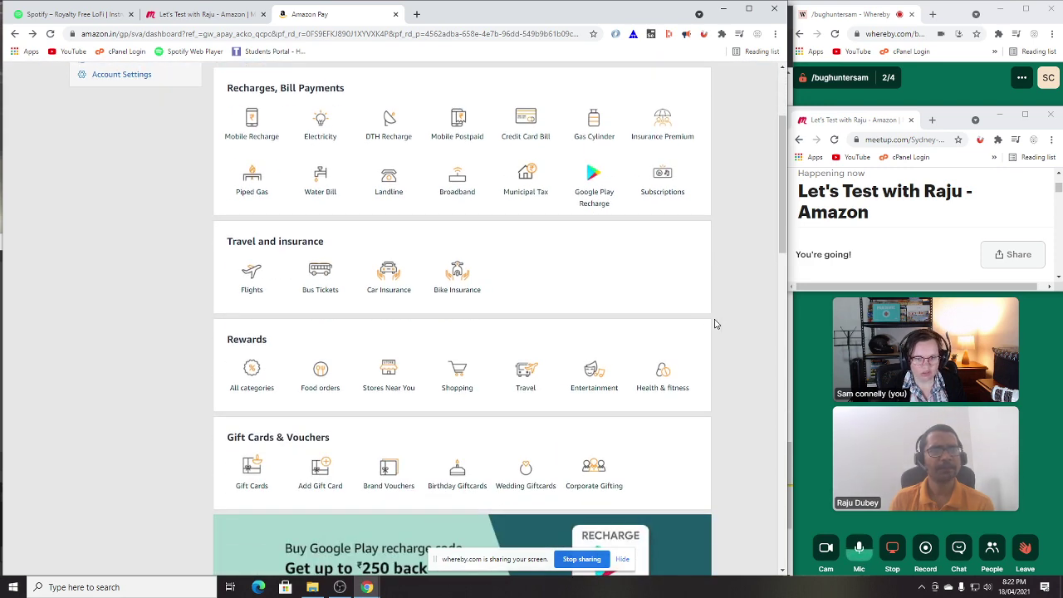
scroll(706, 319, down, 4)
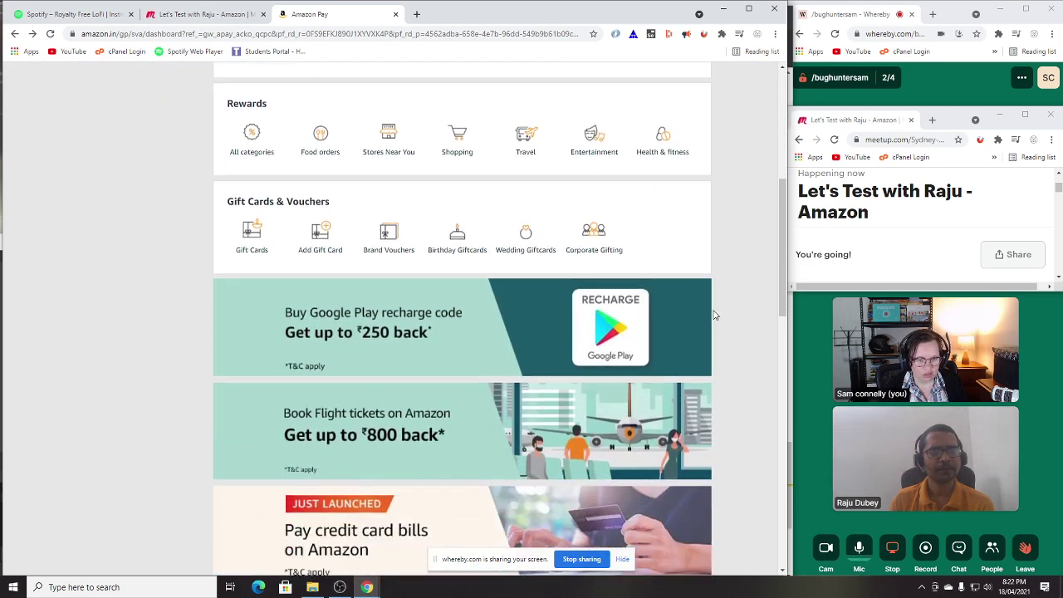
scroll(712, 313, down, 3)
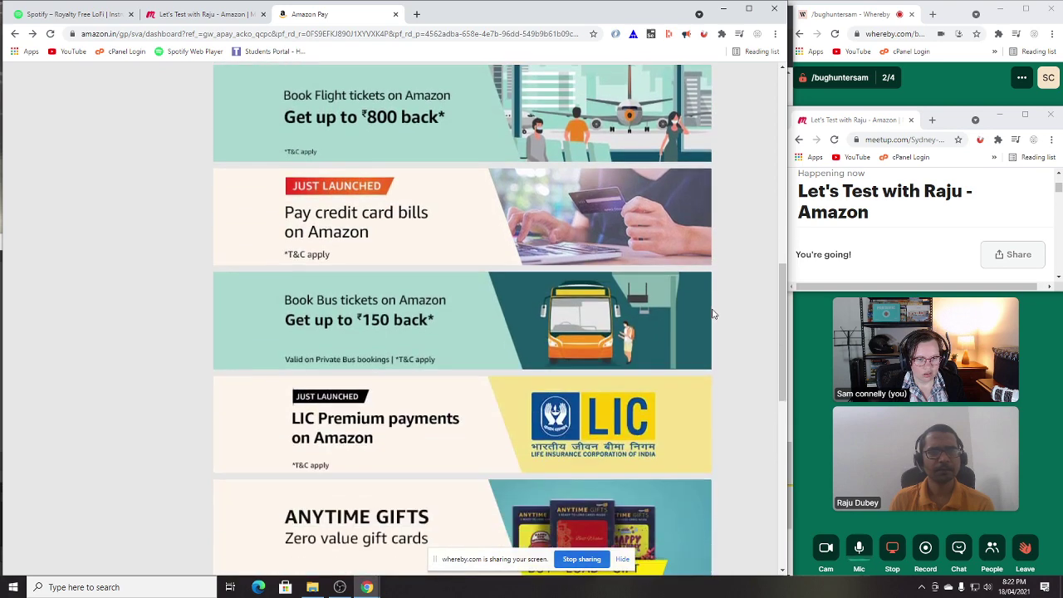
scroll(712, 313, down, 4)
scroll(692, 230, up, 1)
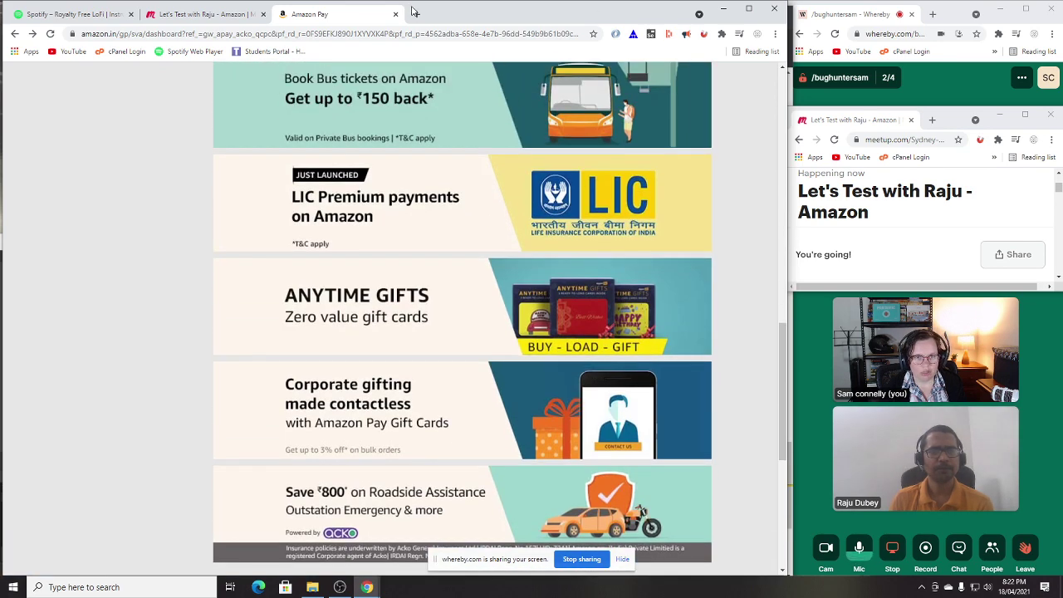
Step: Search Google for "amazon pay india" in a new tab and look through the results
click(416, 14)
click(407, 236)
text(a)
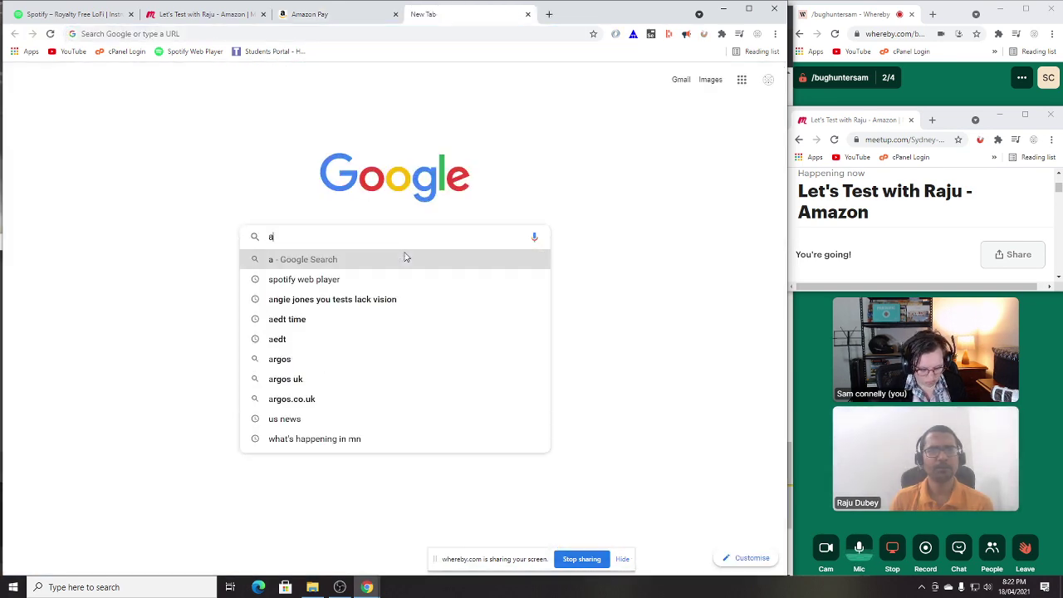
text(mazon pay)
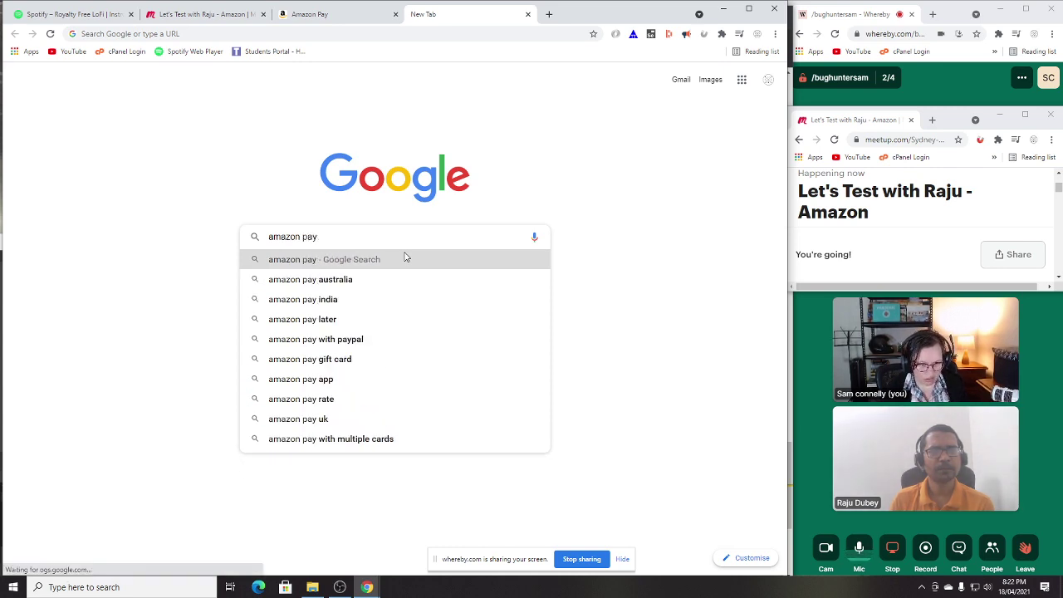
key(Down)
key(Down)
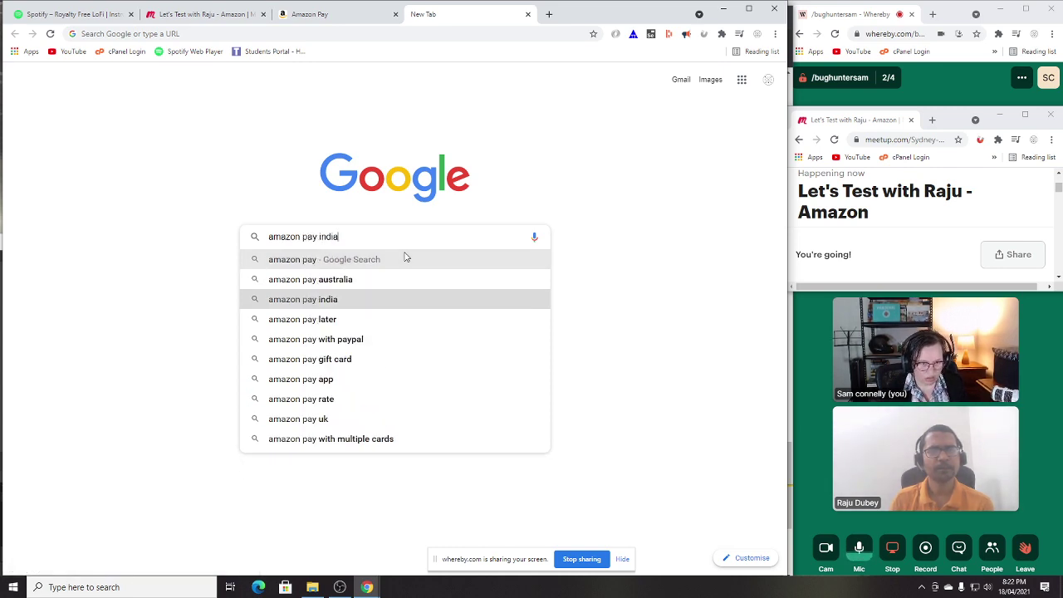
key(Return)
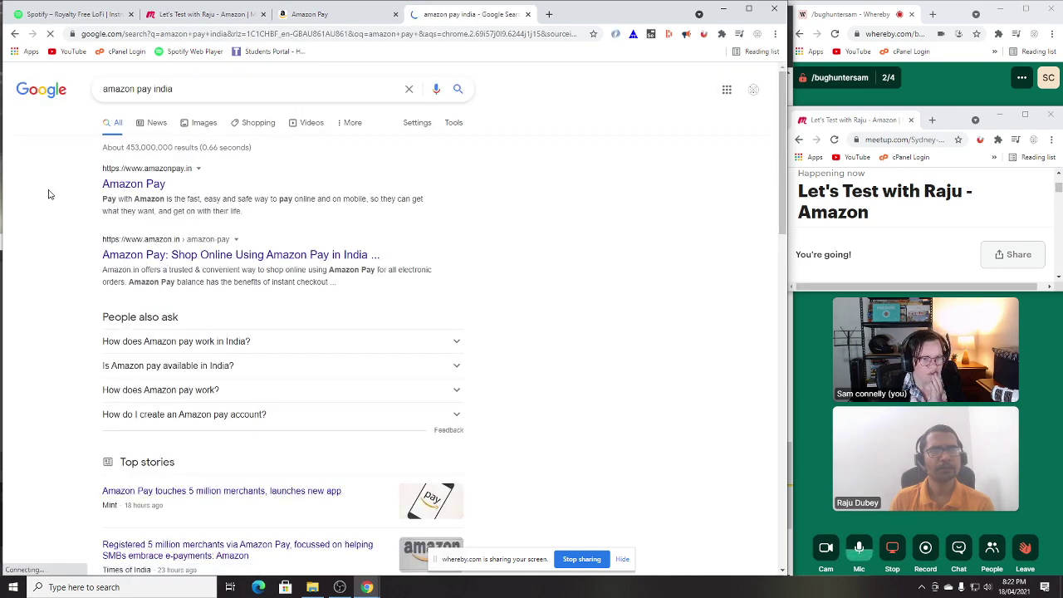
scroll(340, 206, down, 3)
scroll(341, 206, down, 1)
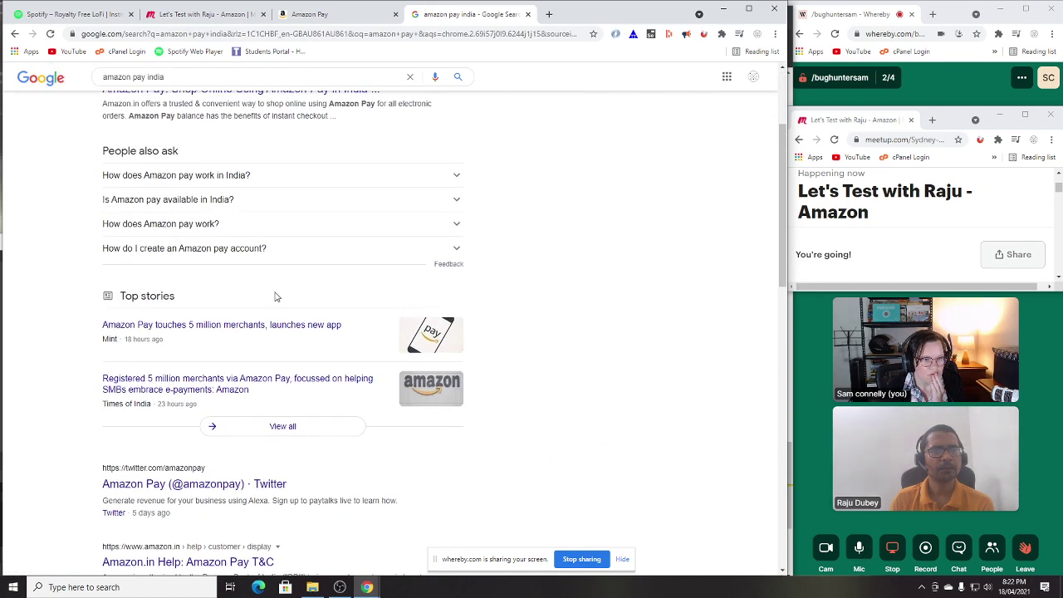
scroll(277, 296, down, 3)
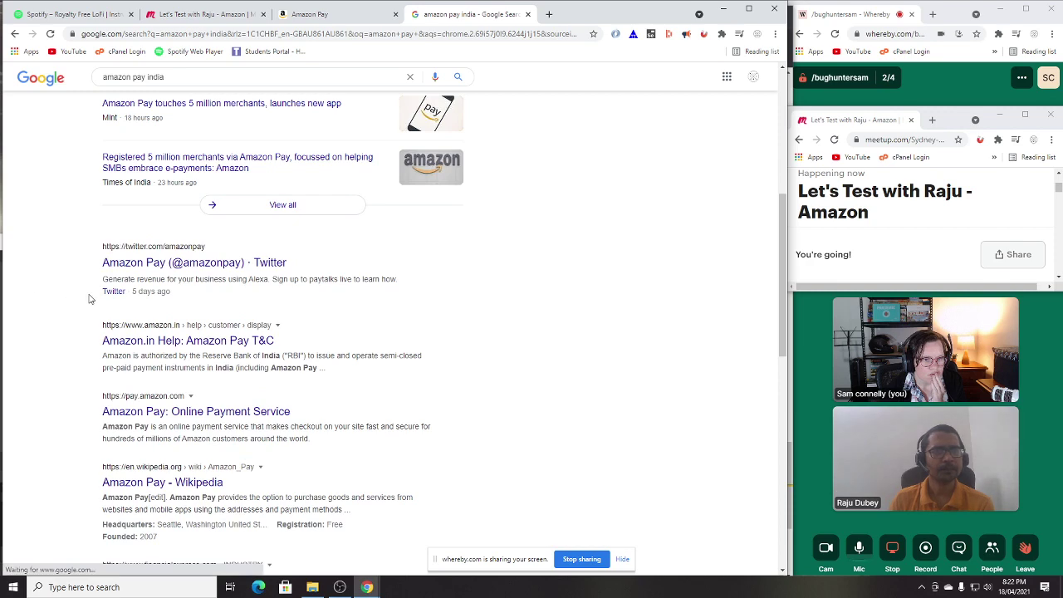
Step: Change the Google query to "amazon pay what countries" and run the search
scroll(91, 299, up, 5)
double_click(161, 90)
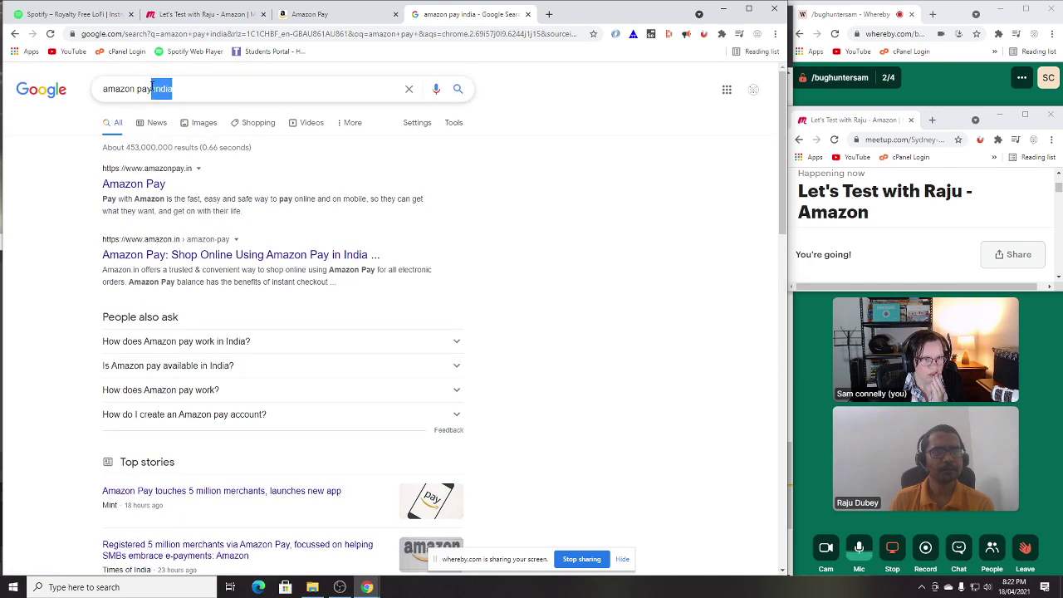
text(i)
key(BackSpace)
text(w)
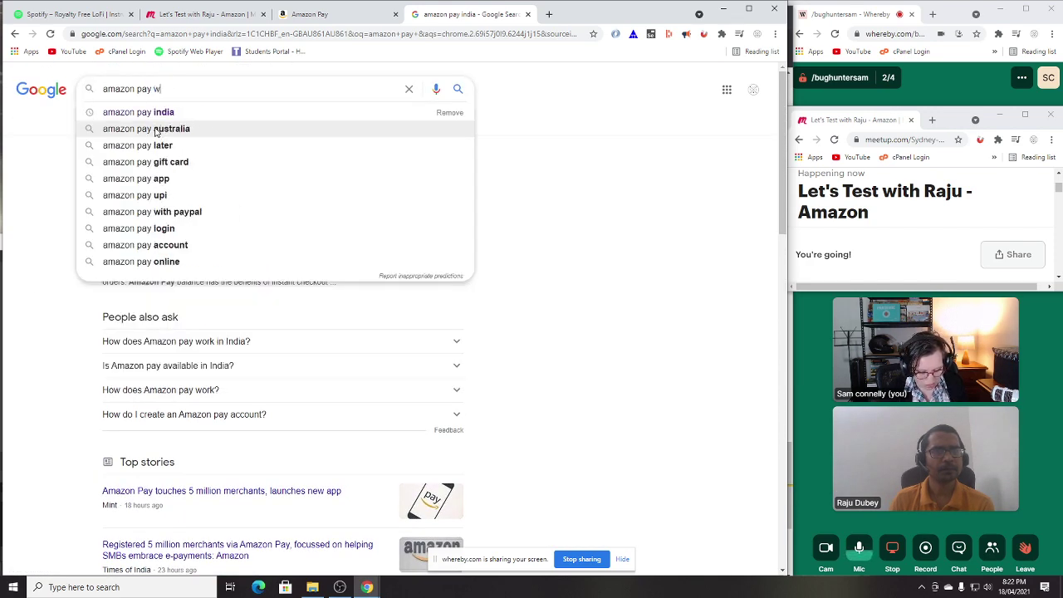
text(hat countries)
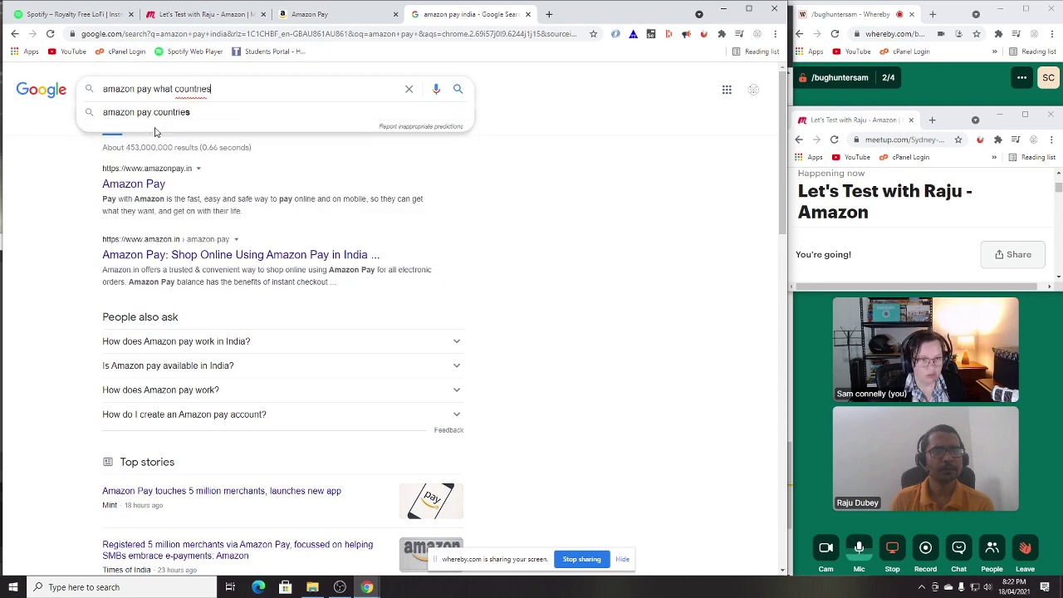
key(Return)
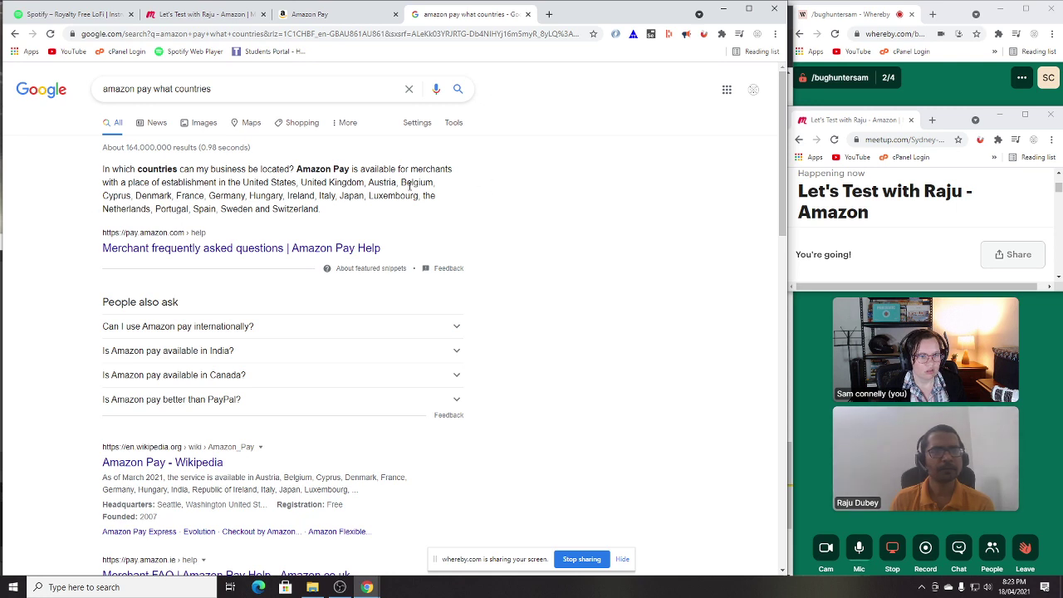
Step: Open the Amazon Pay merchant FAQ result in a background tab and expand the question "Is Amazon pay available in India?"
middle_click(206, 249)
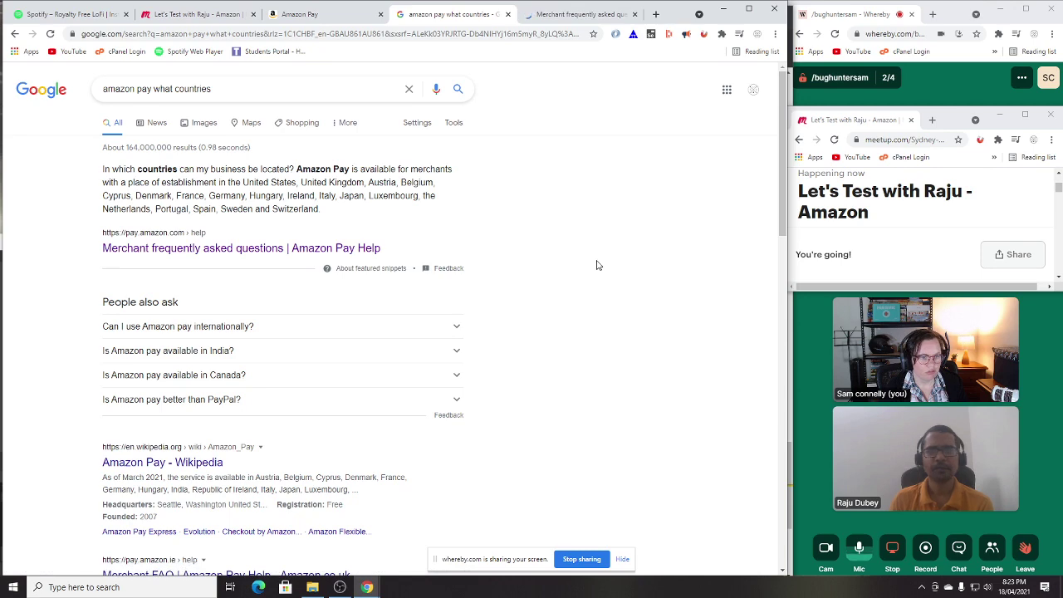
scroll(628, 332, down, 1)
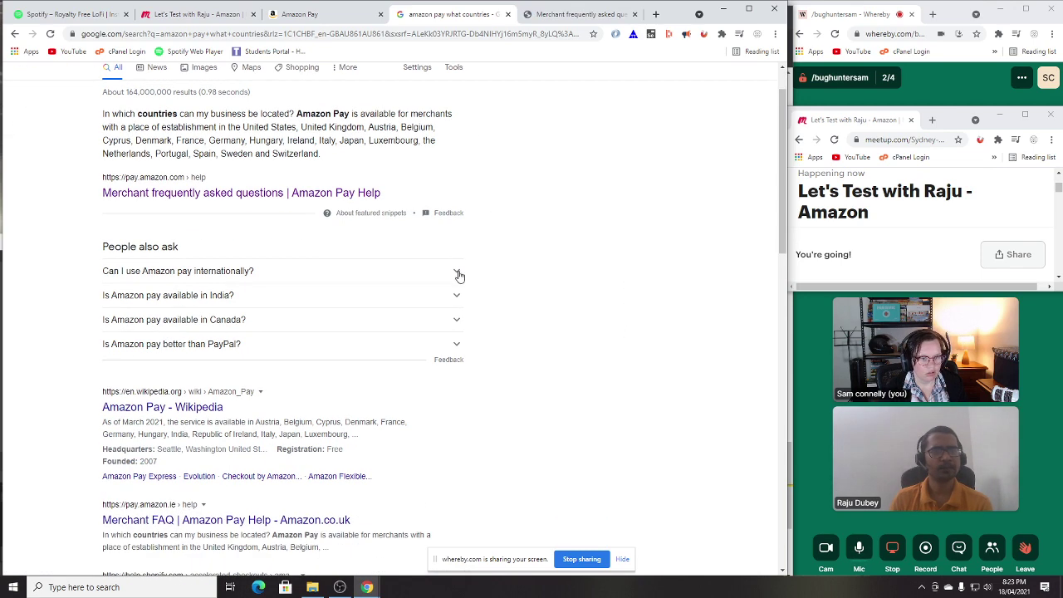
click(456, 302)
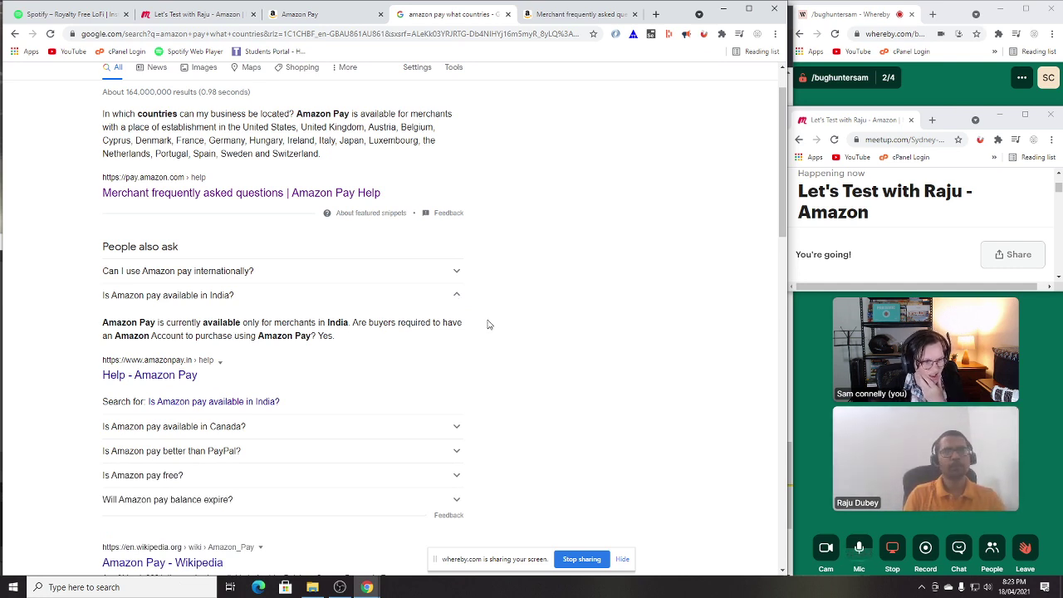
Step: Open the Wikipedia article on Amazon Pay from the Google results and highlight its list of countries where the service is available
scroll(485, 311, down, 2)
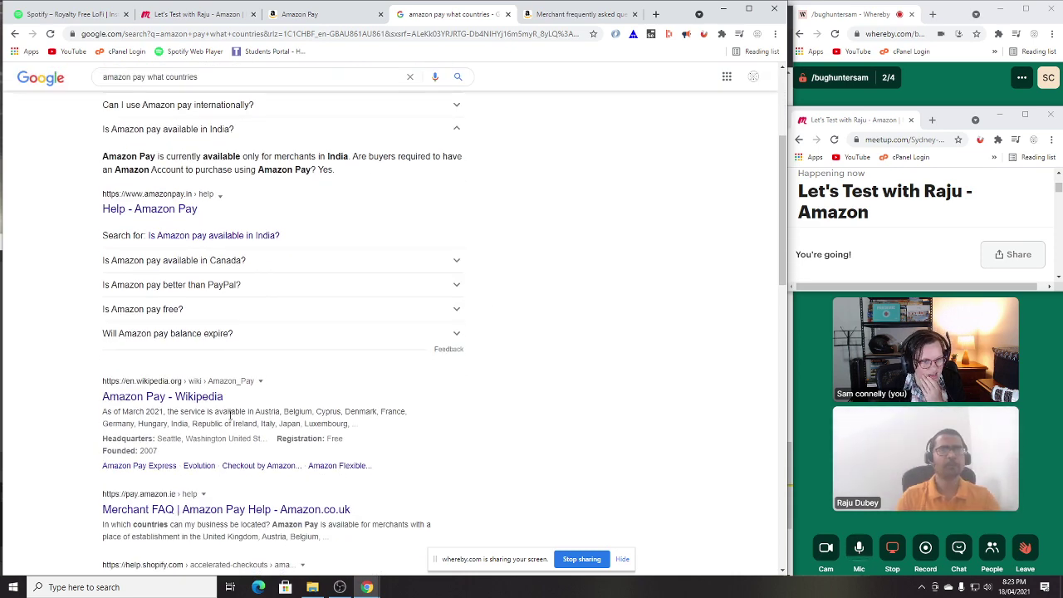
middle_click(190, 397)
click(585, 15)
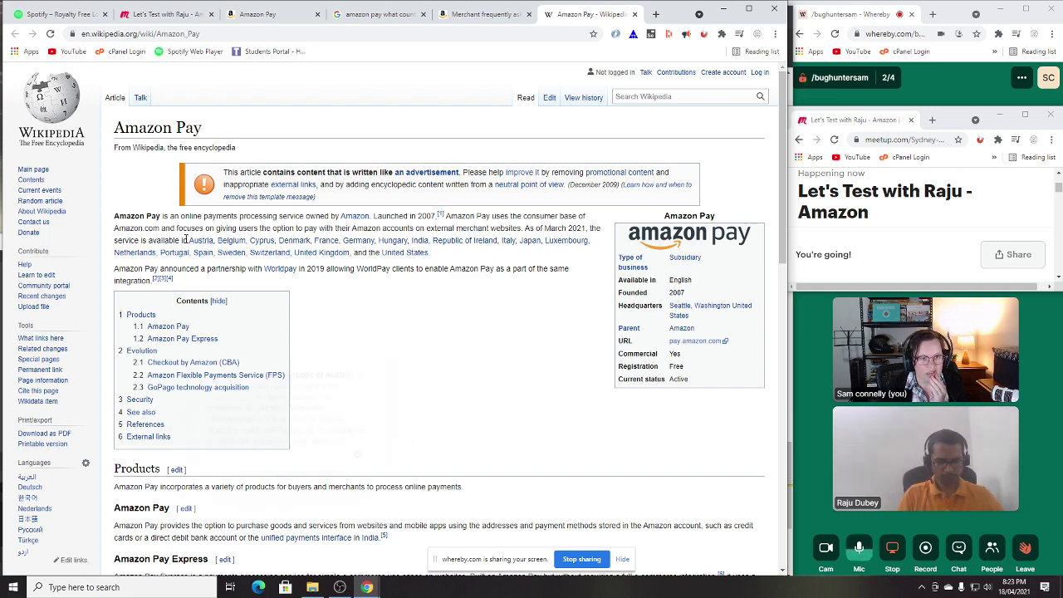
drag(182, 241, 442, 253)
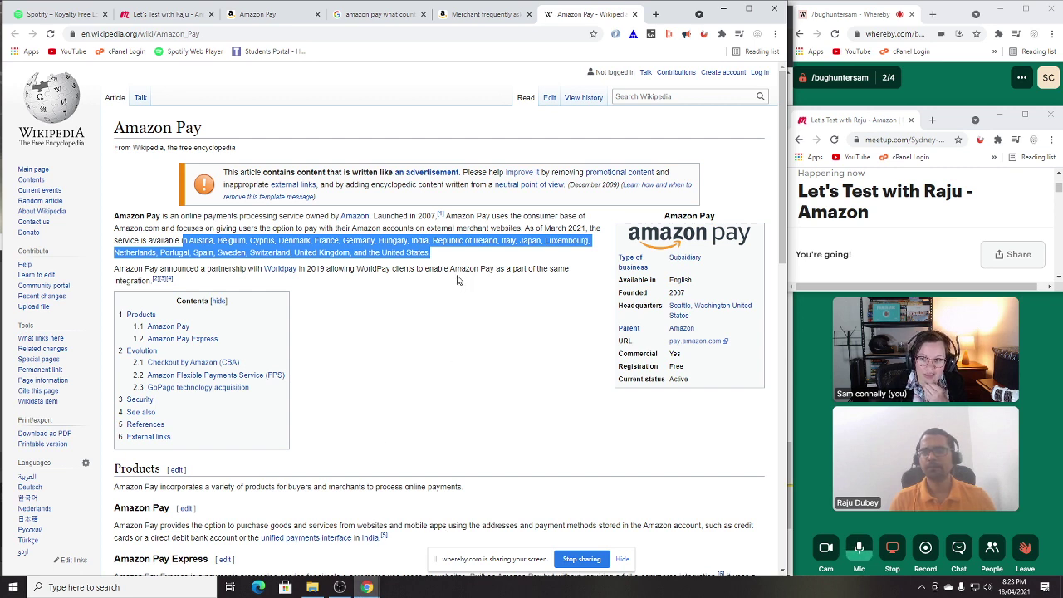
Step: Switch to the Coggle mind map and add an "ip location?" branch under "feature flag (Amazon pay)"
click(367, 587)
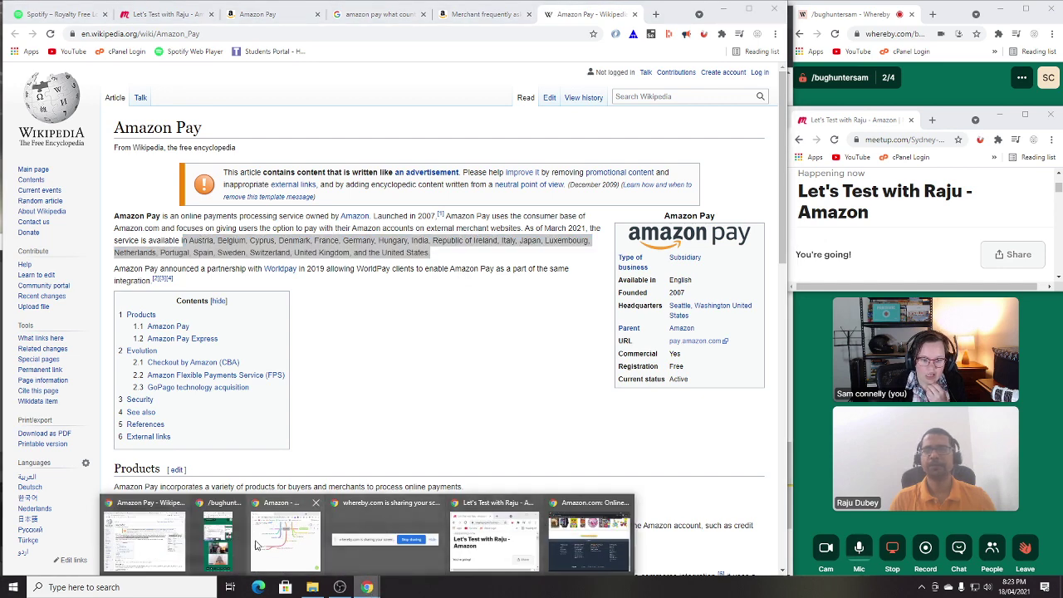
click(281, 546)
click(518, 425)
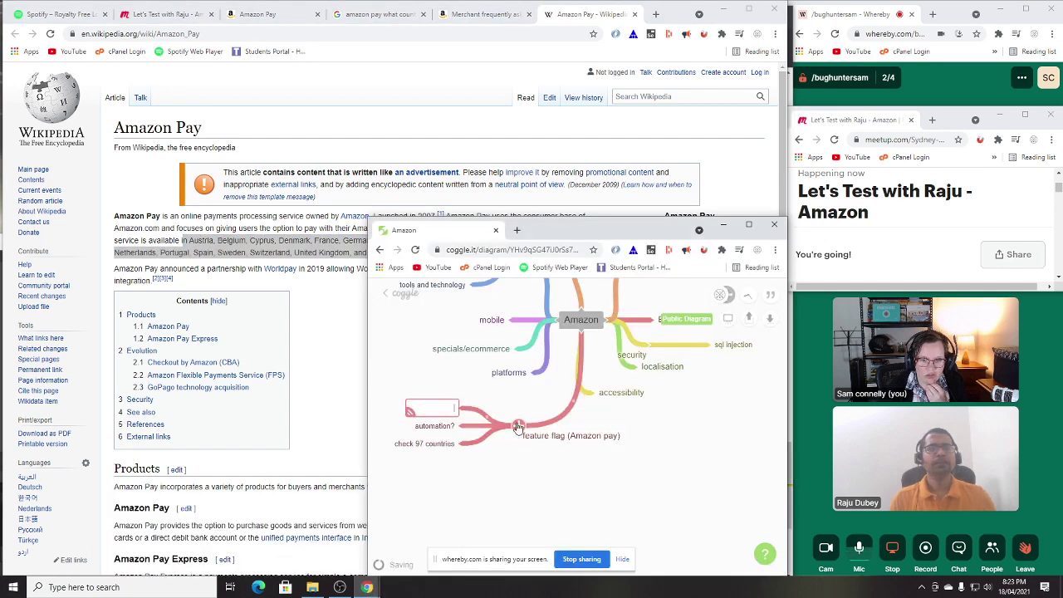
text(ip loc)
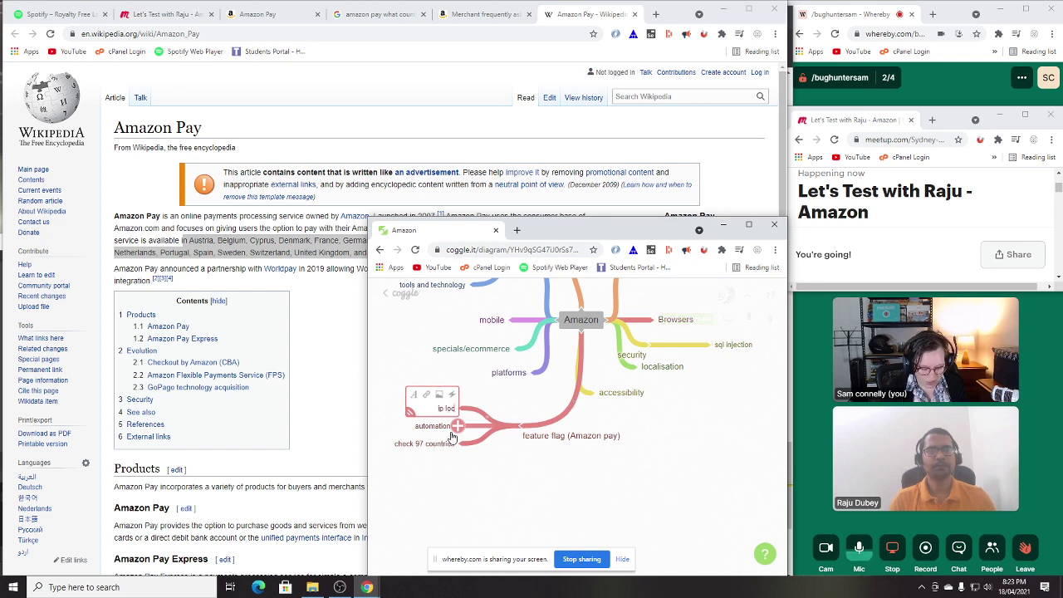
text(ation?)
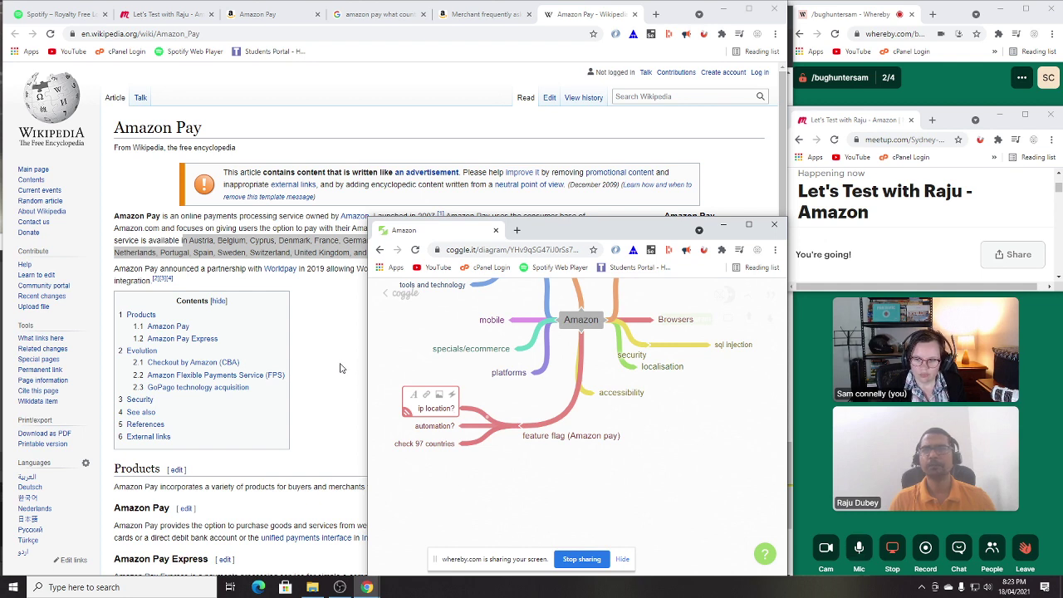
Step: Add a "domain name?" branch under "feature flag (Amazon pay)"
click(517, 427)
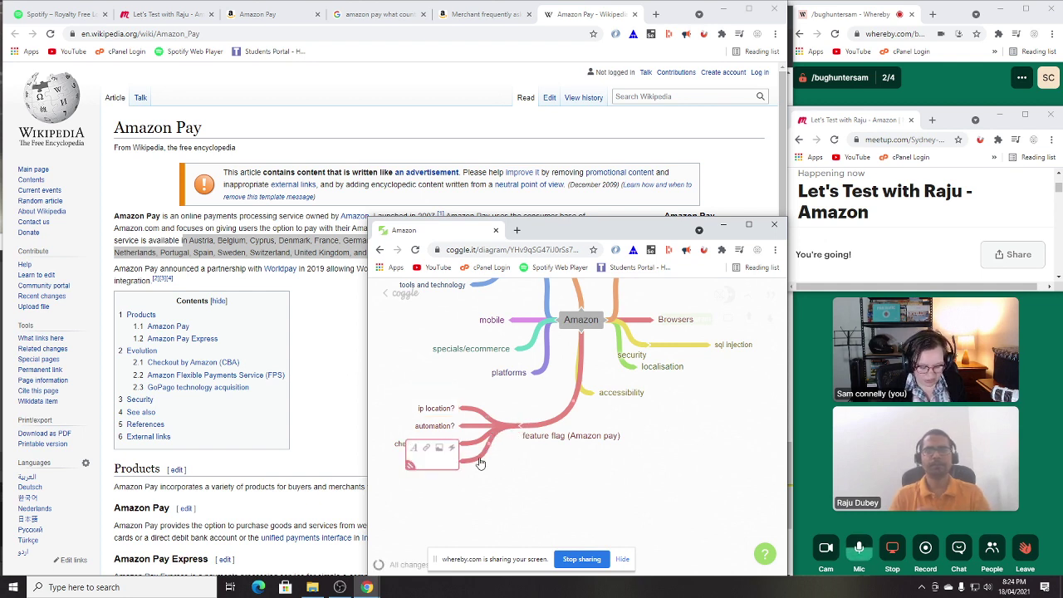
text(domain)
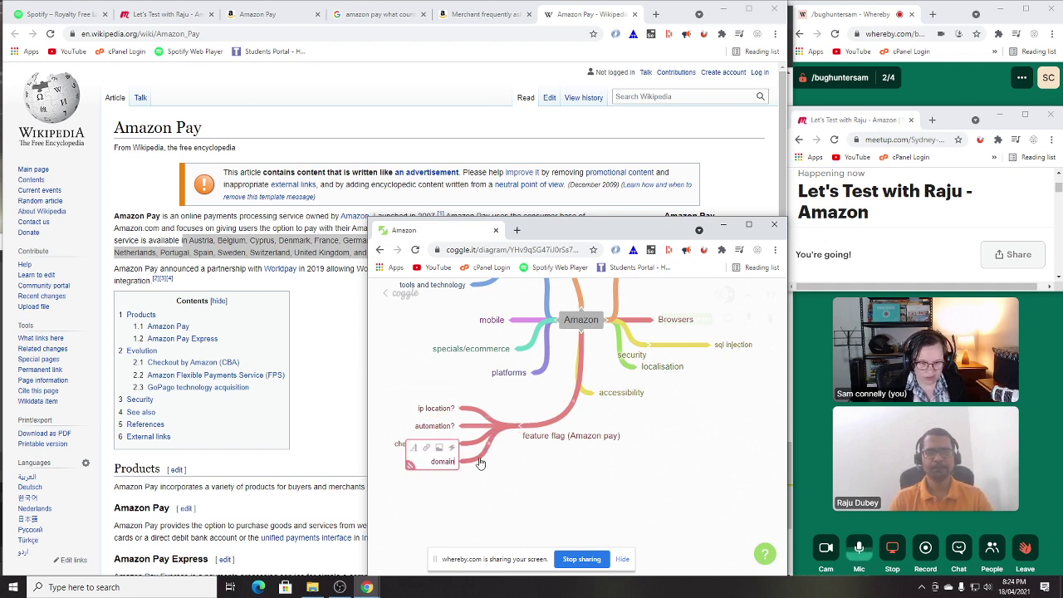
text( name?)
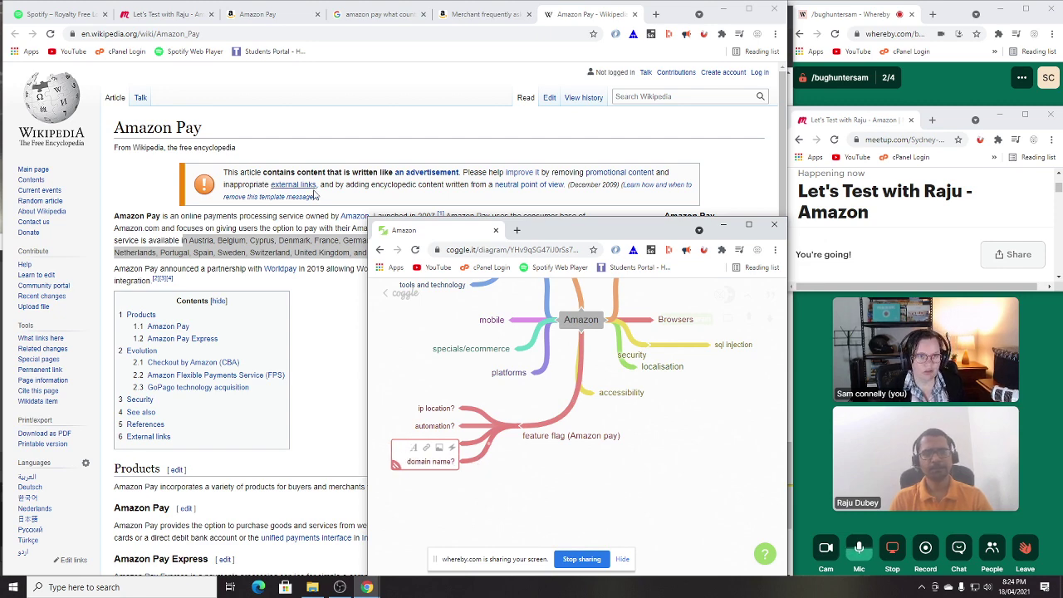
click(479, 14)
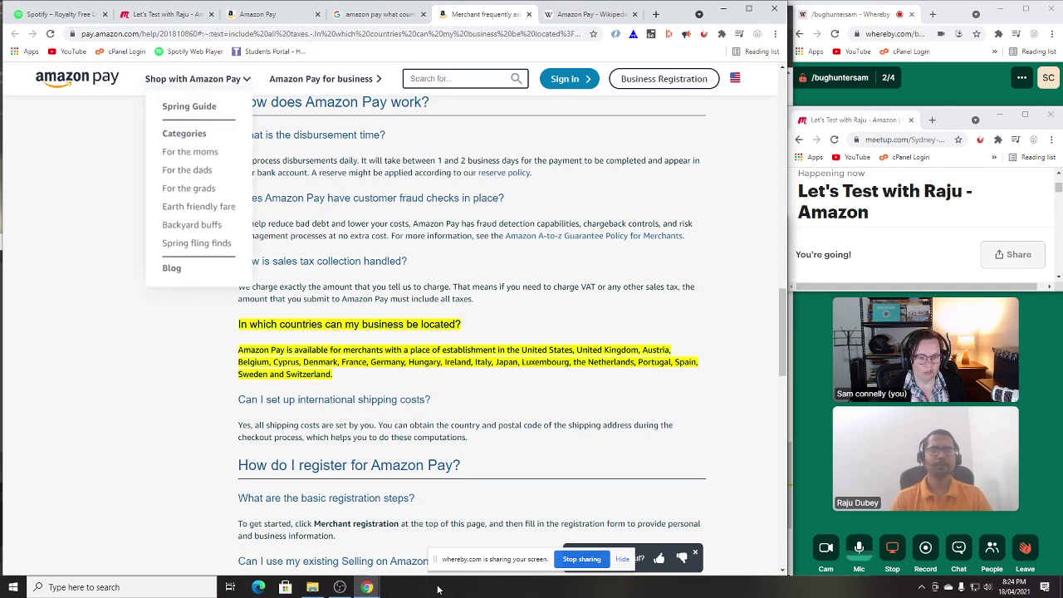
click(369, 15)
click(281, 15)
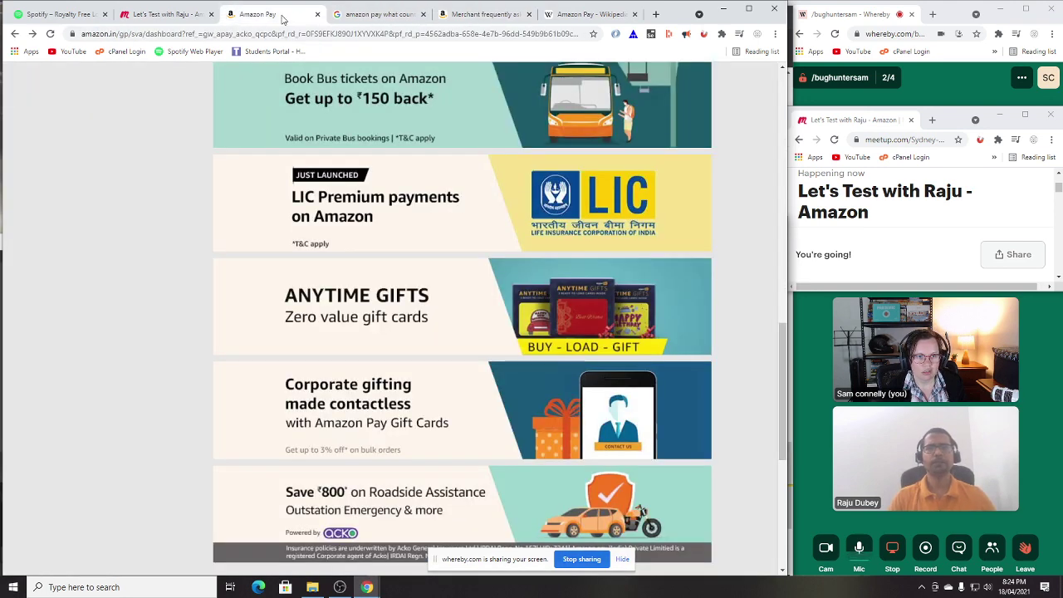
click(114, 33)
drag(81, 33, 161, 33)
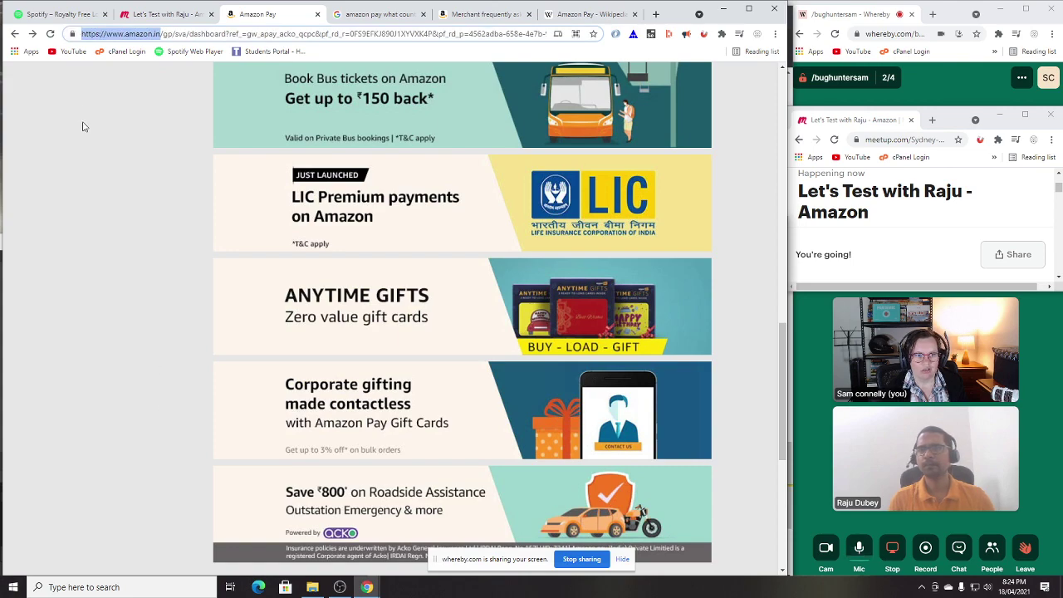
Step: Highlight the "domain name?" branch text in the mind map and compare it with the domain in the Indian Amazon Pay dashboard's address
click(367, 587)
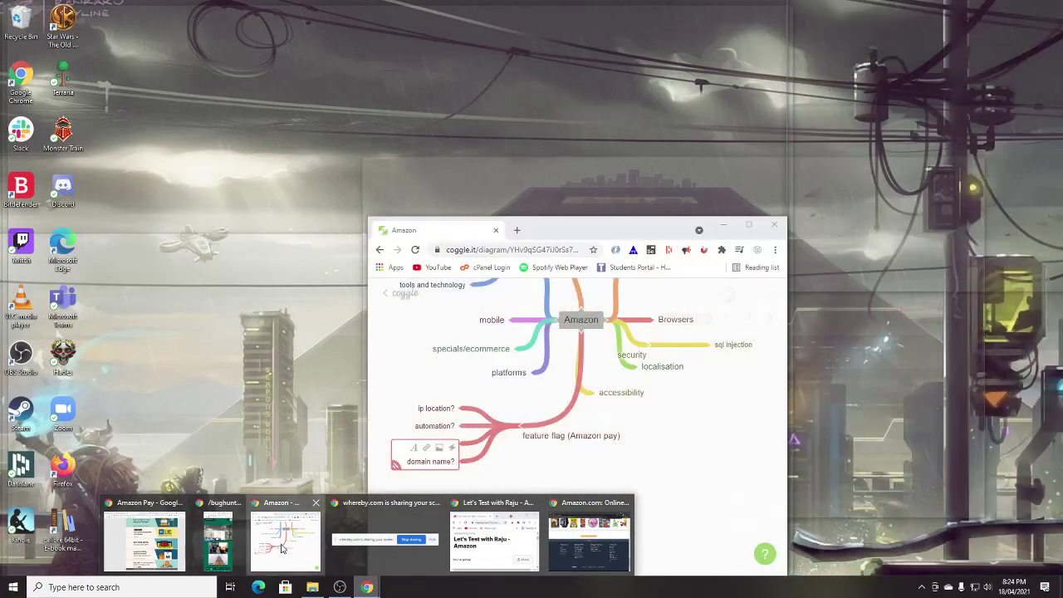
click(285, 539)
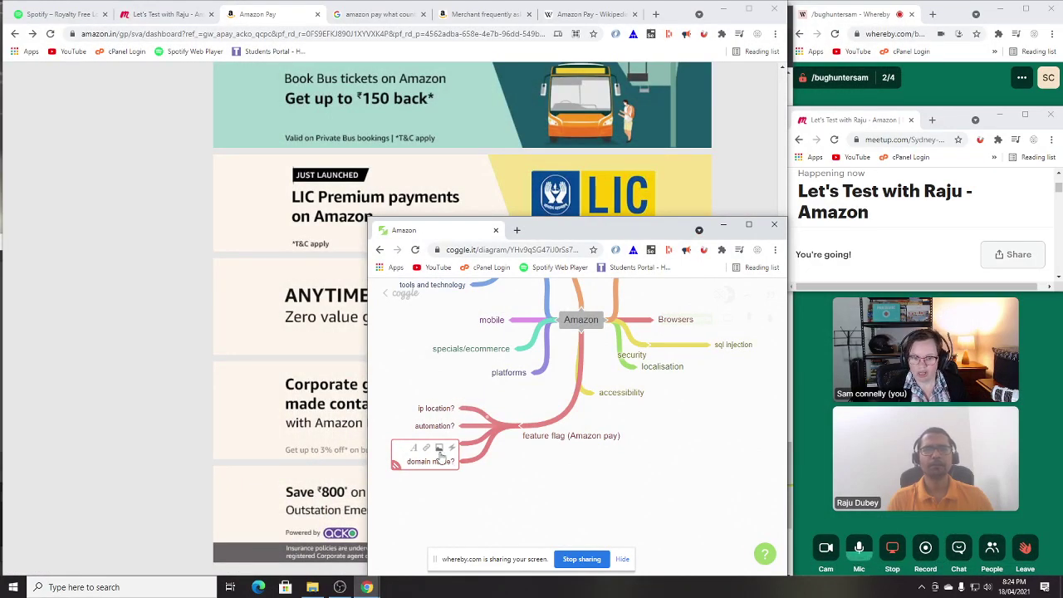
drag(406, 461, 462, 456)
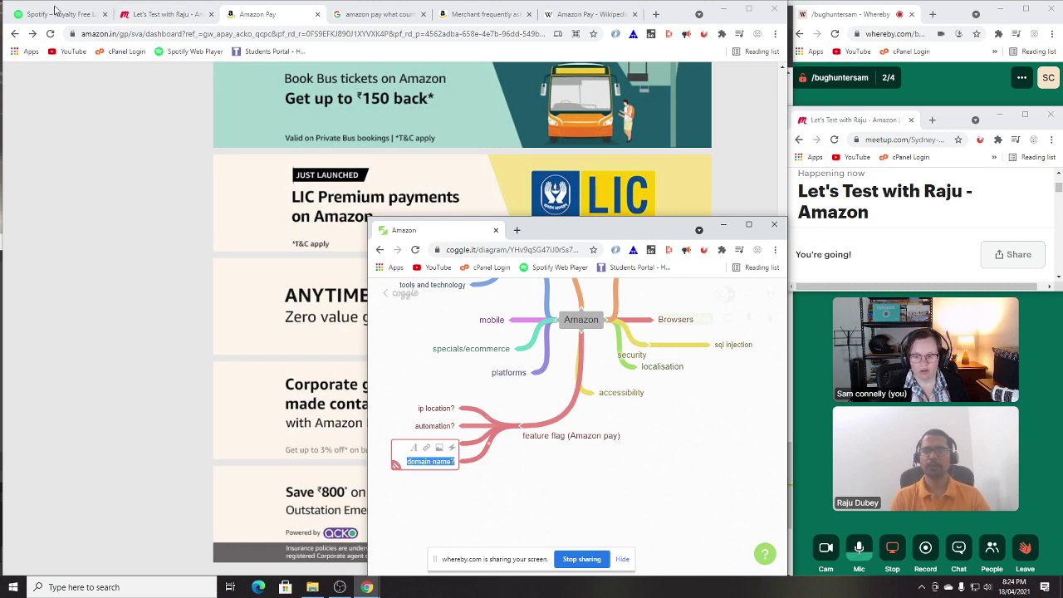
click(120, 34)
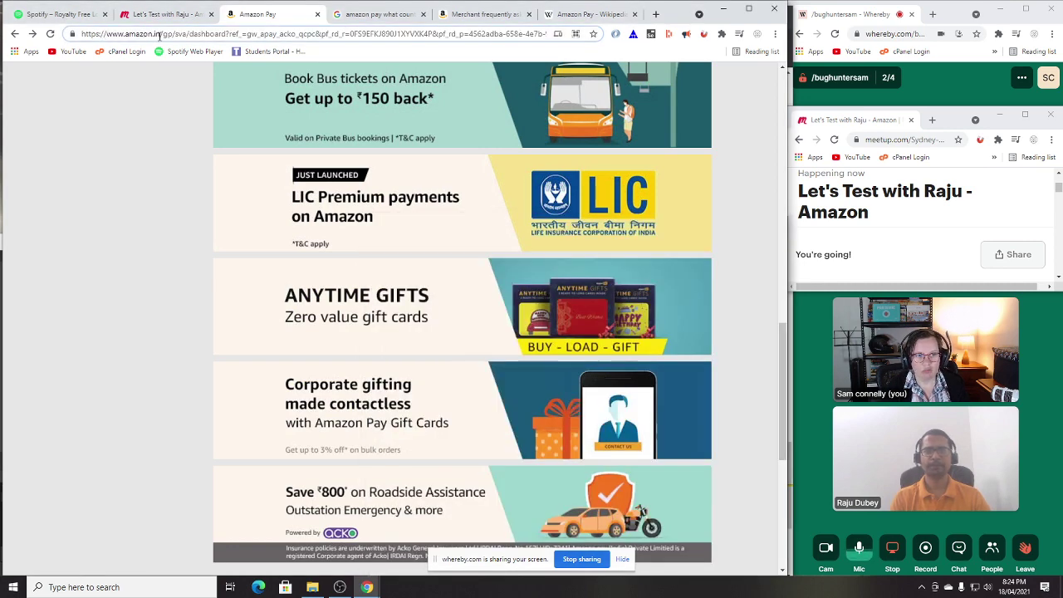
drag(152, 33, 126, 156)
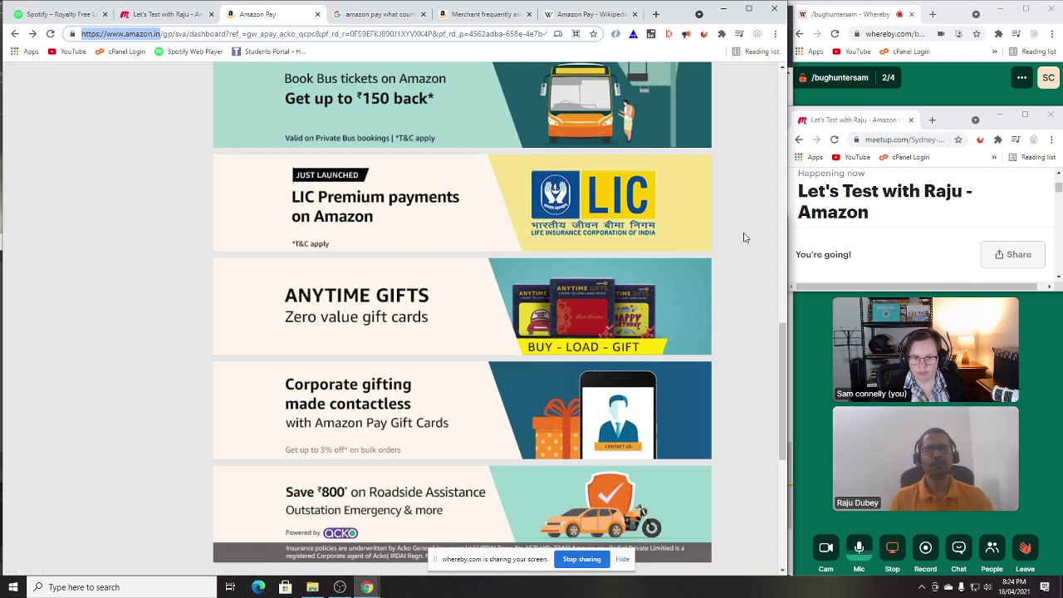
Step: Examine the Indian Amazon Pay dashboard from its footer country links back up to the header and site address
scroll(745, 241, down, 5)
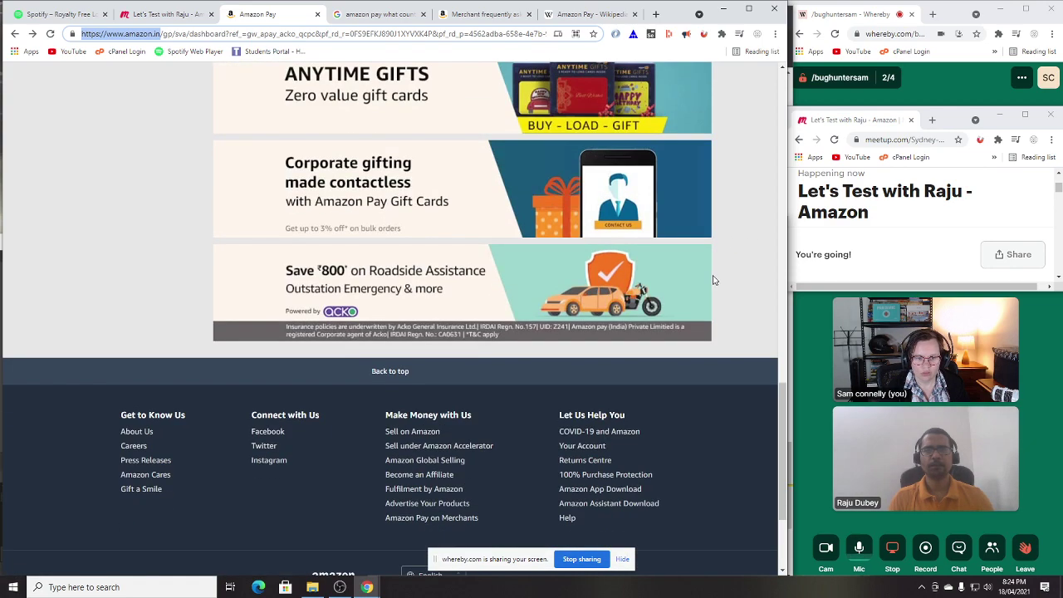
scroll(752, 261, up, 8)
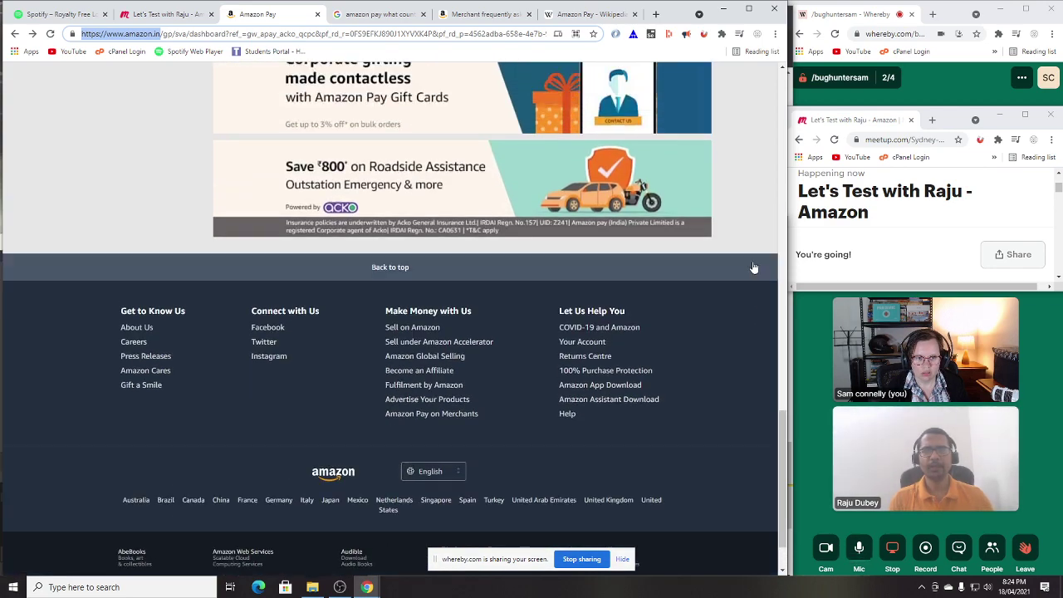
scroll(753, 261, up, 7)
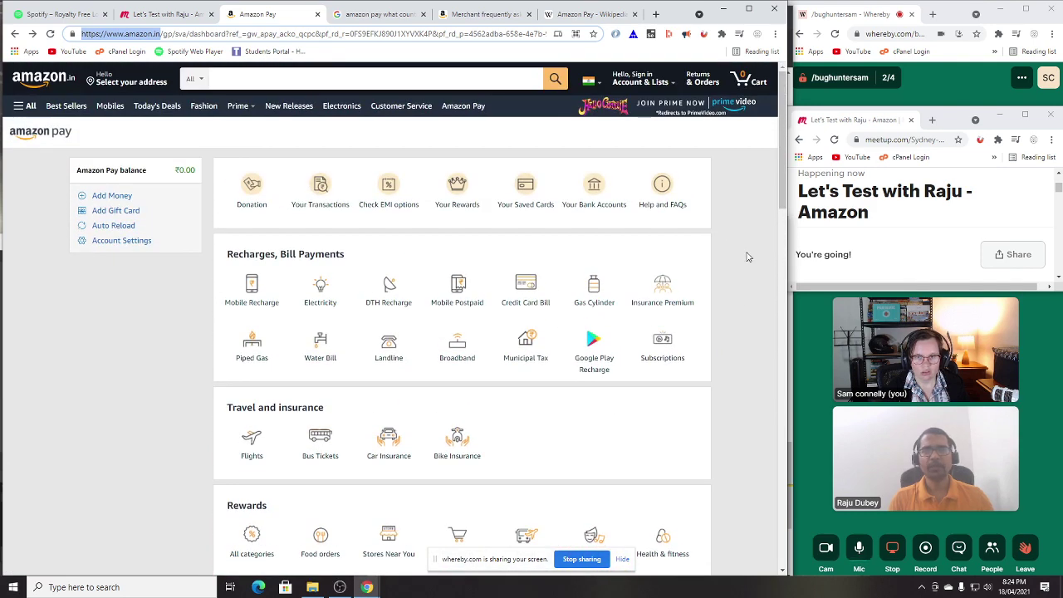
click(102, 33)
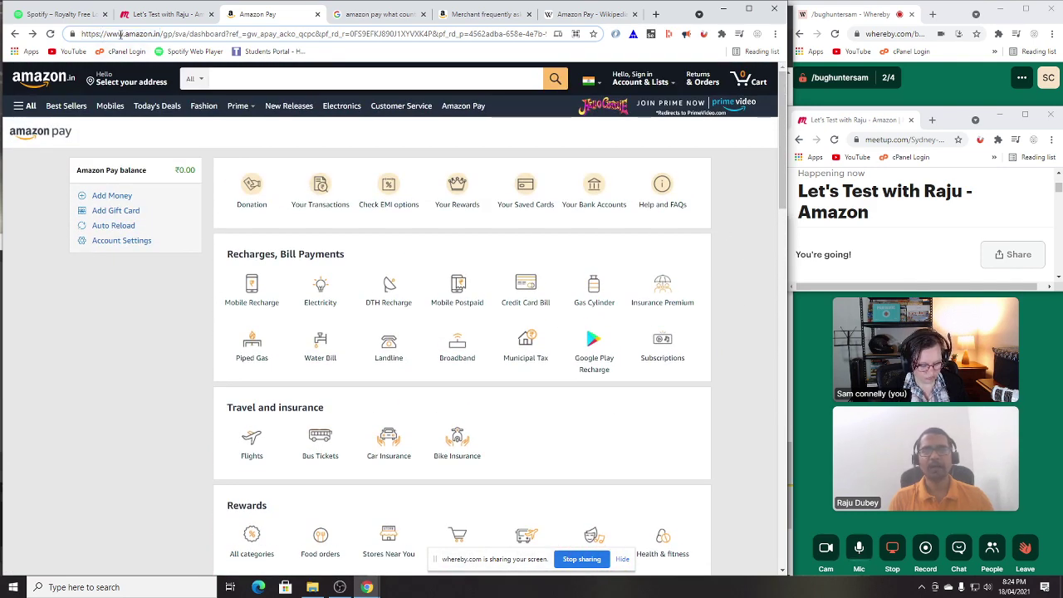
mouse_move(366, 587)
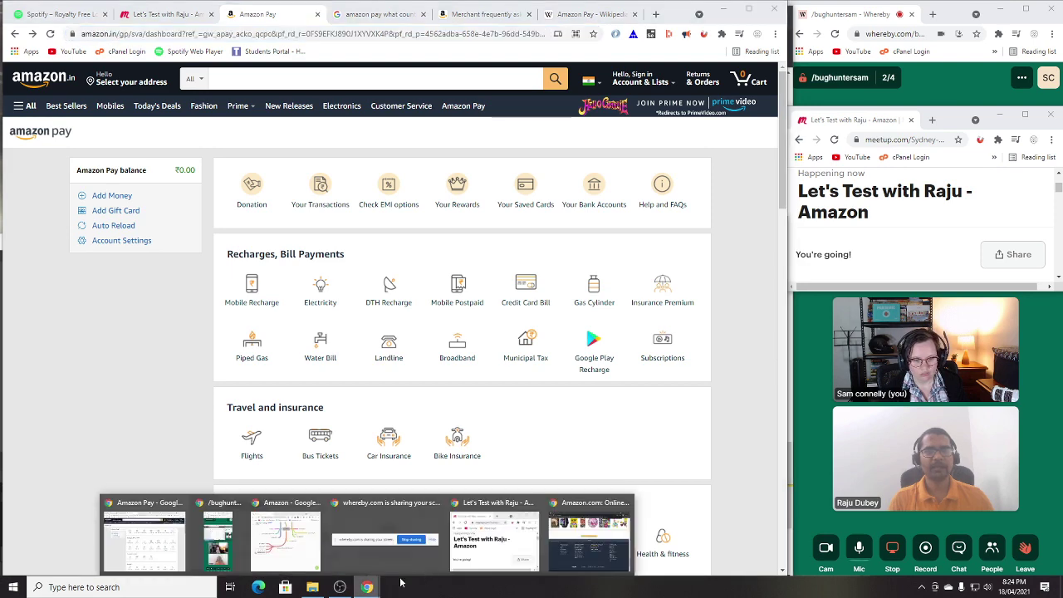
click(589, 536)
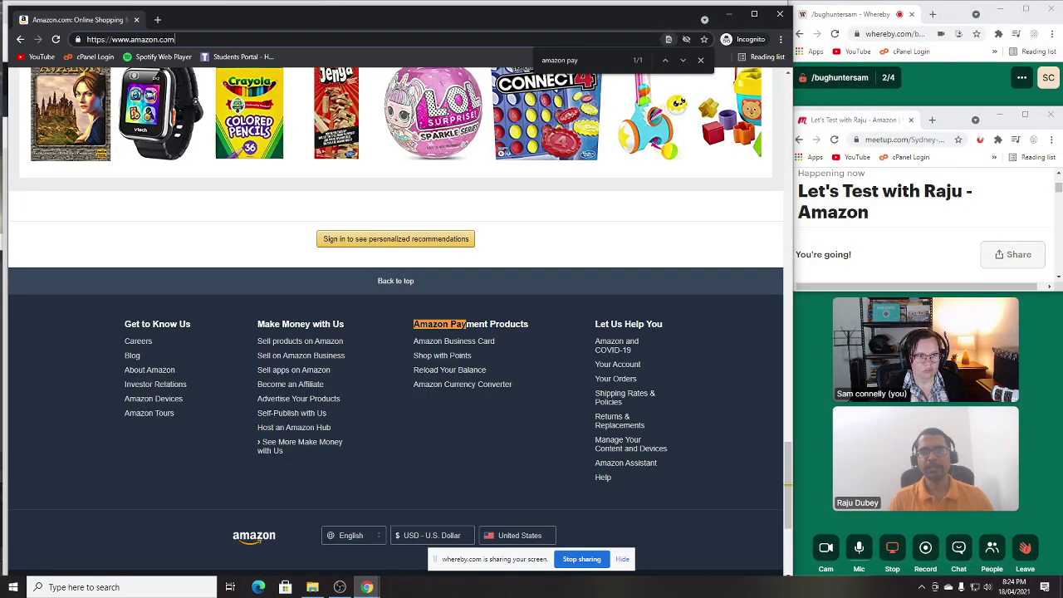
key(ctrl+l)
text(amazon.uk)
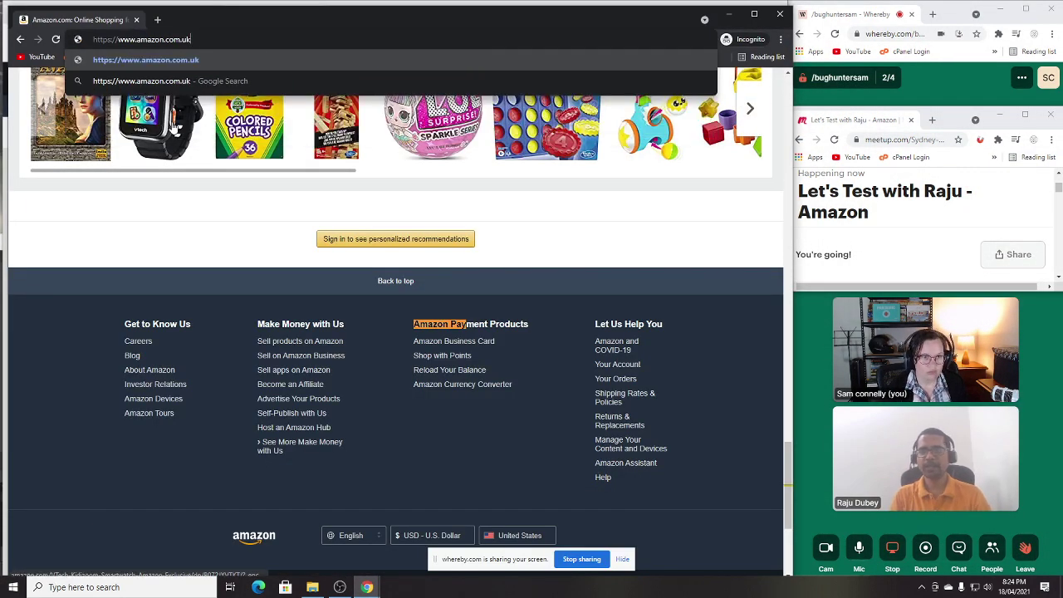
key(Return)
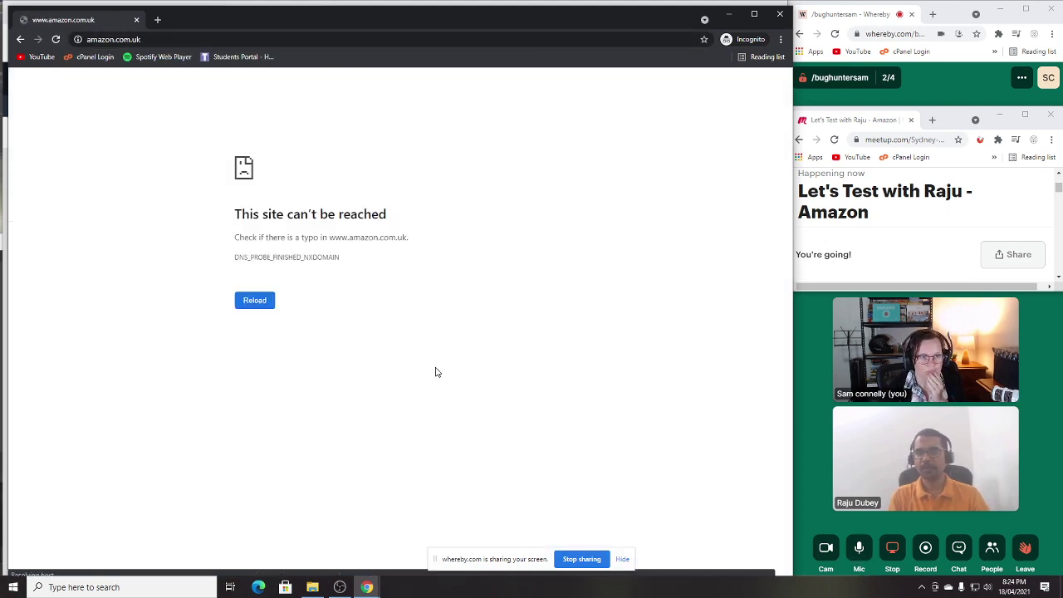
click(135, 44)
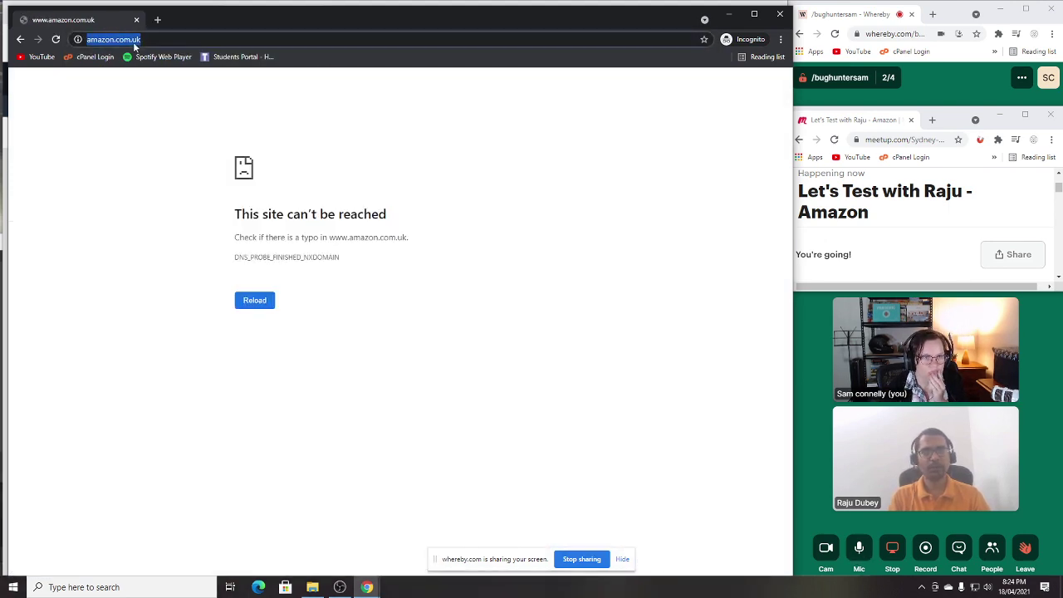
click(166, 39)
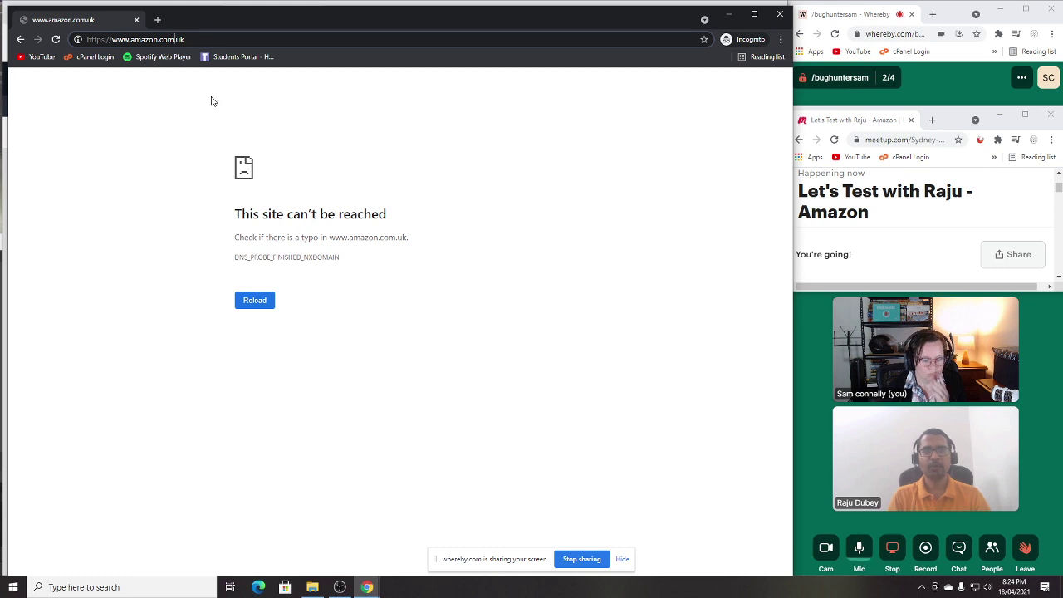
key(BackSpace)
key(Return)
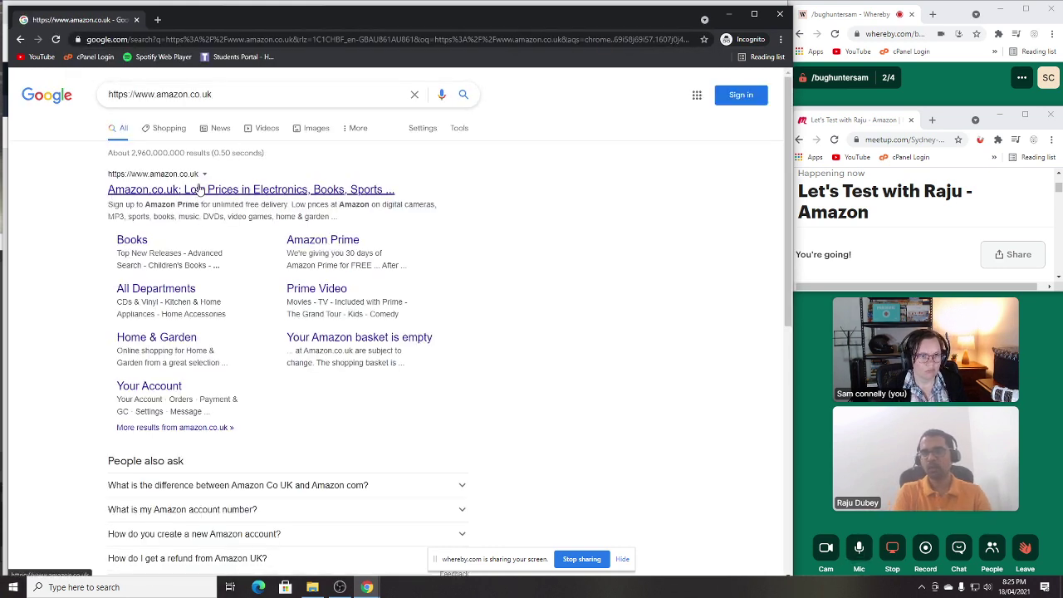
click(207, 194)
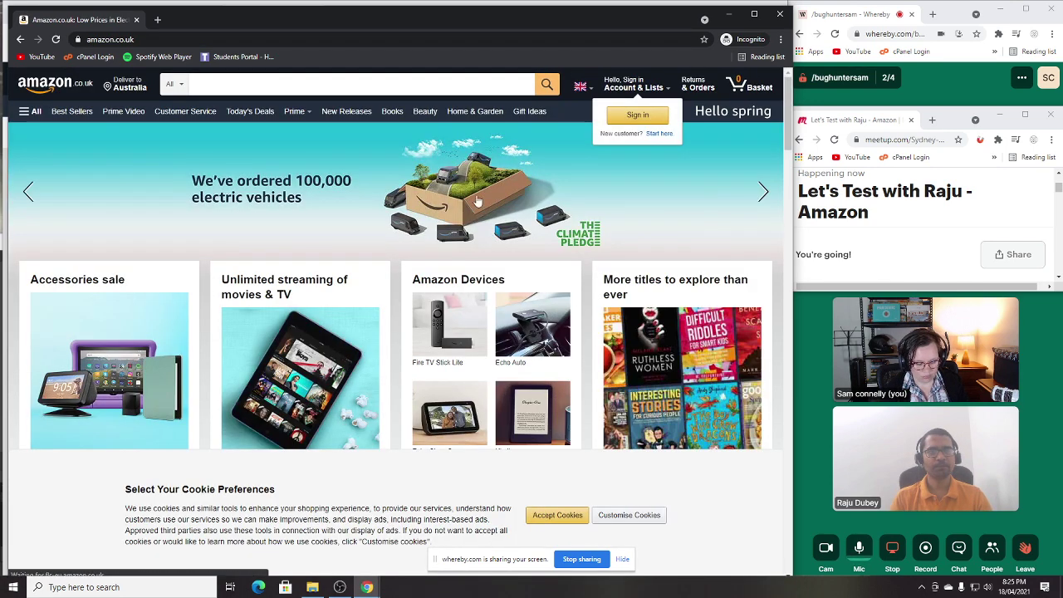
Step: Find "amazon pay" on the UK home page, open the Amazon Pay footer link, and look through the page's featured brands
key(ctrl+f)
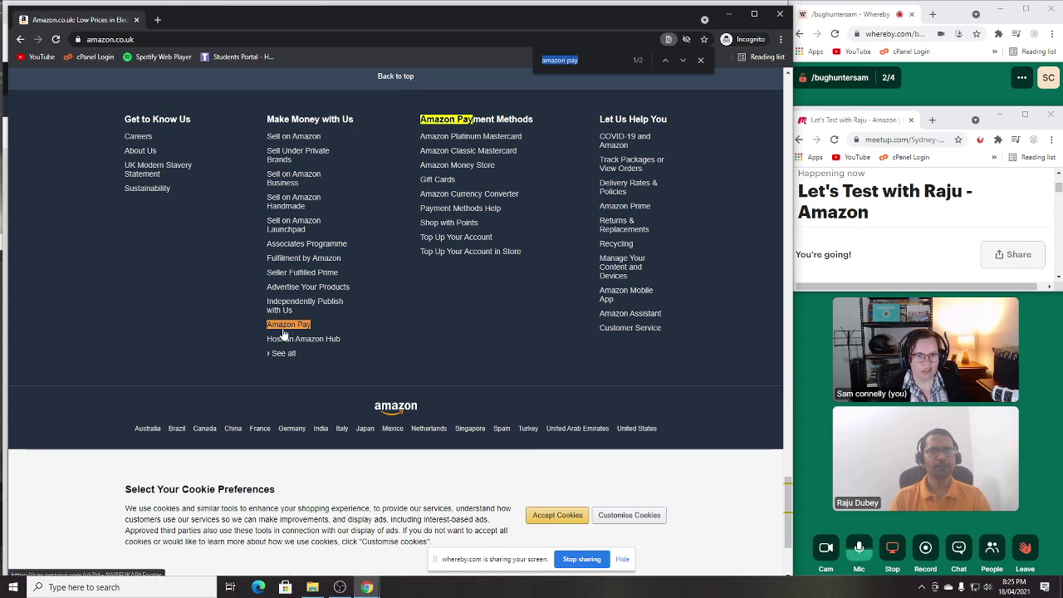
click(295, 326)
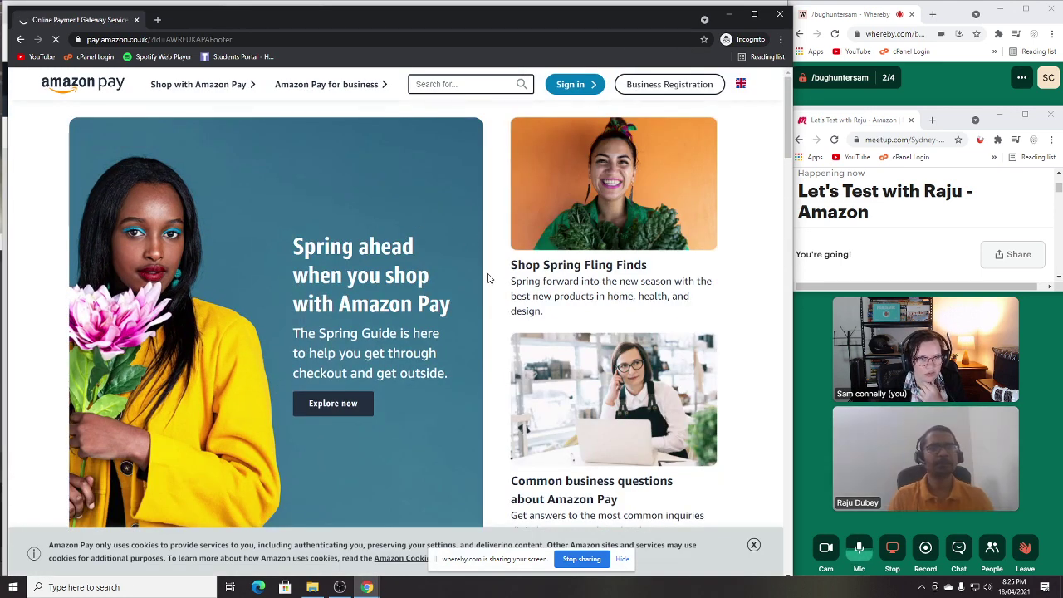
scroll(486, 271, down, 9)
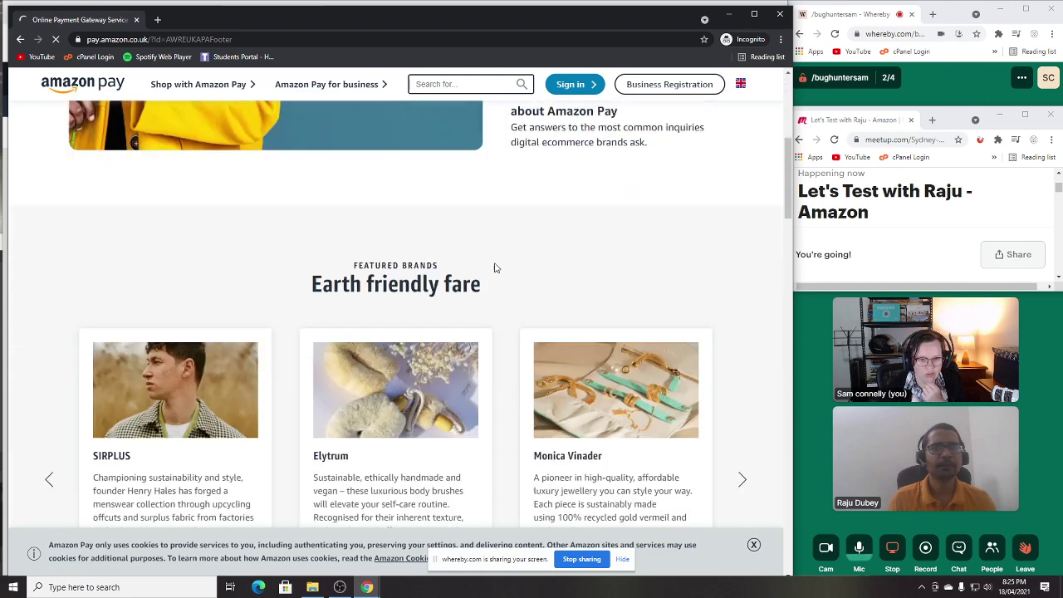
scroll(743, 267, up, 2)
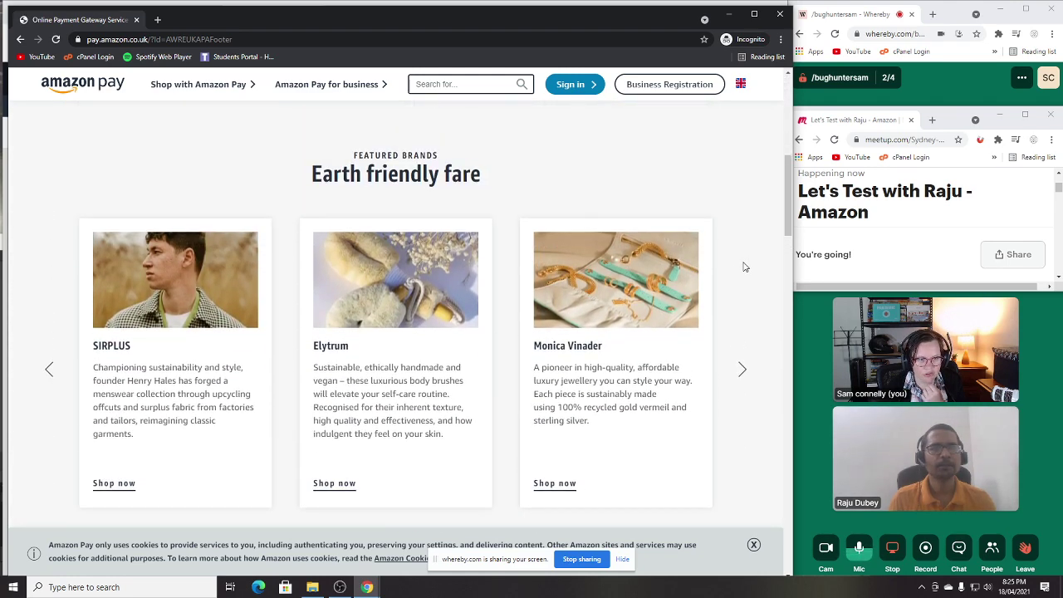
scroll(743, 267, down, 3)
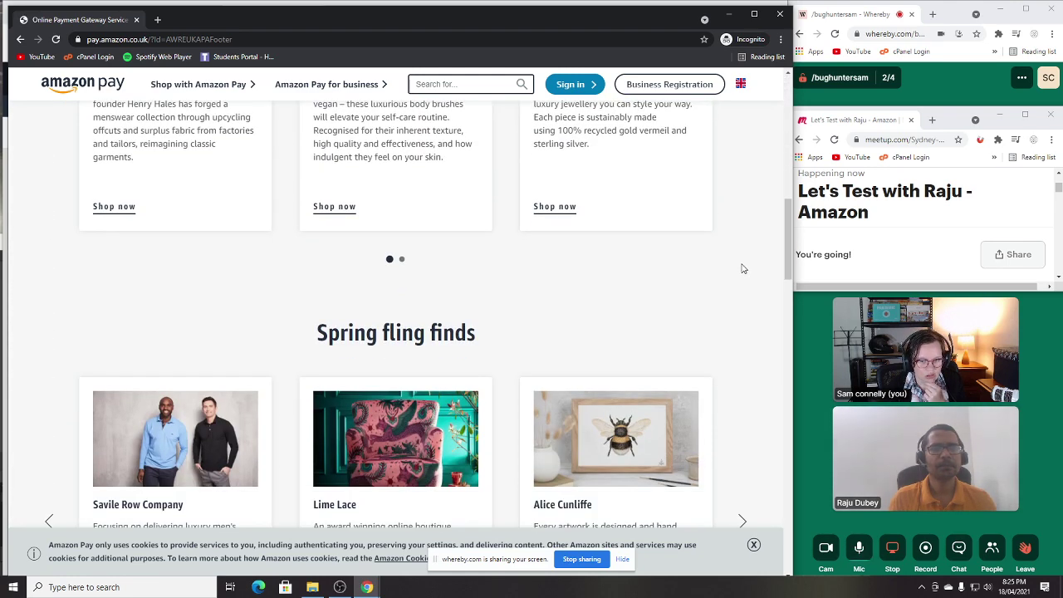
Step: Switch to the Coggle mind map and add a branch from the central Amazon node, placing it below the feature flag branch
scroll(714, 296, up, 1)
click(368, 587)
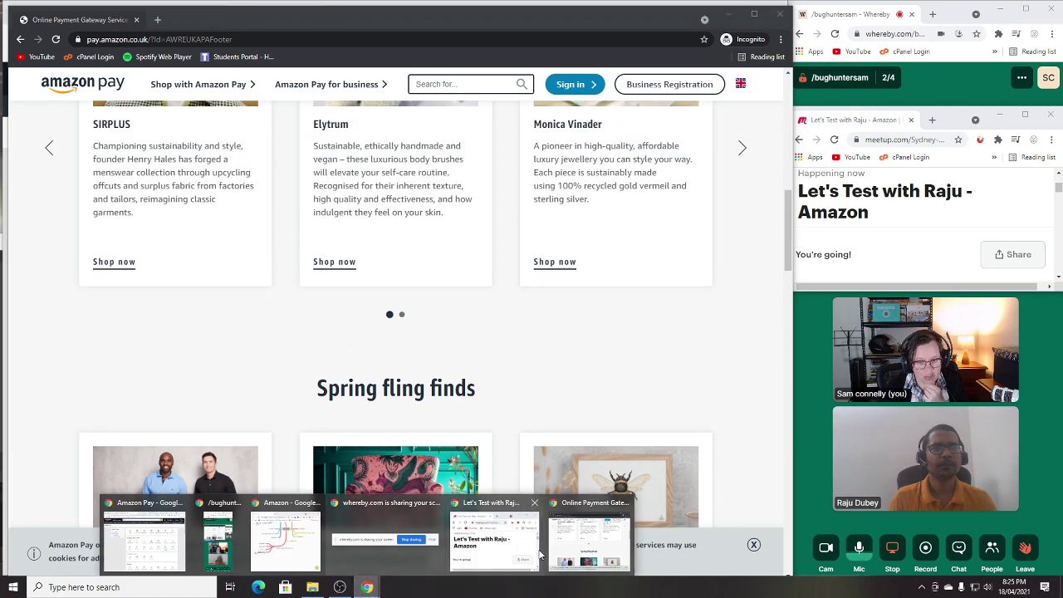
click(286, 531)
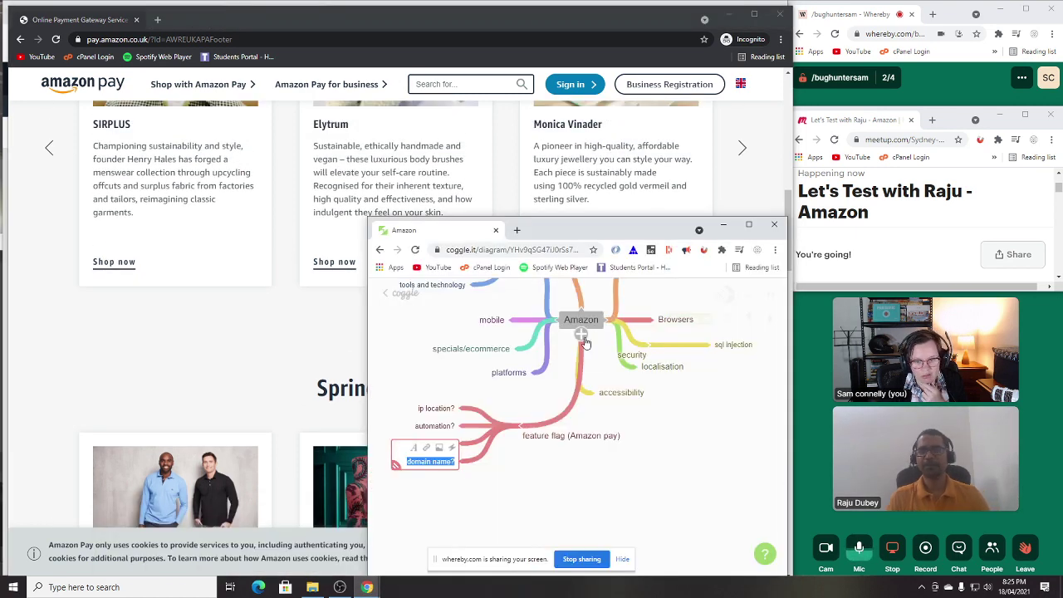
click(589, 365)
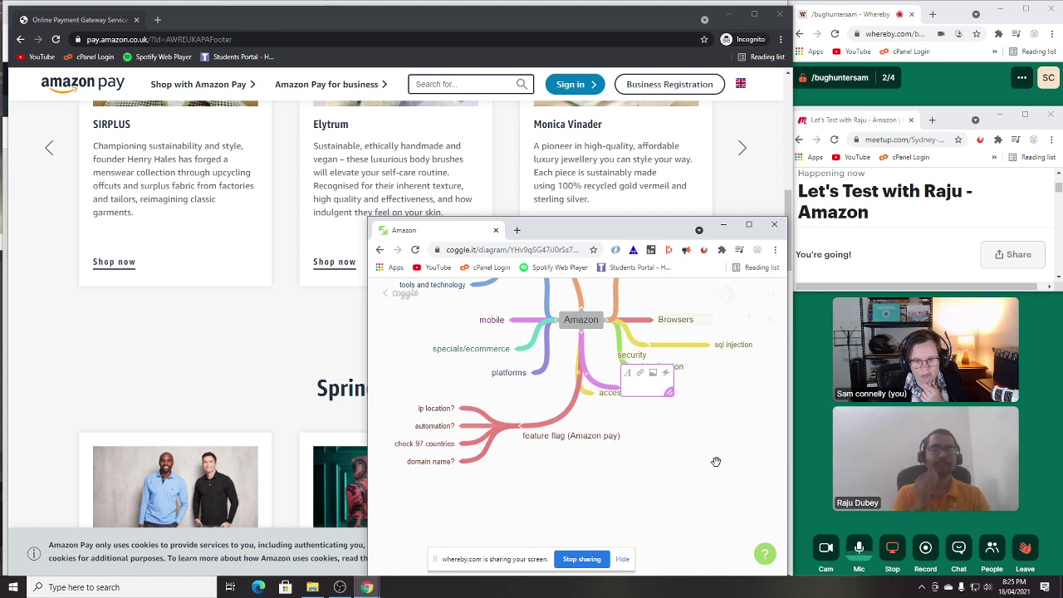
click(626, 411)
drag(623, 393, 652, 500)
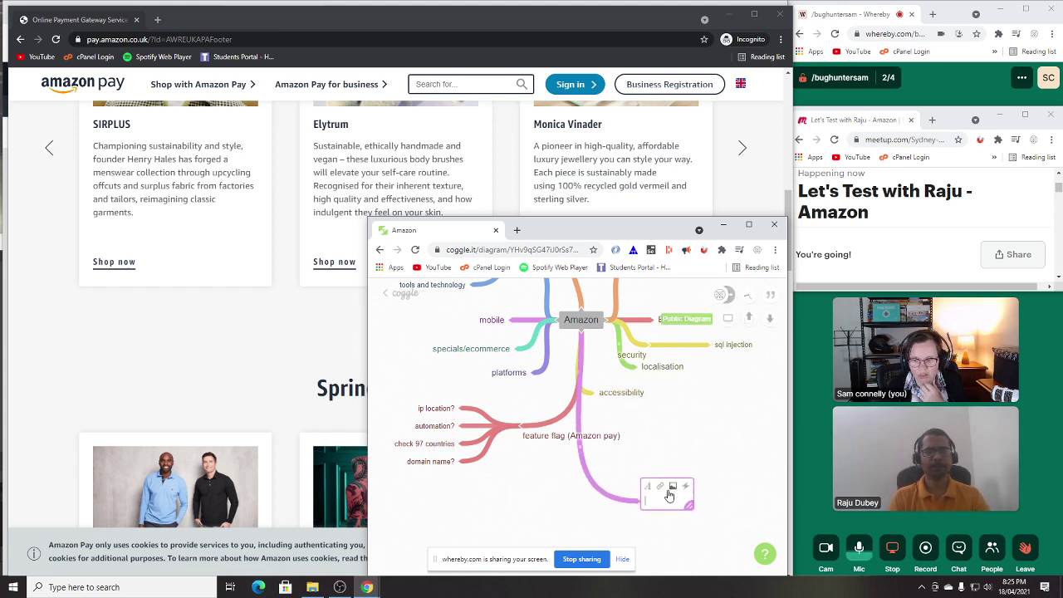
Step: Label the new empty branch below the feature flag branch "different users"
scroll(666, 476, up, 2)
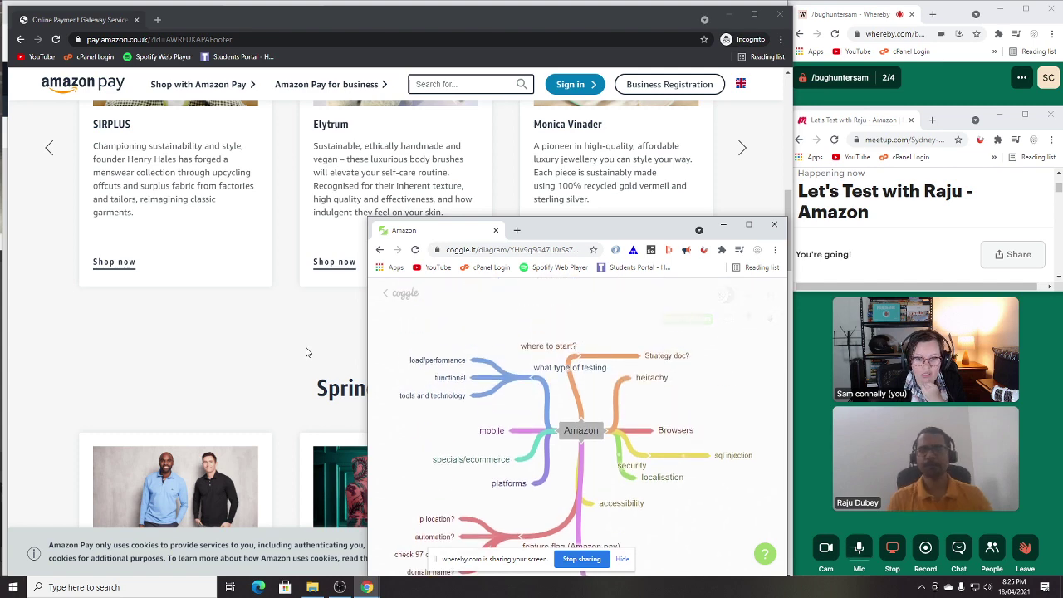
scroll(565, 447, down, 3)
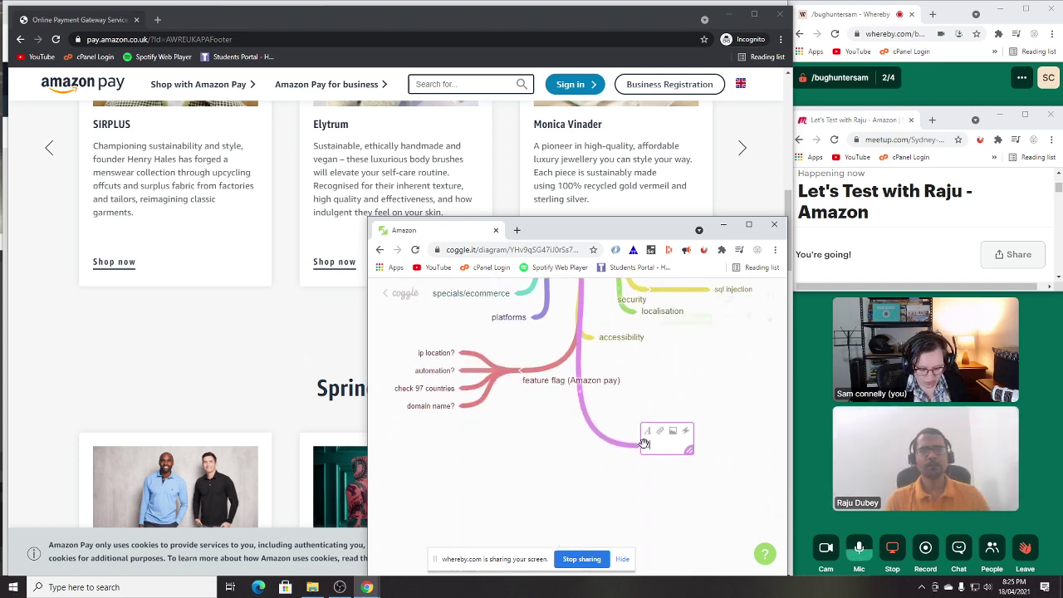
text(ren)
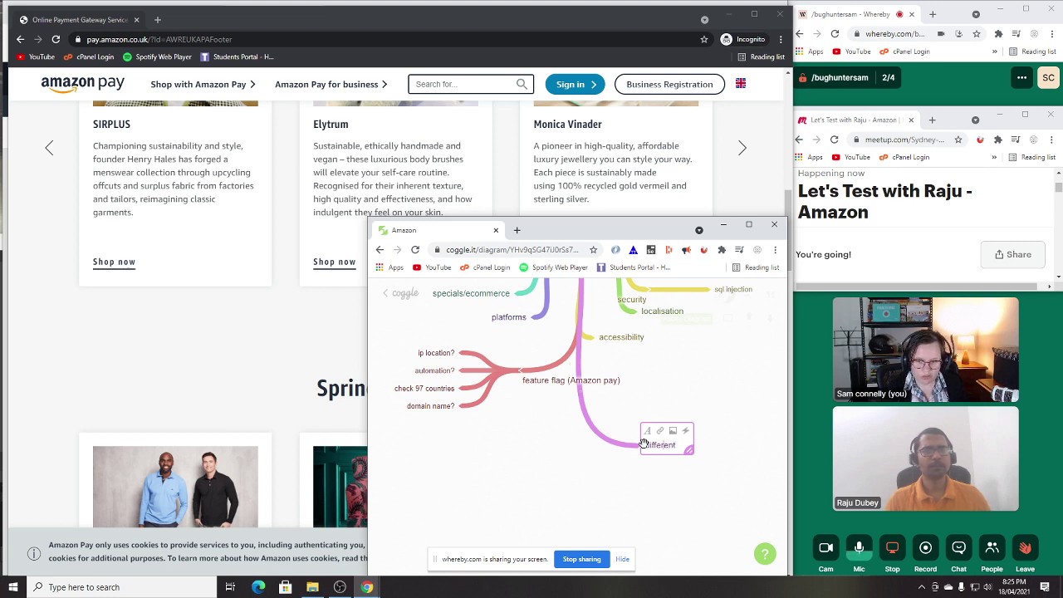
text(t)
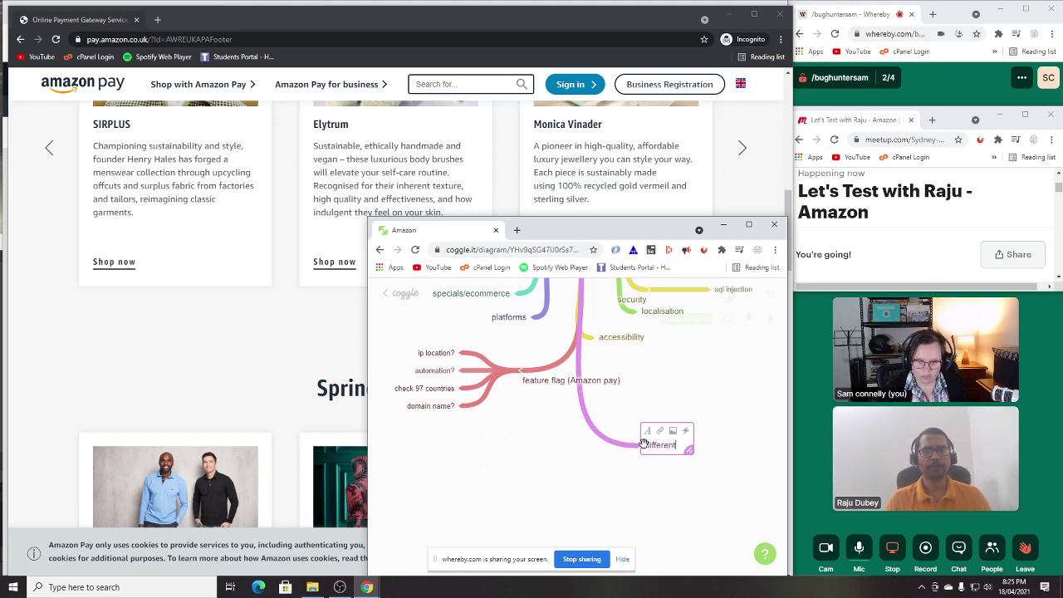
text( users)
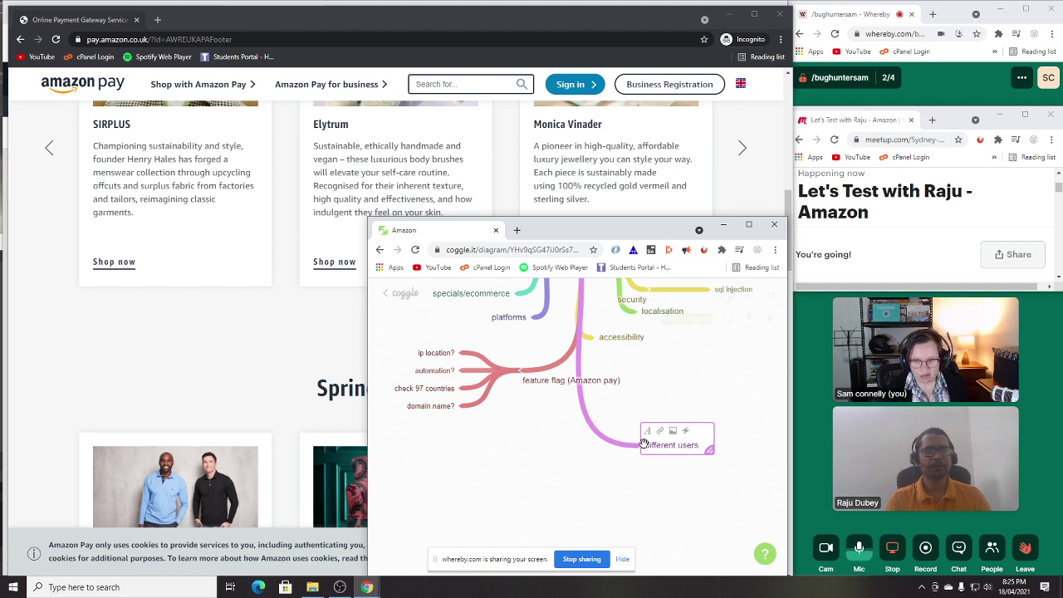
key(Return)
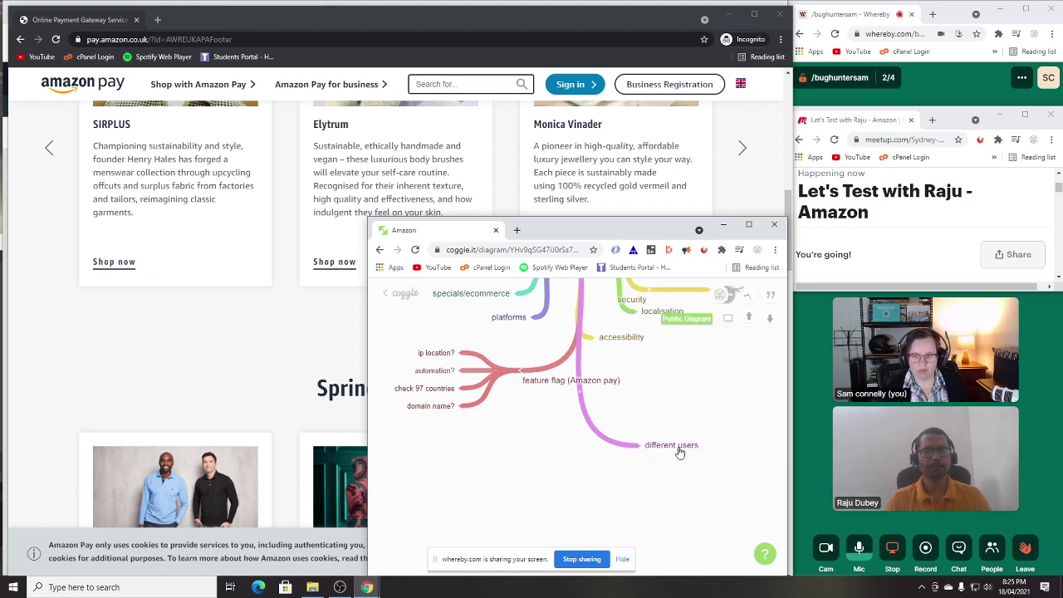
Step: Add the child branches "buyer", "sellers" and "amazon admin" to the different users branch
mouse_move(660, 448)
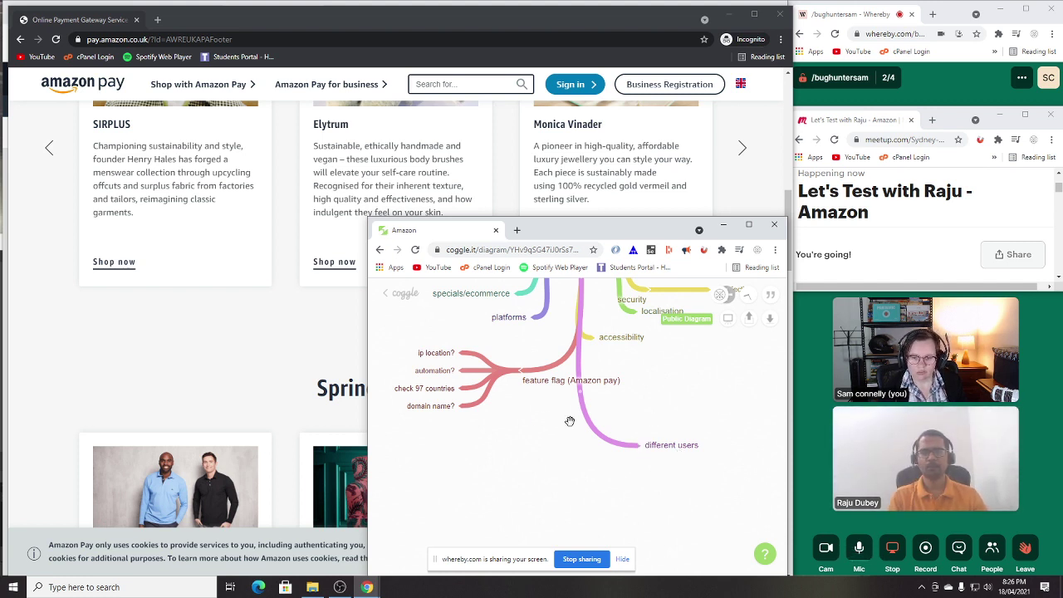
click(645, 446)
text(buy)
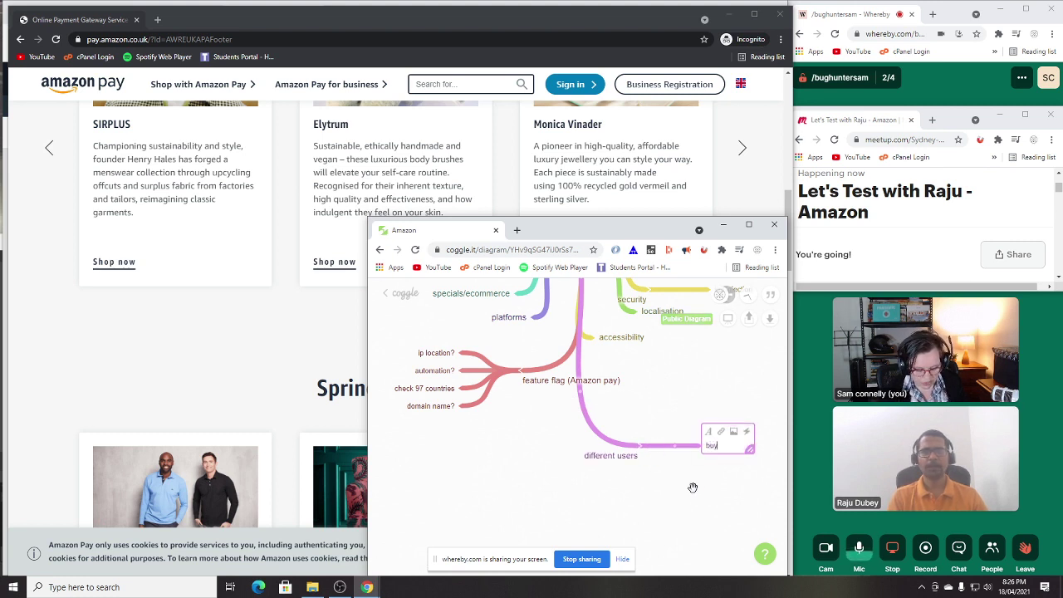
text(er)
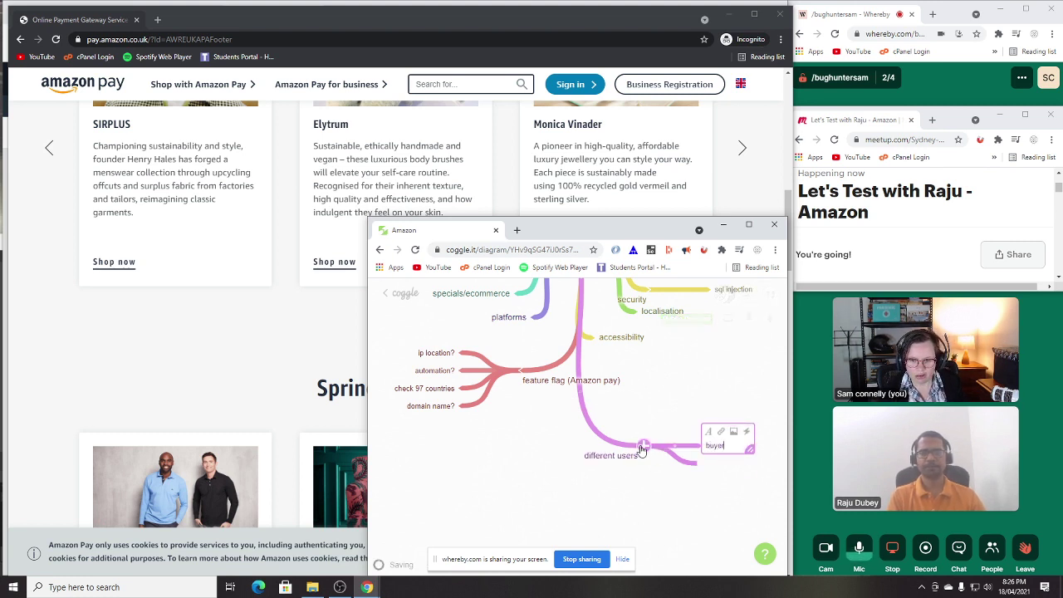
key(Return)
text(sellers)
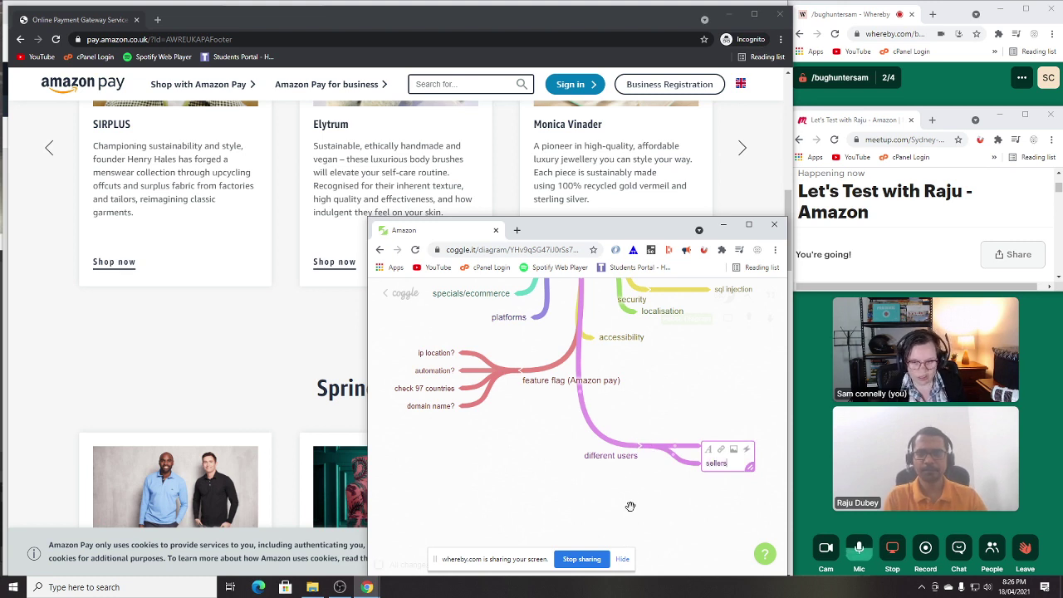
click(645, 453)
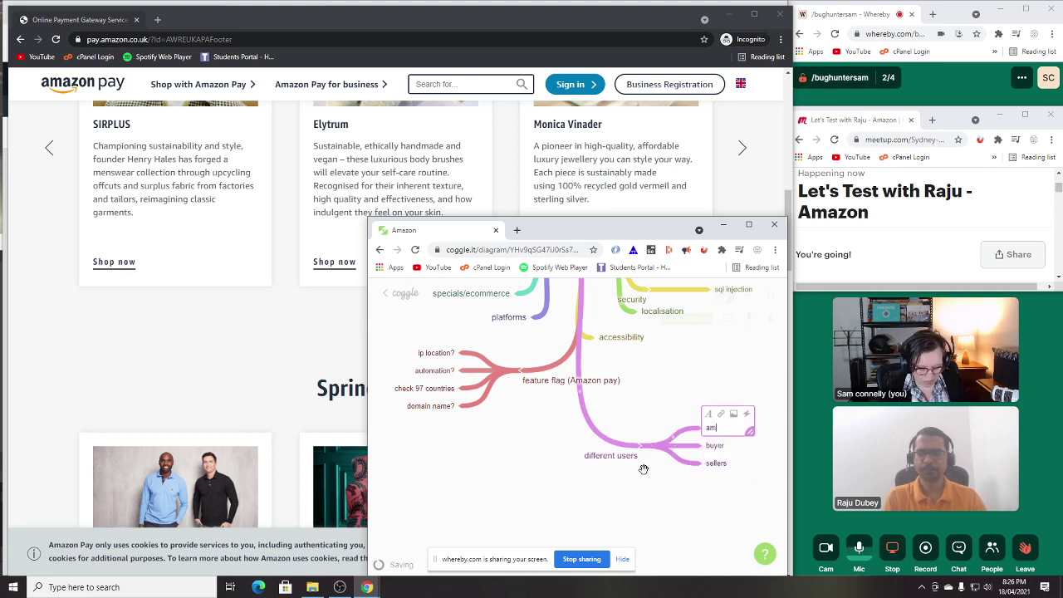
text(amazon admin)
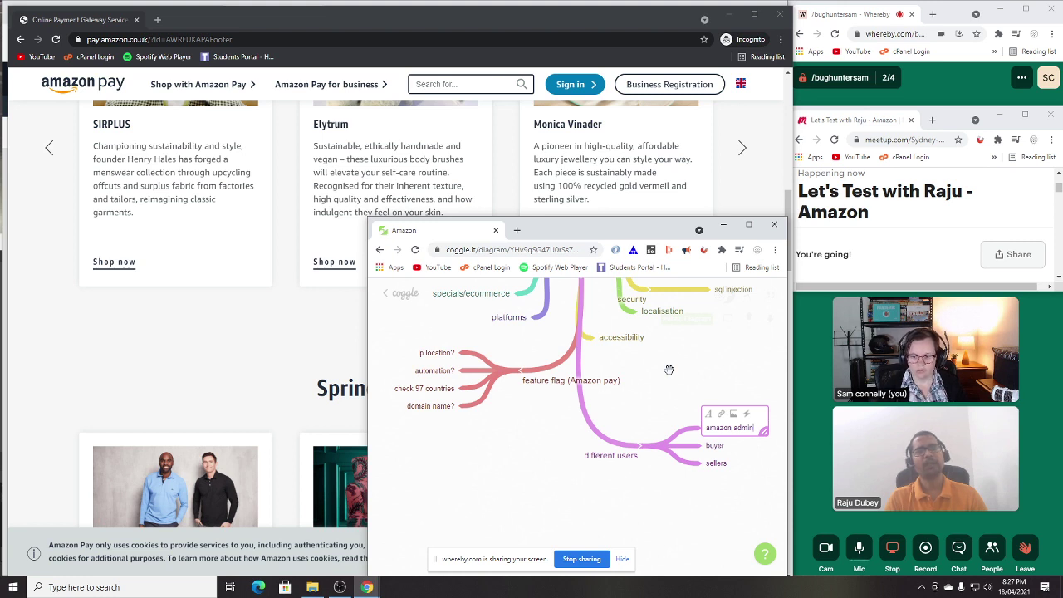
Step: Add a "delivery providers" child branch to the different users branch
click(645, 452)
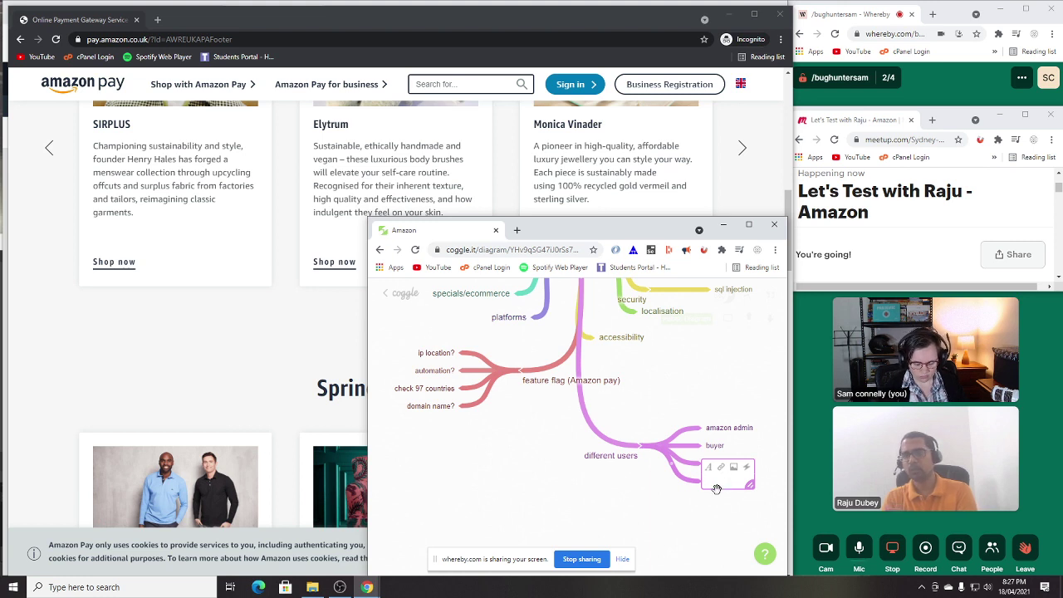
text(del)
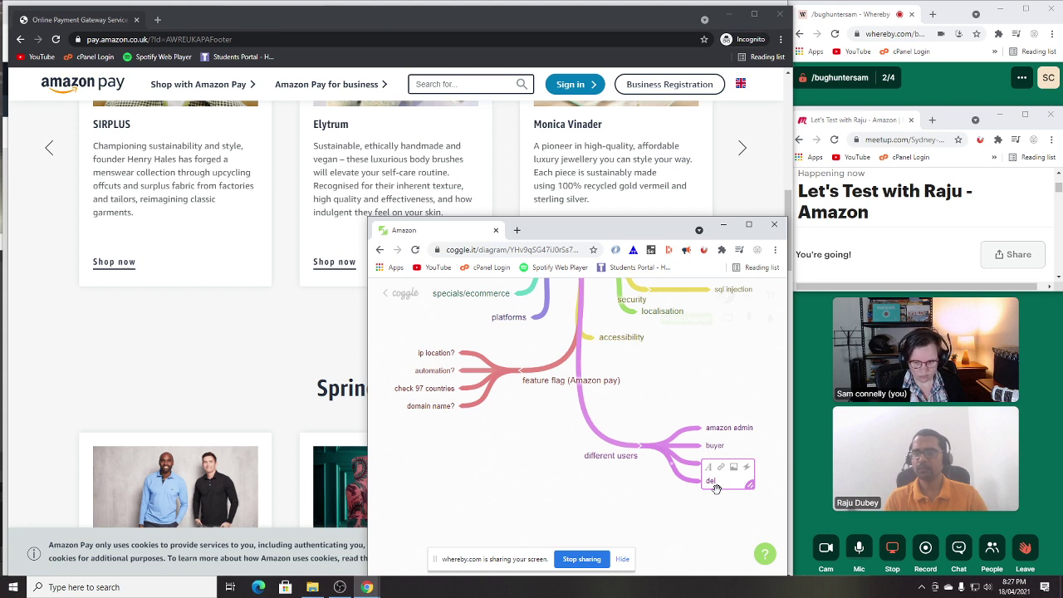
text(ive)
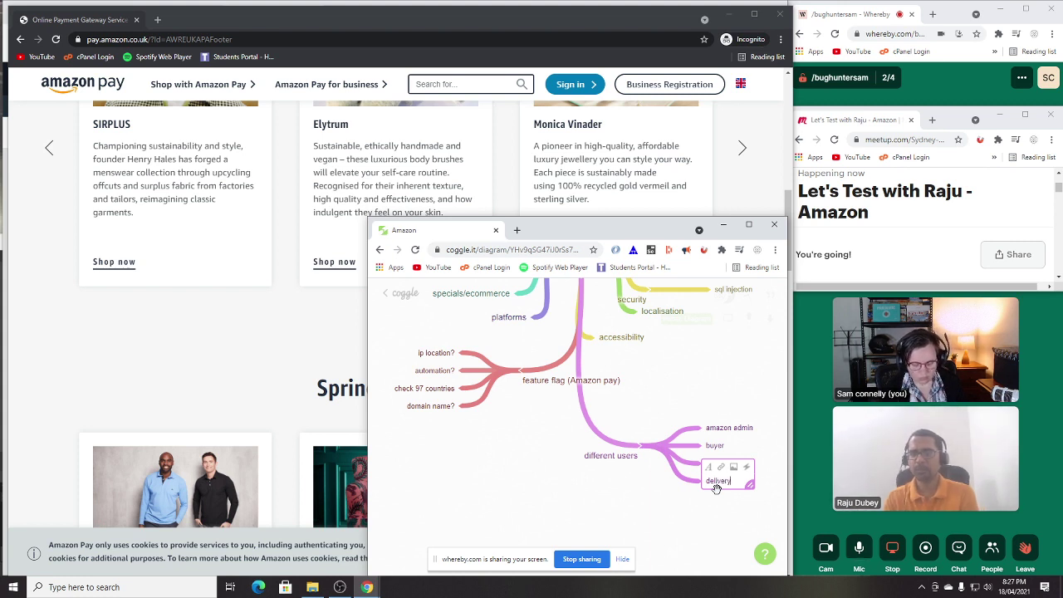
text(ry )
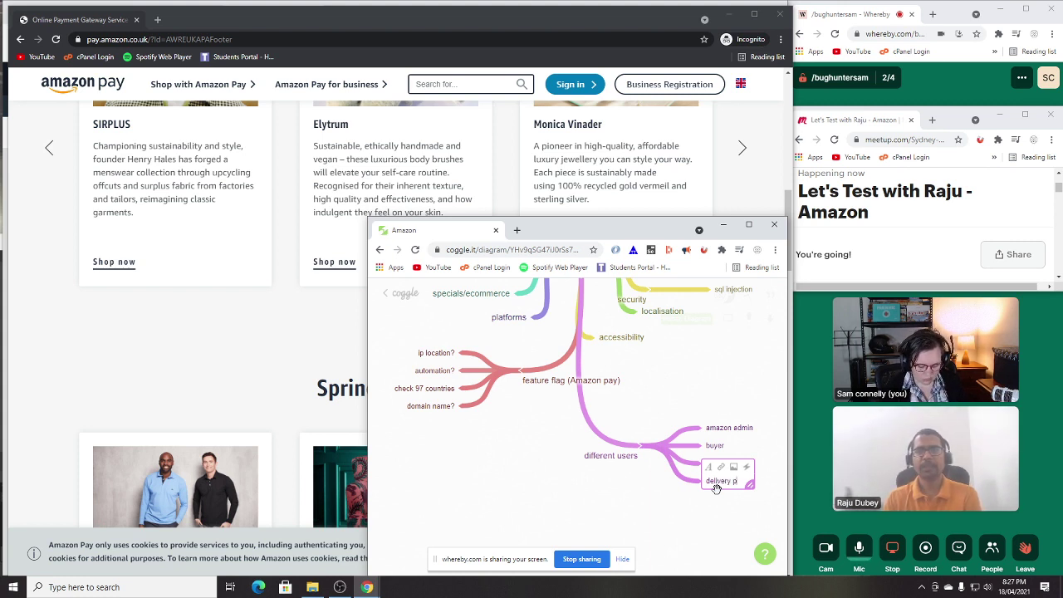
text(providers)
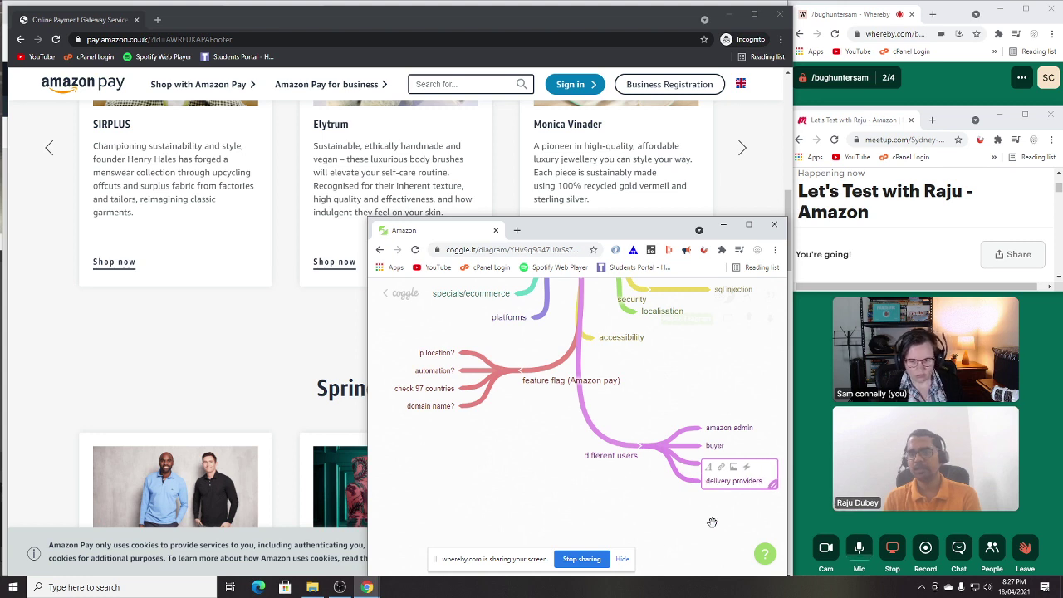
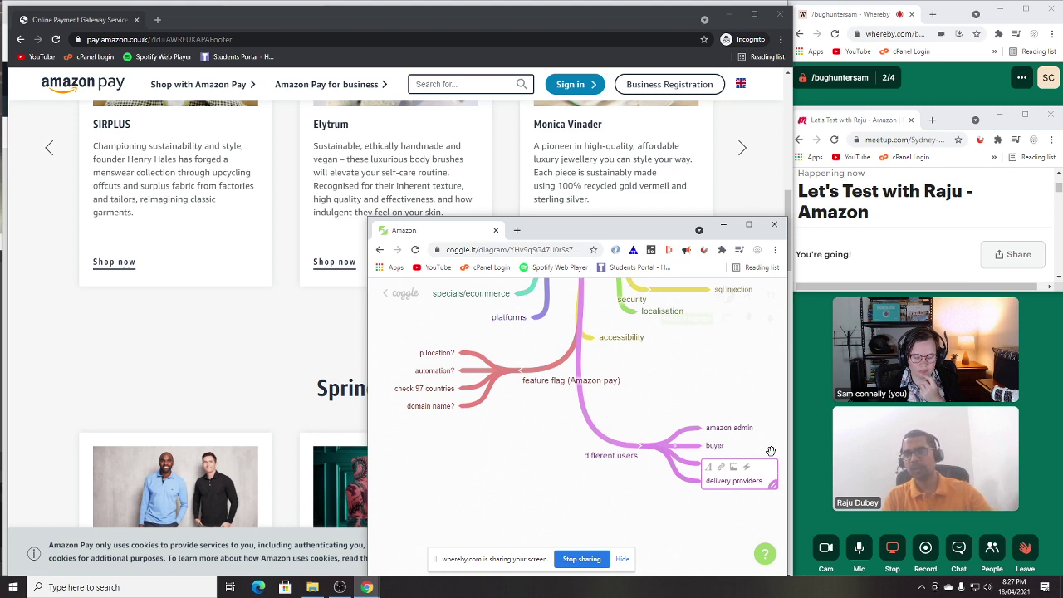
Step: Add a "warehouse supplies" child branch to different users, correcting the spelling of "warehouse" with the spell-check suggestion
click(642, 450)
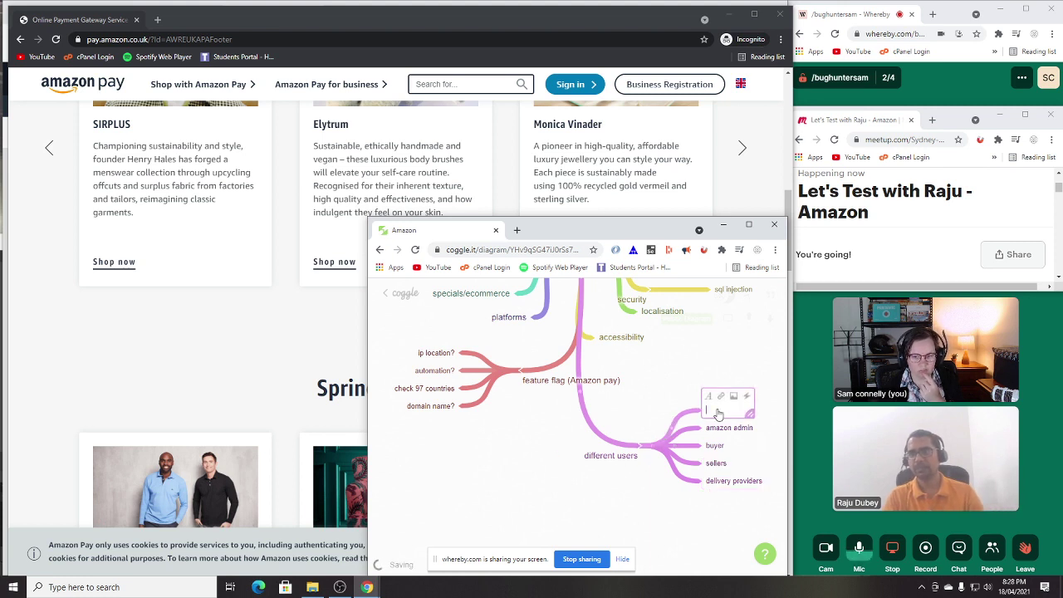
text(wh)
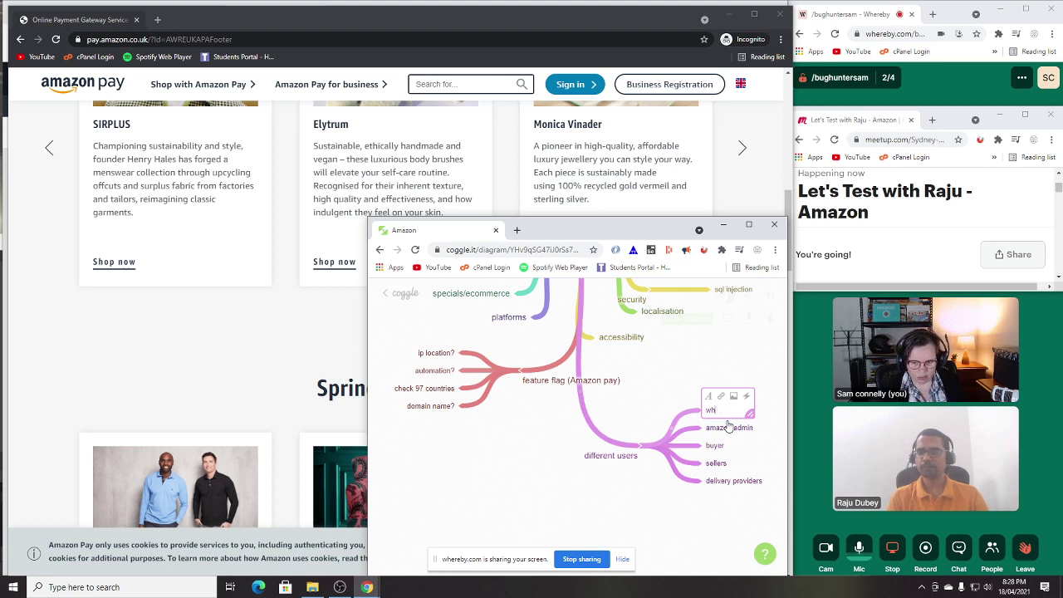
text(arehouse)
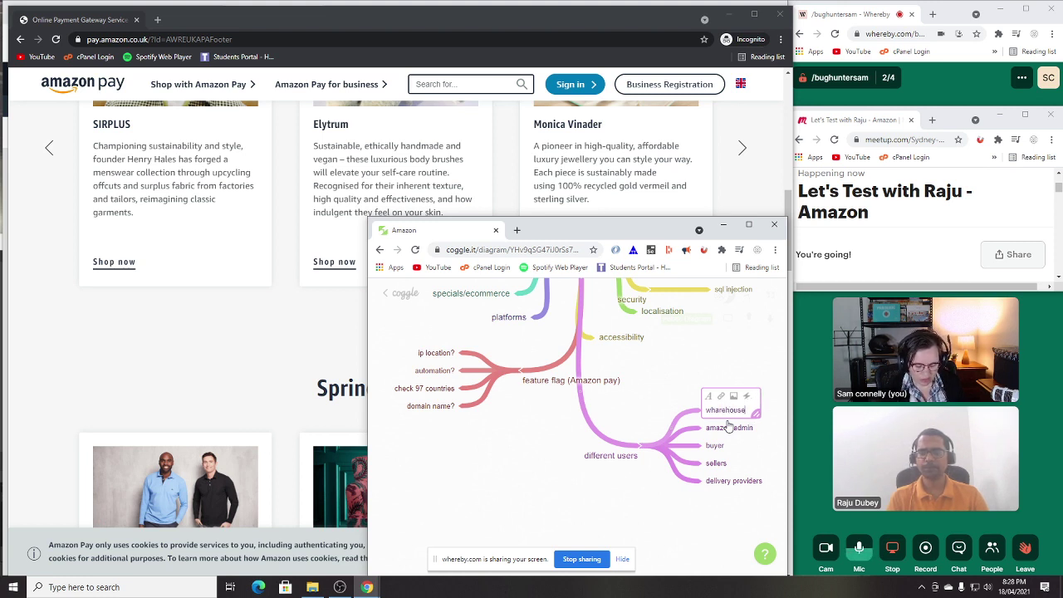
text( supplies)
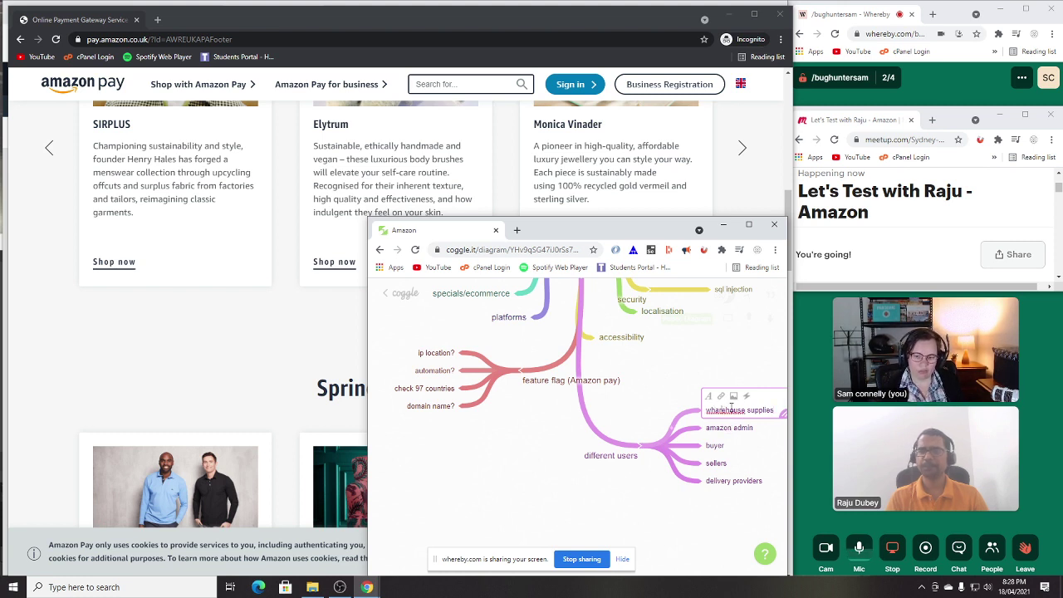
key(BackSpace)
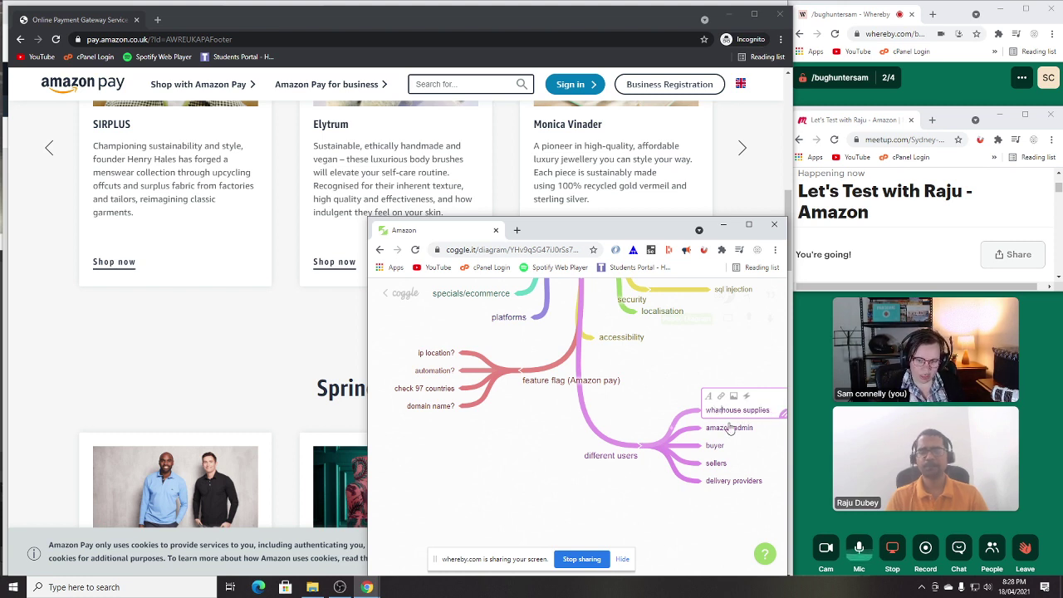
key(BackSpace)
key(BackSpace)
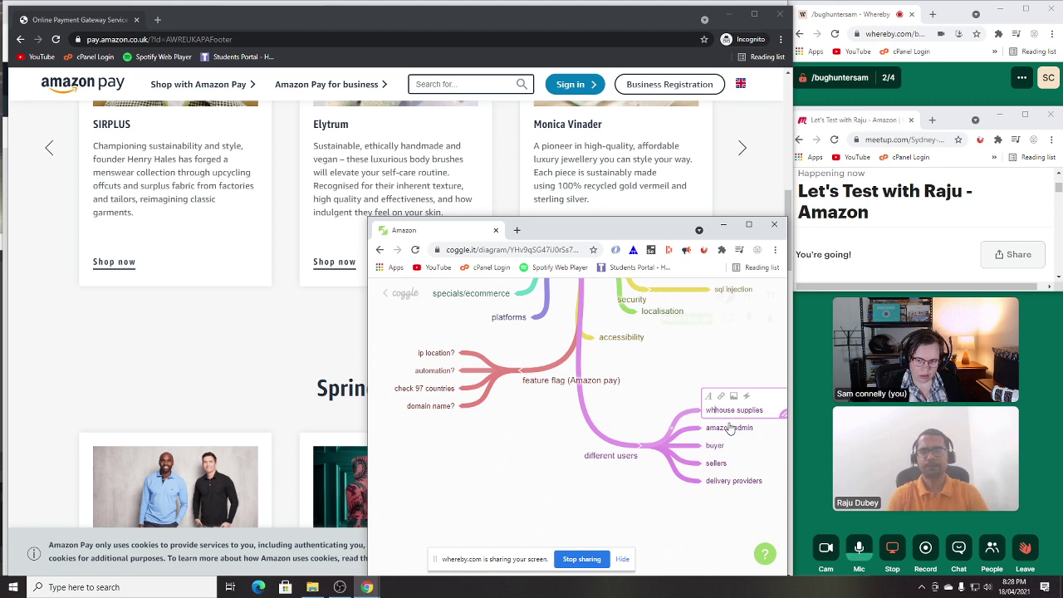
key(BackSpace)
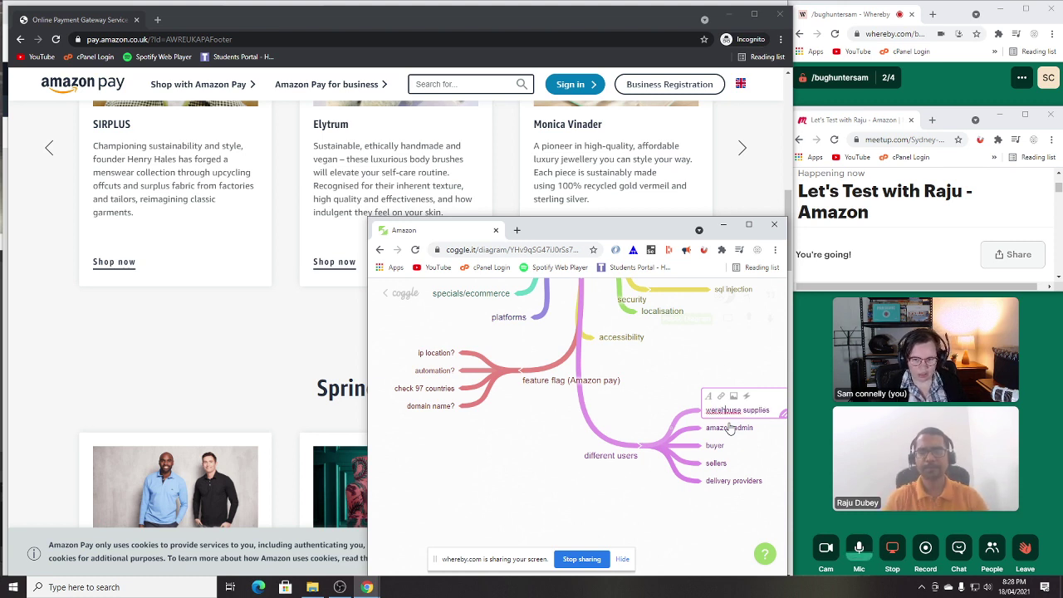
right_click(725, 410)
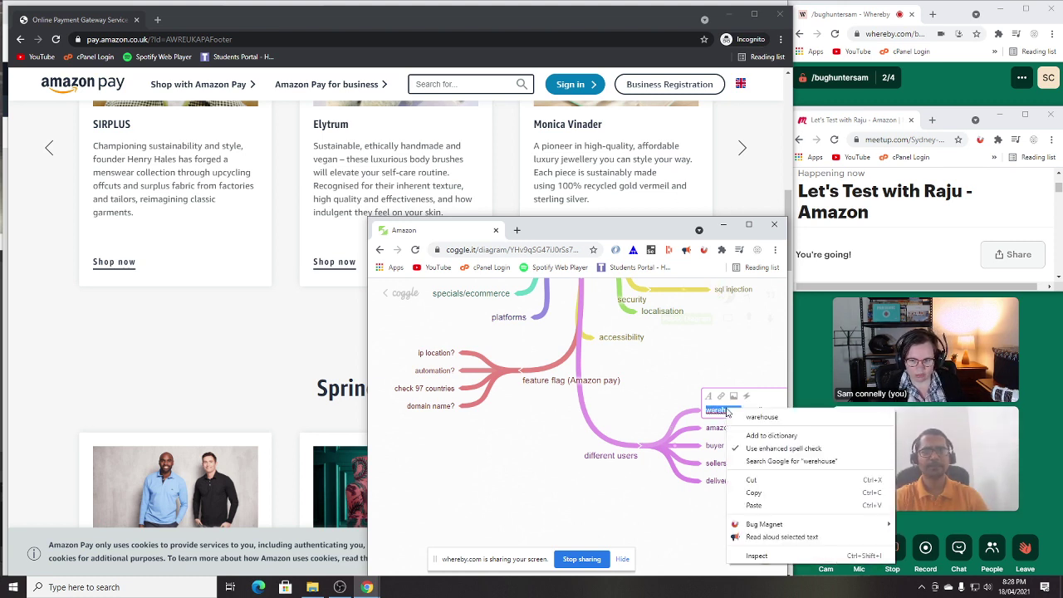
click(761, 417)
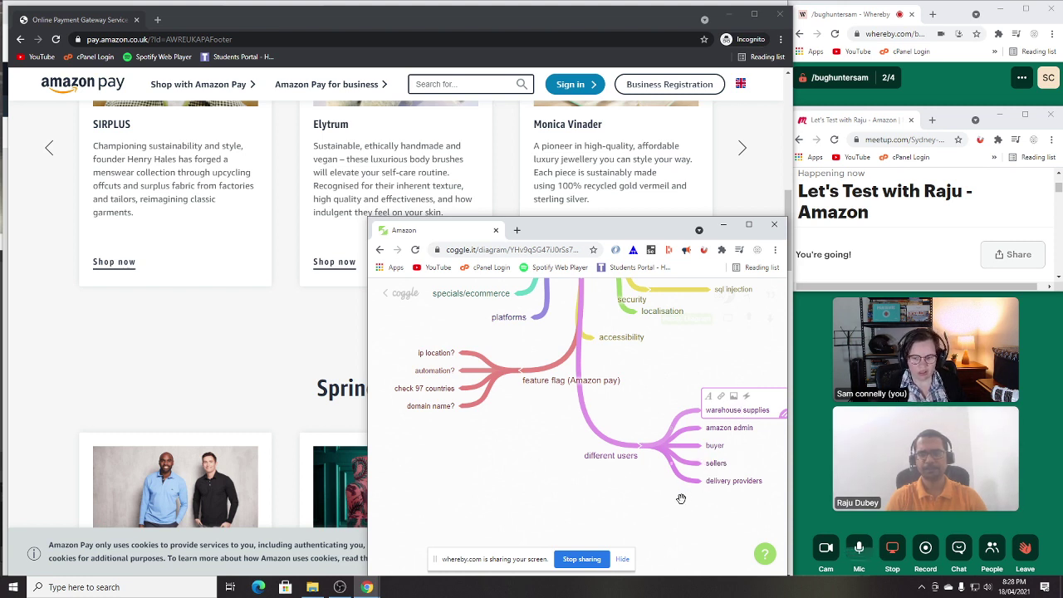
Step: Add a "Government" child branch to different users and return to the UK Amazon Pay window
click(654, 449)
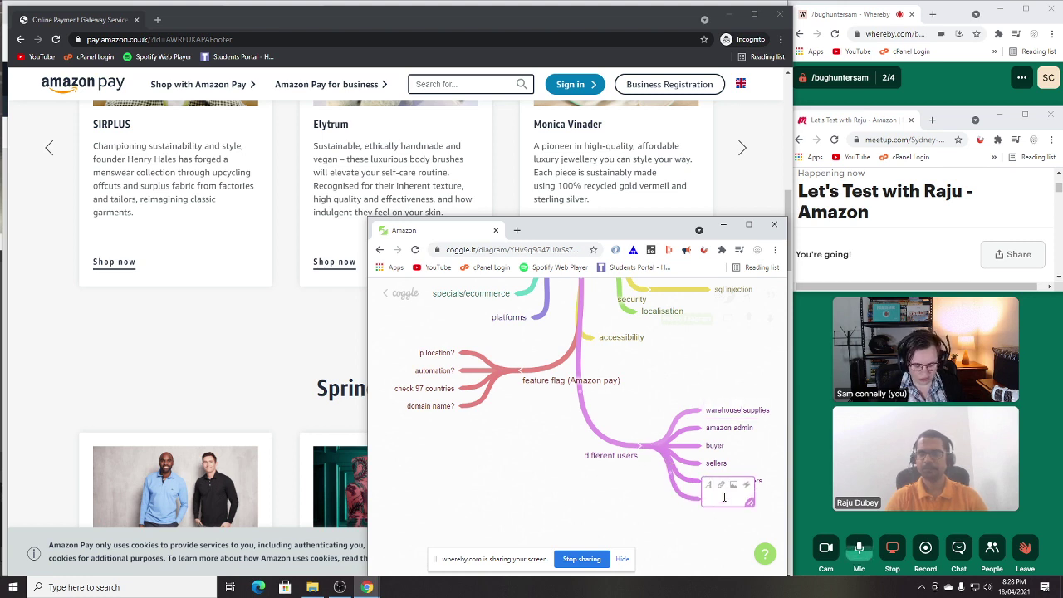
text(Gove)
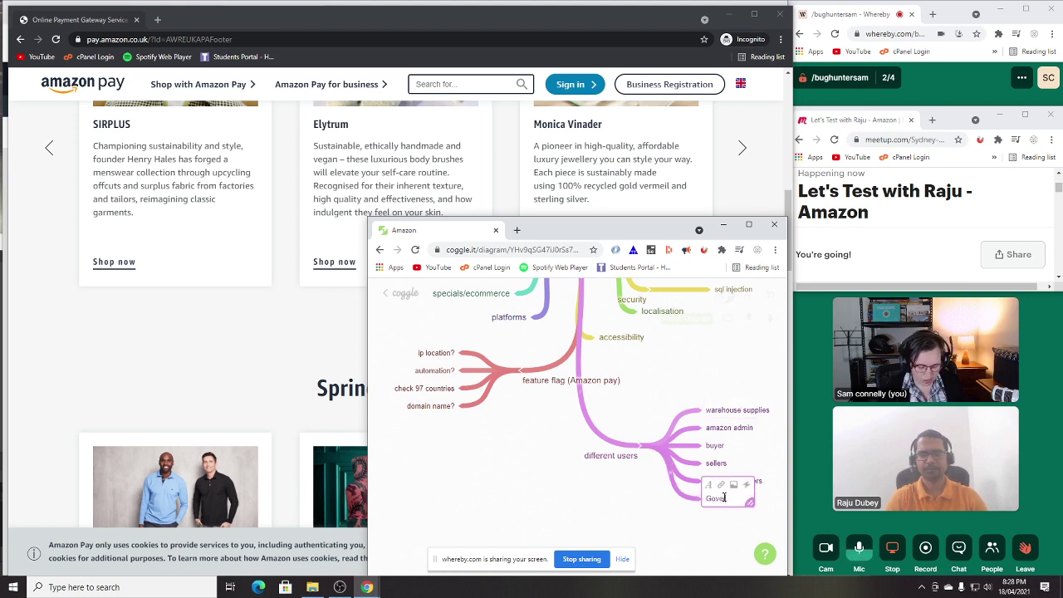
text(rnment)
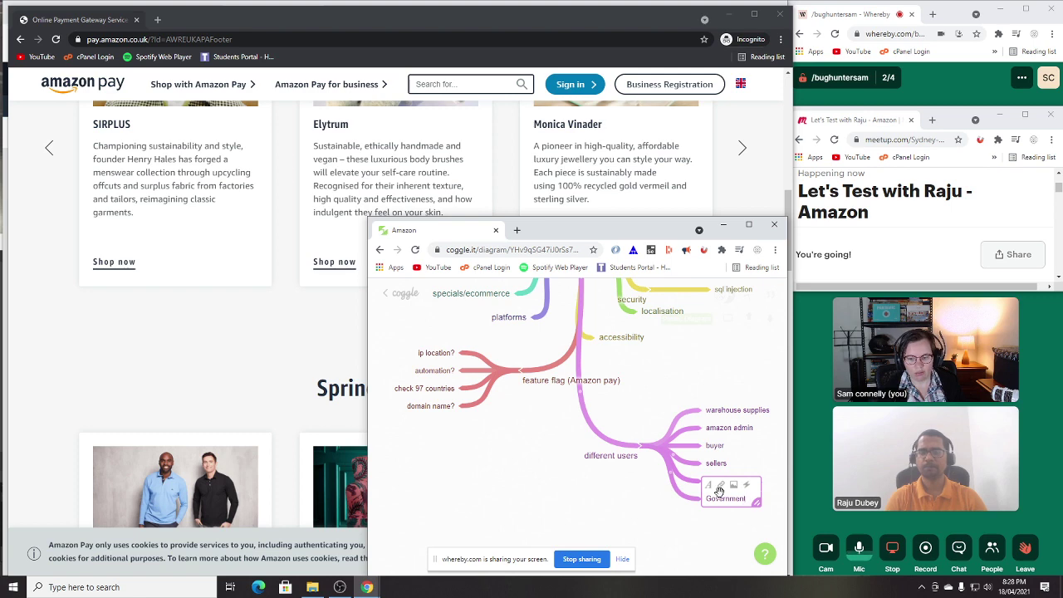
click(113, 381)
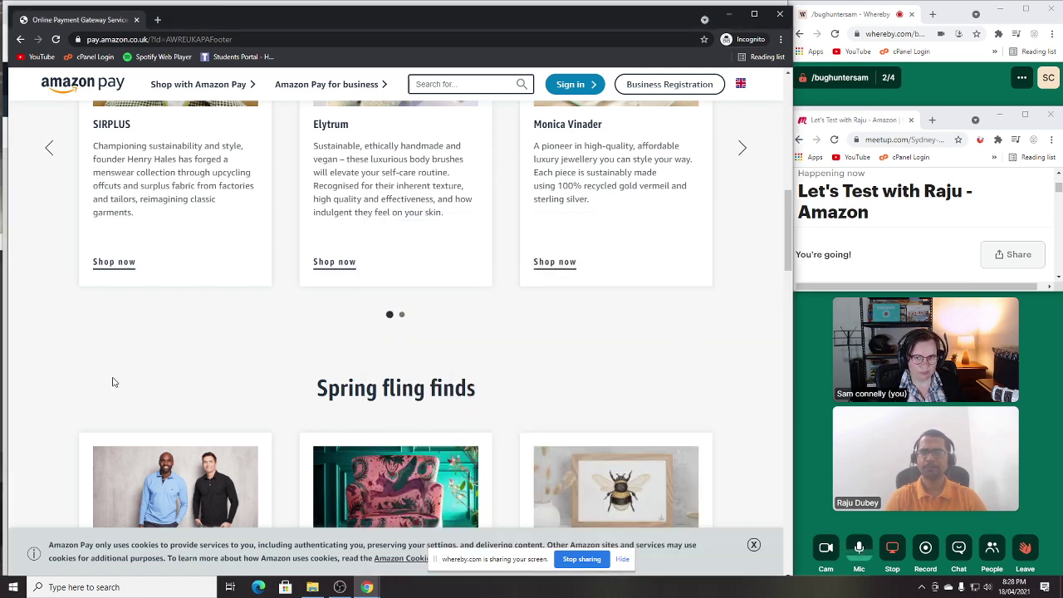
Step: Look through the featured brands and seasonal offers on the UK Amazon Pay page
scroll(724, 333, down, 1)
scroll(731, 332, down, 3)
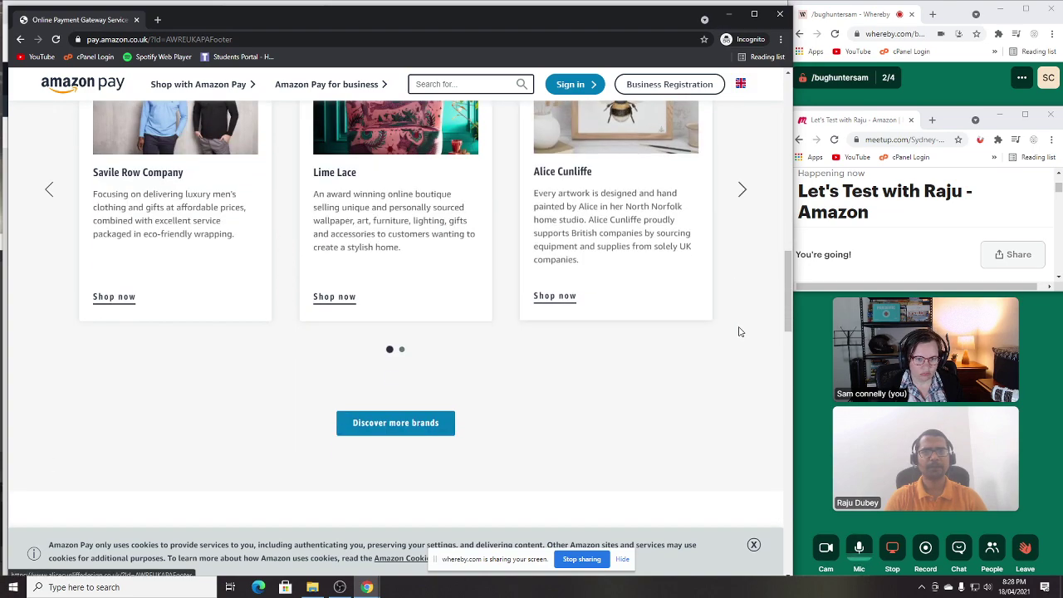
scroll(739, 332, up, 6)
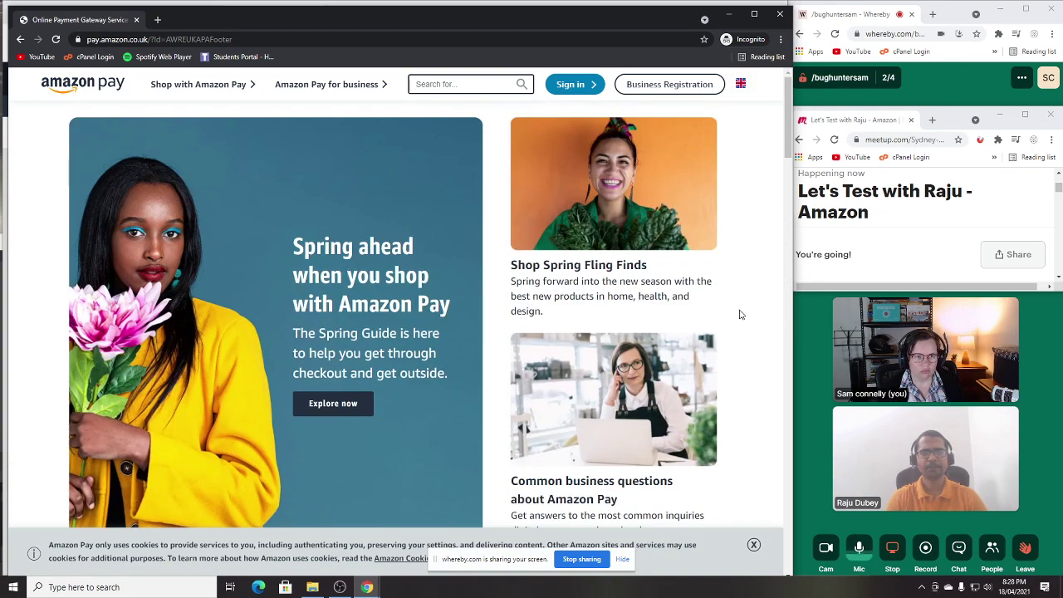
Step: Switch to the Amazon India window and review the services and offers on its Amazon Pay dashboard
click(366, 587)
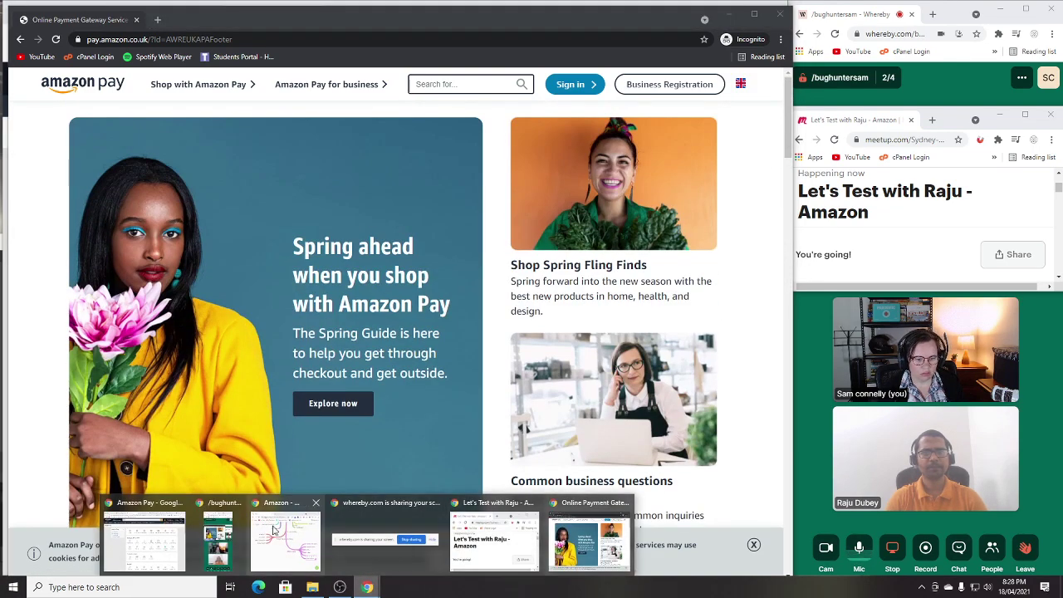
click(129, 542)
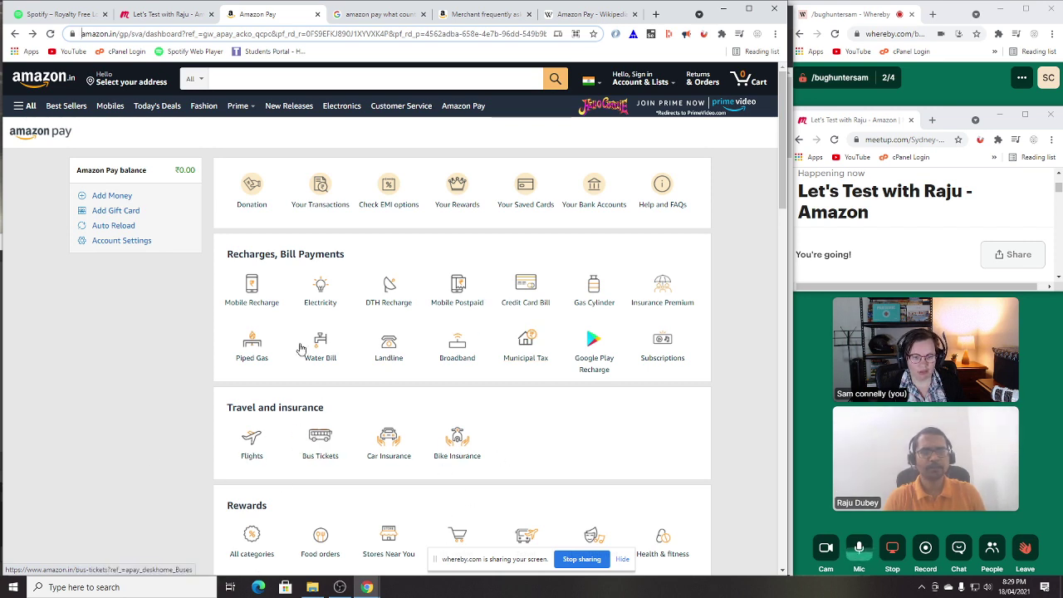
scroll(679, 272, down, 2)
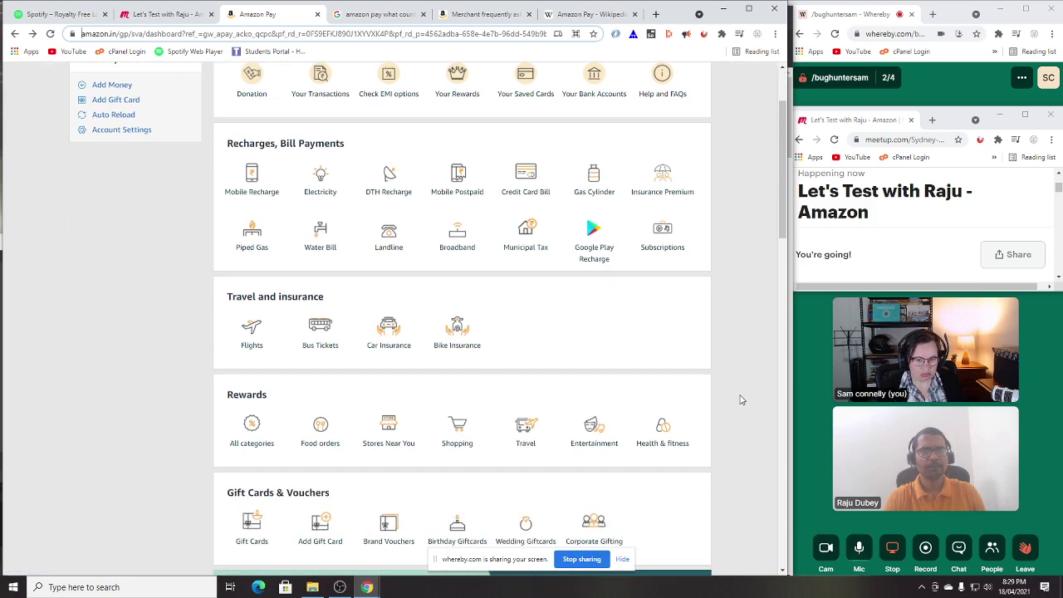
scroll(737, 398, down, 3)
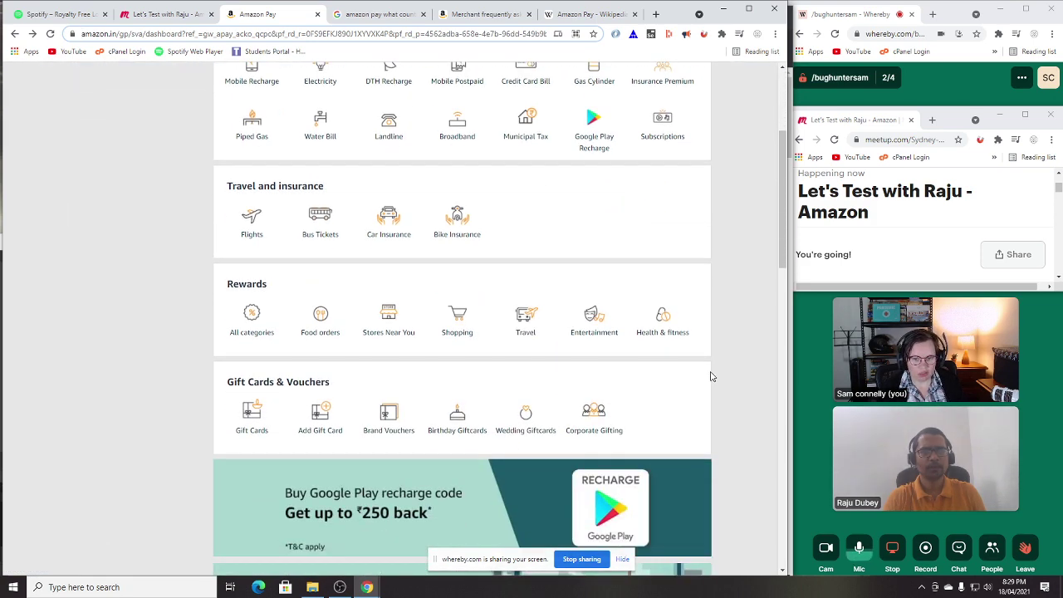
scroll(714, 373, down, 3)
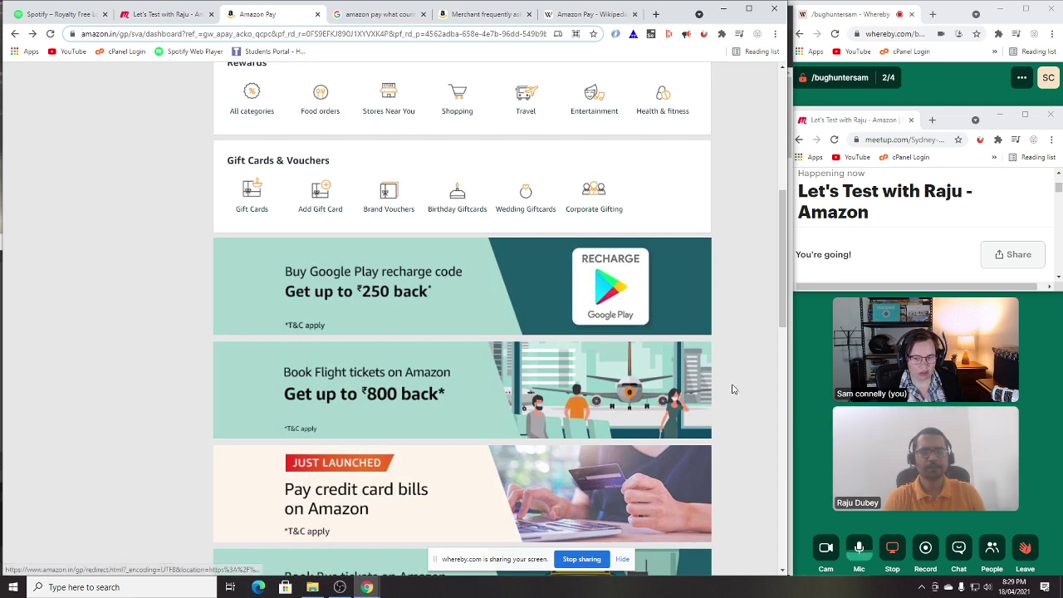
scroll(739, 382, down, 3)
scroll(742, 373, up, 8)
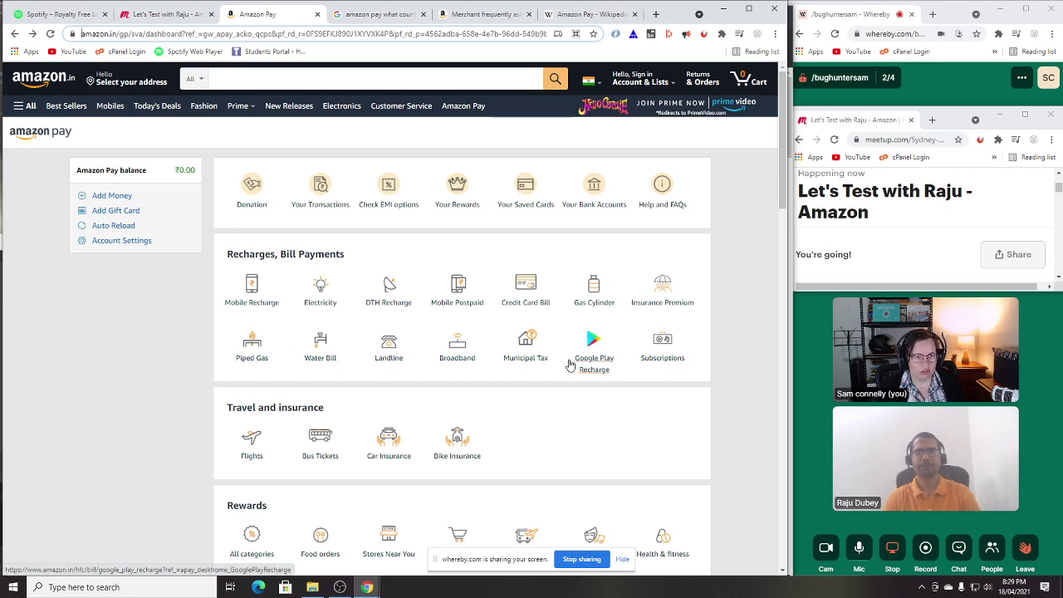
Step: Go to the Amazon India home page and open its Language Settings page
click(30, 83)
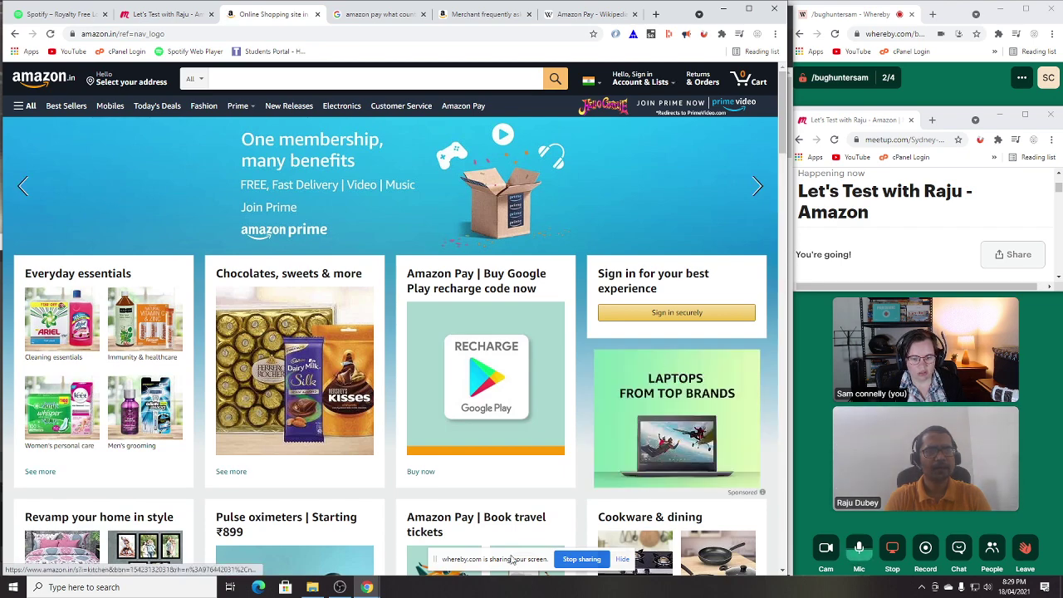
mouse_move(647, 93)
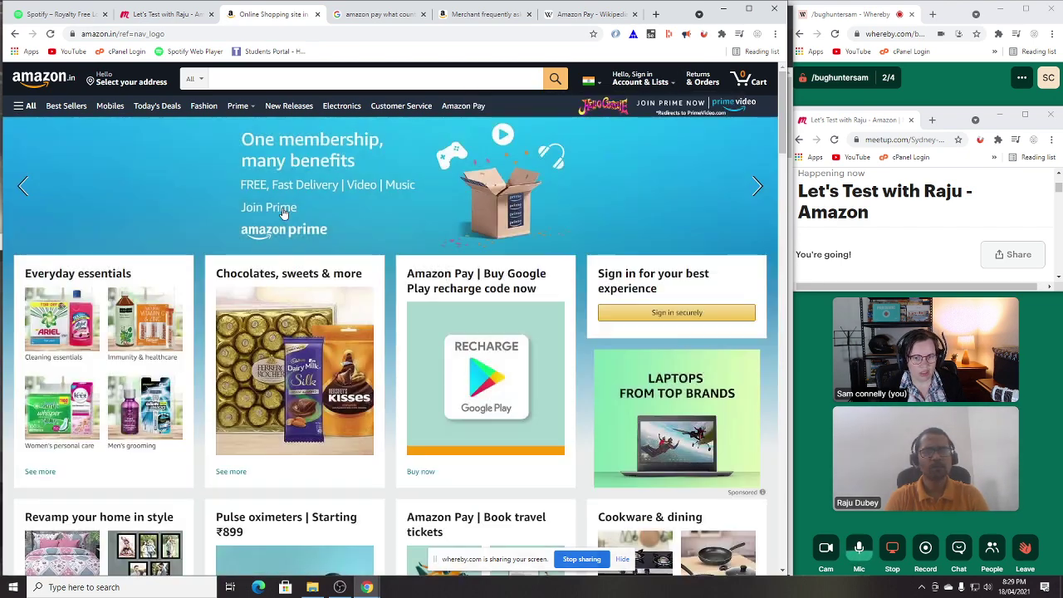
mouse_move(601, 84)
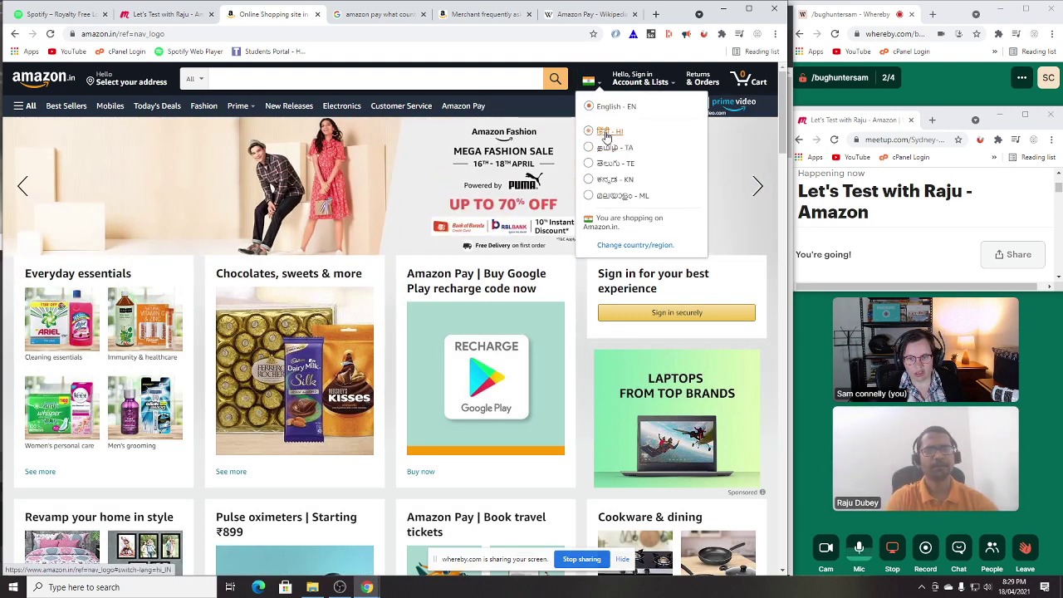
mouse_move(367, 587)
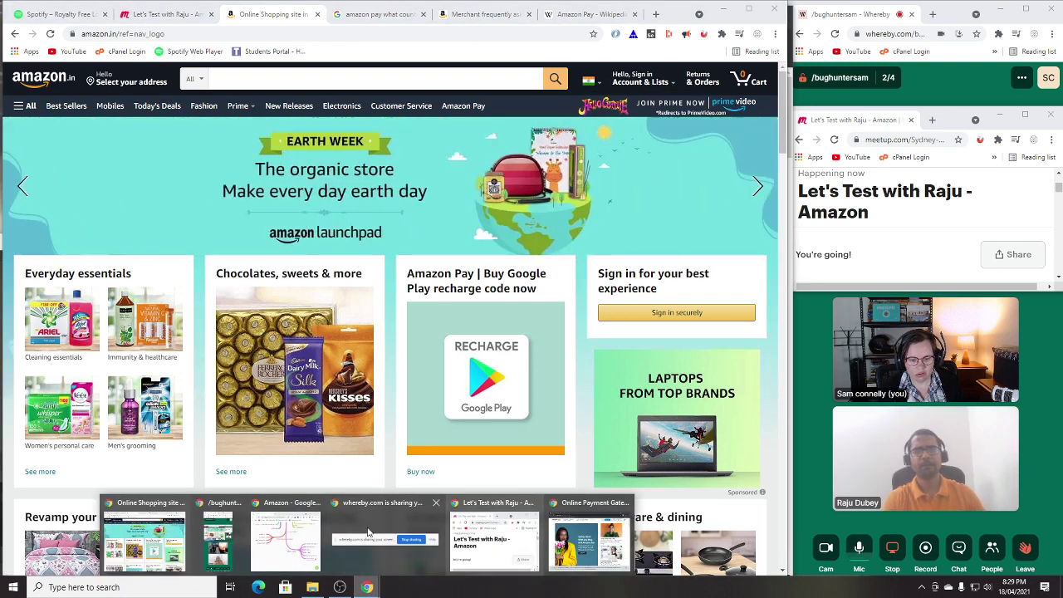
click(599, 80)
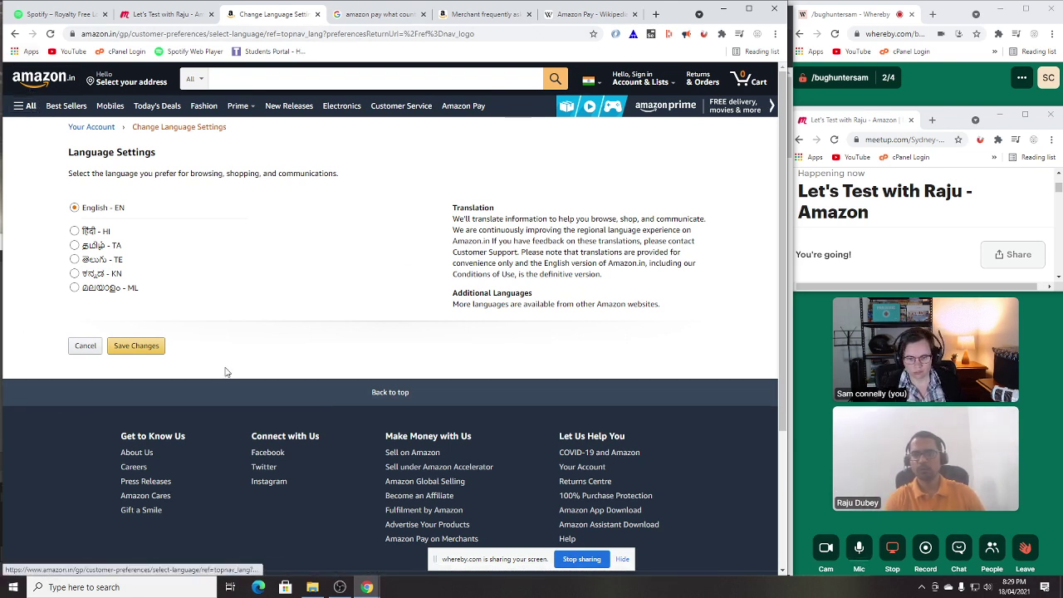
Step: Switch to the Coggle mind map and move the localisation branch into the free space between accessibility and different users
mouse_move(367, 587)
click(386, 531)
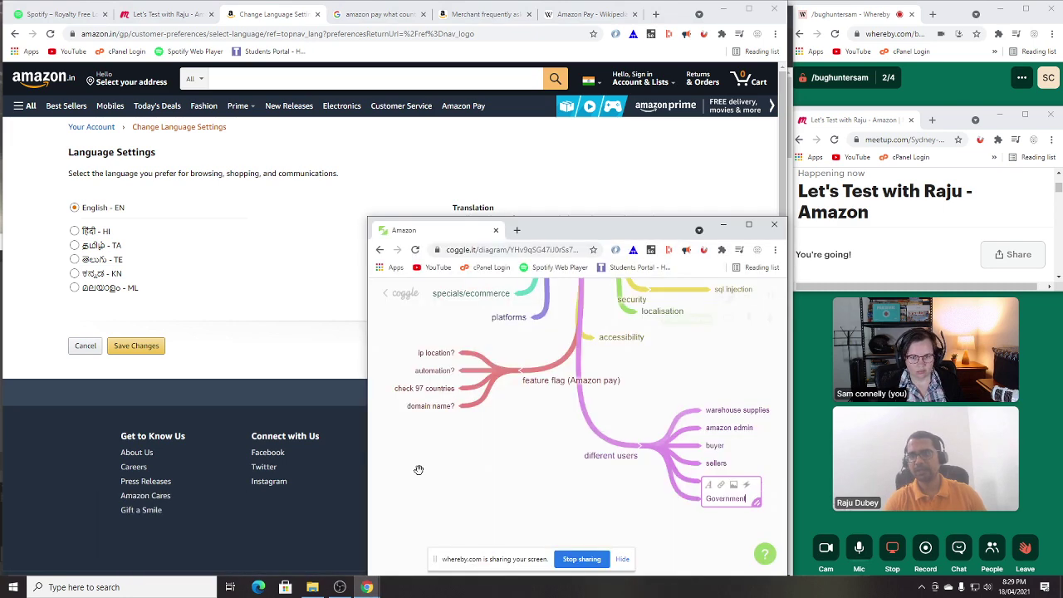
scroll(639, 324, up, 1)
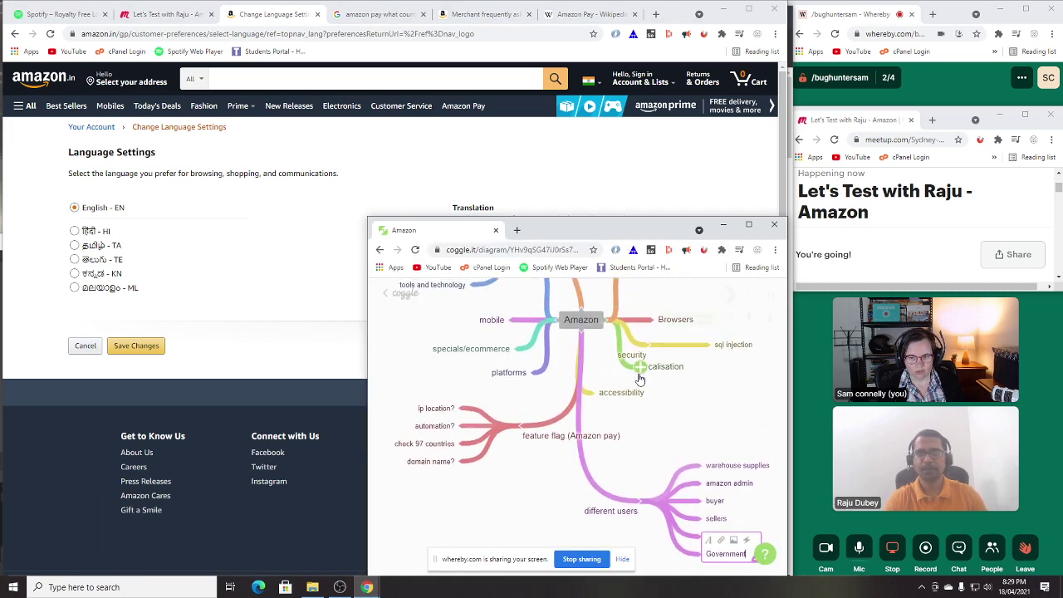
drag(639, 377, 686, 415)
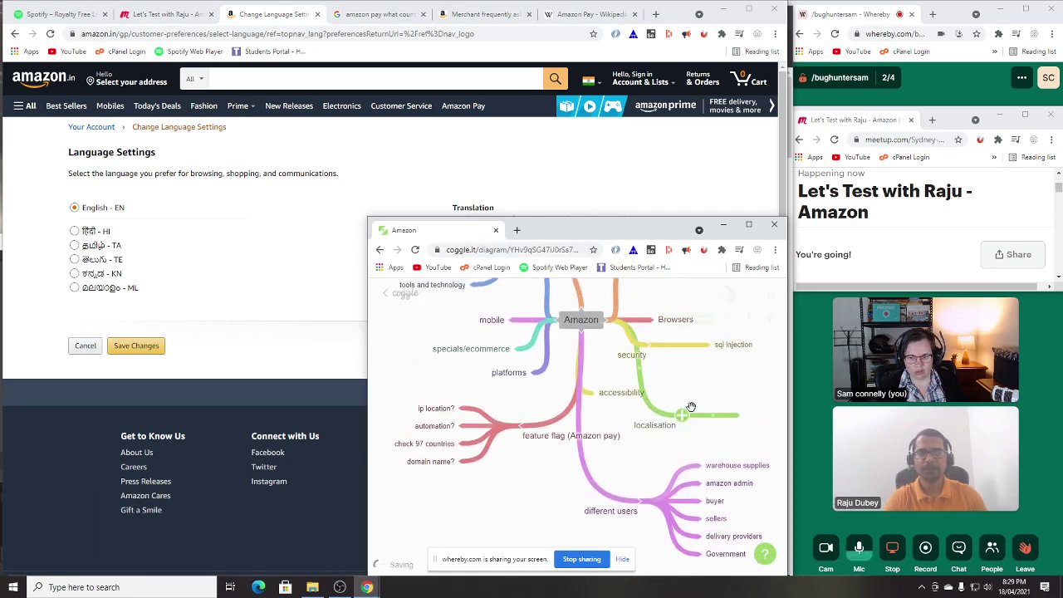
Step: Add the child branches "language" and "price" to the localisation branch
click(682, 415)
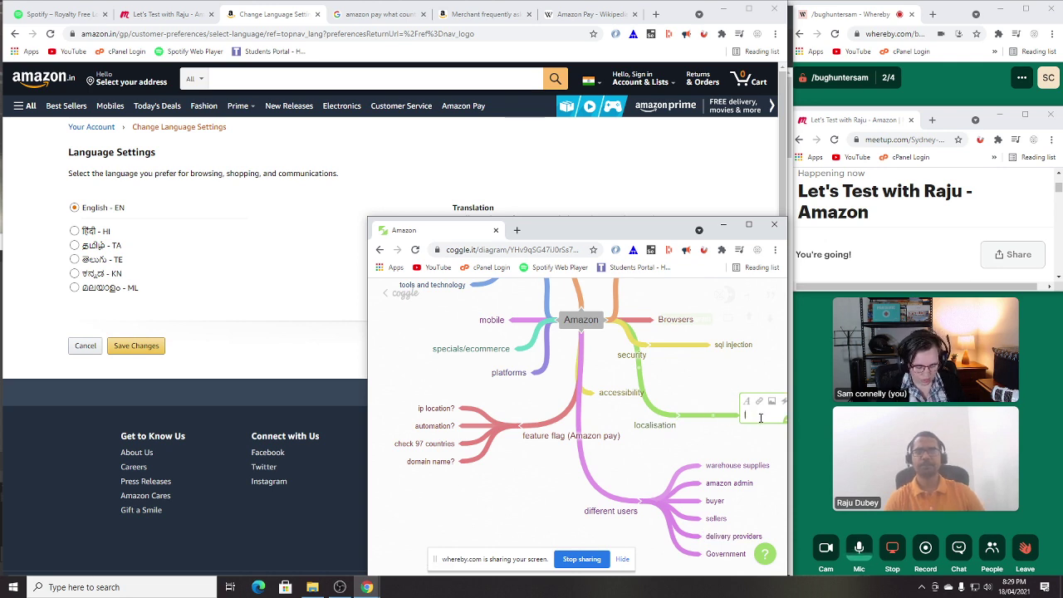
text(language)
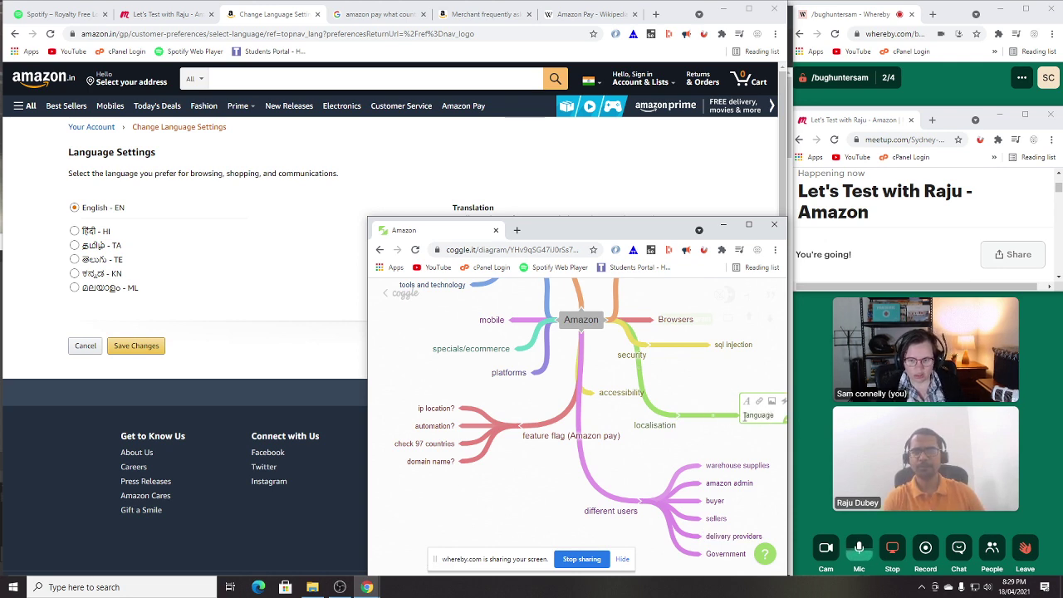
key(Return)
text(pl)
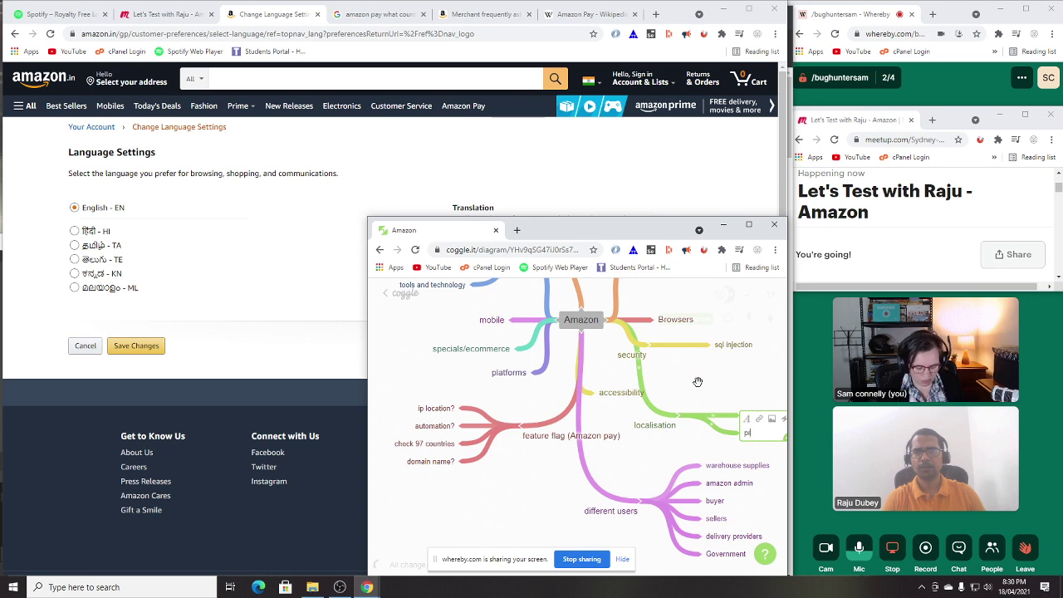
text(ice)
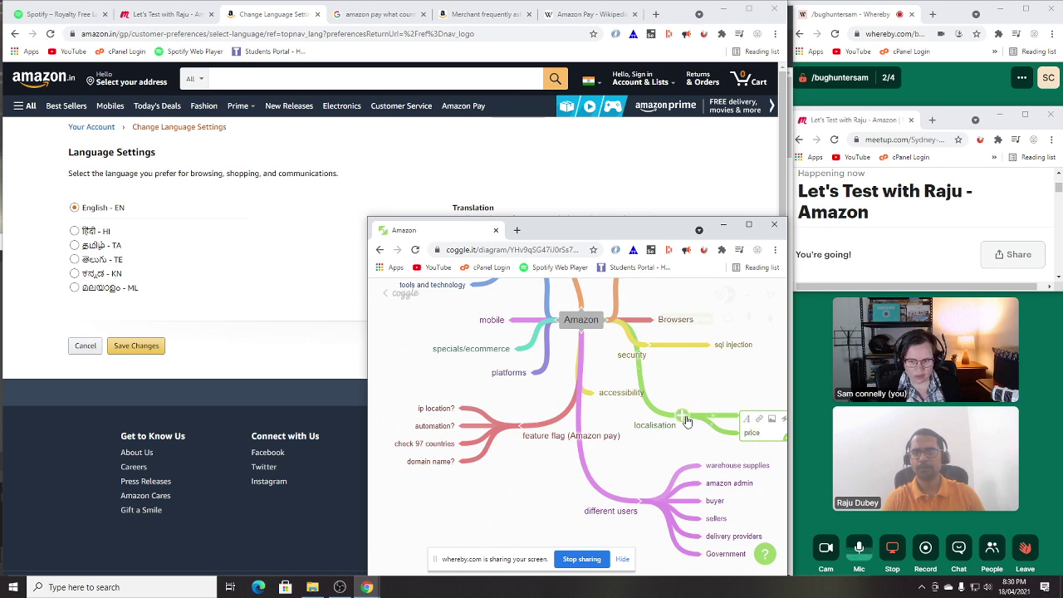
Step: Add the child branches "delivery" and "timezone" to the localisation branch
click(684, 420)
text(delivery)
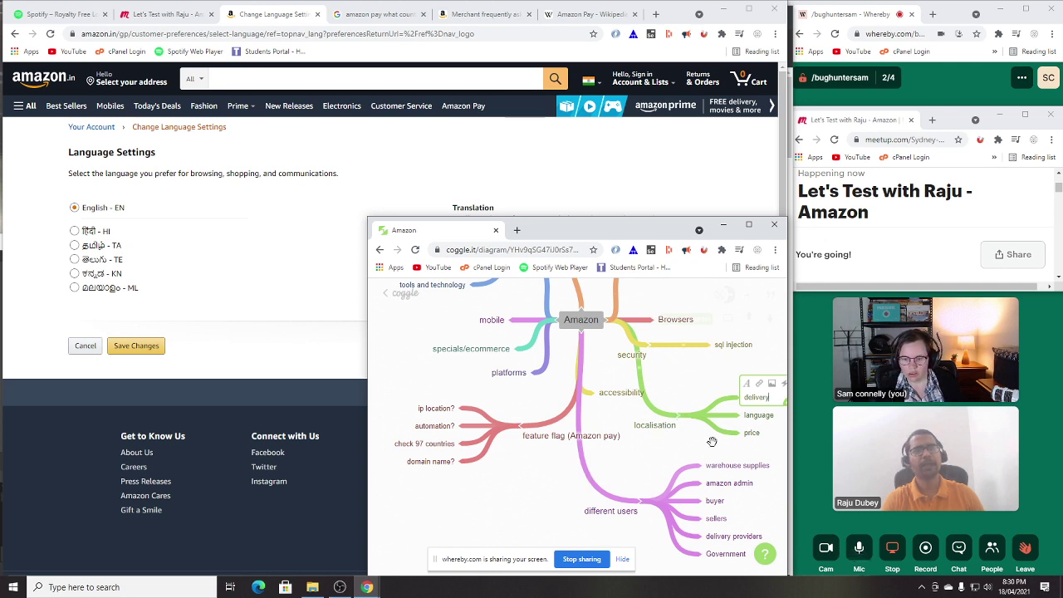
click(679, 417)
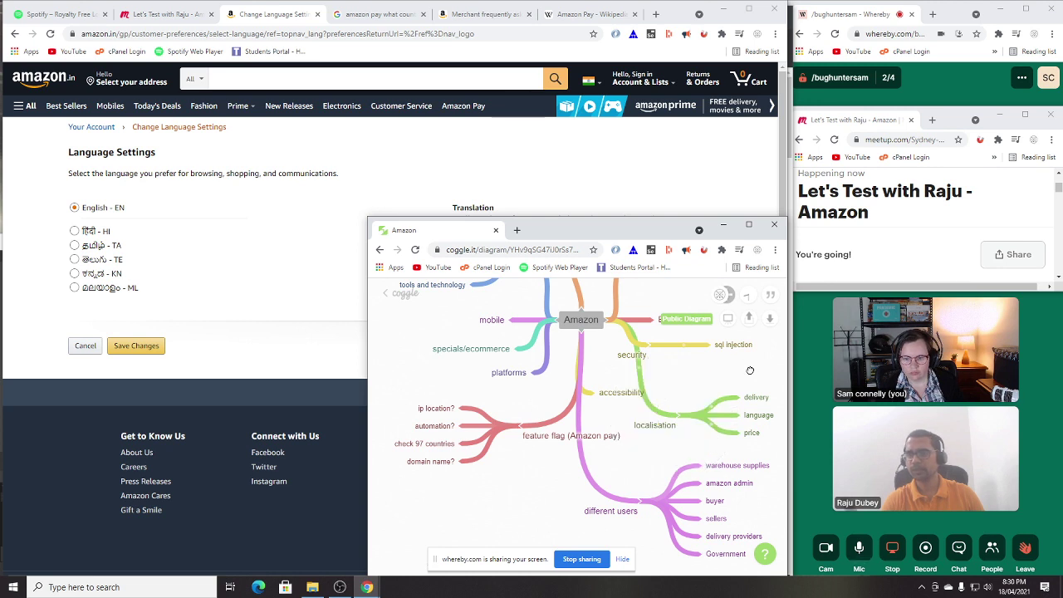
click(682, 417)
text(t)
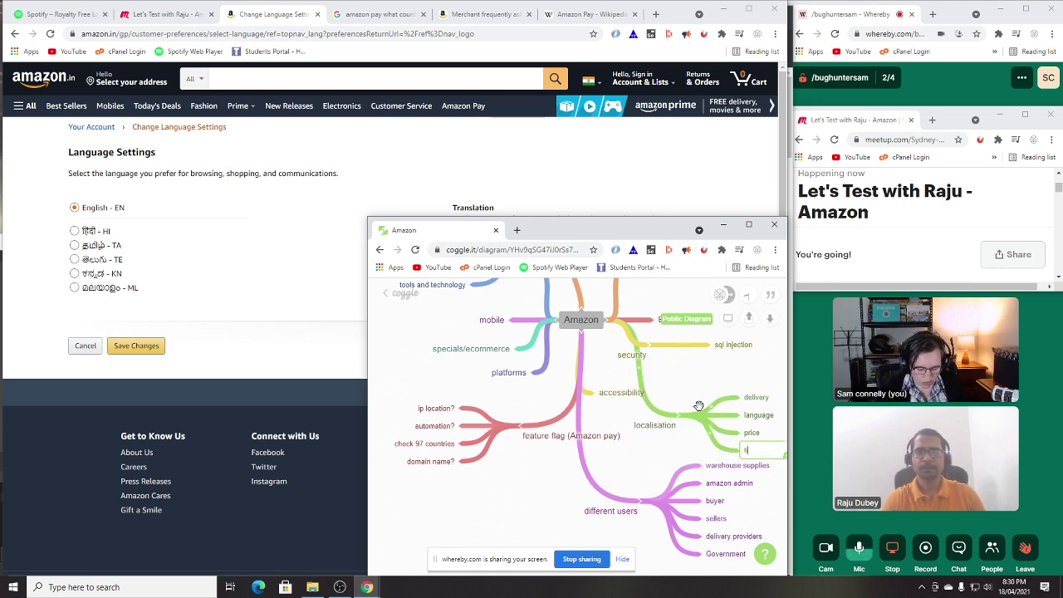
text(imezone)
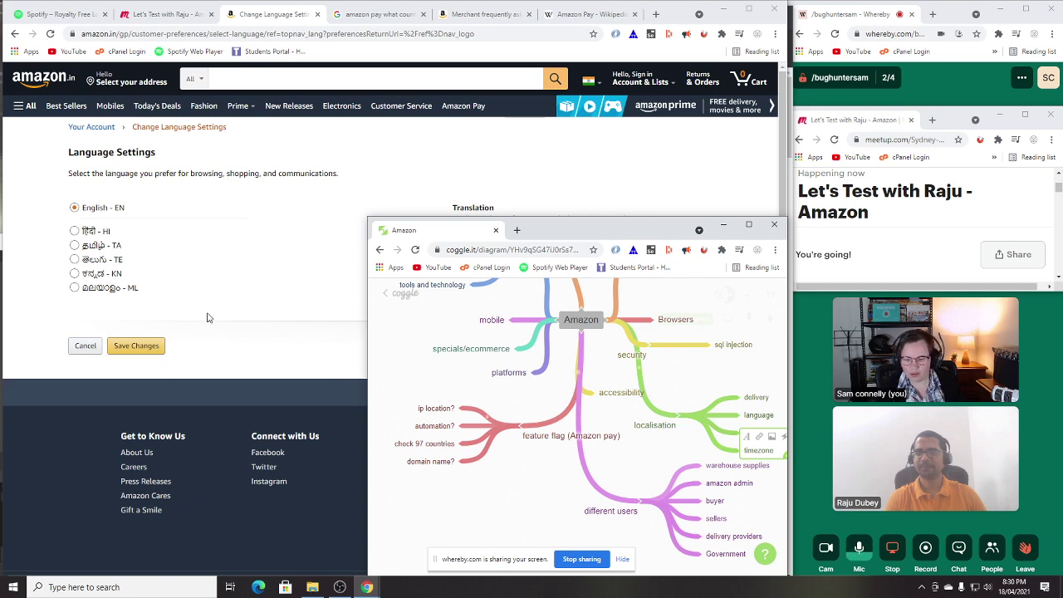
Step: Return to Amazon India's Language Settings and alternate between Hindi and English without saving, checking which page text gets translated
click(59, 267)
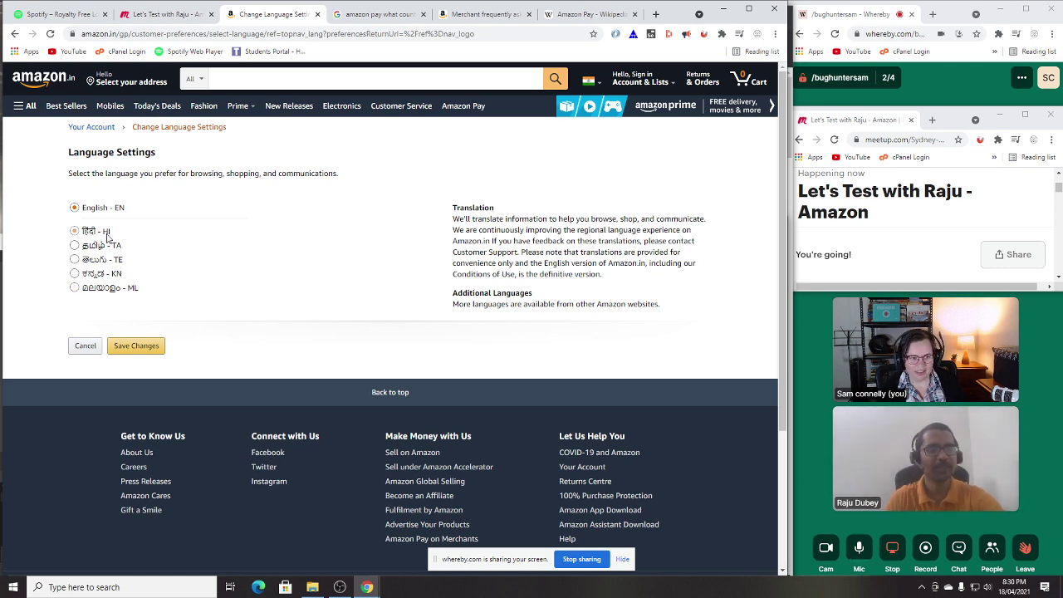
click(75, 231)
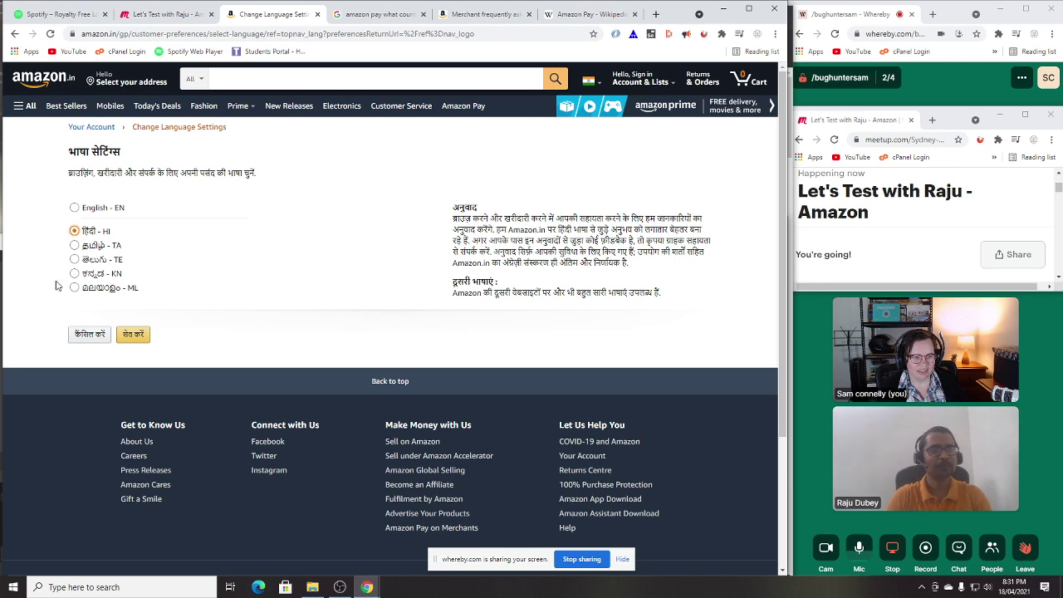
click(75, 207)
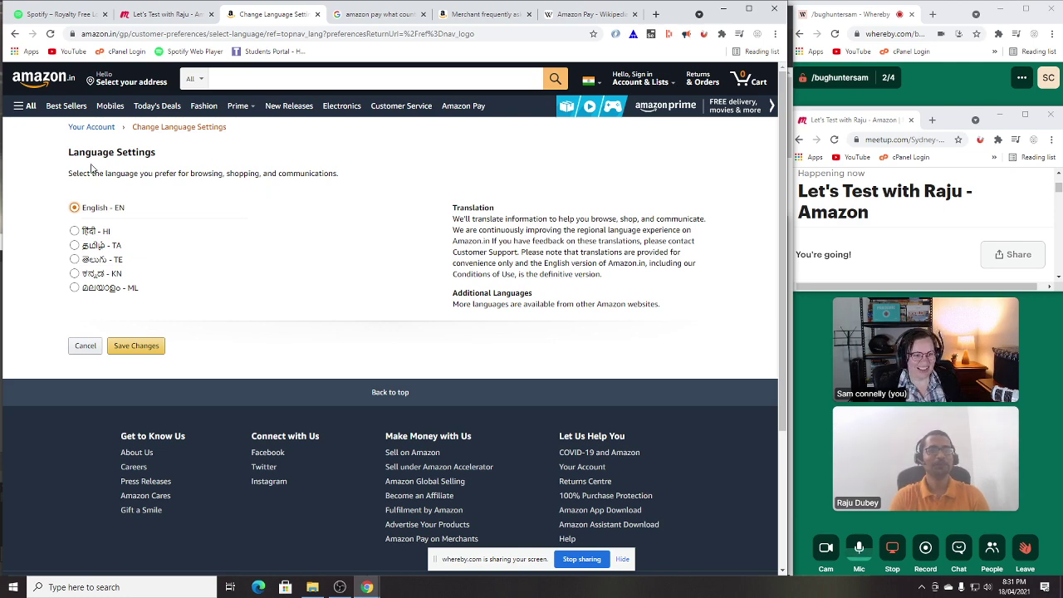
click(74, 231)
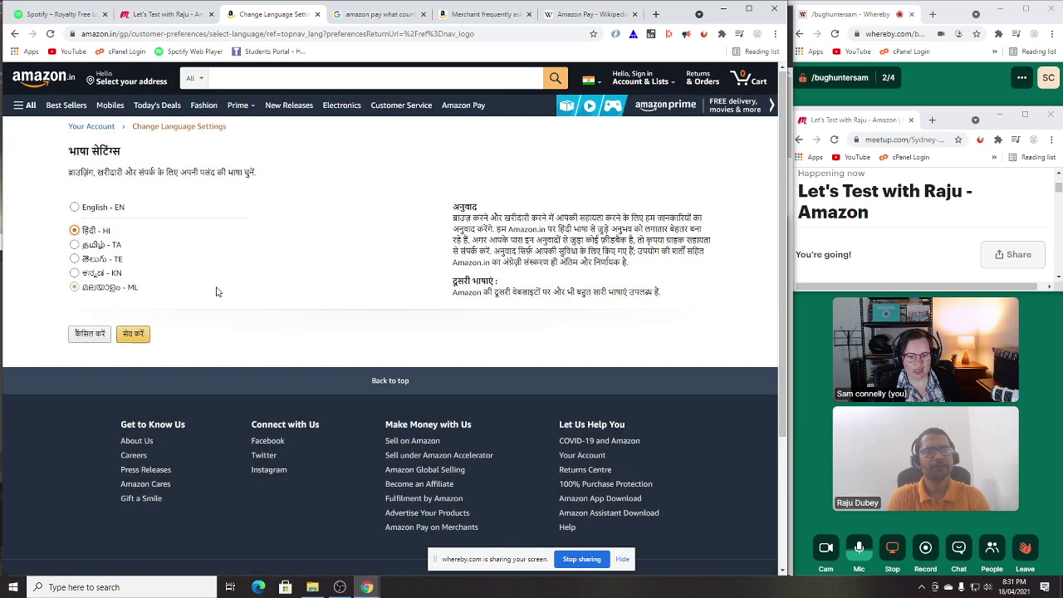
scroll(215, 291, down, 1)
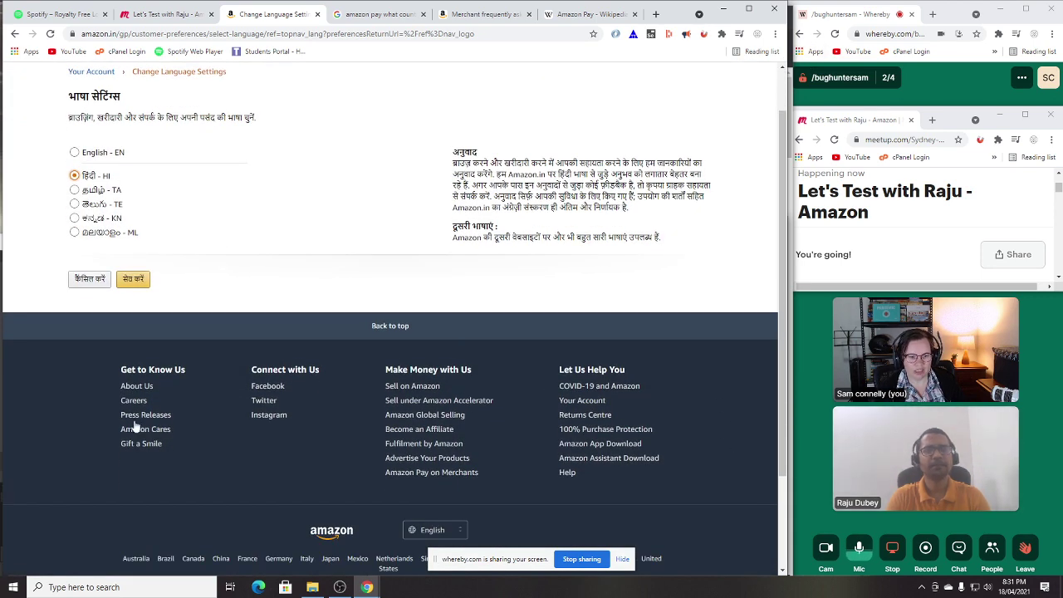
scroll(132, 426, up, 1)
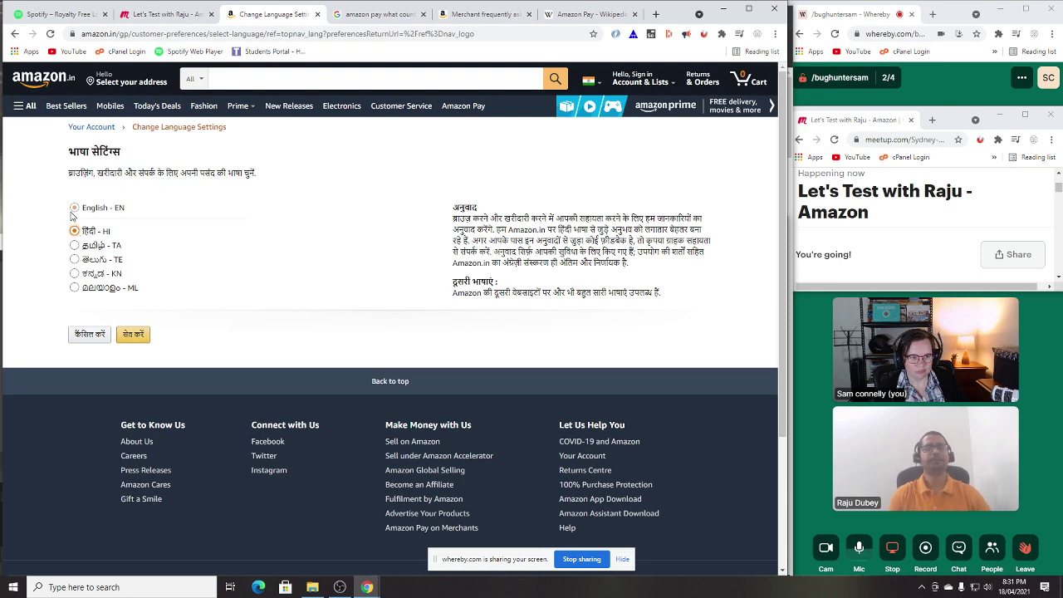
click(74, 209)
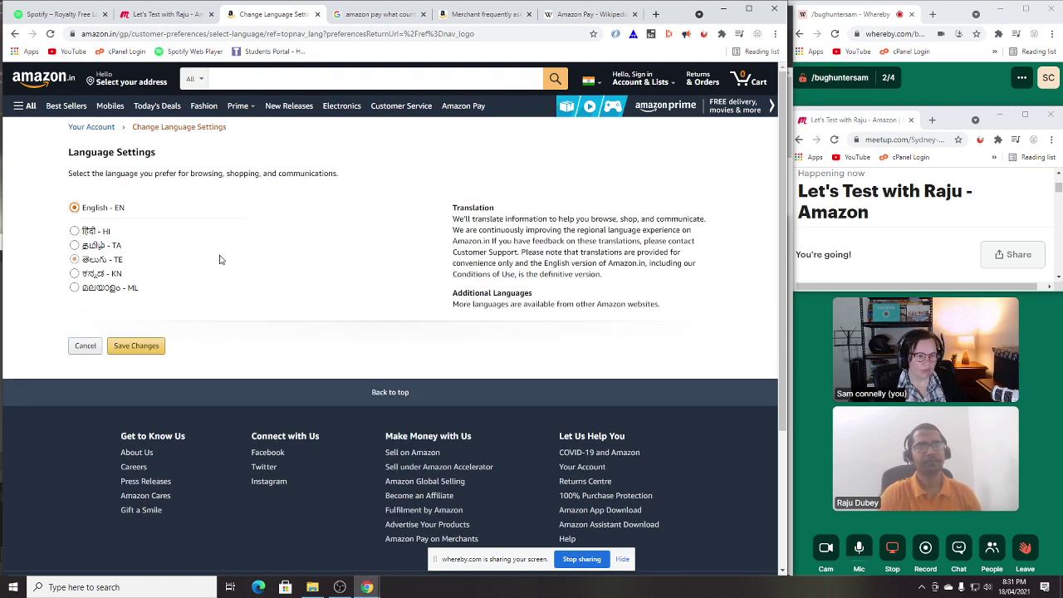
Step: Set the Amazon India site language to Hindi through the footer's language selector and save the change
scroll(359, 229, down, 3)
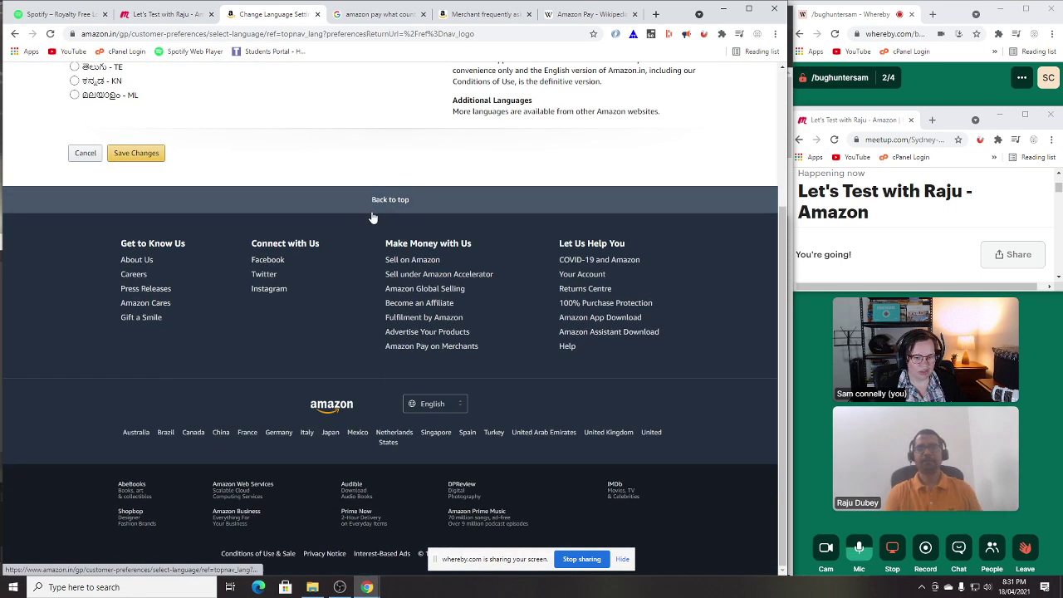
click(441, 405)
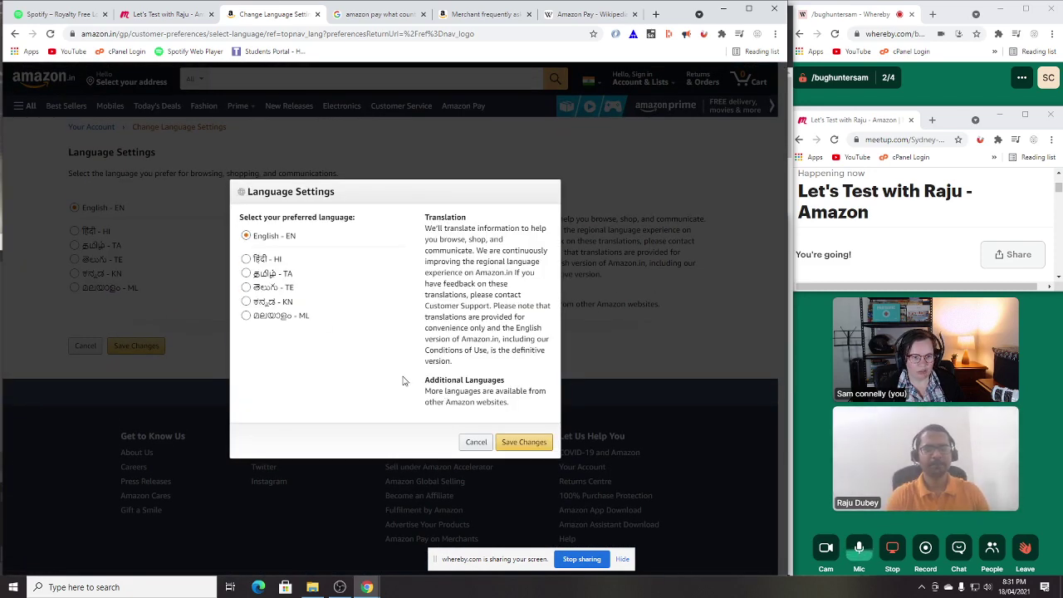
click(247, 259)
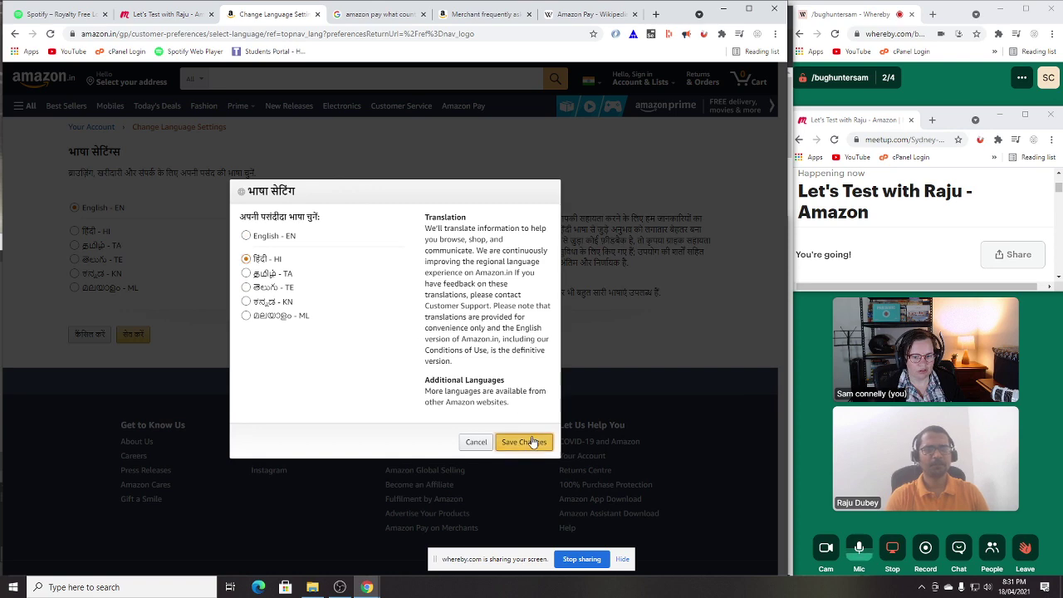
click(530, 442)
scroll(493, 290, down, 2)
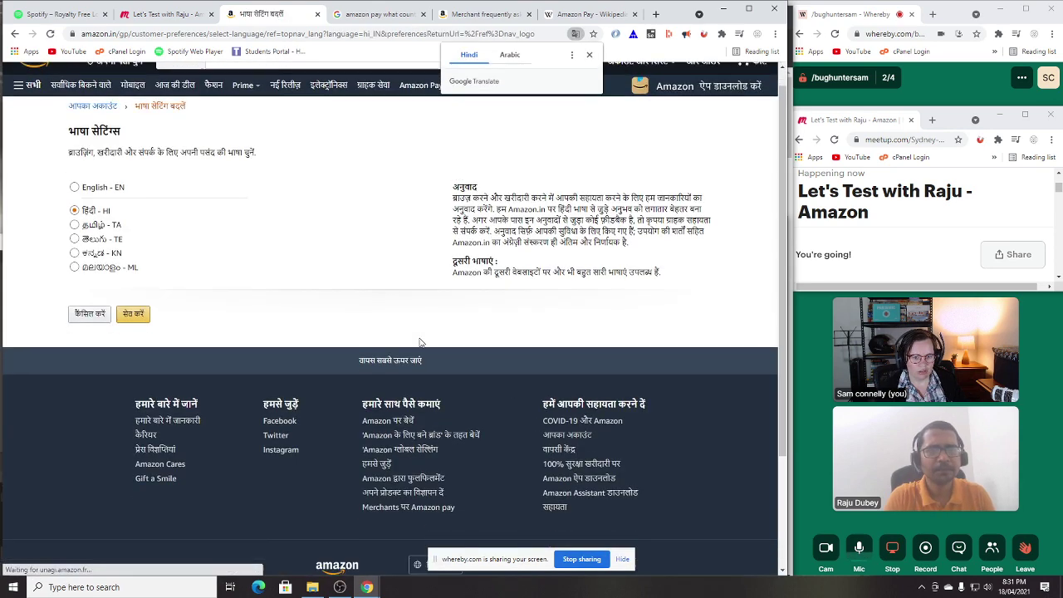
Step: Check the footer's language options on the Hindi version of the page and dismiss the Google Translate popup
scroll(493, 291, down, 1)
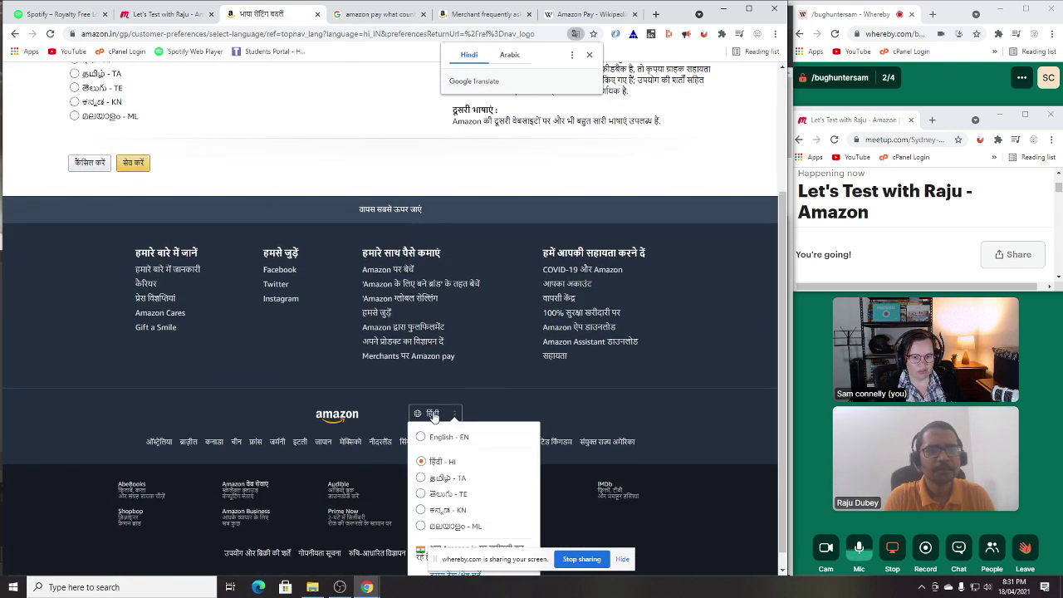
mouse_move(448, 415)
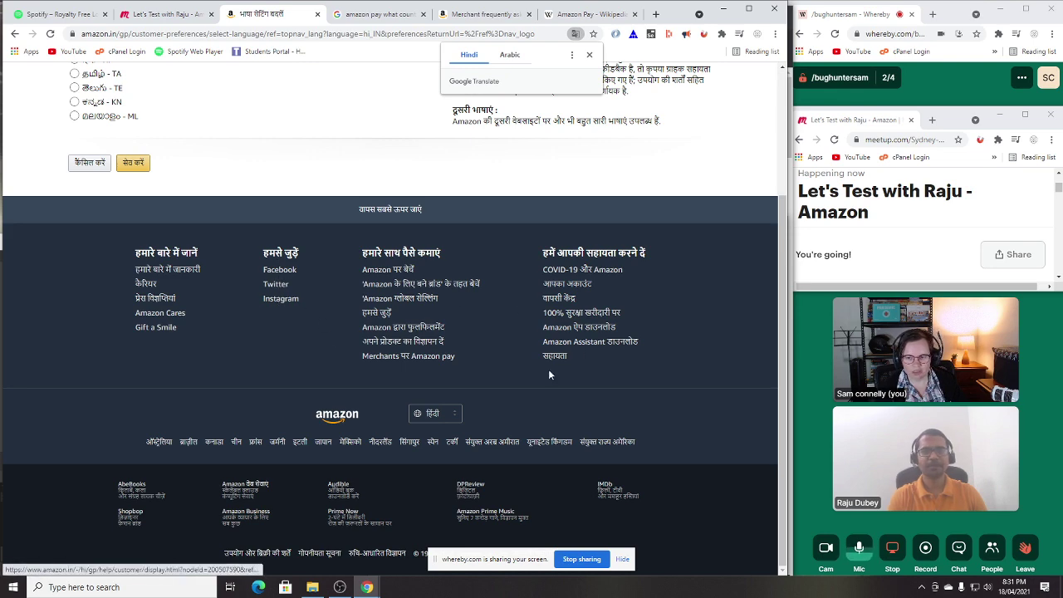
scroll(338, 315, up, 3)
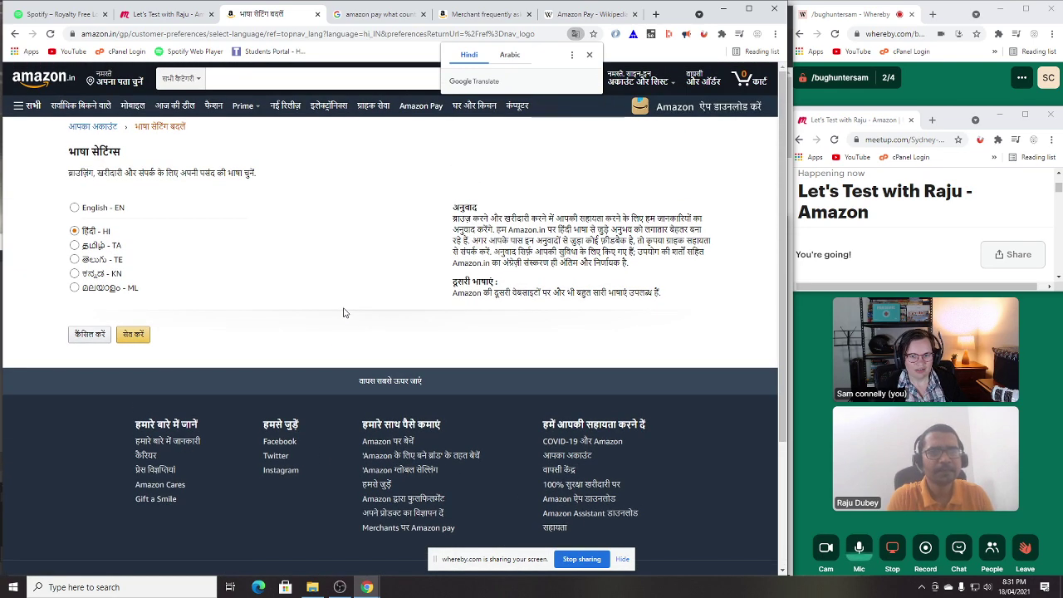
click(589, 55)
Step: Set the Amazon India site language to English through the footer's language selector, save it, and return to the homepage
scroll(344, 294, down, 3)
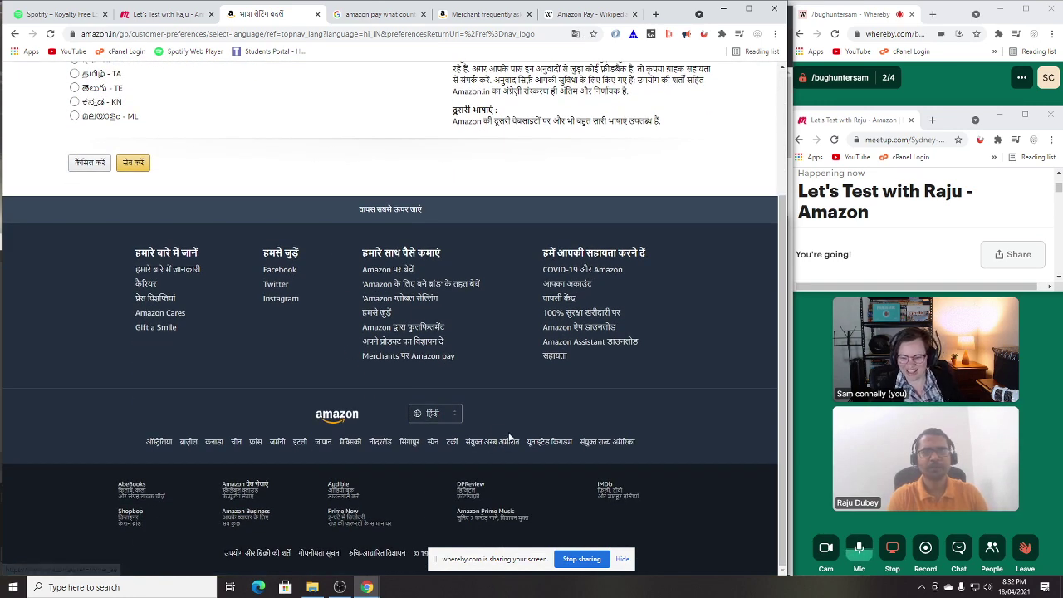
click(447, 413)
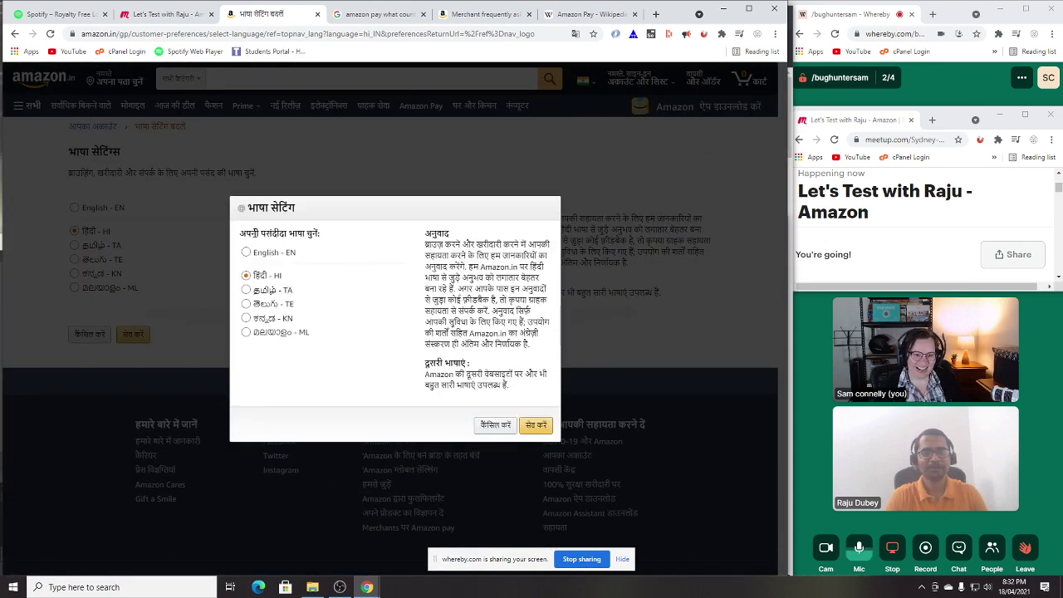
click(245, 252)
click(535, 425)
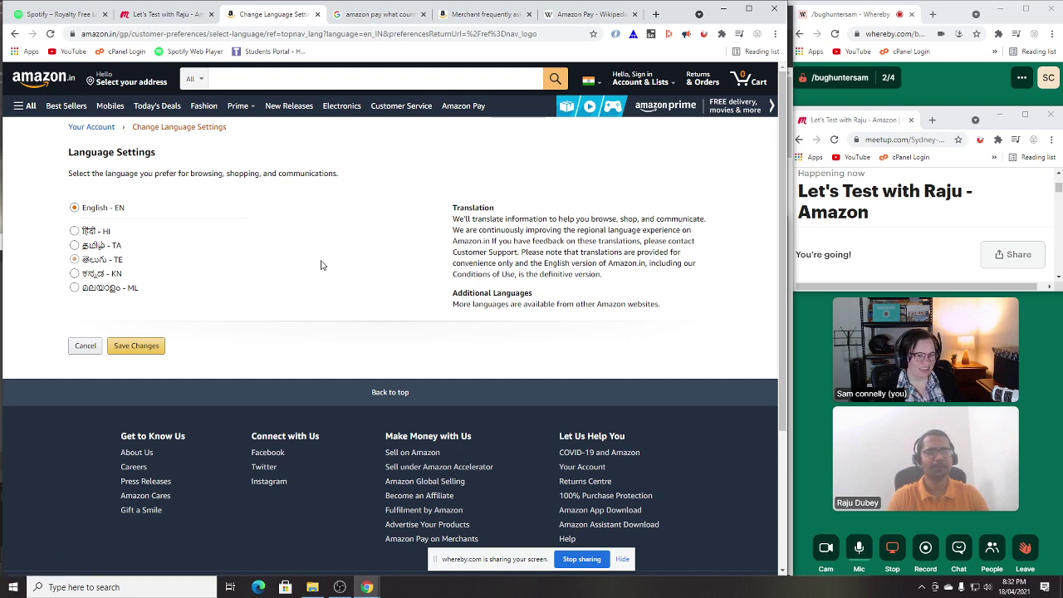
click(36, 86)
Step: Switch to the Coggle mind map, move the specials/ecommerce branch outward, and add the child branch "unit level" to it
mouse_move(368, 587)
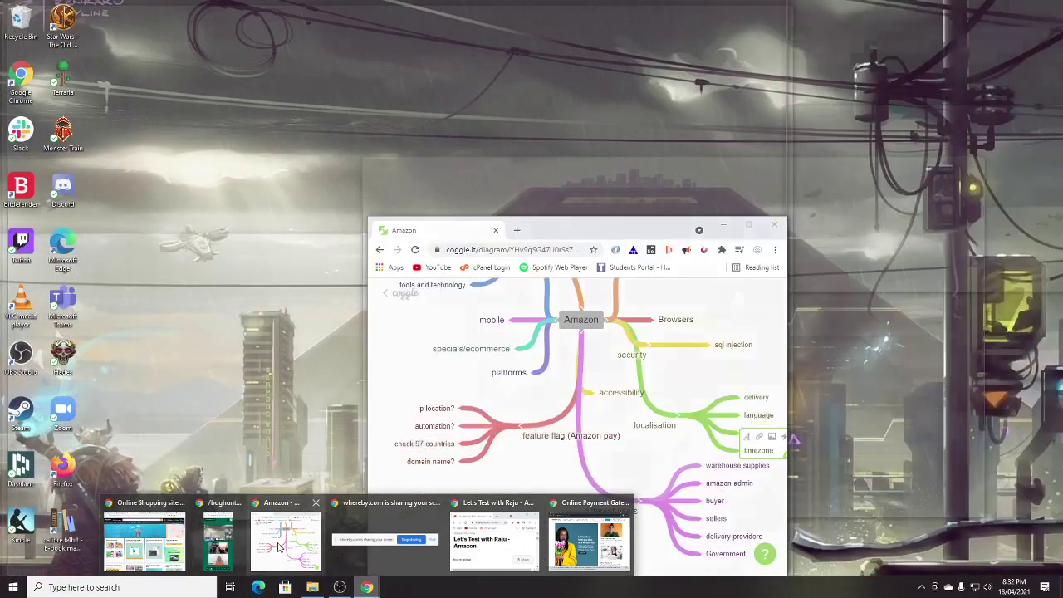
click(279, 546)
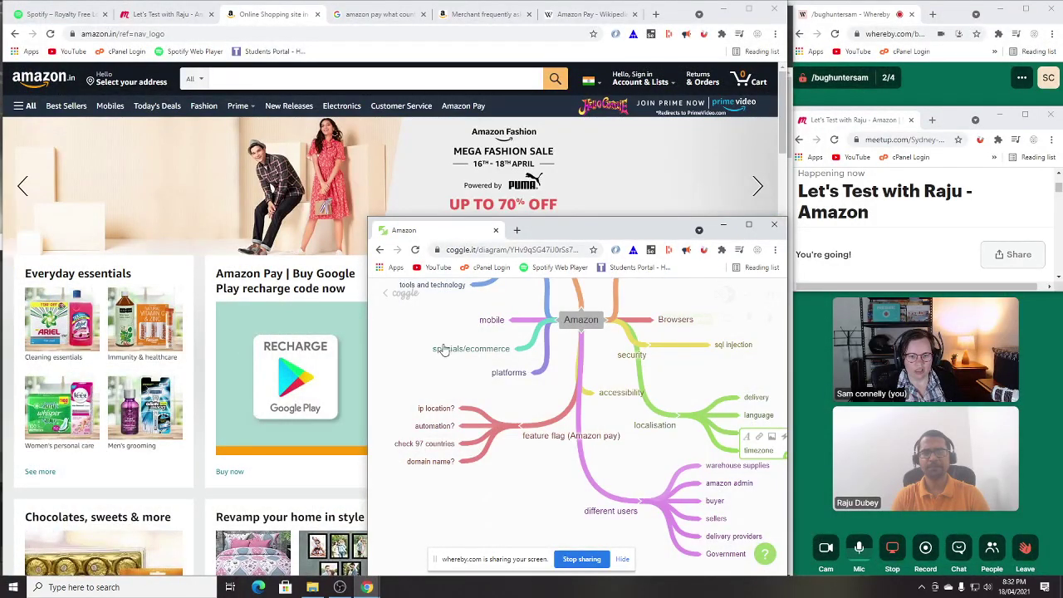
drag(412, 369, 466, 372)
drag(566, 357, 656, 392)
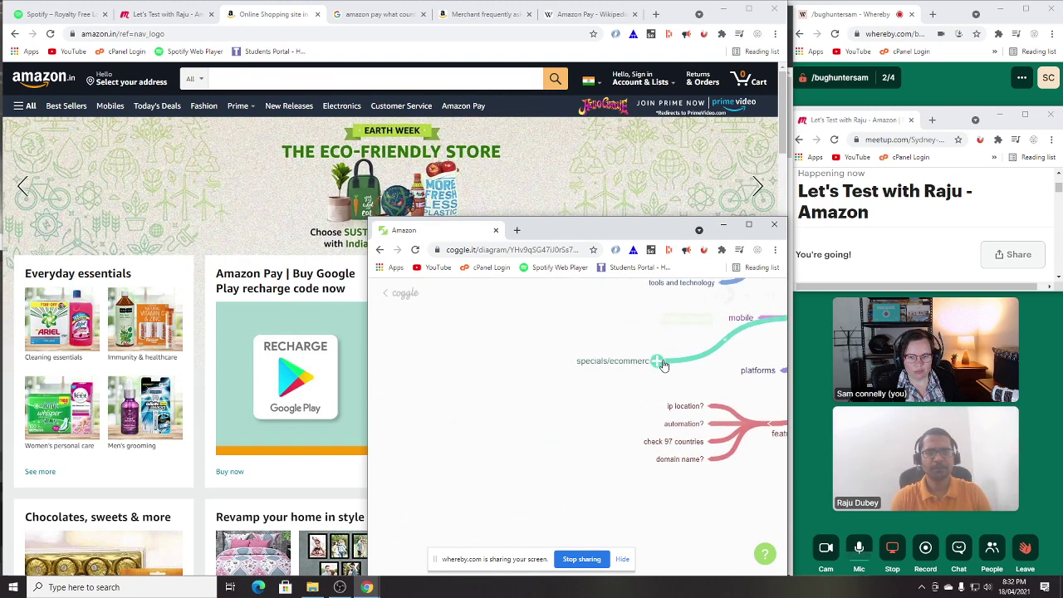
click(655, 360)
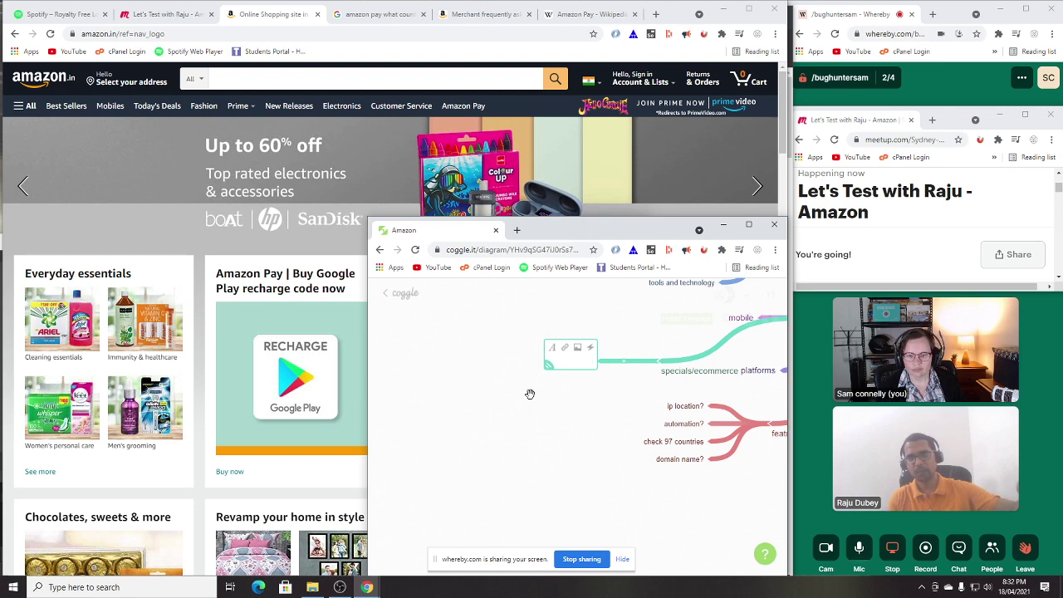
text(un)
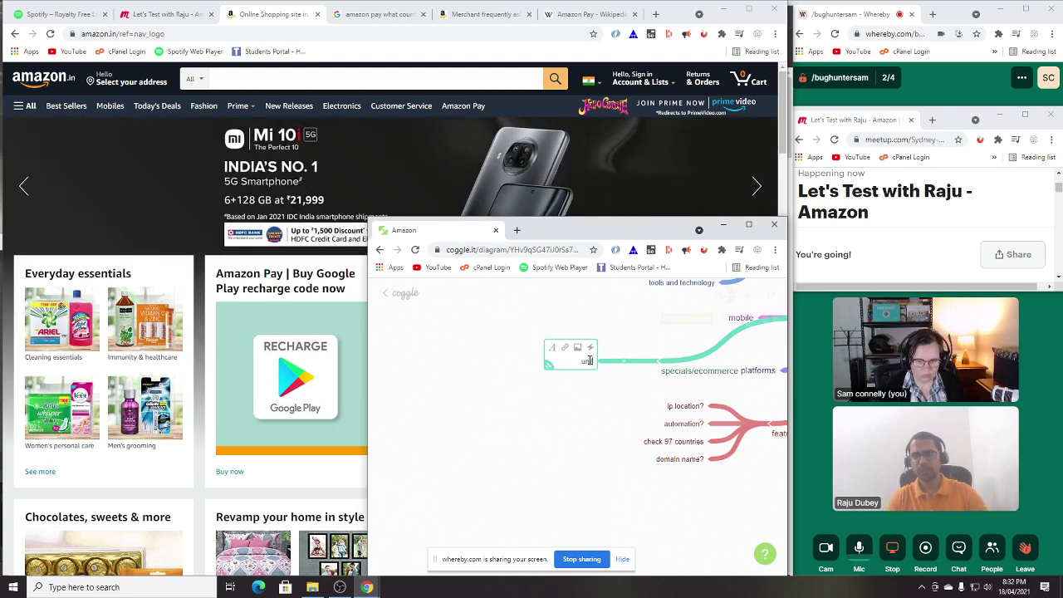
text(it level)
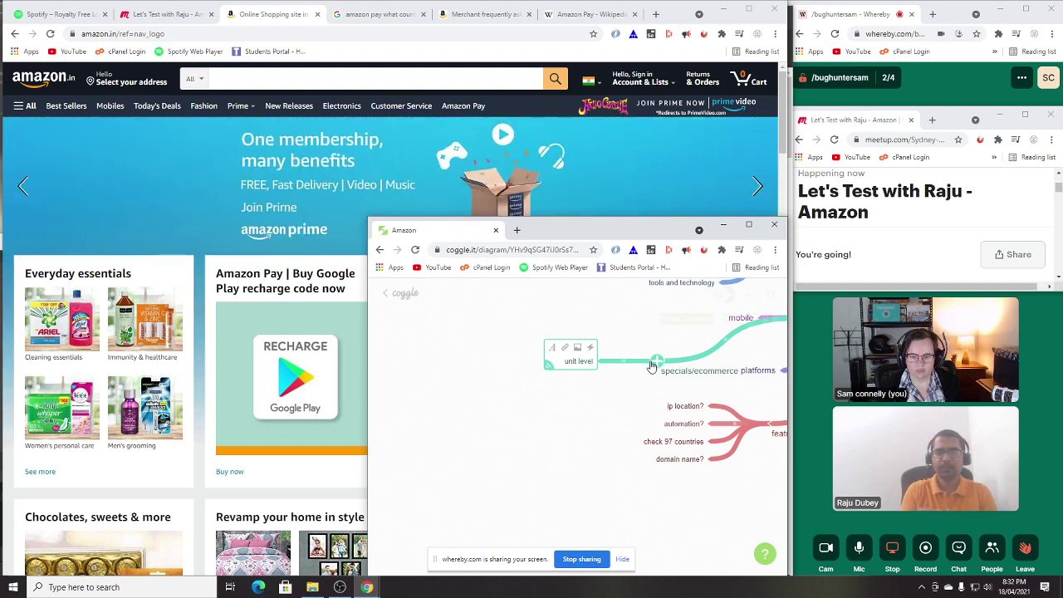
Step: Move specials/ecommerce further away from the neighbouring branches and add the child branch "integration" to it
drag(651, 365, 610, 363)
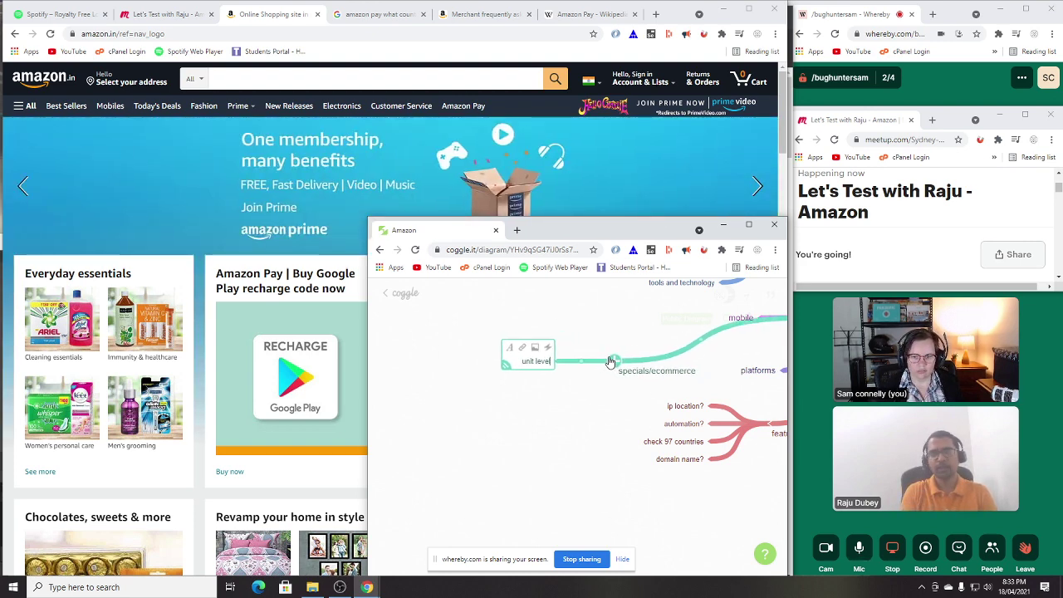
click(614, 363)
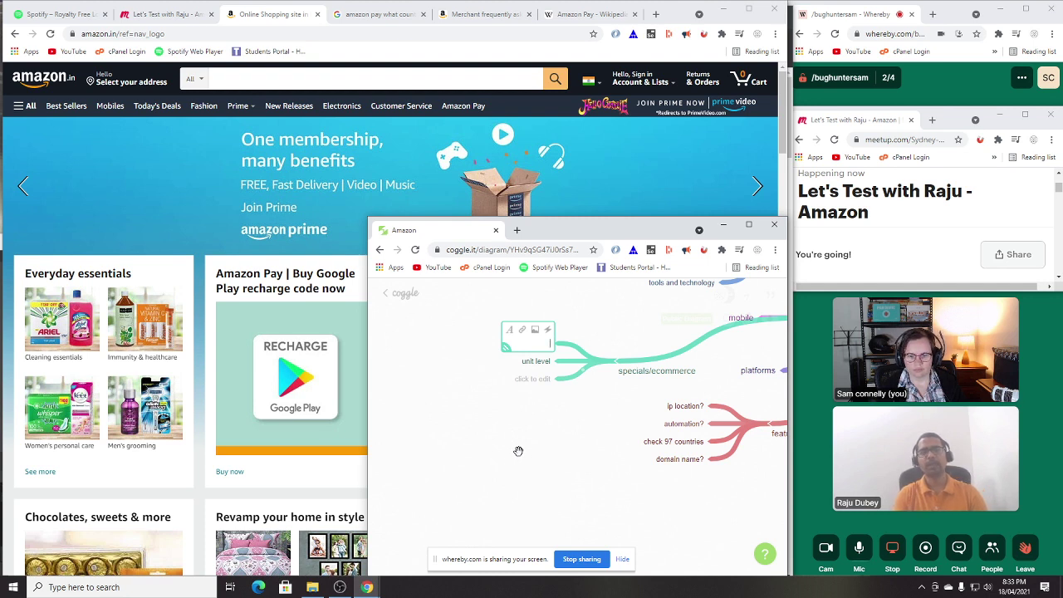
click(535, 380)
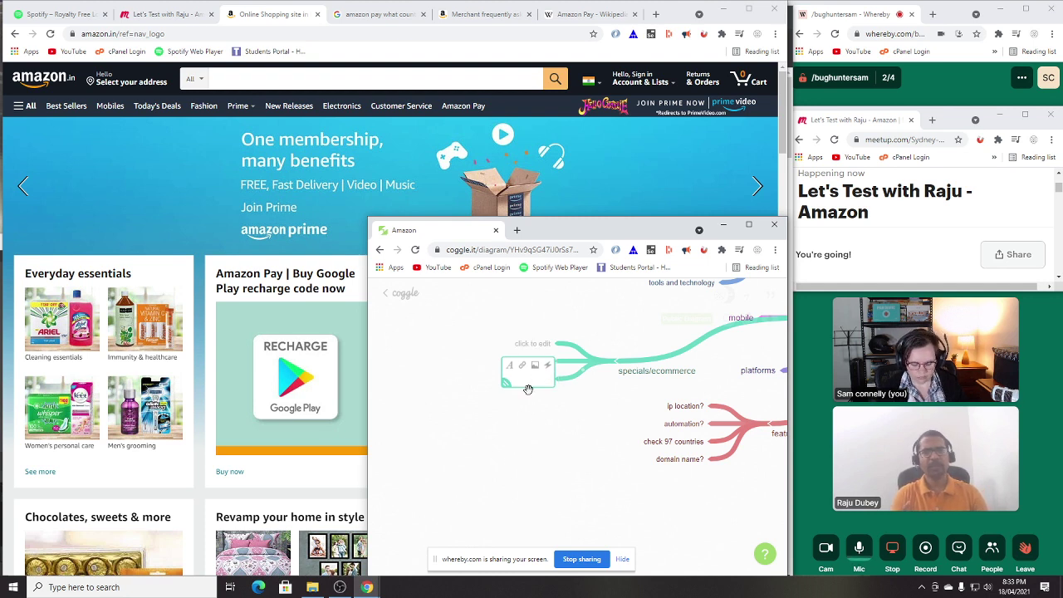
text(integratio)
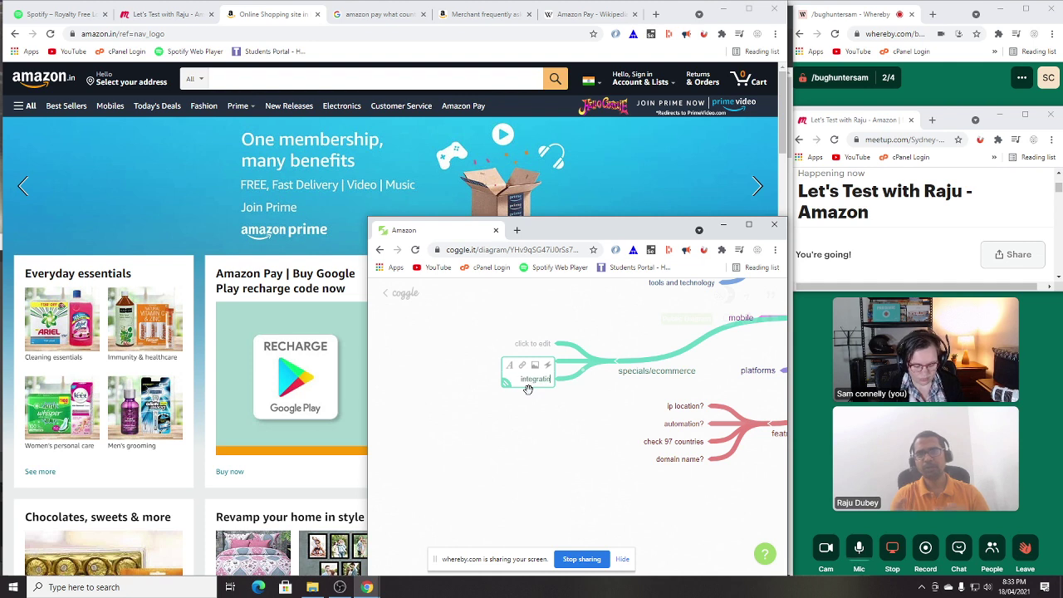
text(n)
click(531, 424)
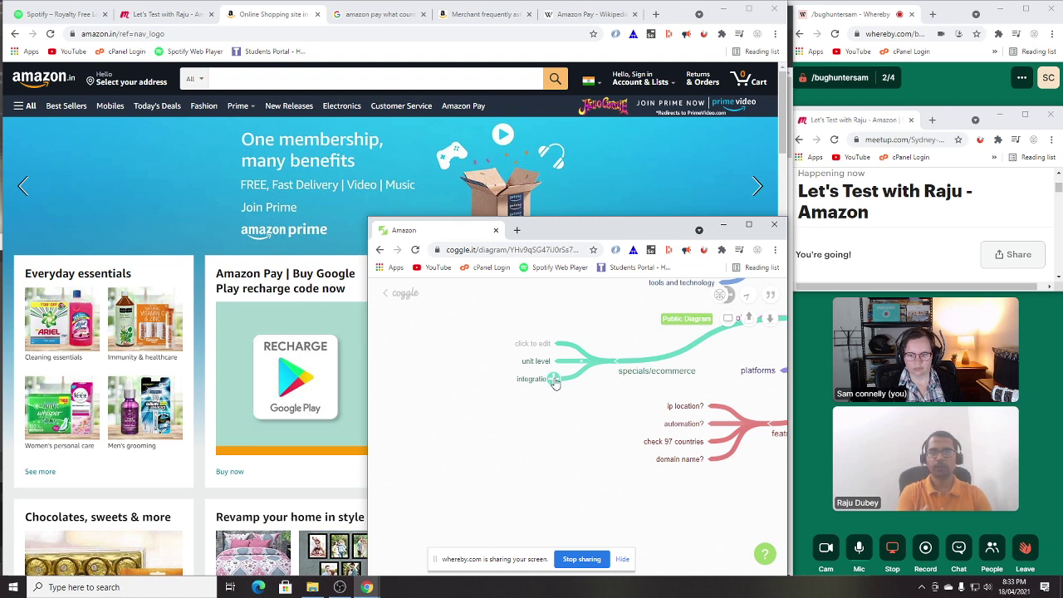
Step: Add the child branch "common path: search, add, buy get delivered" to the integration branch
click(553, 382)
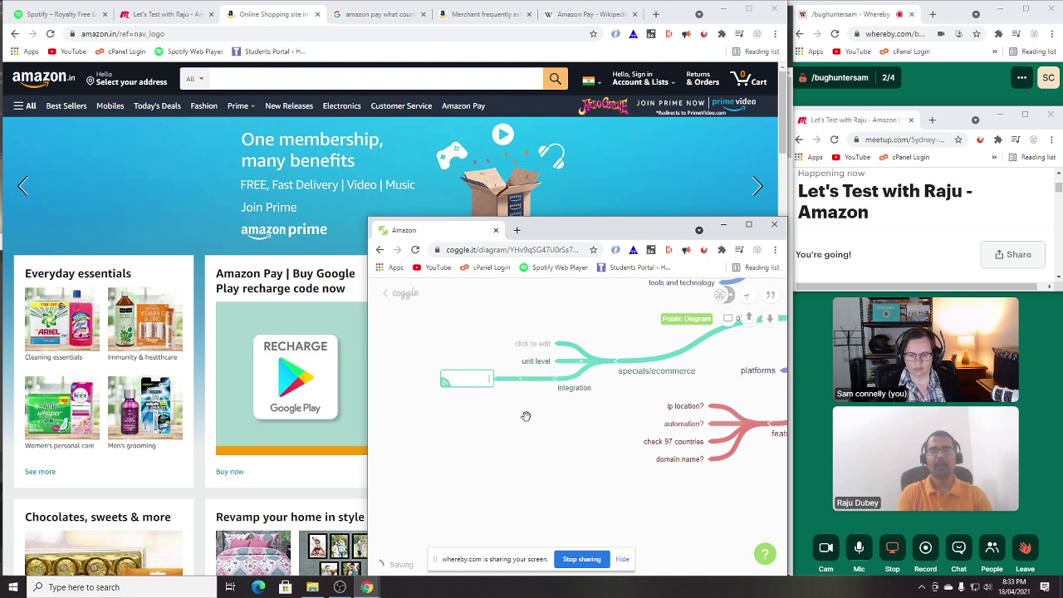
text(saarch)
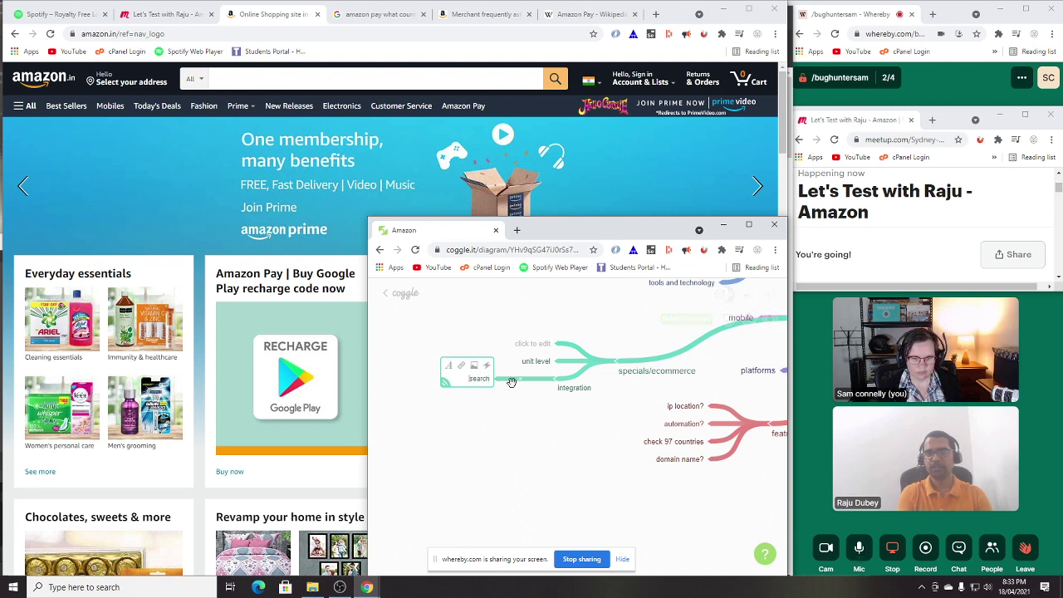
text(common path)
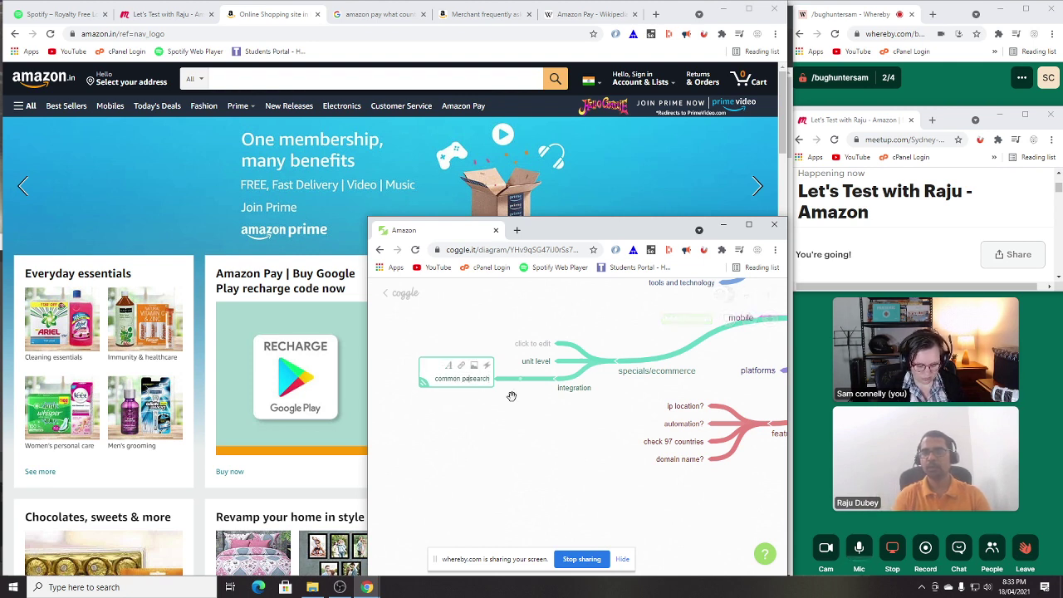
text(:)
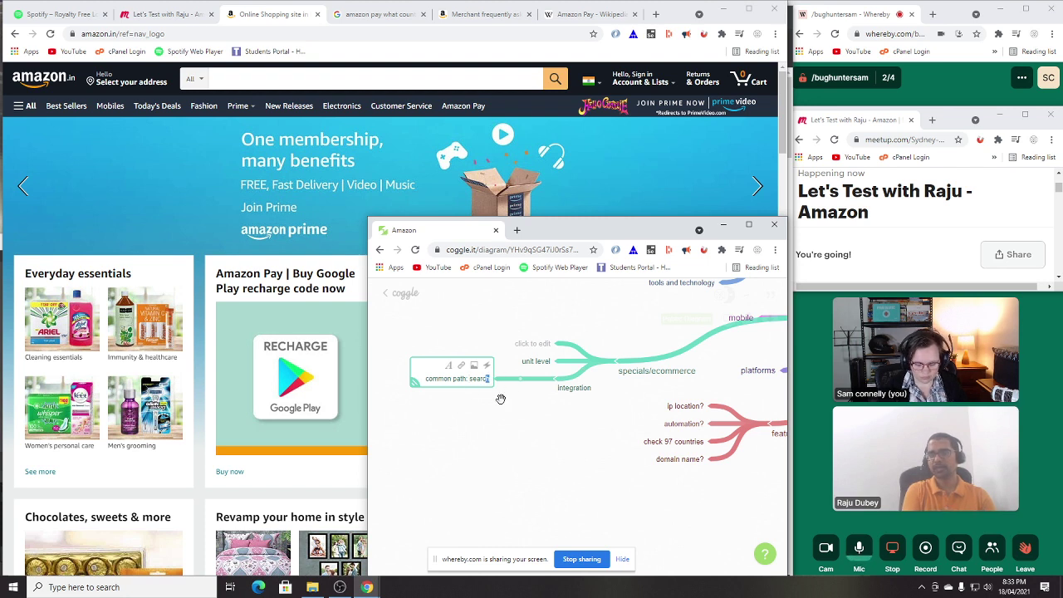
text(, add,)
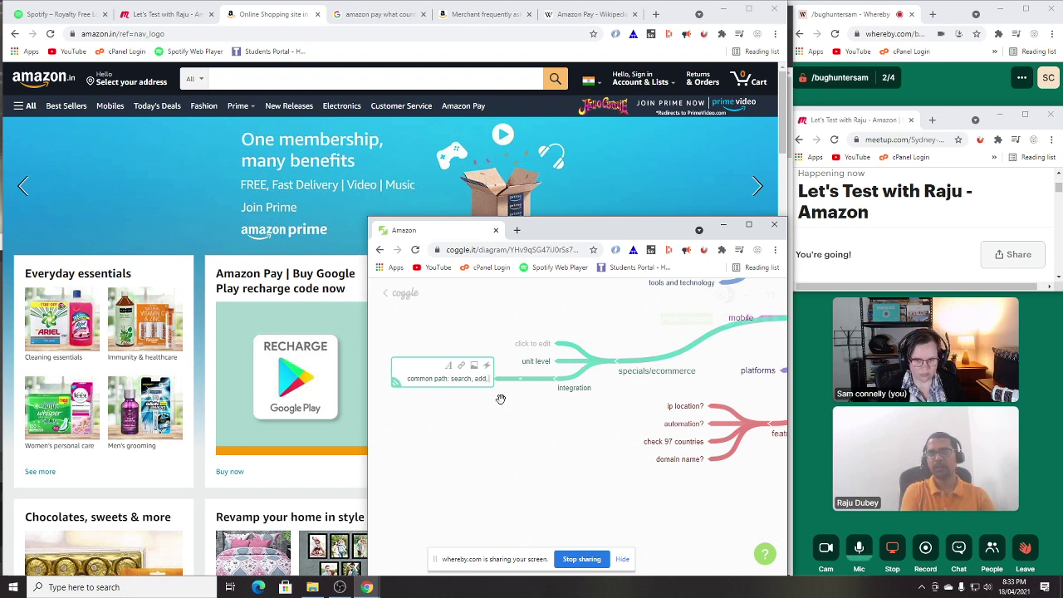
text( buy get)
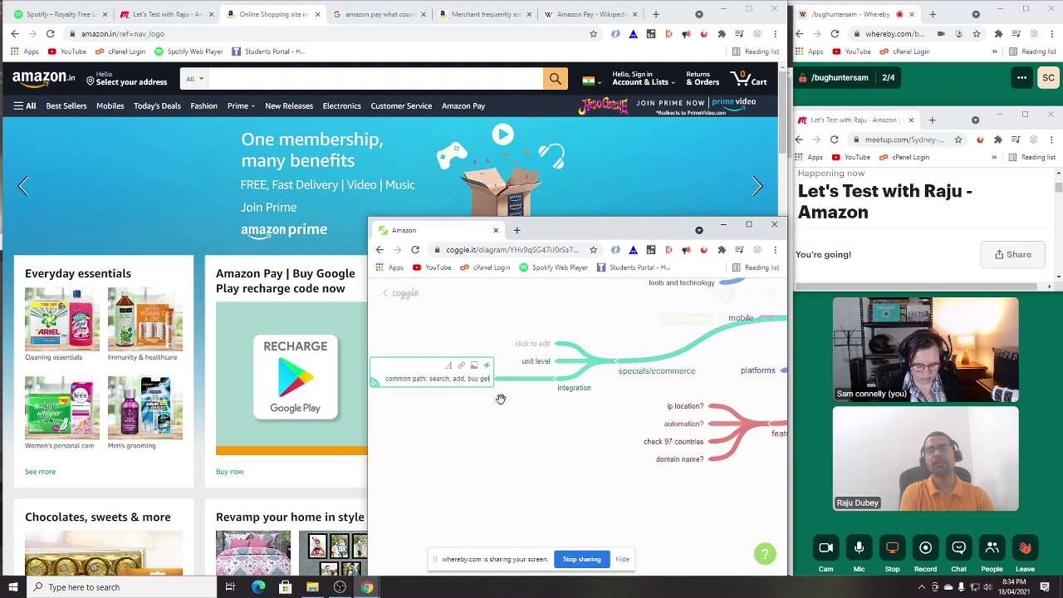
text( delivered)
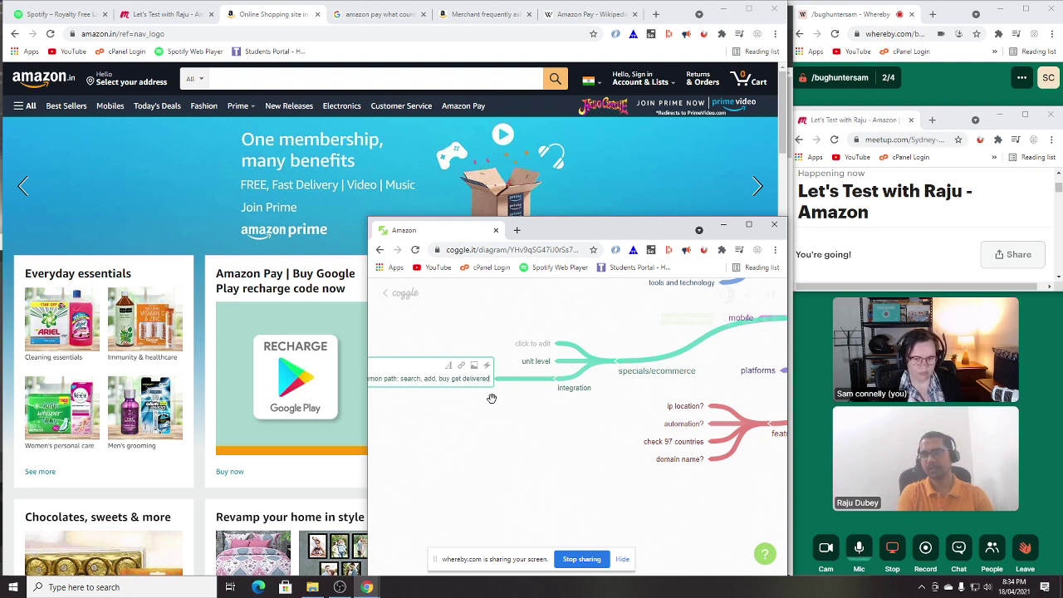
click(501, 442)
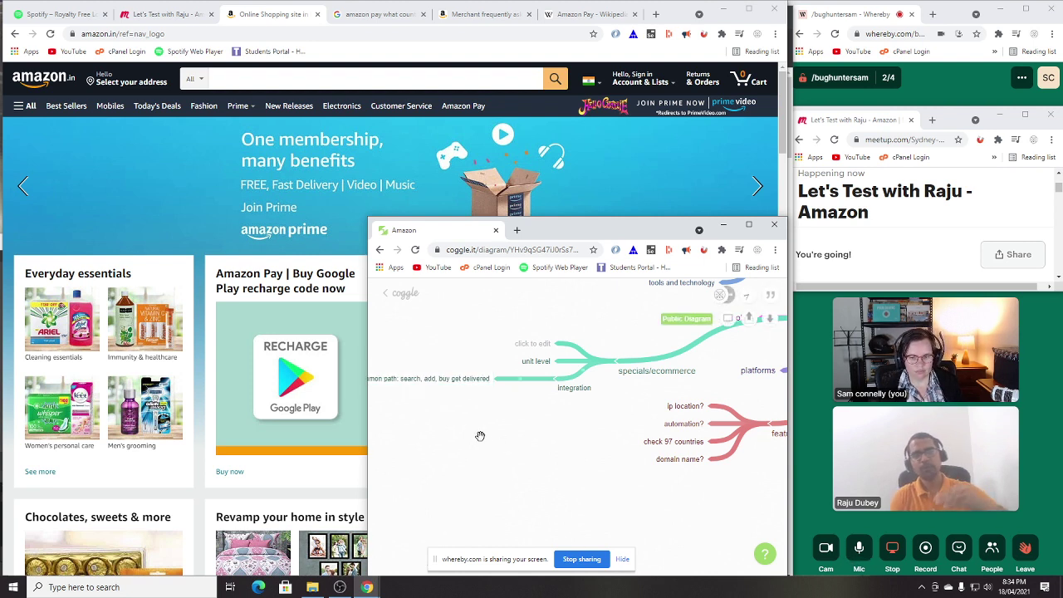
Step: Add a second child branch named "system test" to the integration branch
drag(470, 438, 537, 445)
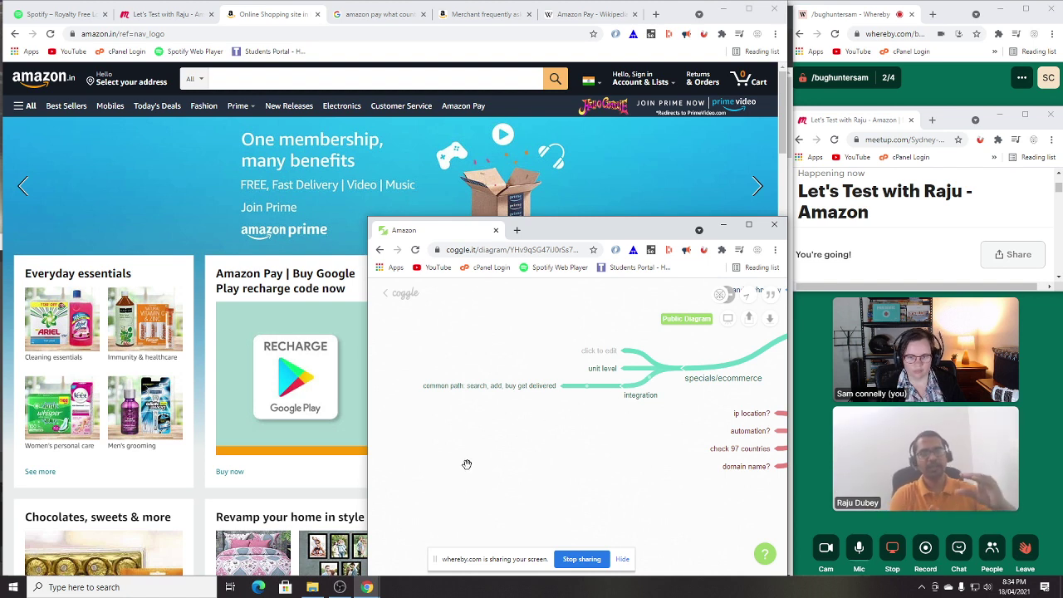
click(621, 396)
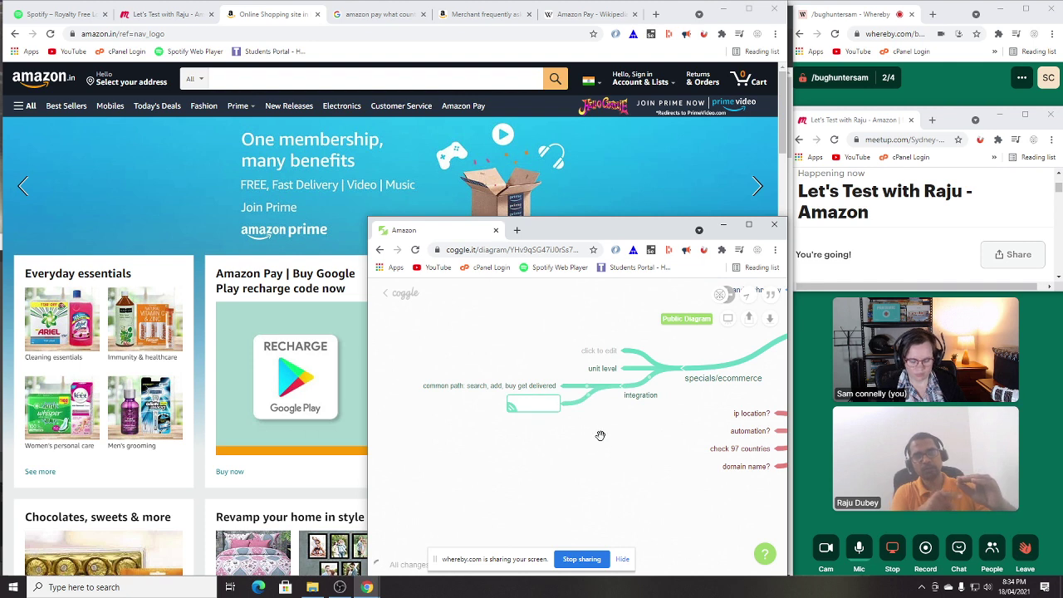
text(system)
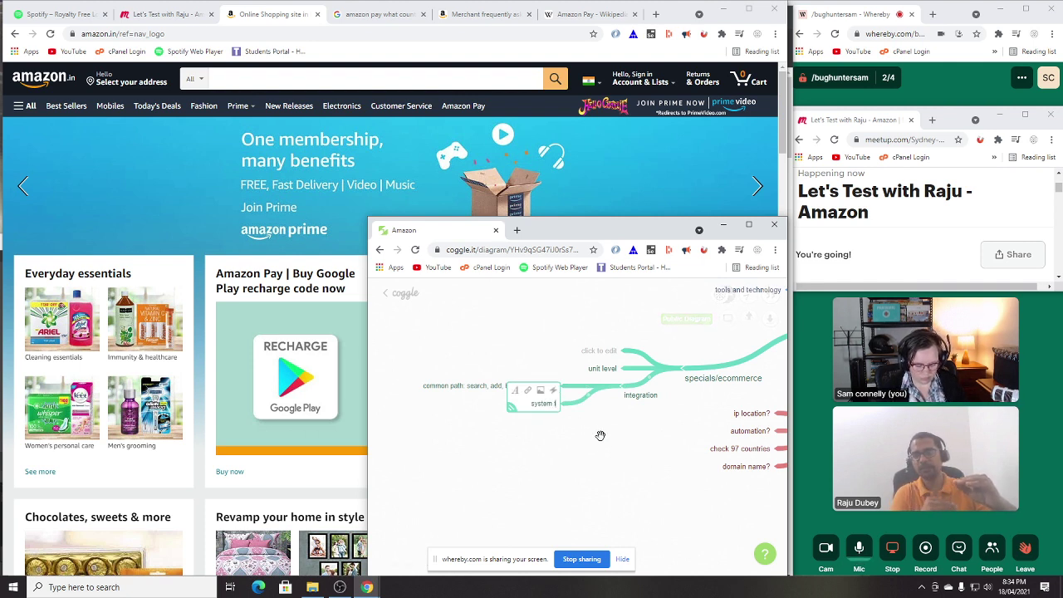
text( test)
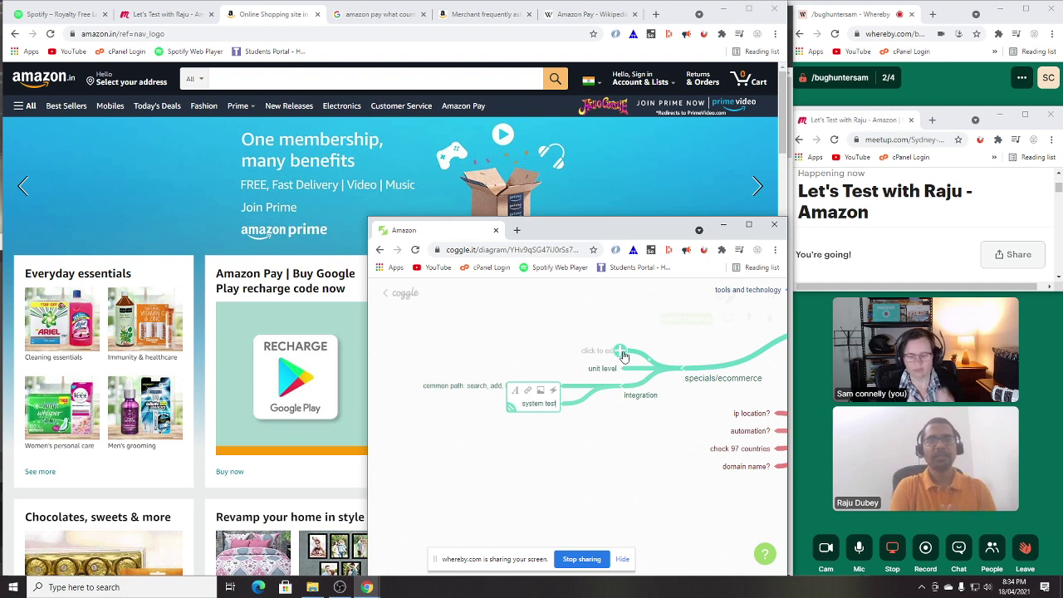
Step: Add an empty child to the unlabelled branch above unit level and name that parent branch "functional"
click(620, 351)
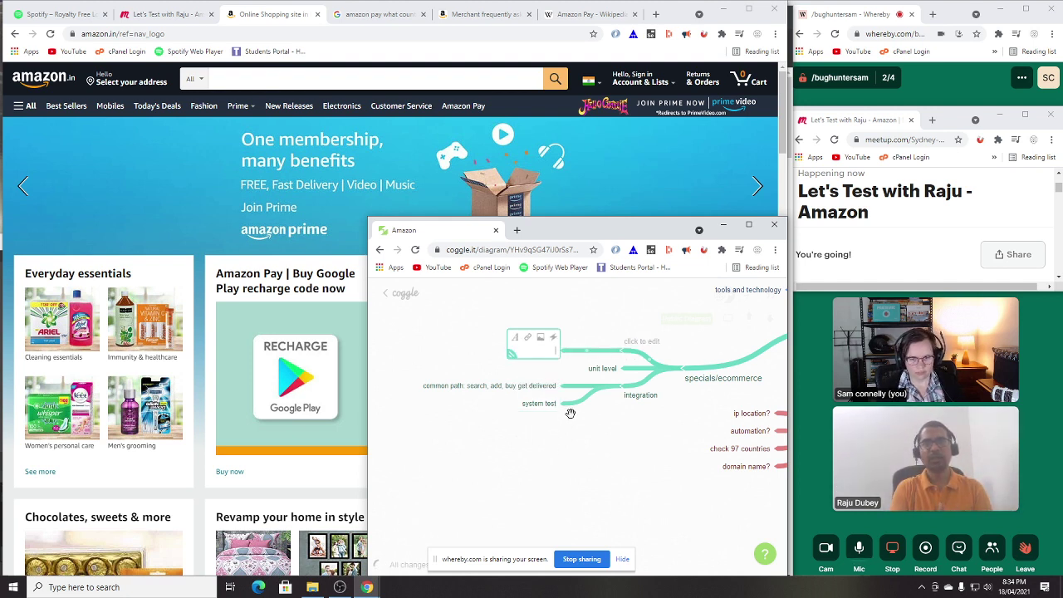
click(636, 340)
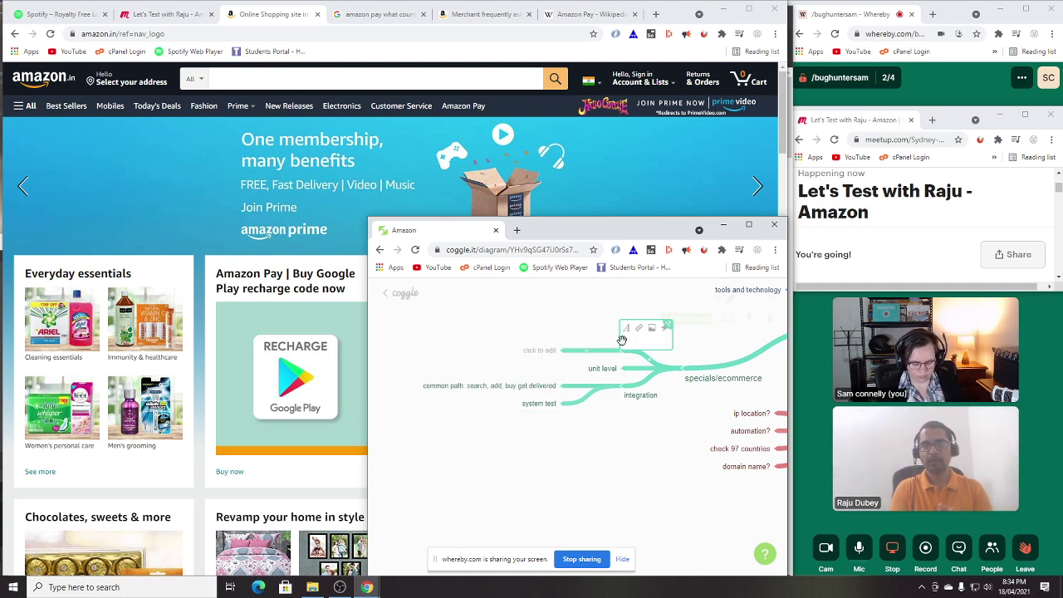
text(unction)
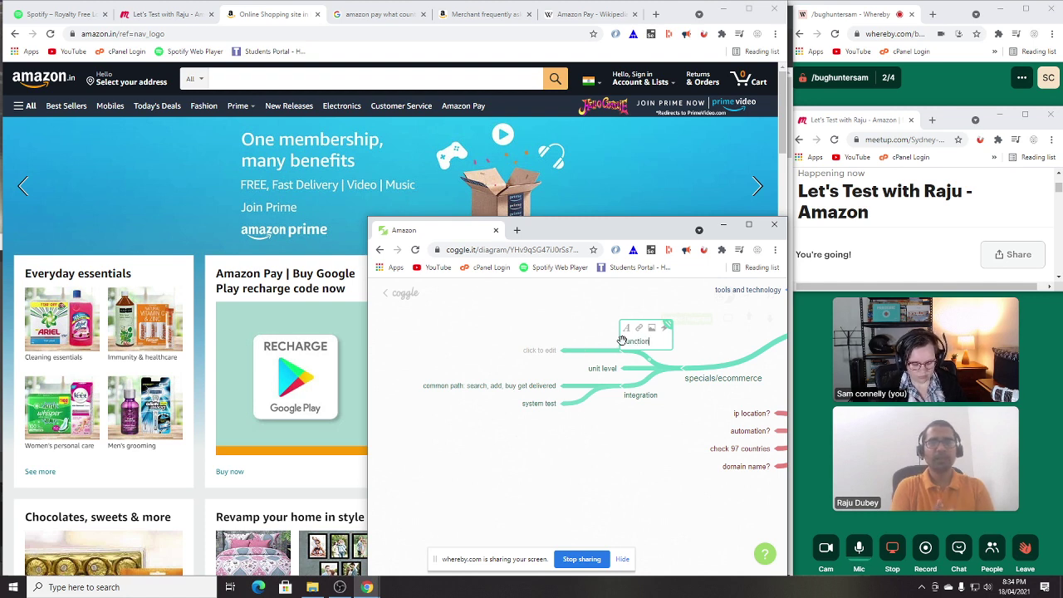
text(al)
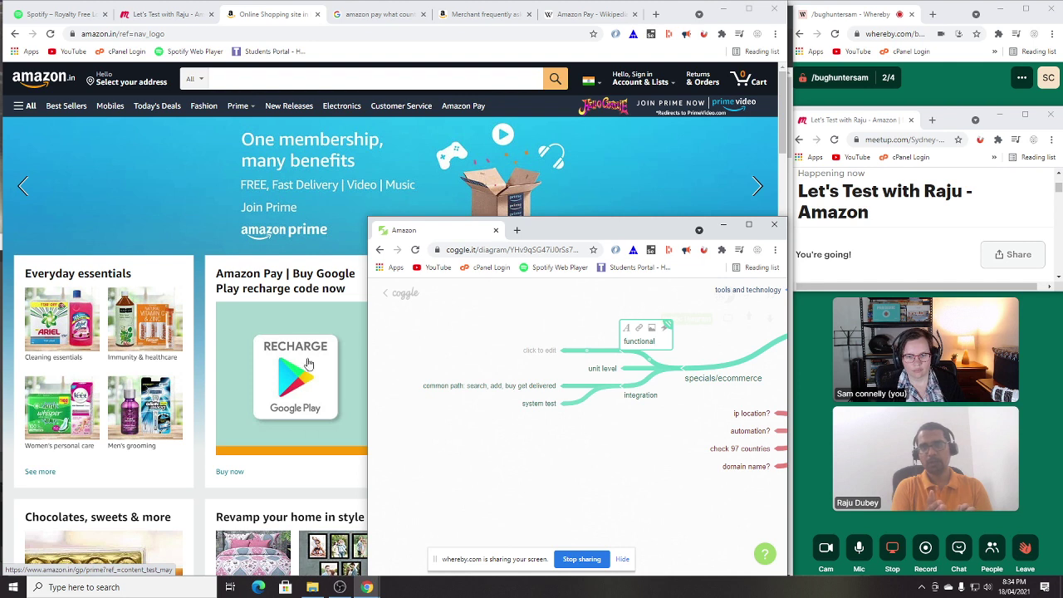
click(578, 460)
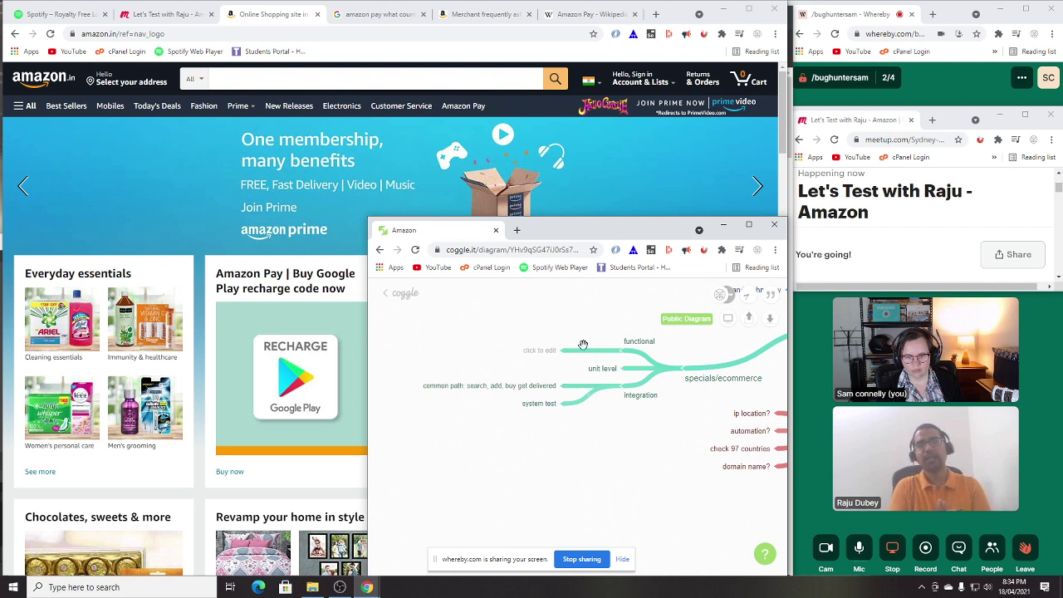
Step: Label the empty sub-branch under "functional" in the mind map as "End to End"
click(548, 356)
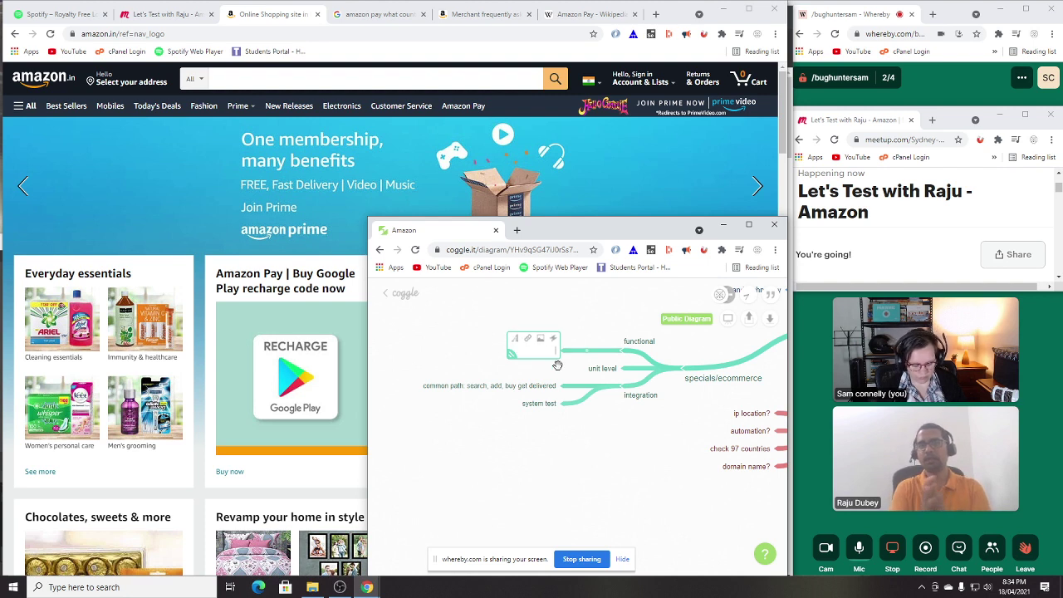
text(End to End)
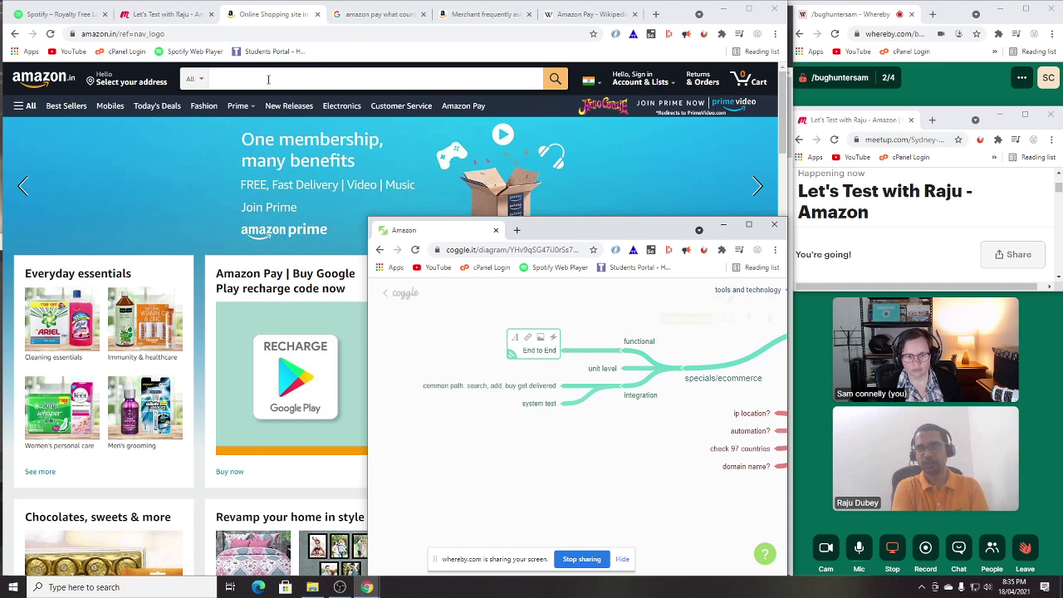
click(268, 79)
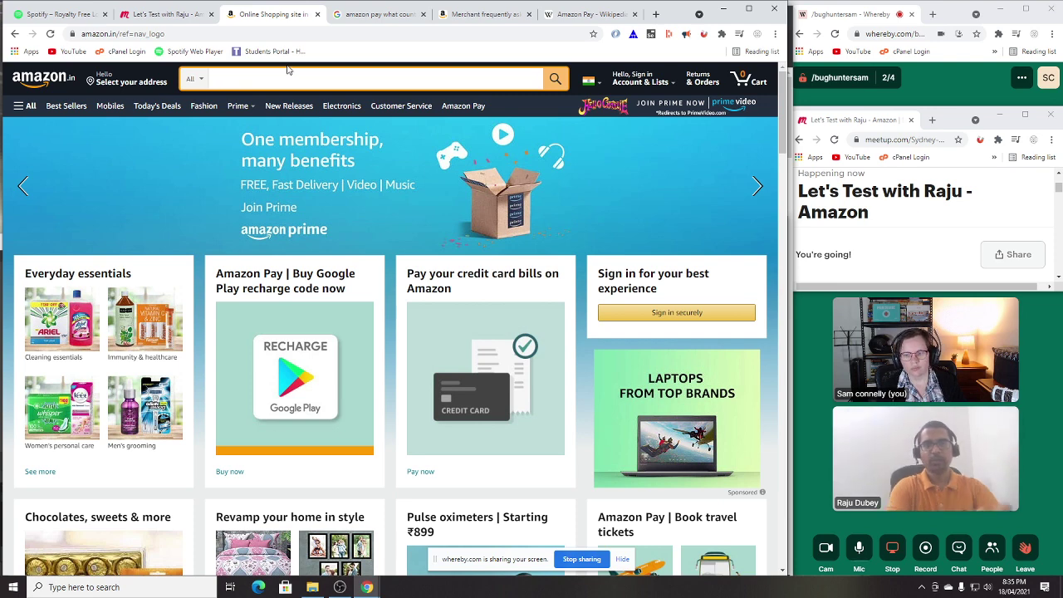
right_click(249, 82)
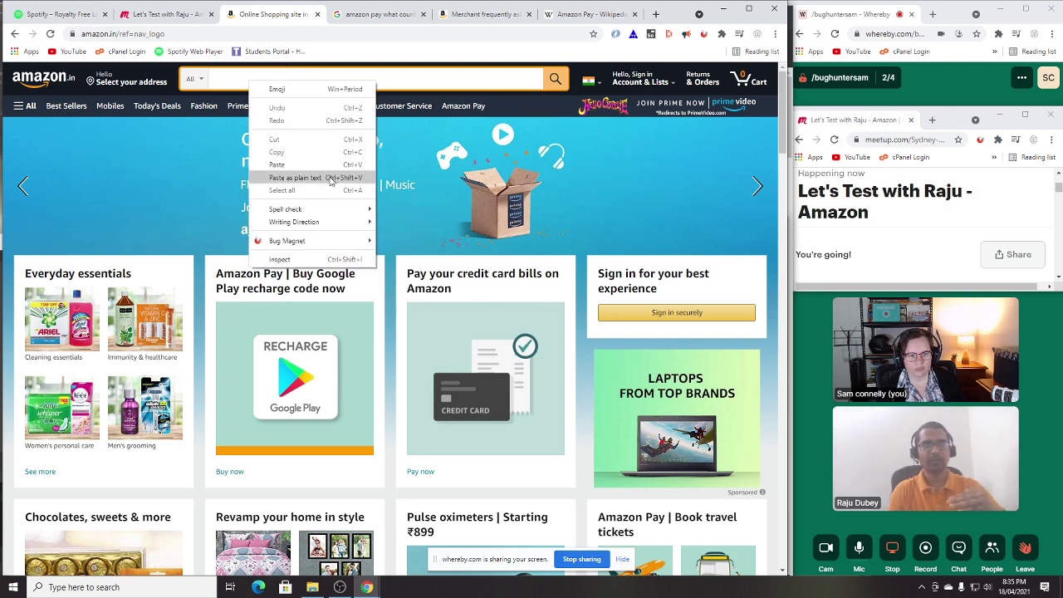
mouse_move(307, 243)
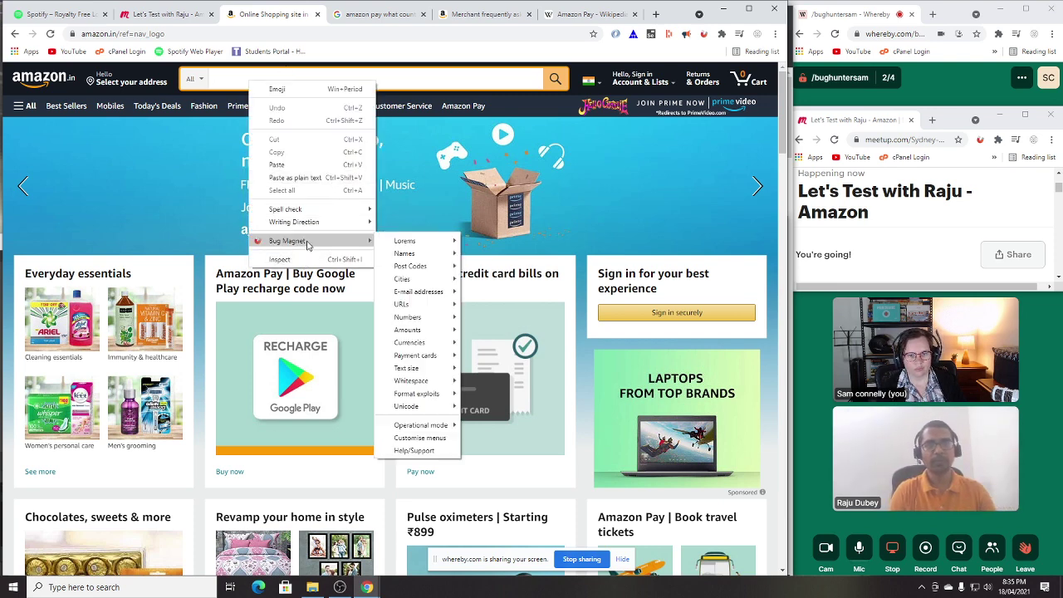
mouse_move(431, 241)
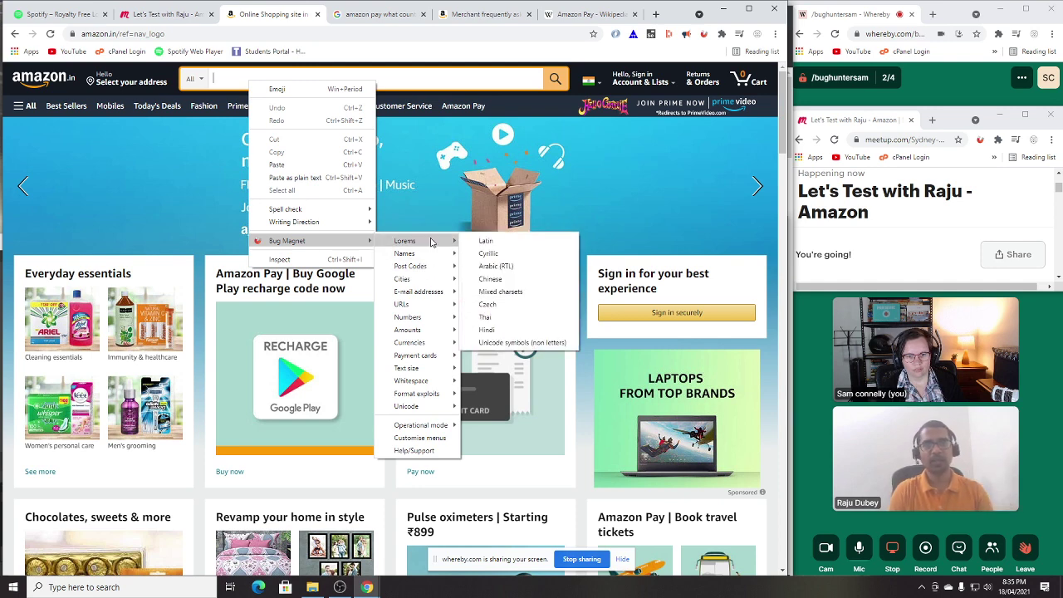
click(490, 331)
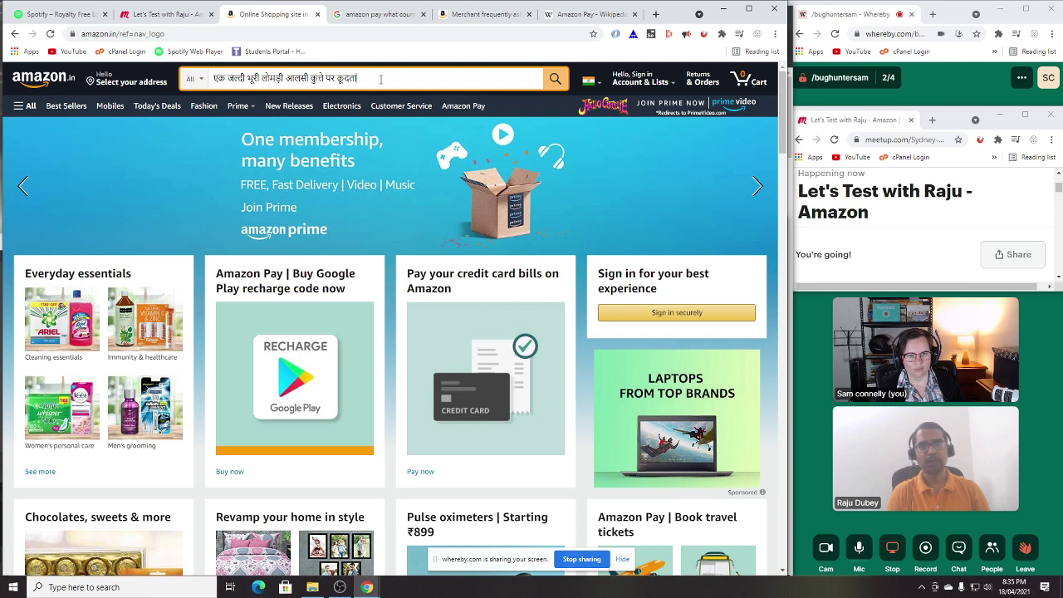
drag(378, 79, 124, 98)
key(BackSpace)
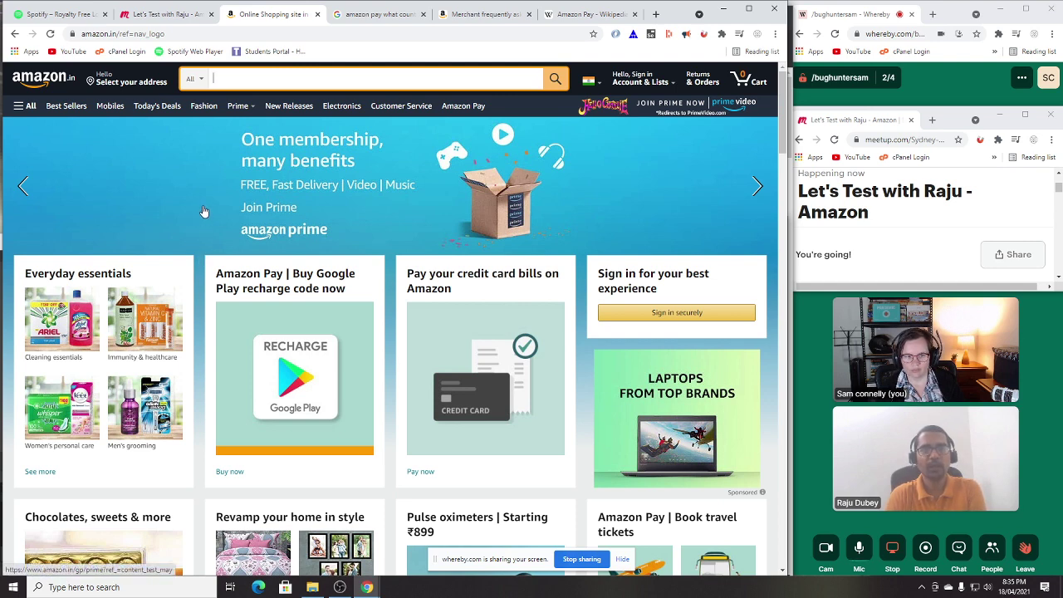
right_click(248, 79)
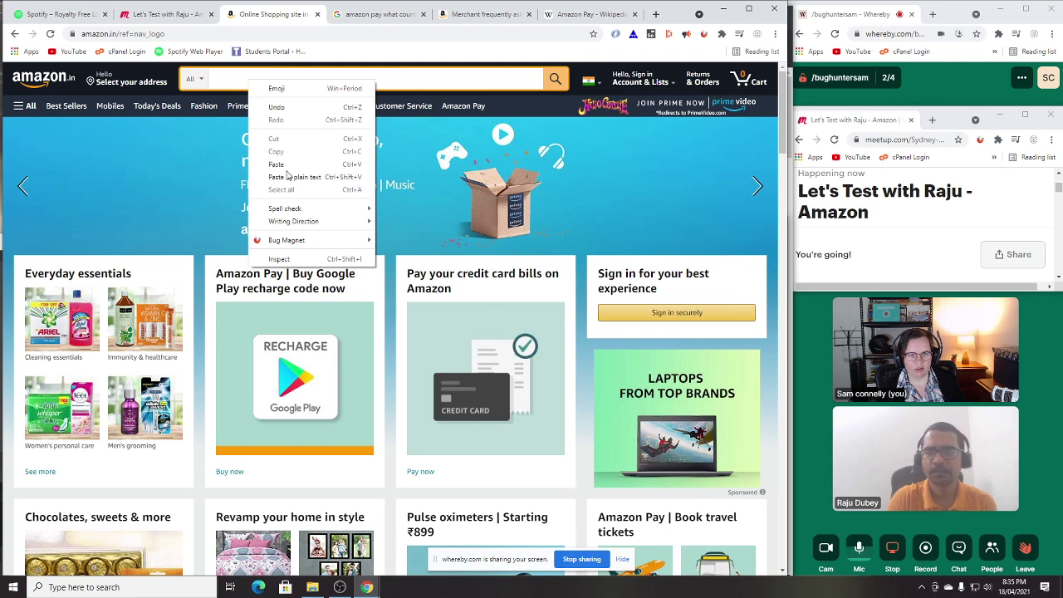
click(188, 218)
click(187, 217)
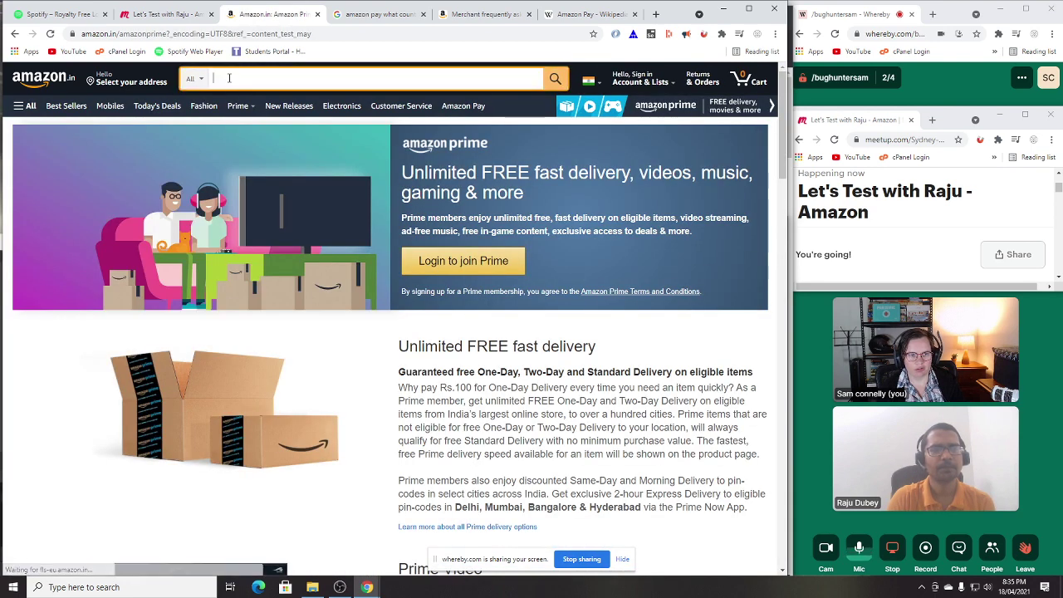
Step: Fill the Amazon search box with Bug Magnet's Hindi lorem text and run the search
right_click(230, 81)
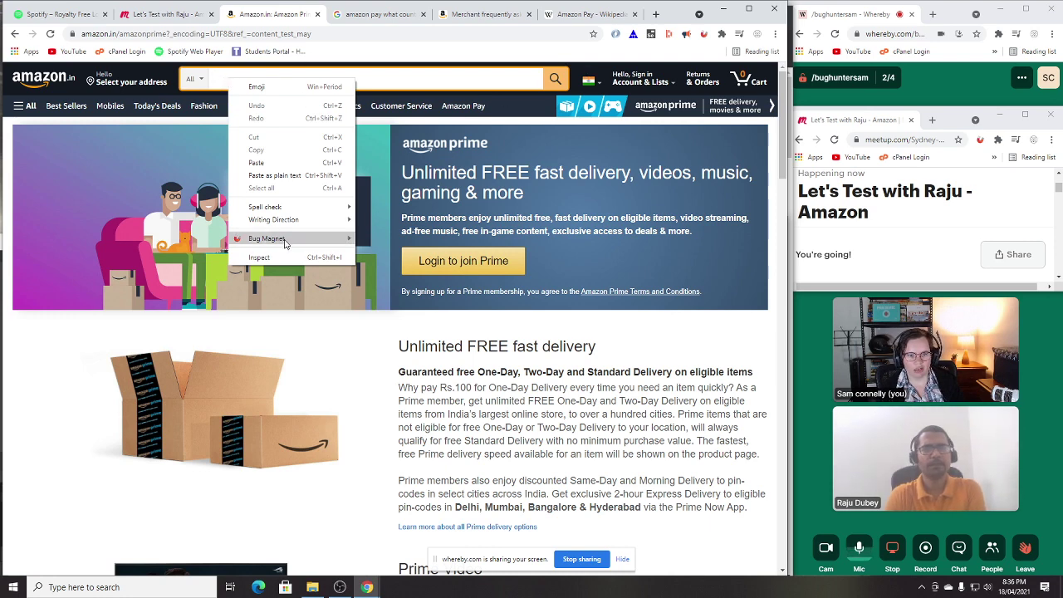
mouse_move(291, 240)
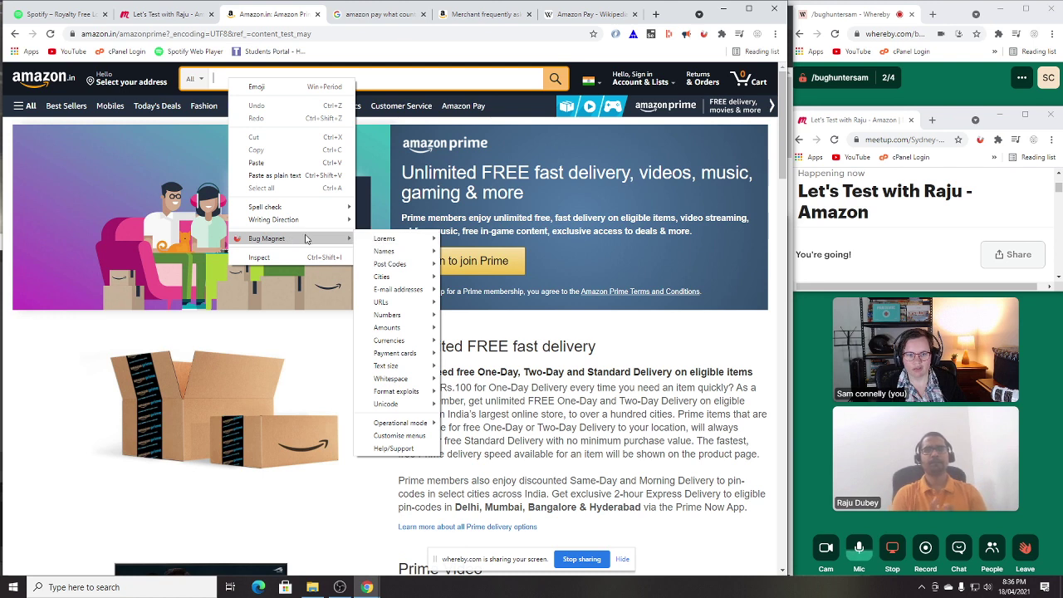
mouse_move(384, 243)
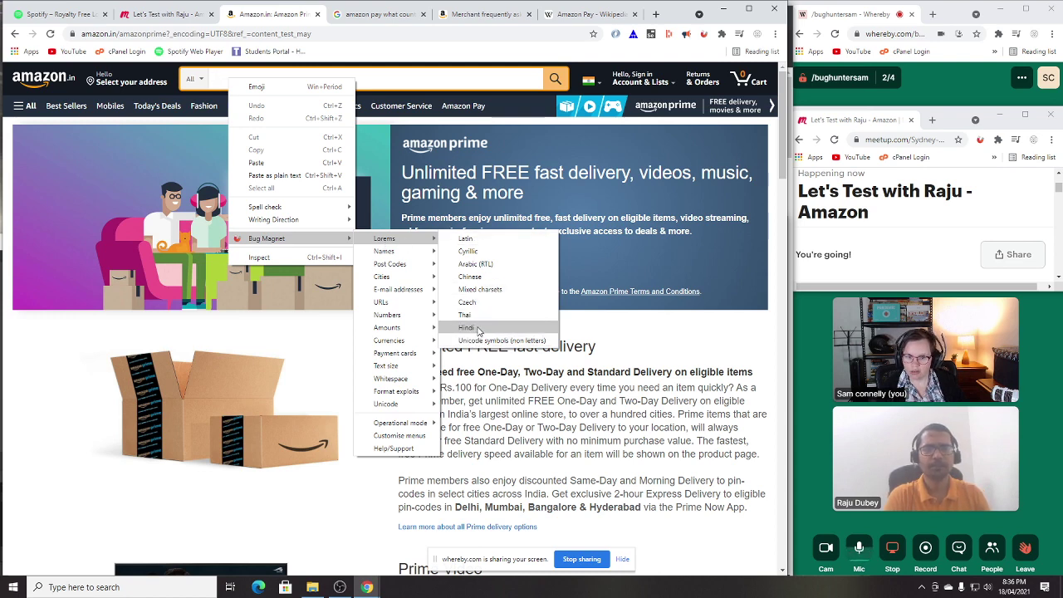
click(467, 327)
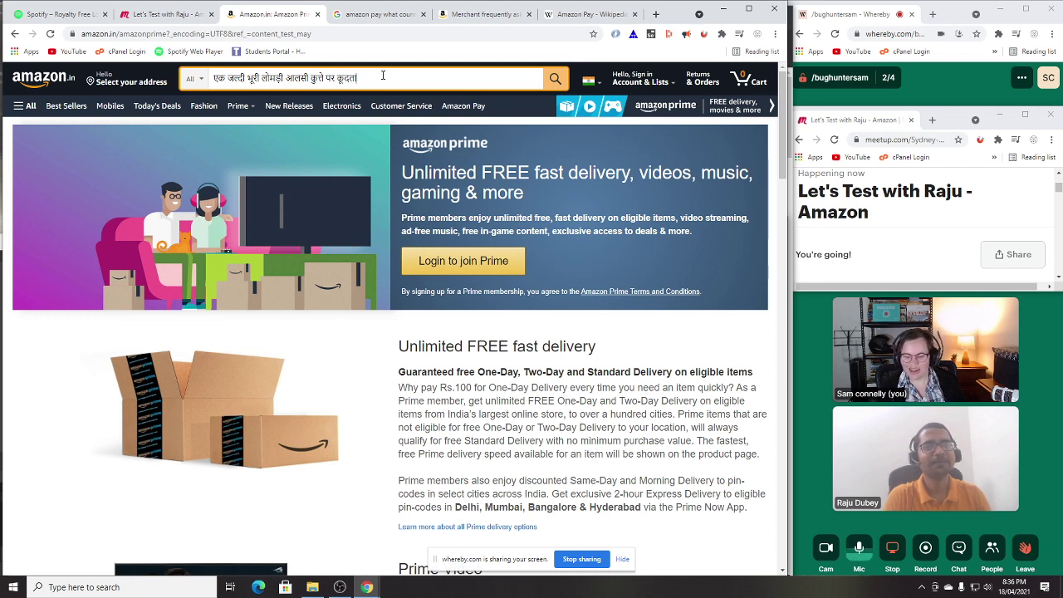
click(555, 78)
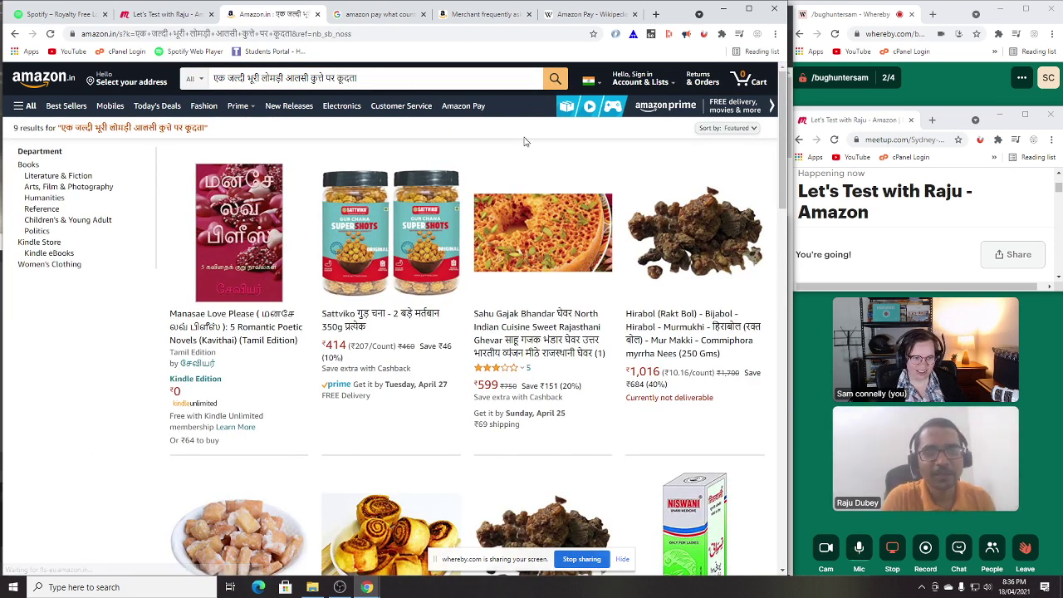
Step: Examine the product results for the Hindi sentence with the page enlarged to 175%, comparing their titles and languages with the query
scroll(445, 211, down, 2)
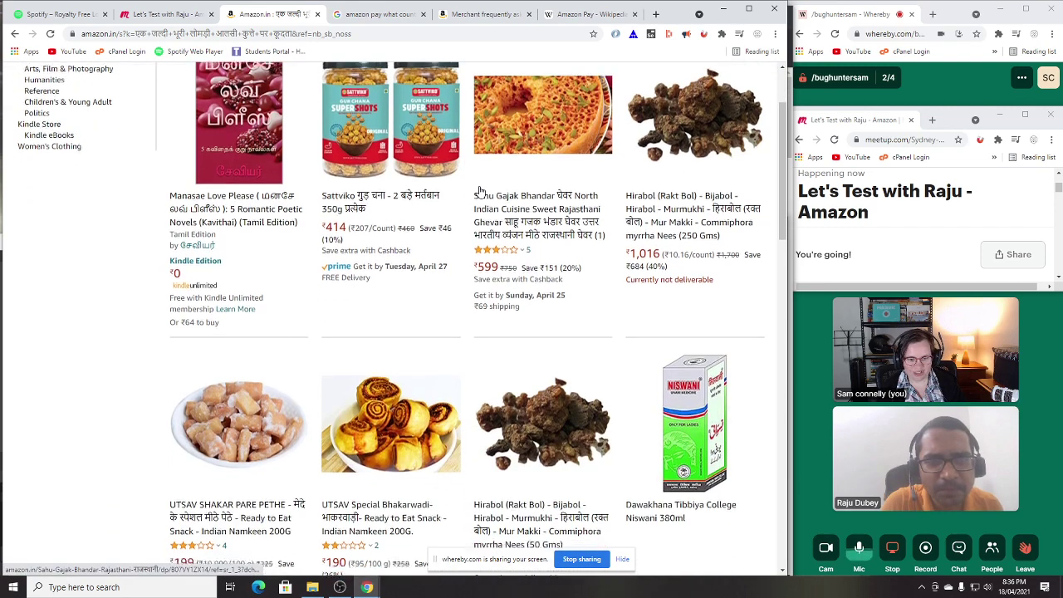
scroll(482, 189, up, 2)
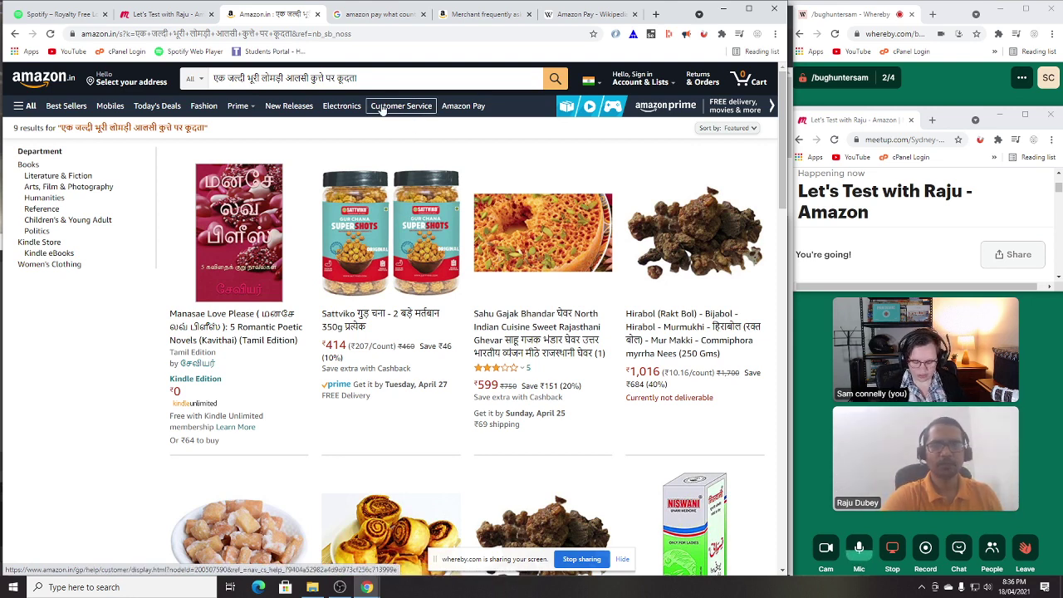
key(ctrl+plus)
key(ctrl+plus)
key(ctrl+plus)
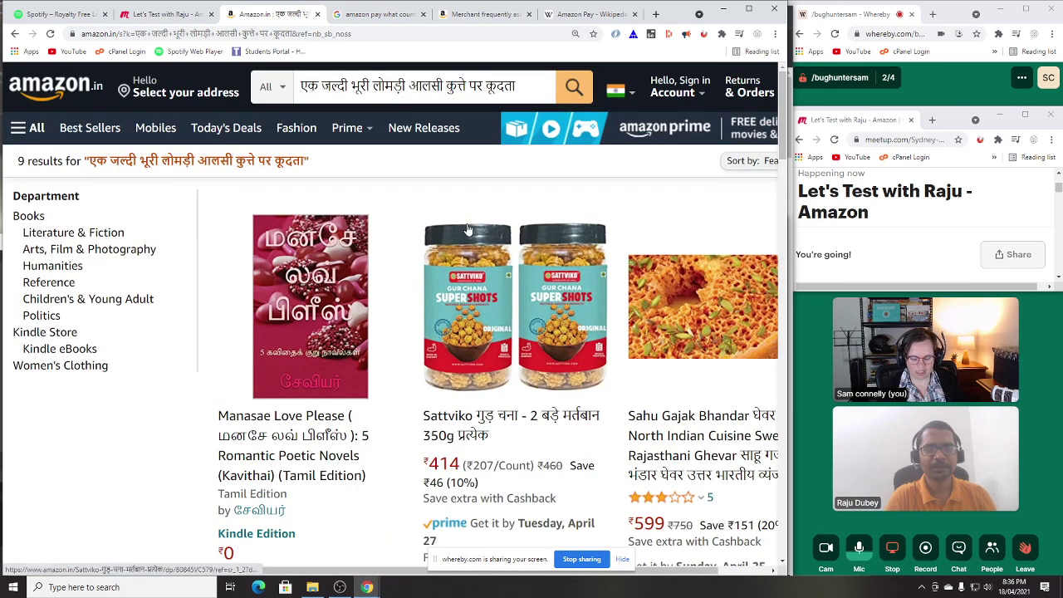
key(ctrl+plus)
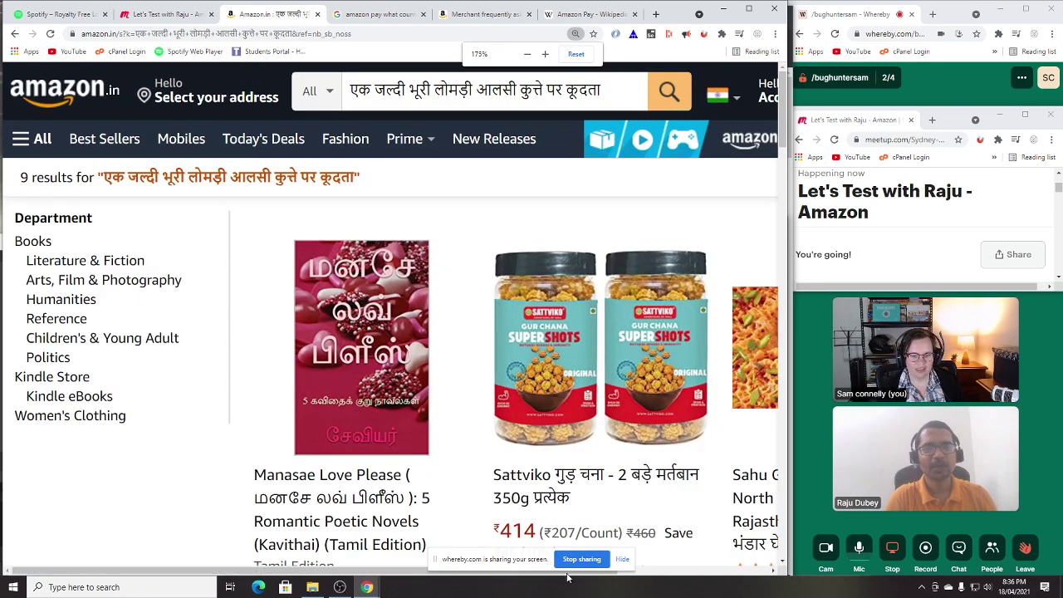
drag(347, 571, 488, 565)
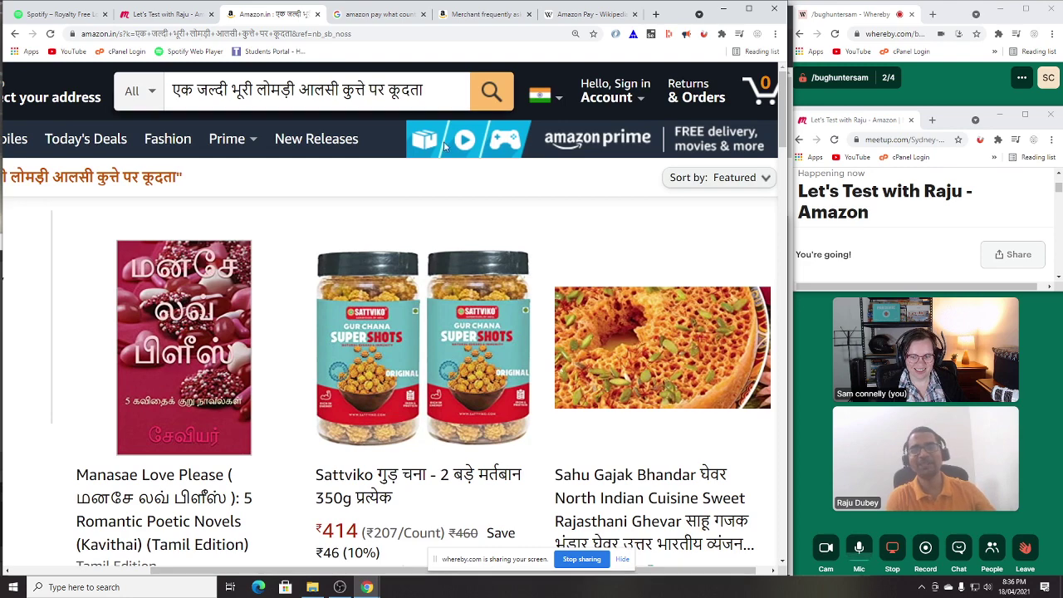
scroll(444, 318, down, 1)
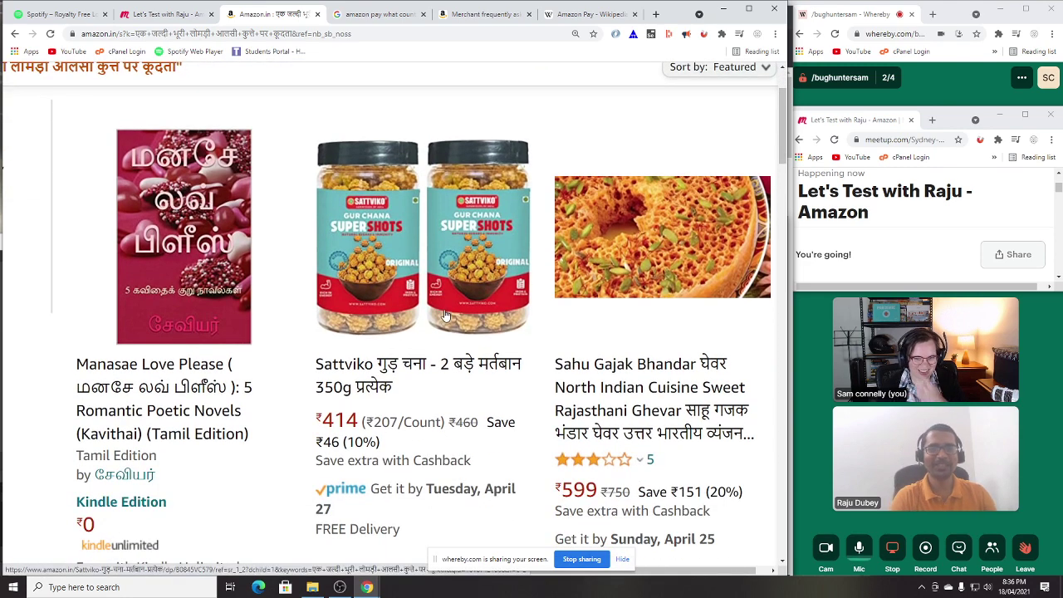
scroll(448, 316, up, 1)
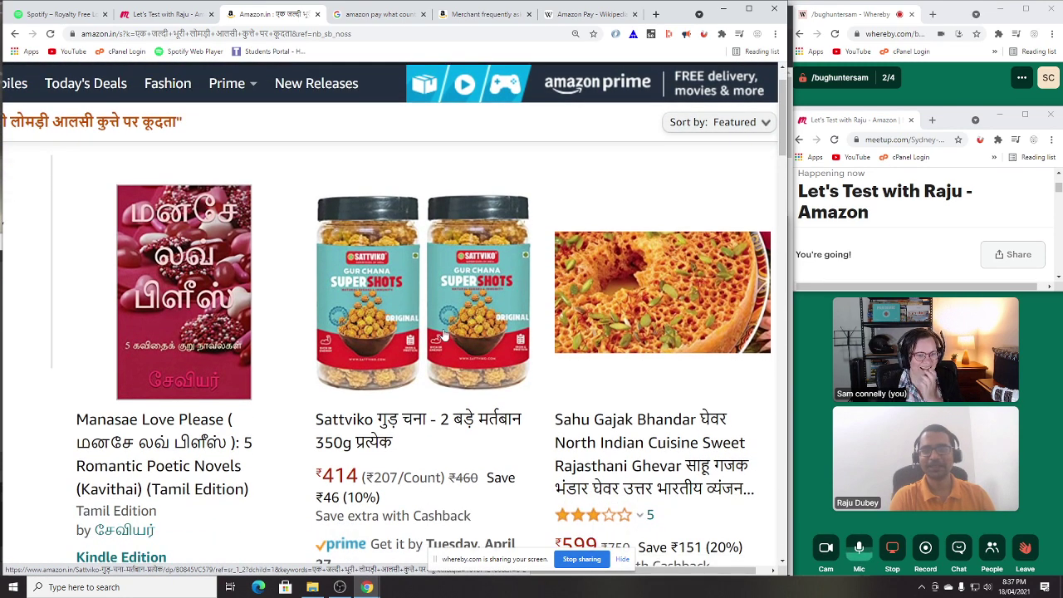
scroll(276, 114, up, 1)
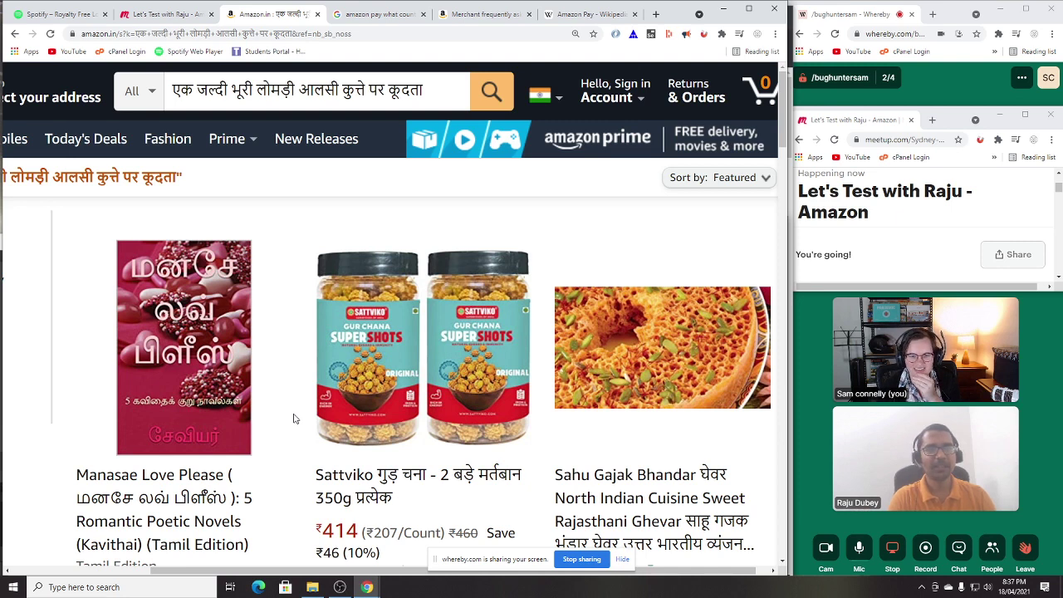
scroll(293, 417, down, 3)
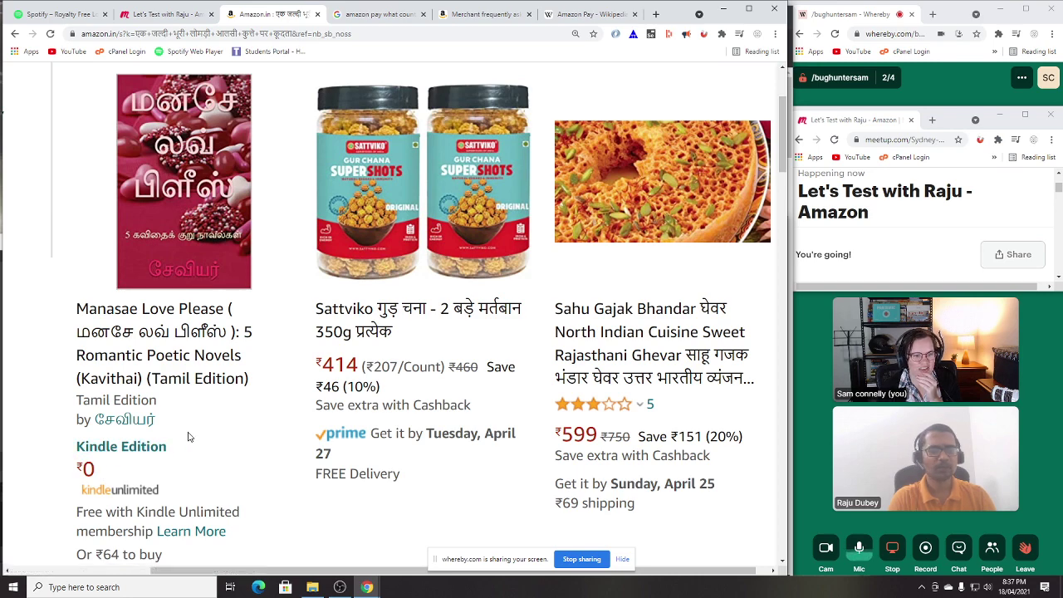
scroll(325, 410, down, 1)
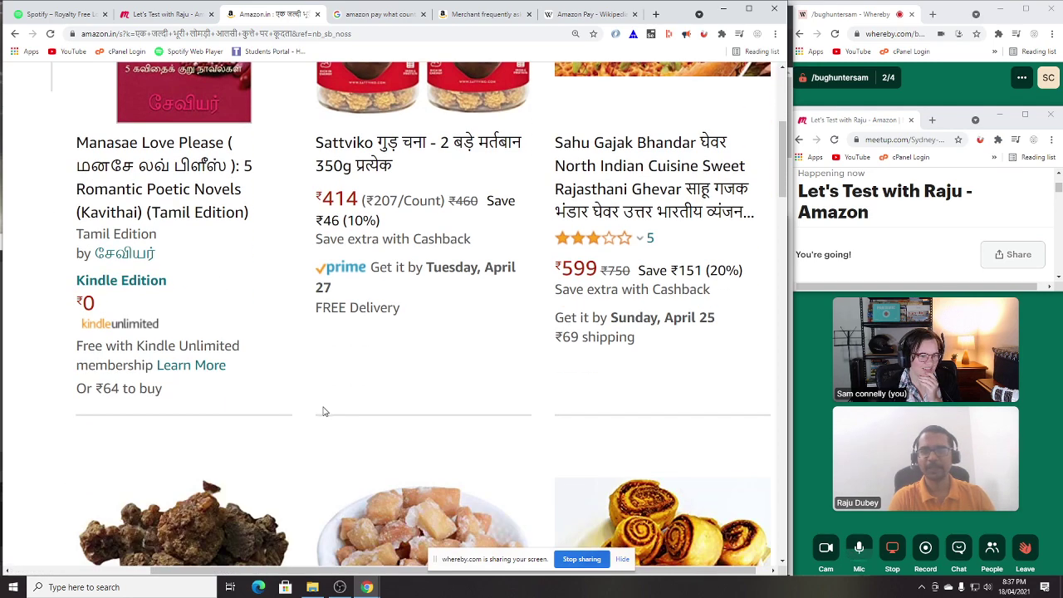
scroll(322, 410, up, 2)
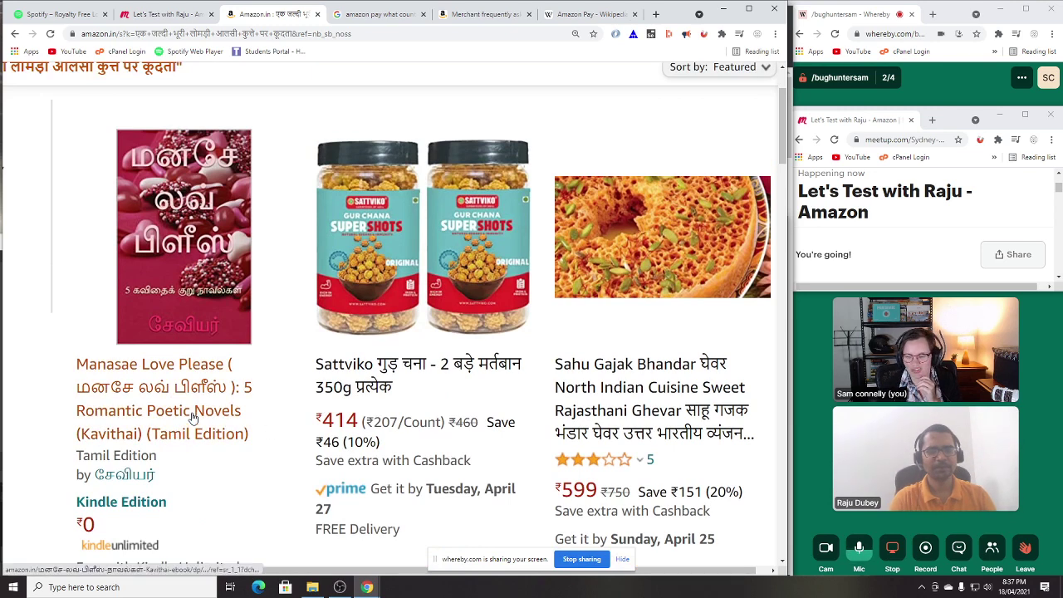
scroll(332, 249, up, 2)
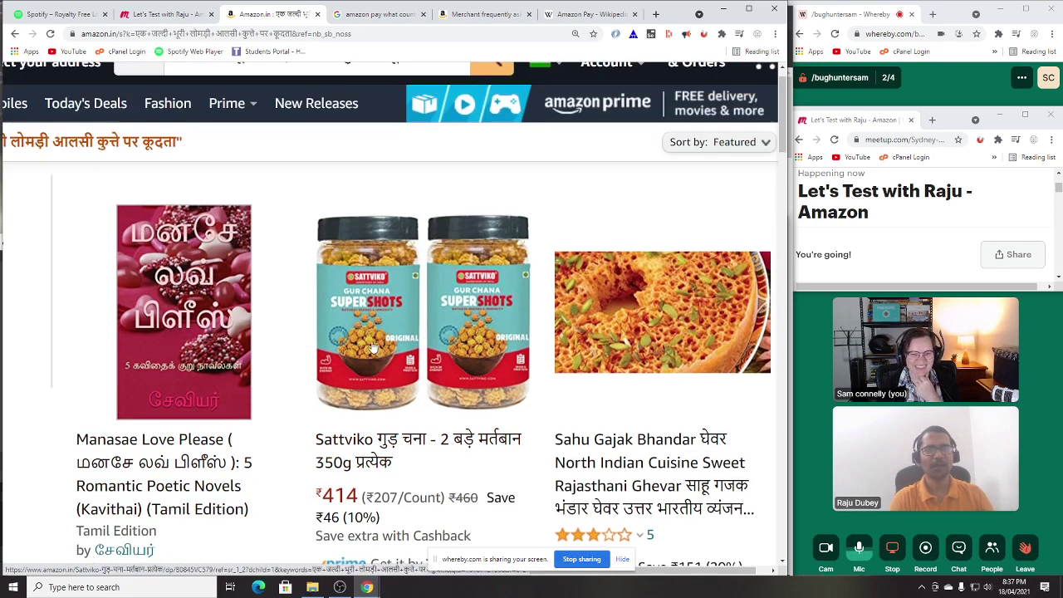
Step: Shorten the search query to its first word "एक" and run the search again
drag(424, 90, 207, 89)
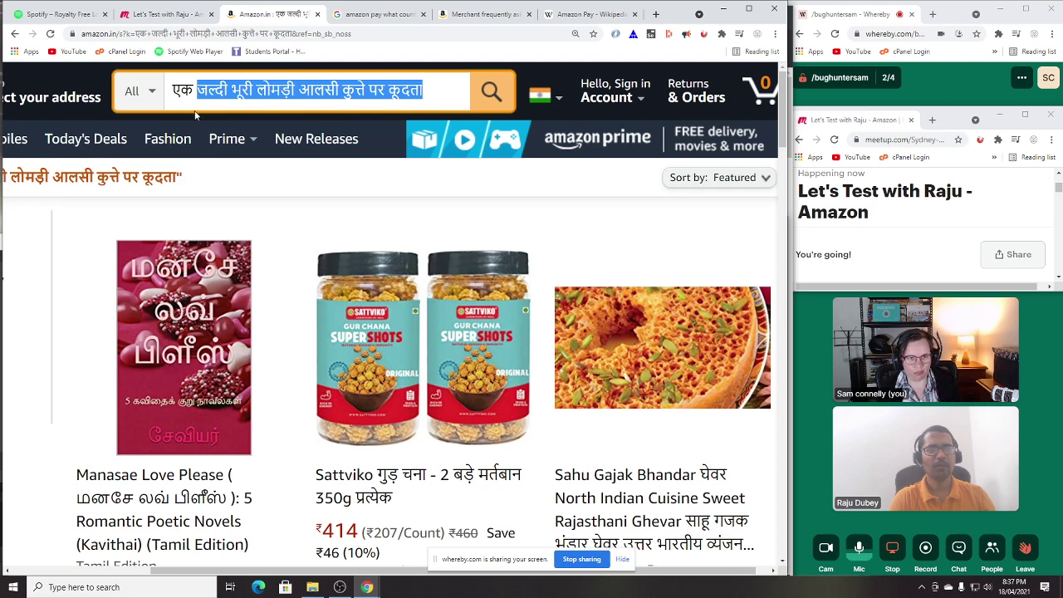
key(BackSpace)
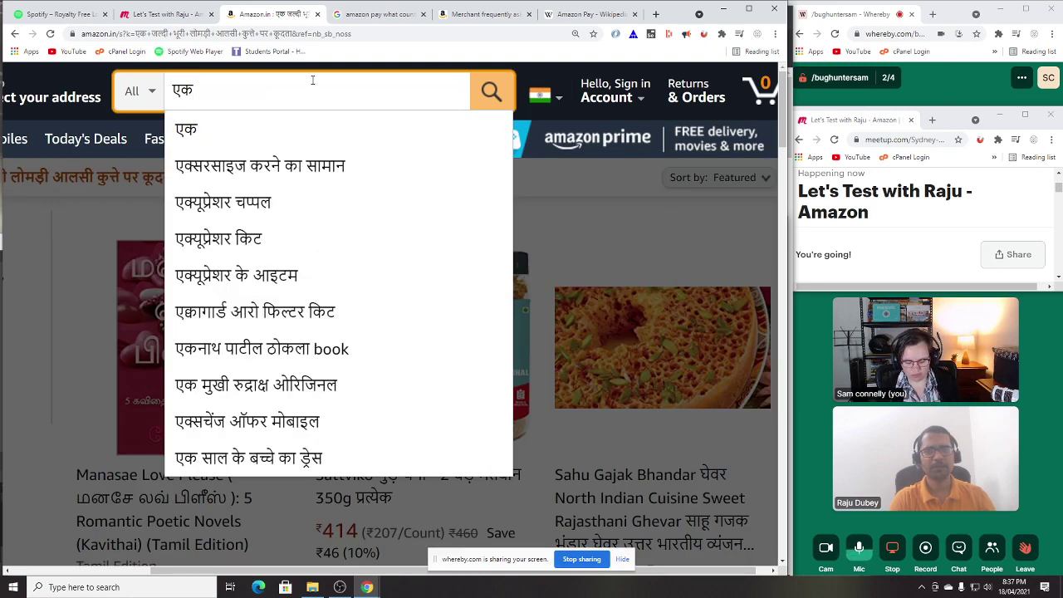
key(Return)
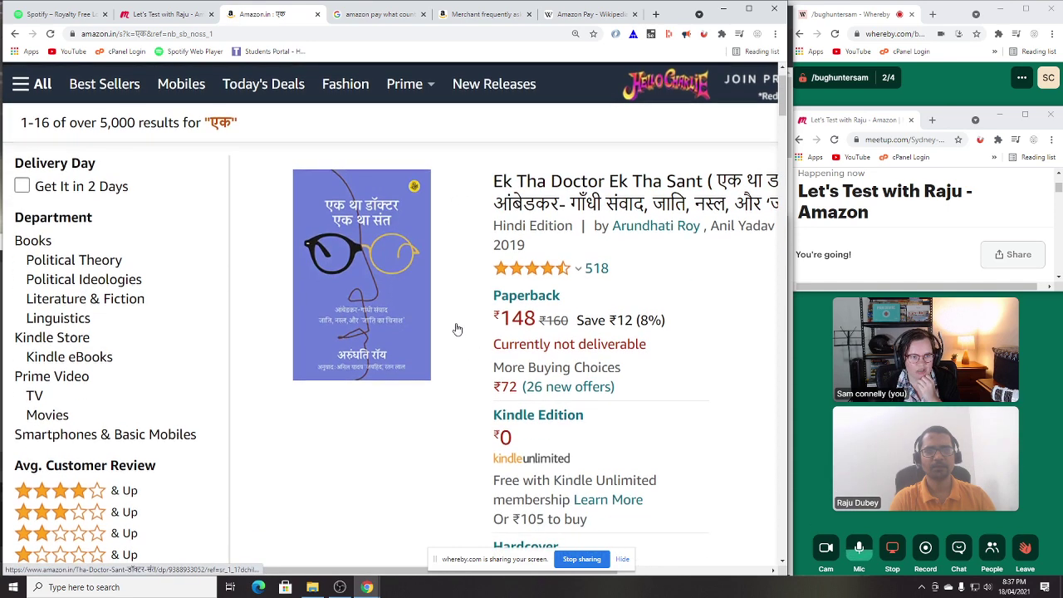
Step: Review the search suggestions for "एक" and check the first book result's full title for the searched word
click(390, 83)
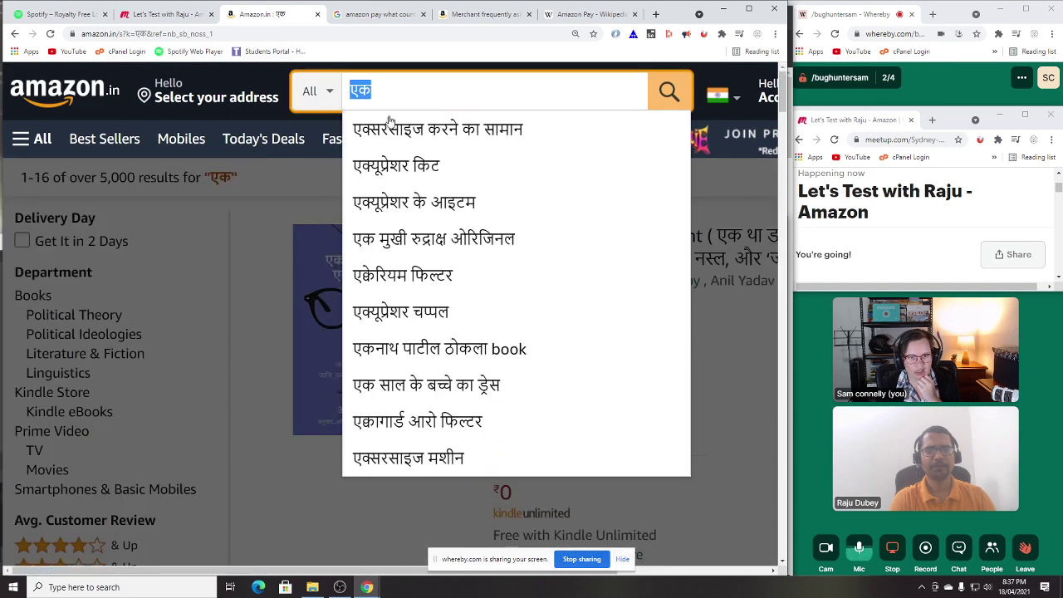
click(390, 83)
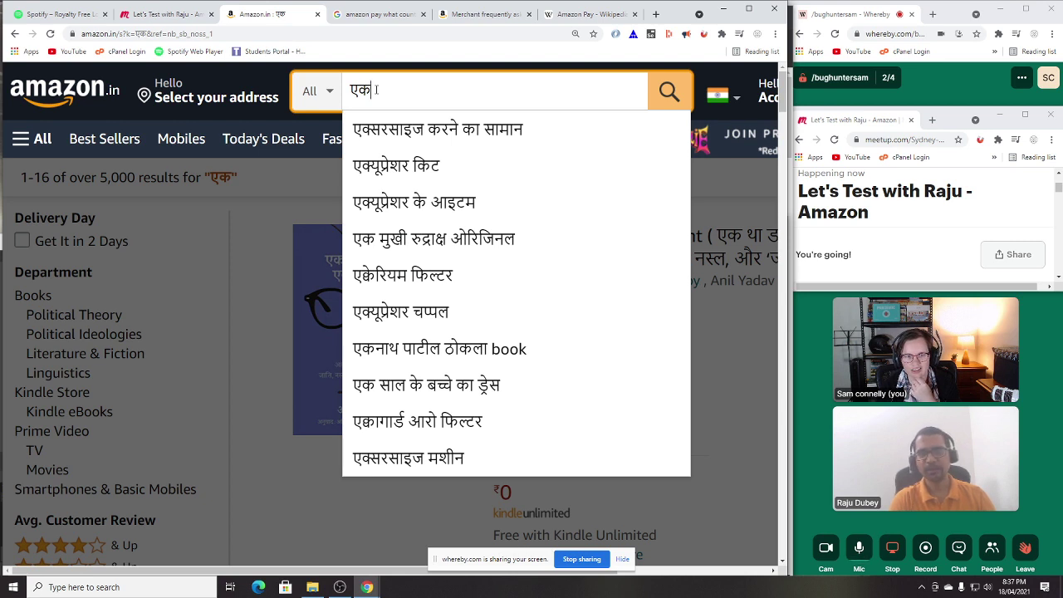
click(268, 292)
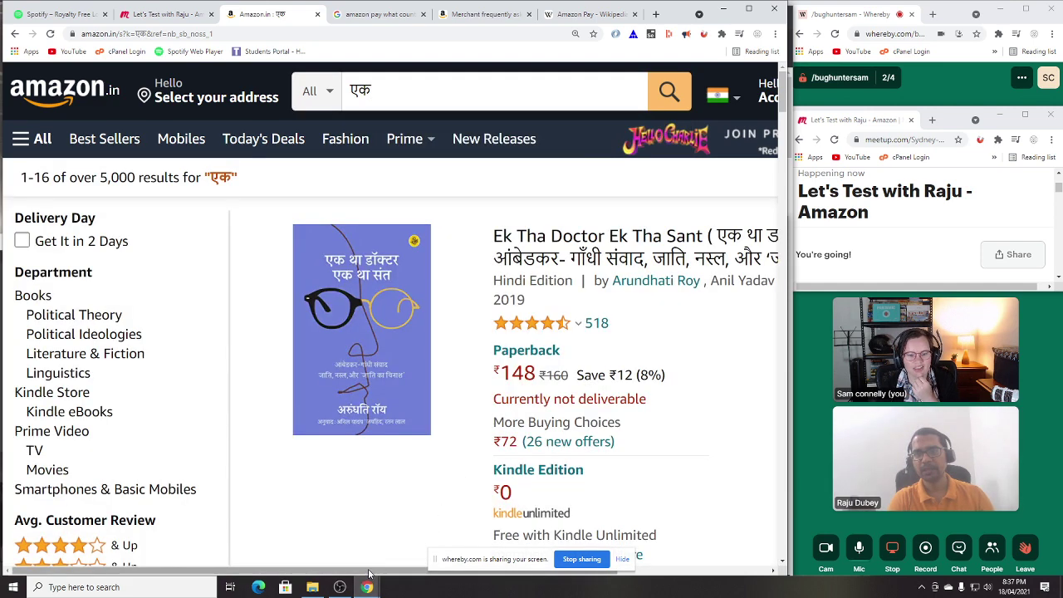
drag(366, 570, 495, 576)
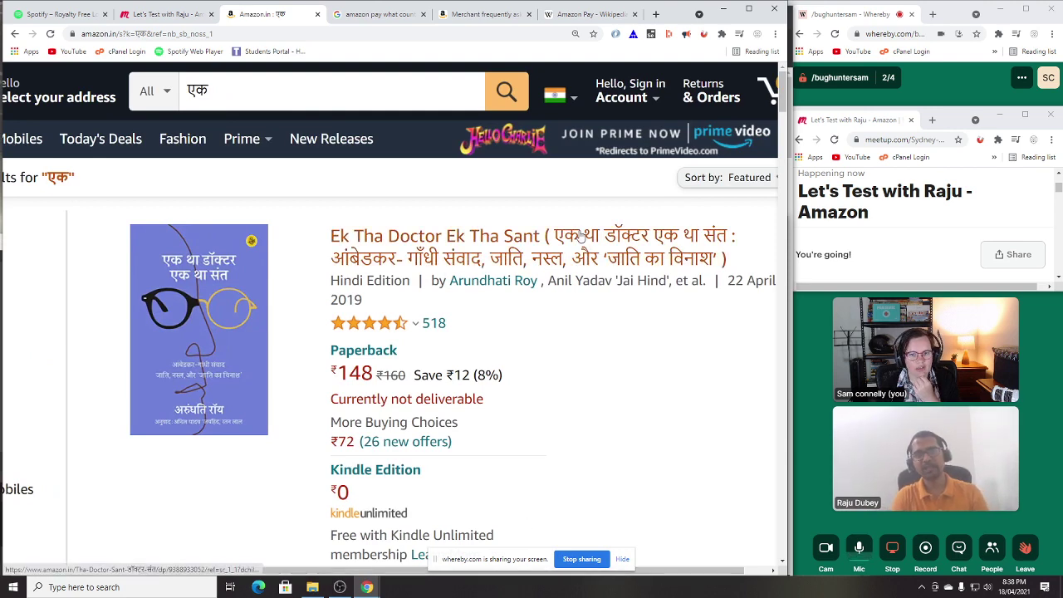
drag(581, 238, 551, 209)
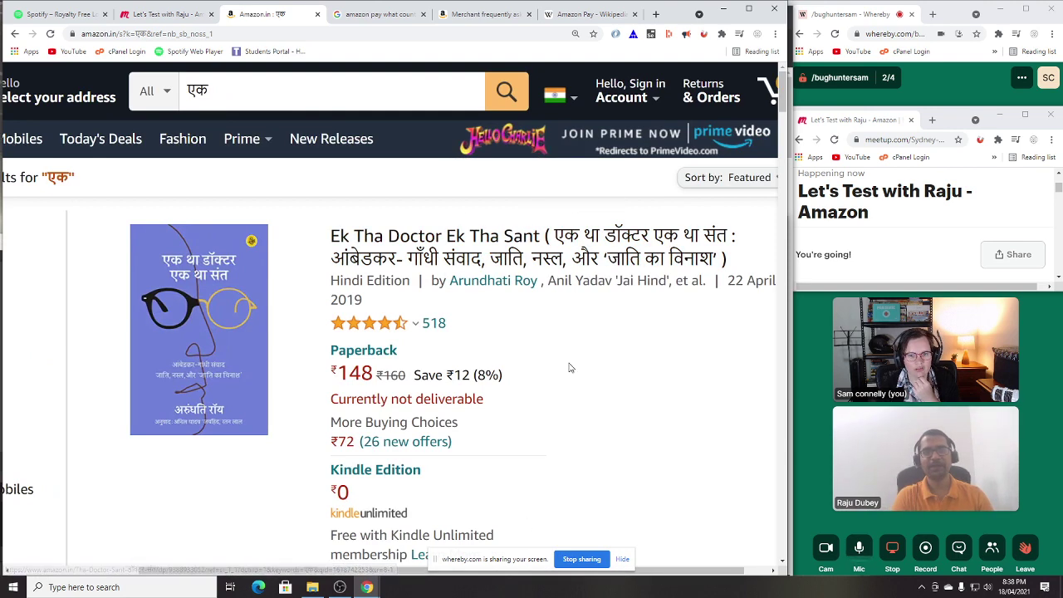
Step: Examine the book and video results for "एक" down to Laakhon Mein Ek, checking each title for the searched word
scroll(569, 368, down, 5)
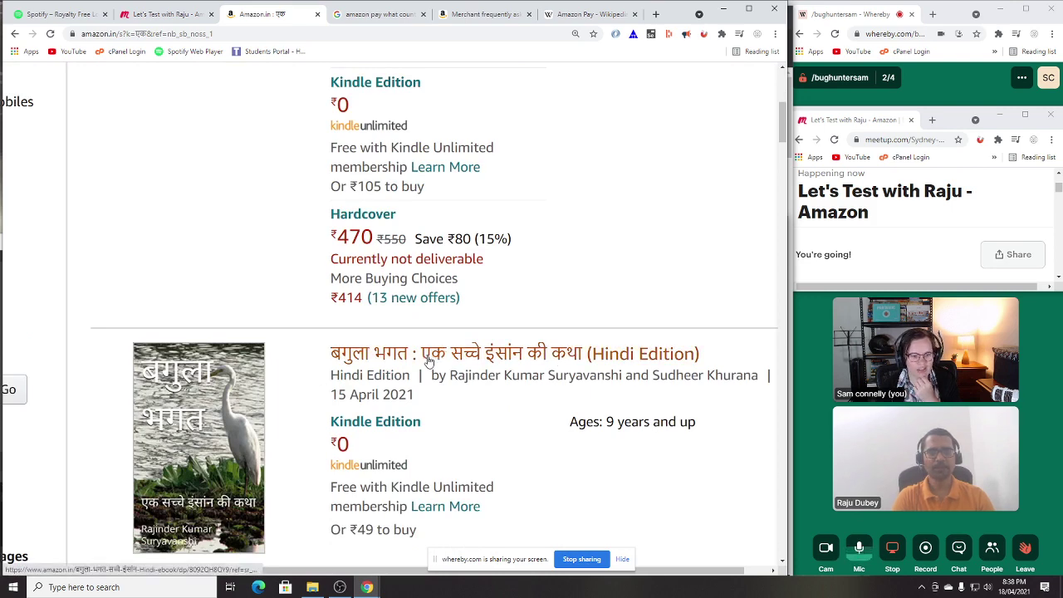
scroll(430, 359, down, 1)
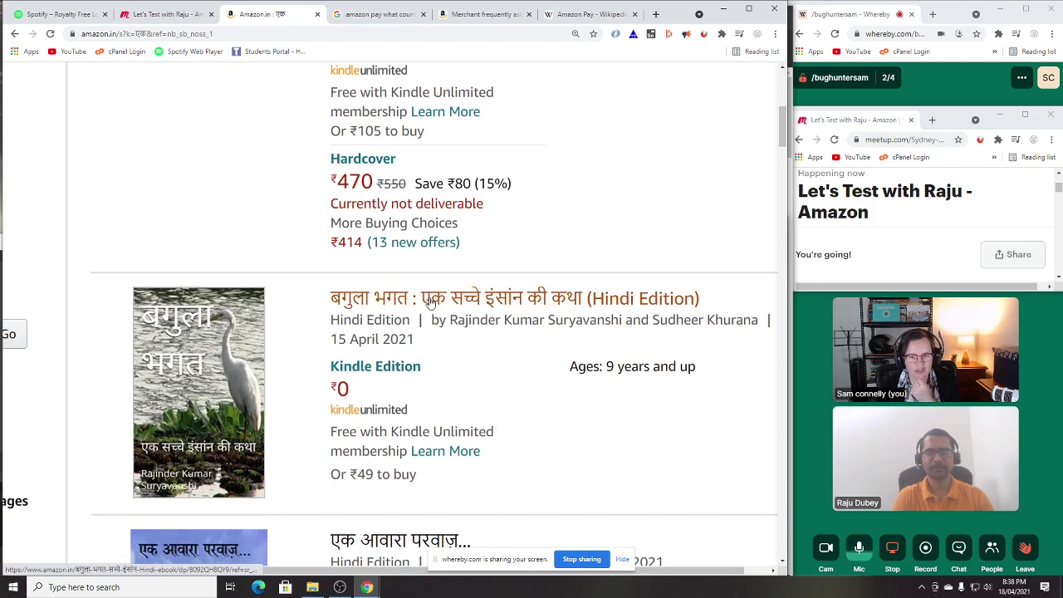
scroll(431, 300, down, 3)
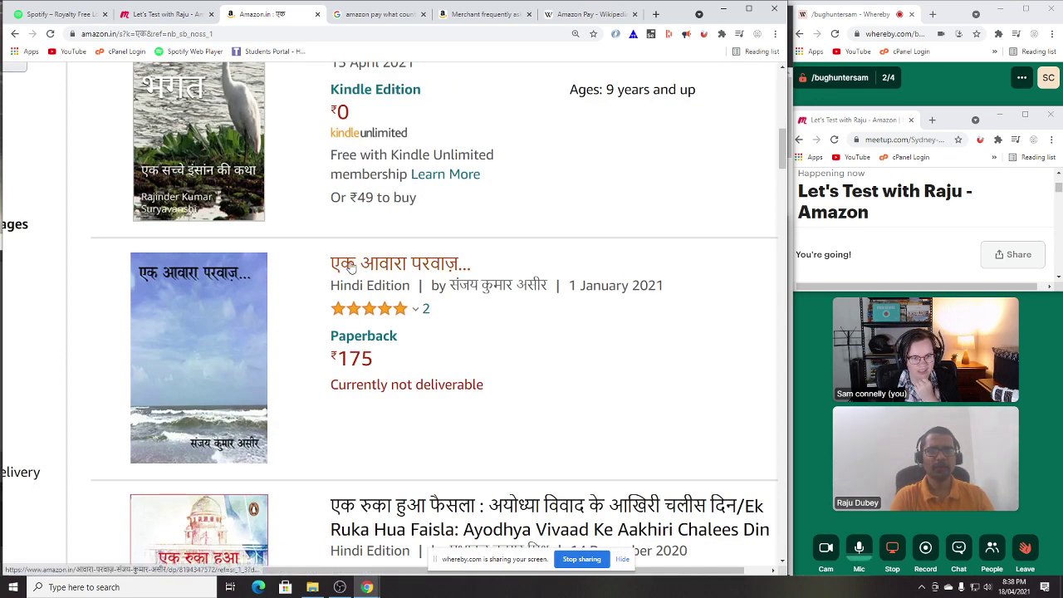
scroll(531, 397, down, 1)
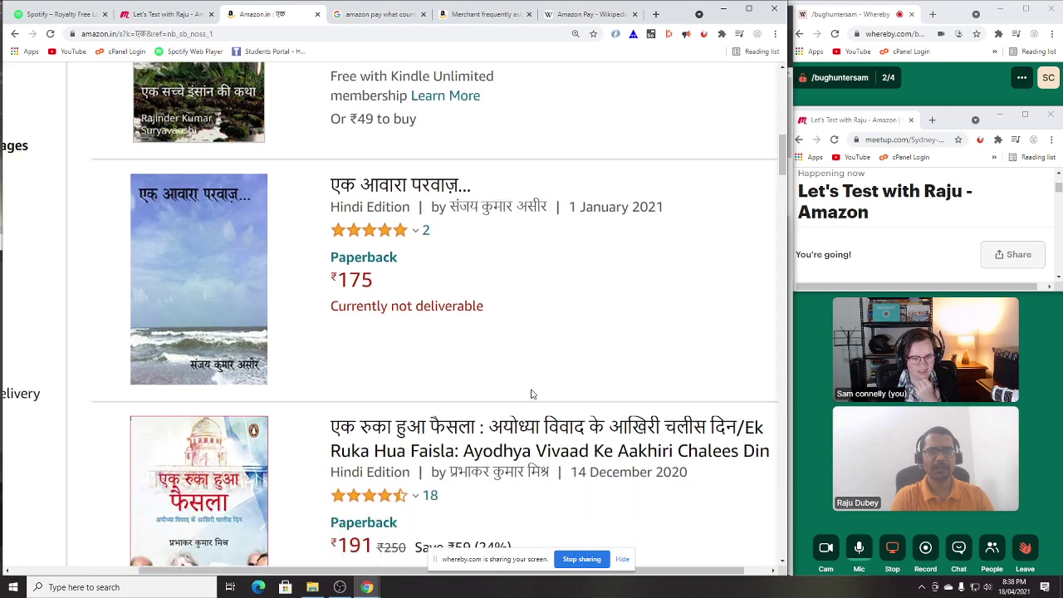
scroll(586, 338, down, 2)
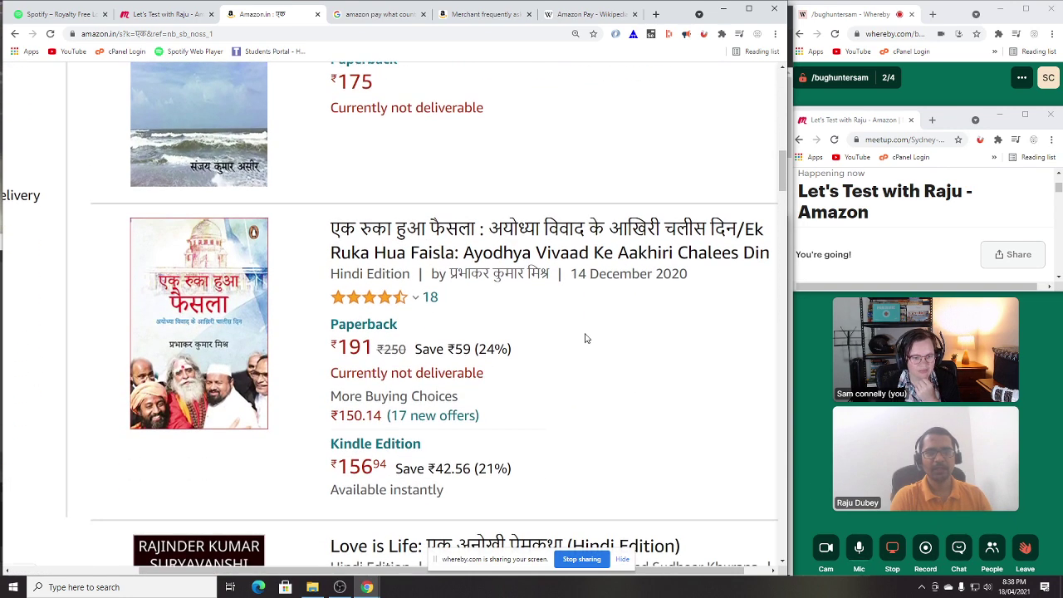
scroll(585, 338, down, 1)
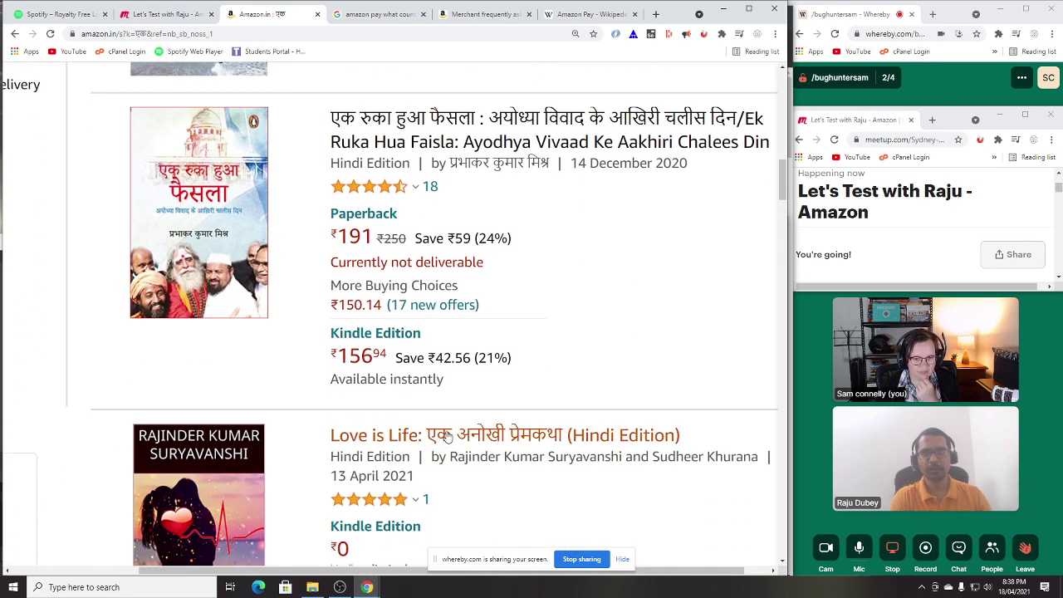
scroll(585, 354, down, 3)
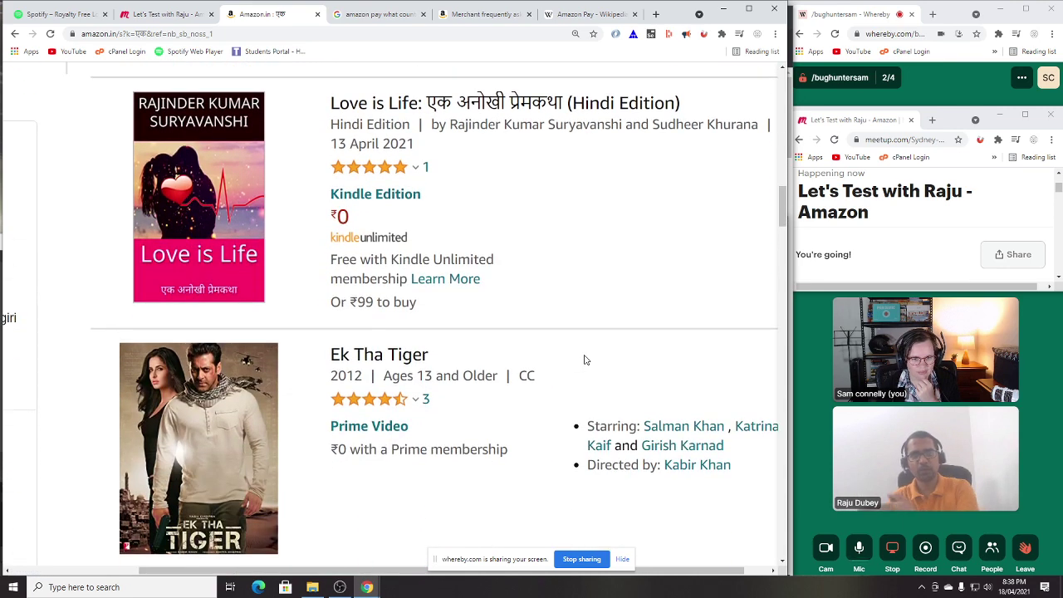
scroll(584, 360, down, 1)
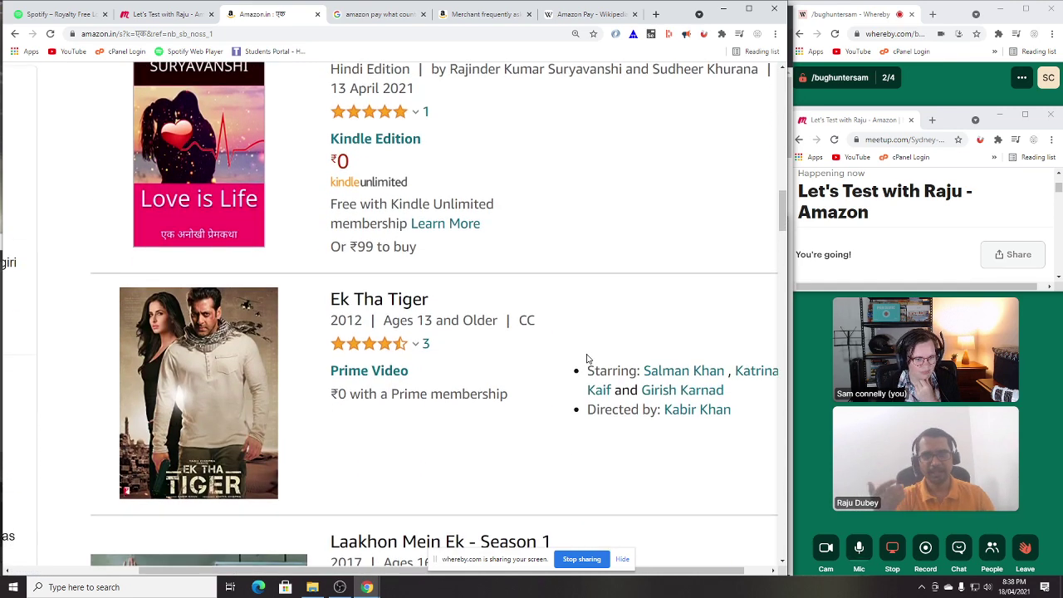
scroll(590, 348, down, 1)
scroll(592, 350, up, 1)
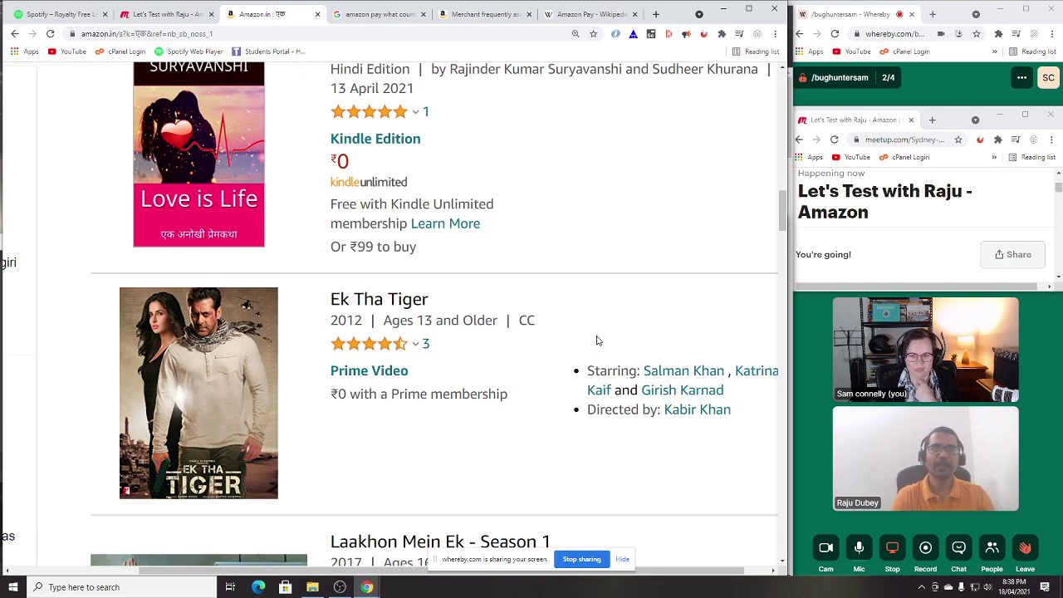
scroll(597, 339, down, 2)
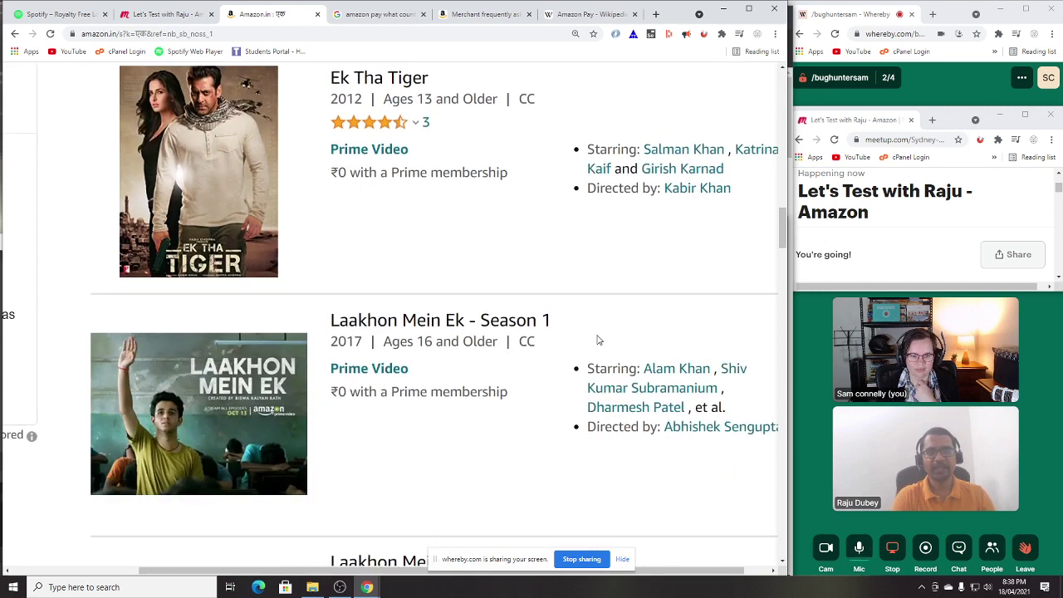
Step: Hide the screen-sharing notice and recheck the relevance of the results for "एक" from the first book to the sponsored products
click(621, 559)
scroll(507, 418, up, 2)
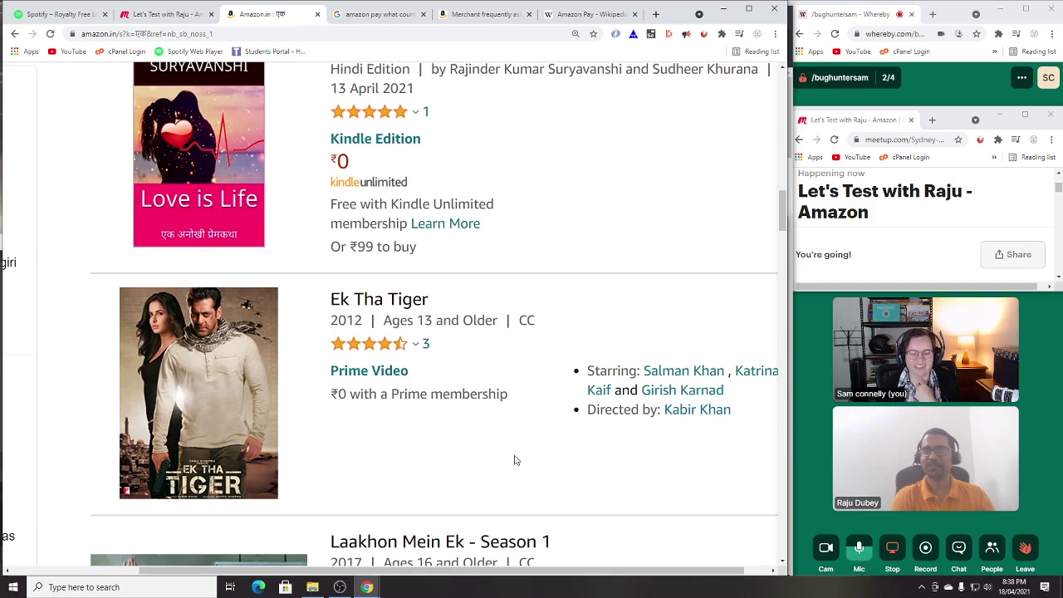
scroll(506, 436, up, 8)
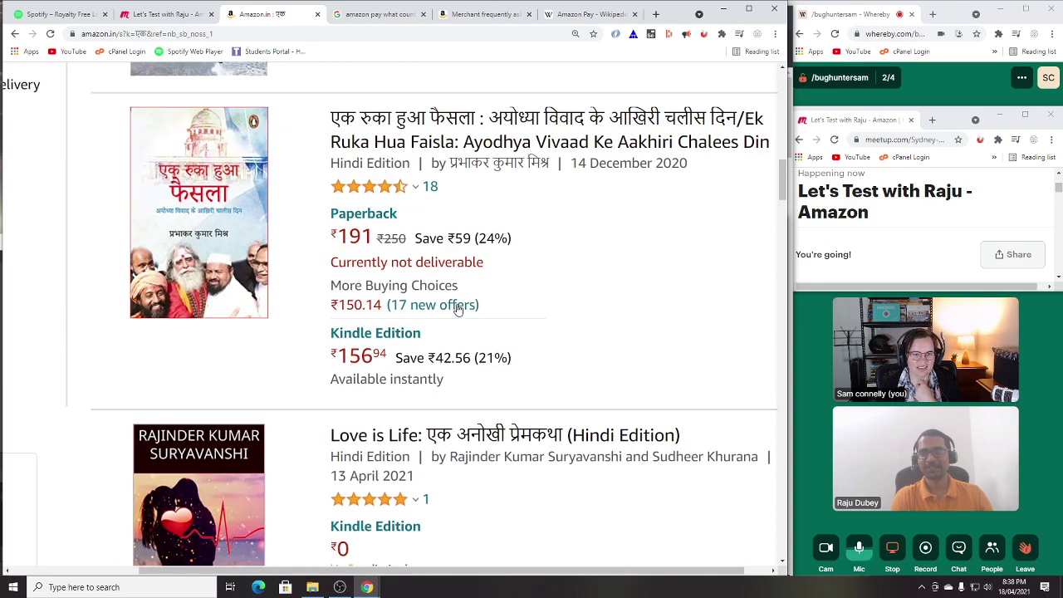
scroll(462, 213, up, 9)
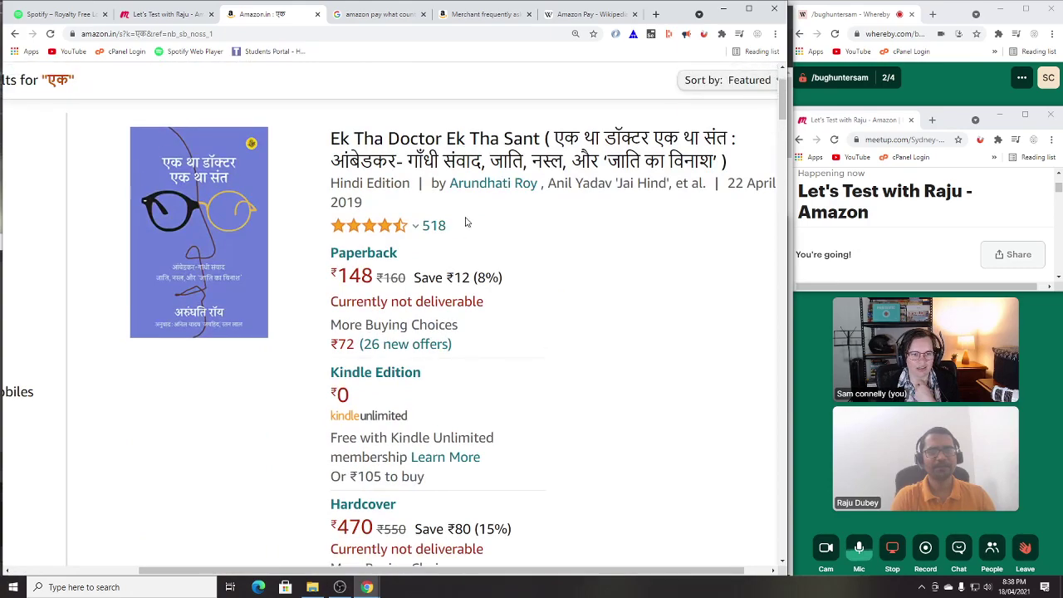
scroll(341, 239, down, 10)
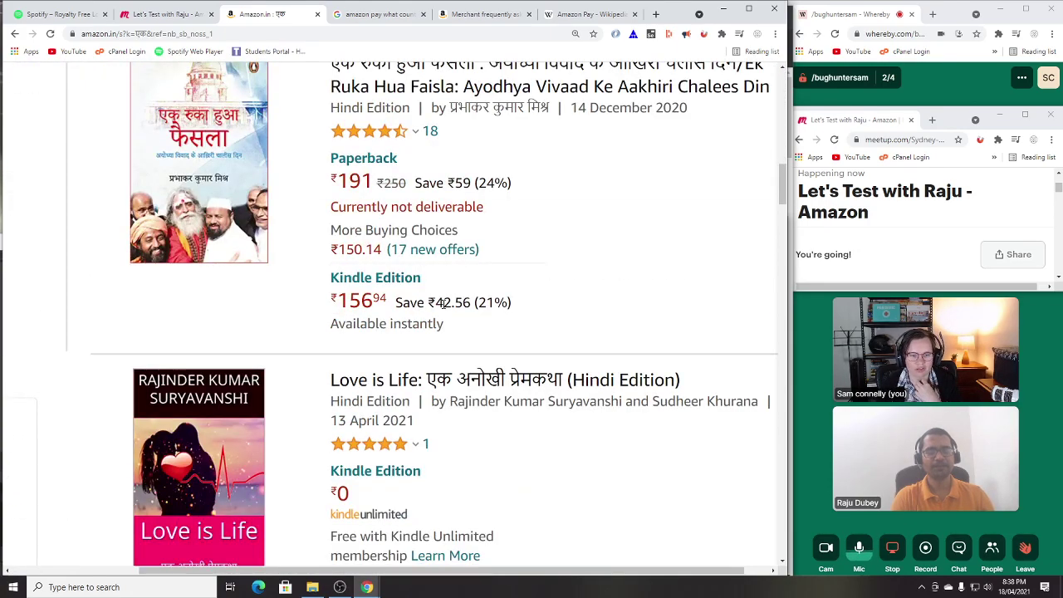
scroll(440, 302, down, 5)
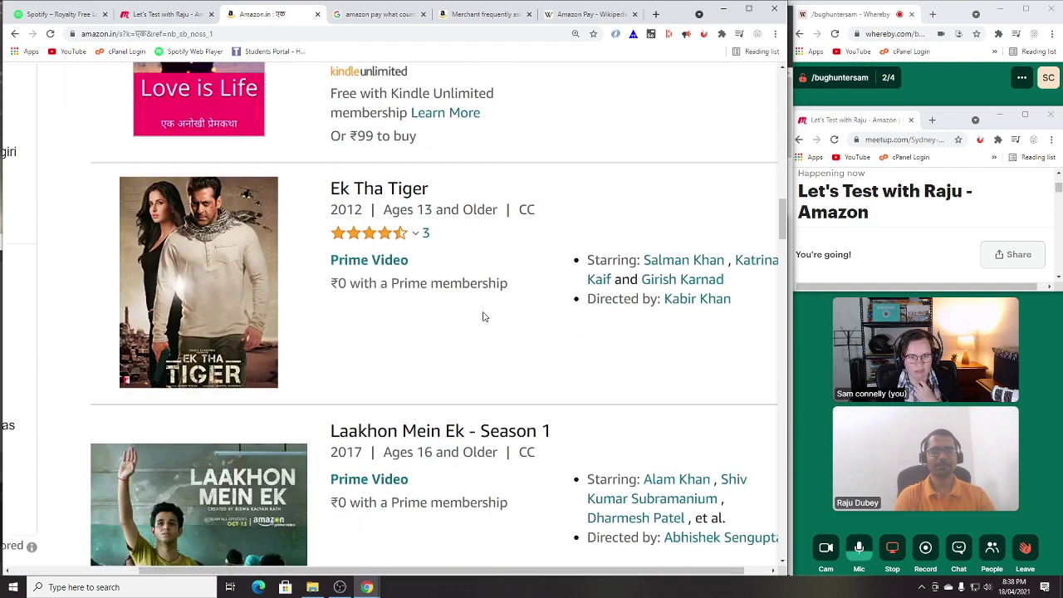
scroll(458, 345, down, 3)
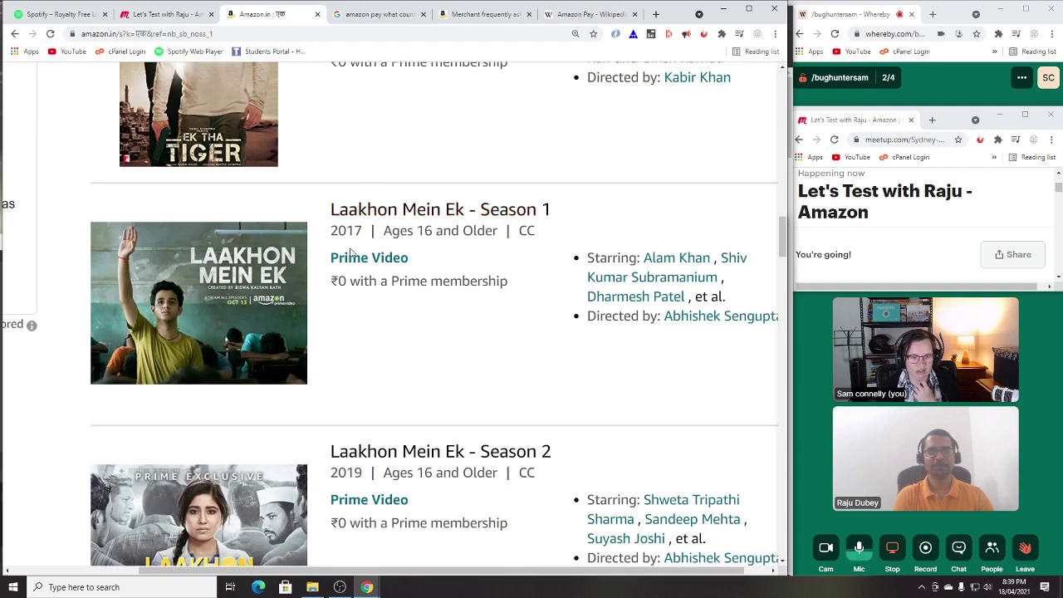
scroll(417, 374, down, 3)
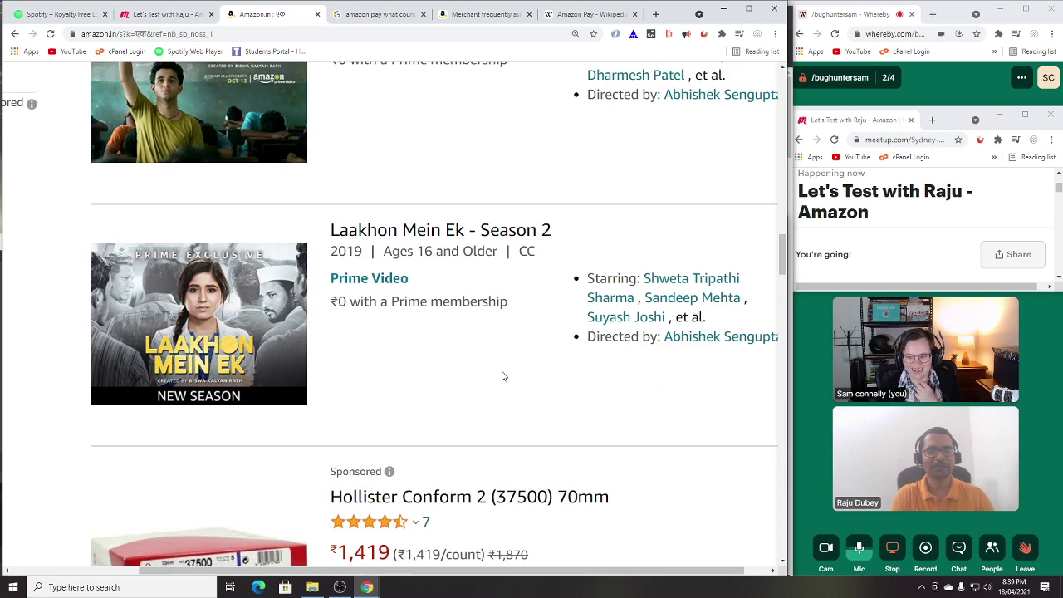
scroll(501, 376, down, 2)
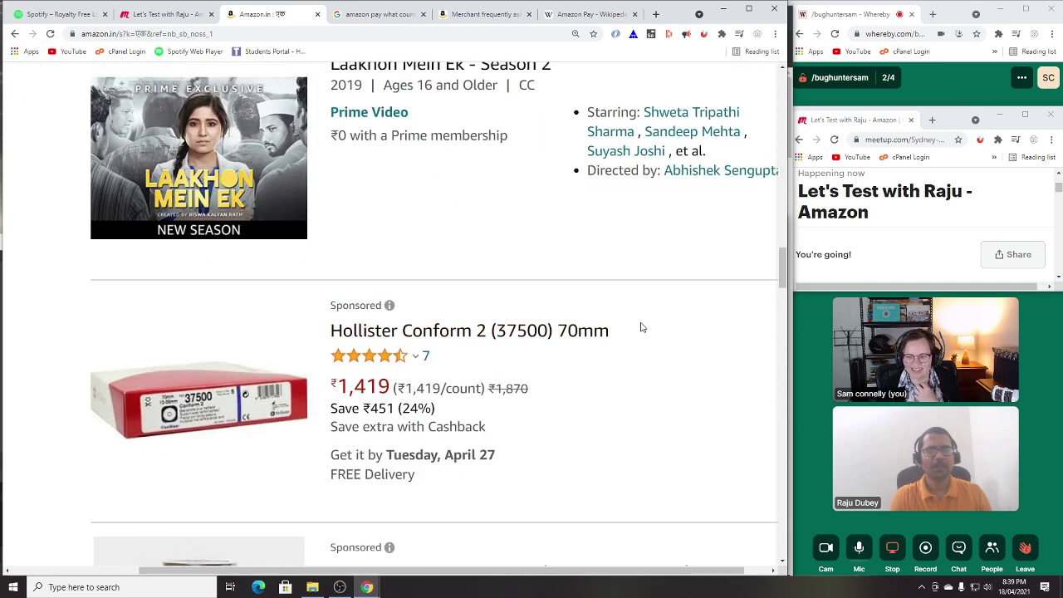
scroll(640, 327, down, 3)
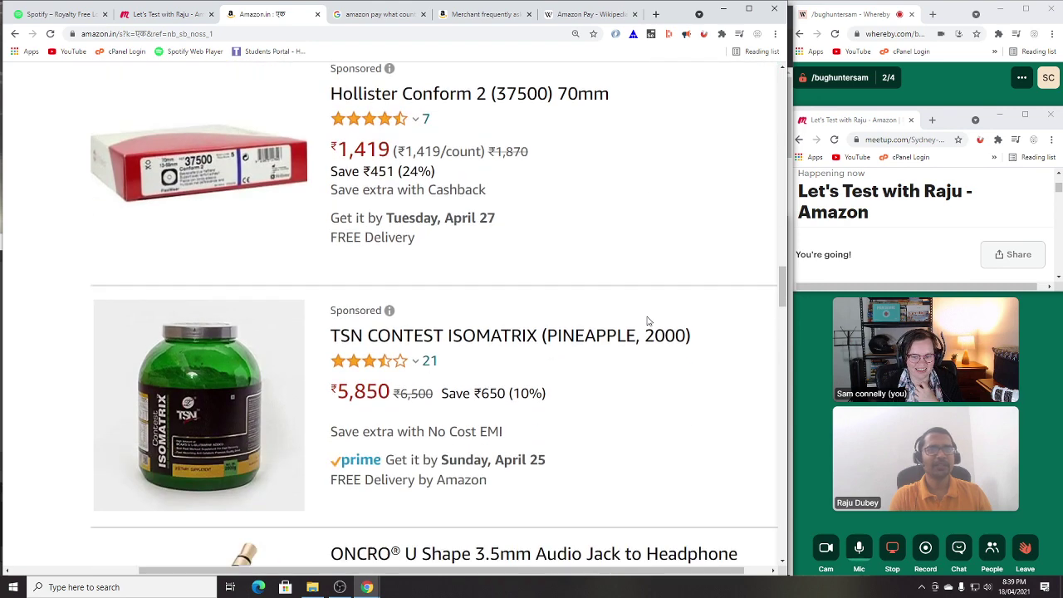
scroll(649, 321, down, 1)
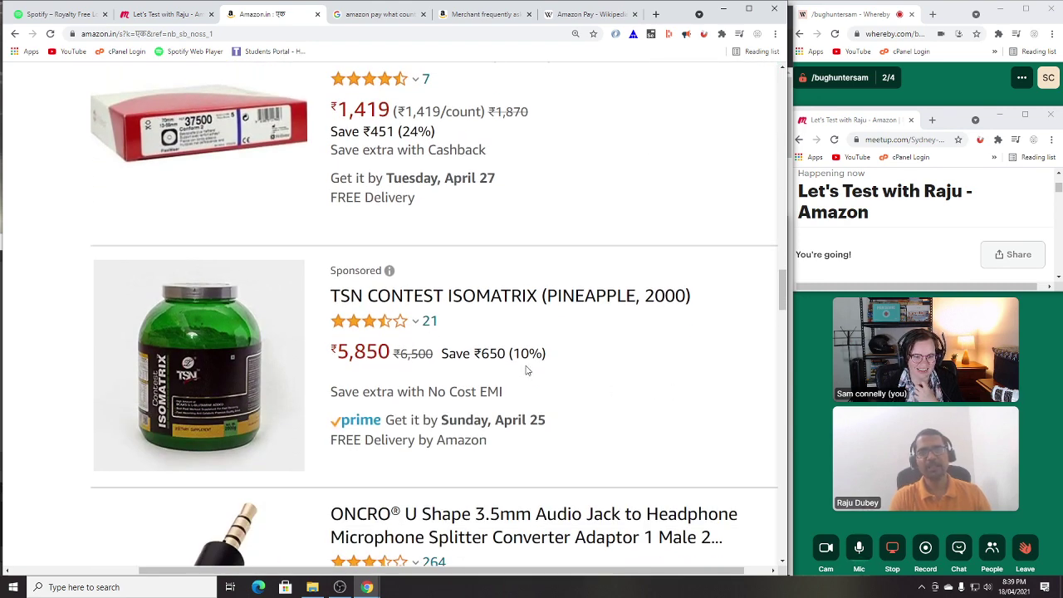
scroll(526, 370, up, 12)
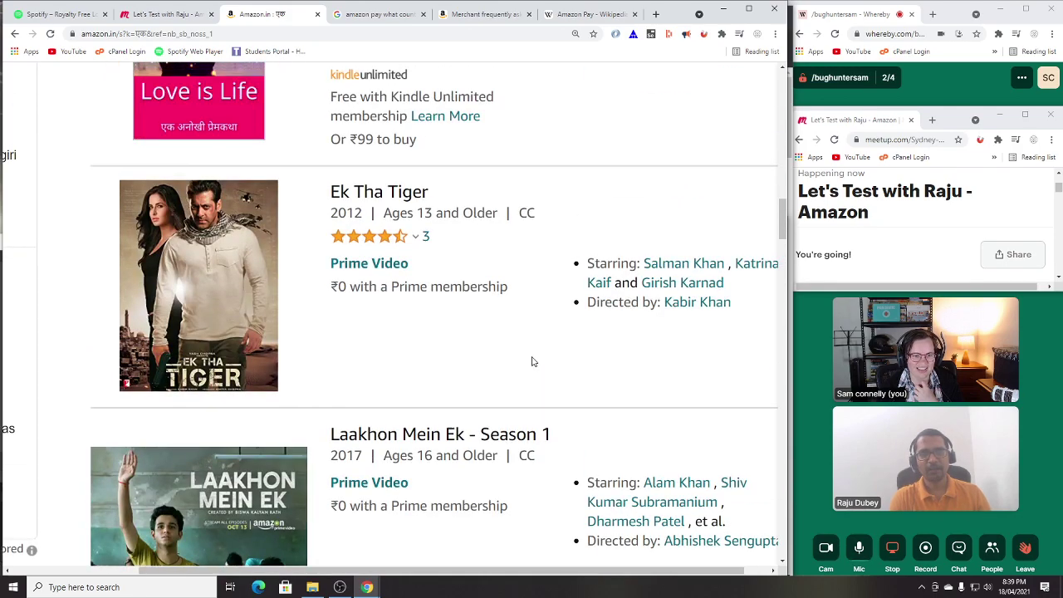
scroll(533, 362, up, 20)
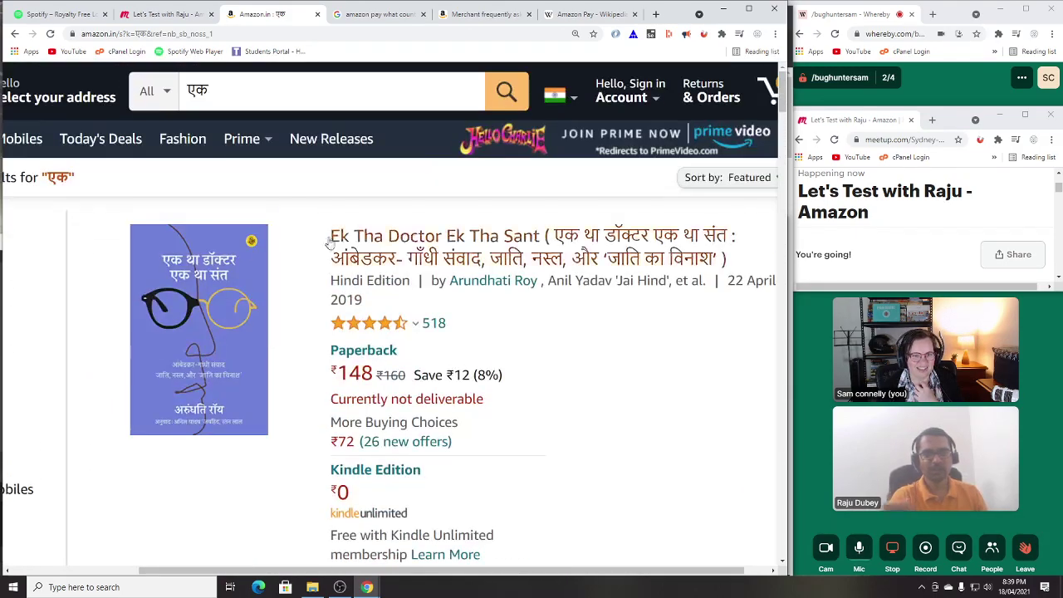
Step: Replace the search query with "purple" and review its search suggestions
double_click(229, 77)
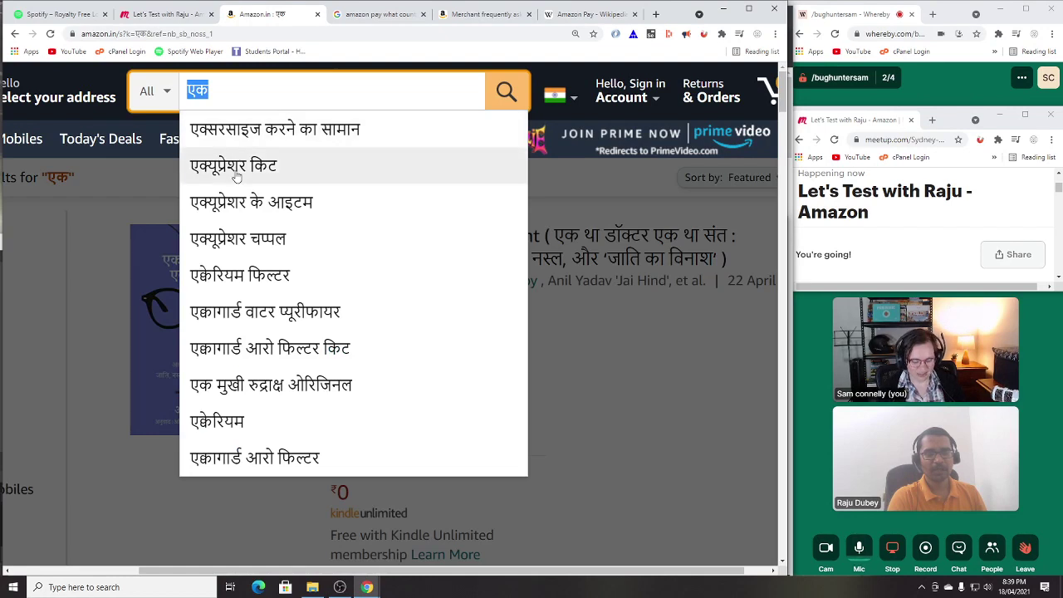
text(purple)
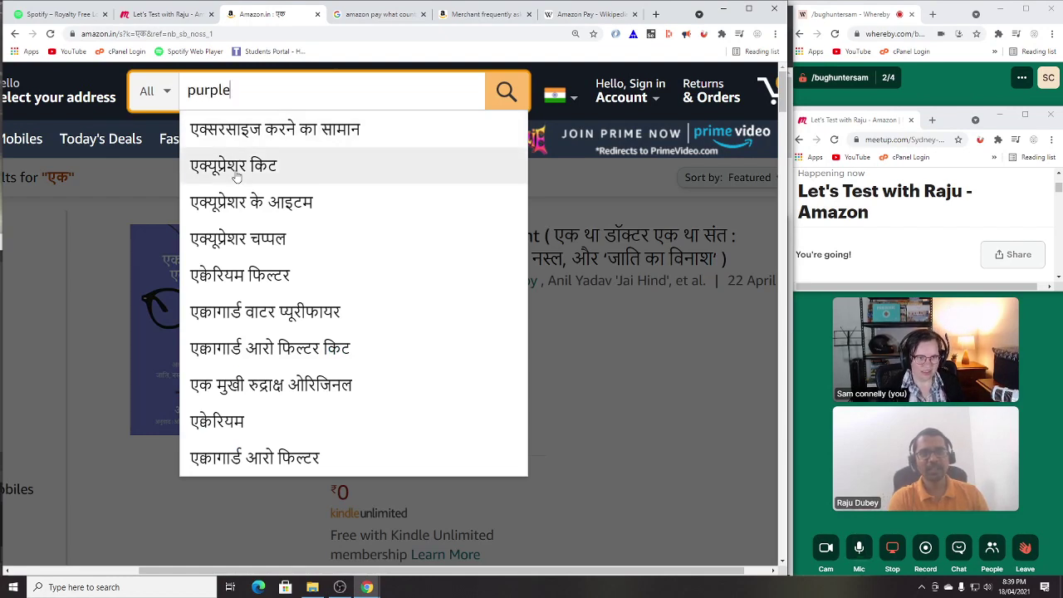
double_click(289, 90)
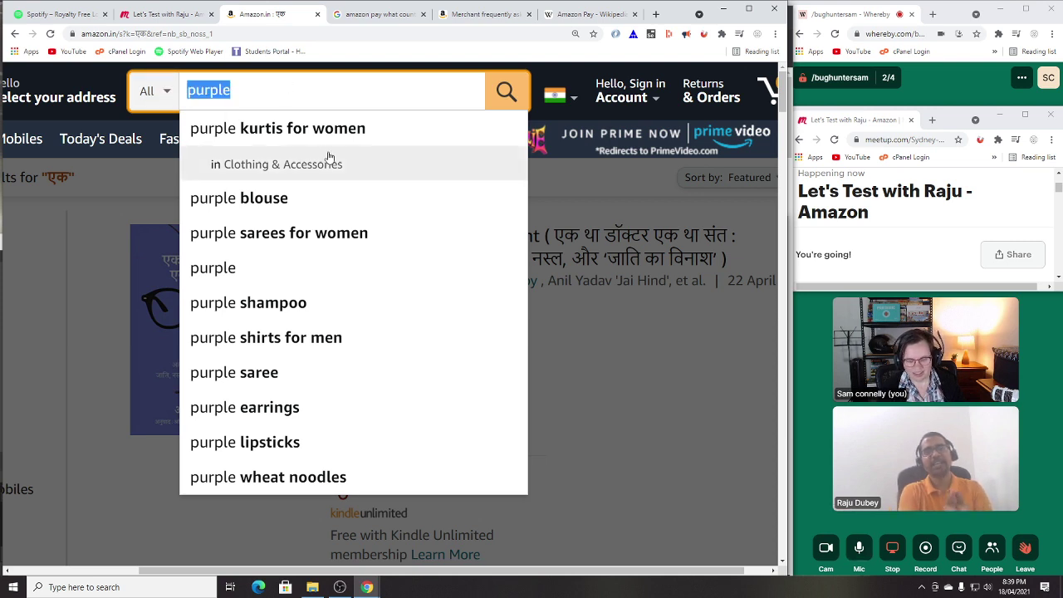
click(627, 436)
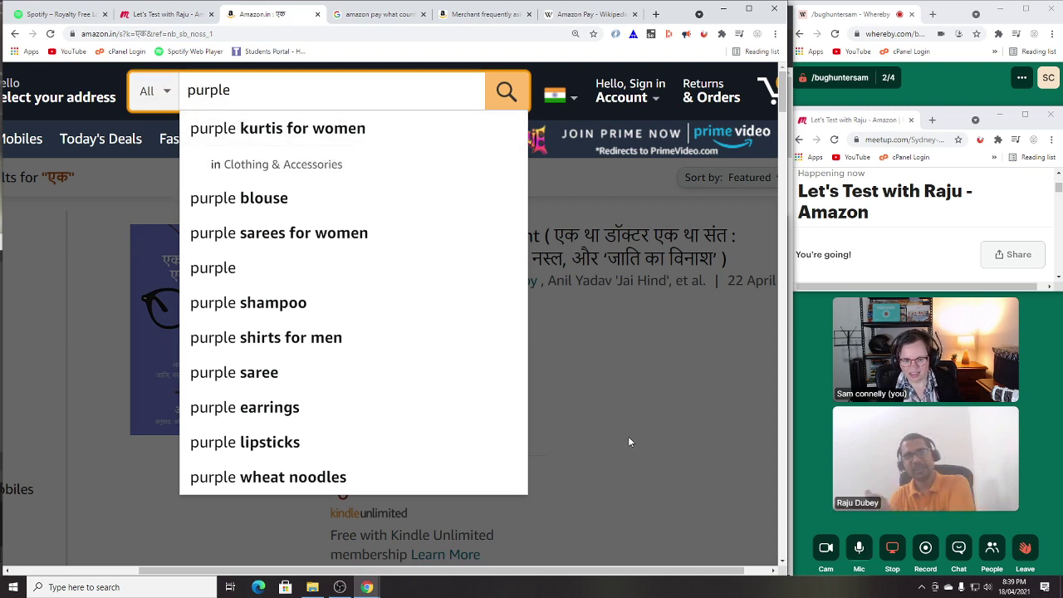
Step: Run the search for "purple" and compare its first product results with those for "एक"
scroll(544, 440, down, 1)
scroll(544, 441, down, 18)
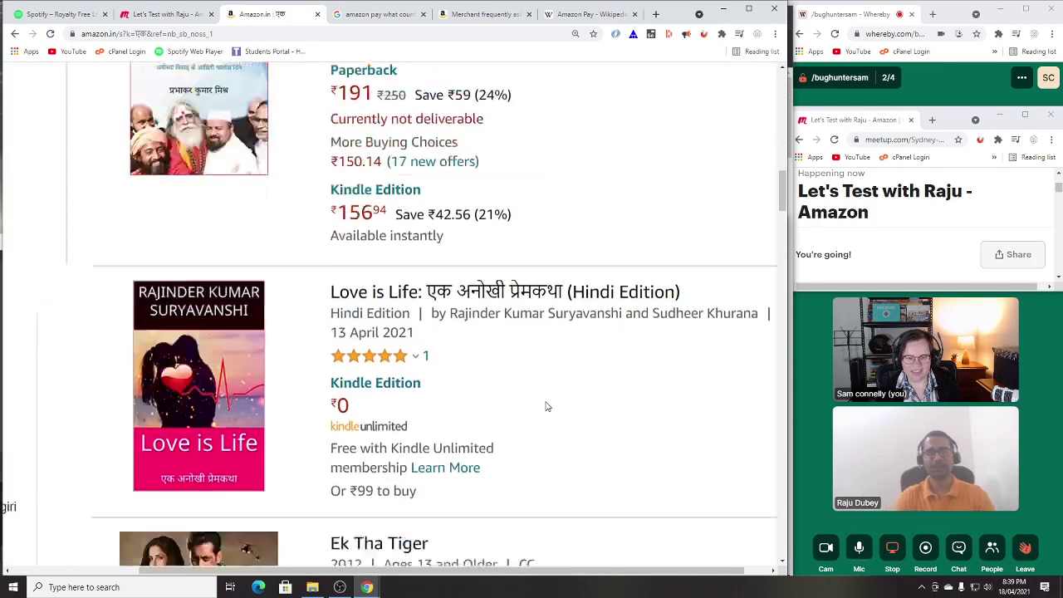
scroll(546, 406, down, 4)
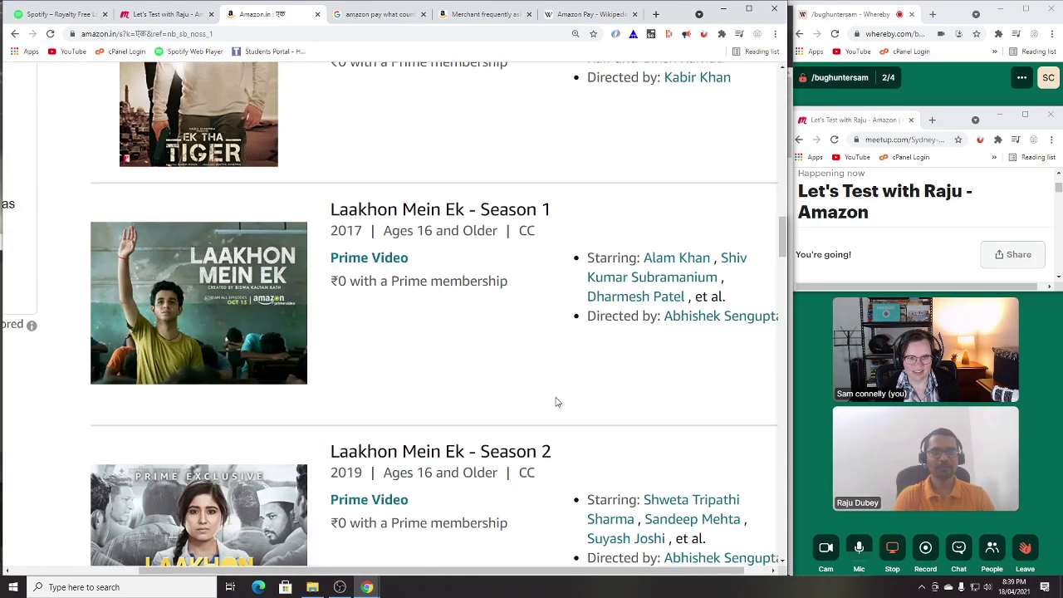
scroll(562, 396, up, 8)
scroll(563, 384, up, 12)
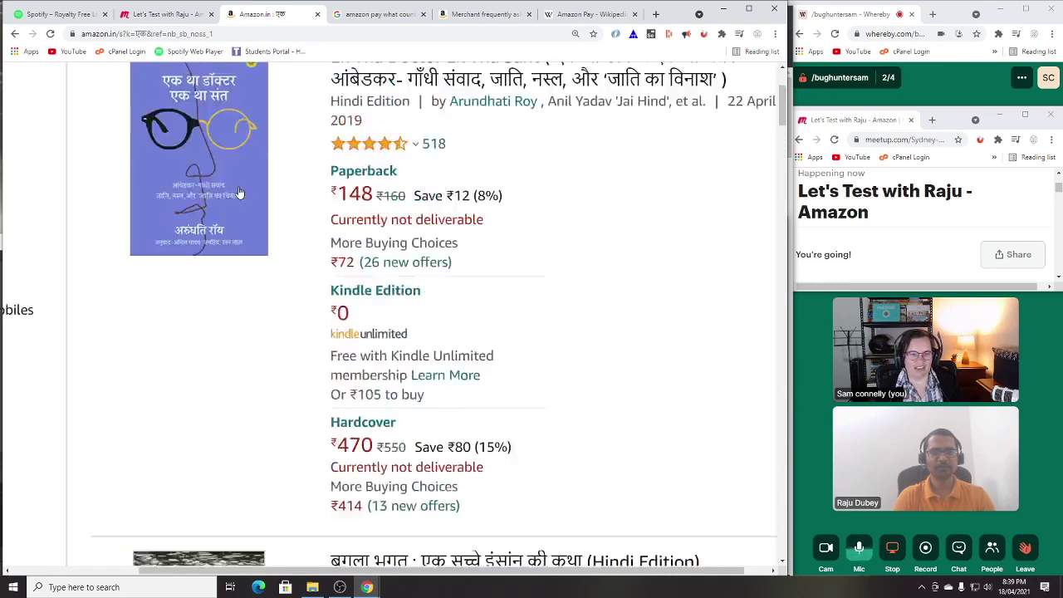
click(260, 88)
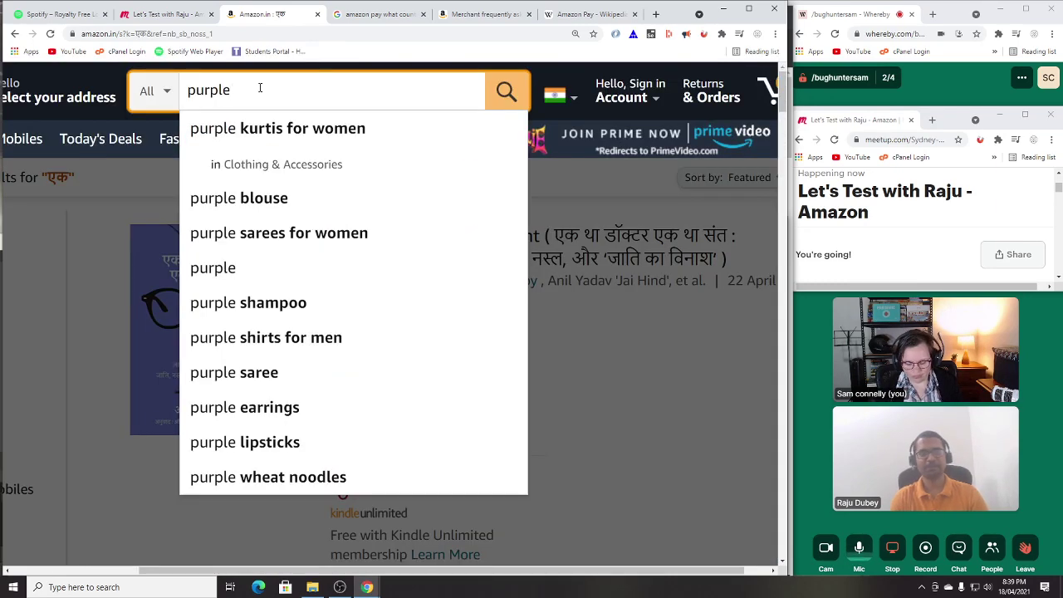
key(Return)
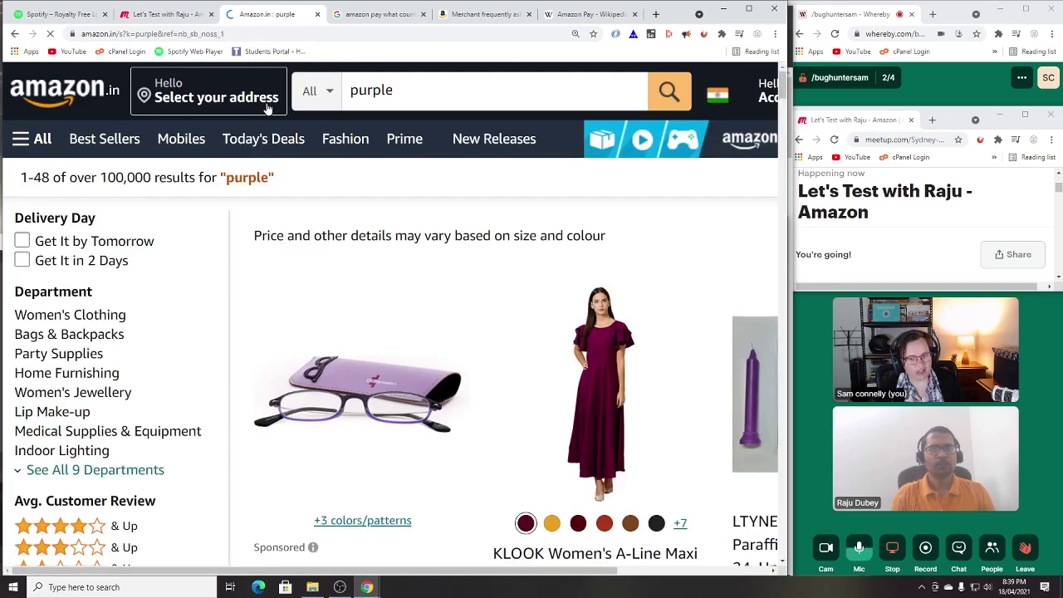
scroll(371, 218, down, 4)
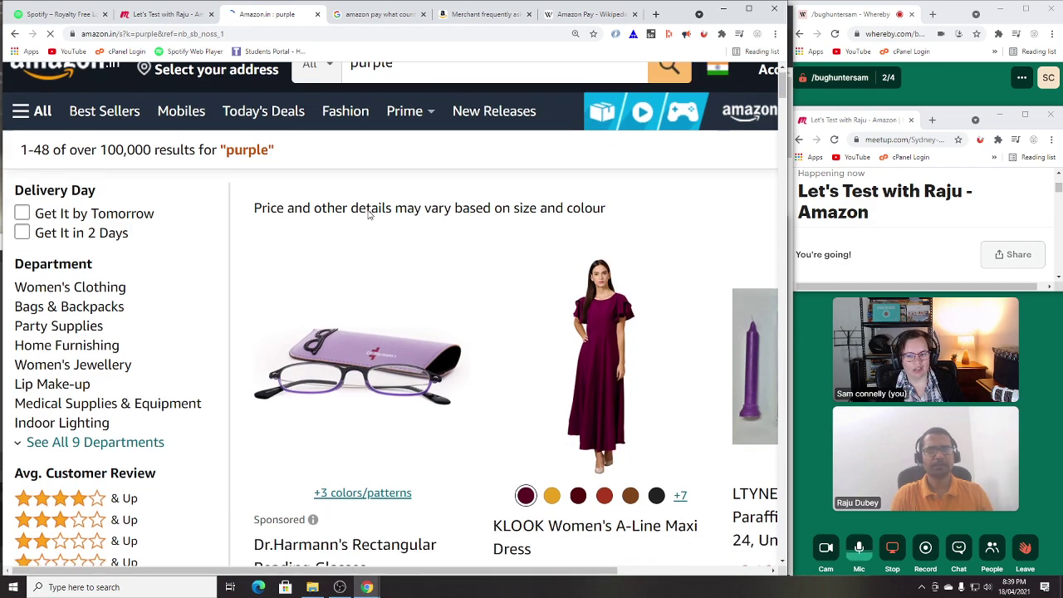
scroll(384, 246, up, 4)
Step: Return to the results for "एक" and clear the search box
click(407, 87)
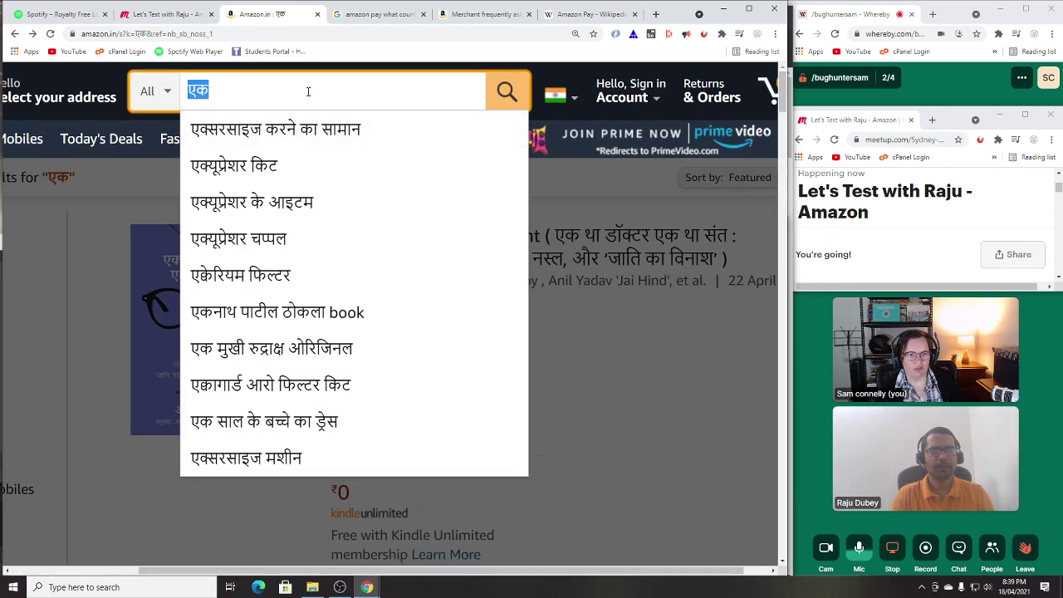
key(BackSpace)
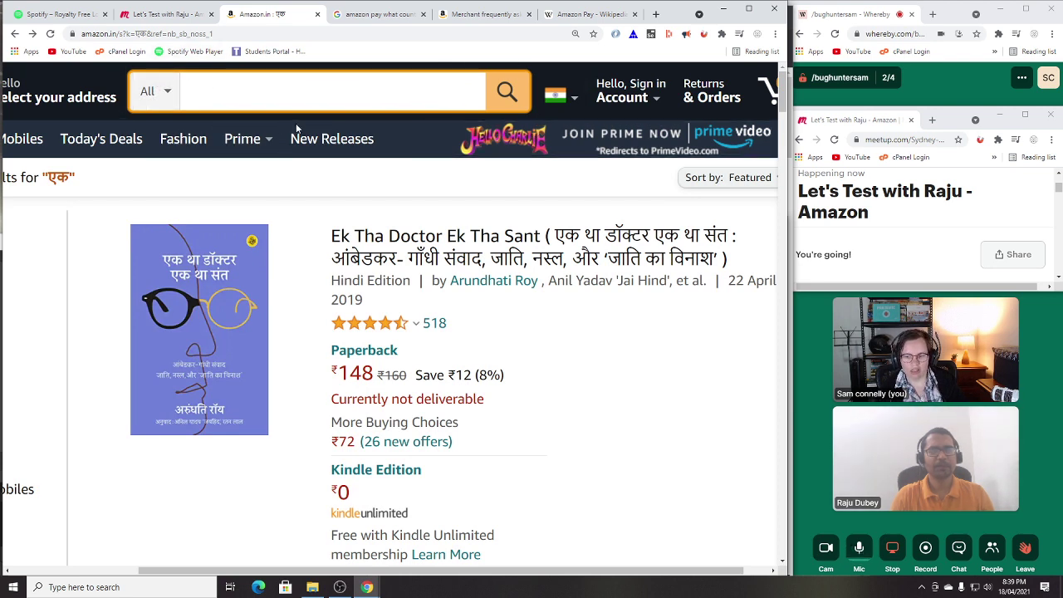
Step: Switch to the Coggle mind map and add a "character length" branch under "unit level"
click(366, 586)
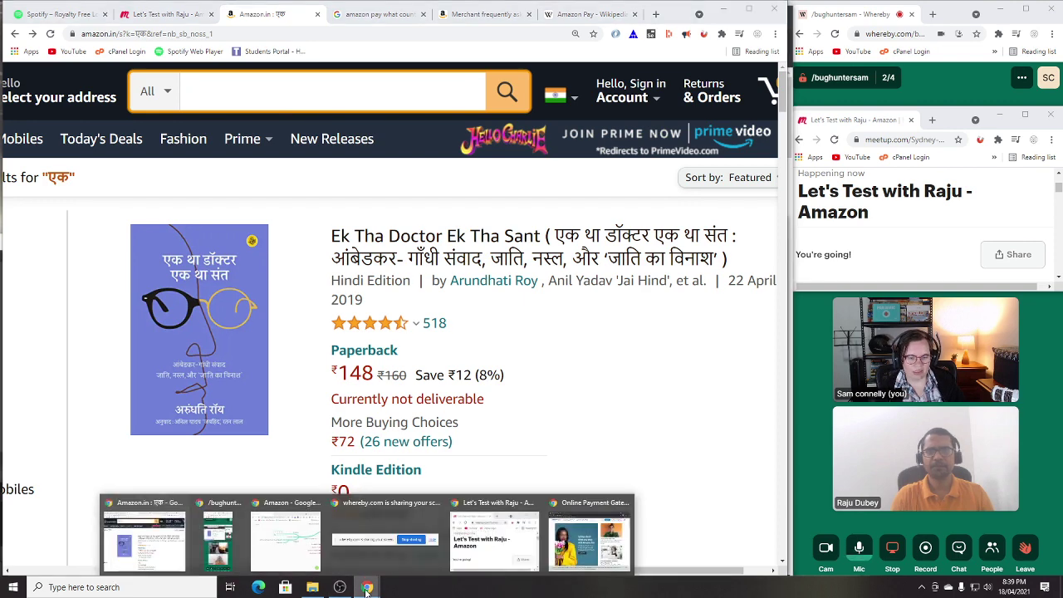
click(278, 544)
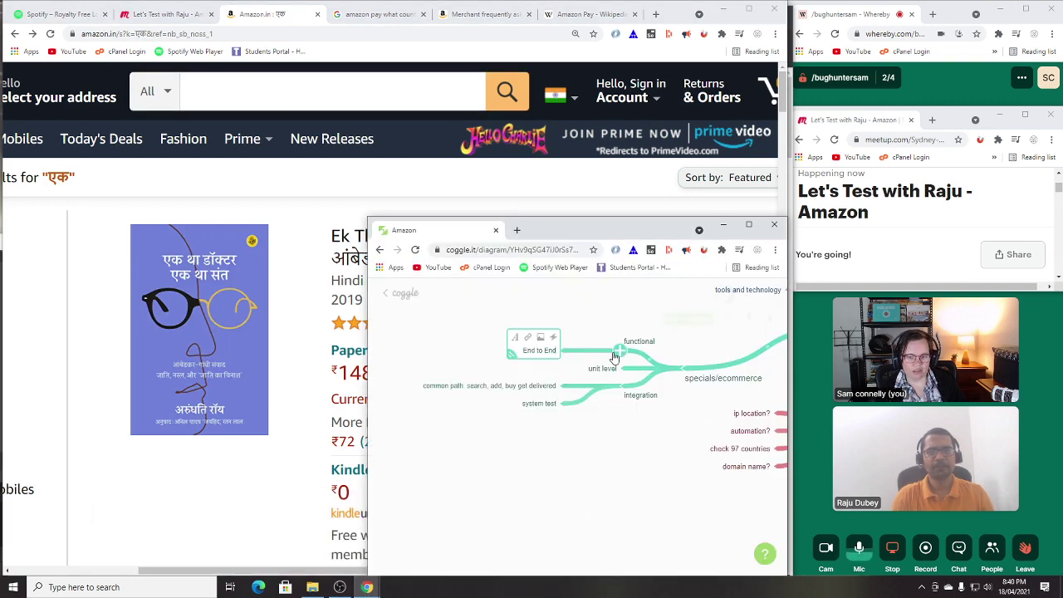
drag(623, 374, 440, 373)
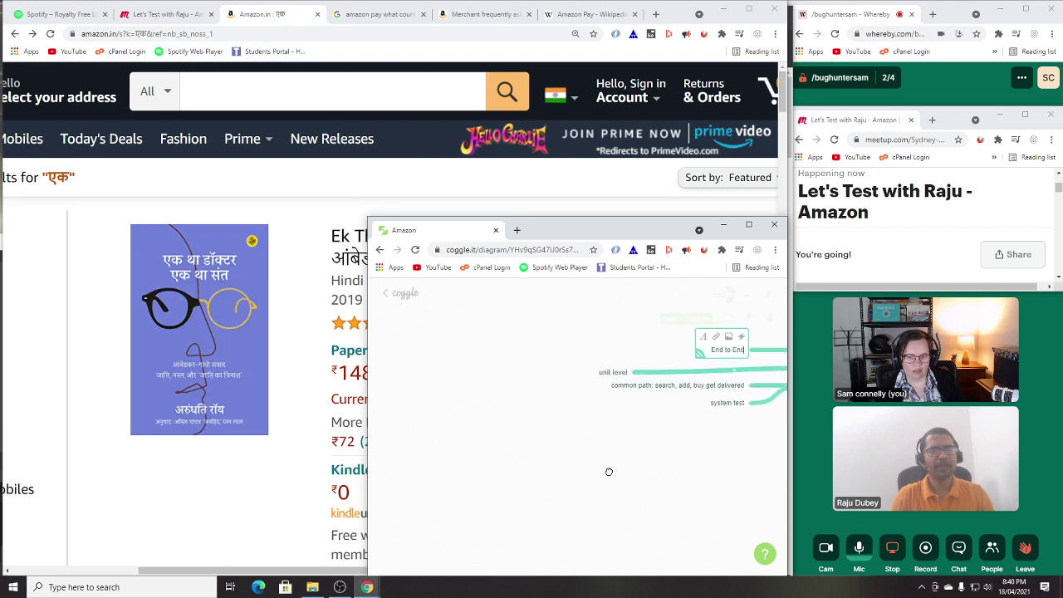
drag(645, 374, 560, 386)
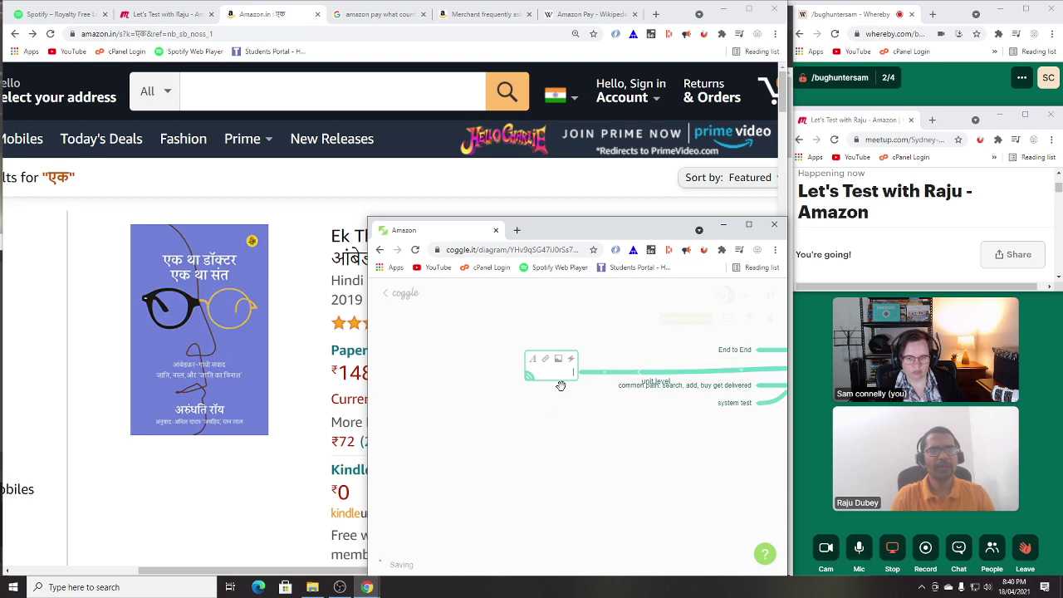
text(characte)
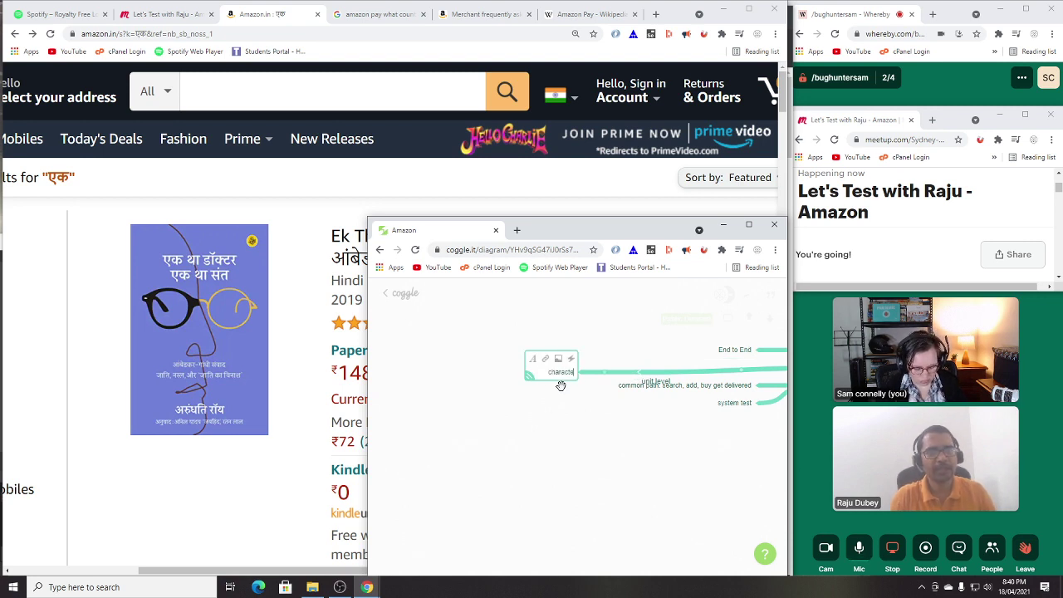
text(r length)
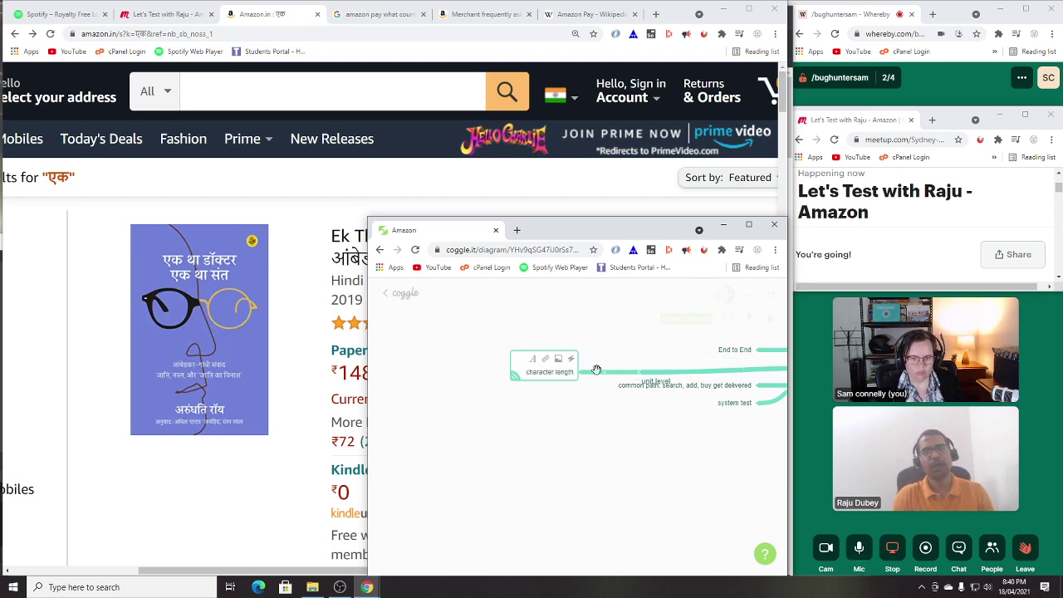
Step: Check Amazon's list of search categories and add a category branch under "unit level" in the Coggle mind map
click(159, 96)
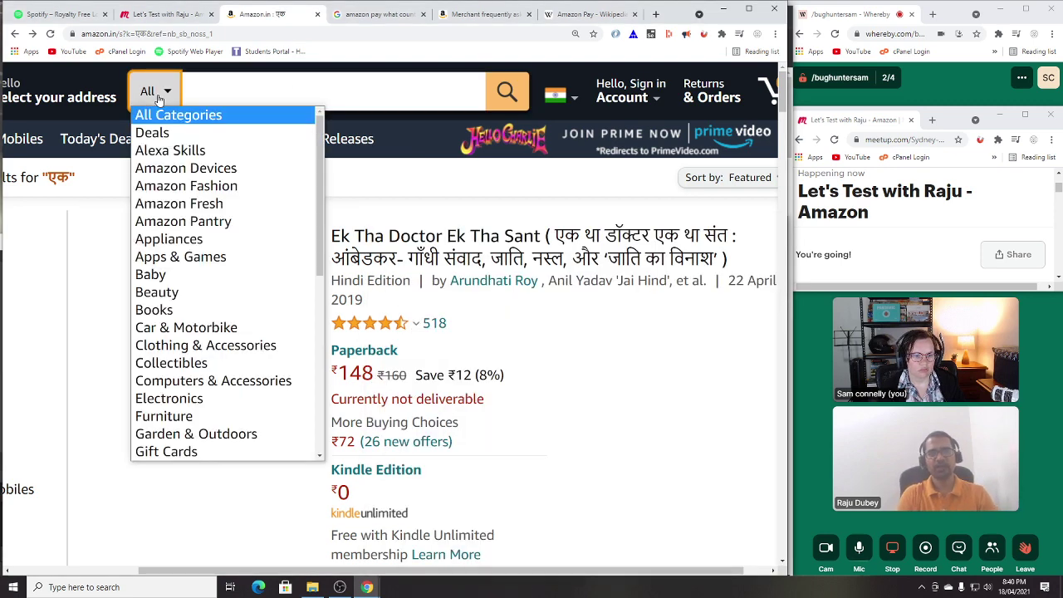
click(534, 426)
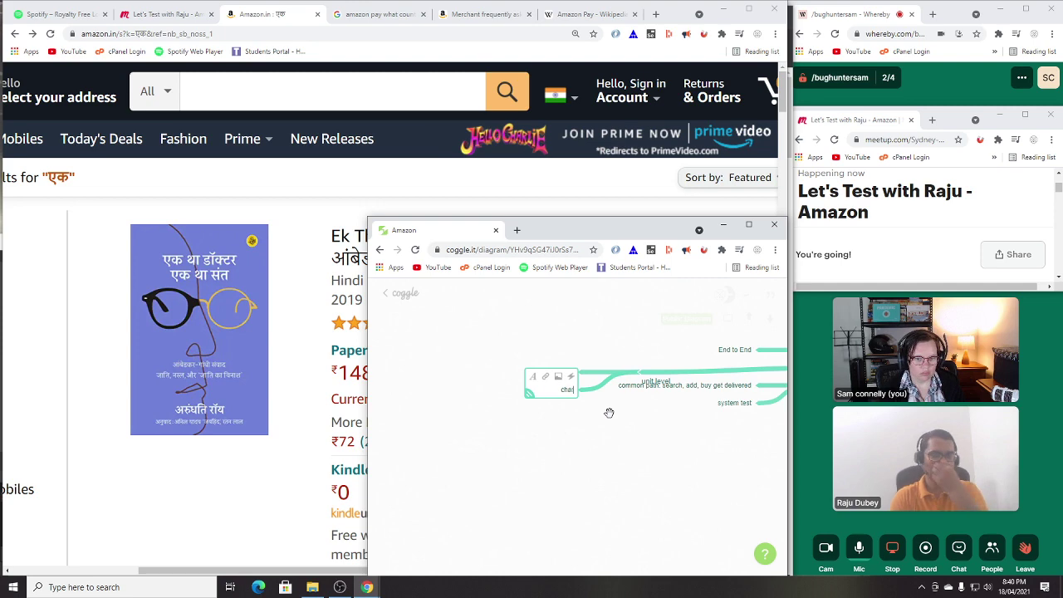
text(al)
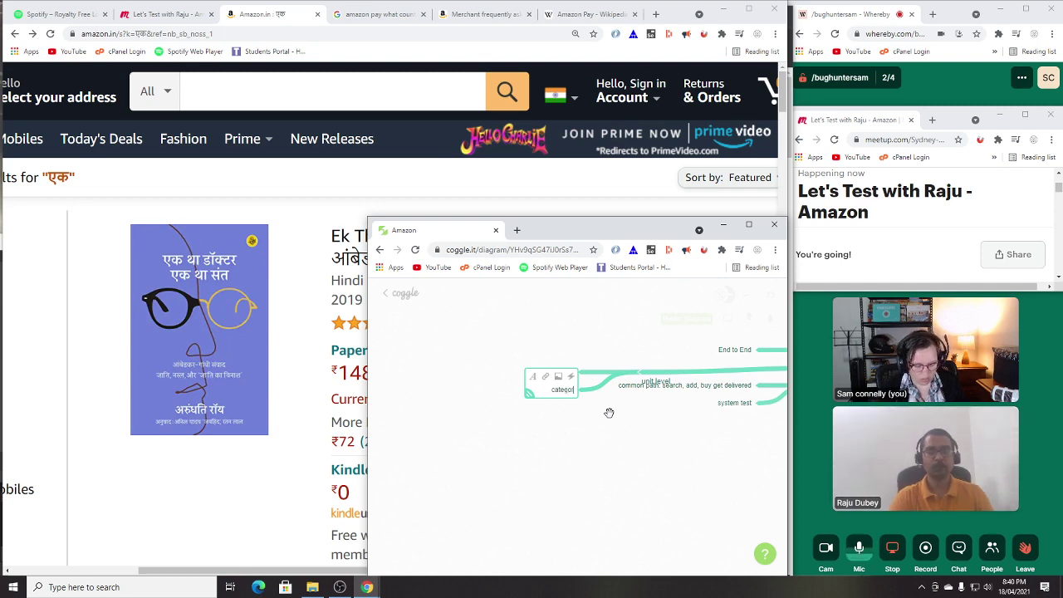
Step: Search Amazon's Furniture category for "table" and review the relevance of the first product results
click(174, 98)
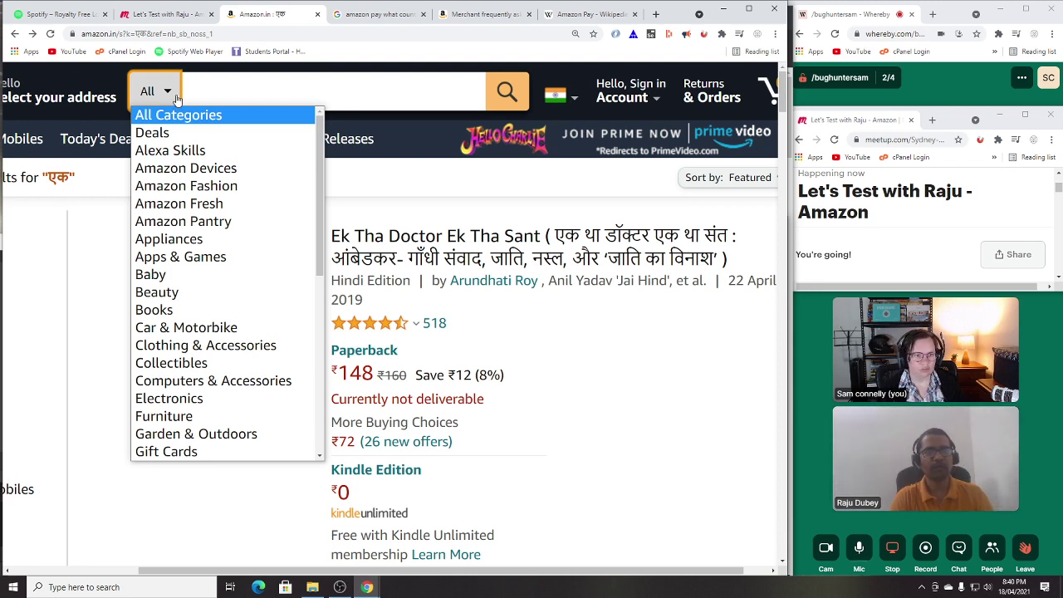
click(175, 419)
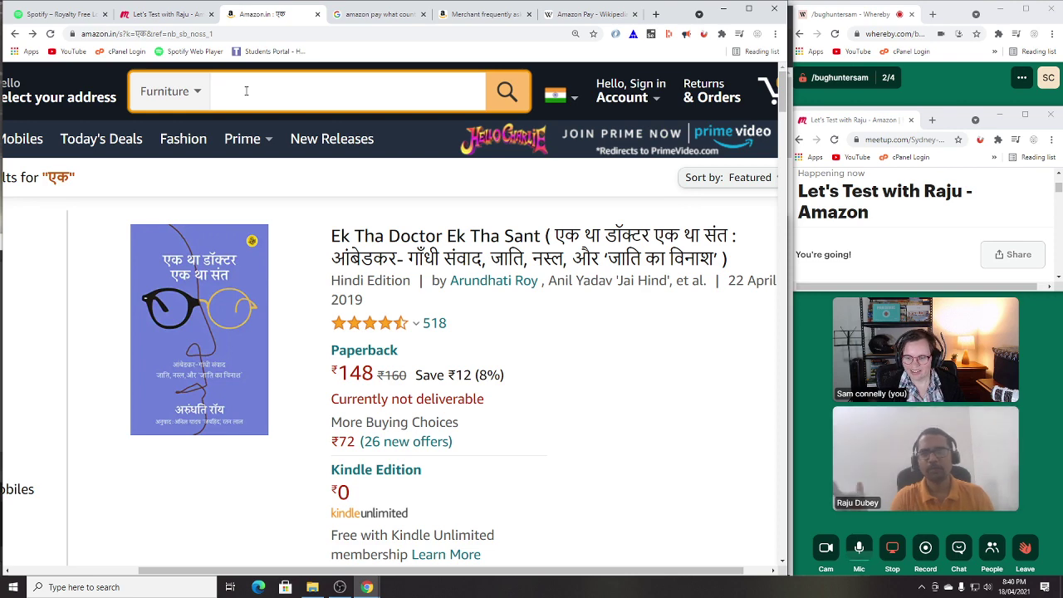
text(ta)
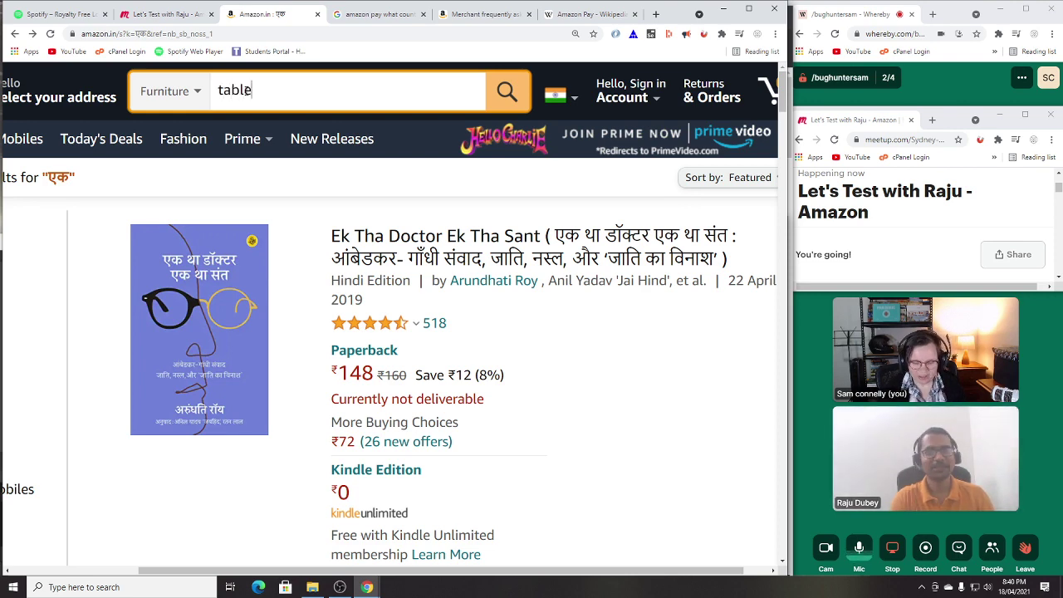
text(ble)
key(Return)
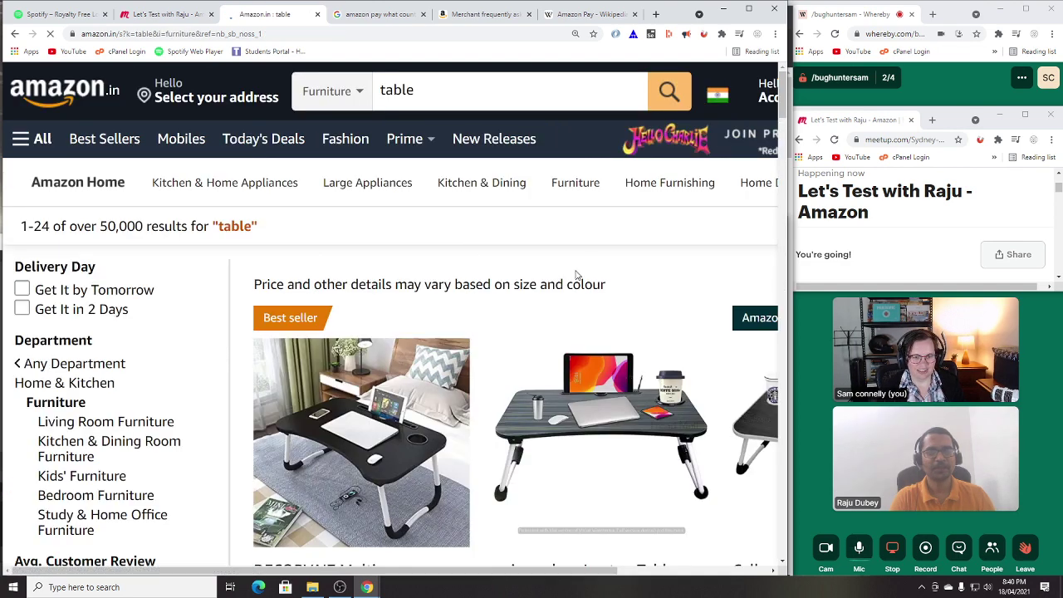
drag(549, 571, 704, 570)
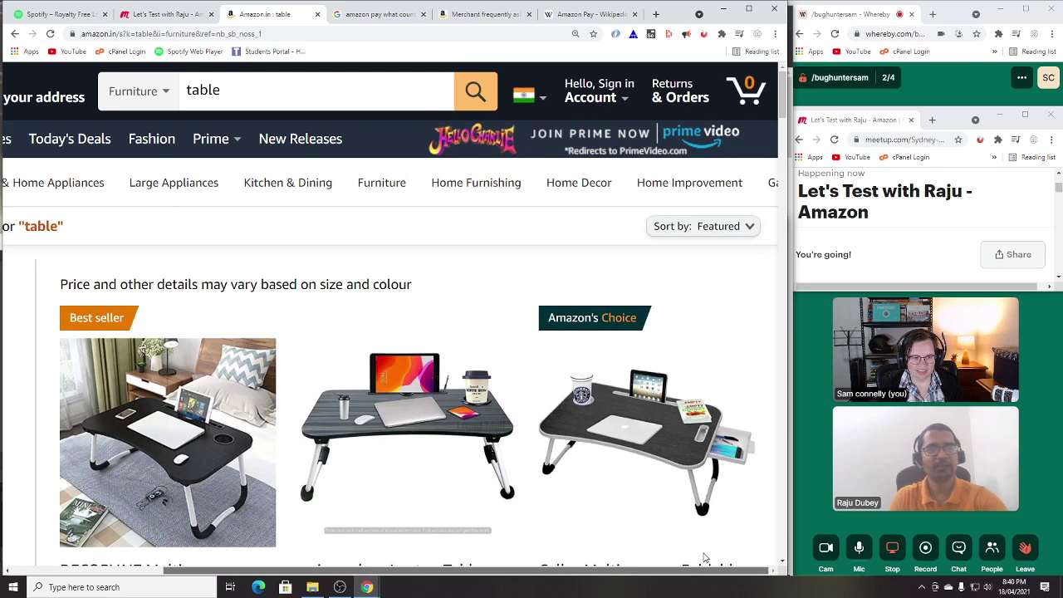
scroll(337, 260, down, 1)
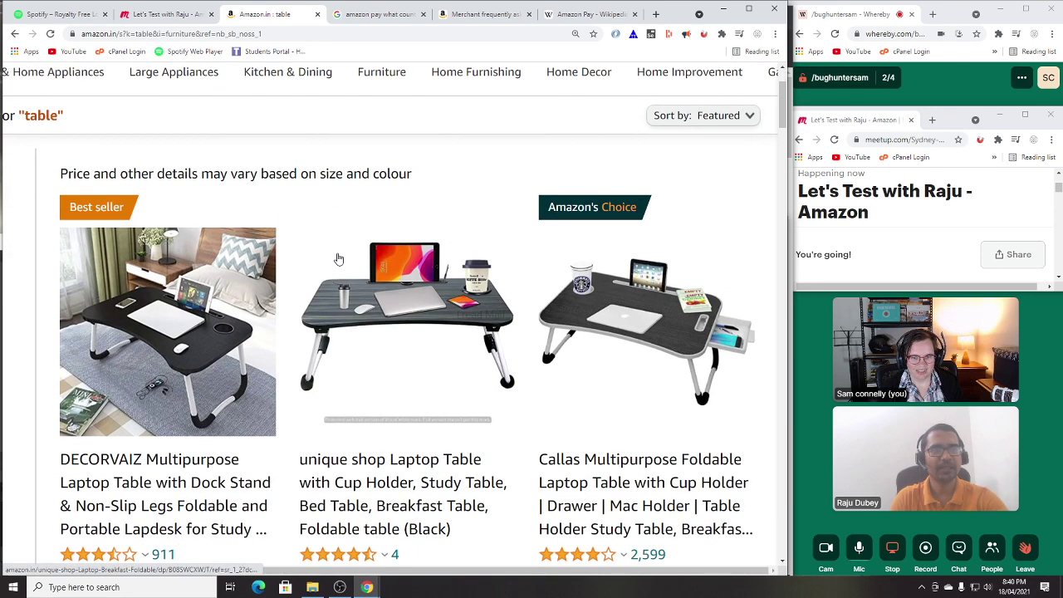
scroll(332, 249, up, 1)
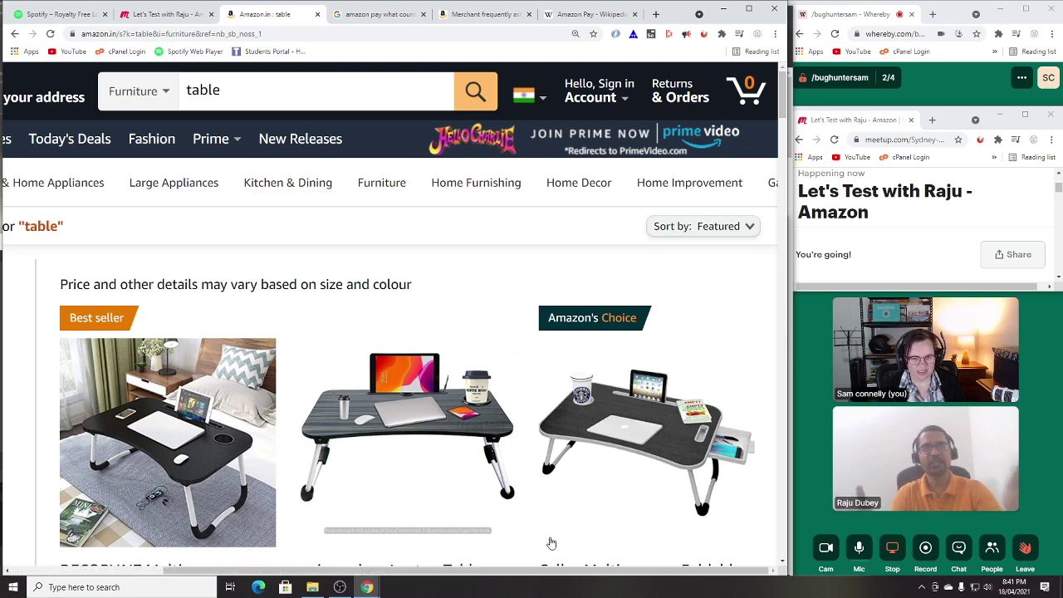
scroll(528, 436, down, 2)
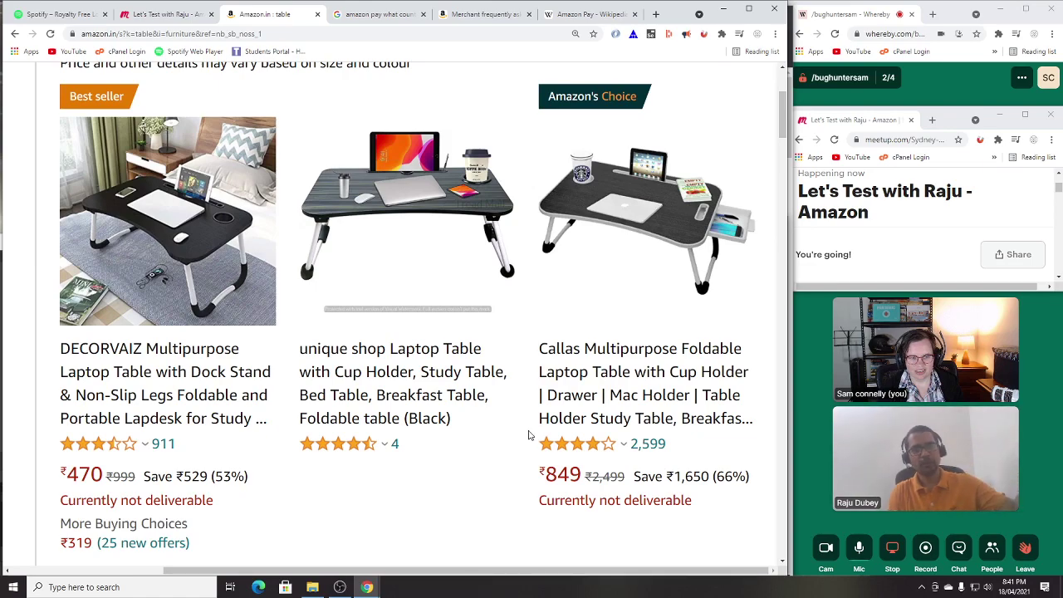
scroll(528, 432, down, 3)
scroll(384, 227, up, 5)
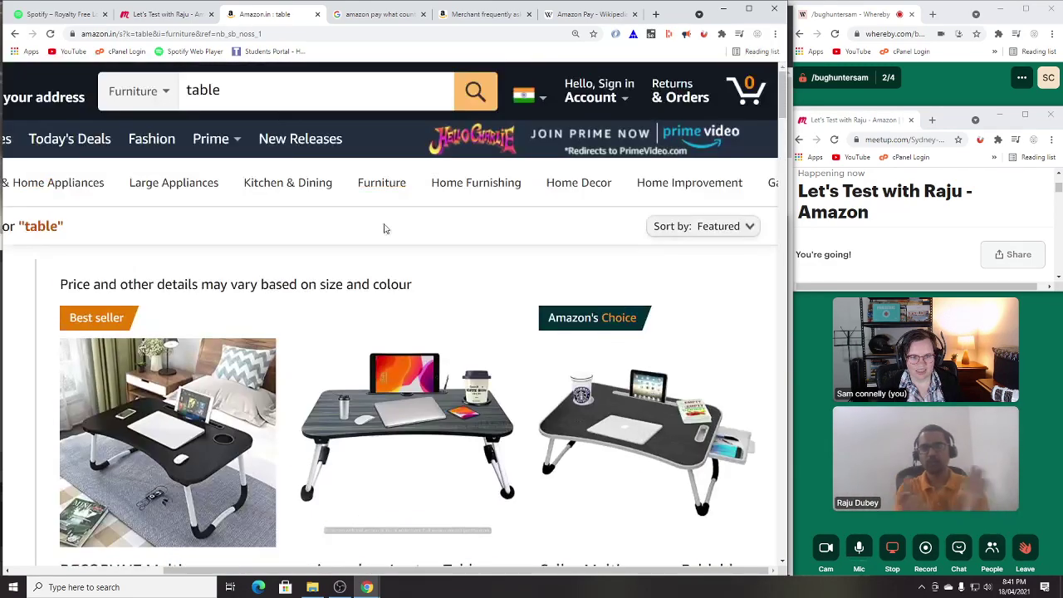
Step: Change the search category to Software and rerun the search for "table"
click(166, 97)
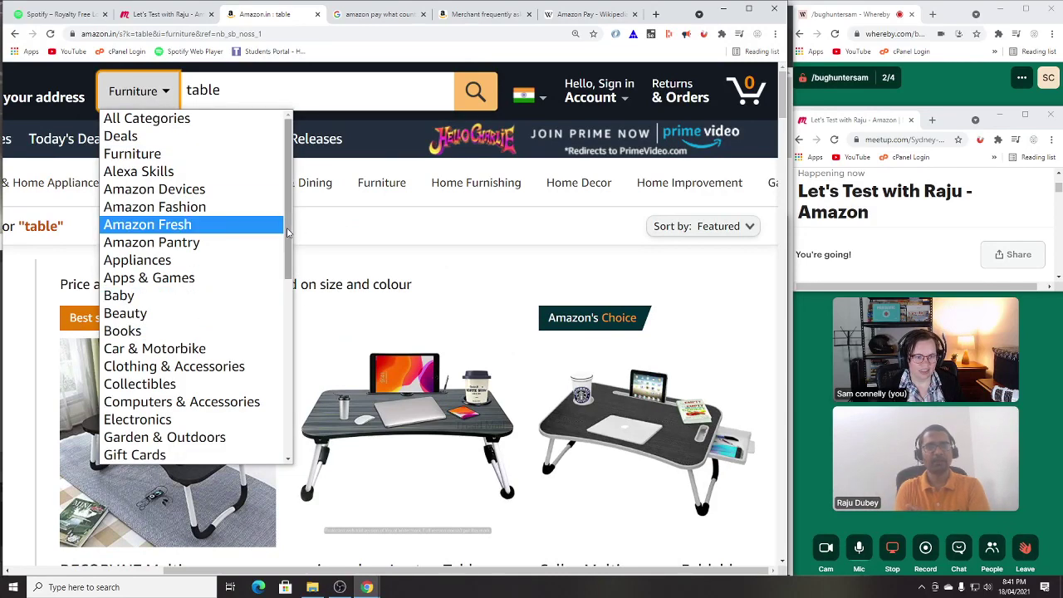
drag(288, 233, 307, 421)
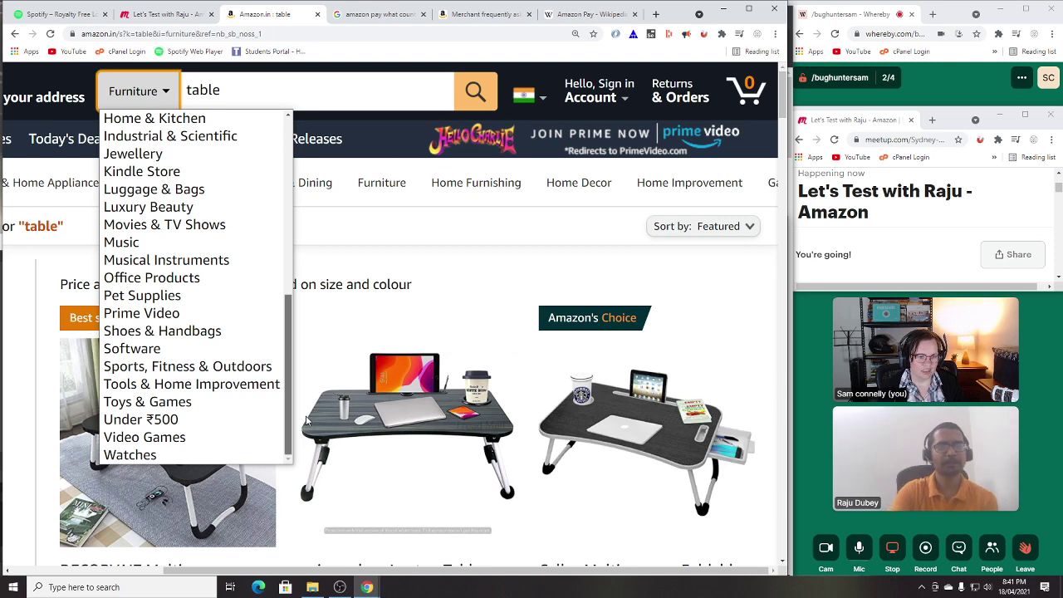
click(143, 352)
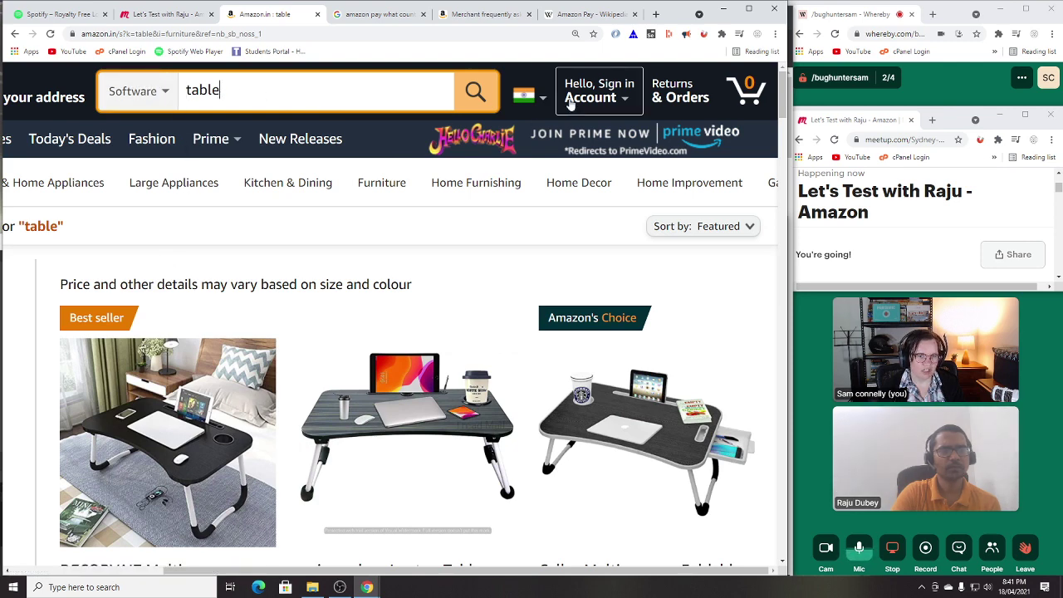
click(474, 91)
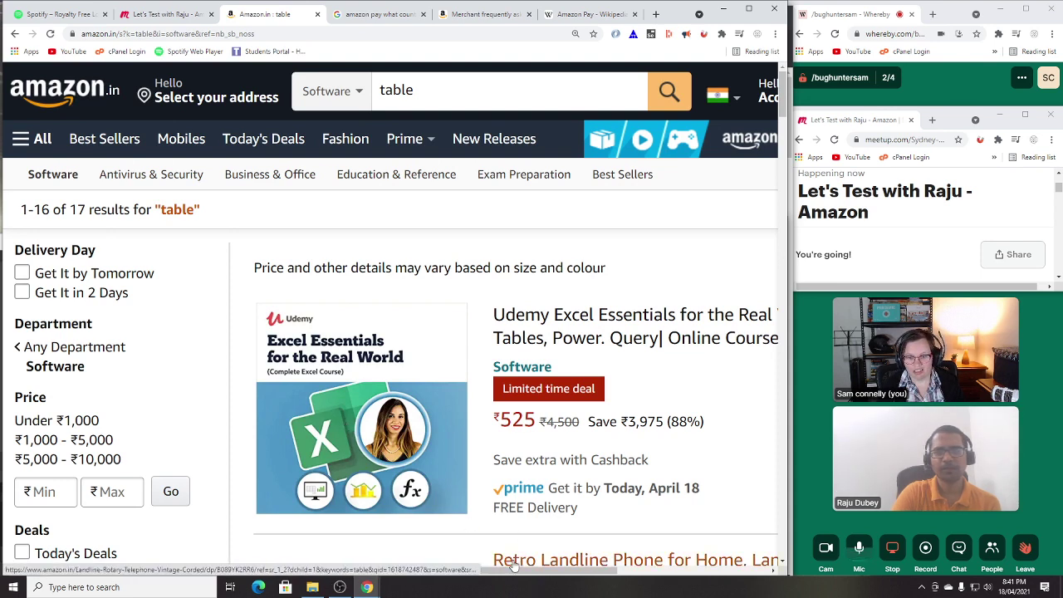
Step: Examine how well the products listed for "table" fit the Software category
drag(507, 569, 559, 570)
scroll(648, 342, down, 3)
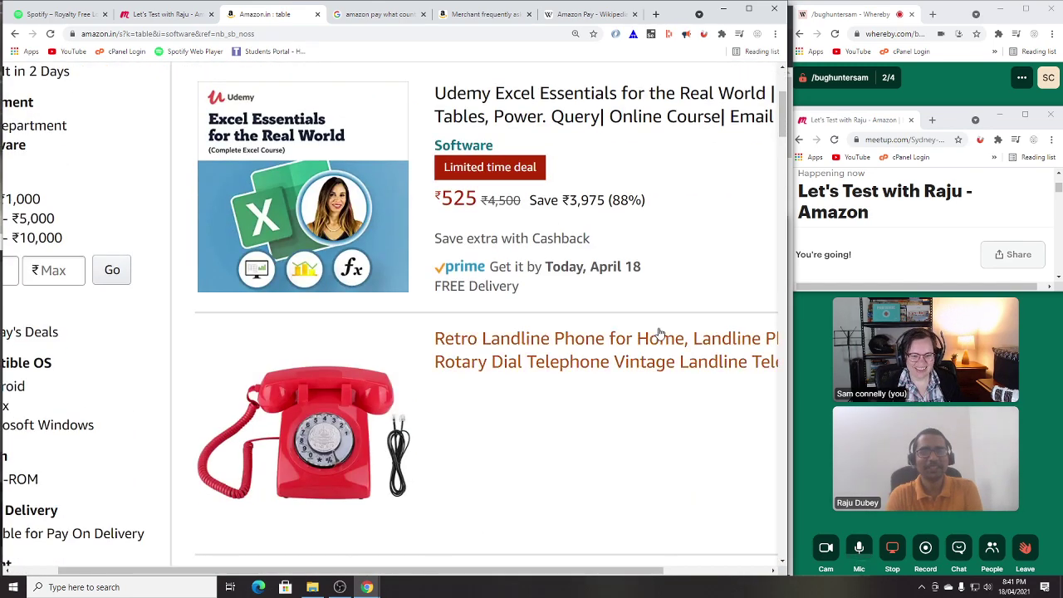
scroll(558, 523, down, 6)
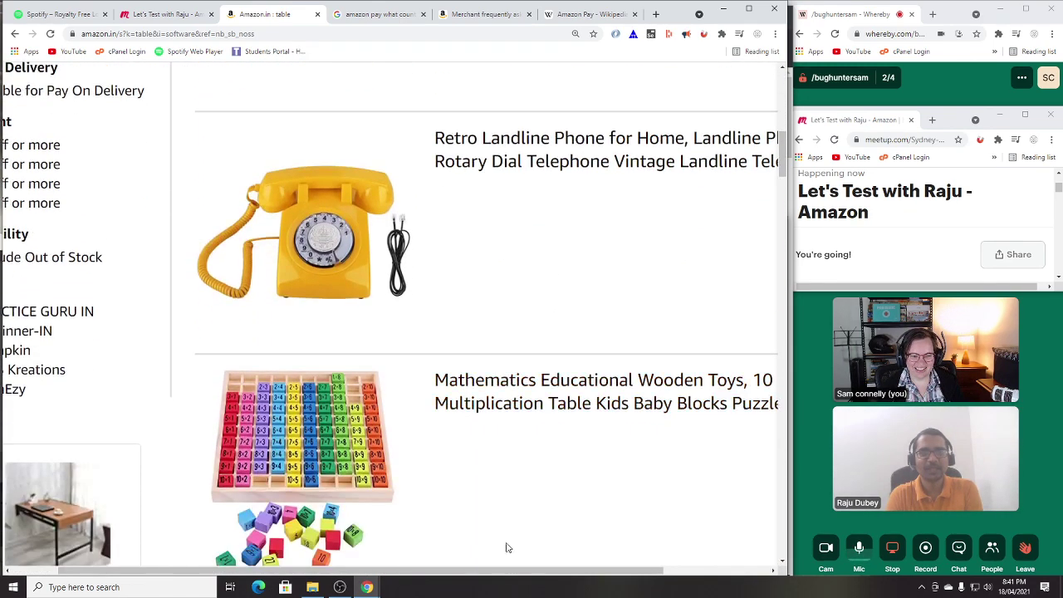
scroll(502, 565, right, 2)
scroll(382, 426, down, 2)
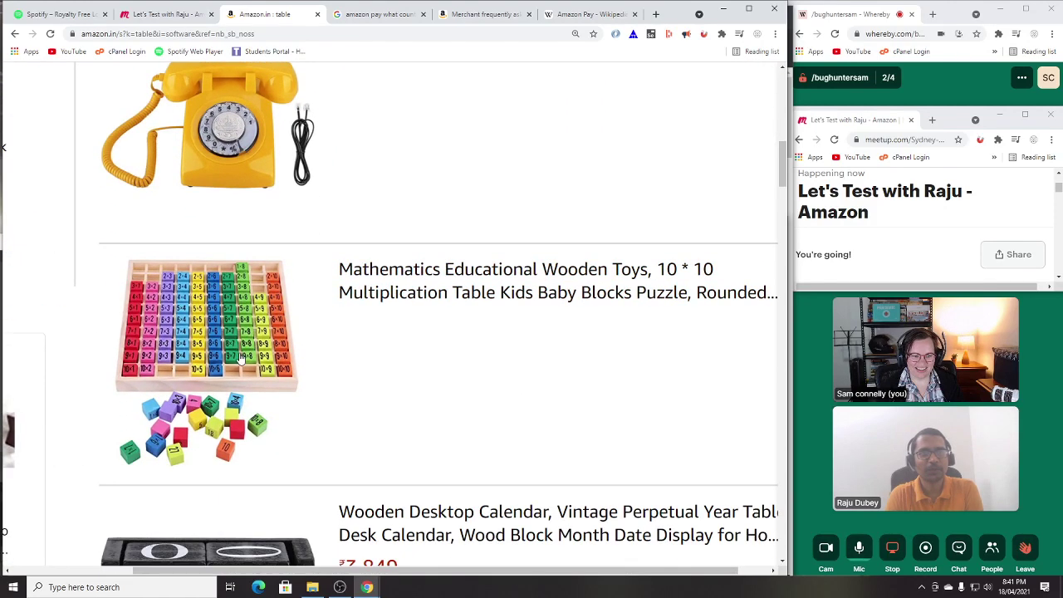
scroll(441, 301, down, 2)
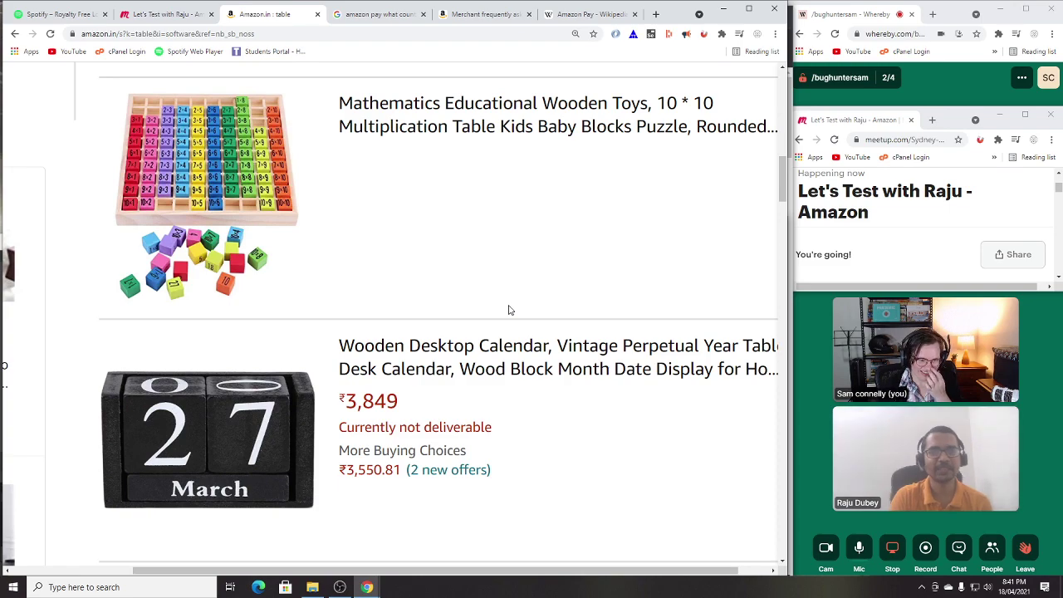
scroll(509, 309, down, 5)
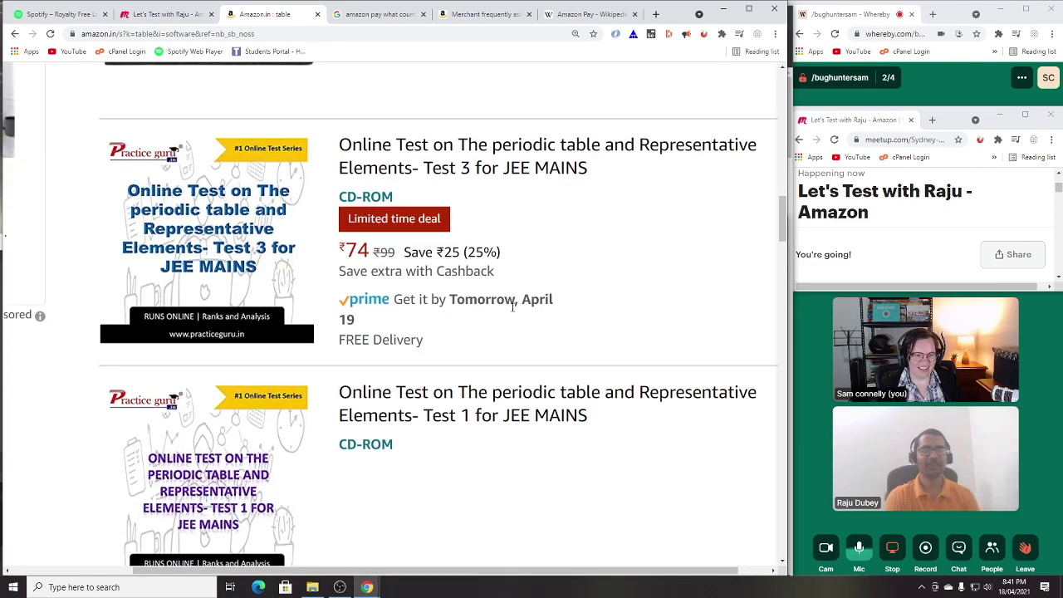
scroll(515, 308, up, 2)
scroll(701, 440, down, 3)
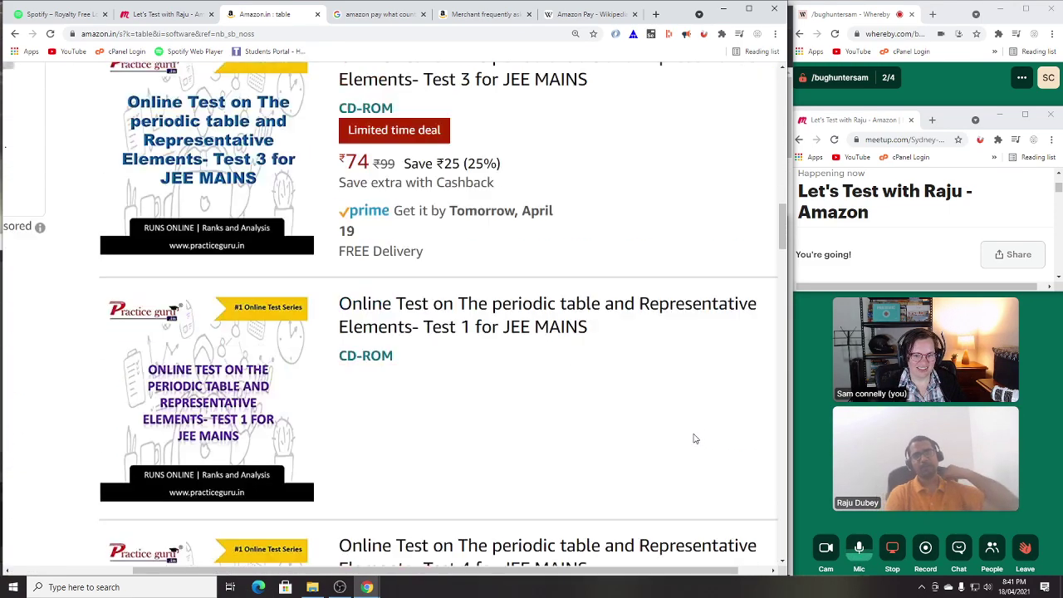
scroll(695, 438, down, 1)
scroll(686, 431, up, 15)
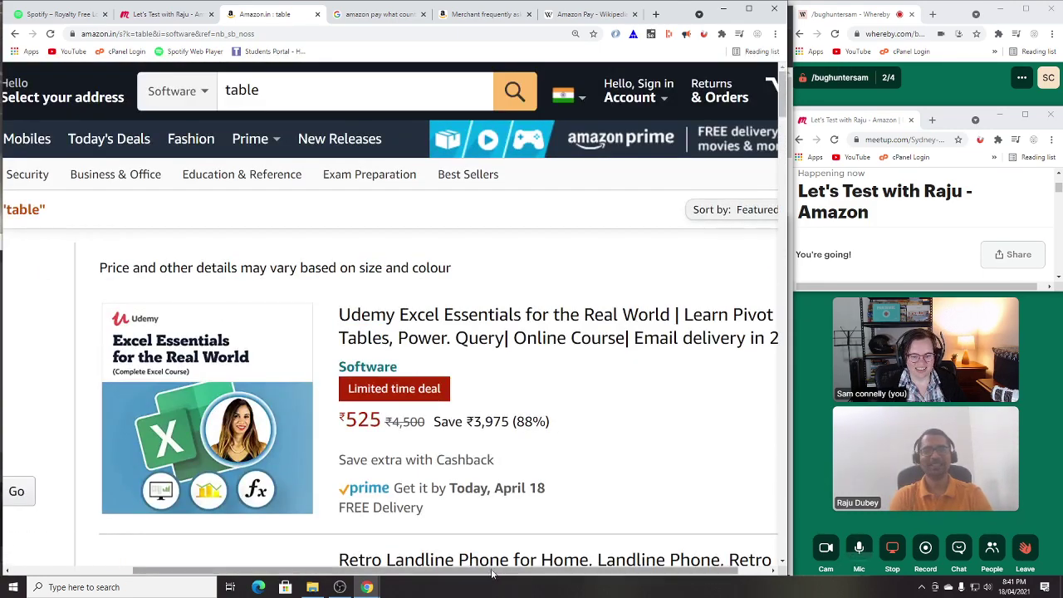
Step: Rerun the search for "table" in the Music category and review the relevance of the listed albums
drag(328, 569, 206, 569)
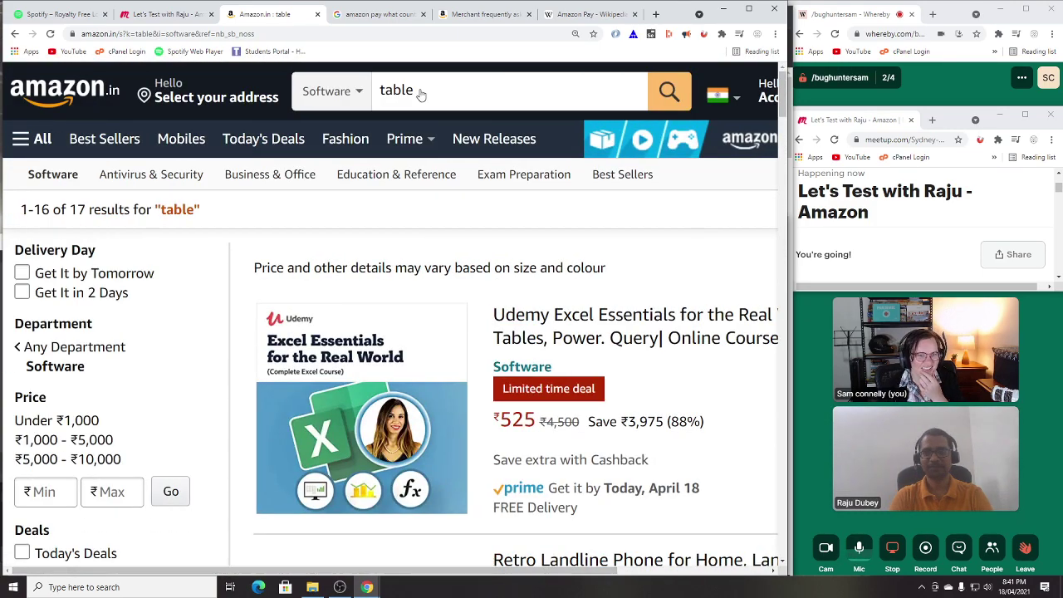
click(328, 91)
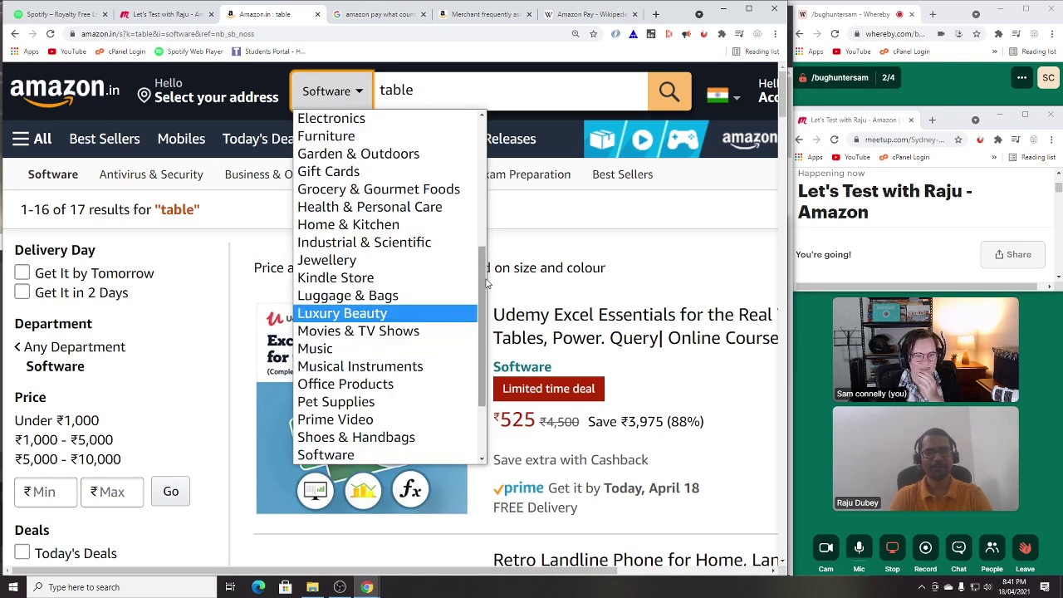
click(388, 348)
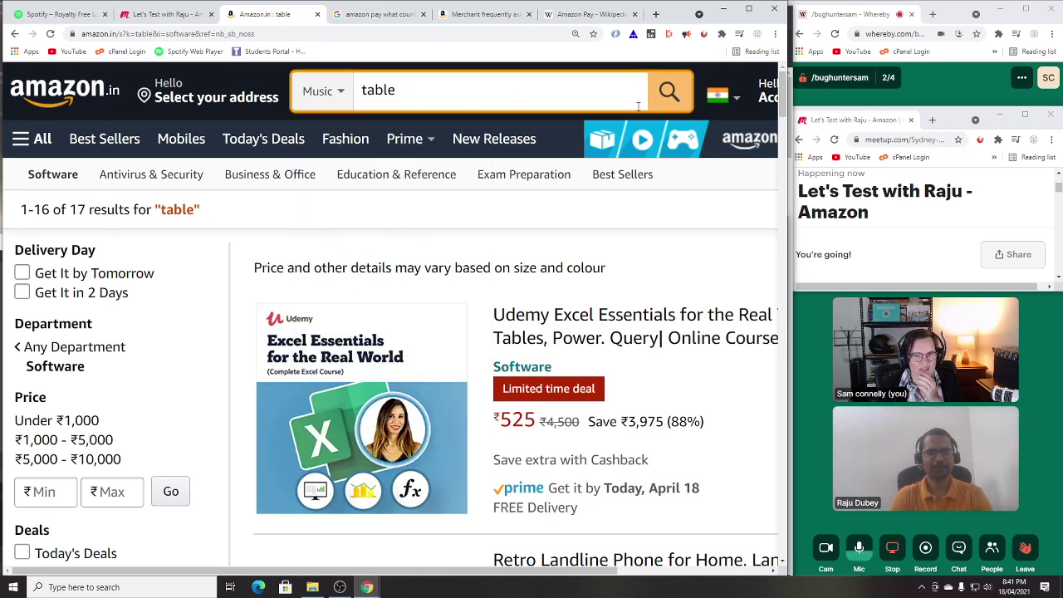
click(666, 92)
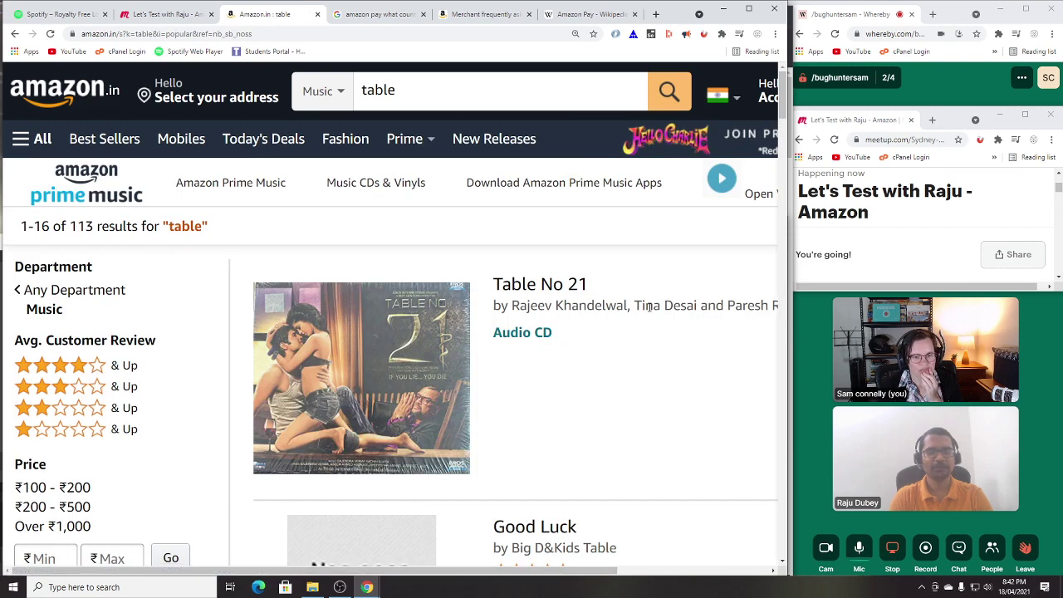
scroll(650, 310, down, 4)
scroll(538, 531, down, 3)
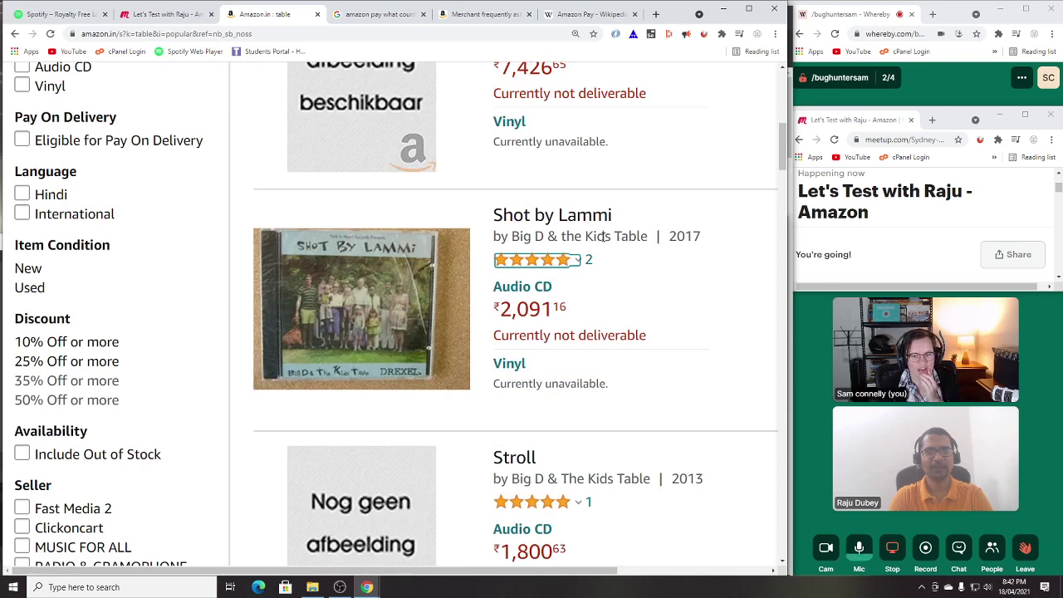
scroll(718, 356, down, 4)
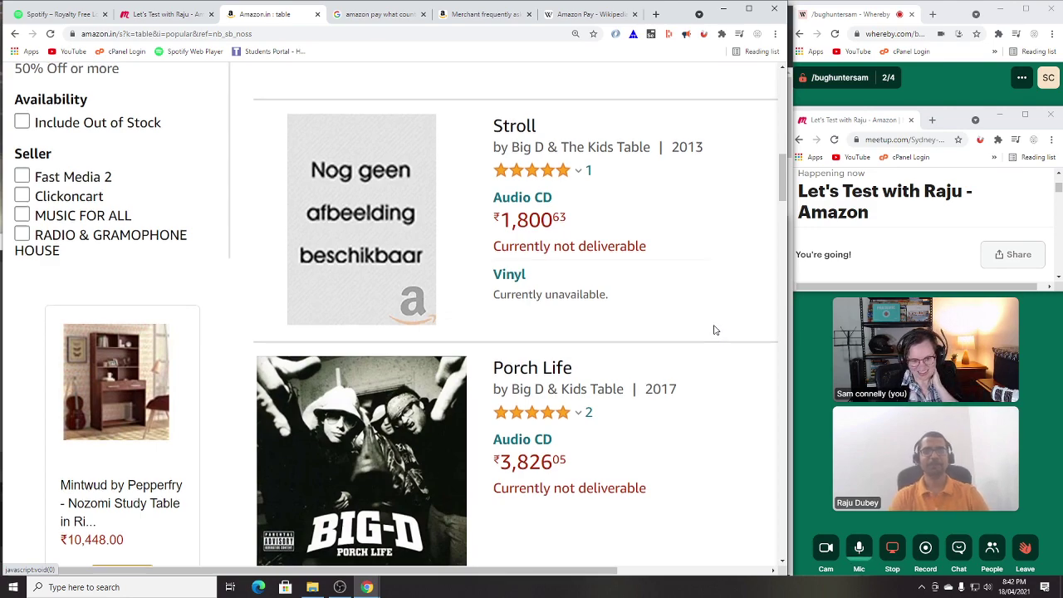
Step: Return to the Software category results for "table" and select the search term for replacement
scroll(719, 337, up, 10)
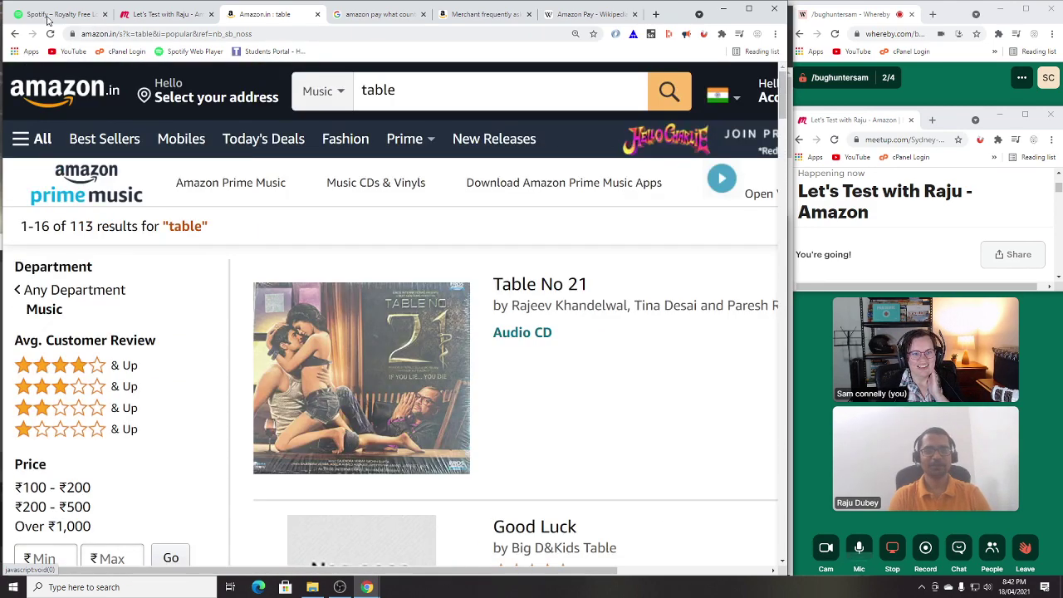
click(14, 34)
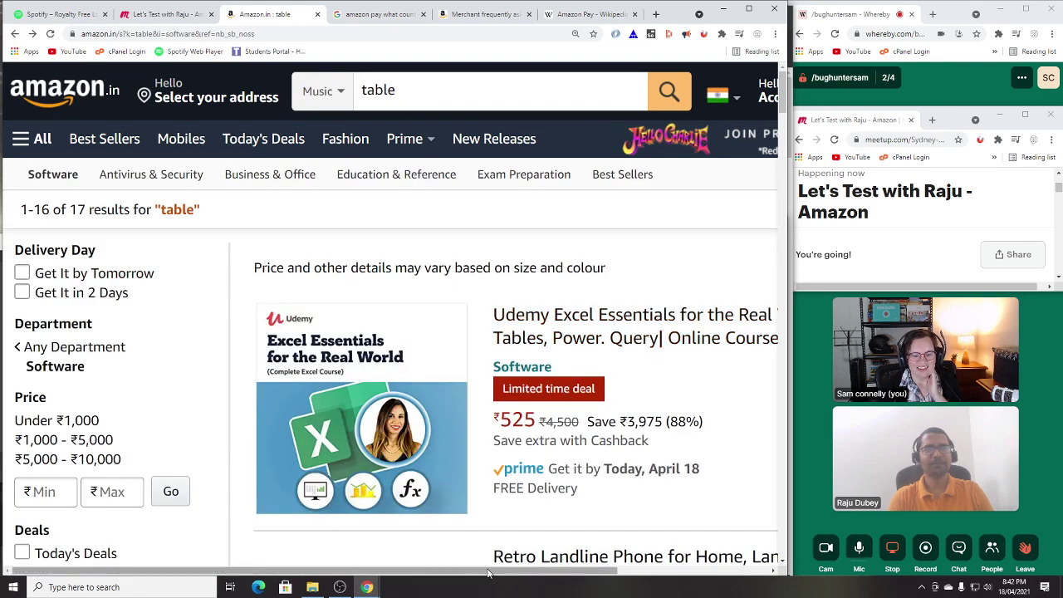
double_click(407, 90)
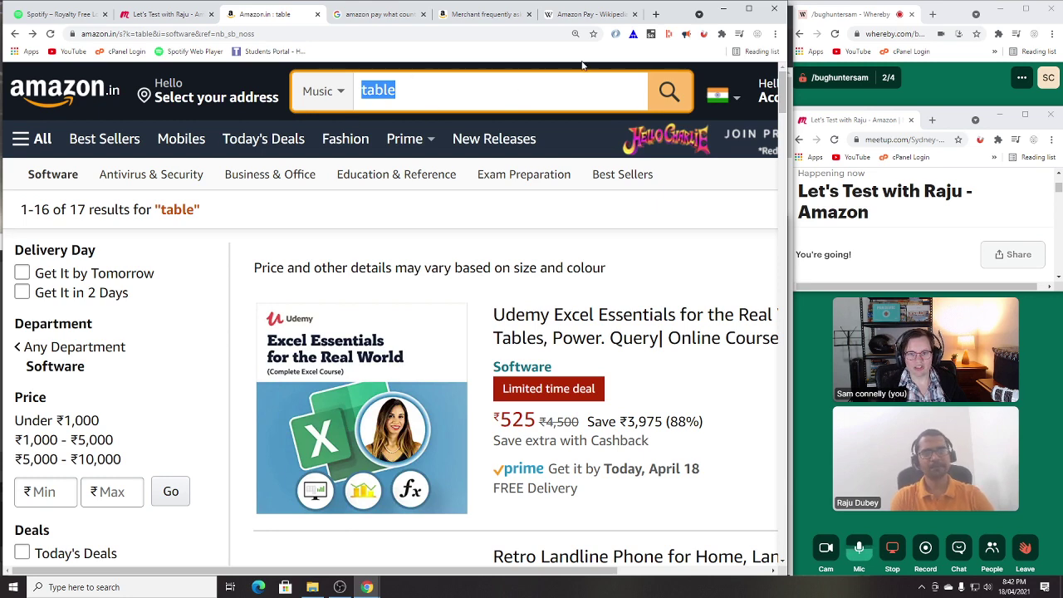
Step: Search Google for "big list of naughty strings github" in a new tab and open the minimaxir repository
click(656, 15)
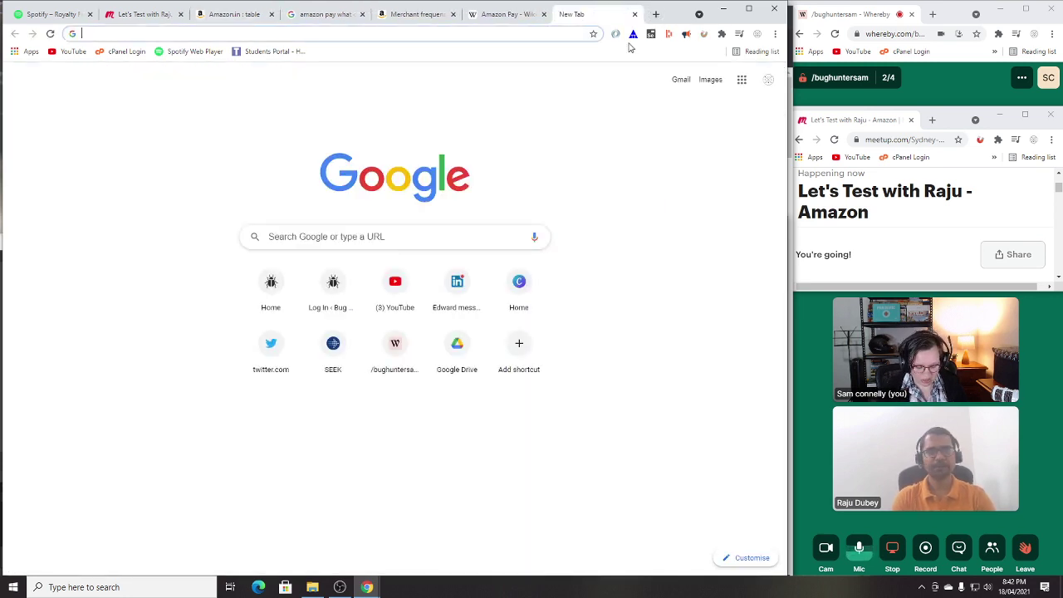
text(big)
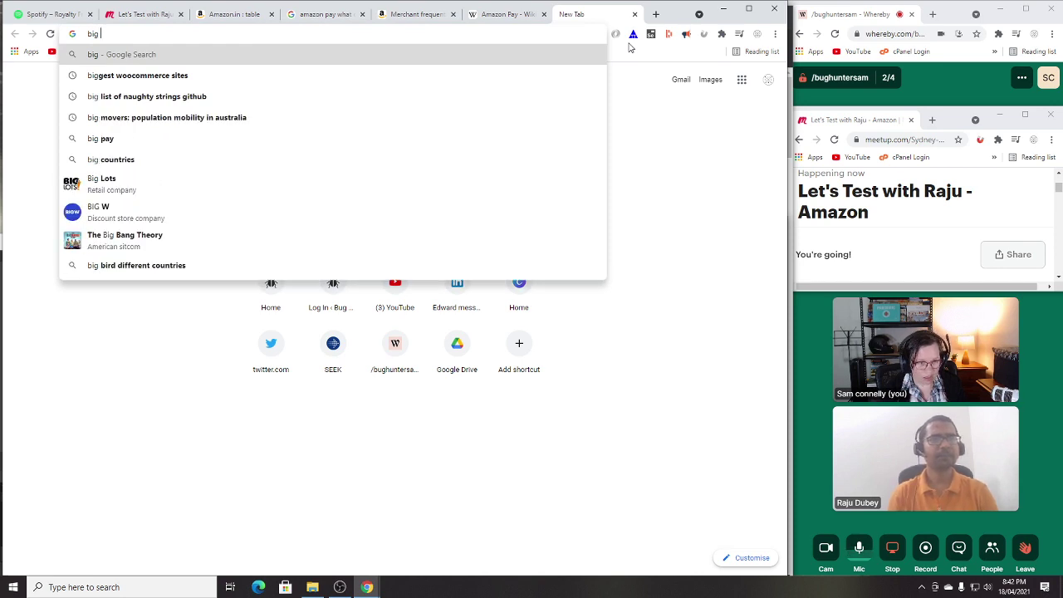
key(Down)
key(Down)
key(Return)
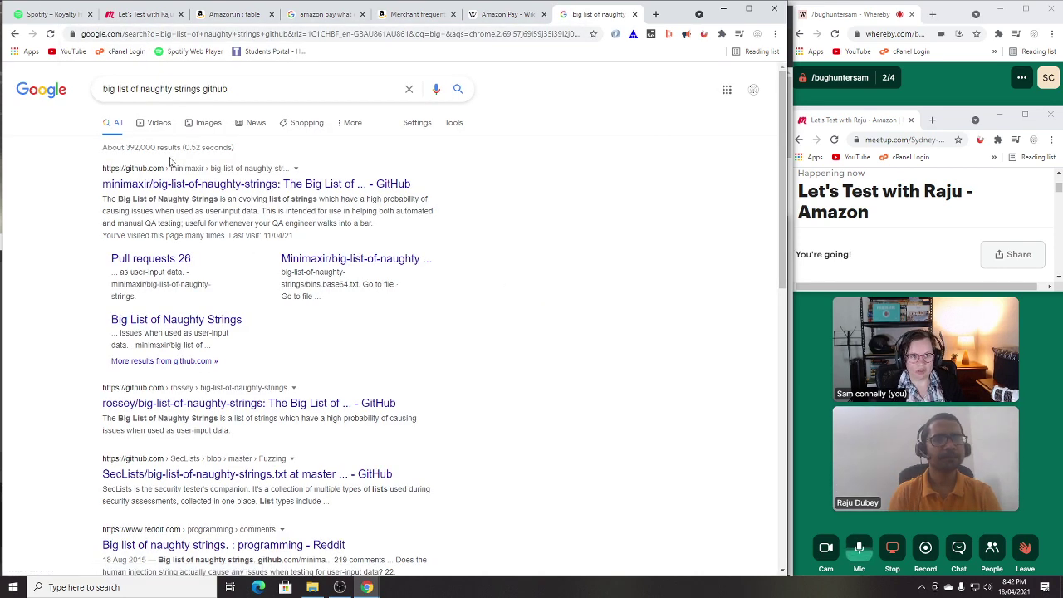
click(223, 184)
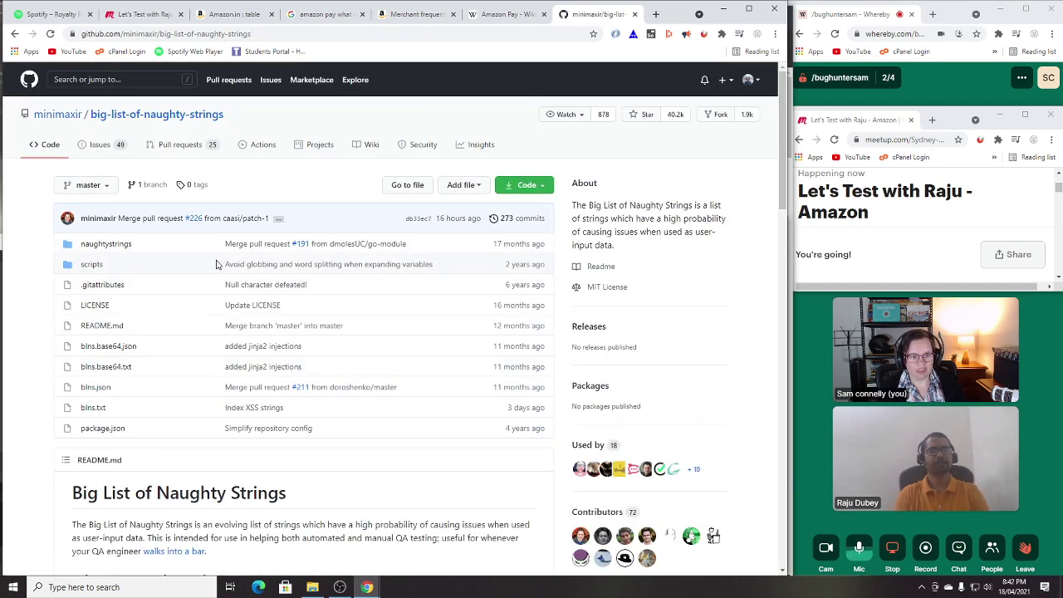
Step: Browse the repository's scripts and naughtystrings folders and its README for the list of test strings
click(92, 265)
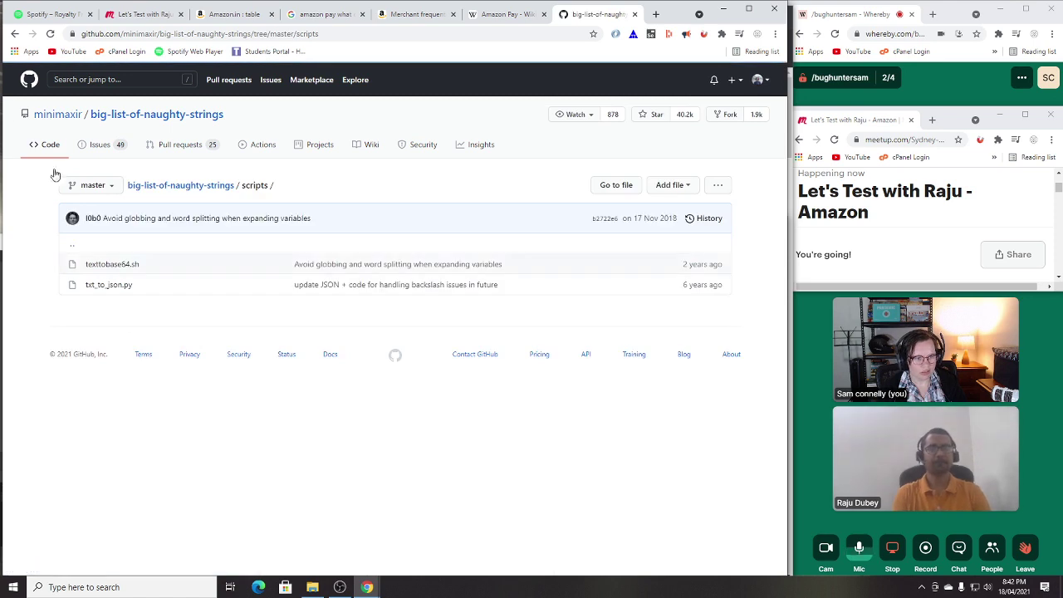
click(14, 34)
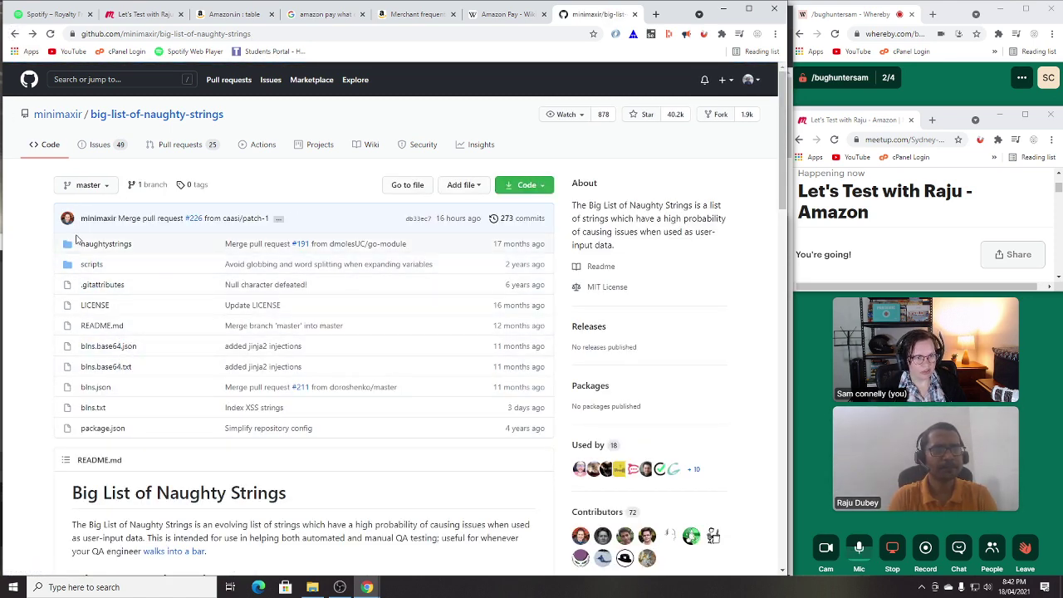
click(119, 244)
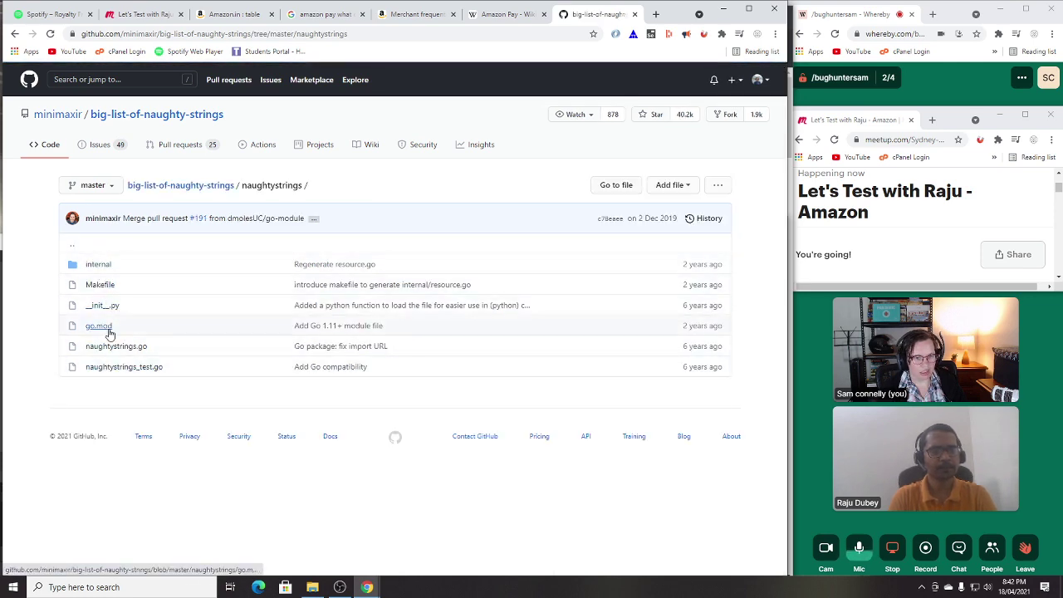
click(97, 264)
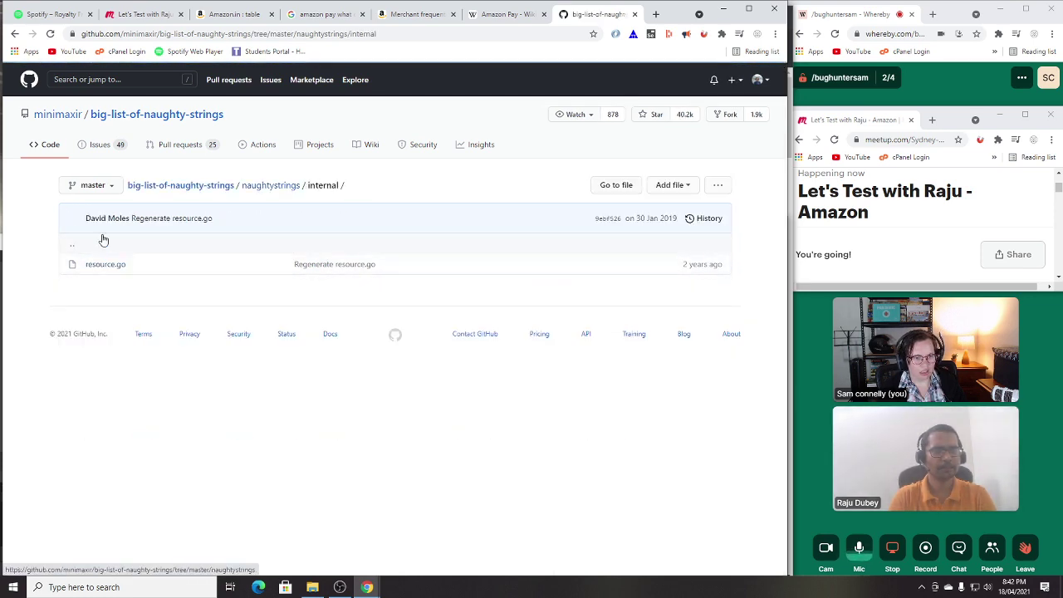
click(15, 34)
click(15, 34)
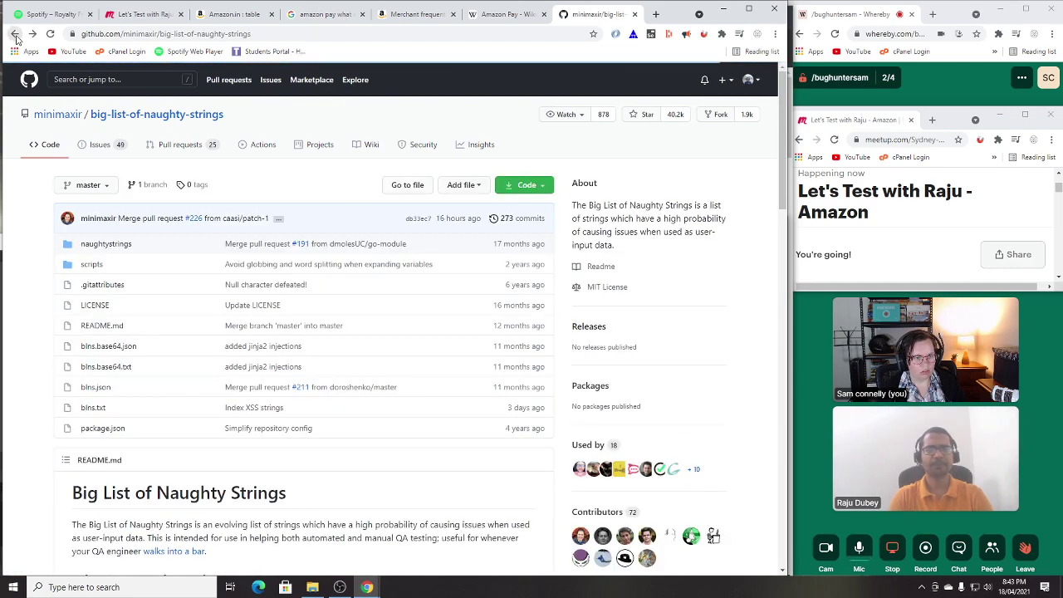
scroll(64, 374, down, 4)
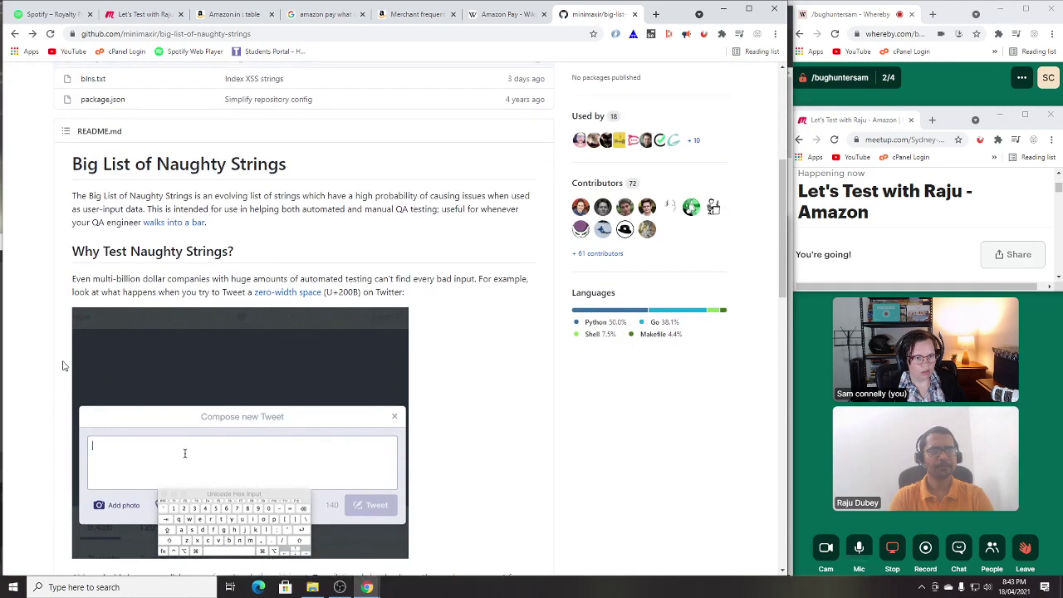
scroll(64, 362, up, 3)
scroll(82, 355, up, 1)
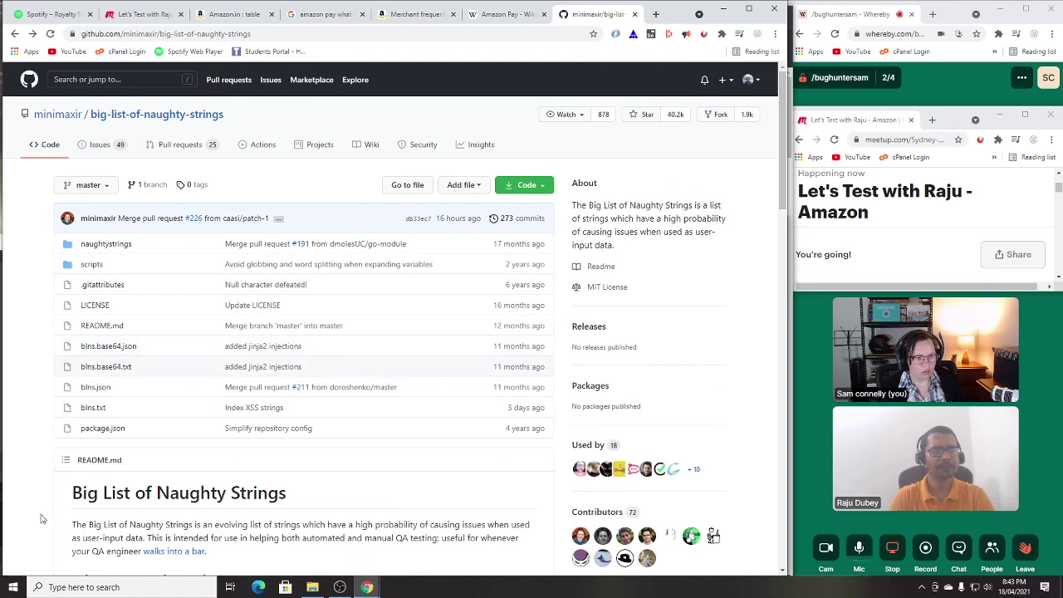
Step: Open the blns.txt file and enlarge the page to 200% for easier reading
click(94, 408)
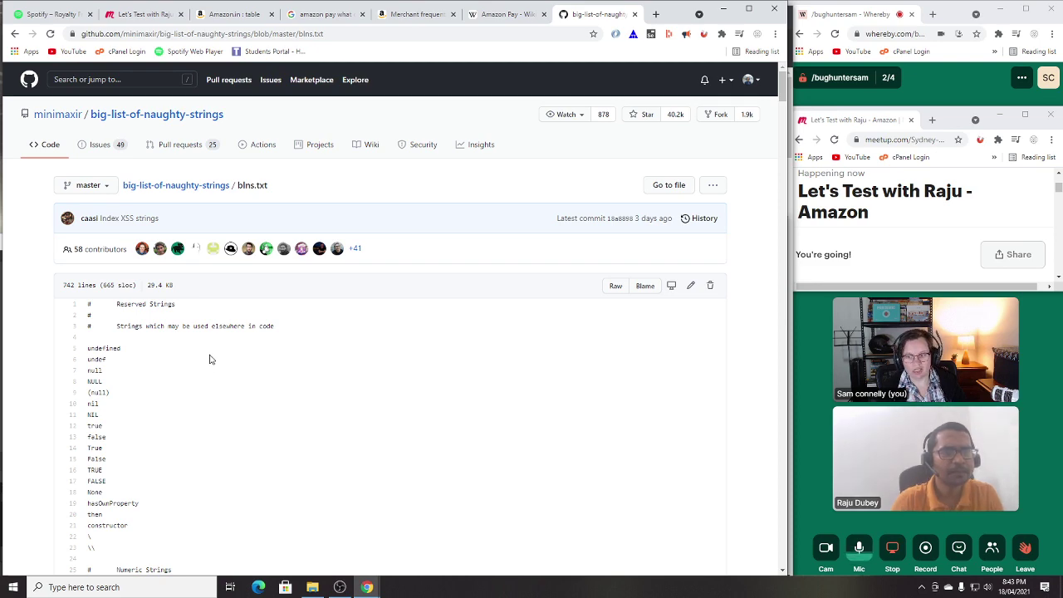
scroll(210, 359, down, 3)
scroll(207, 345, up, 2)
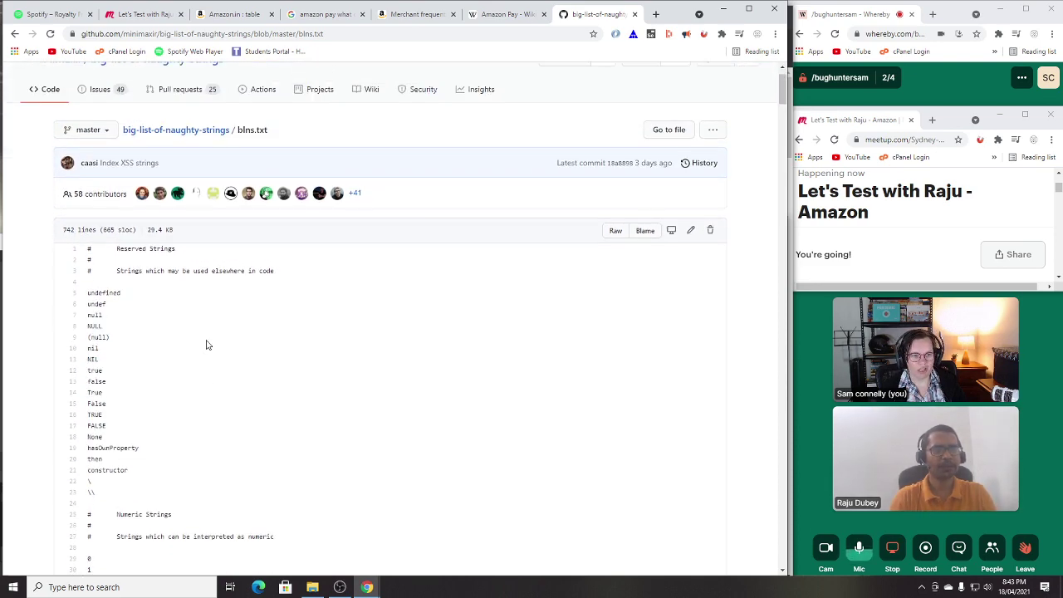
key(ctrl+plus)
key(ctrl+plus)
key(ctrl+plus)
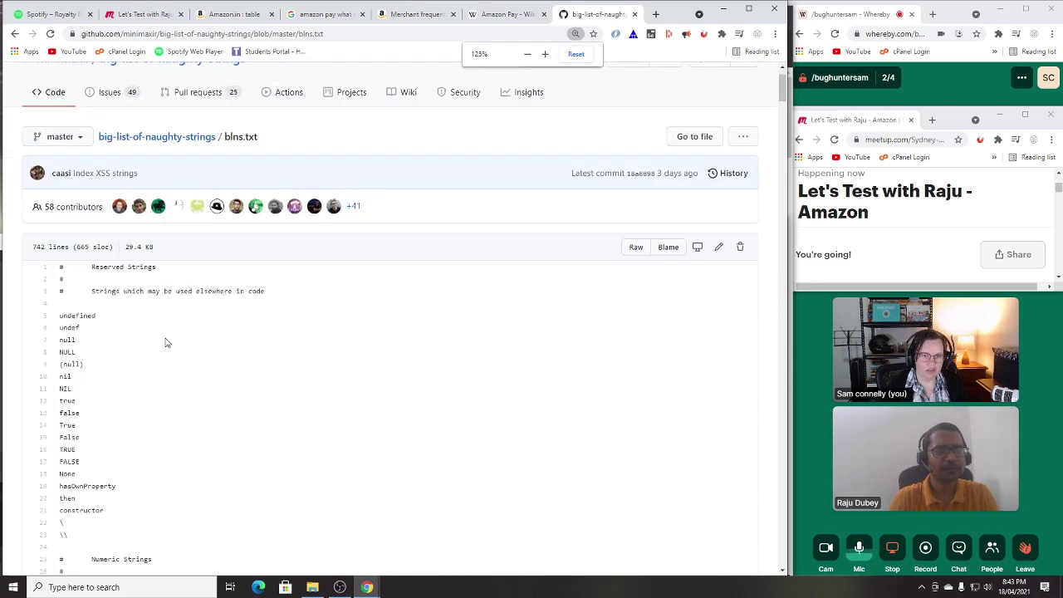
scroll(166, 342, up, 1)
key(ctrl+plus)
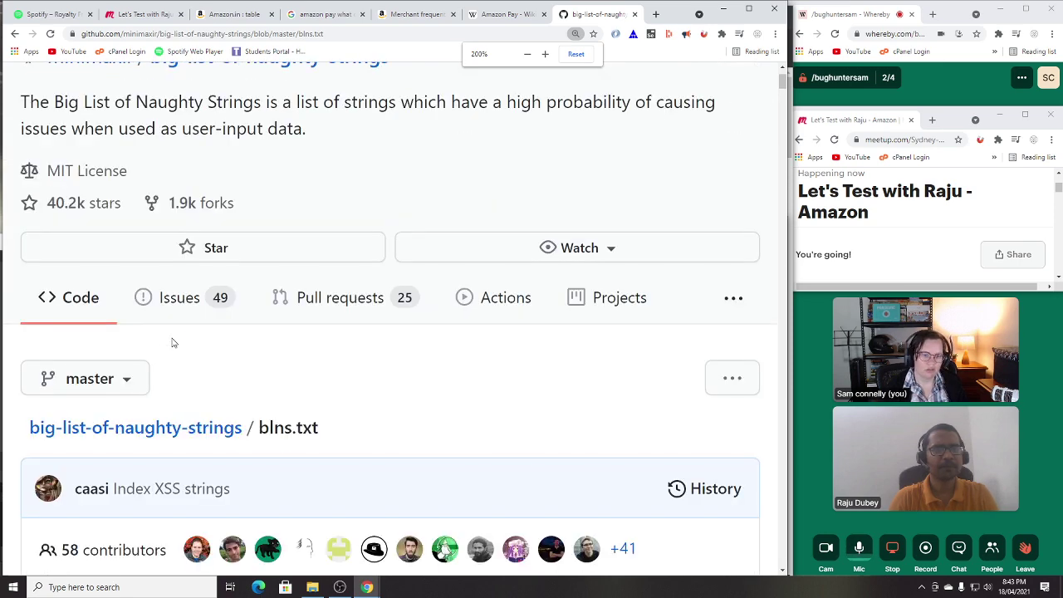
scroll(216, 415, down, 3)
scroll(219, 324, down, 4)
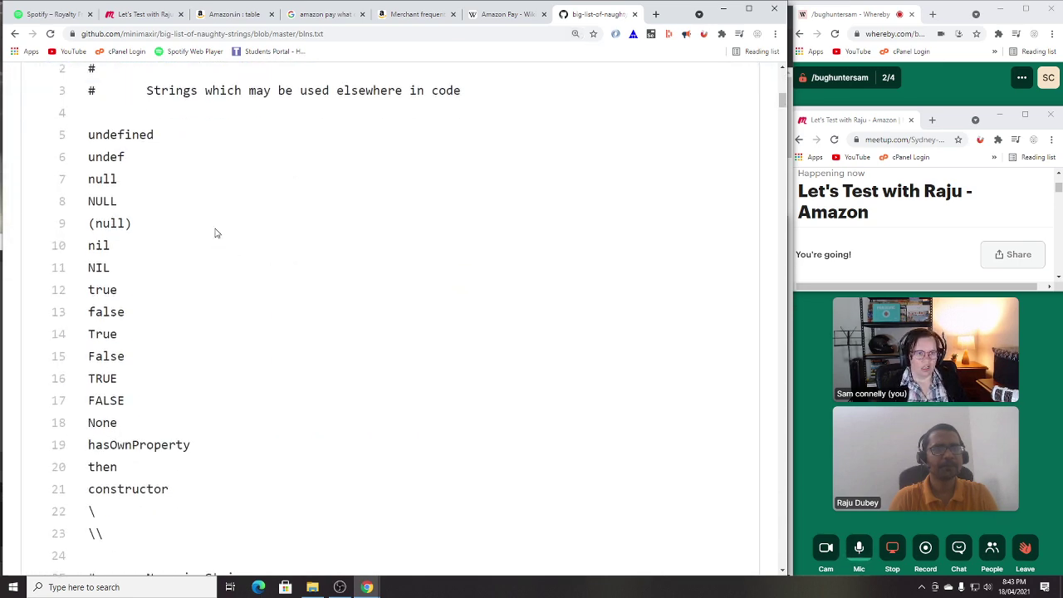
Step: Examine the file's line count and the Reserved Strings section for strings worth trying in the search
scroll(235, 233, up, 2)
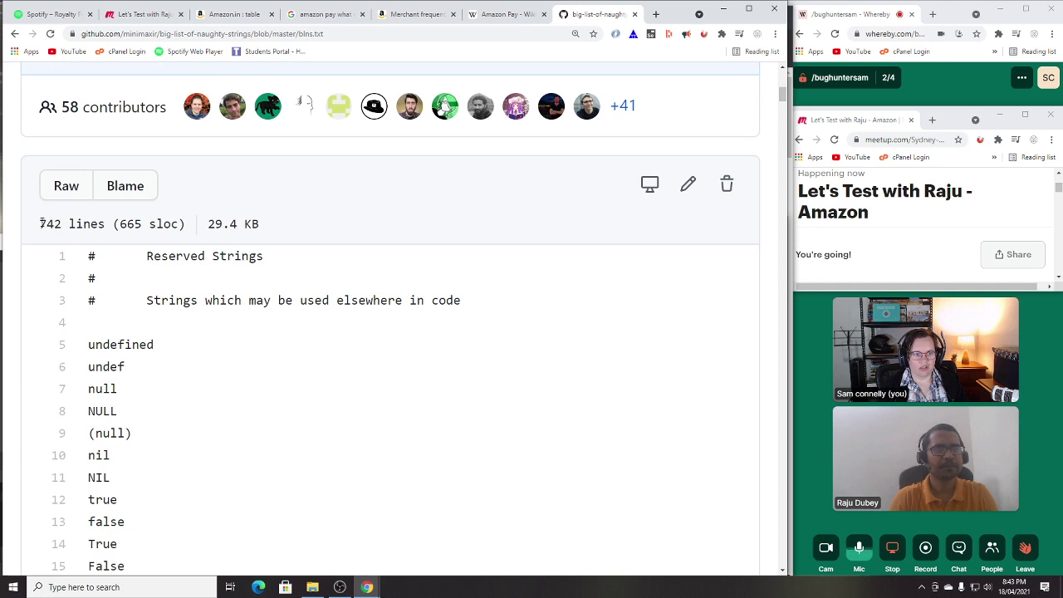
drag(41, 223, 108, 234)
click(73, 224)
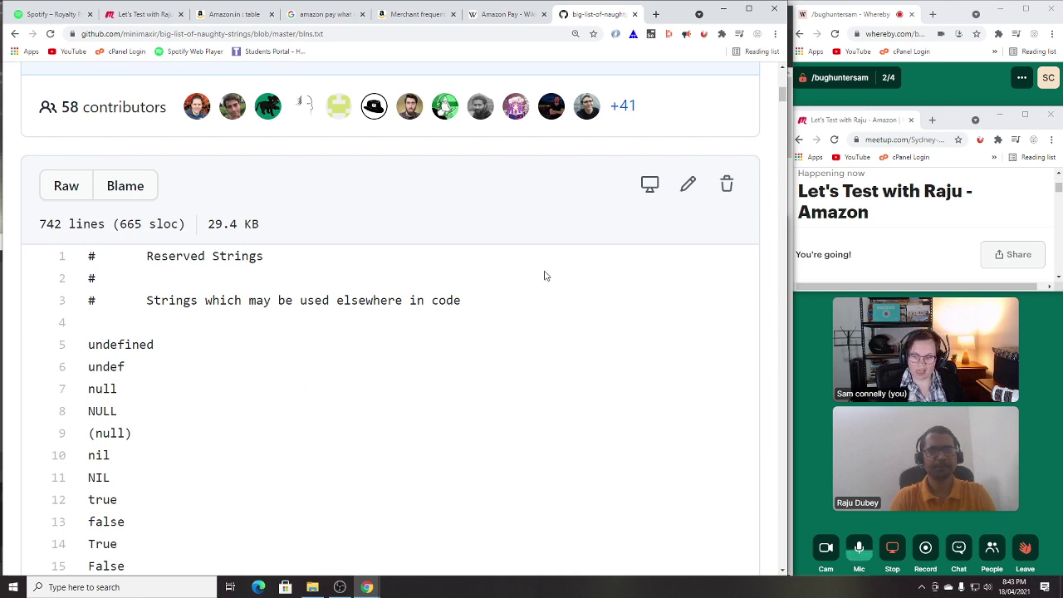
scroll(117, 294, down, 1)
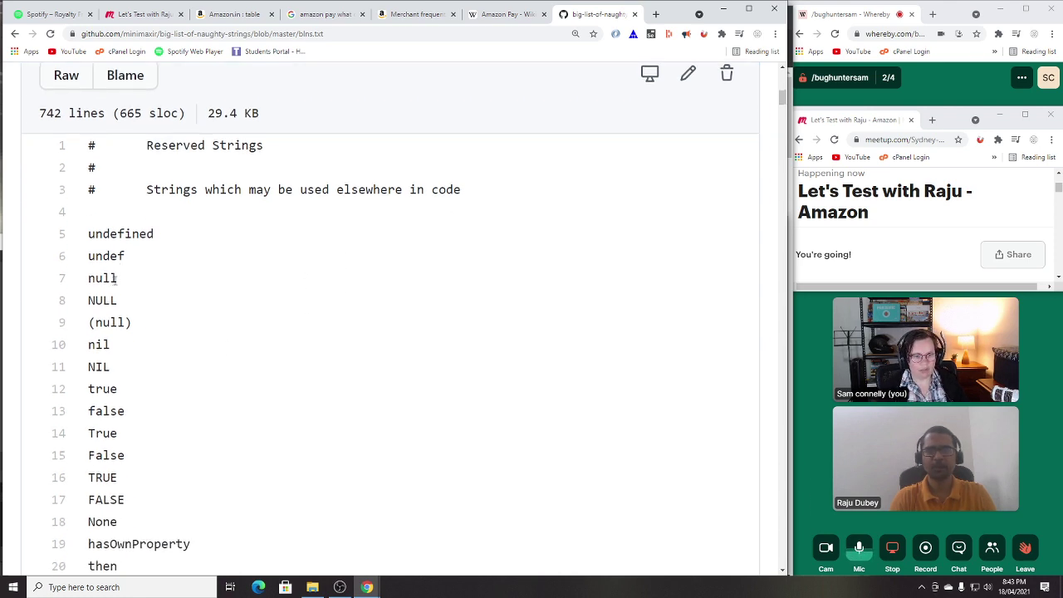
scroll(182, 173, up, 1)
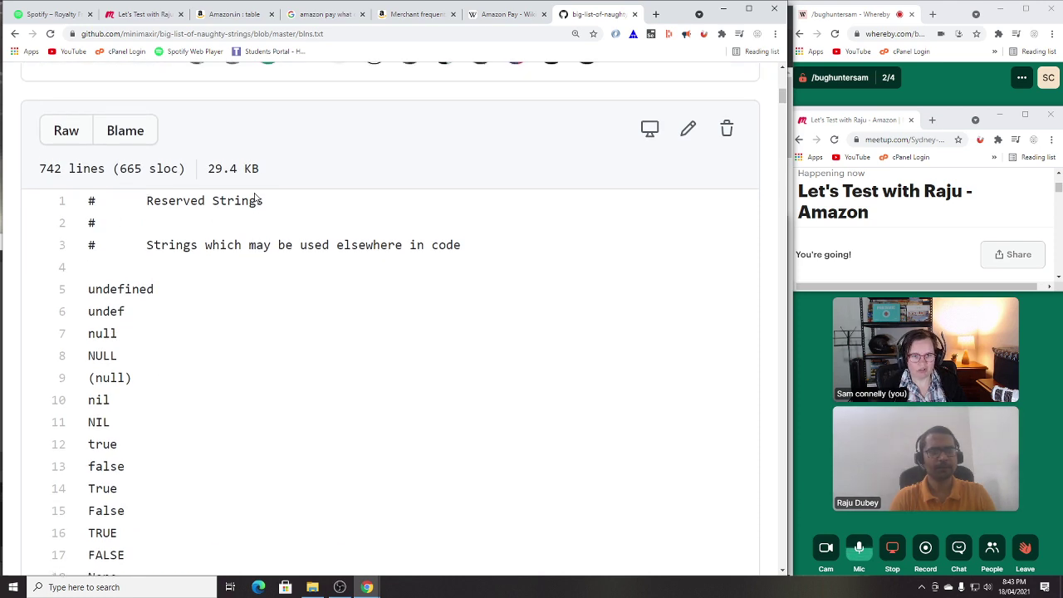
drag(169, 246, 264, 246)
click(370, 247)
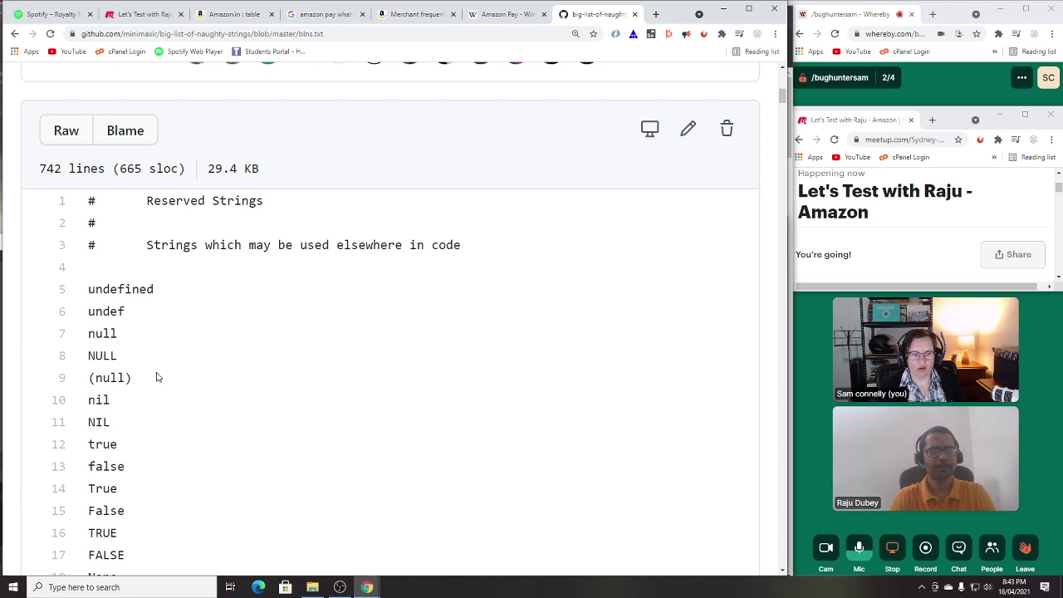
scroll(157, 375, down, 2)
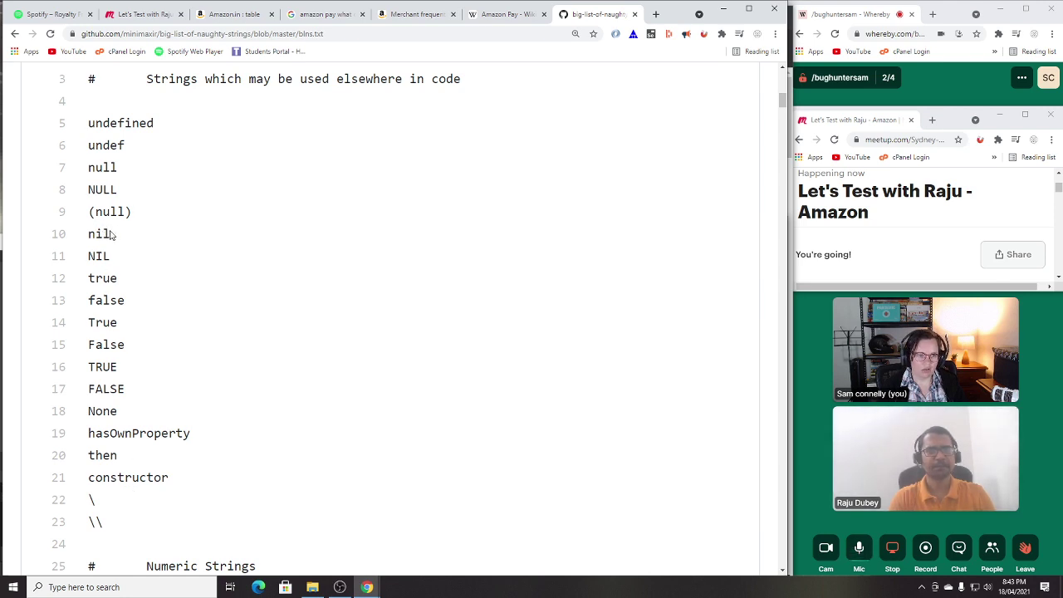
Step: Copy the lowercase string "null" from the Reserved Strings section
drag(110, 235, 91, 236)
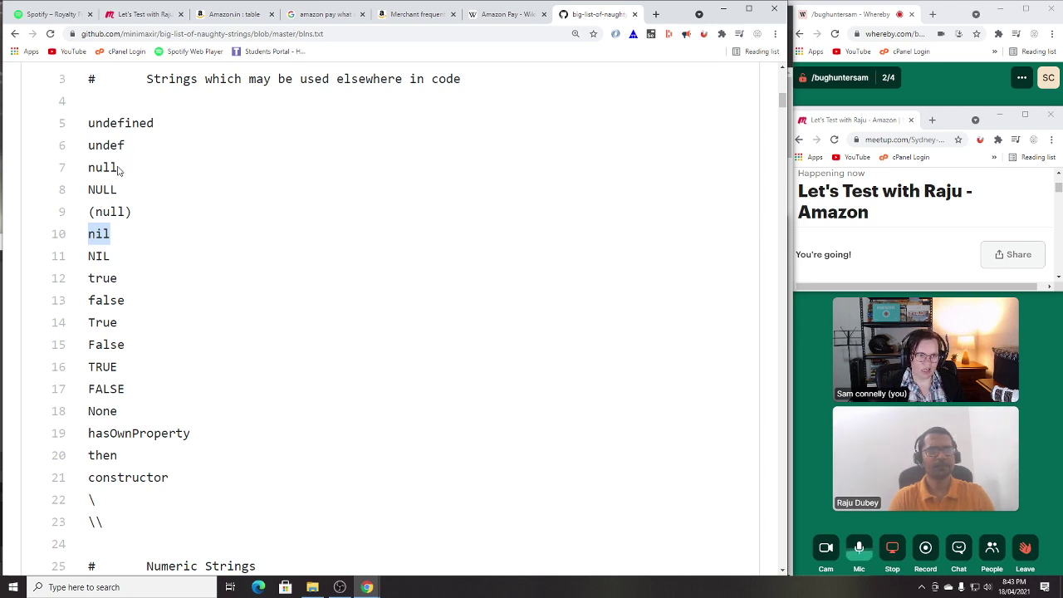
drag(118, 166, 93, 171)
key(ctrl+c)
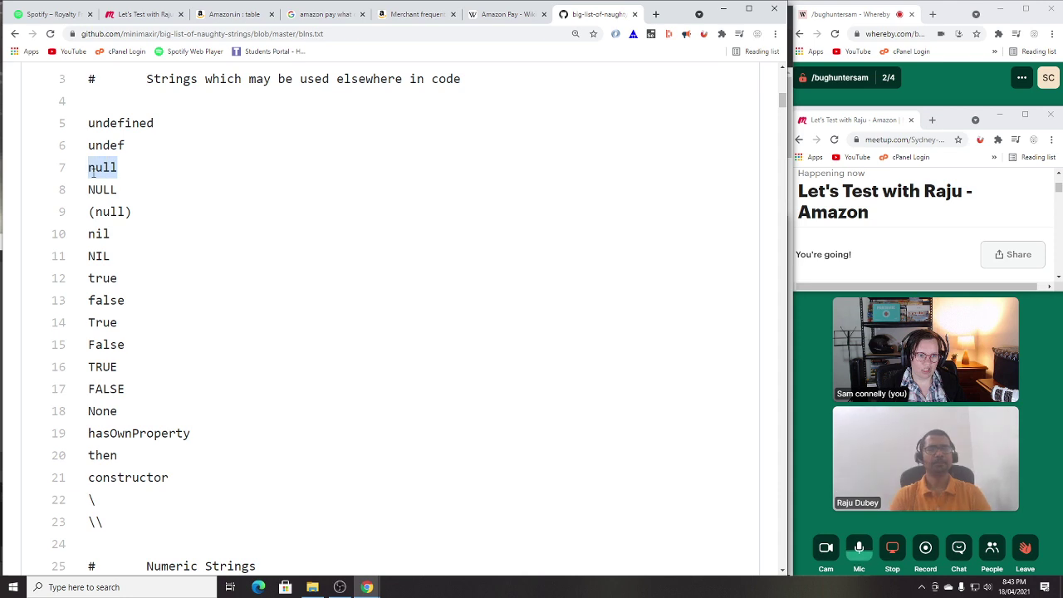
scroll(296, 334, down, 2)
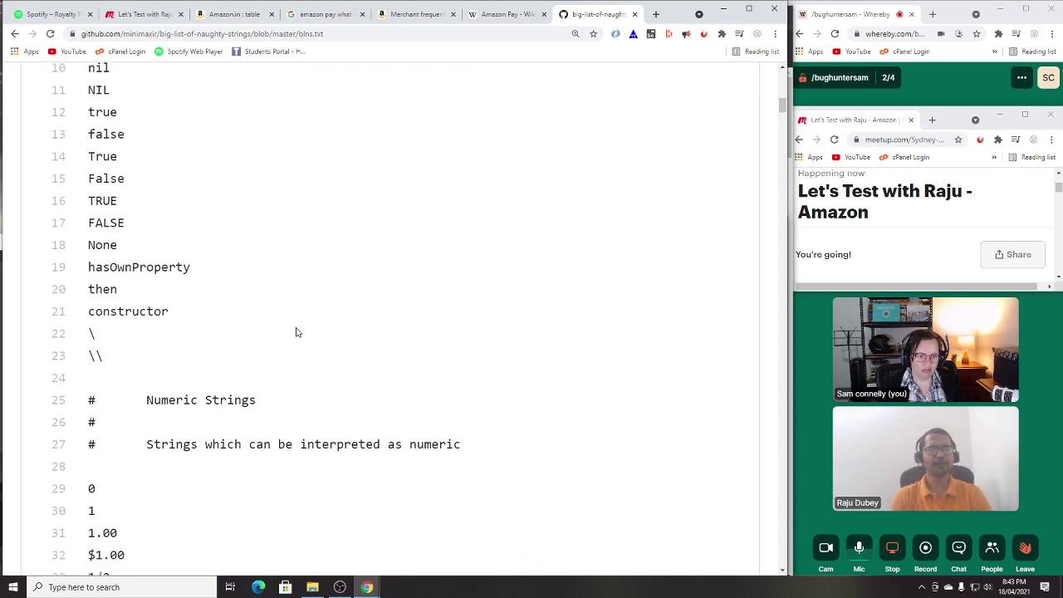
scroll(189, 230, up, 3)
scroll(187, 238, down, 1)
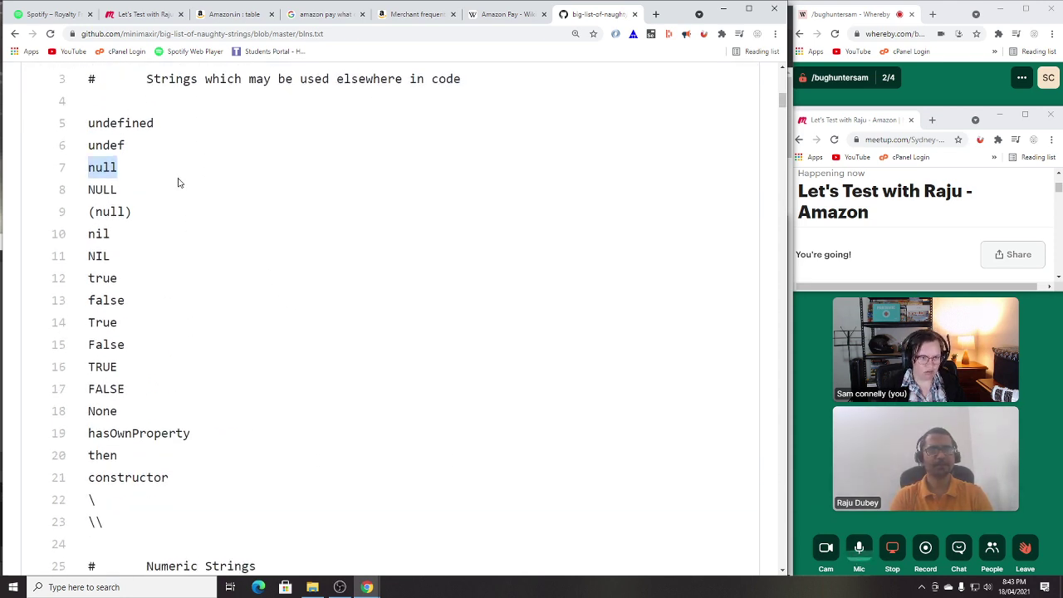
Step: Search Amazon's Music category for the copied string "null" and review the relevance of the first results
click(390, 13)
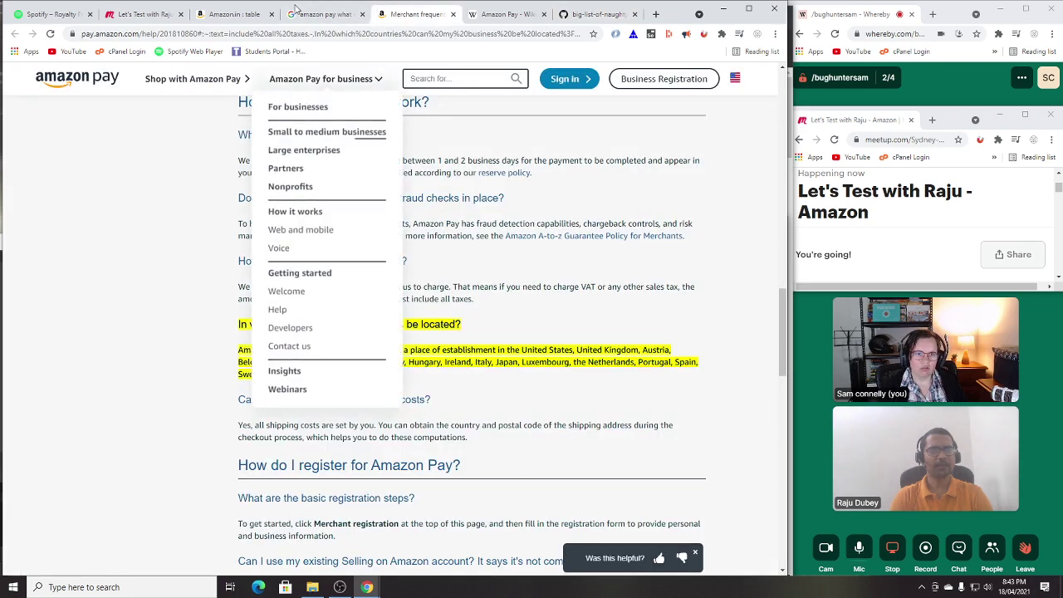
click(231, 16)
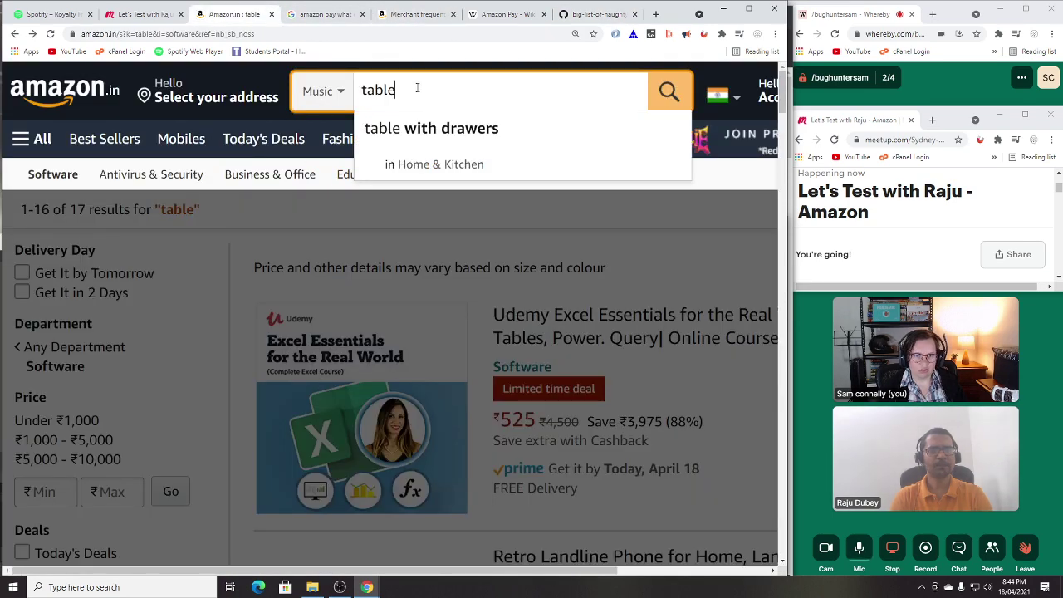
key(ctrl+v)
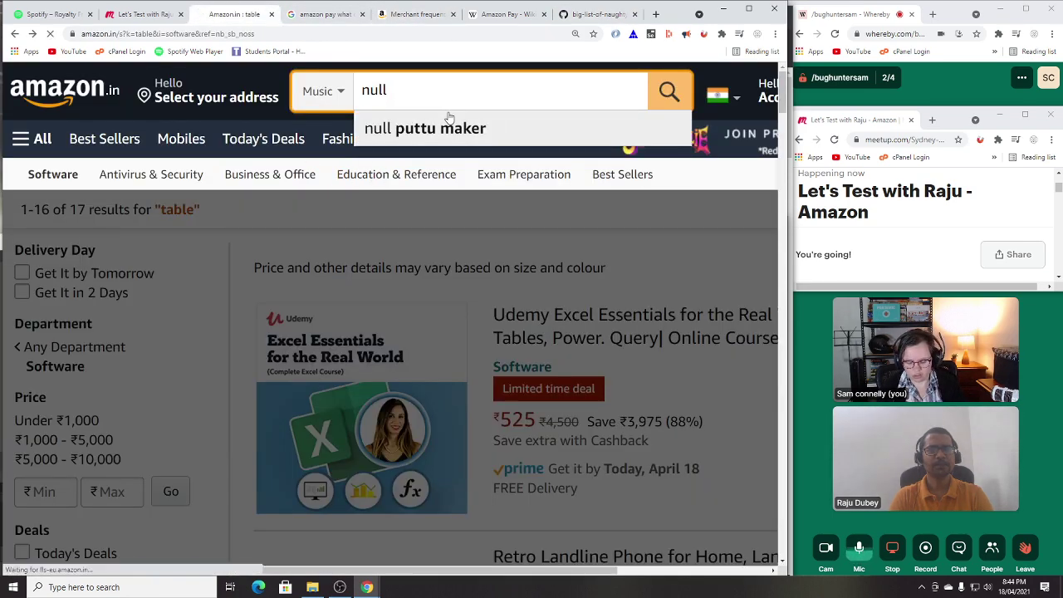
key(Return)
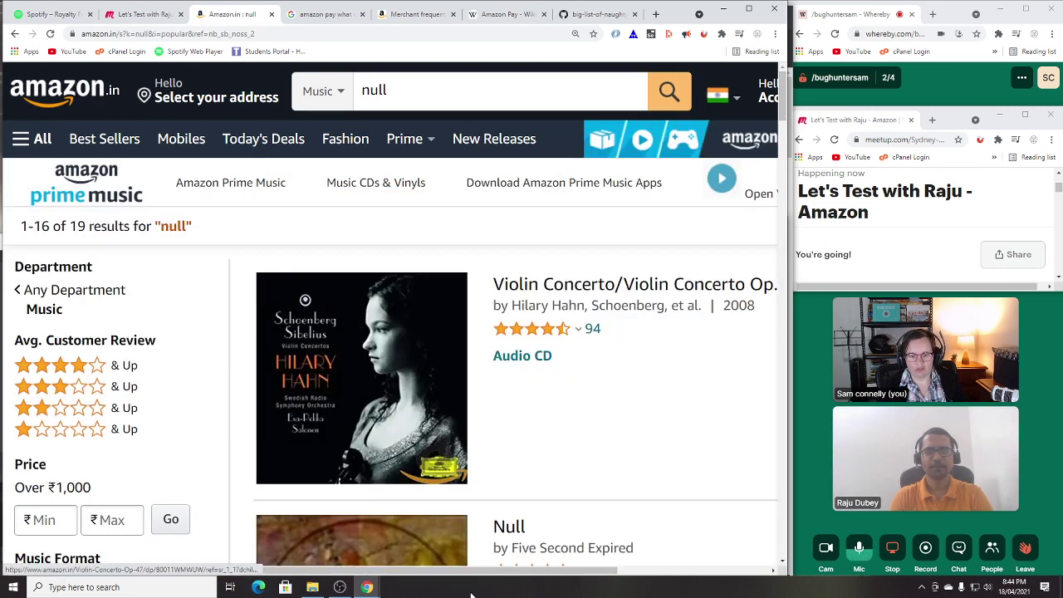
scroll(523, 448, down, 2)
scroll(679, 330, down, 4)
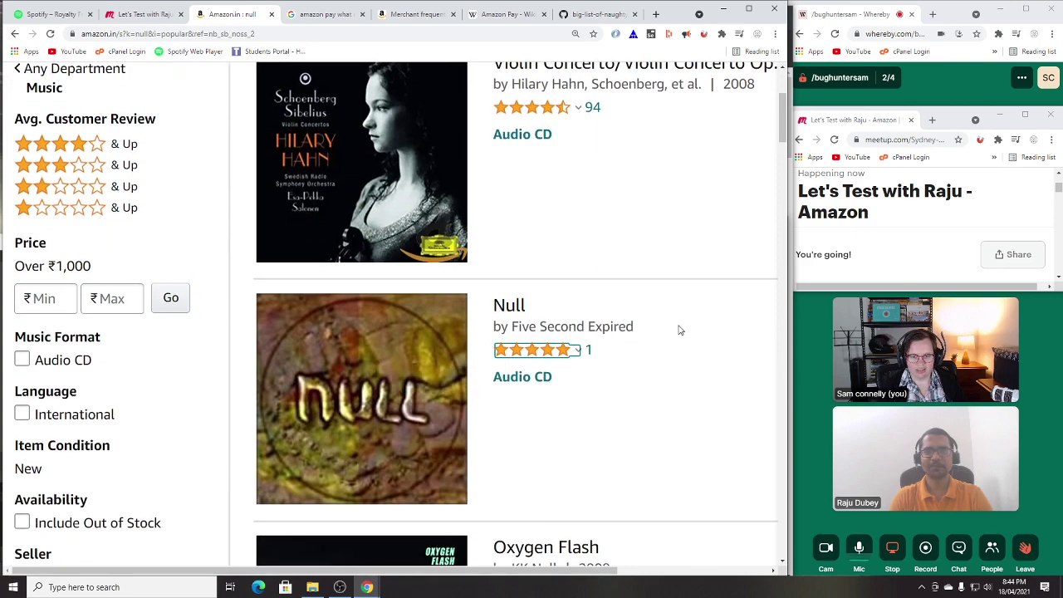
scroll(708, 328, up, 5)
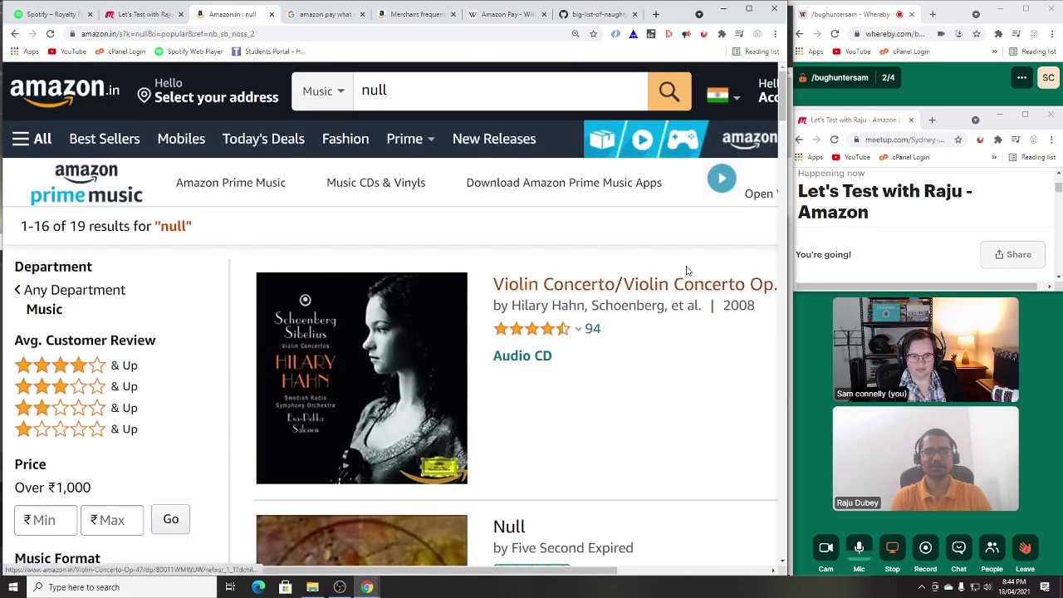
Step: Copy the heart-eyes emoji from the first line of strings in the Emoji section of blns.txt
click(585, 15)
scroll(308, 457, down, 3)
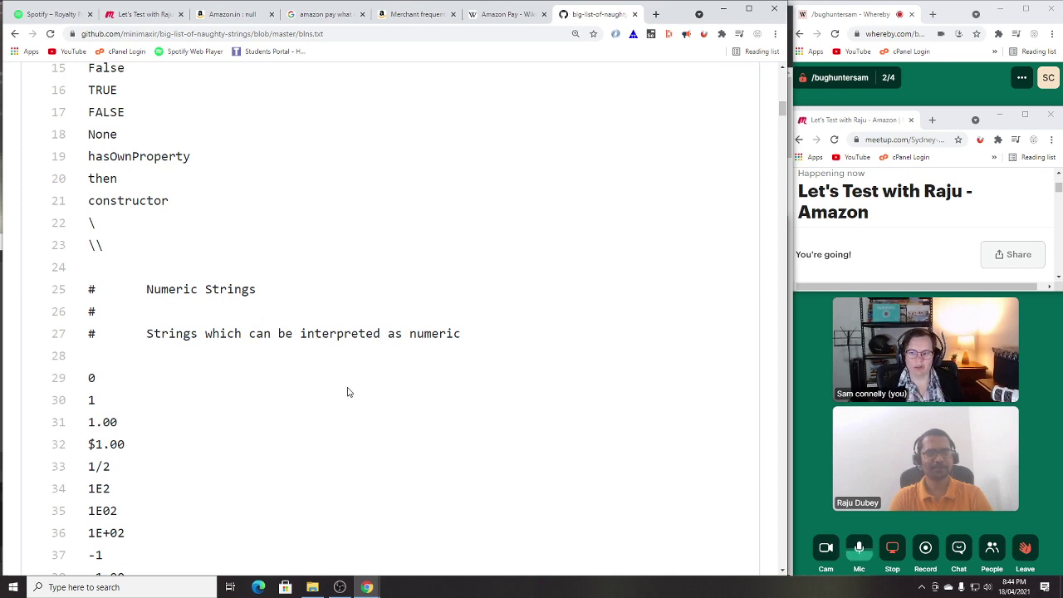
scroll(225, 349, down, 11)
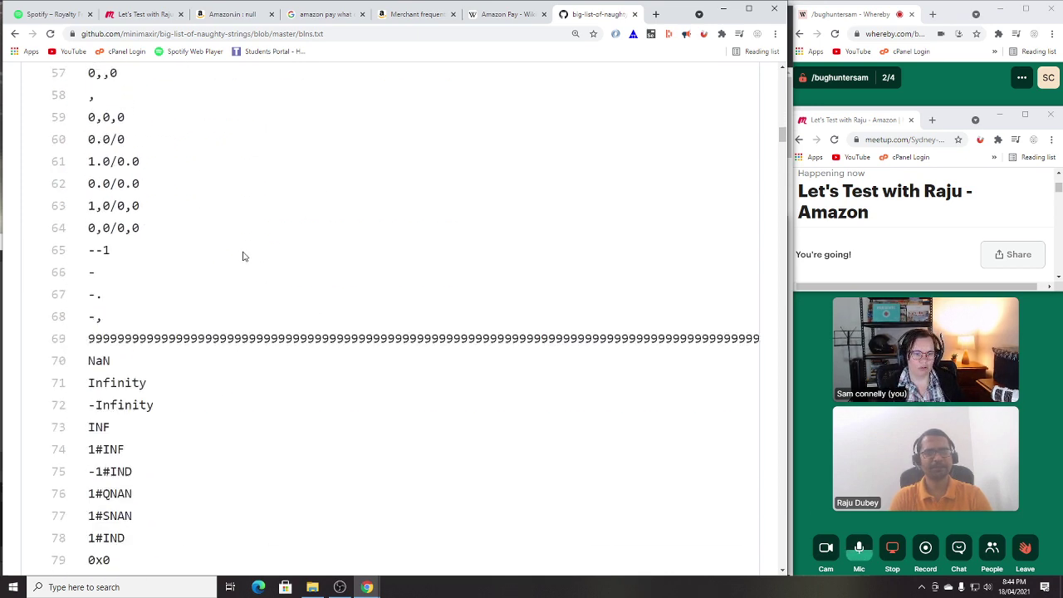
scroll(220, 264, down, 4)
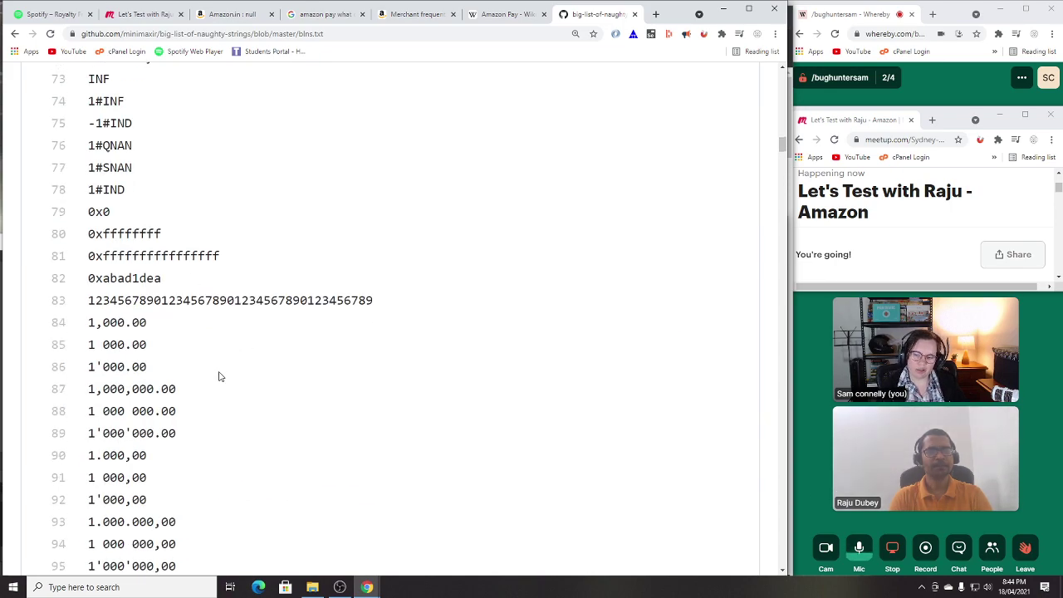
scroll(219, 384, down, 3)
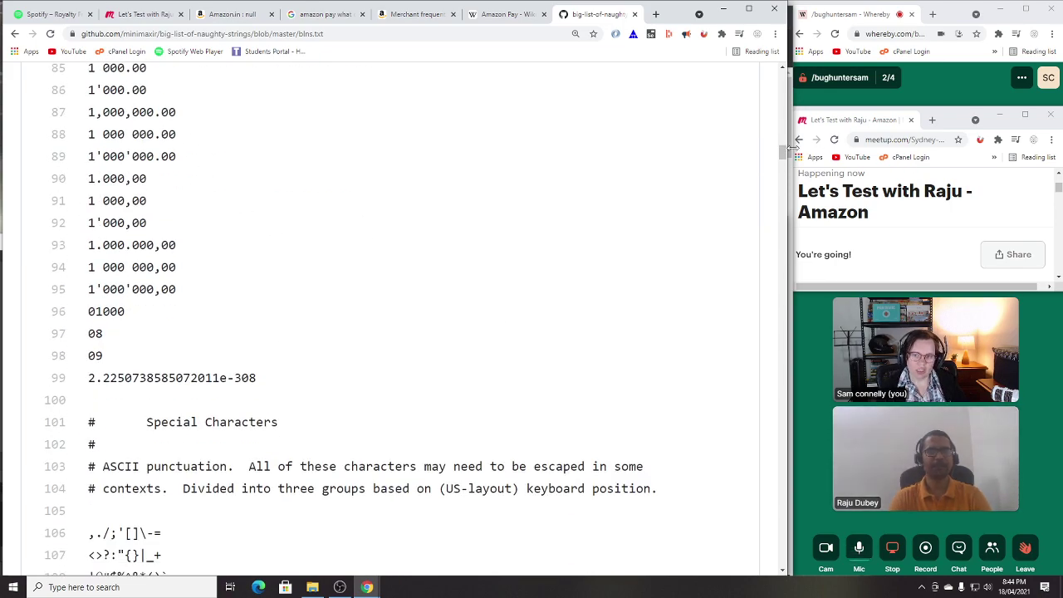
drag(782, 150, 766, 228)
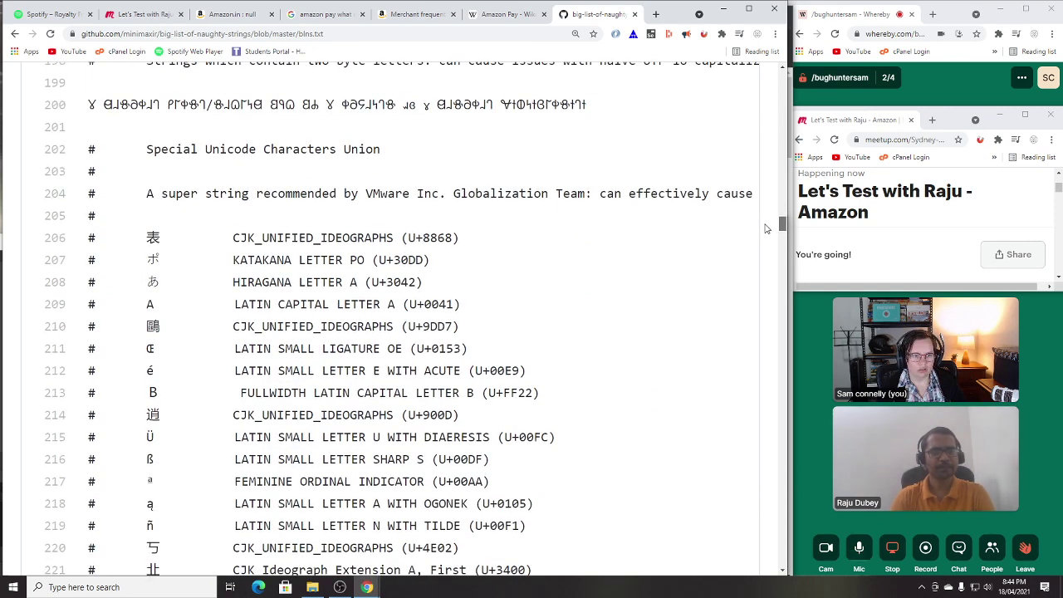
drag(766, 229, 765, 248)
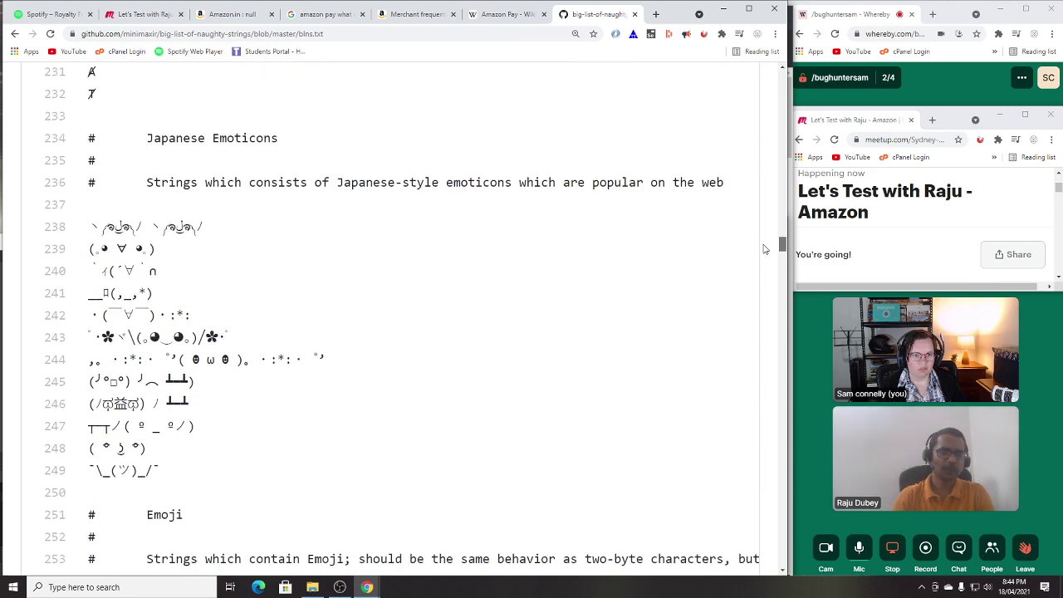
drag(764, 248, 761, 259)
drag(111, 216, 90, 213)
key(ctrl+c)
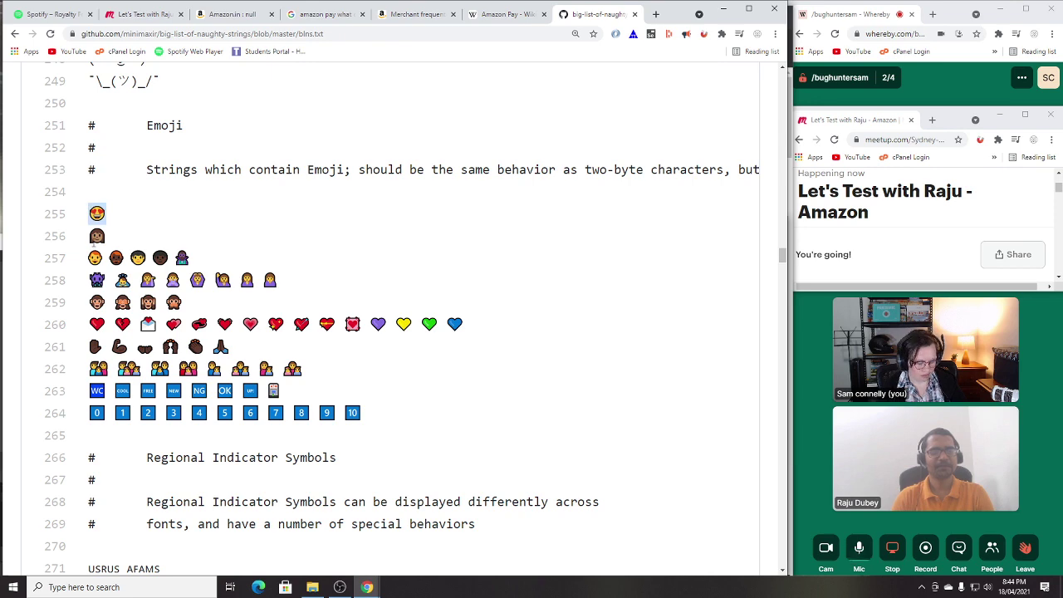
Step: Search Amazon's Music category for the copied heart-eyes emoji
click(232, 14)
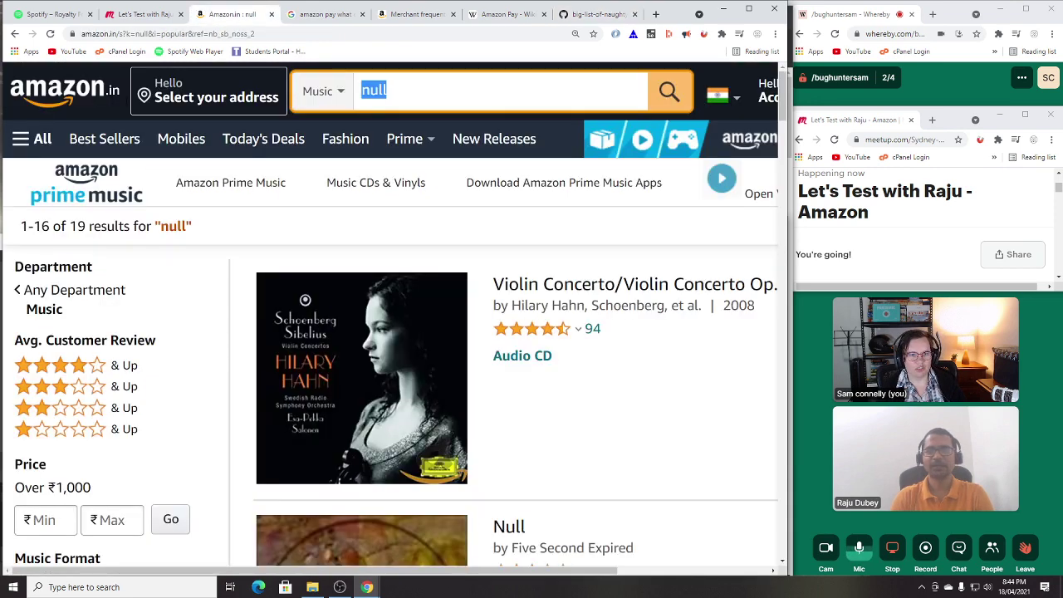
key(ctrl+v)
key(Return)
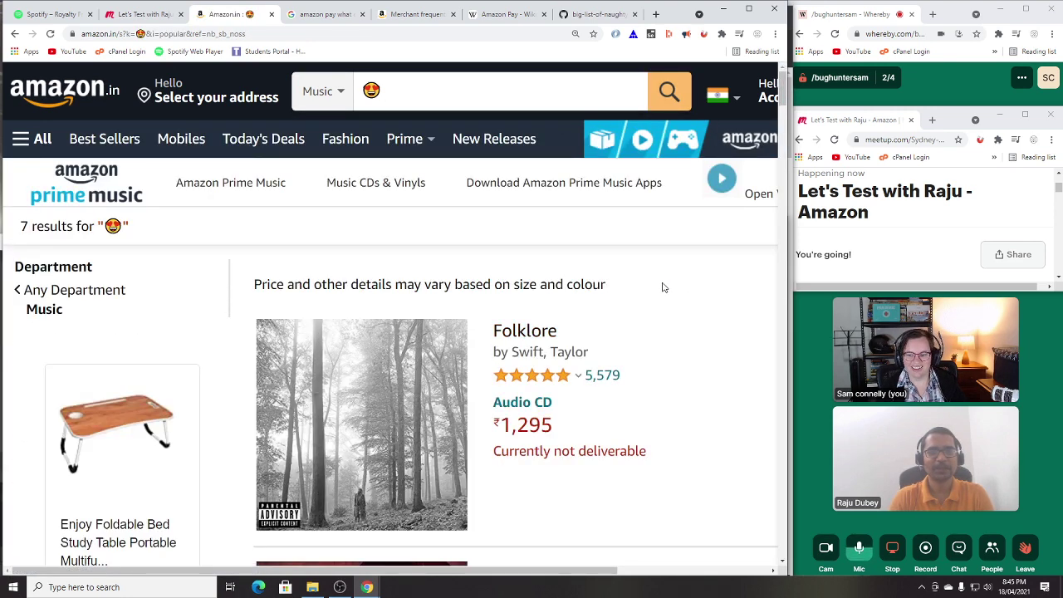
Step: Review the Music results for the emoji search, down to the results from All Categories
scroll(663, 287, down, 5)
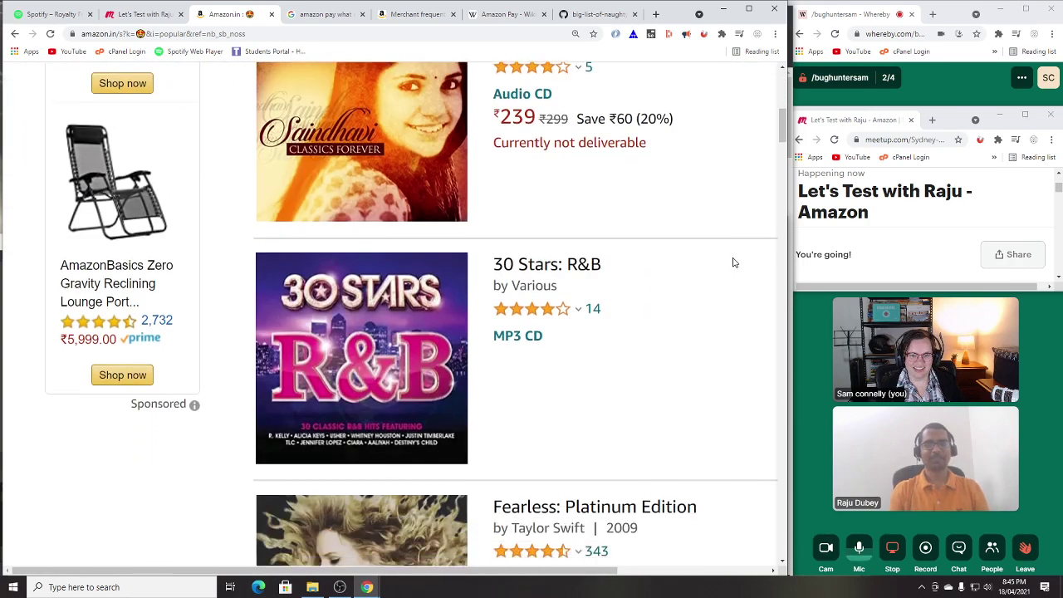
scroll(727, 259, down, 7)
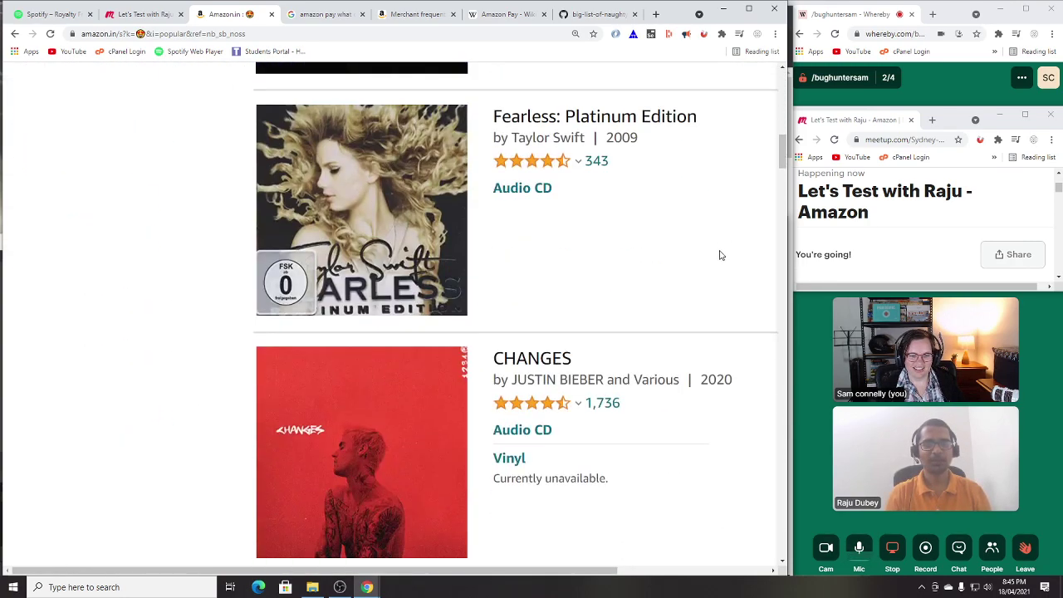
scroll(720, 255, down, 3)
scroll(720, 255, down, 3)
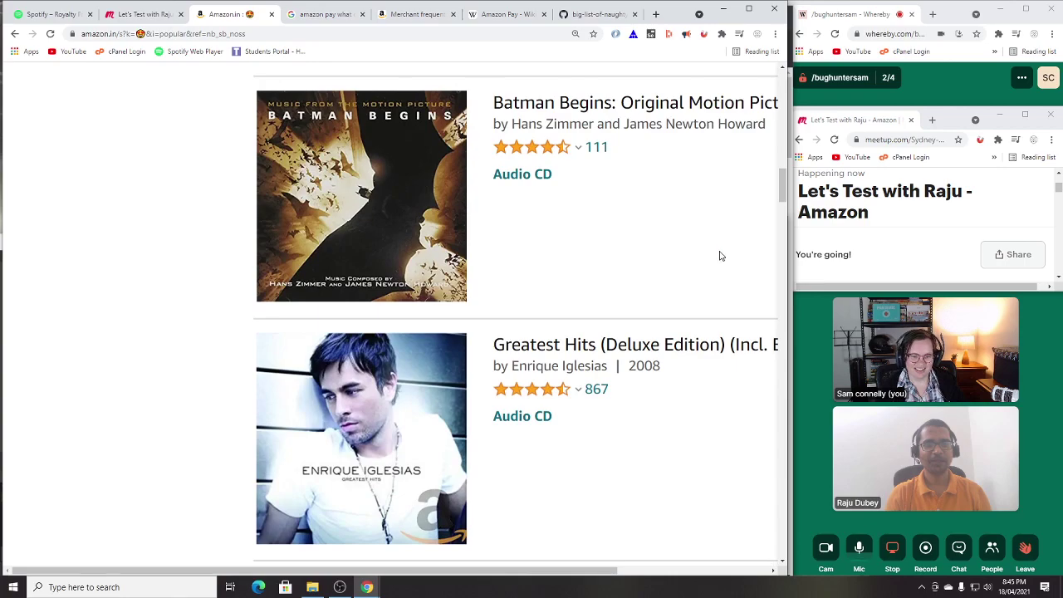
scroll(715, 258, up, 15)
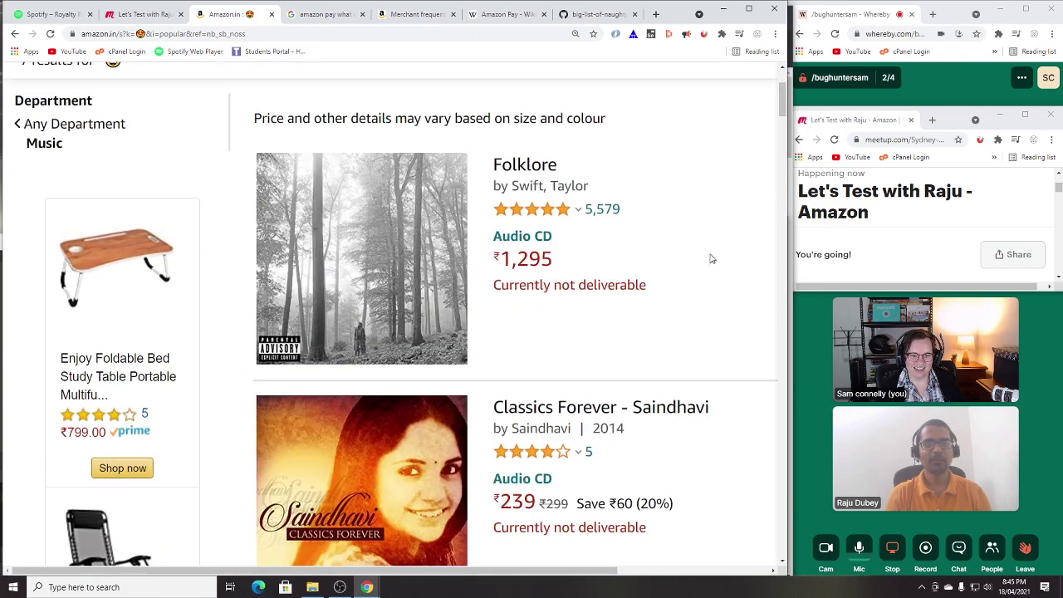
scroll(711, 258, up, 2)
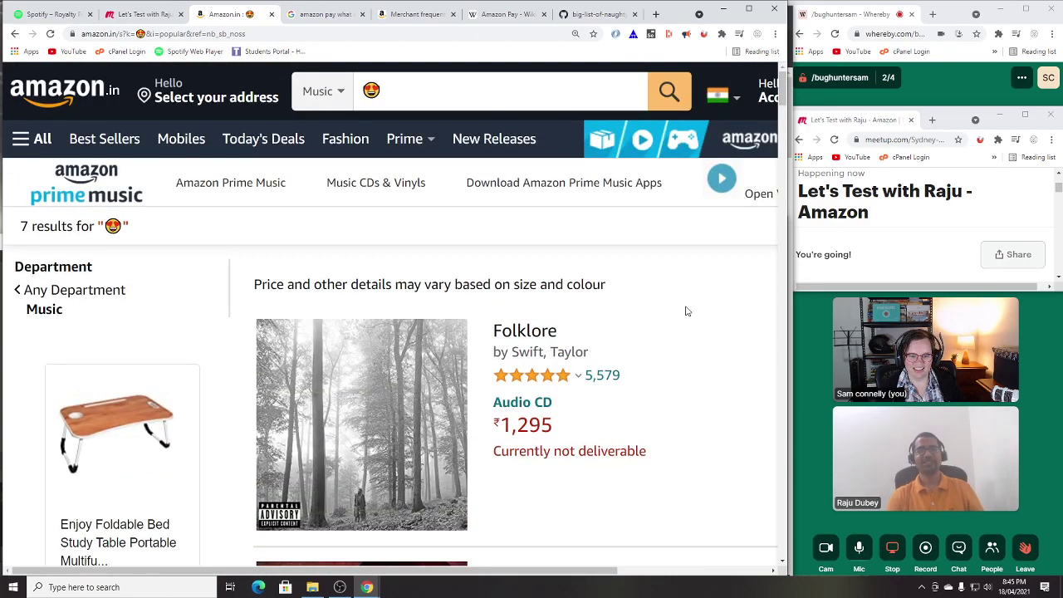
scroll(687, 311, down, 10)
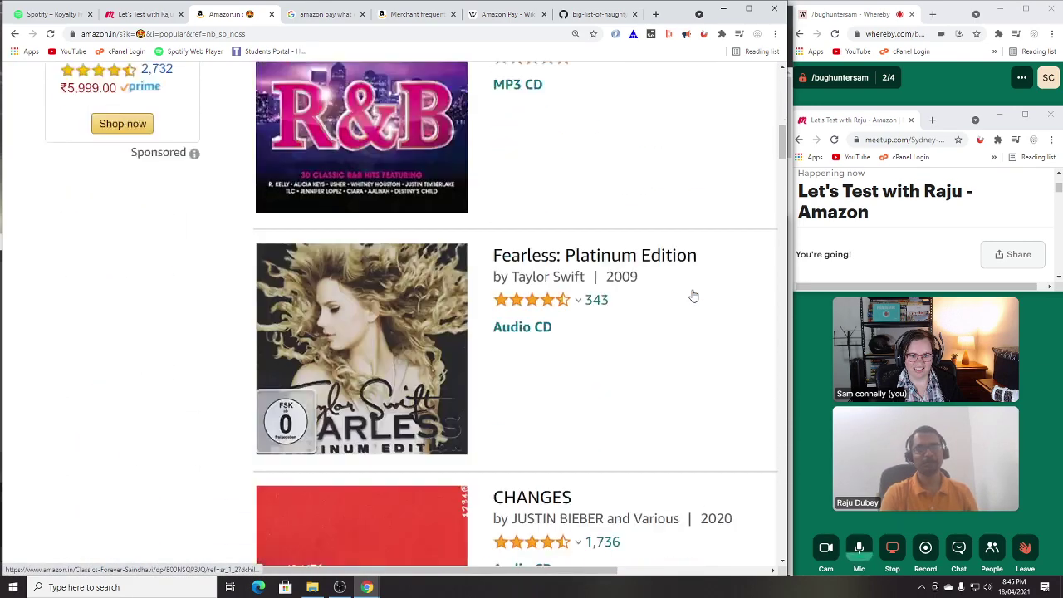
scroll(693, 295, down, 8)
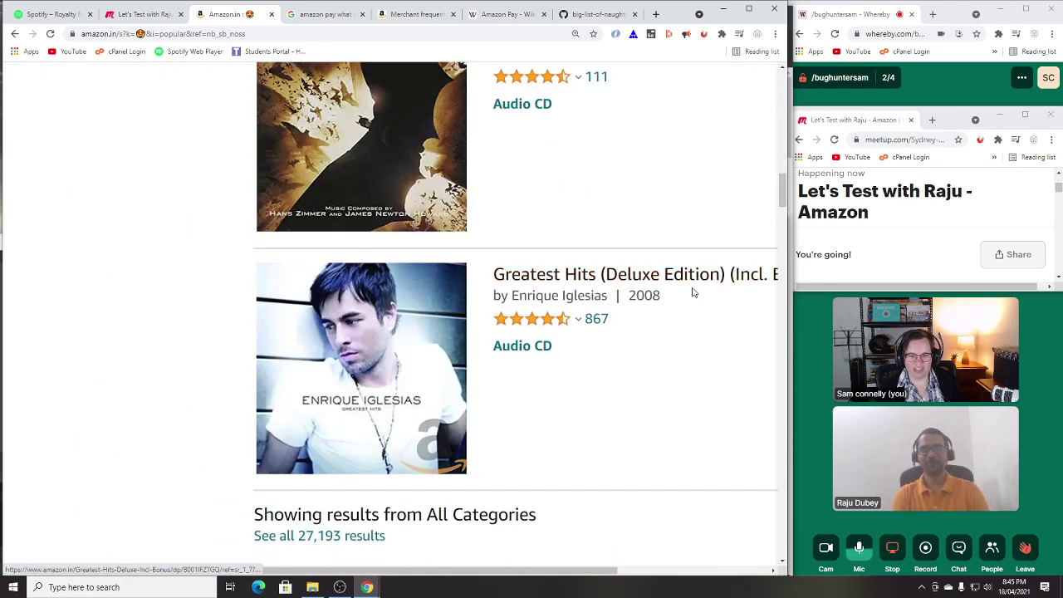
scroll(694, 292, down, 7)
scroll(694, 293, up, 2)
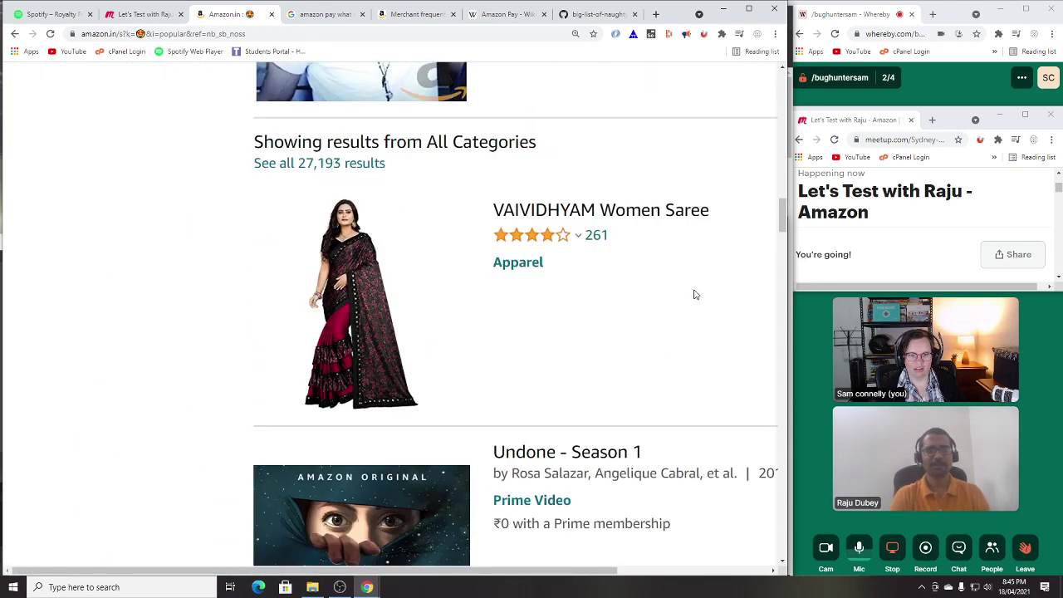
Step: Open the full All Categories results for the emoji and examine how relevant the listed products are
click(327, 166)
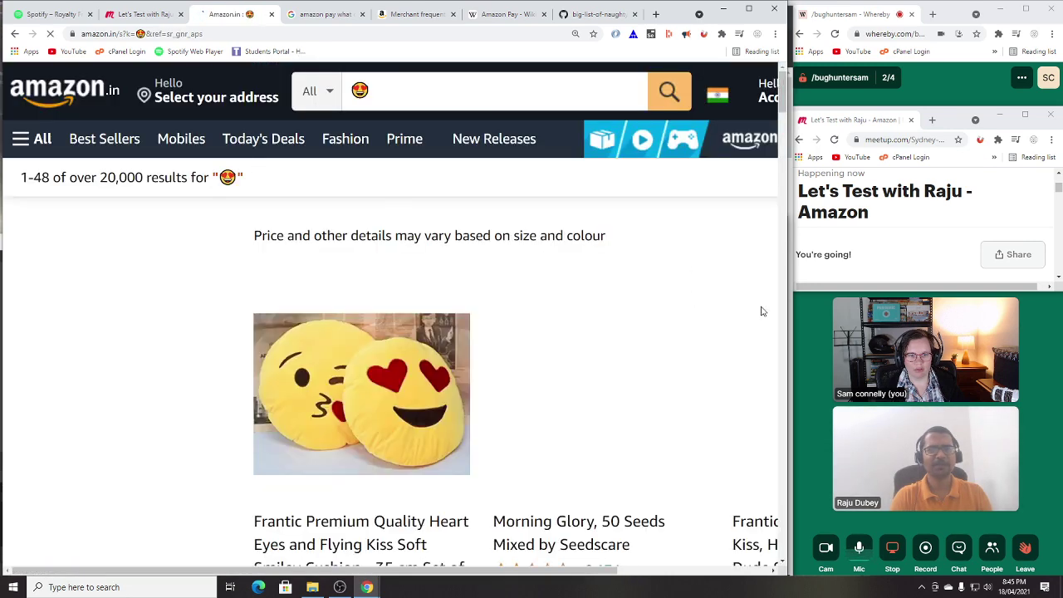
scroll(401, 242, down, 1)
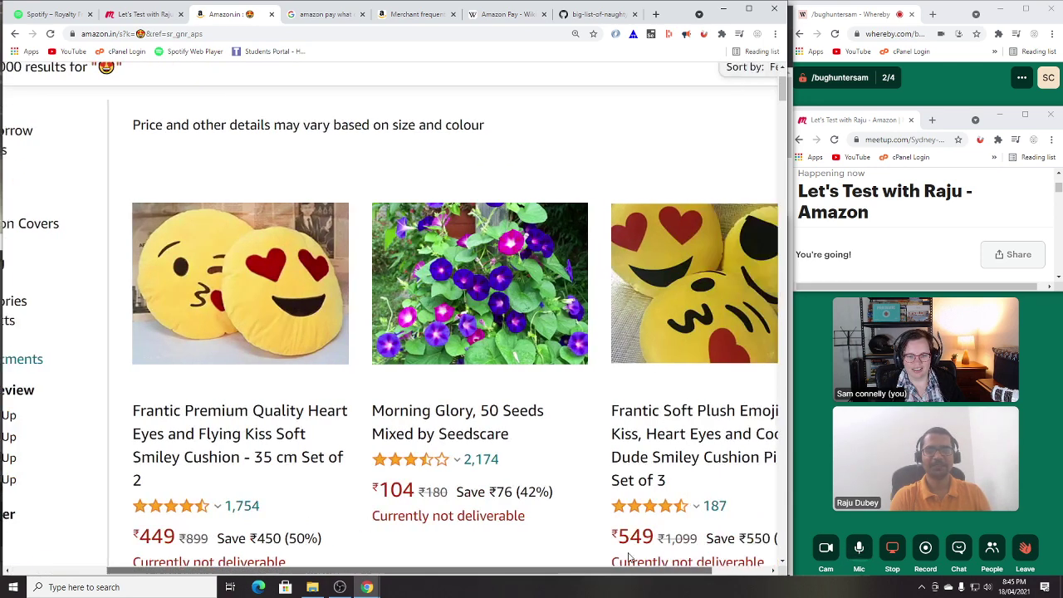
drag(486, 570, 702, 552)
scroll(702, 552, left, 3)
scroll(548, 379, down, 2)
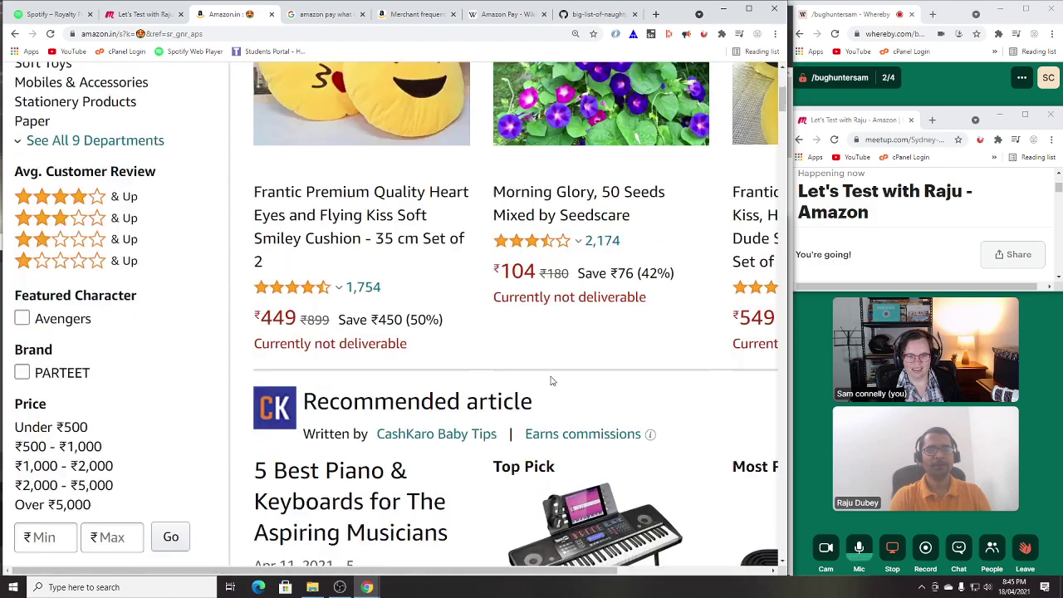
scroll(545, 315, up, 2)
scroll(372, 253, right, 3)
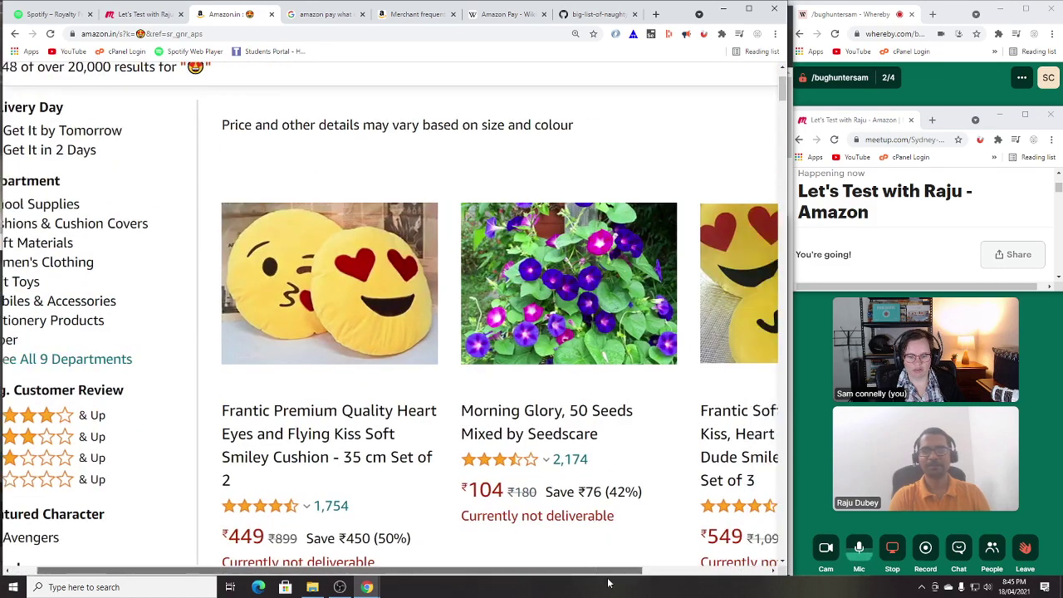
scroll(520, 281, down, 4)
scroll(520, 281, down, 8)
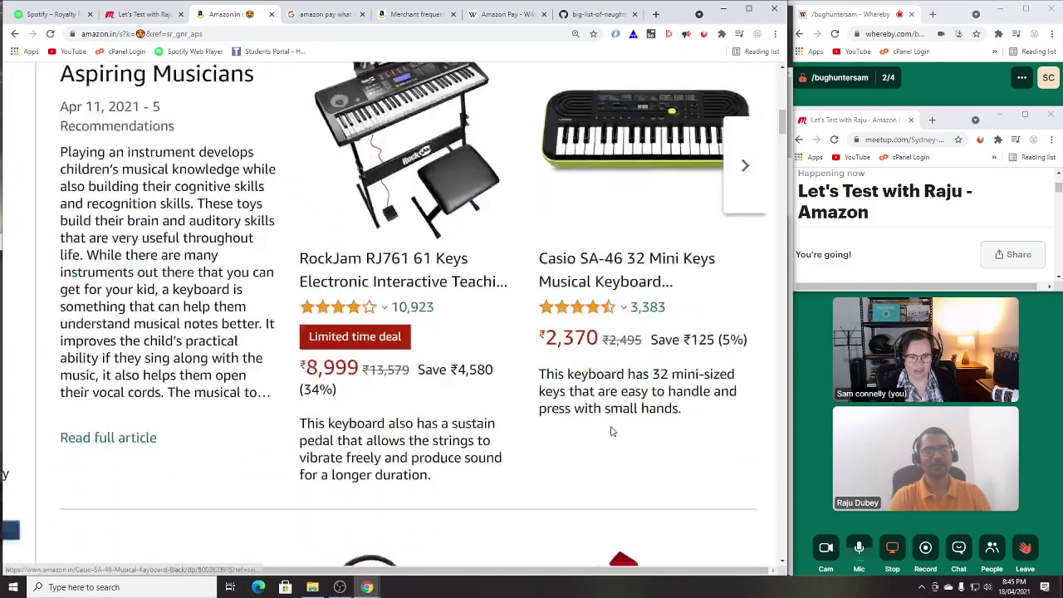
scroll(665, 294, down, 2)
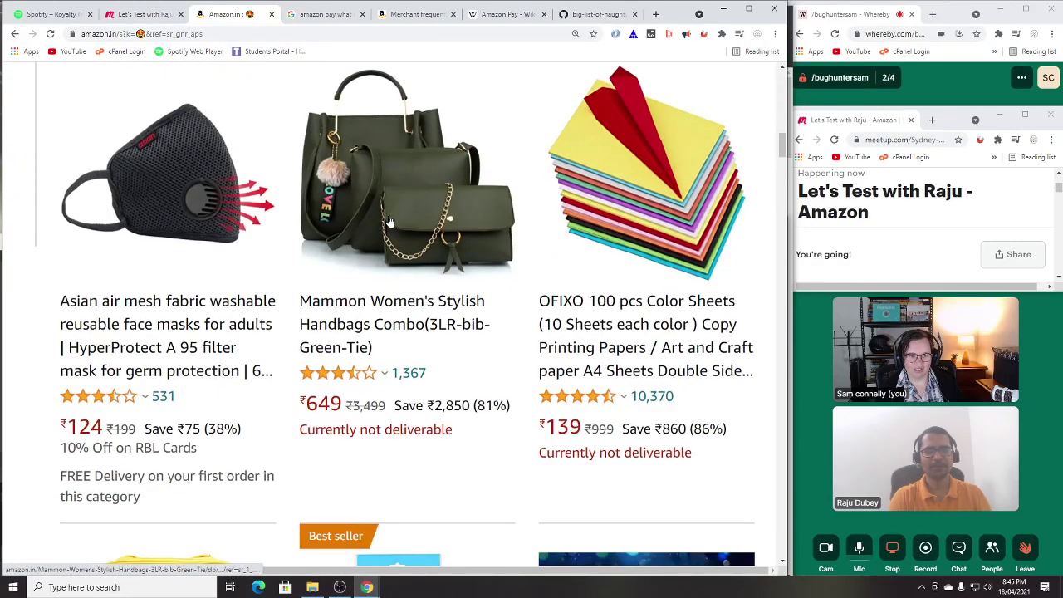
Step: Copy the script-style "The quick brown" from line 336 in the Unicode font section of blns.txt
click(593, 14)
scroll(581, 307, down, 5)
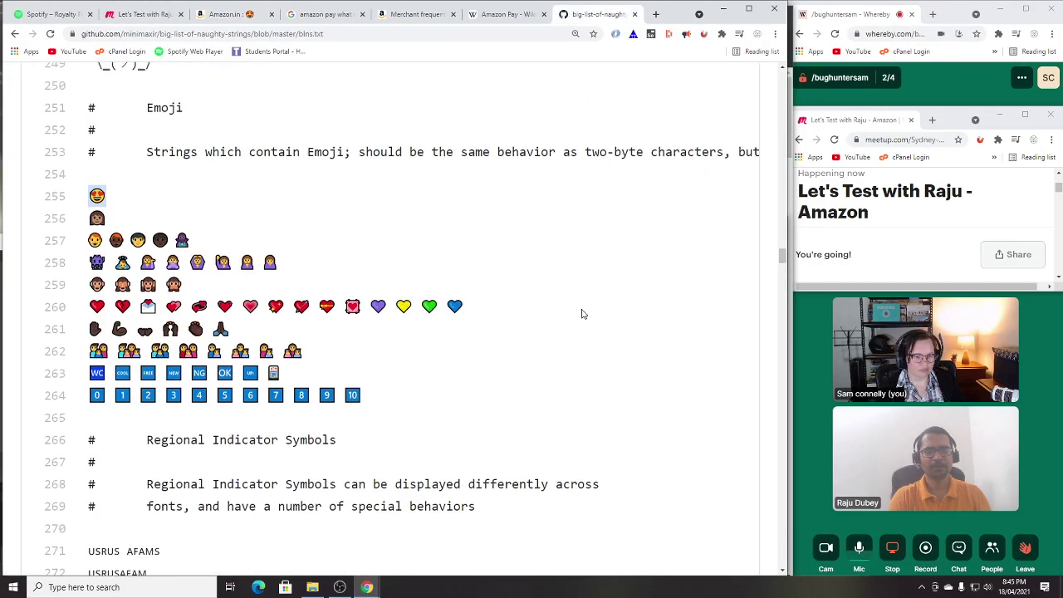
scroll(585, 297, down, 4)
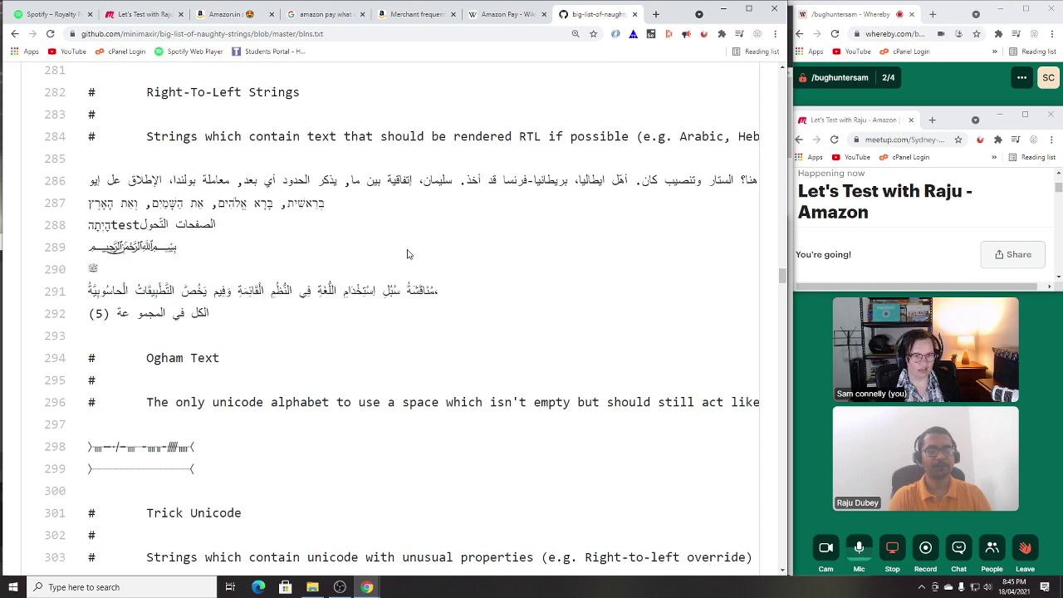
scroll(407, 253, up, 1)
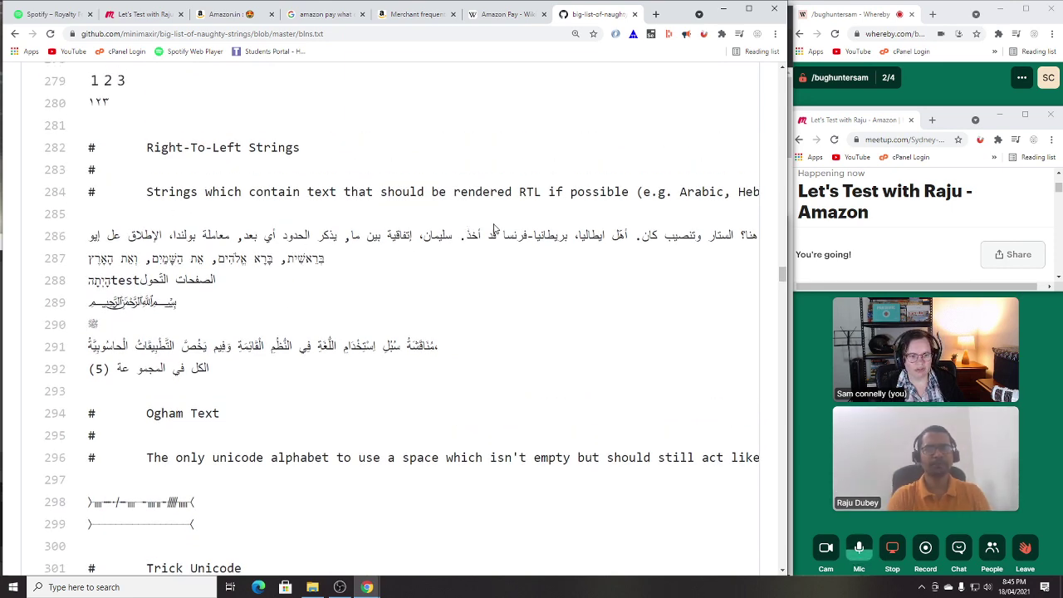
scroll(493, 227, down, 2)
scroll(493, 228, down, 6)
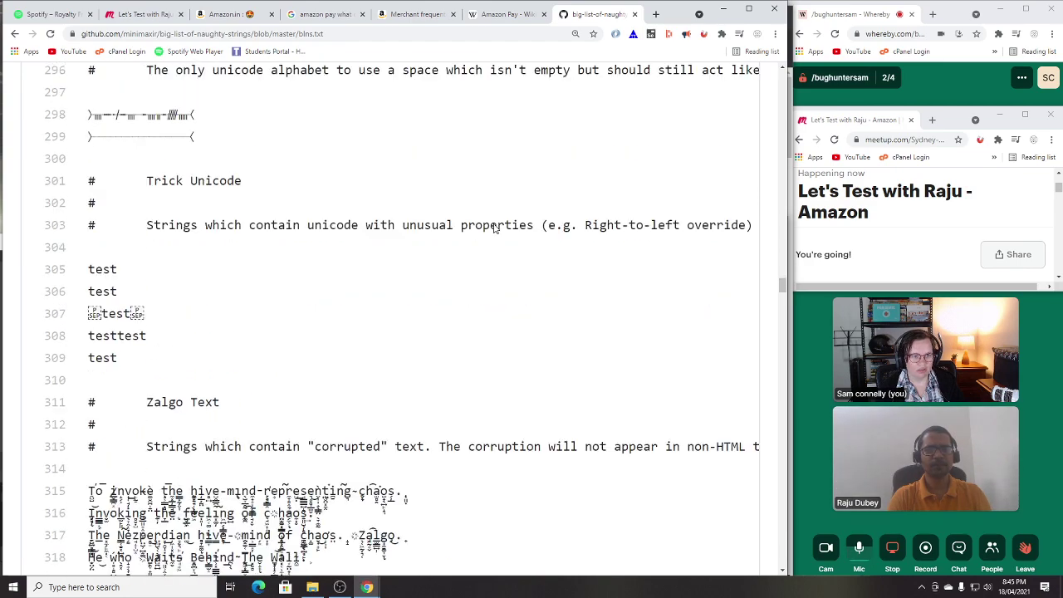
scroll(493, 224, down, 3)
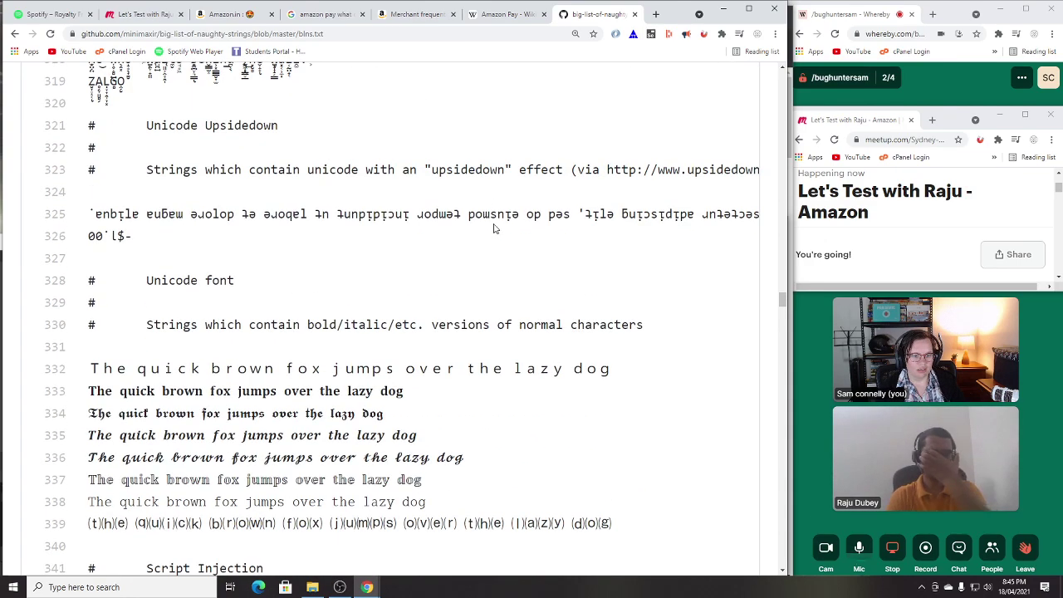
scroll(493, 228, down, 2)
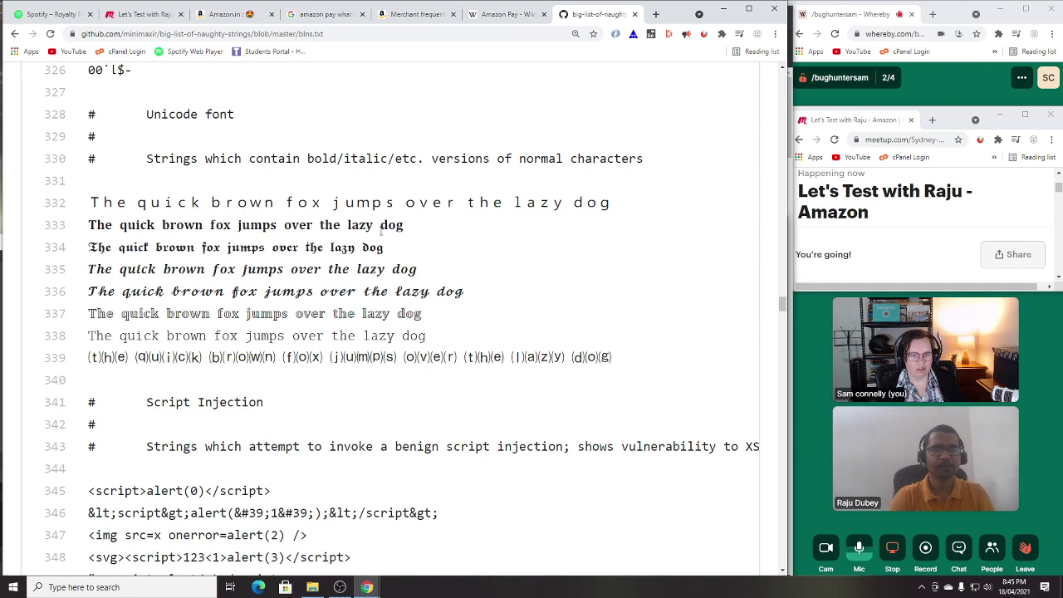
drag(88, 291, 225, 295)
key(ctrl+c)
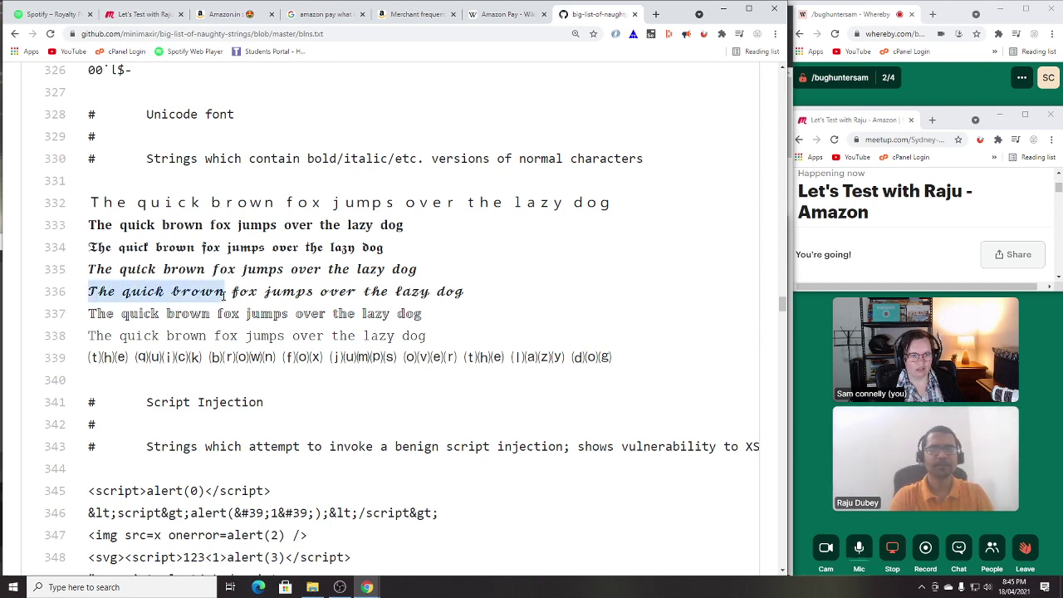
Step: Search all Amazon categories for the copied script-style text "The quick brown", replacing the emoji query
click(196, 10)
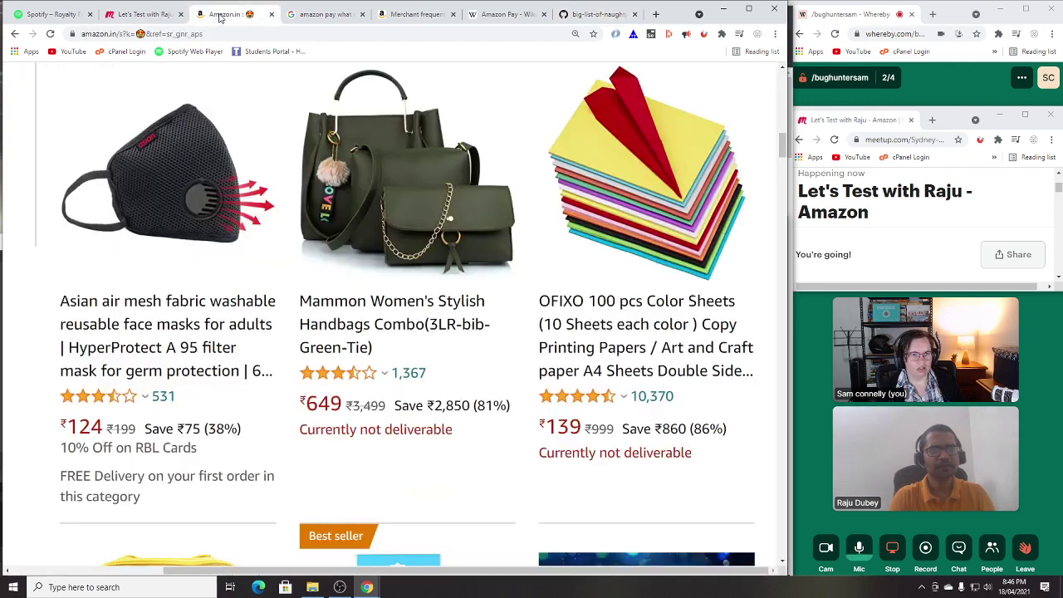
scroll(332, 125, up, 7)
click(360, 126)
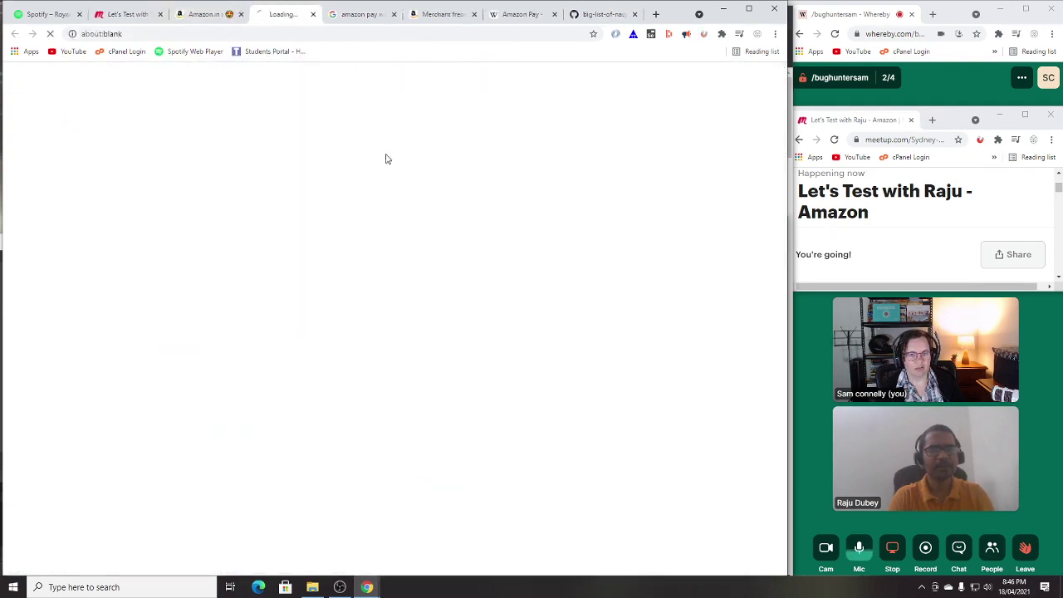
click(319, 15)
click(249, 91)
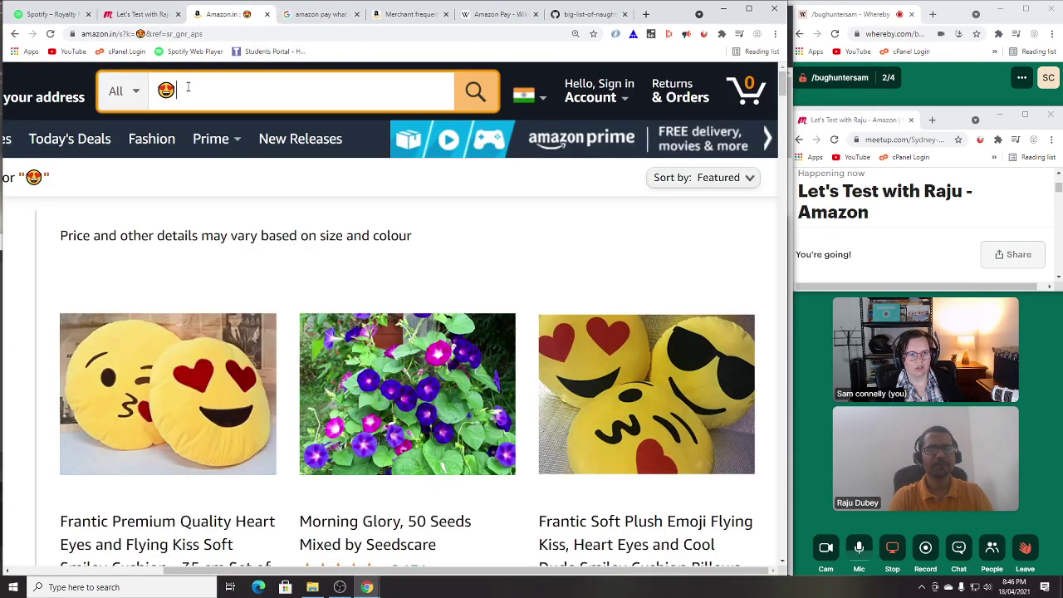
key(ctrl+a)
key(ctrl+v)
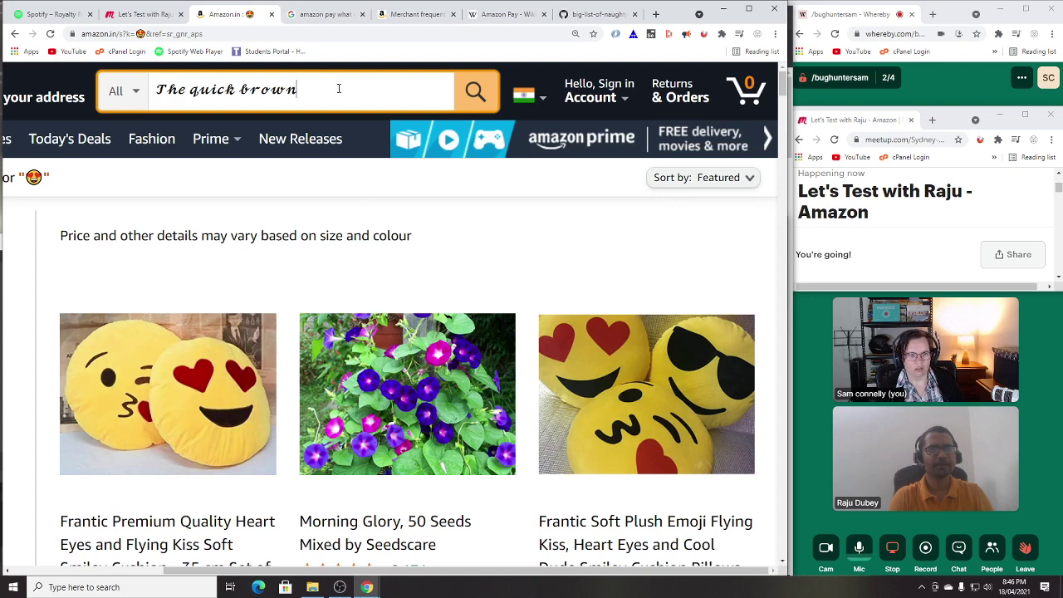
key(Return)
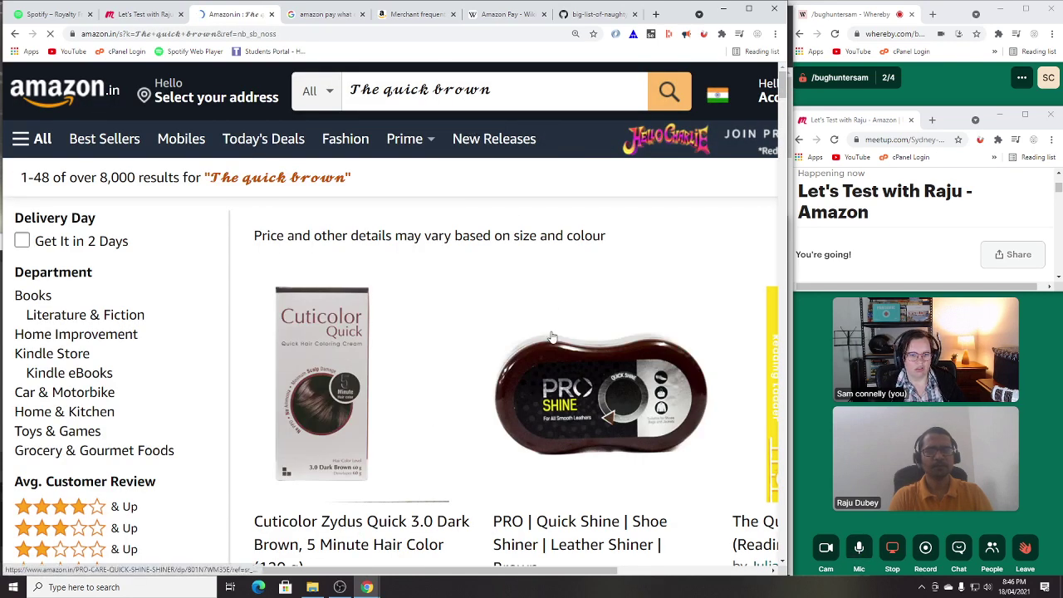
Step: Shorten the Amazon query to the script-style "brown", search all categories for it and look over the first results
click(433, 90)
drag(433, 90, 275, 93)
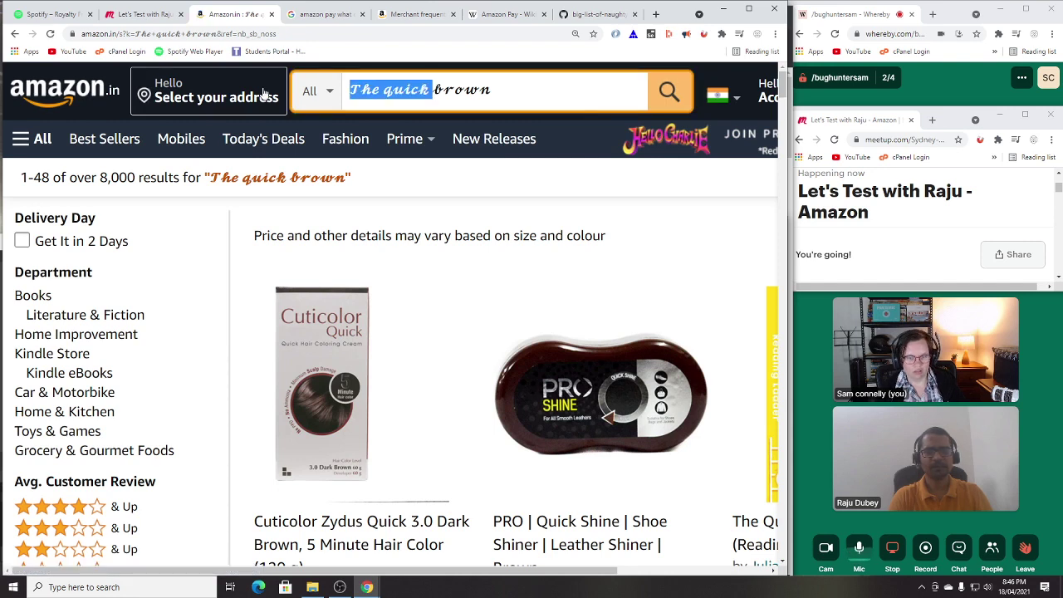
key(BackSpace)
click(668, 92)
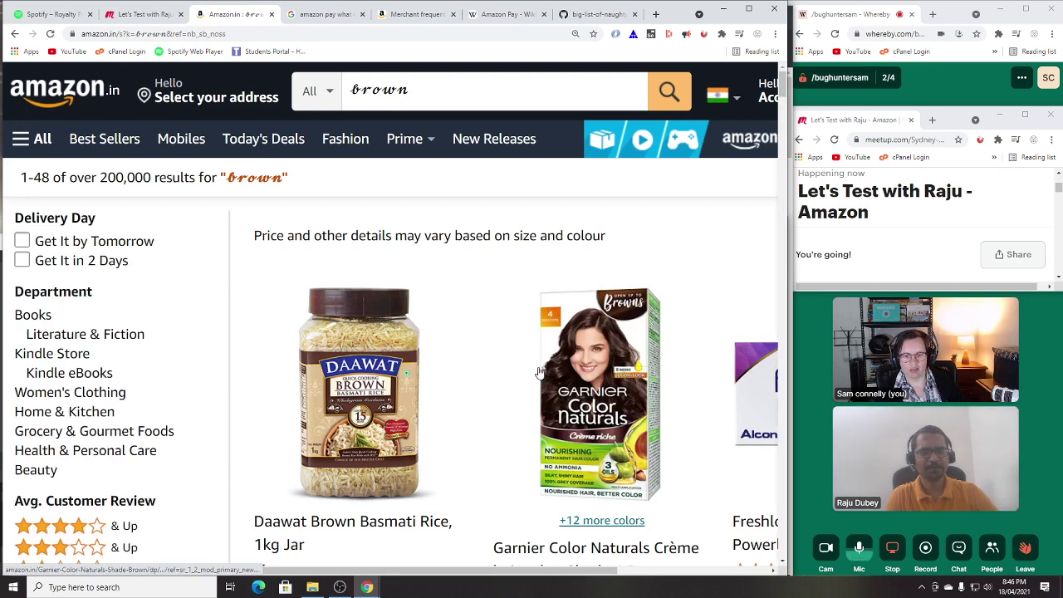
scroll(655, 294, down, 1)
scroll(655, 295, down, 1)
scroll(664, 332, up, 2)
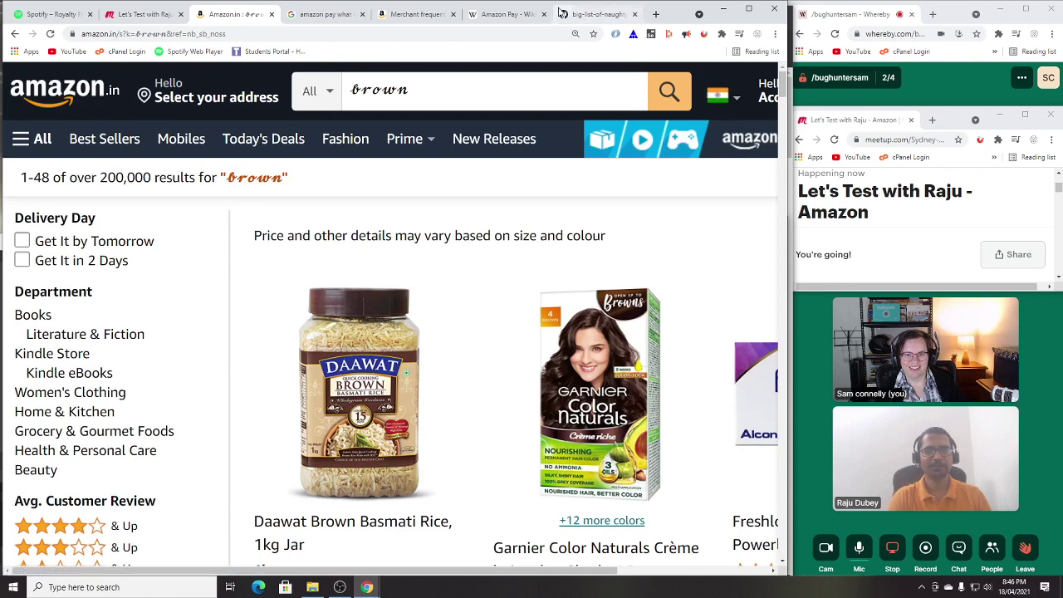
Step: Switch to blns.txt on GitHub and examine the Script Injection strings, from line 345 down to the SQL Injection section
click(591, 14)
scroll(376, 335, down, 3)
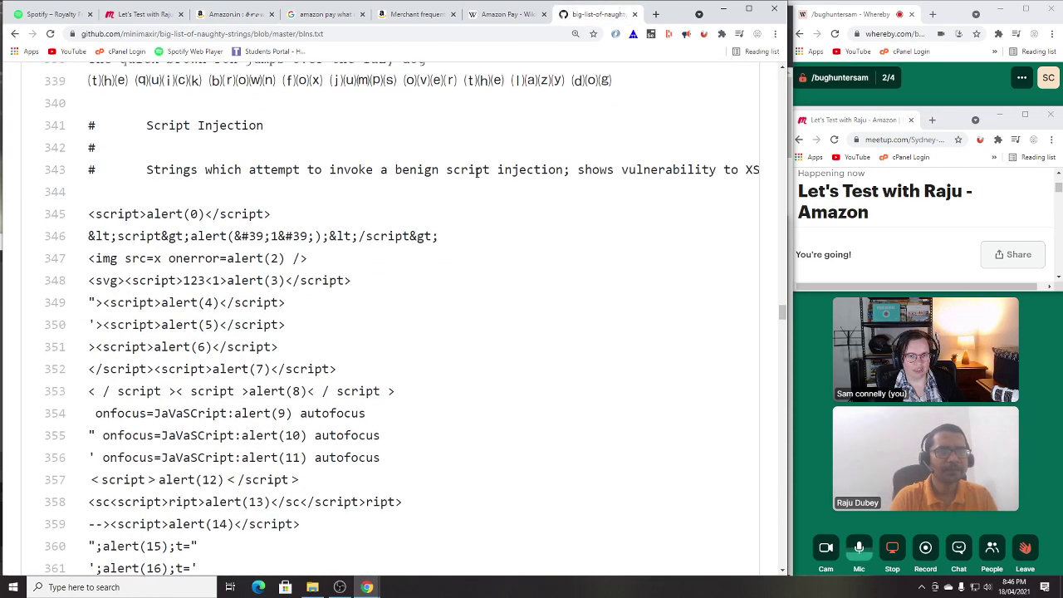
scroll(170, 315, down, 2)
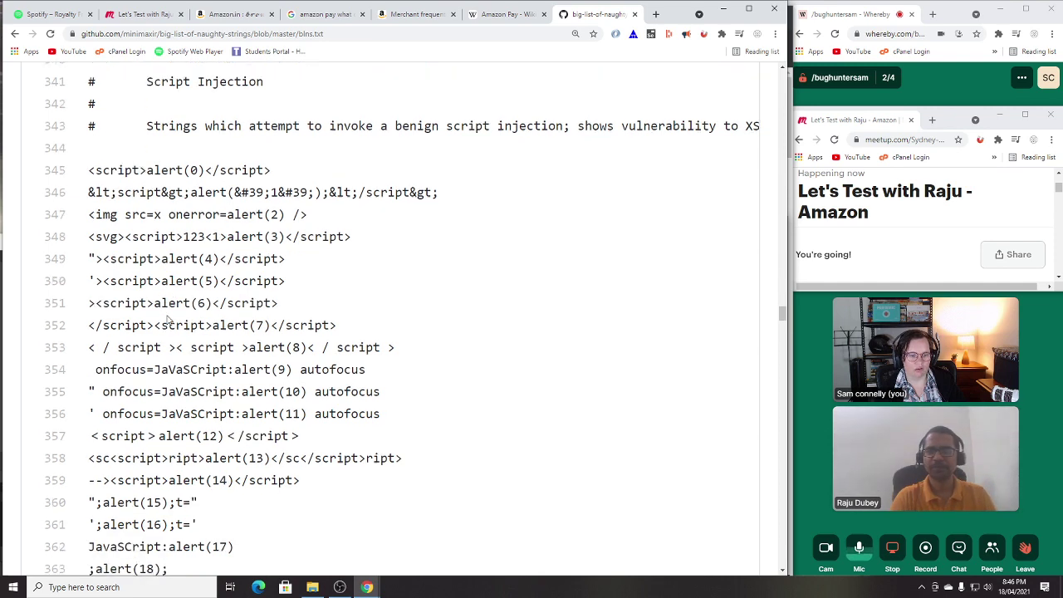
scroll(176, 310, up, 1)
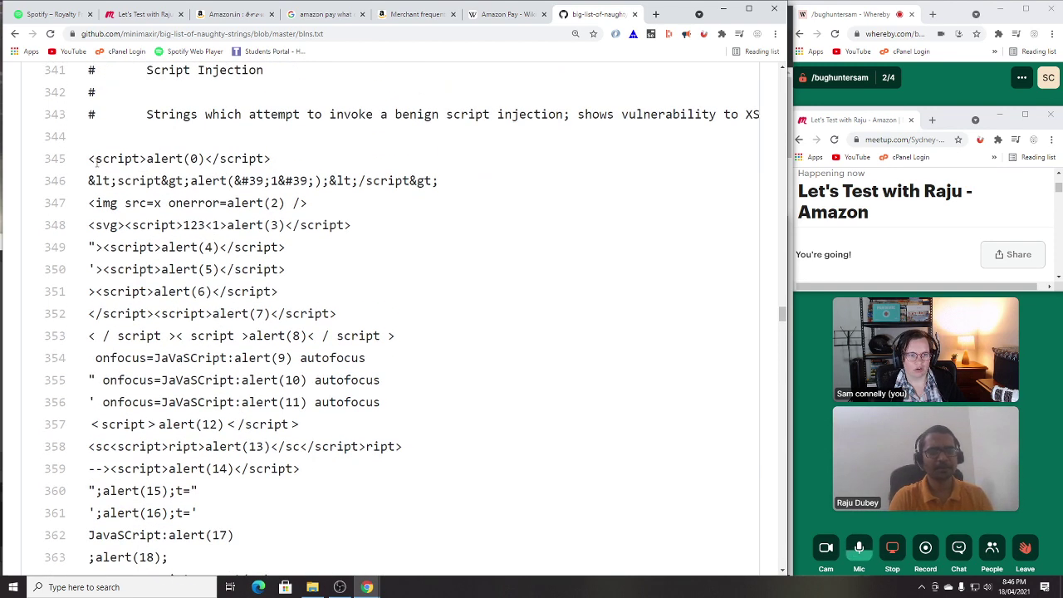
drag(91, 160, 302, 158)
click(262, 174)
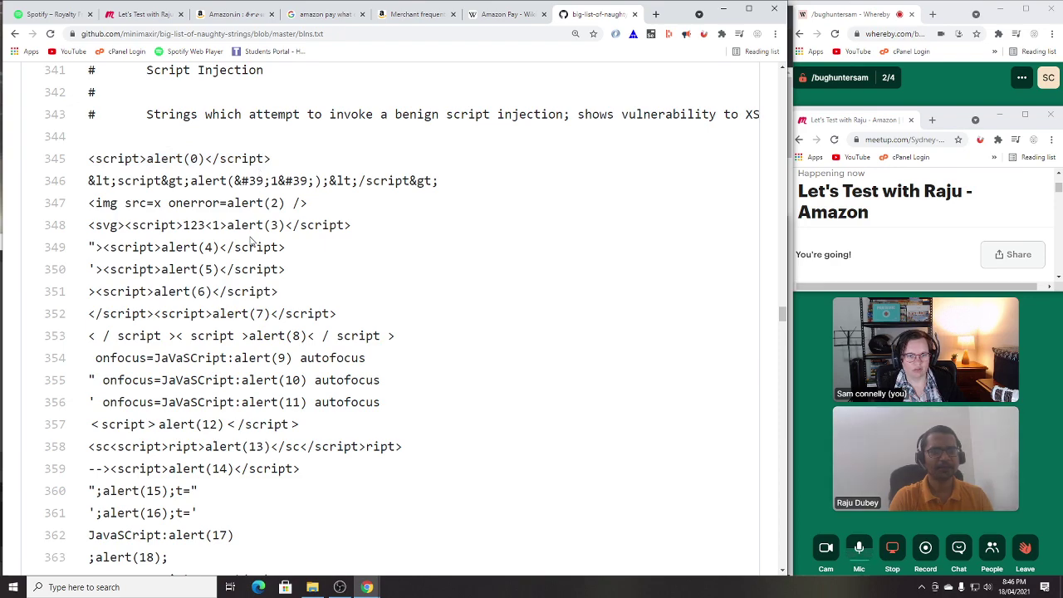
scroll(314, 404, down, 5)
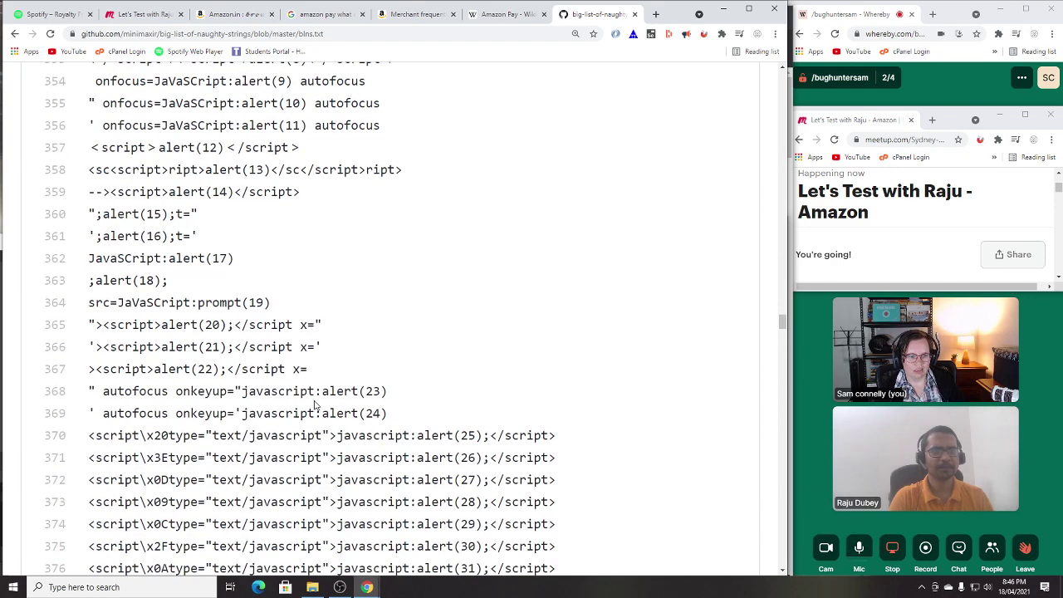
scroll(368, 325, down, 5)
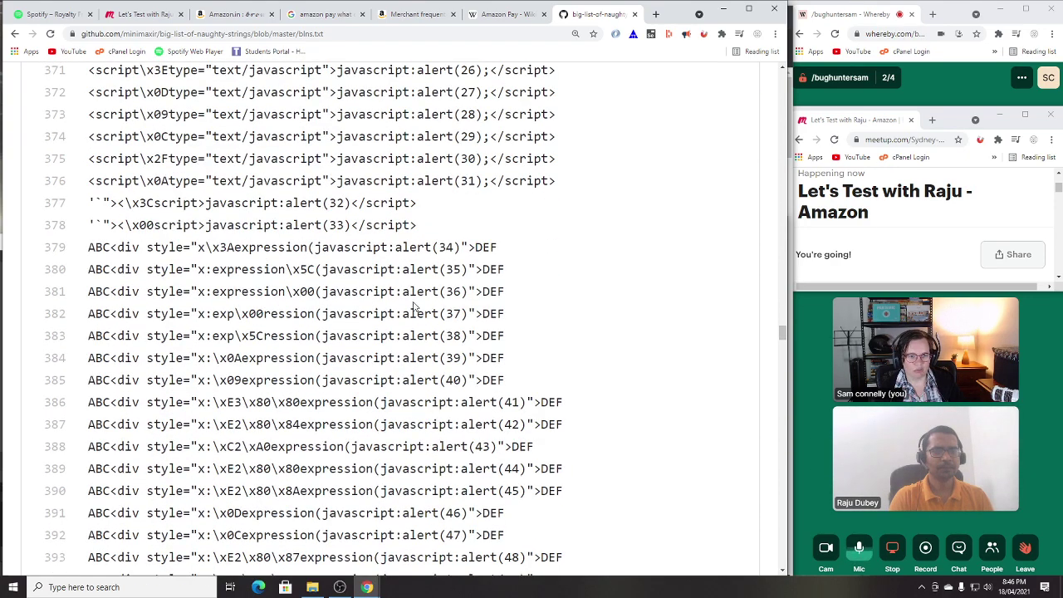
scroll(285, 307, down, 10)
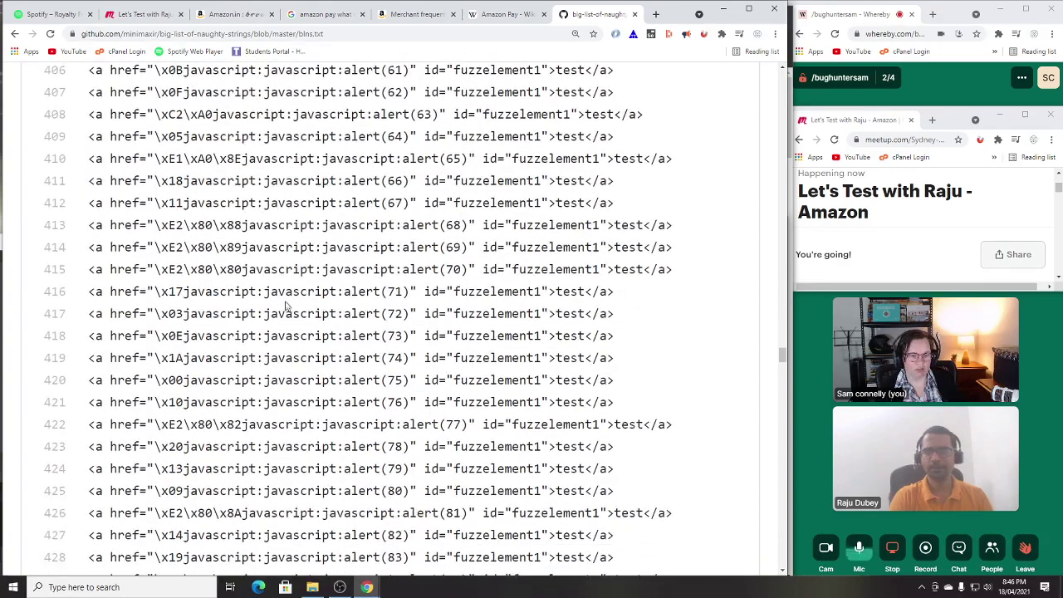
scroll(285, 307, down, 9)
scroll(288, 290, down, 13)
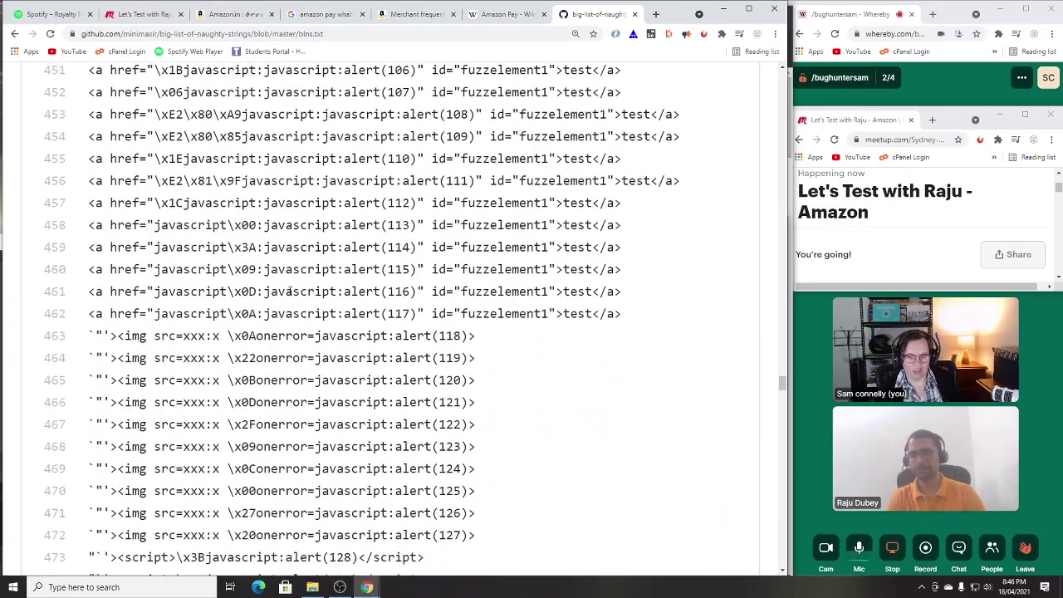
scroll(557, 375, down, 13)
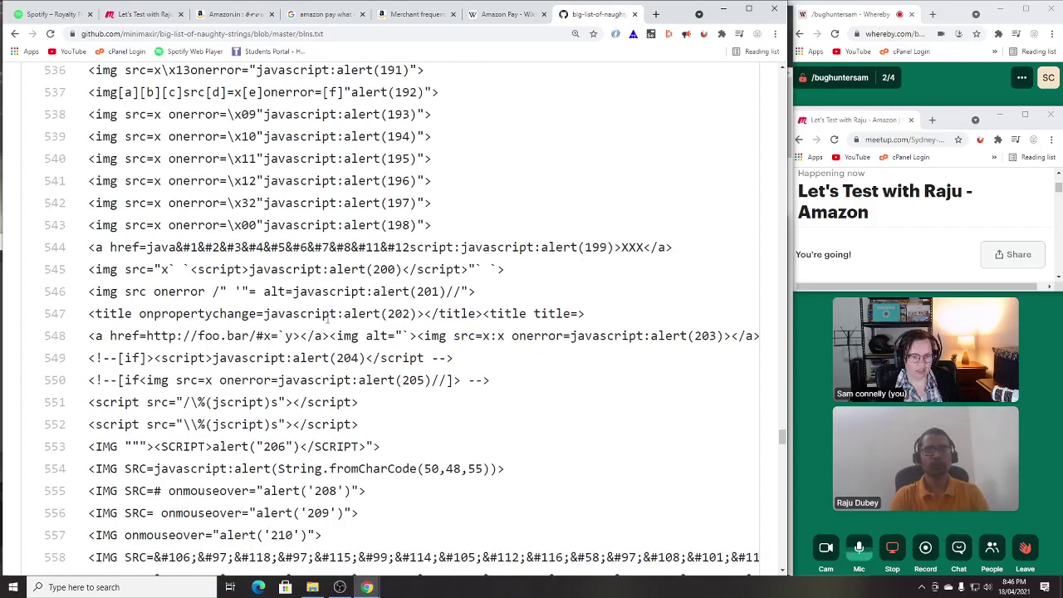
scroll(366, 322, down, 3)
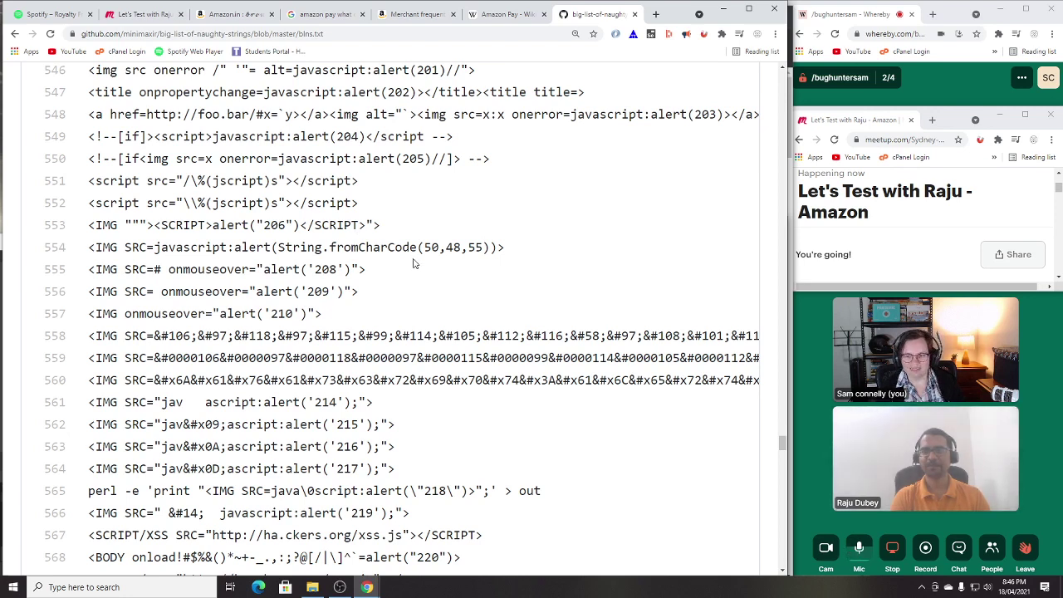
scroll(408, 268, down, 4)
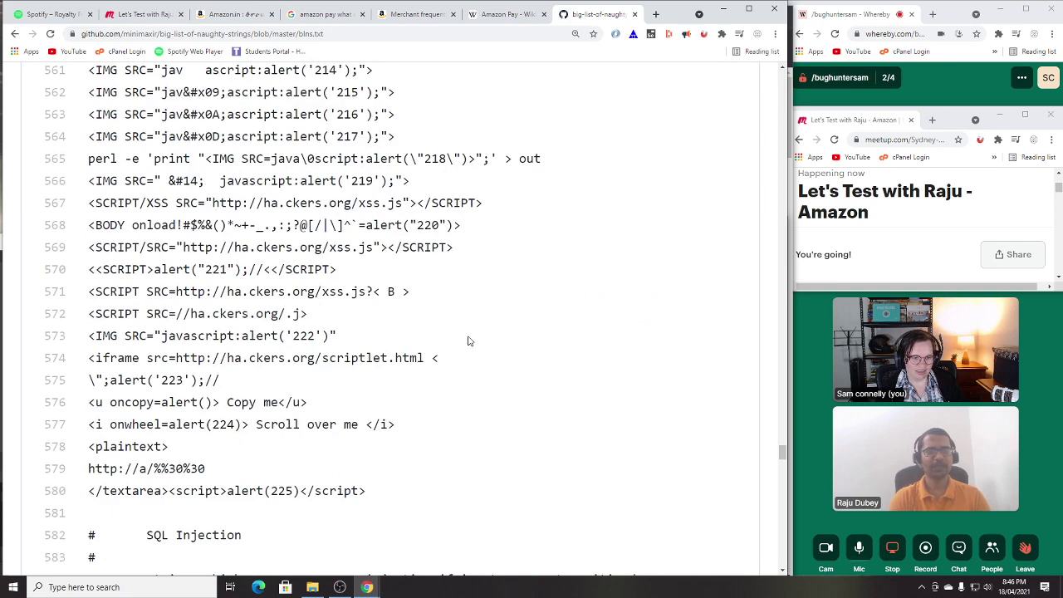
scroll(465, 338, down, 2)
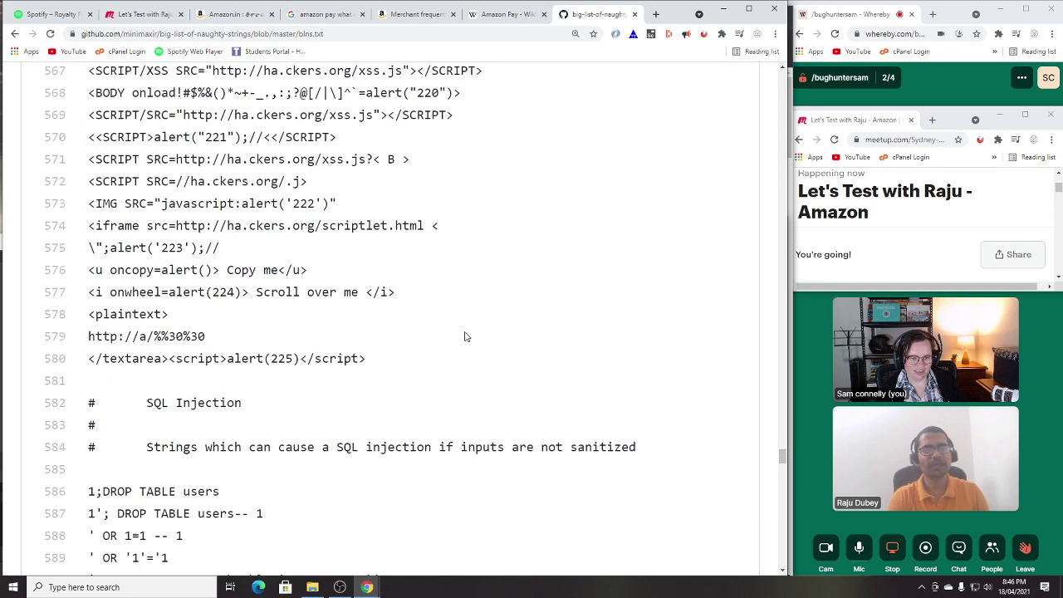
Step: Copy the web address of blns.txt and send it in the Whereby meeting chat, closing the chat when done
click(244, 33)
key(ctrl+c)
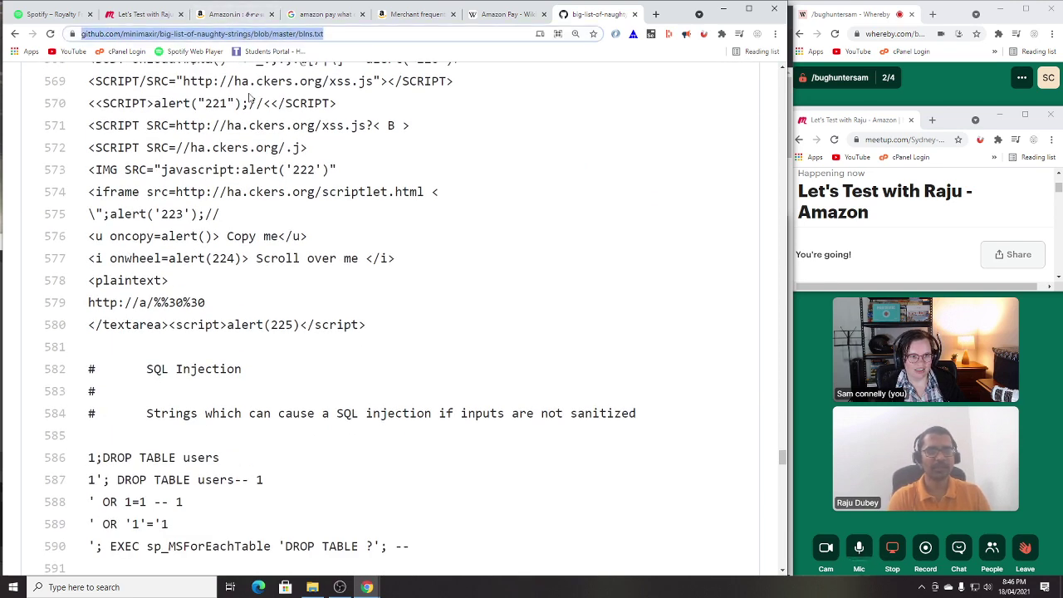
scroll(568, 277, down, 2)
scroll(559, 254, down, 2)
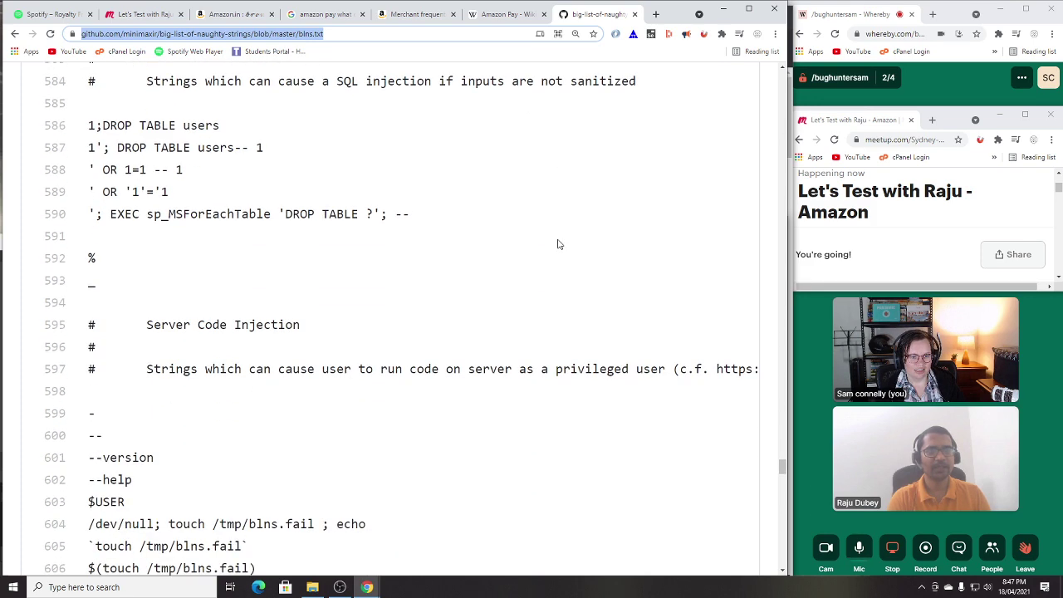
scroll(554, 238, down, 2)
scroll(554, 237, down, 3)
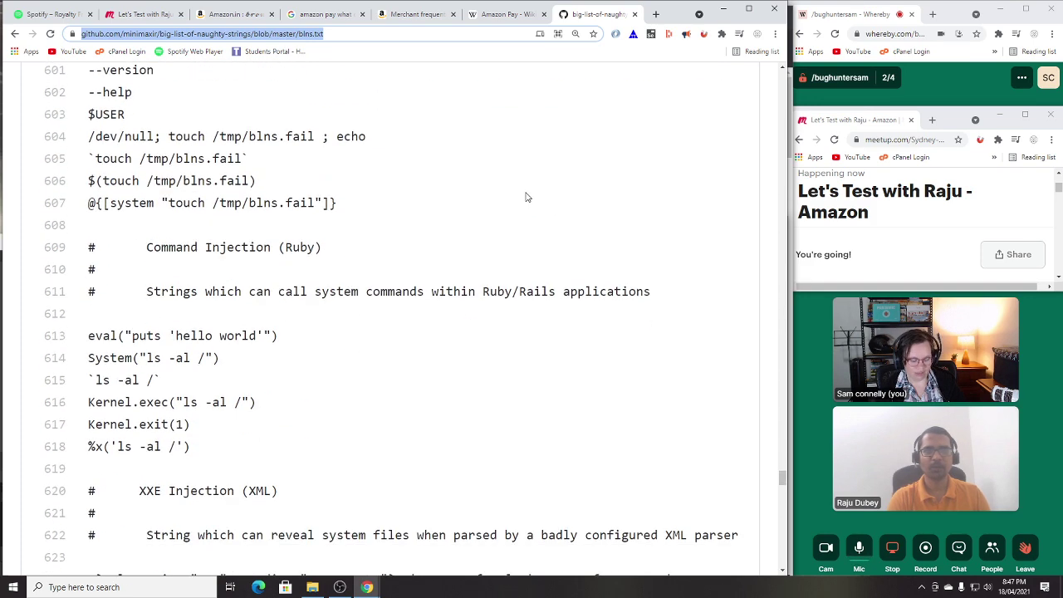
click(956, 550)
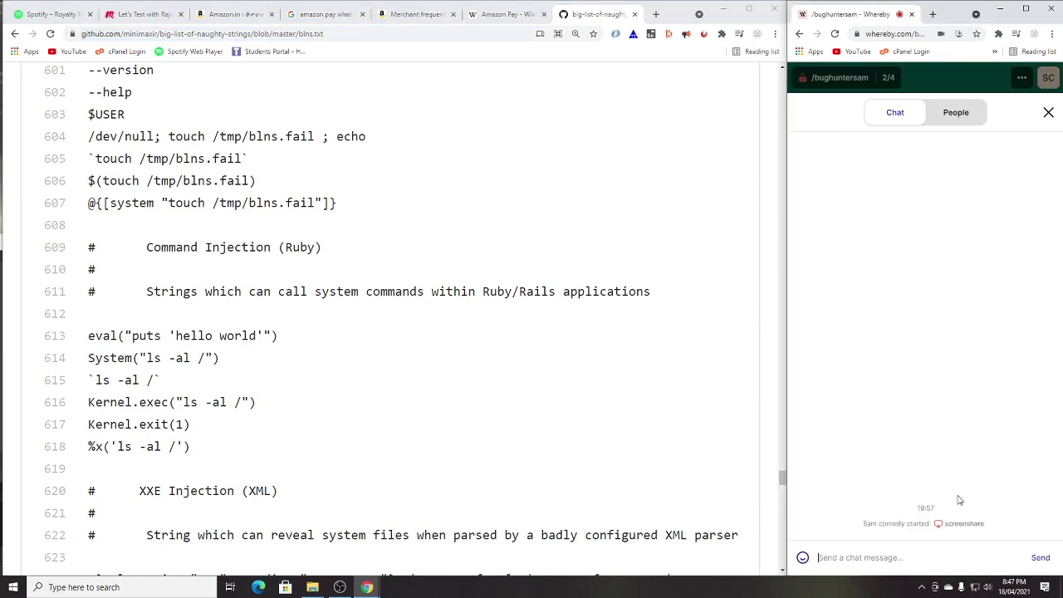
key(ctrl+v)
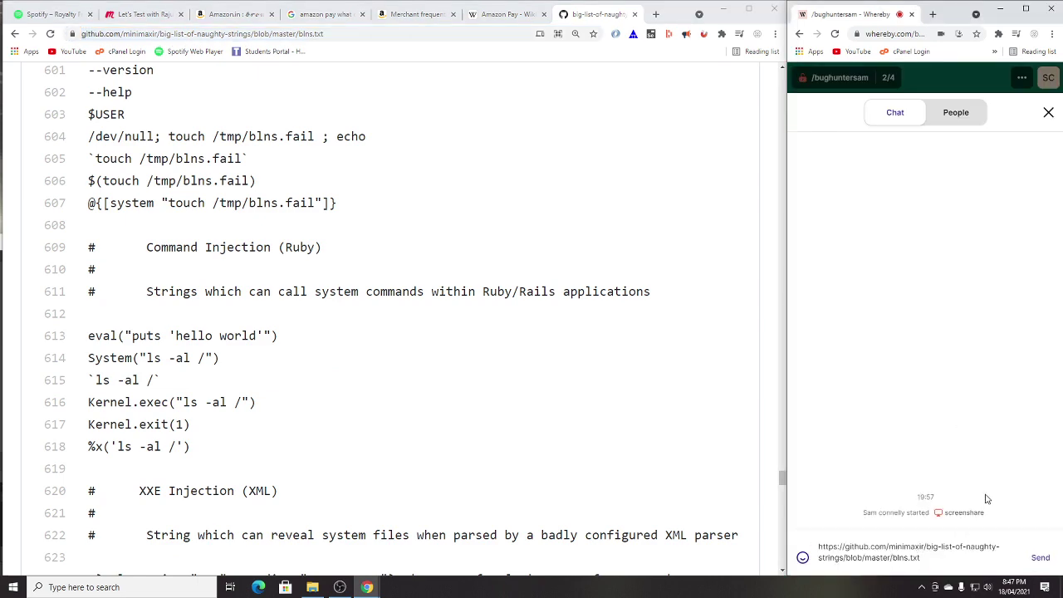
click(1039, 557)
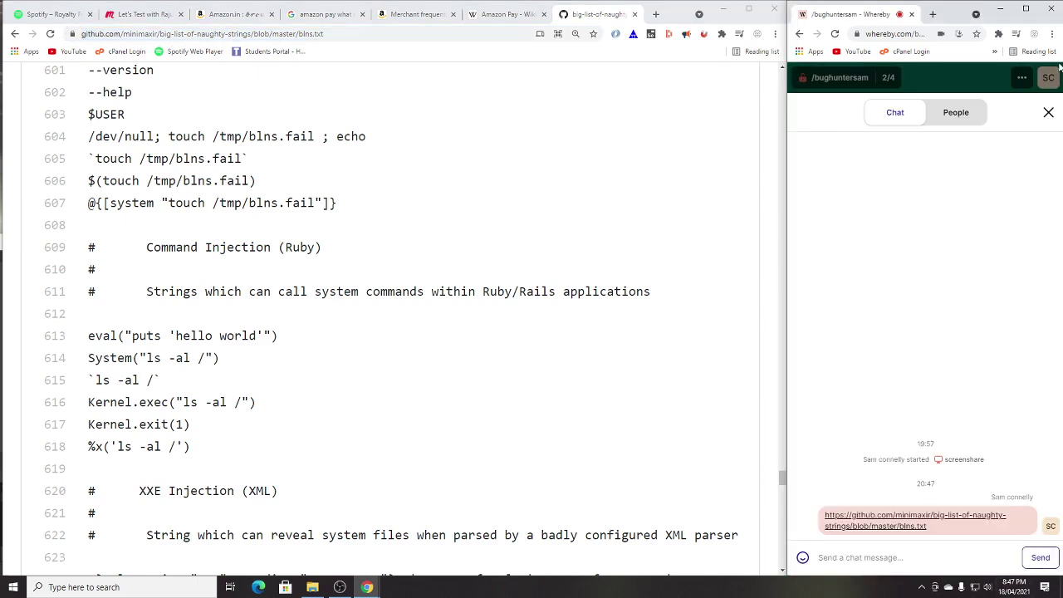
click(1048, 112)
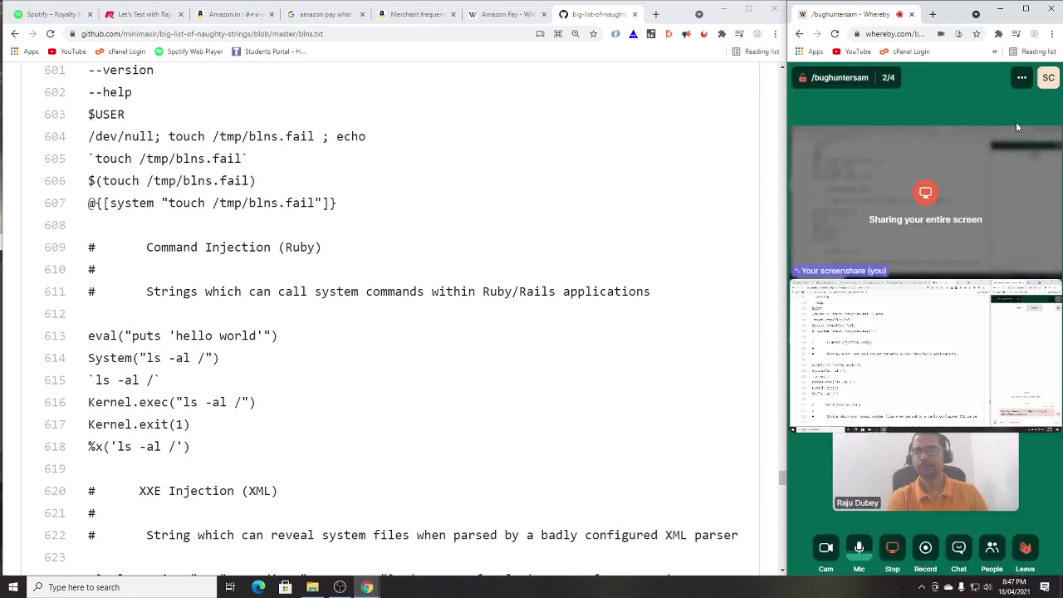
Step: Bring the Meetup event window "Let's Test with Raju - Amazon" back to the front
click(505, 301)
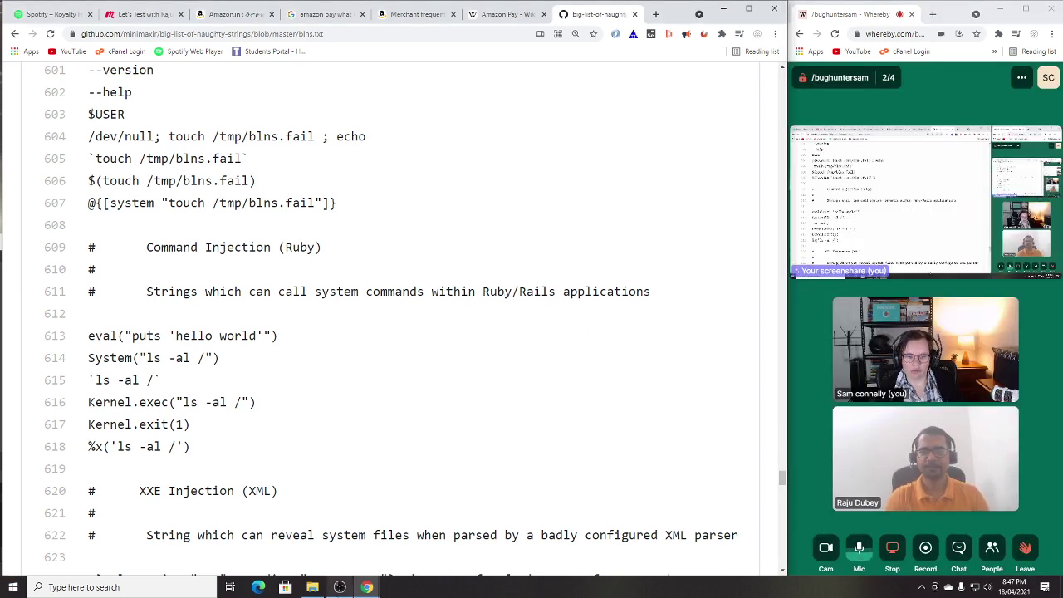
click(367, 586)
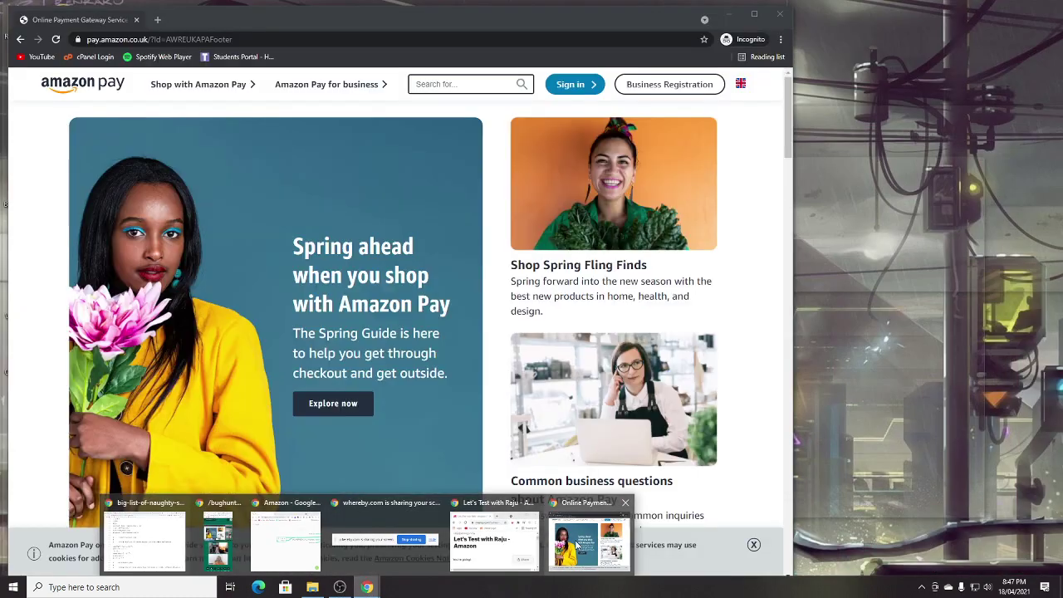
click(512, 540)
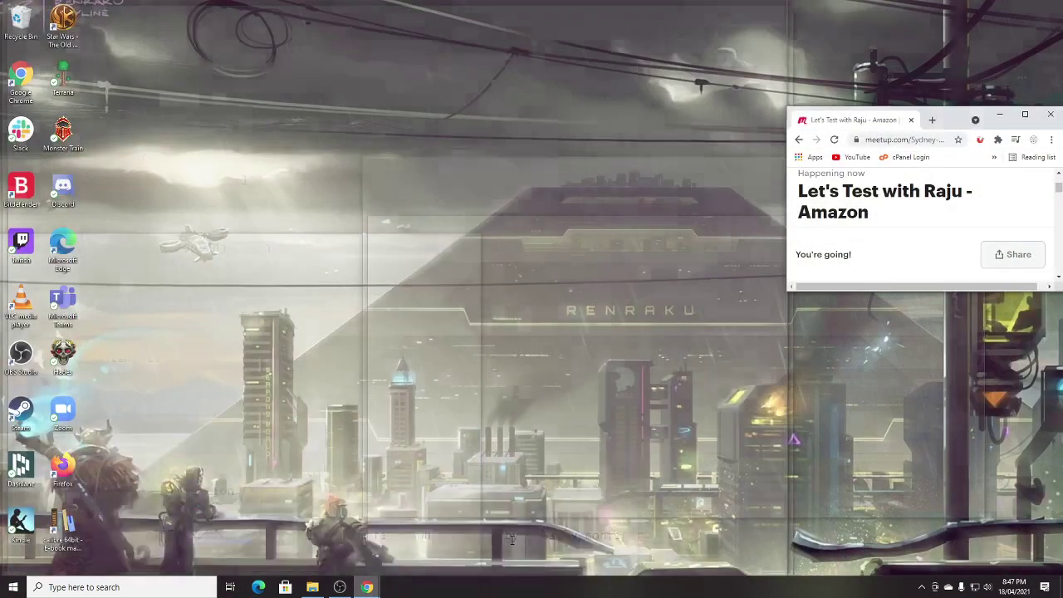
Step: Read through the remaining sections of blns.txt, from XXE Injection to the end of the file
scroll(515, 359, down, 5)
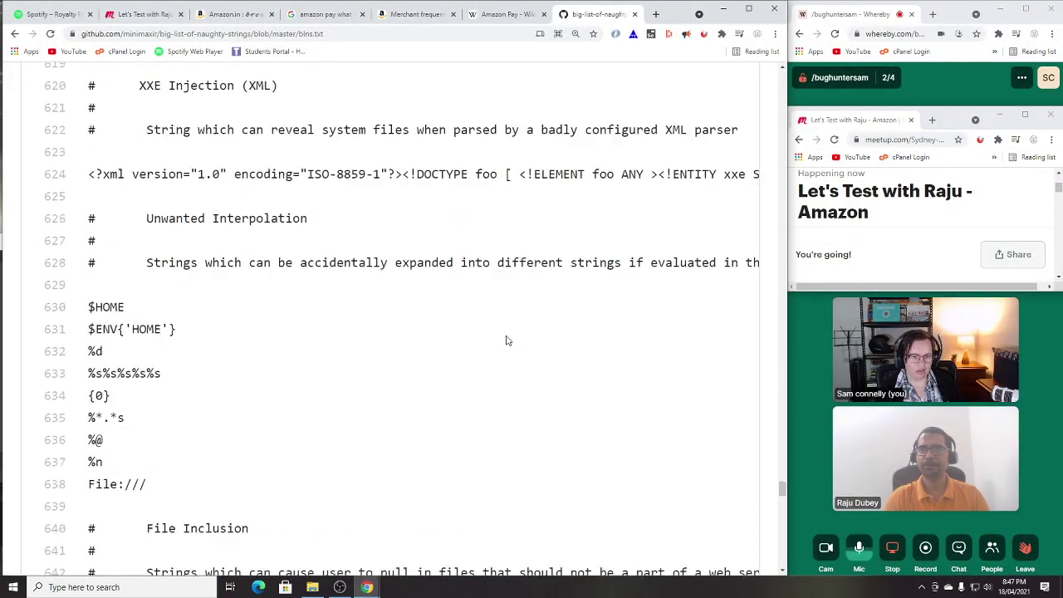
scroll(507, 340, down, 1)
scroll(508, 336, down, 9)
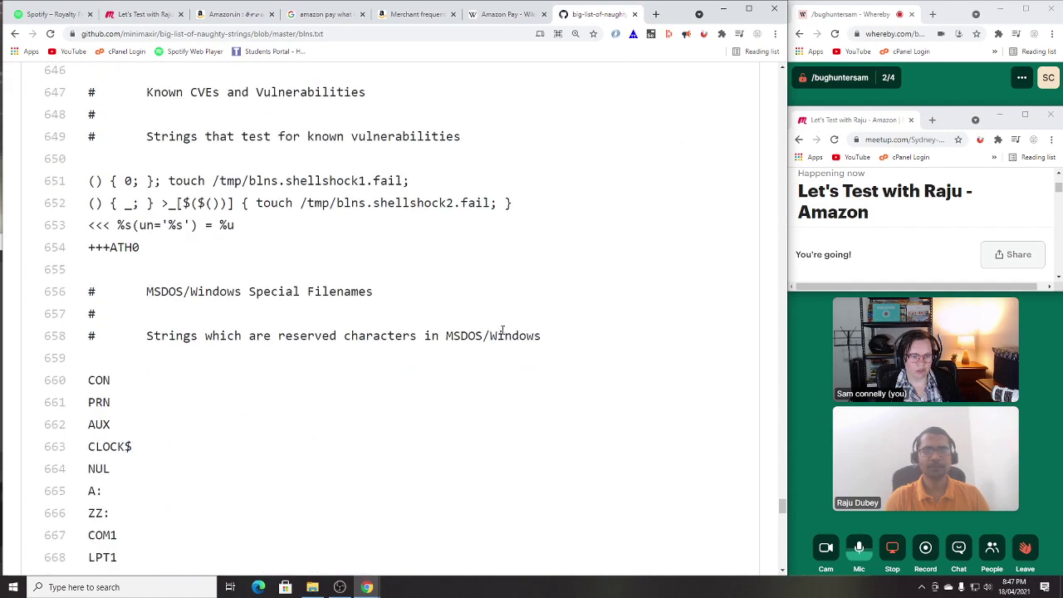
scroll(498, 331, down, 15)
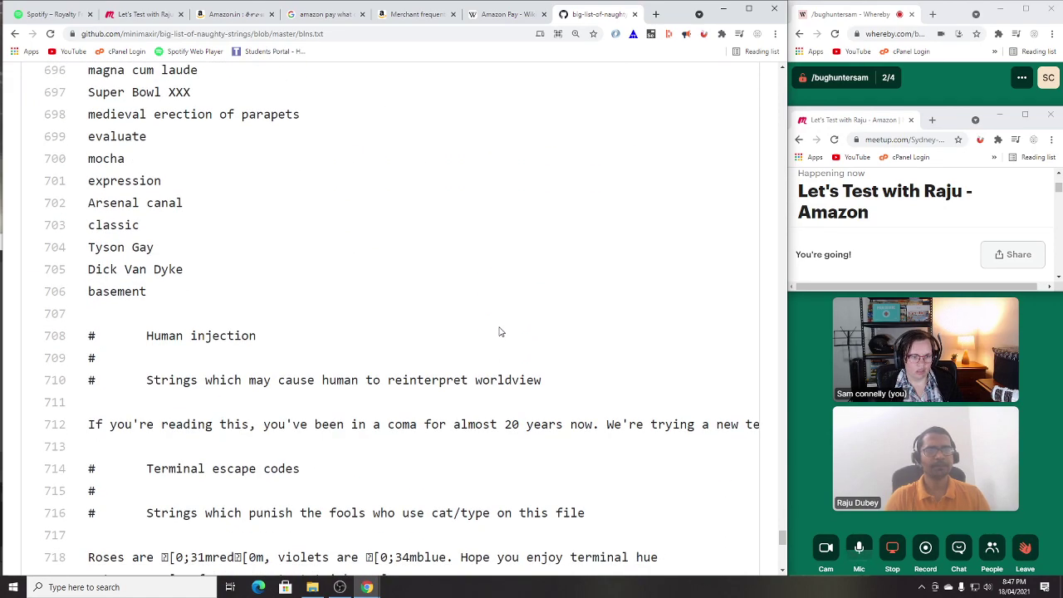
scroll(498, 330, down, 2)
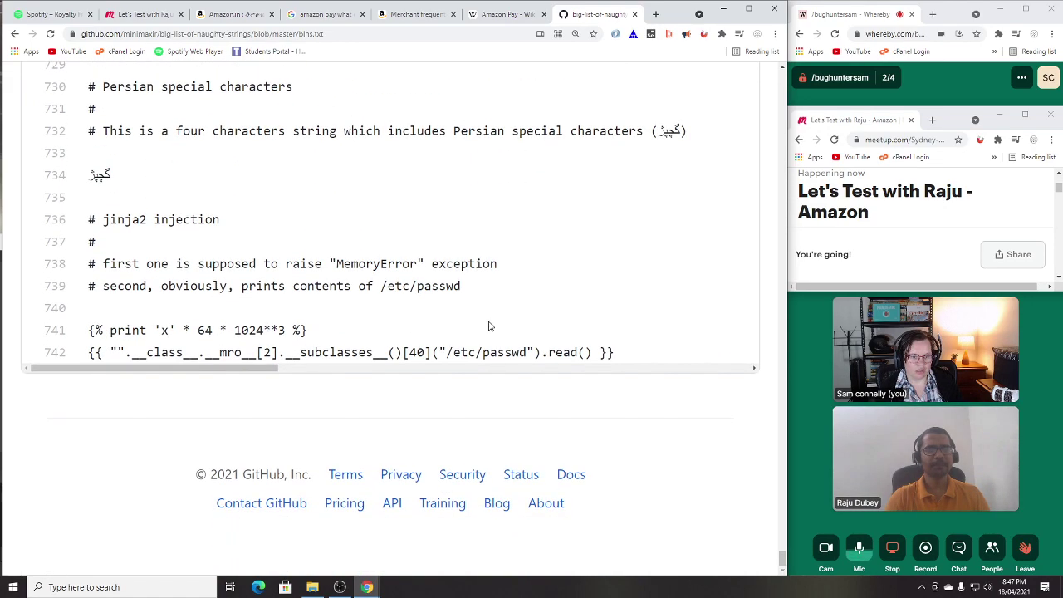
Step: Examine the iOS Vulnerabilities section of blns.txt, highlighting the iMessage-crashing strings on lines 726 and 728
scroll(398, 277, up, 5)
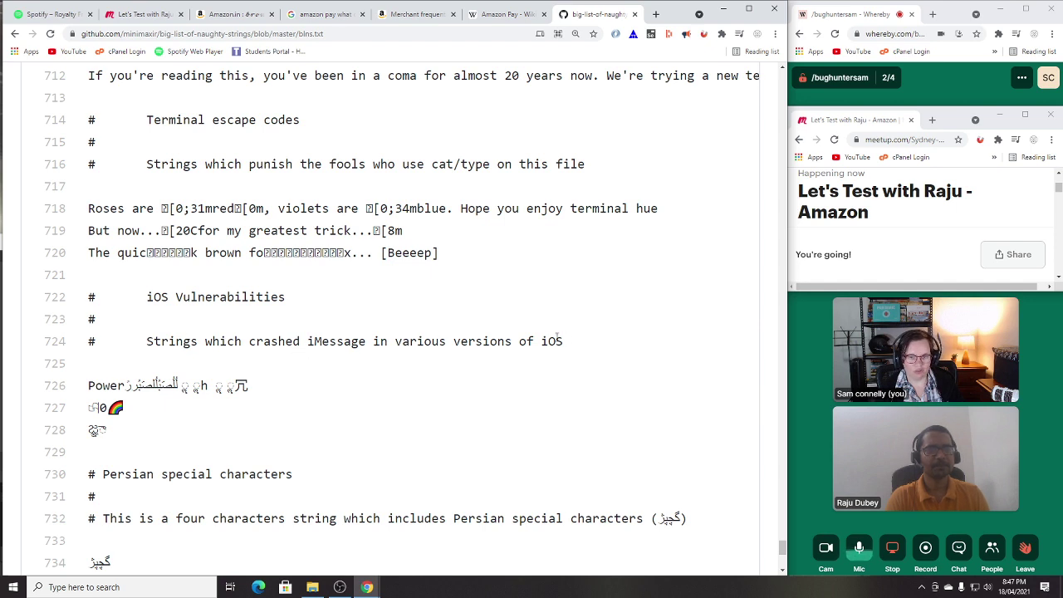
drag(535, 341, 563, 341)
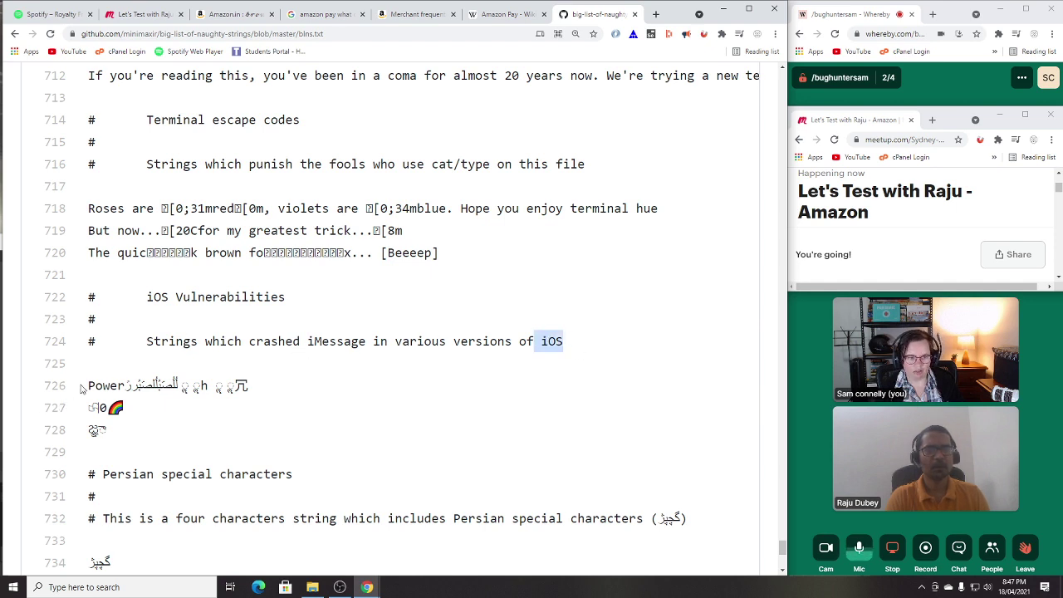
click(87, 385)
drag(88, 385, 333, 385)
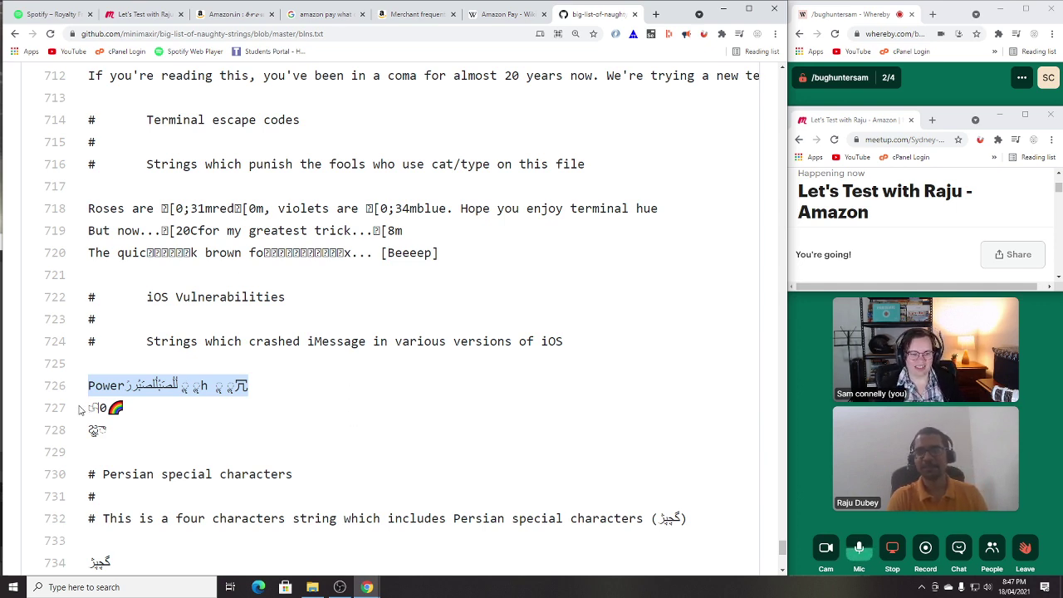
drag(84, 410, 187, 437)
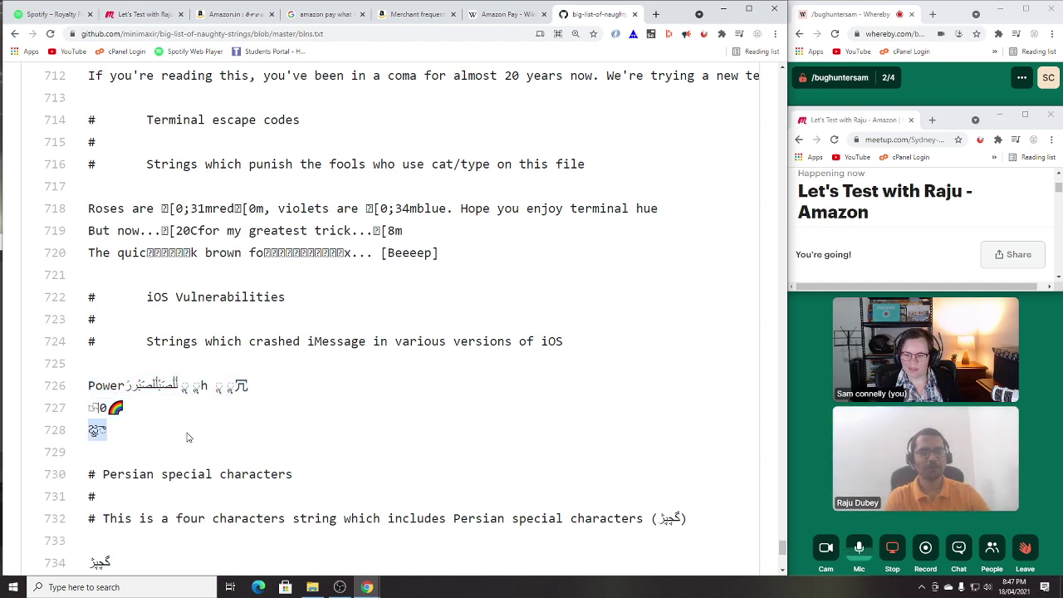
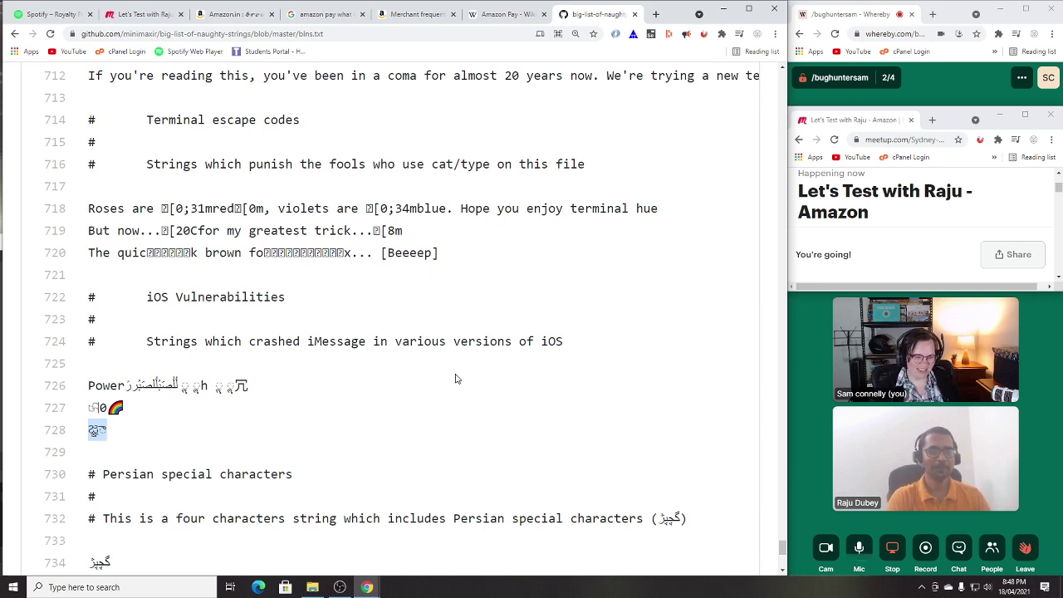
scroll(469, 369, down, 2)
scroll(509, 366, up, 1)
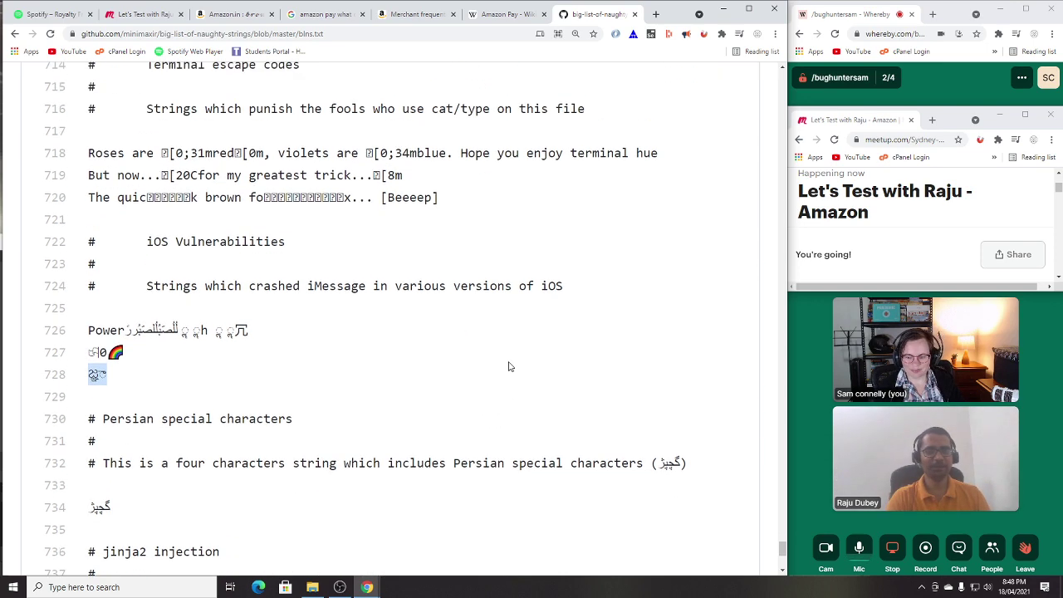
Step: Return to the Amazon.in search results and bring the Coggle mind map window to the front
scroll(509, 366, down, 1)
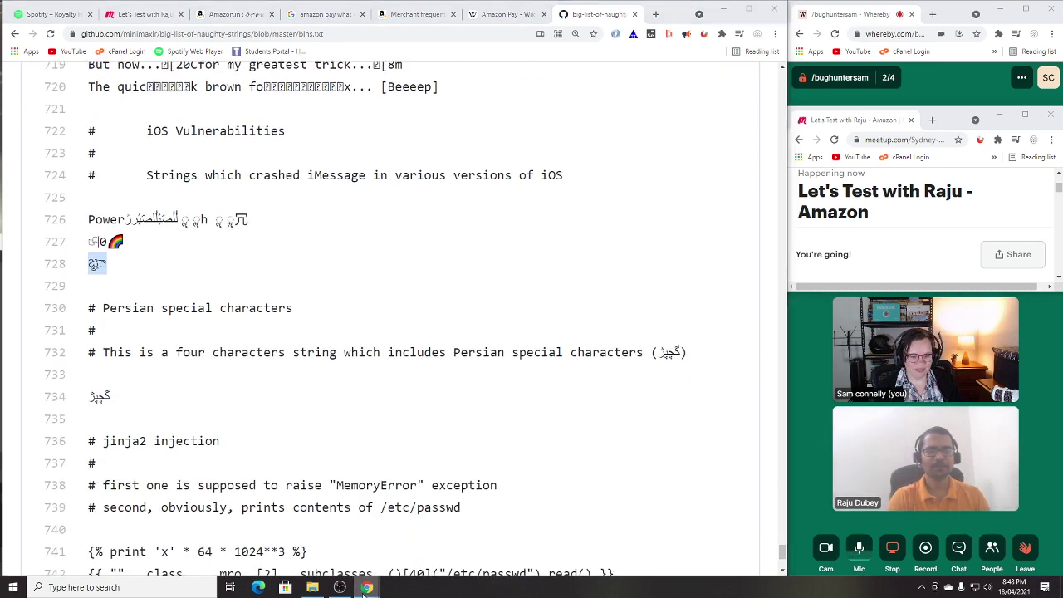
mouse_move(366, 587)
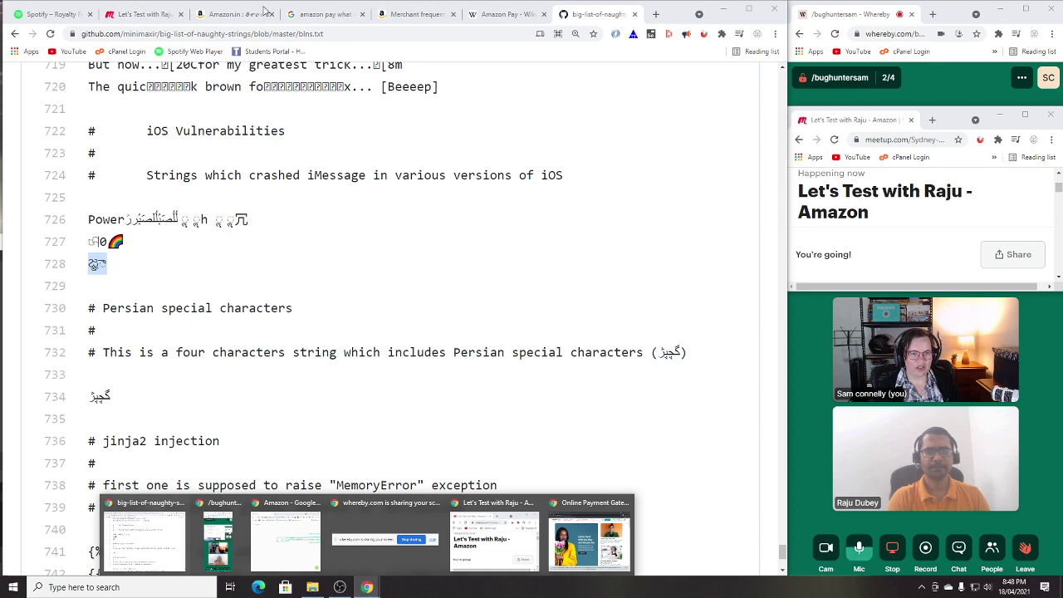
click(236, 15)
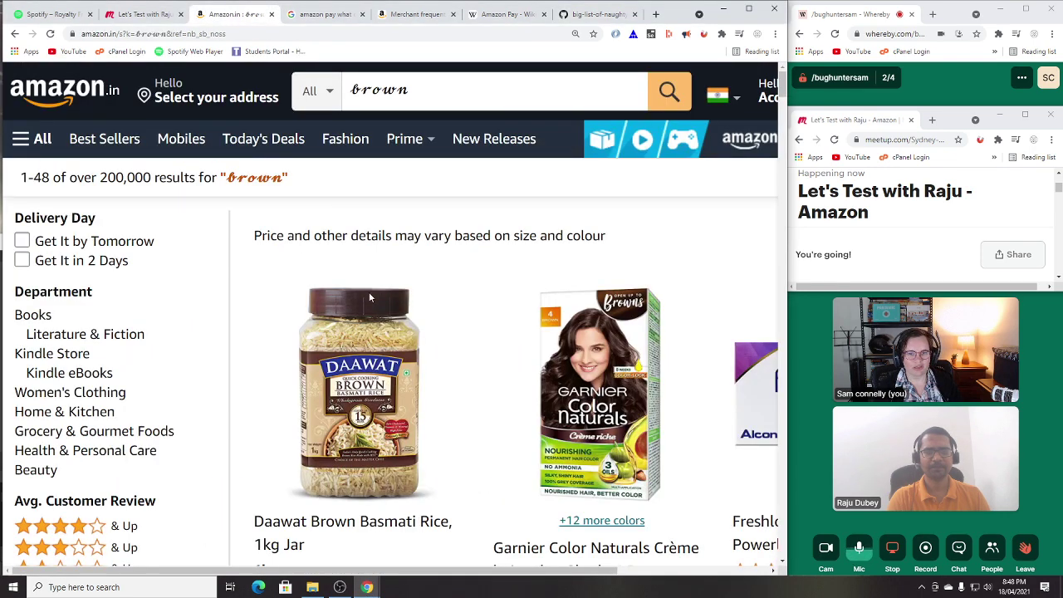
mouse_move(368, 588)
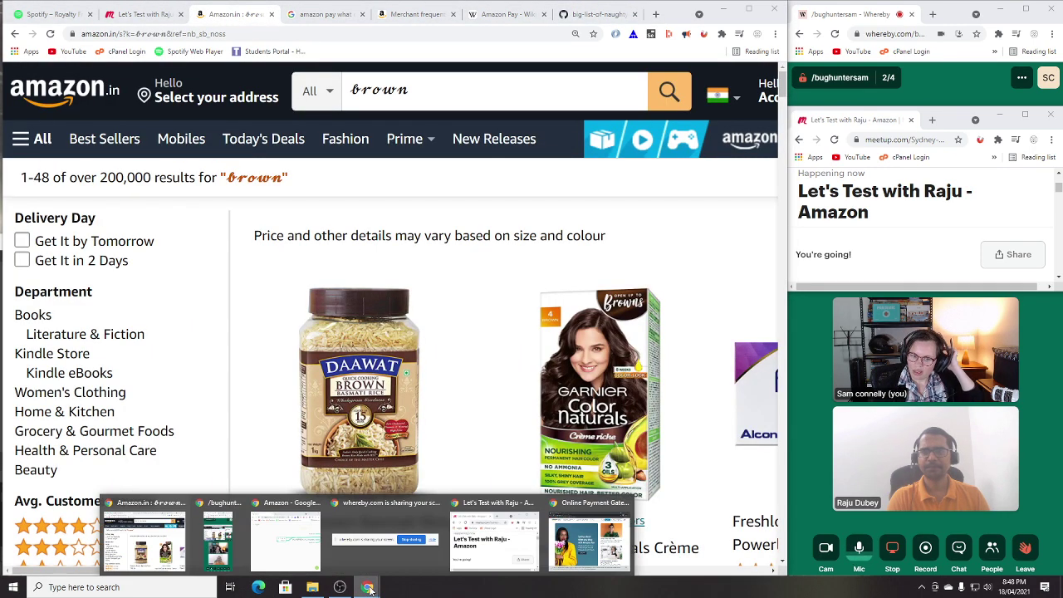
click(287, 550)
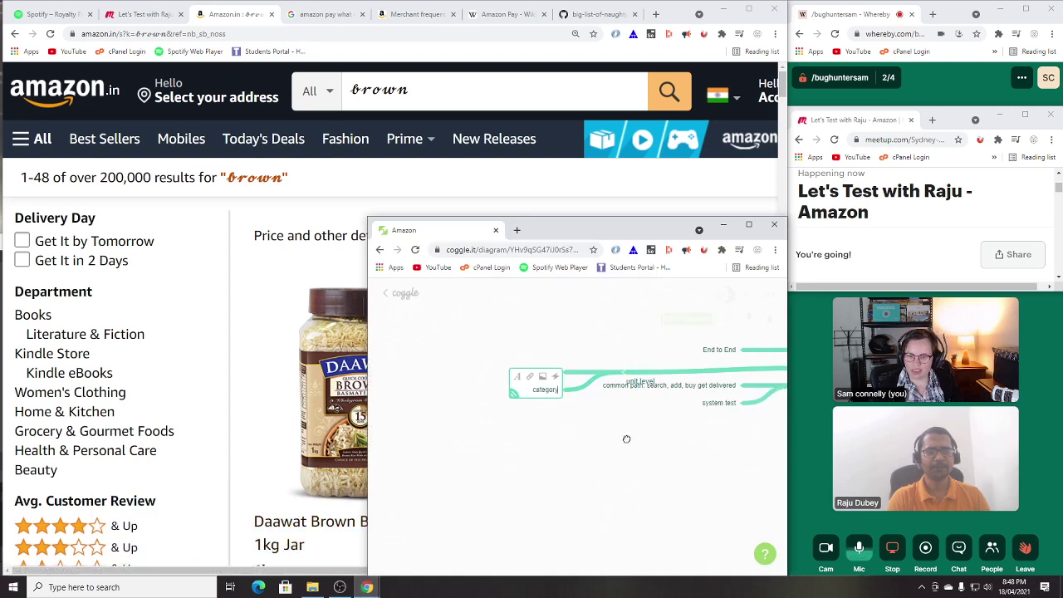
Step: Move the "End to End" item in the mind map higher above its parent "functional" branch
drag(626, 439, 505, 463)
drag(493, 401, 471, 380)
mouse_move(541, 470)
mouse_down()
mouse_move(480, 459)
mouse_move(525, 462)
mouse_up()
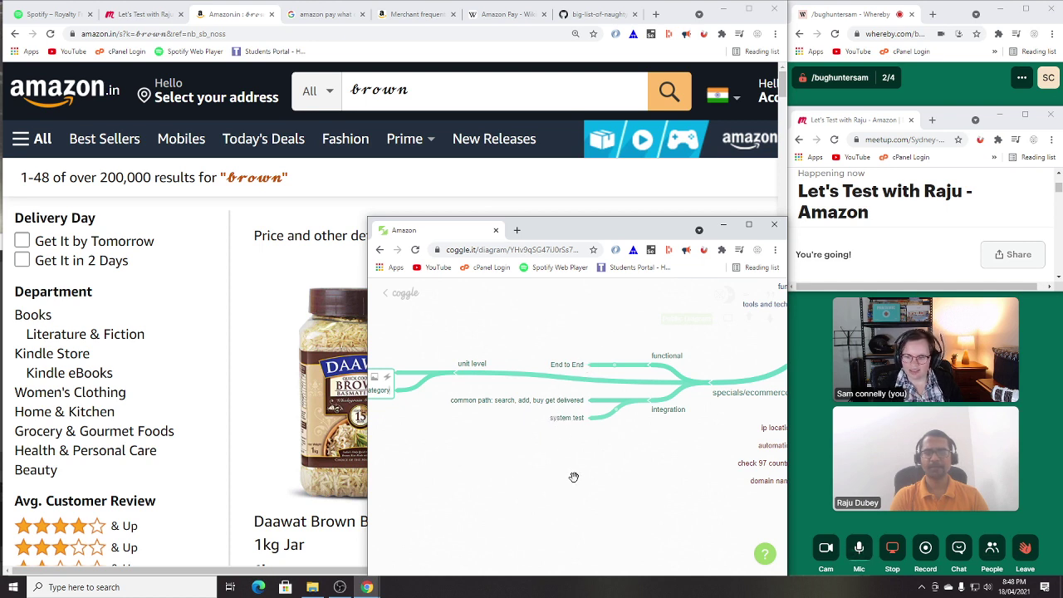
drag(584, 369, 603, 347)
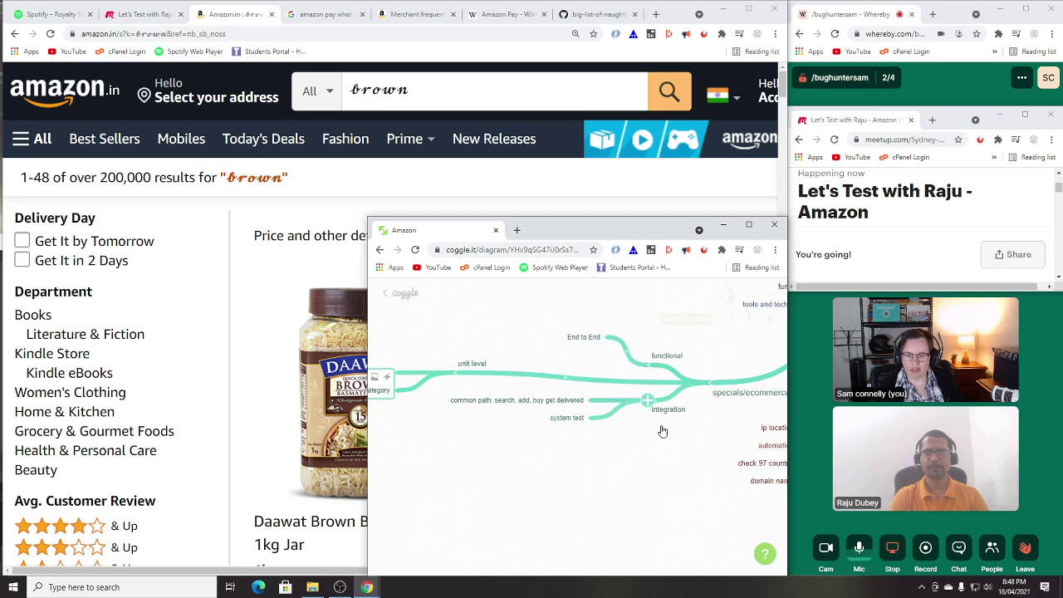
drag(606, 368, 641, 338)
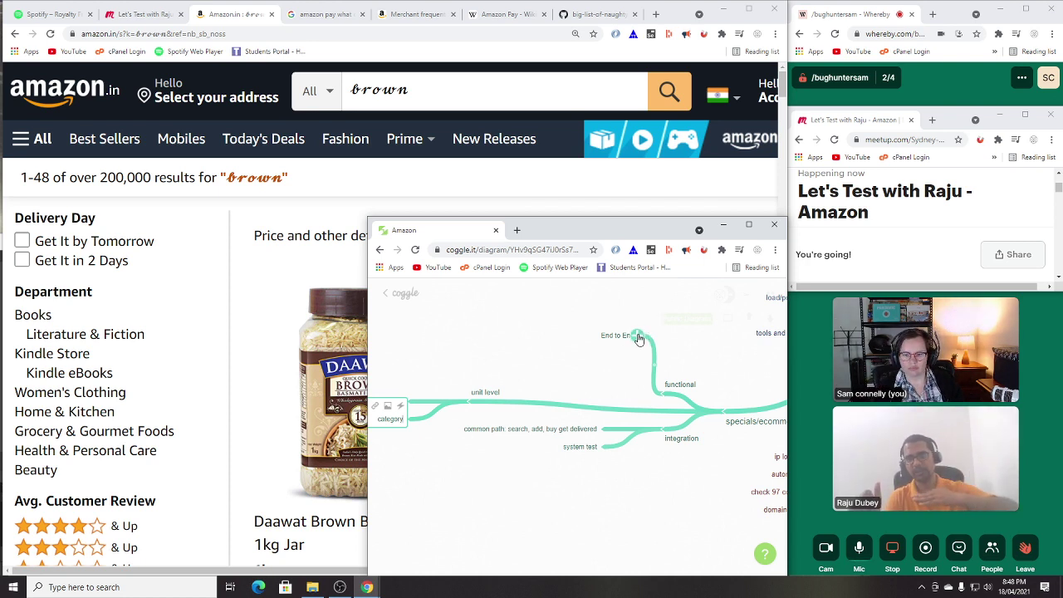
Step: Add a child branch labelled "test parameters" to the "End to End" item
click(637, 335)
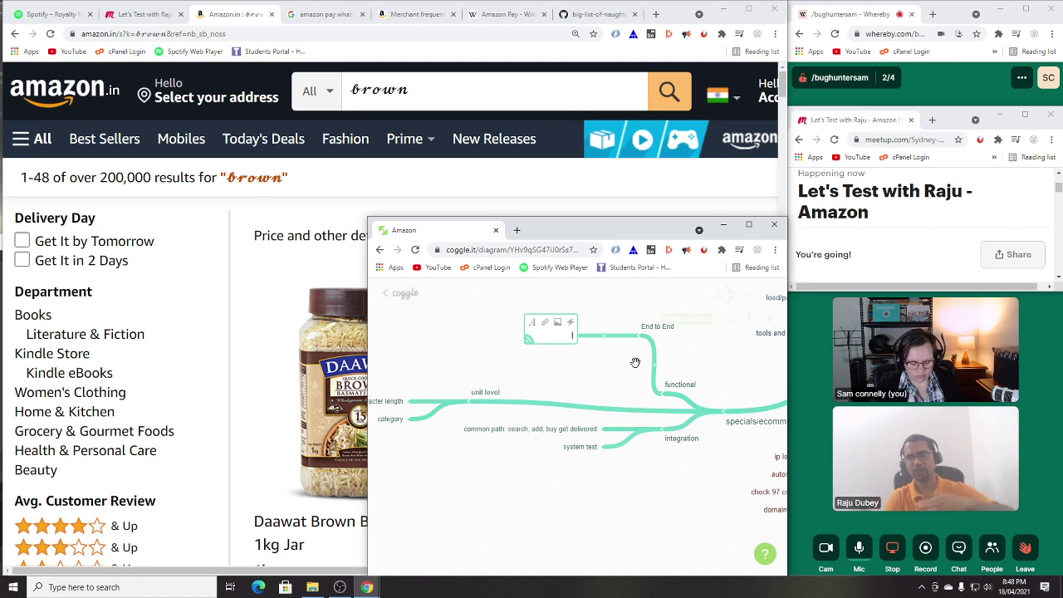
text(test p)
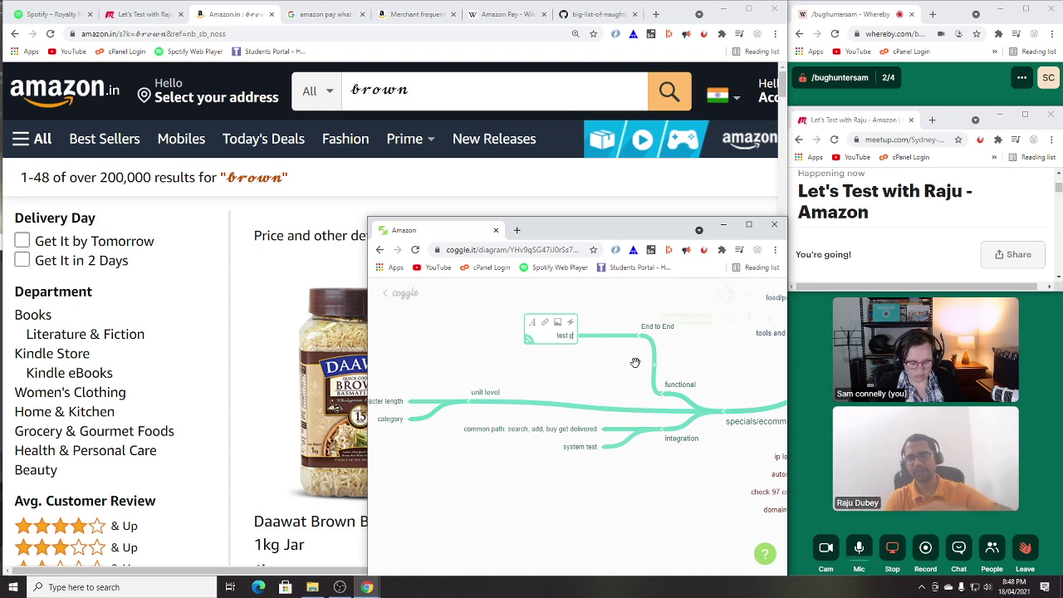
text(arameters)
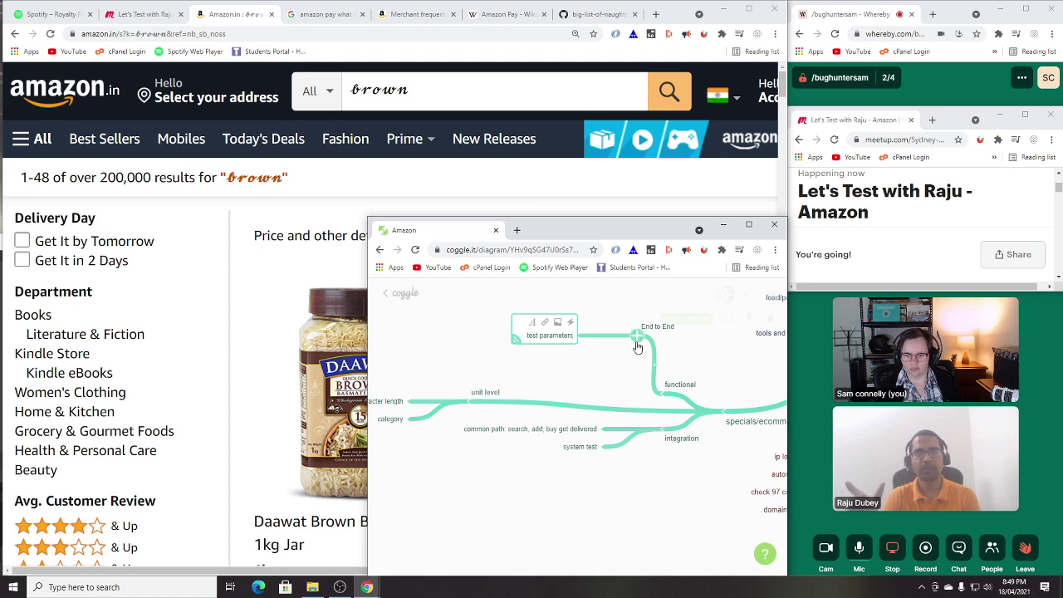
Step: Add a second child branch to "End to End" reading "how much testing at different levels?"
click(636, 336)
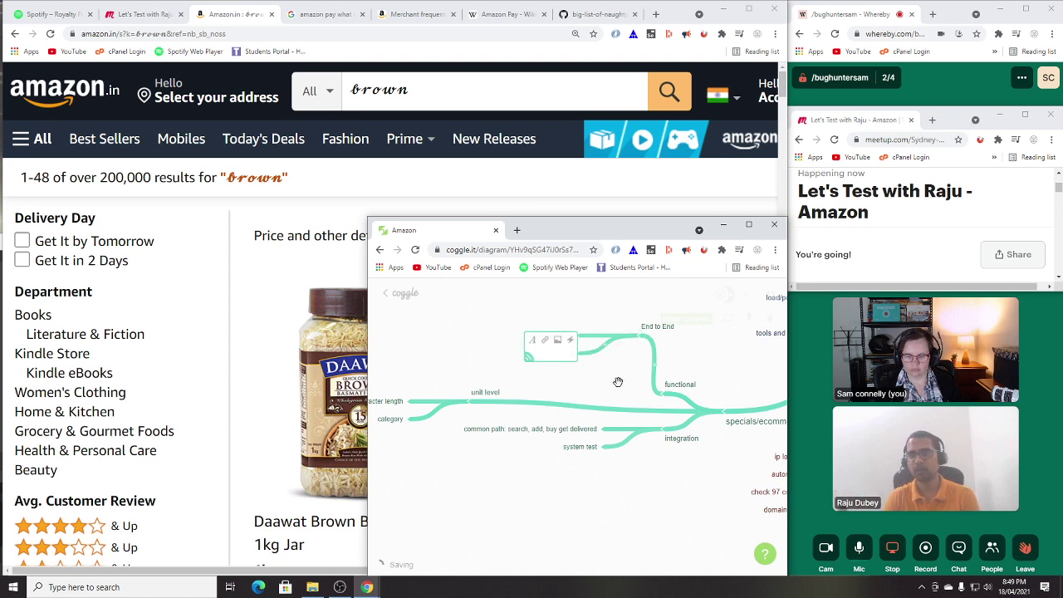
text(ho)
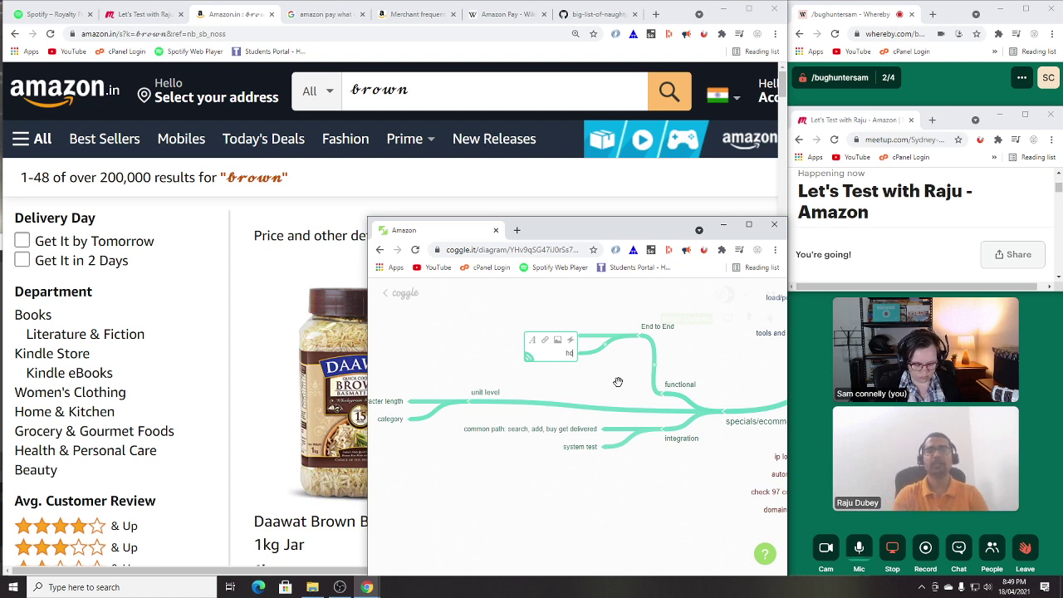
text(w much test)
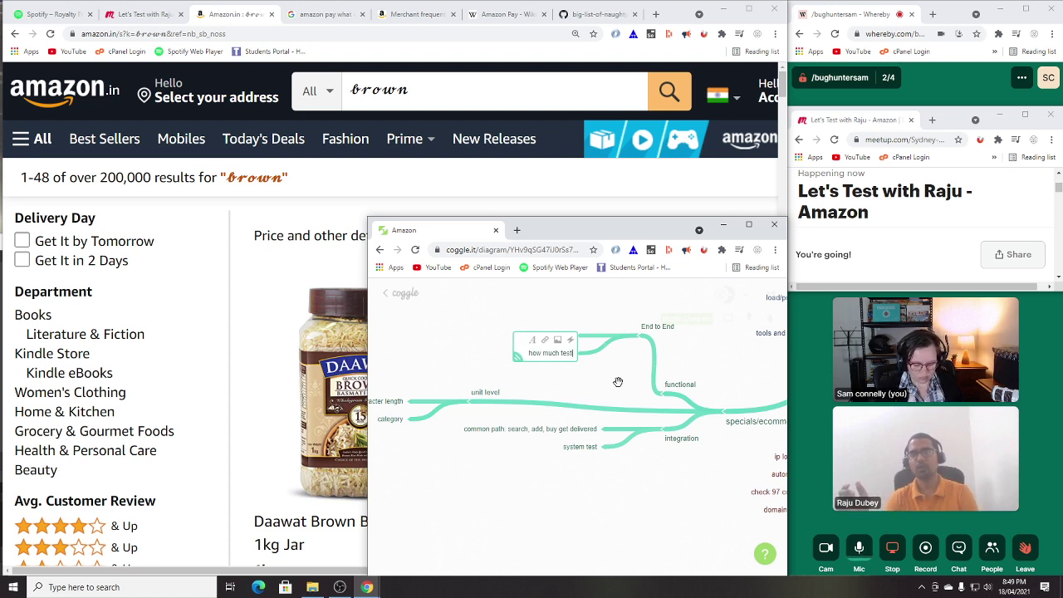
text(ing at diffe)
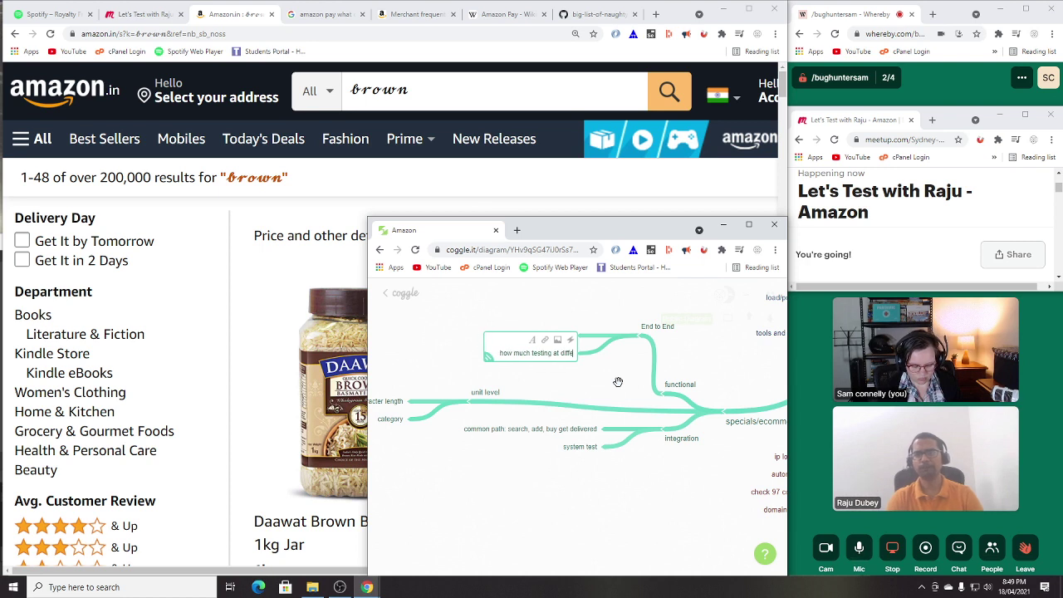
text(rent levels)
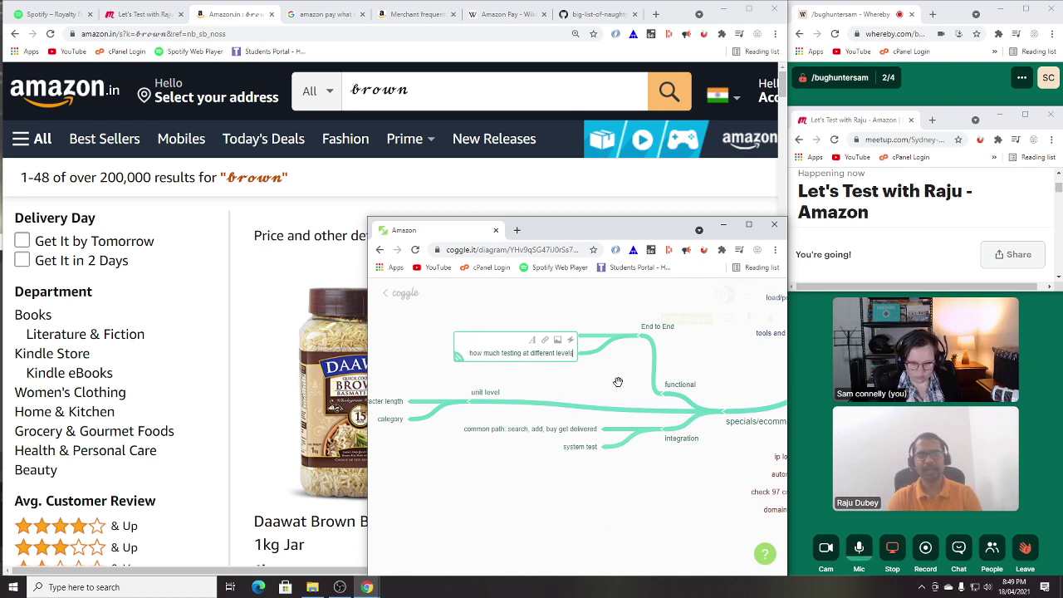
text(?)
click(578, 383)
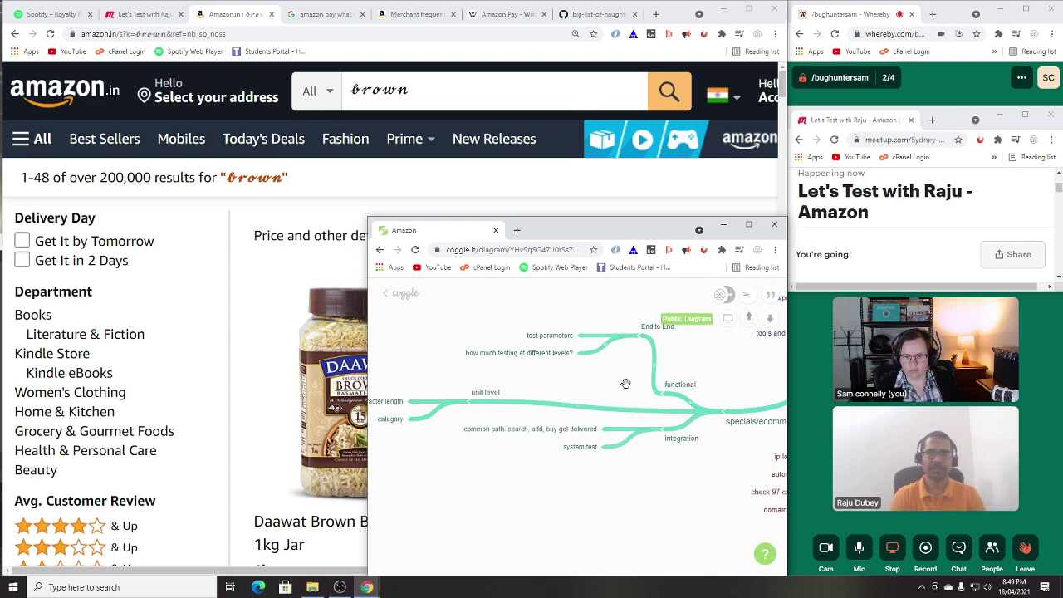
Step: Add a child branch labelled "less and less" to the "test parameters" item
drag(625, 384, 651, 418)
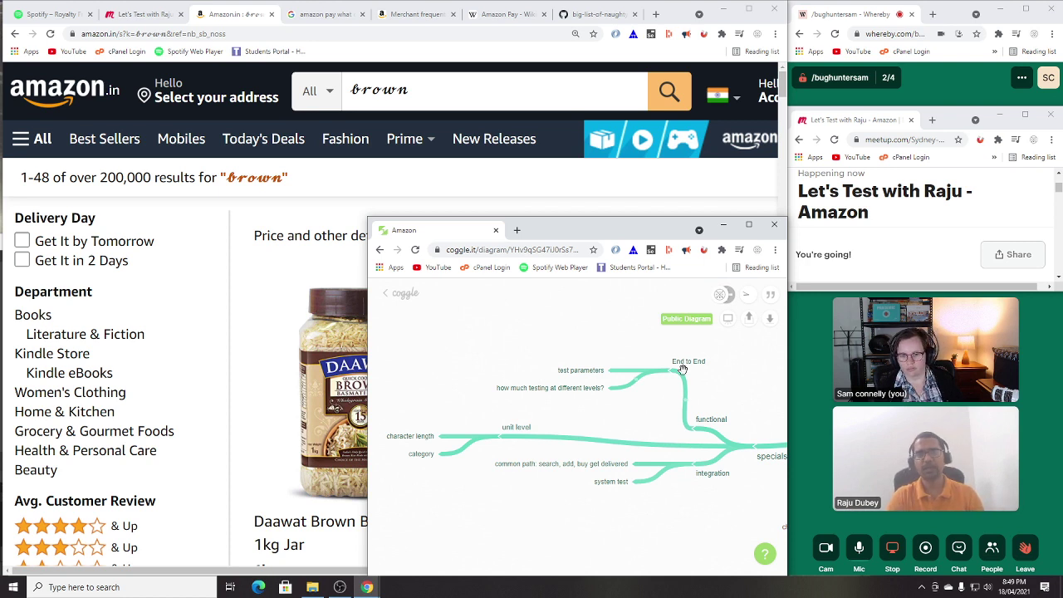
click(605, 373)
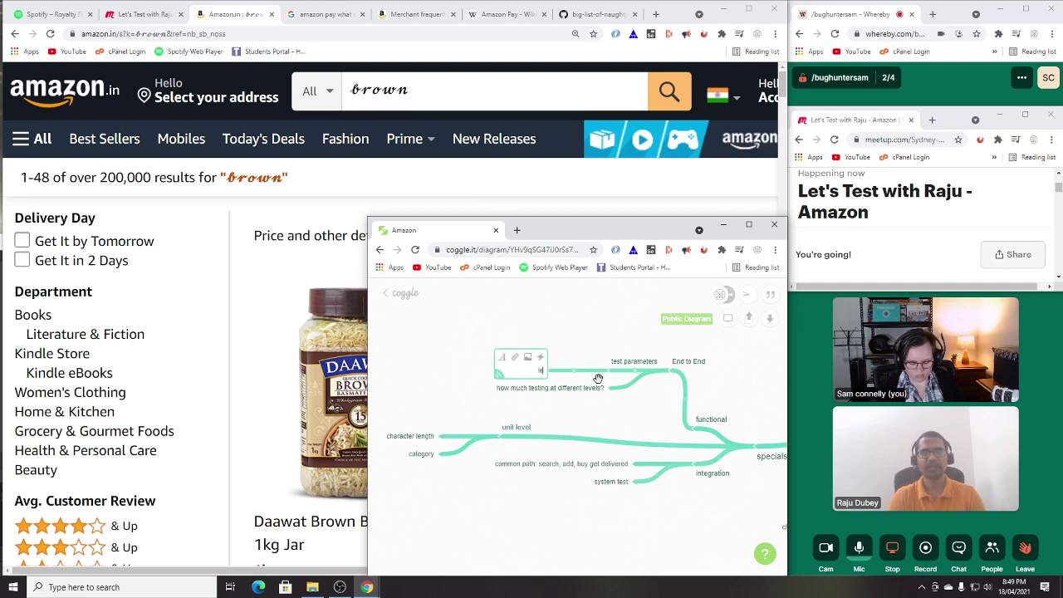
text(test)
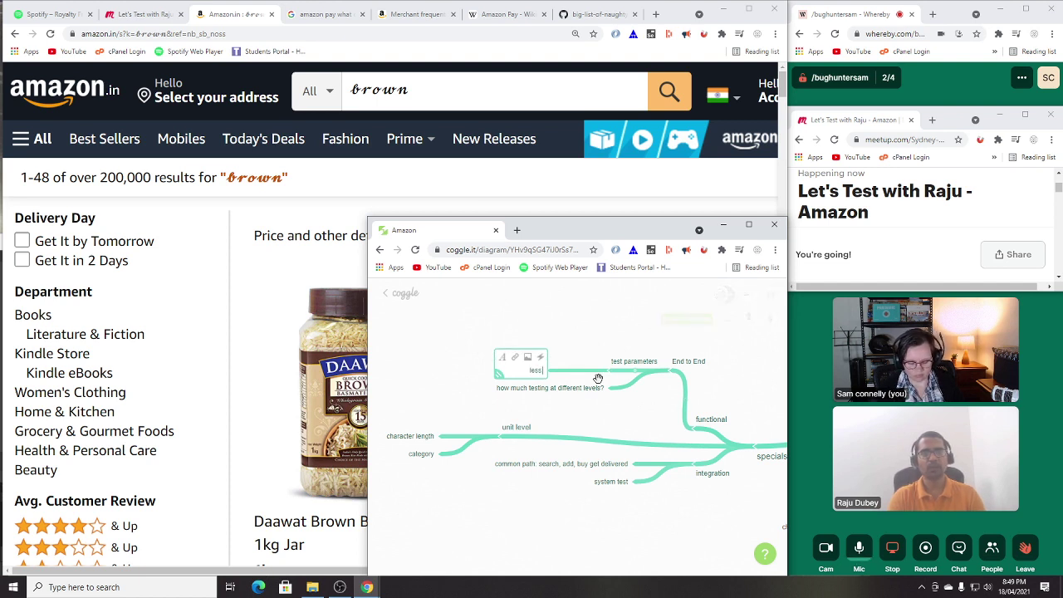
text( and less)
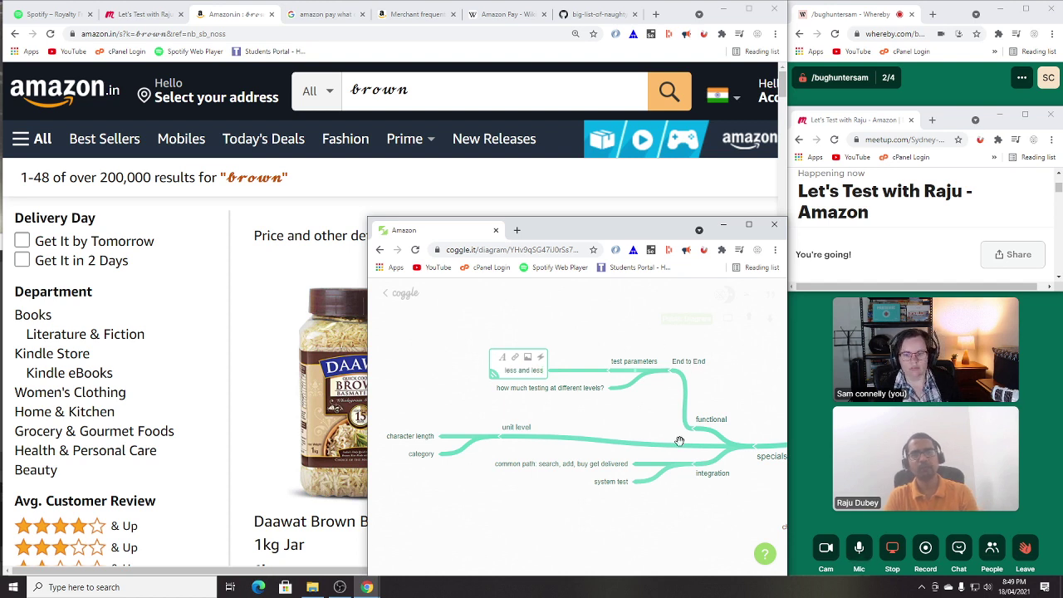
click(664, 415)
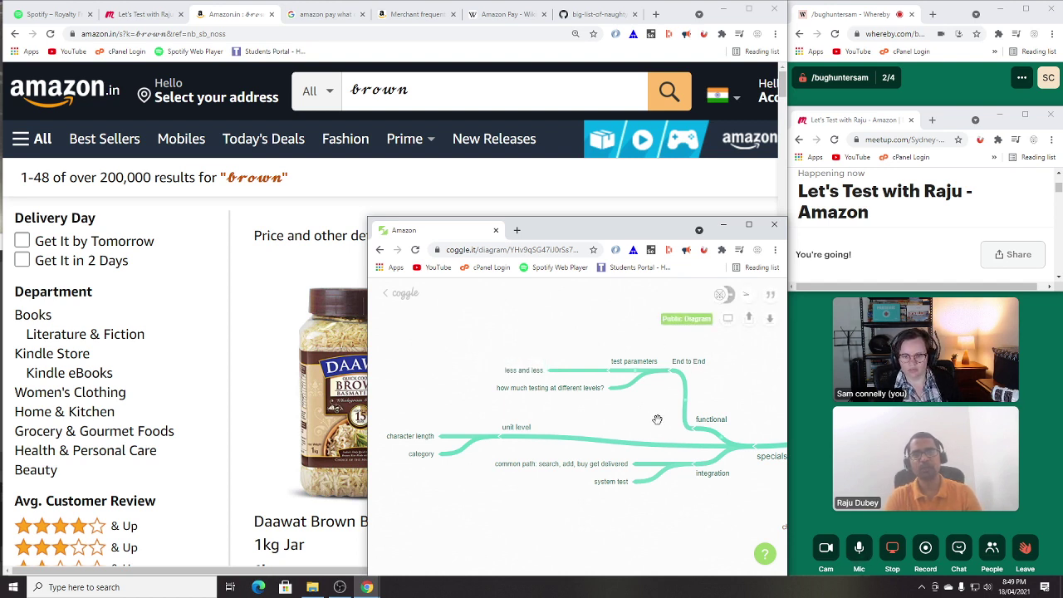
Step: Add another child branch labelled "exploratory" to "End to End", above "test parameters"
drag(657, 420, 621, 428)
drag(621, 429, 620, 428)
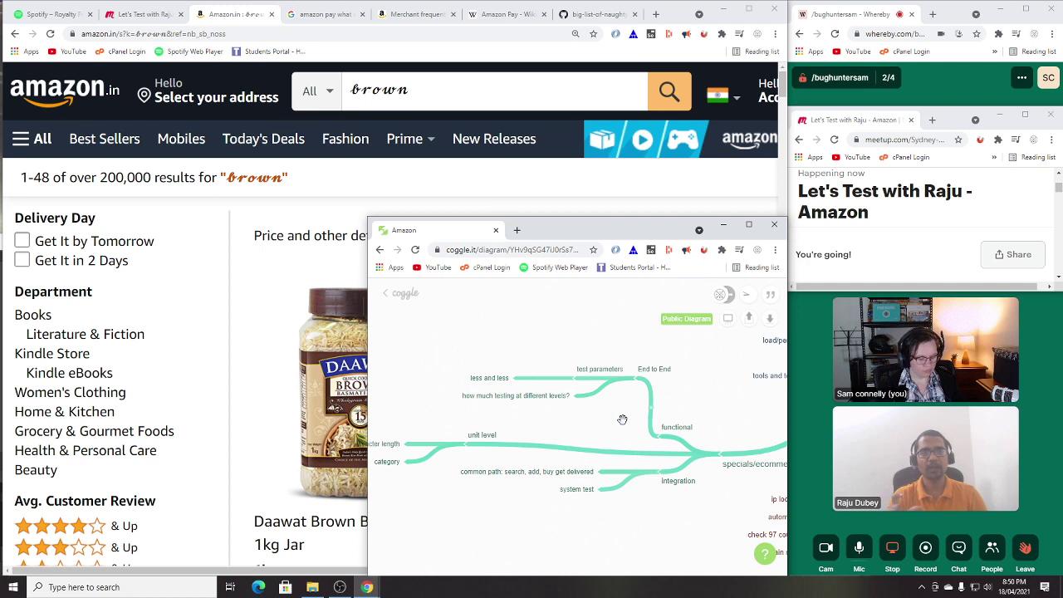
click(628, 366)
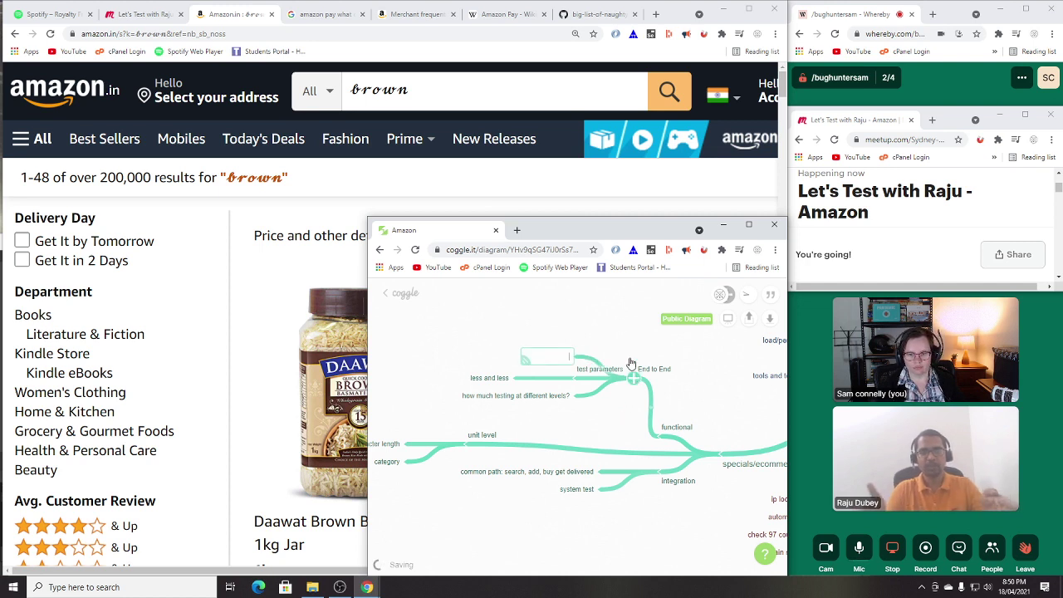
text(explorator)
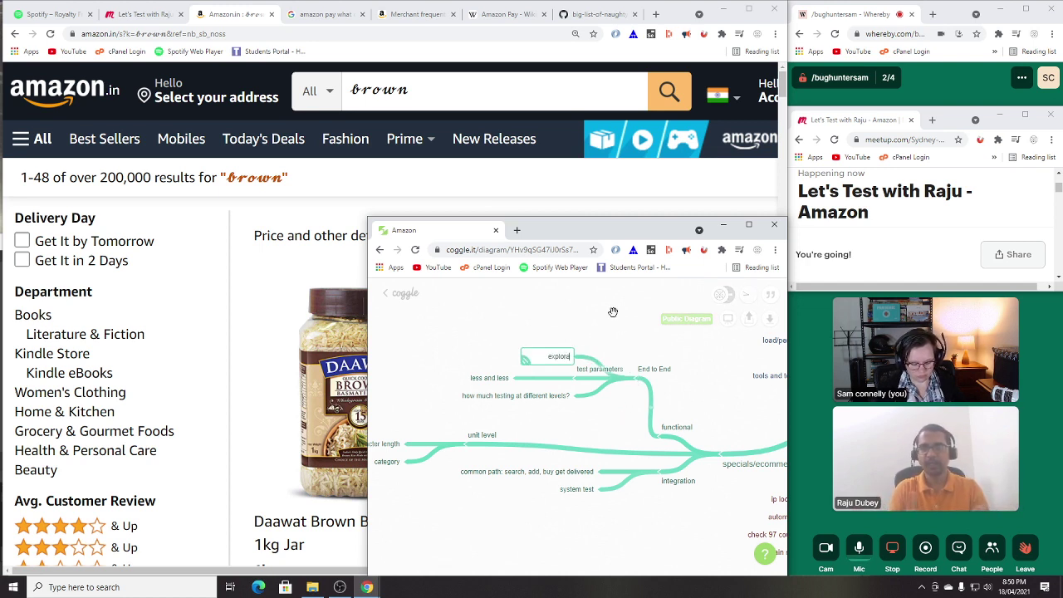
key(BackSpace)
key(BackSpace)
key(BackSpace)
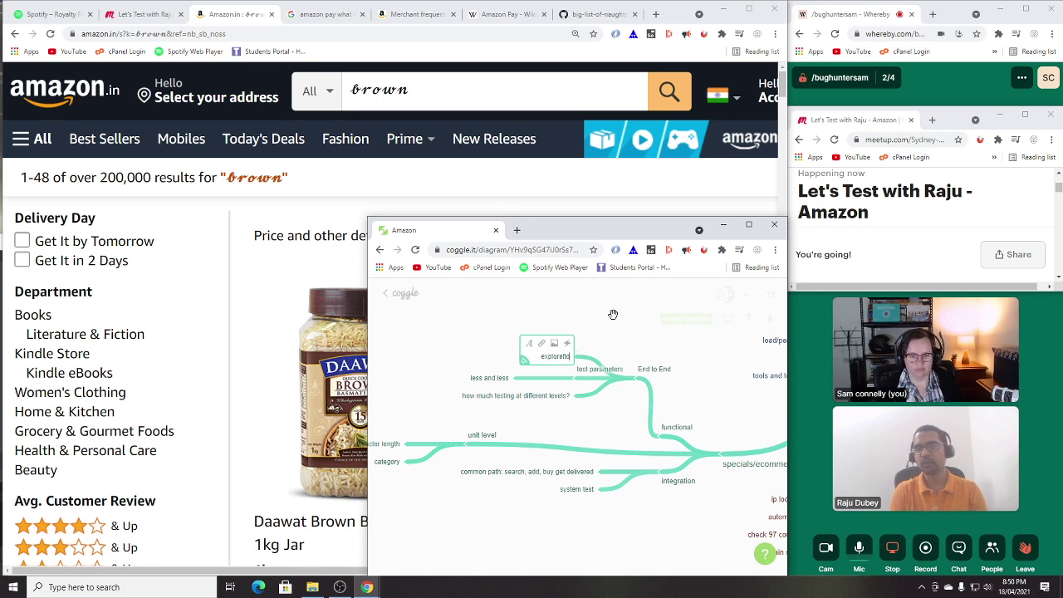
text(tory)
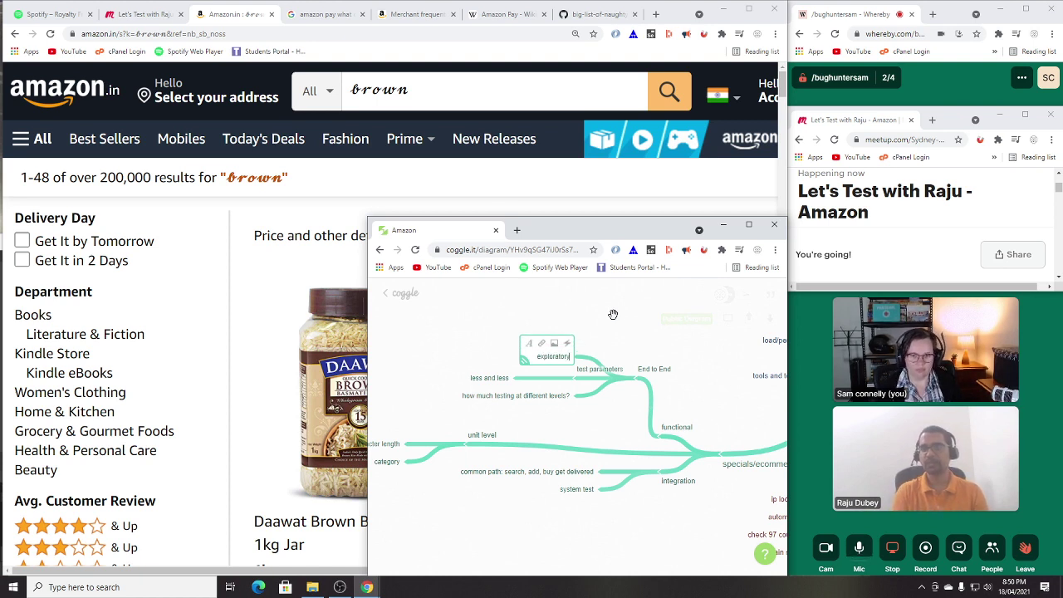
click(608, 418)
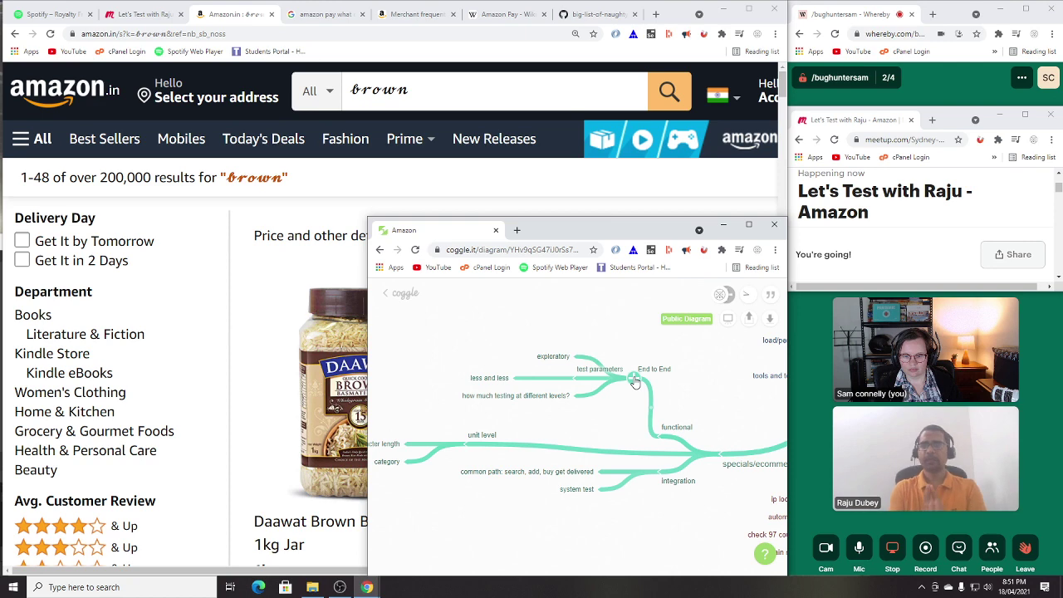
Step: Add a new main branch labelled "dynamic by nature" to the central Amazon node, extending it past "mobile" below "tools and technology"
scroll(634, 384, down, 2)
scroll(634, 383, right, 3)
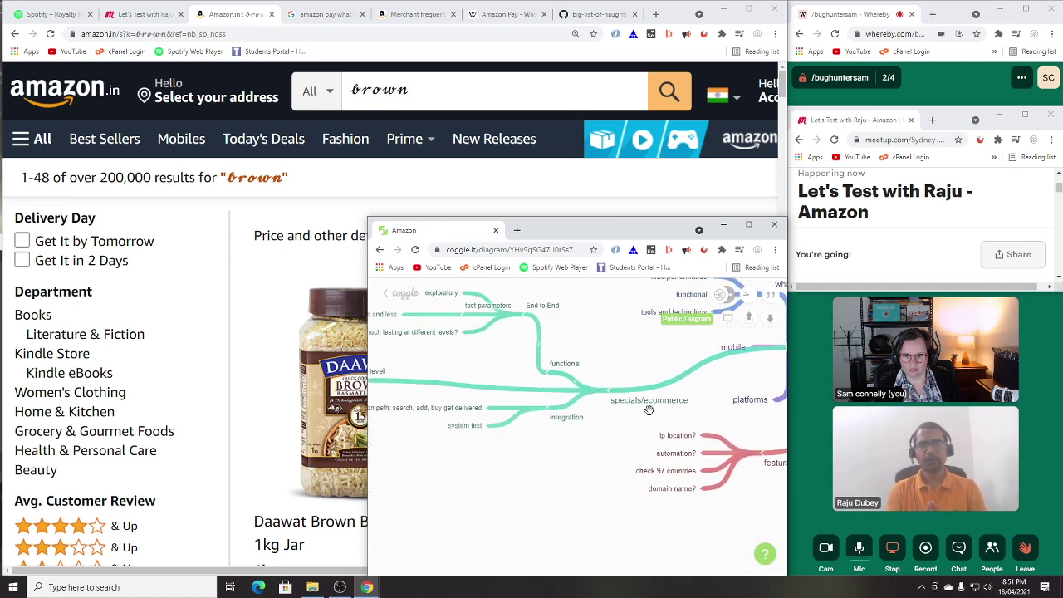
scroll(526, 403, up, 2)
scroll(526, 404, right, 3)
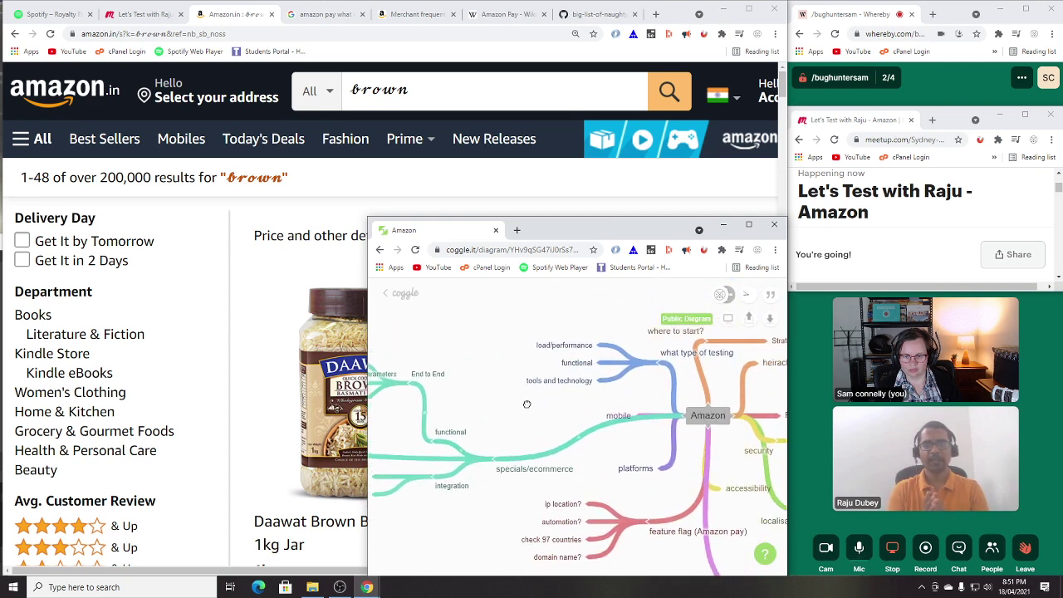
scroll(527, 403, down, 1)
mouse_move(703, 408)
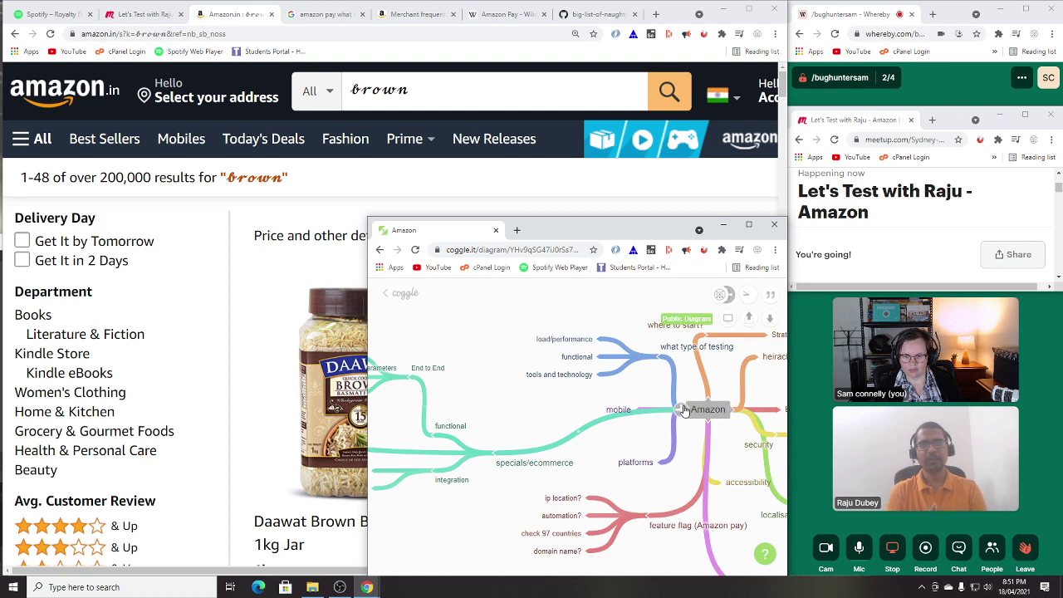
drag(681, 411, 621, 377)
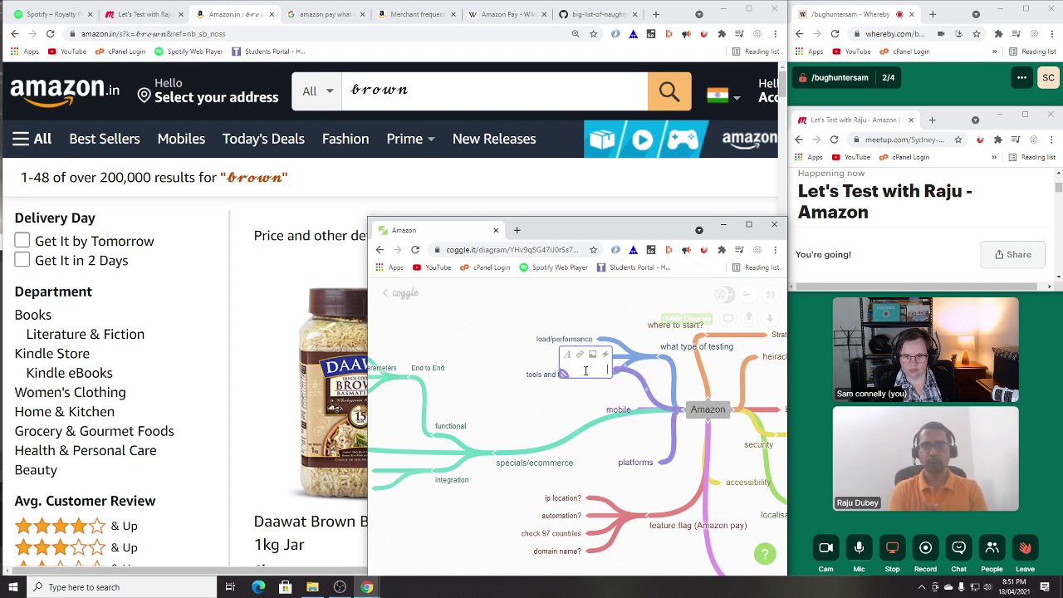
drag(585, 372, 513, 396)
text(dy)
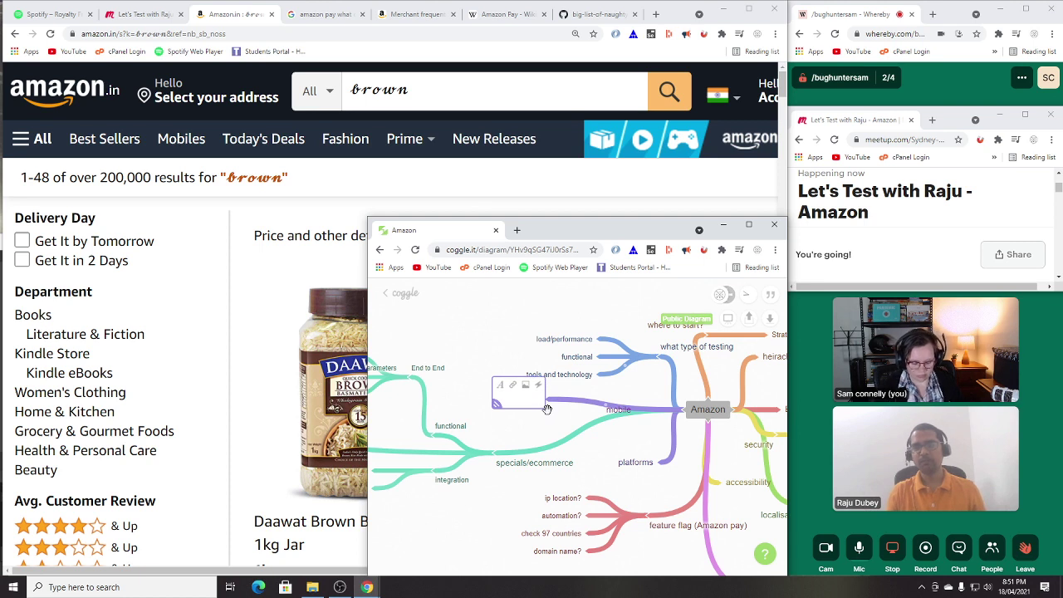
text(namic)
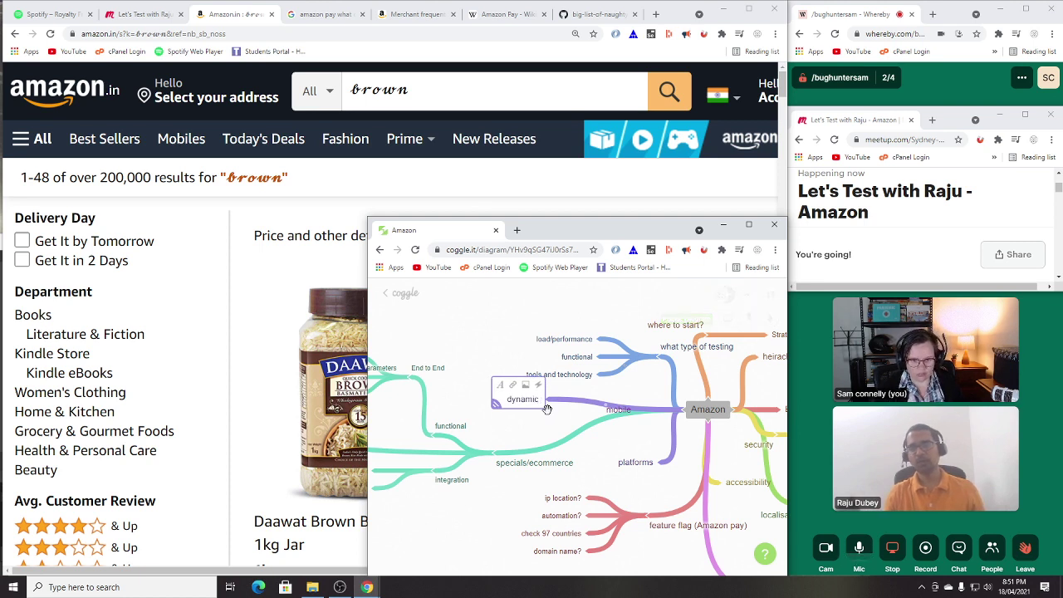
text( by nature)
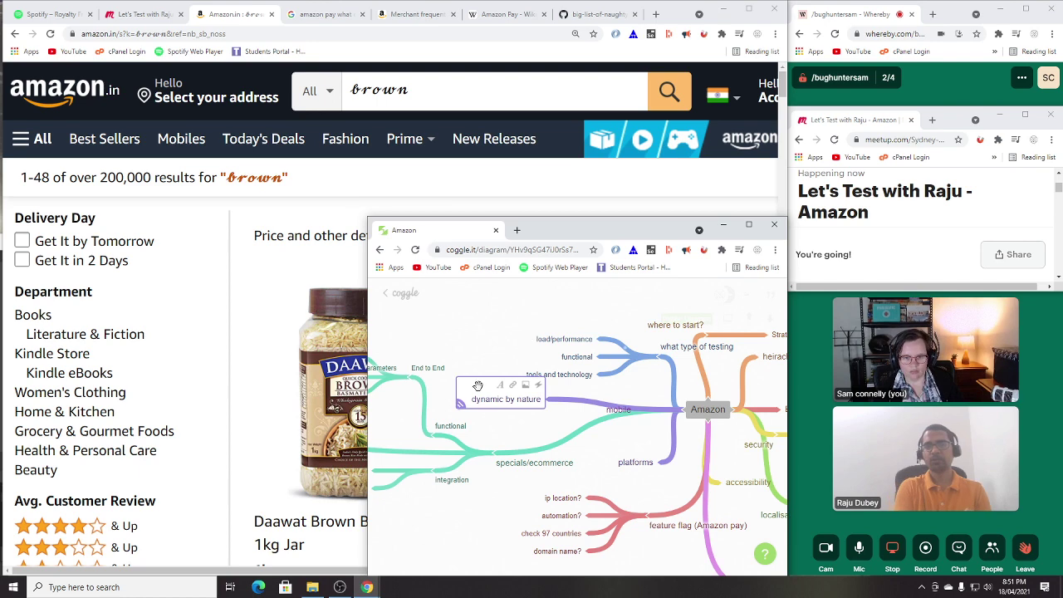
Step: Add a child branch labelled "learn the product" to the "exploratory" item
key(Return)
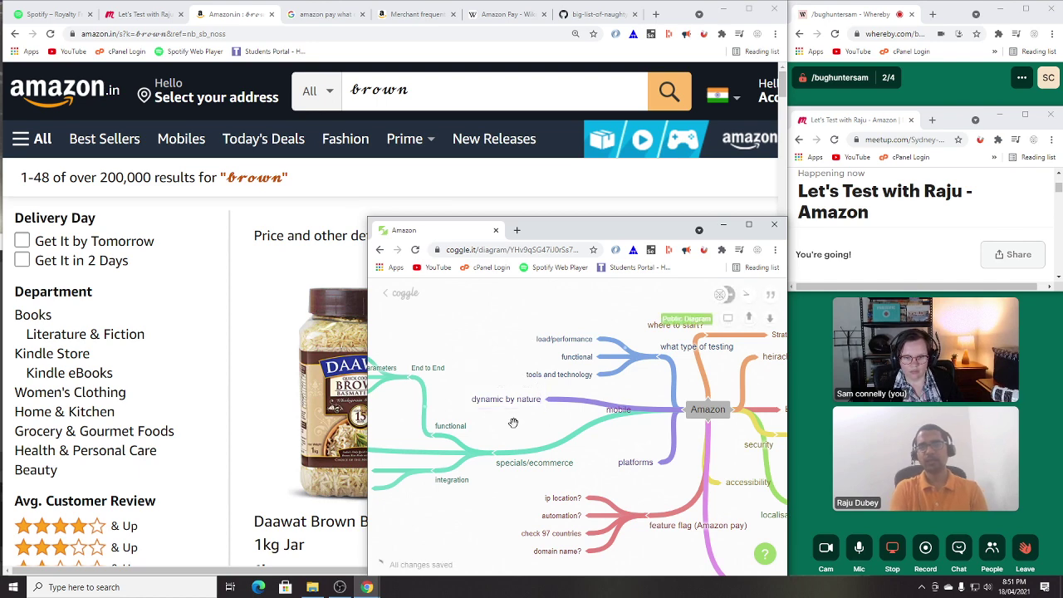
drag(513, 421, 661, 407)
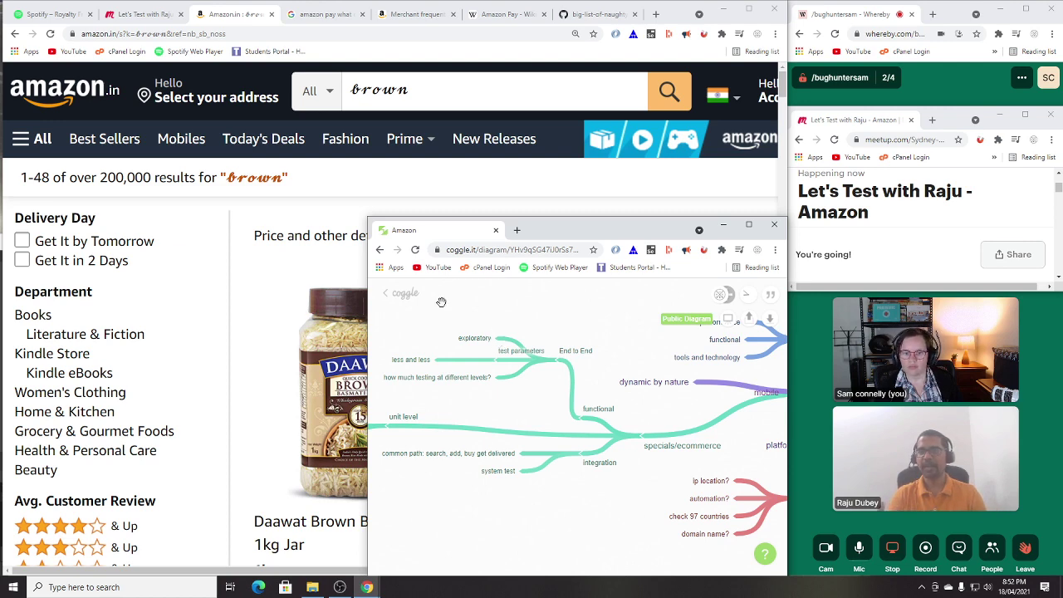
drag(465, 324, 581, 357)
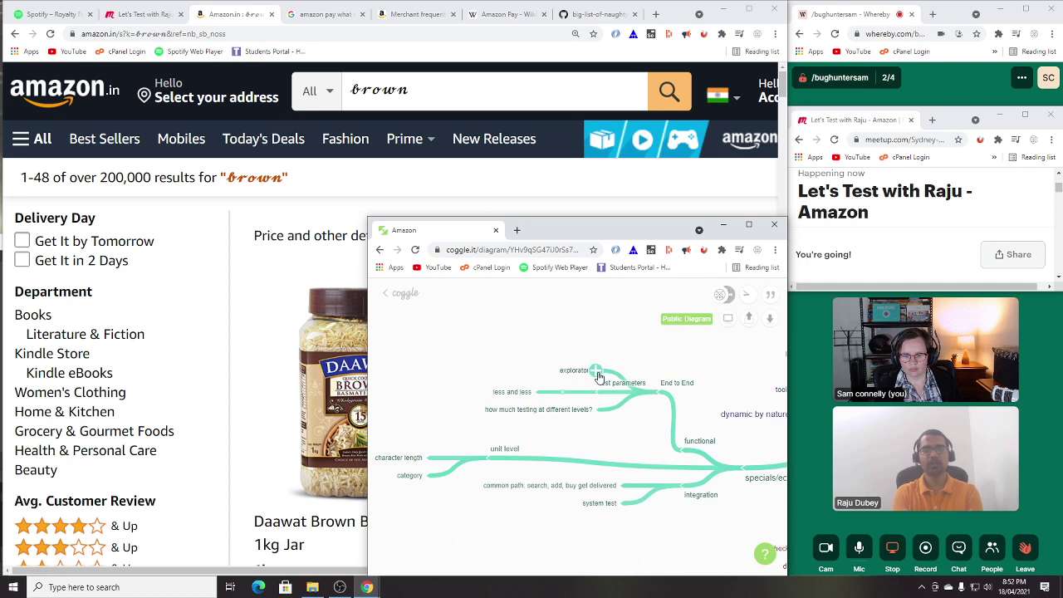
click(597, 372)
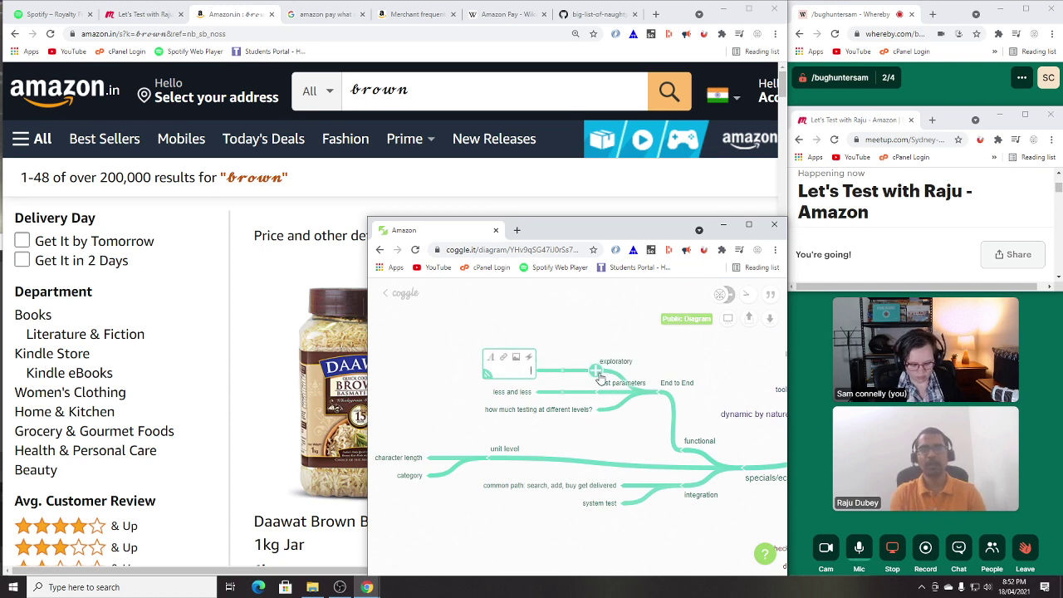
text(learn the pro)
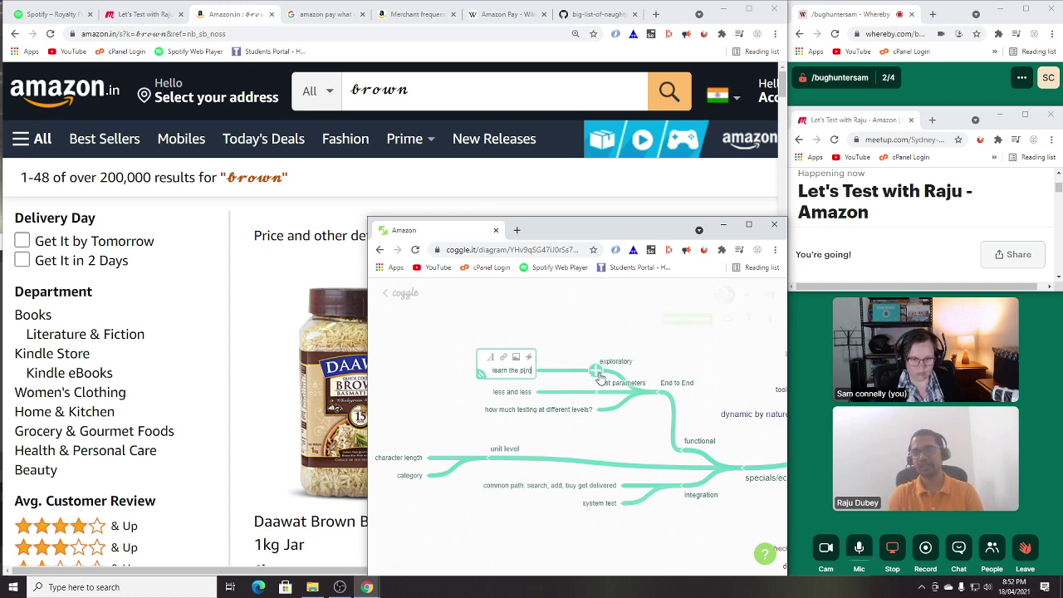
text(duct)
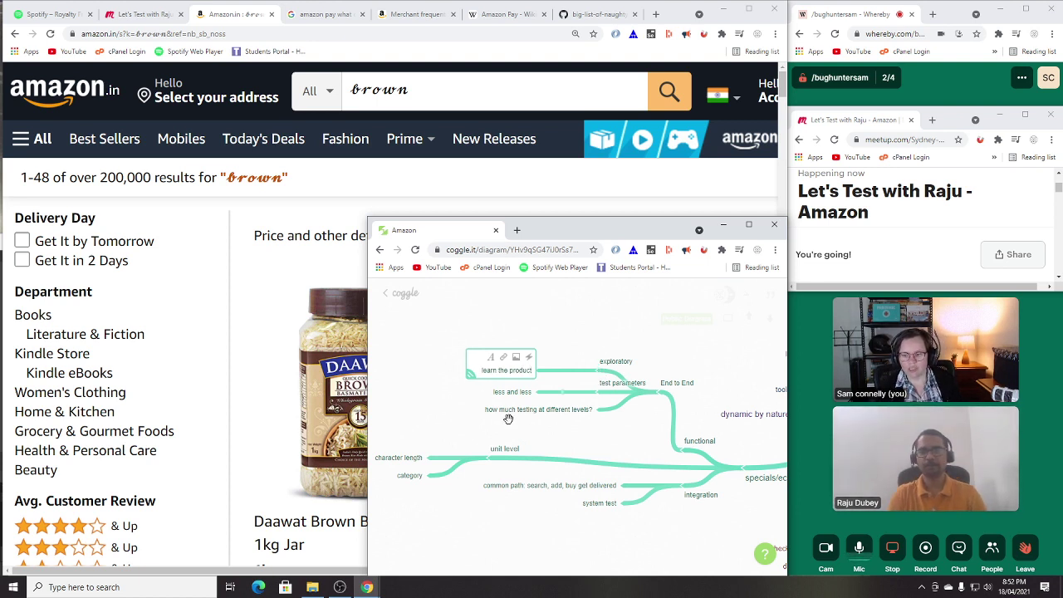
click(608, 439)
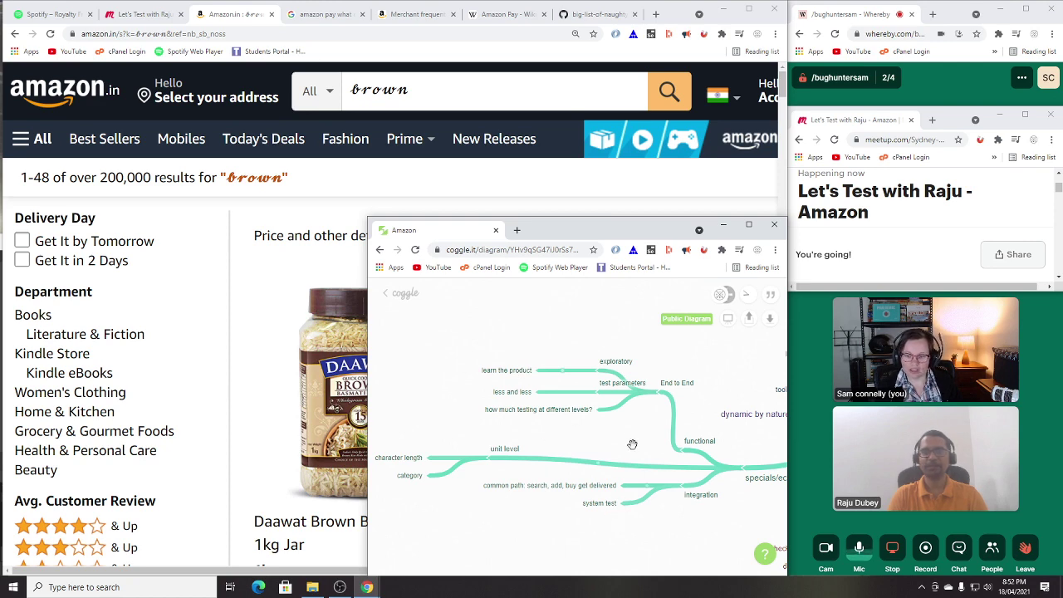
Step: Move the "tools and technology" branch above "load/performance", clear of its sibling branches
mouse_move(662, 437)
mouse_down()
mouse_move(626, 429)
mouse_move(679, 435)
mouse_up()
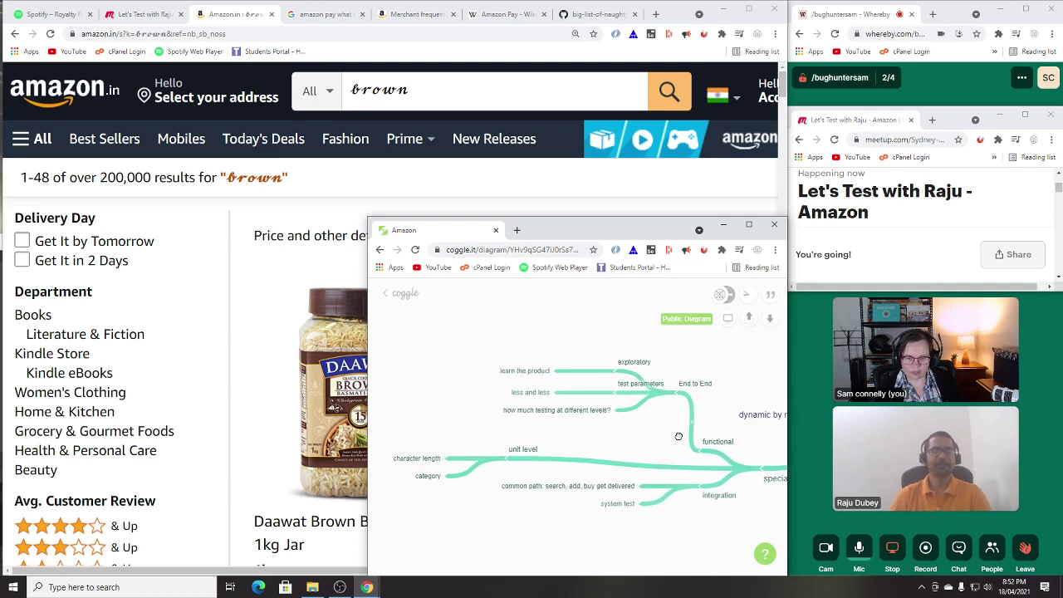
drag(678, 436, 587, 433)
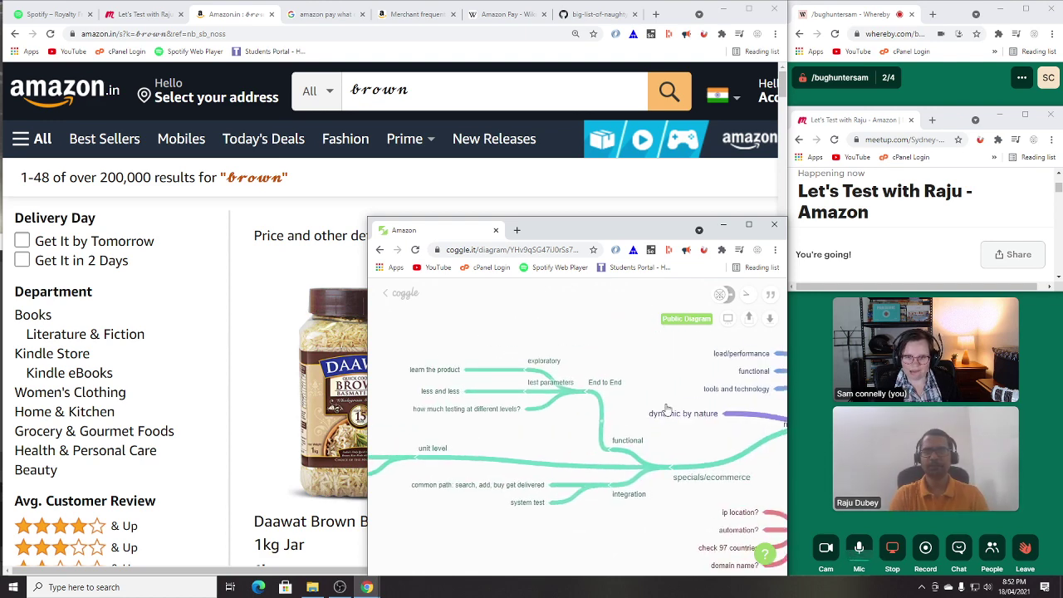
drag(729, 388, 701, 396)
drag(721, 451, 629, 431)
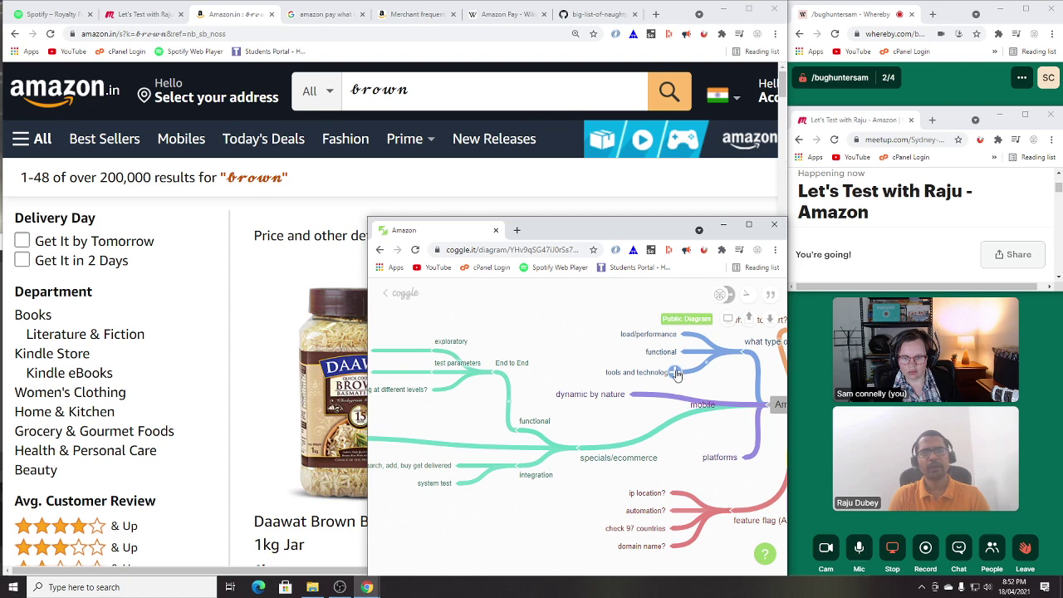
drag(687, 378, 653, 387)
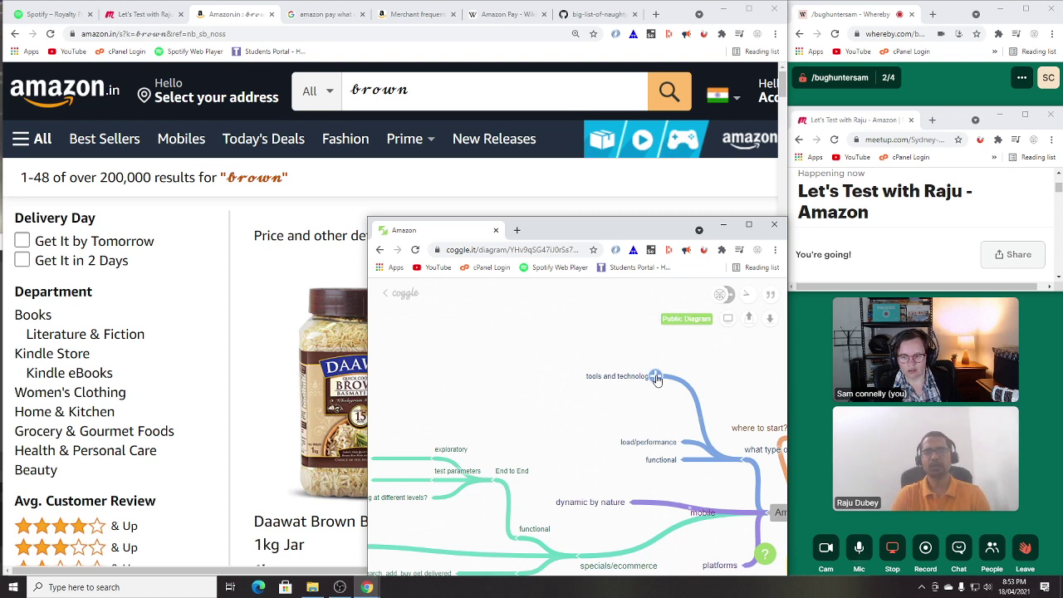
Step: Add a child branch labelled "browser/os" to "tools and technology"
click(655, 376)
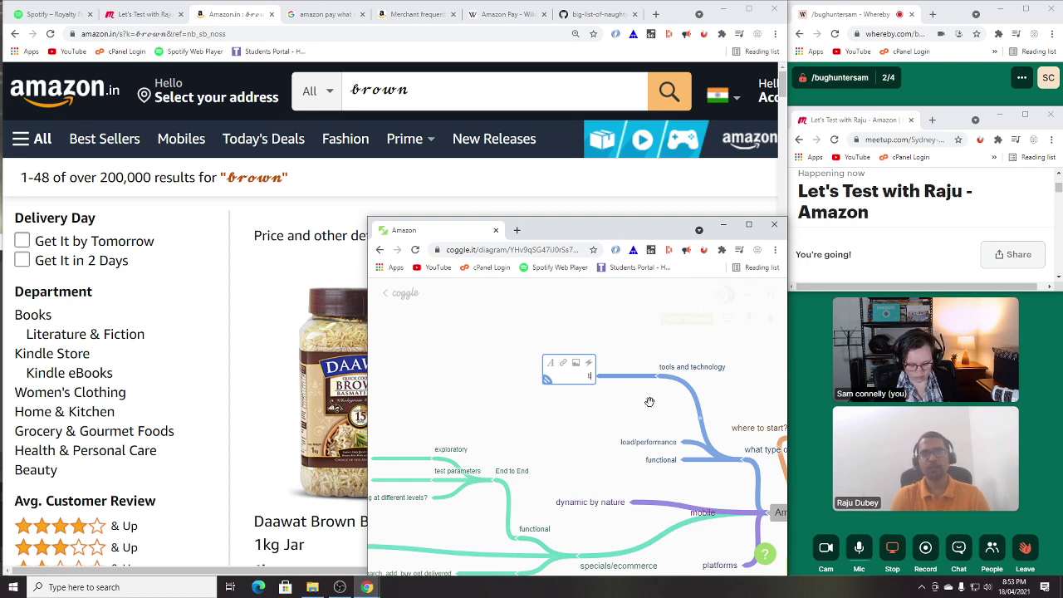
text(brown)
text(er/os)
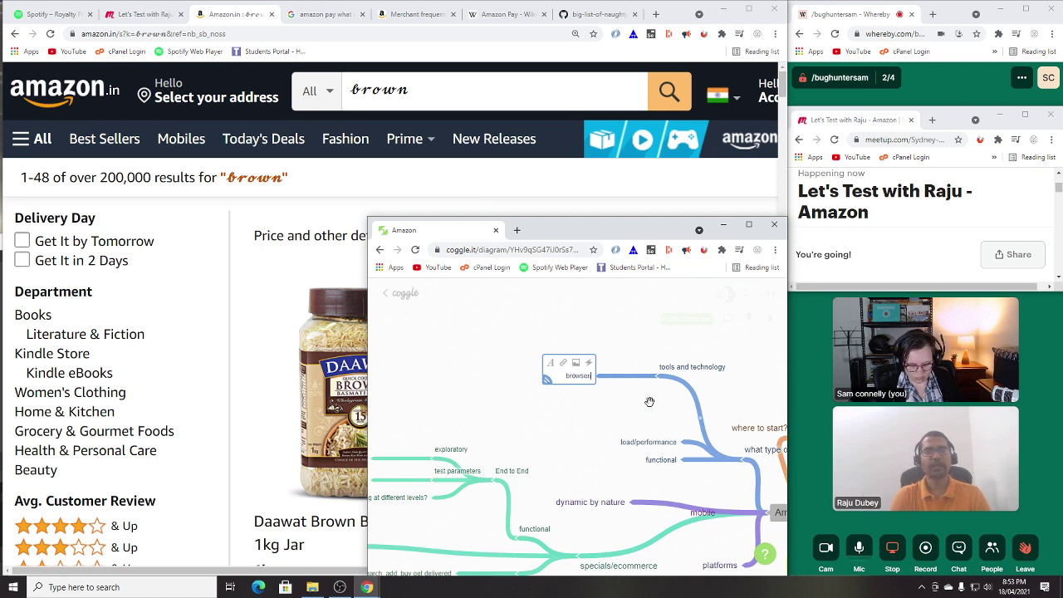
click(597, 411)
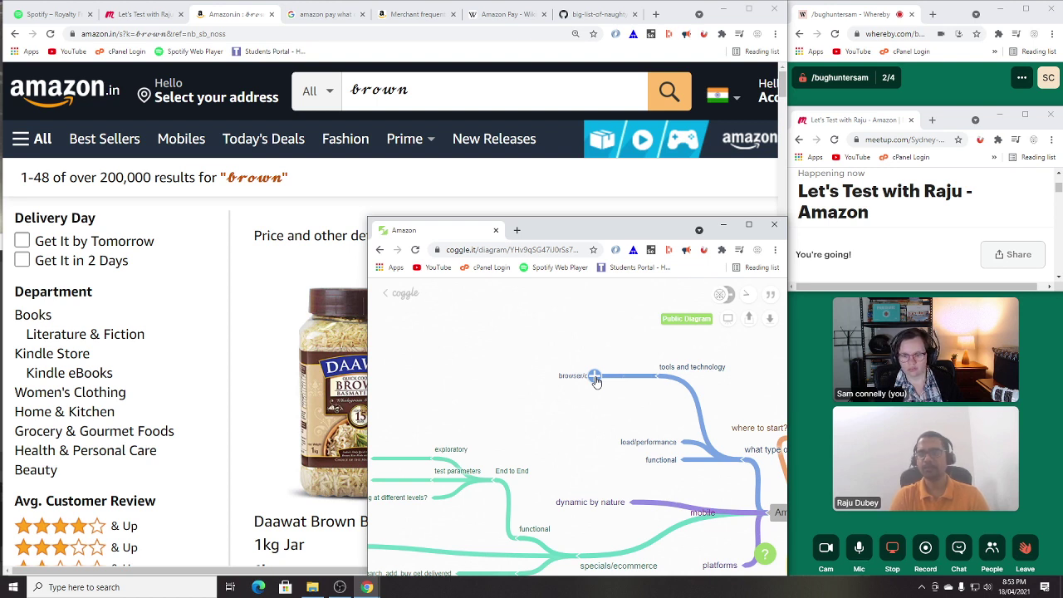
Step: Add a child branch labelled "selenium?" to the "browser/os" item
click(595, 378)
text(selen)
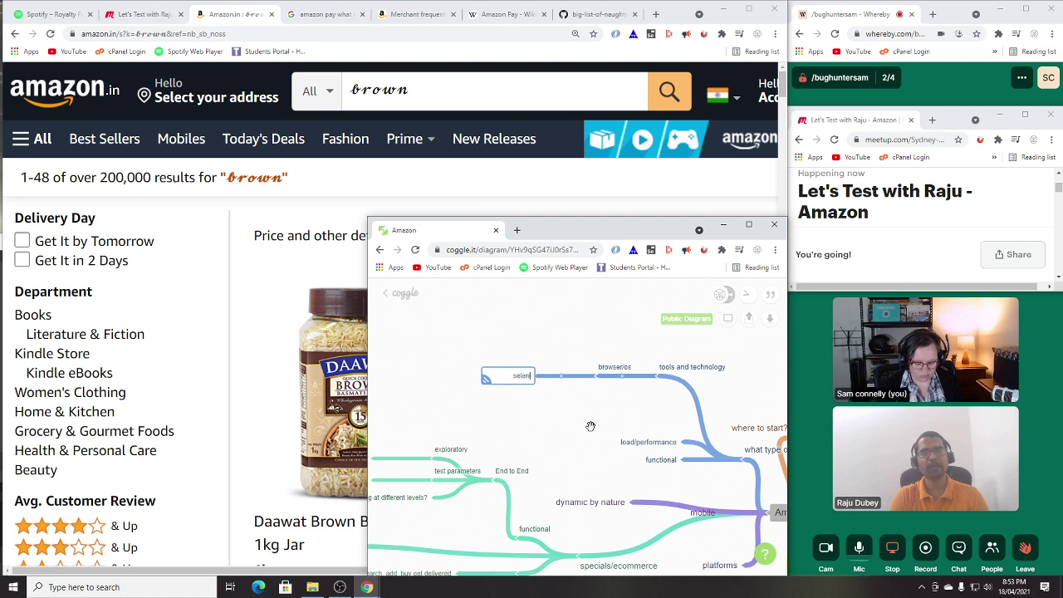
text(ium)
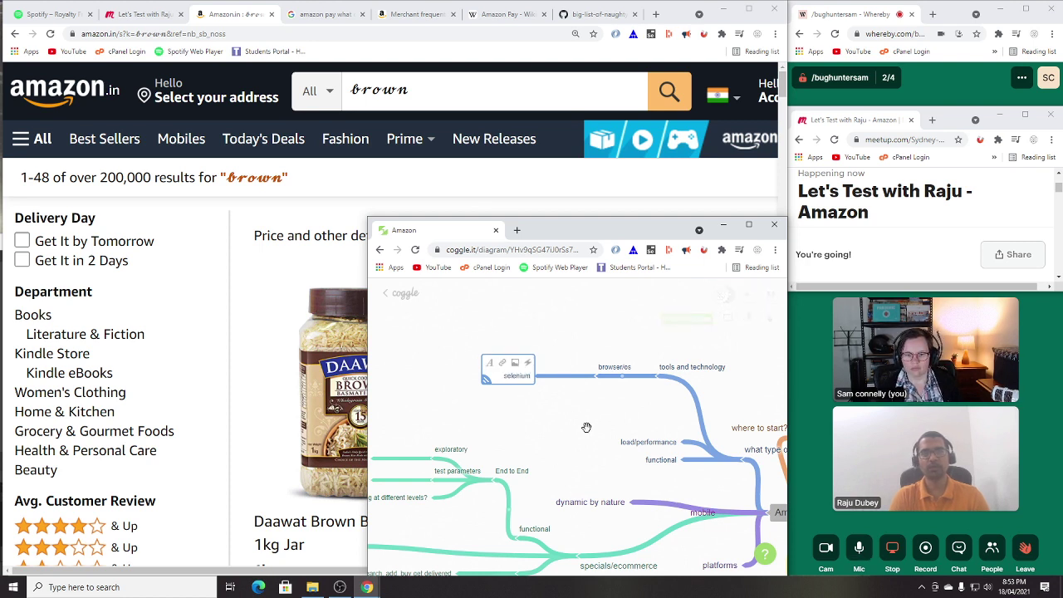
click(600, 398)
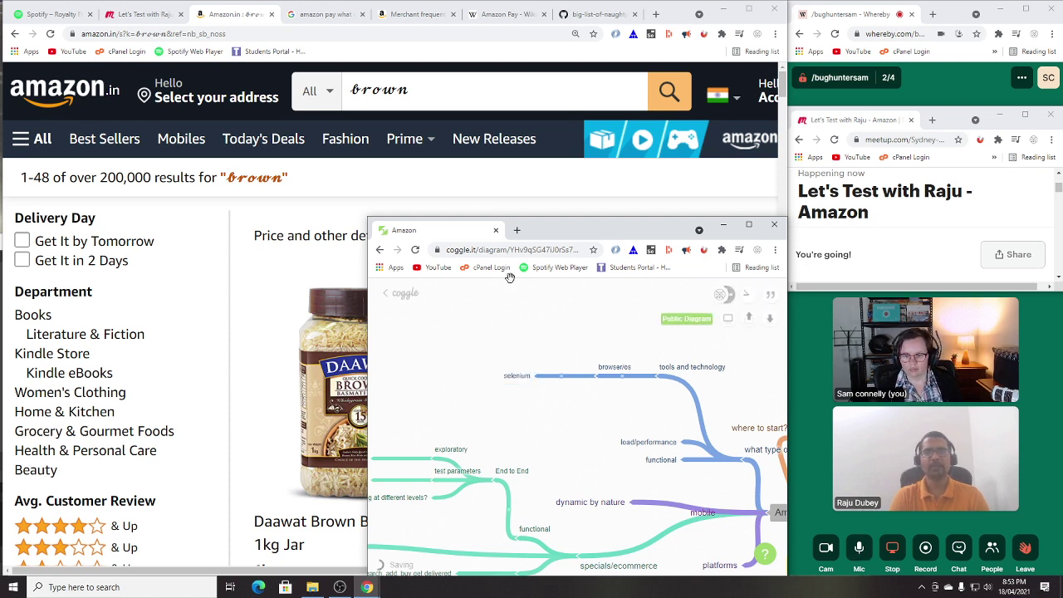
click(529, 376)
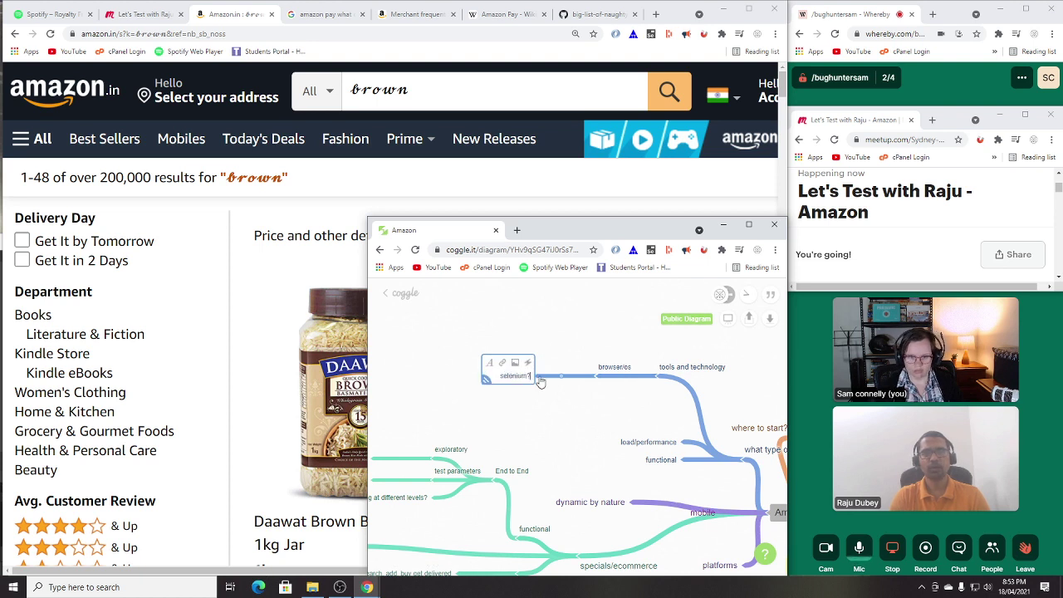
text(?)
click(599, 385)
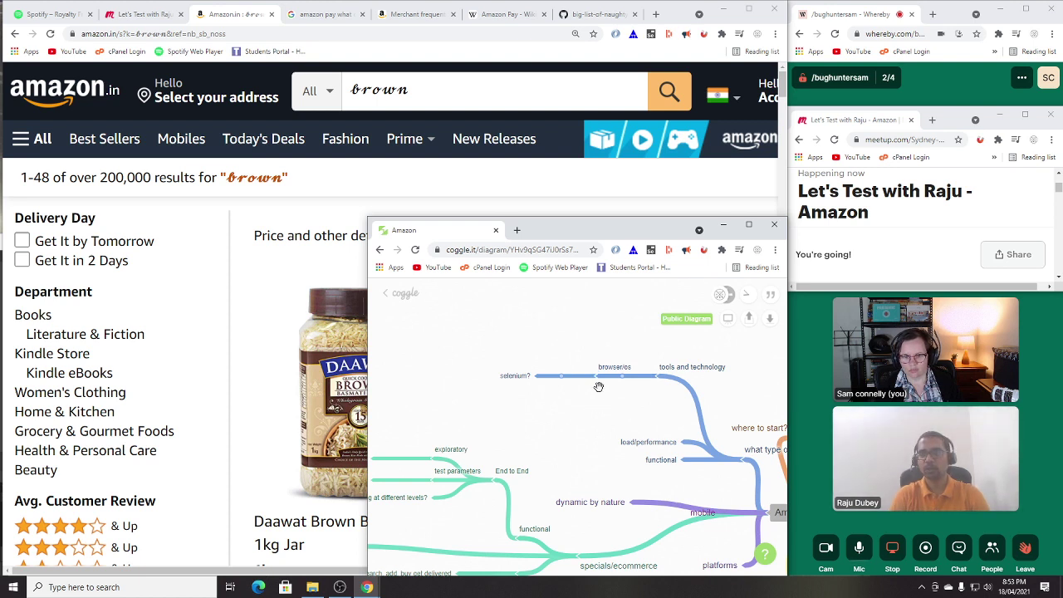
Step: Add a second child branch labelled "design patterns" to "browser/os", below "selenium?"
click(595, 378)
text(d)
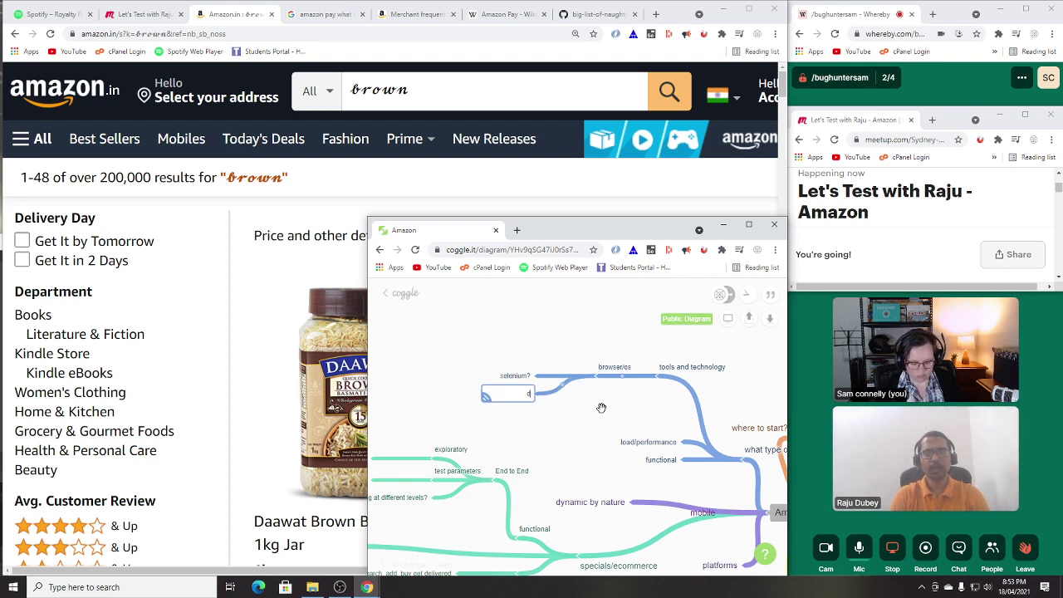
text(esign patterns)
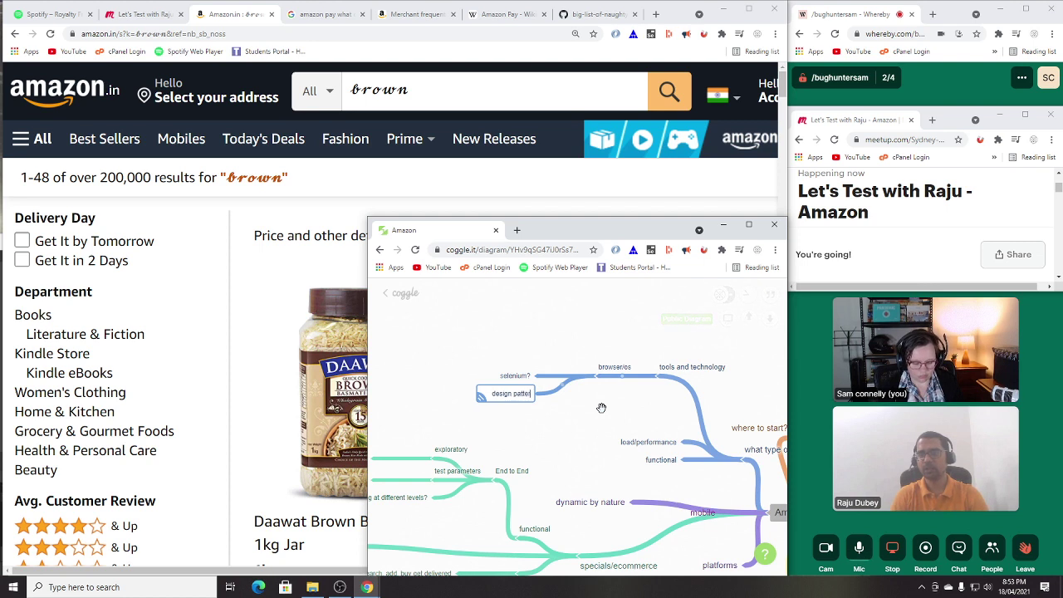
key(BackSpace)
key(BackSpace)
text(ns)
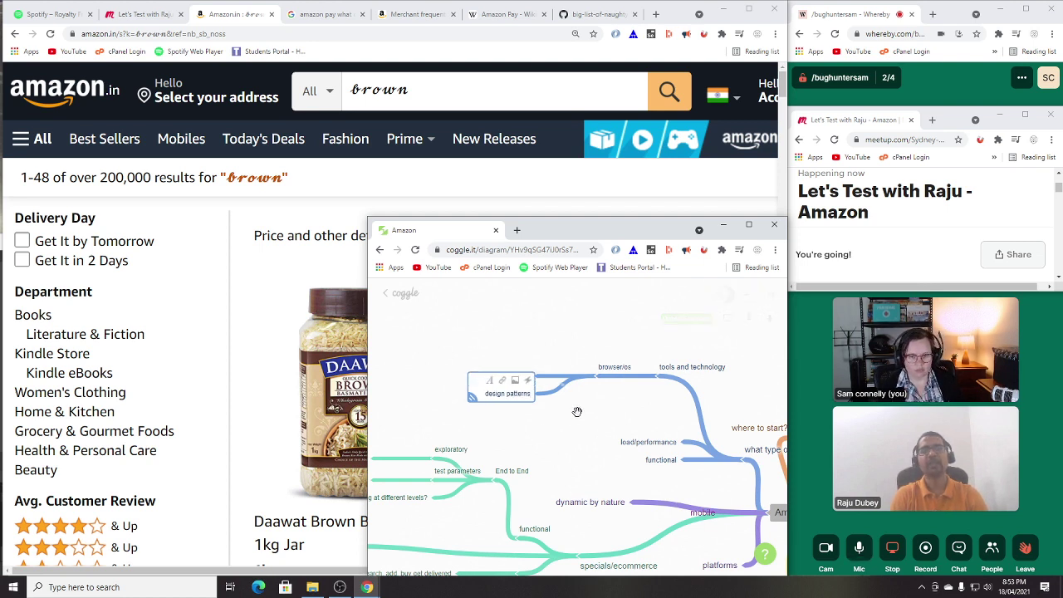
click(553, 417)
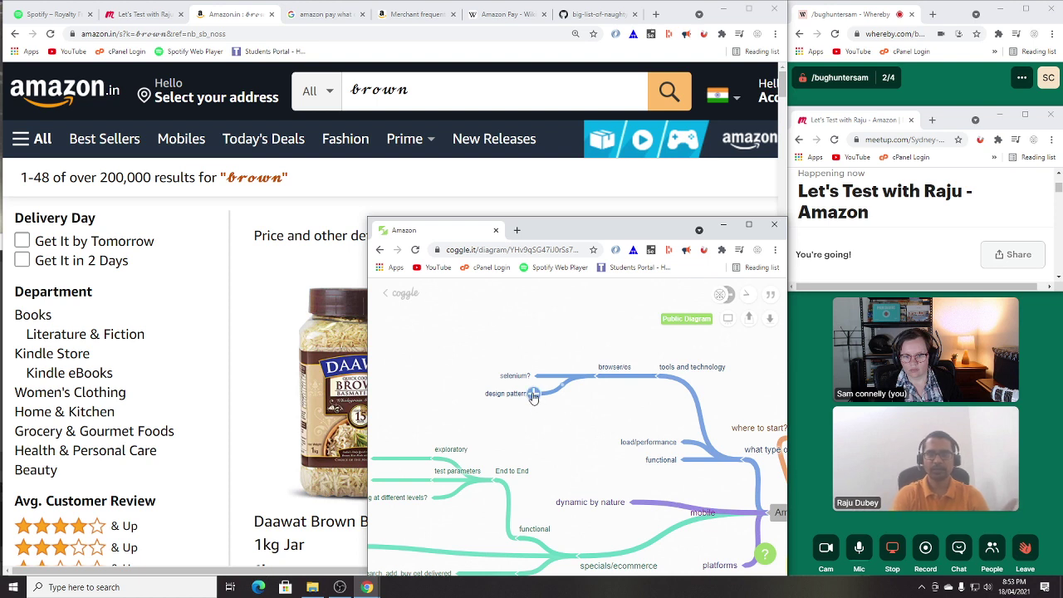
Step: Add a child branch labelled "draft architecture" to the "design patterns" item
click(534, 395)
text(dr)
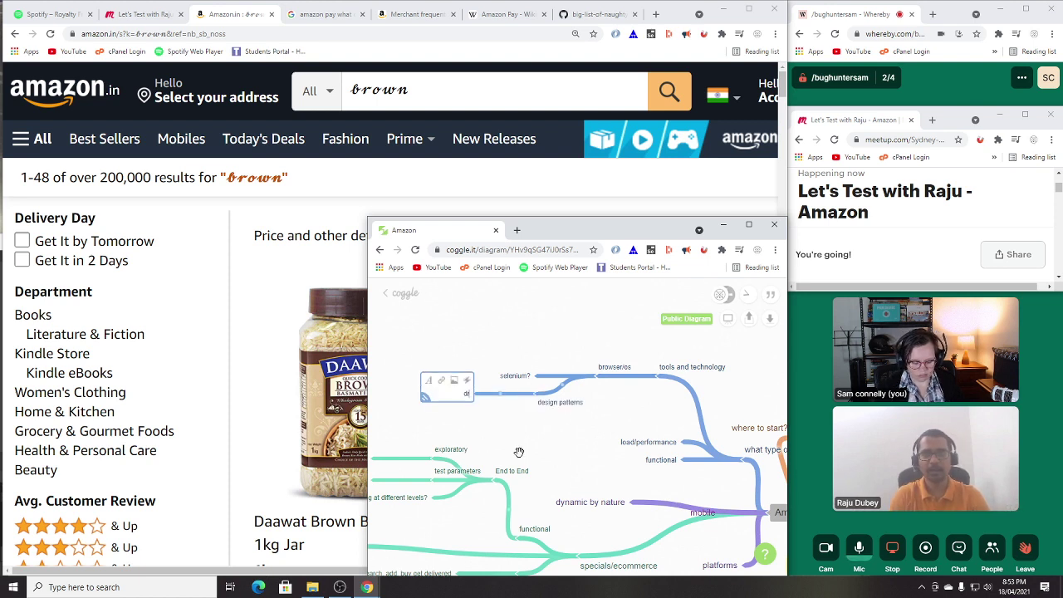
text(aft a)
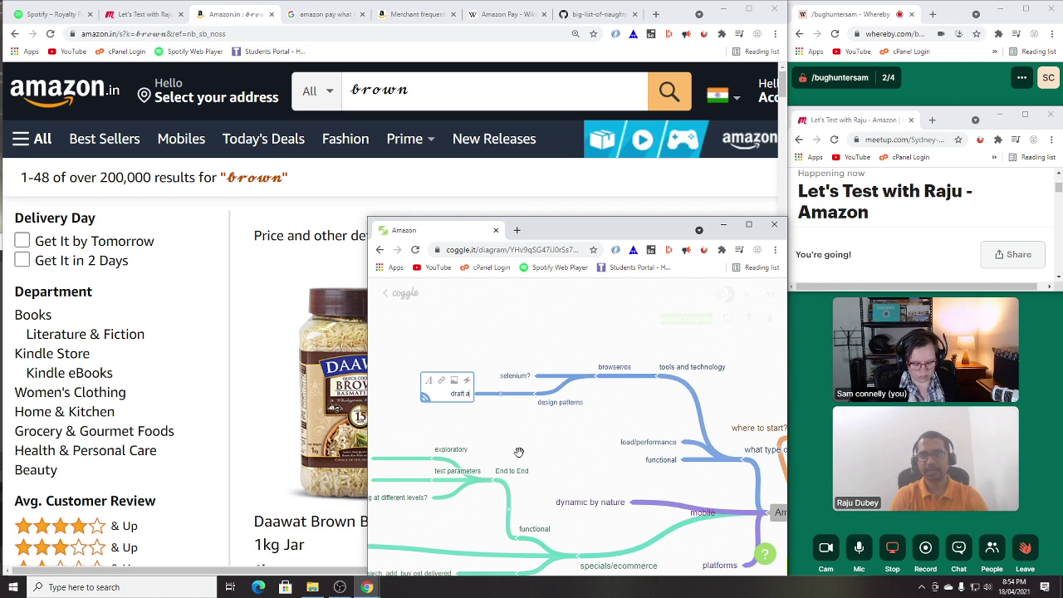
text(rchitecture)
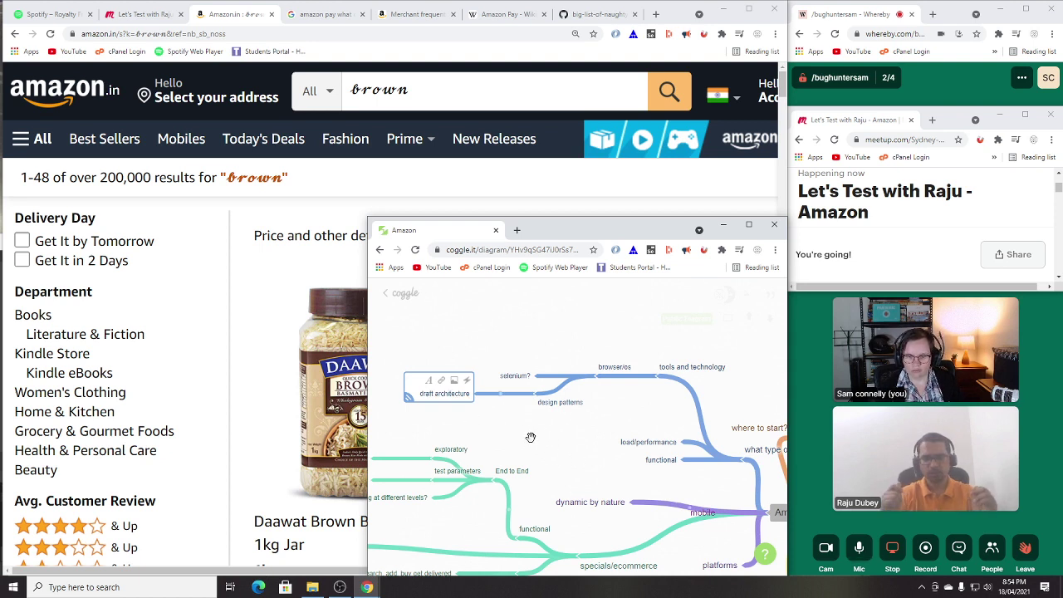
click(516, 429)
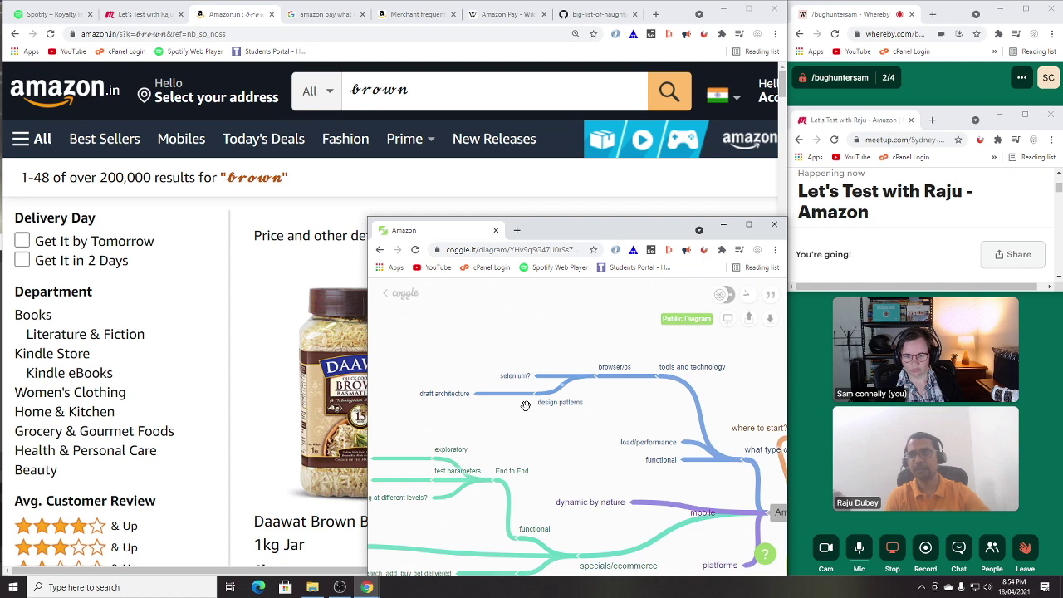
Step: Add another child branch labelled "different environments" to "tools and technology", above "browser/os"
click(644, 370)
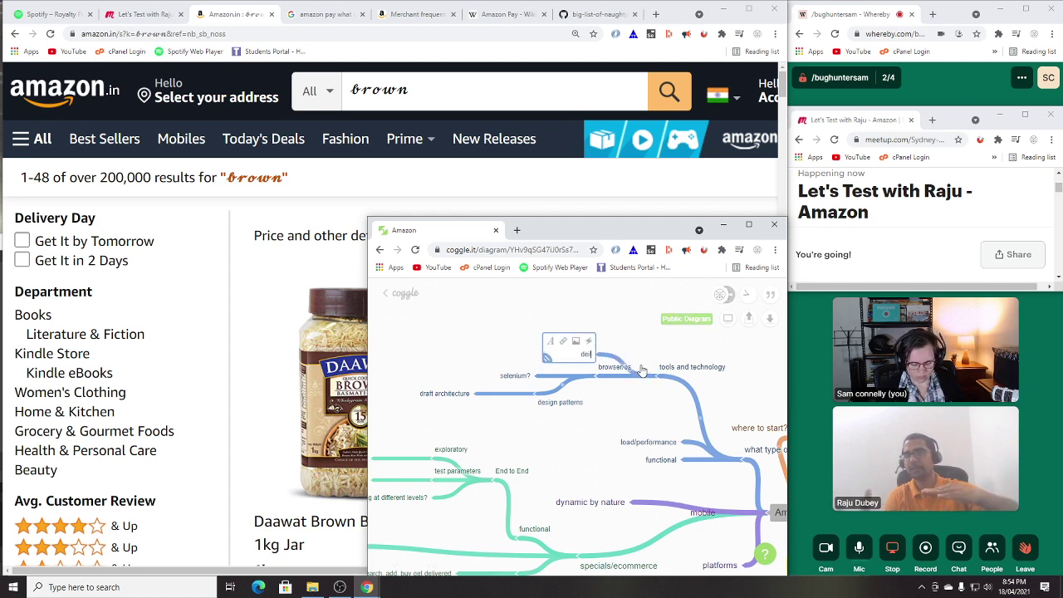
text(daifferent environments)
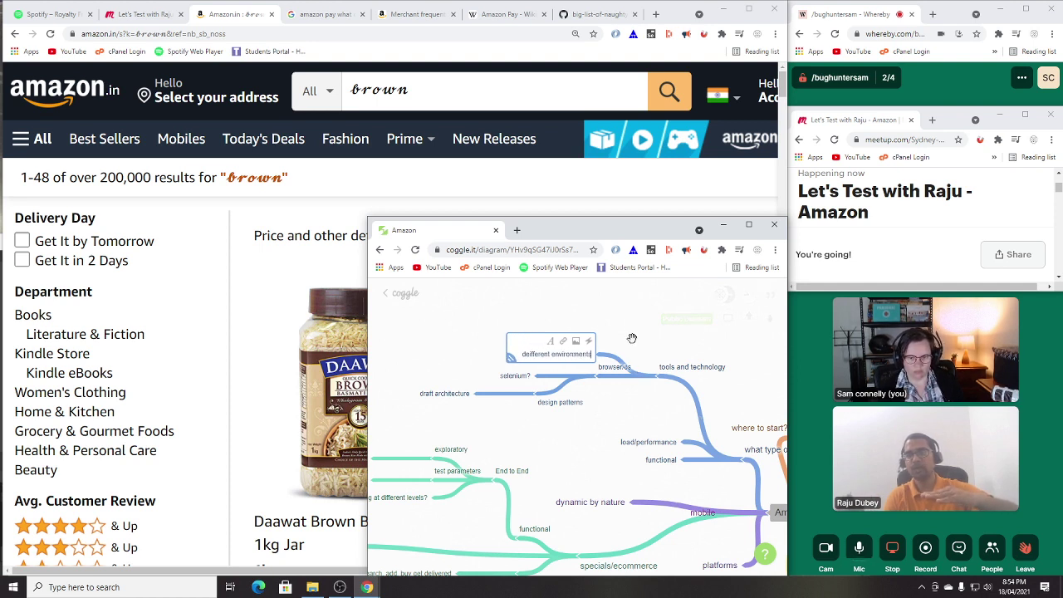
click(529, 354)
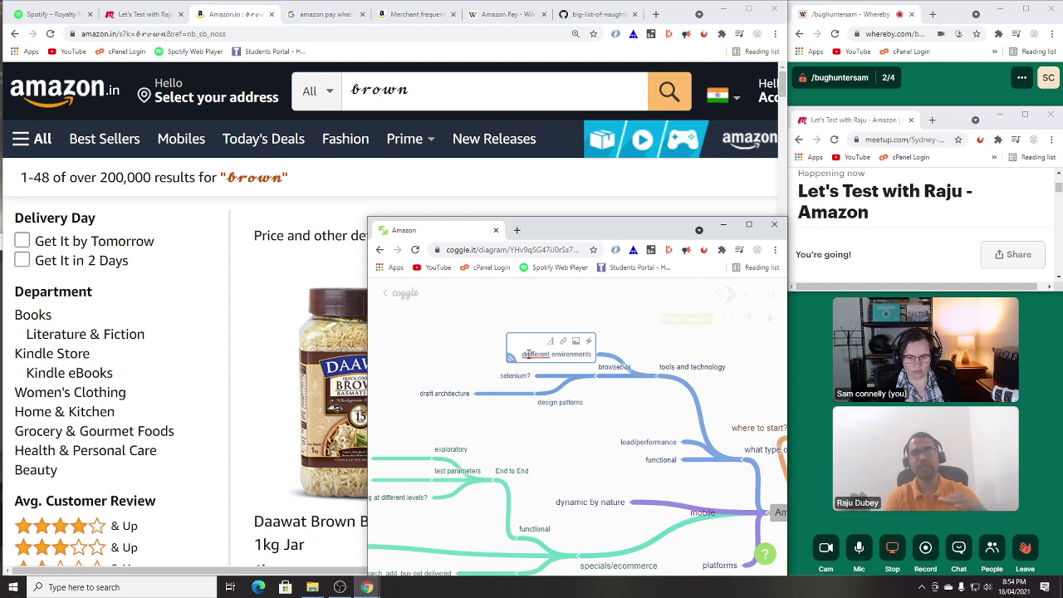
key(BackSpace)
click(647, 444)
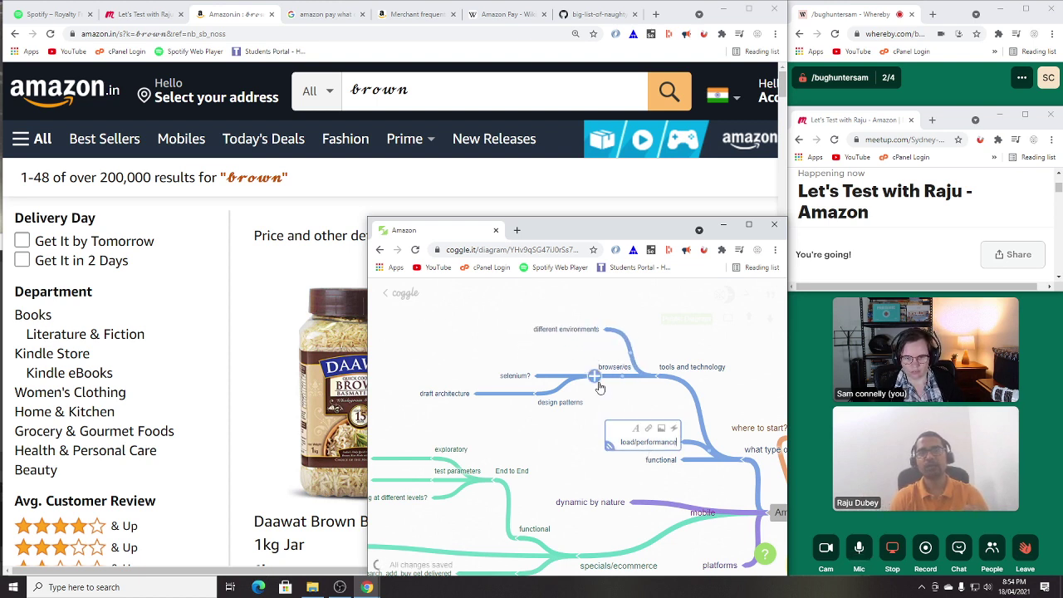
Step: Add another child branch labelled "cypress" to "browser/os", above "selenium?"
click(566, 376)
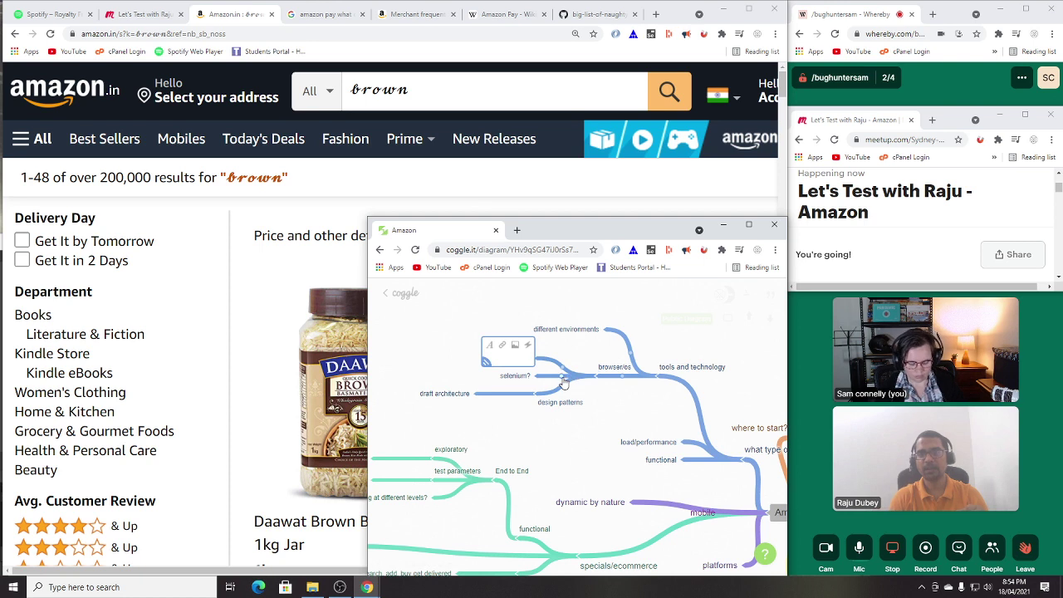
text(cypress)
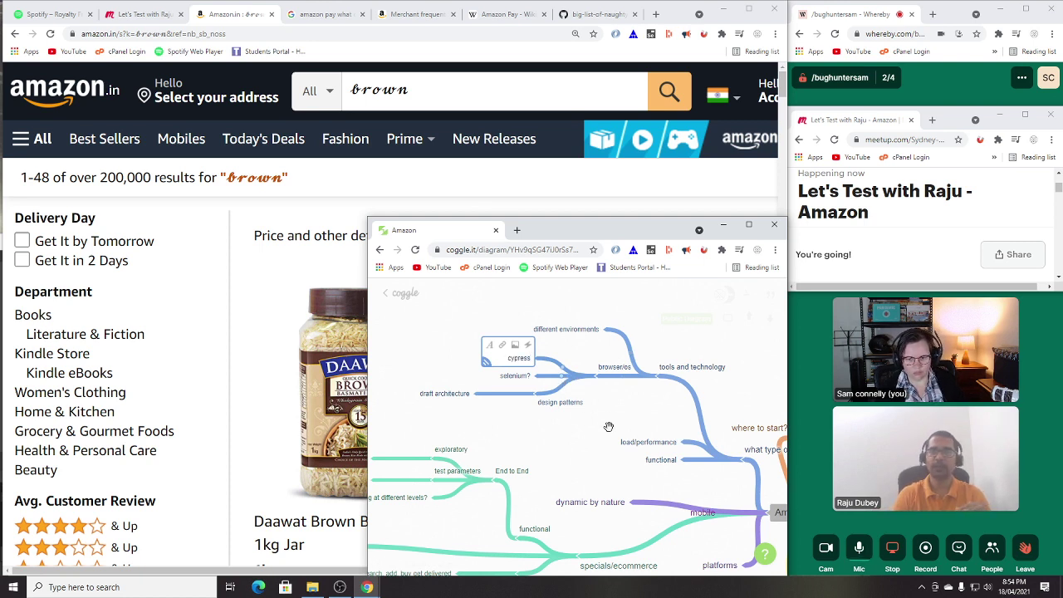
click(632, 384)
Step: Add another child branch labelled "Users" to "tools and technology", above "different environments"
click(654, 372)
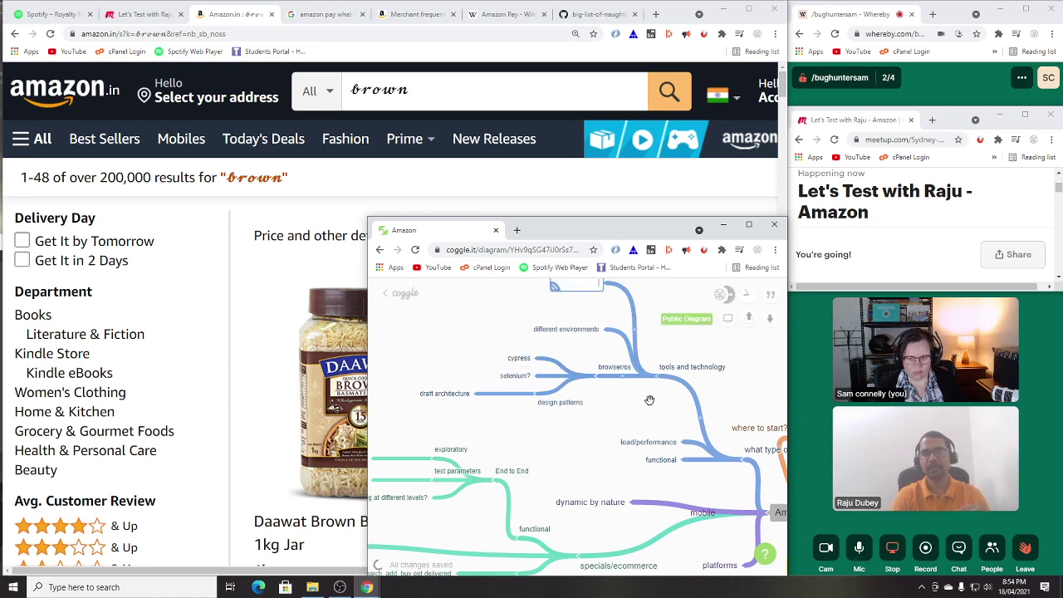
text(Users)
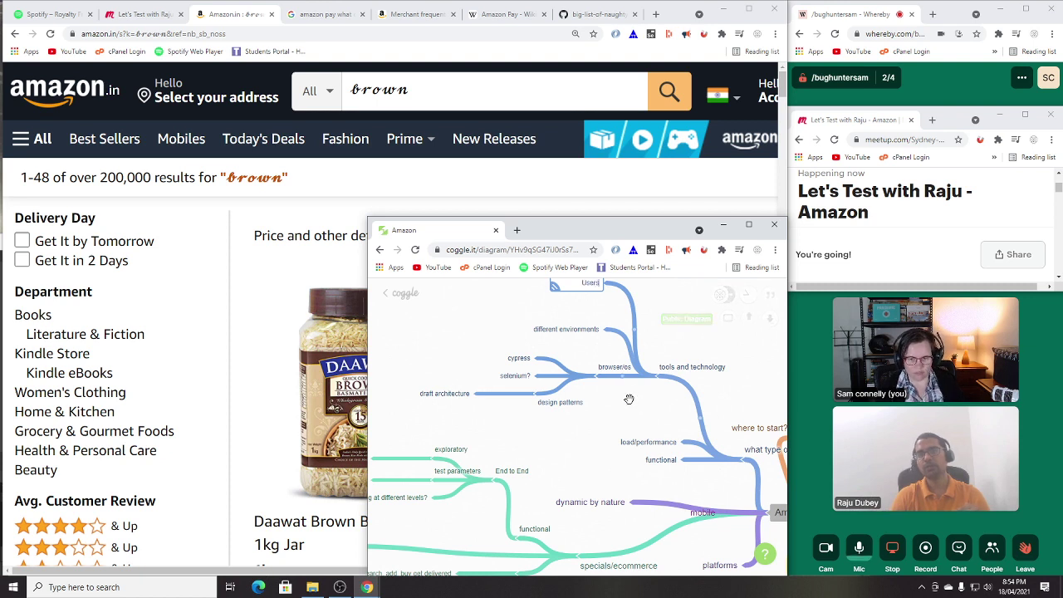
scroll(617, 423, up, 1)
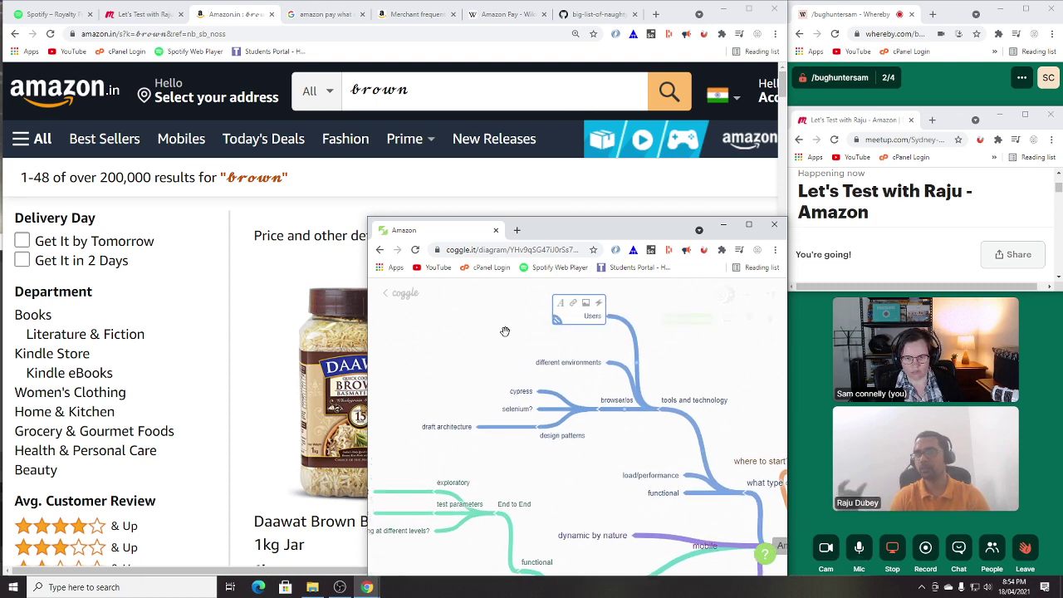
Step: Add a child branch labelled "different credentials/roles" to "Users" and move the "different environments" branch up closer to "Users"
key(Return)
key(Tab)
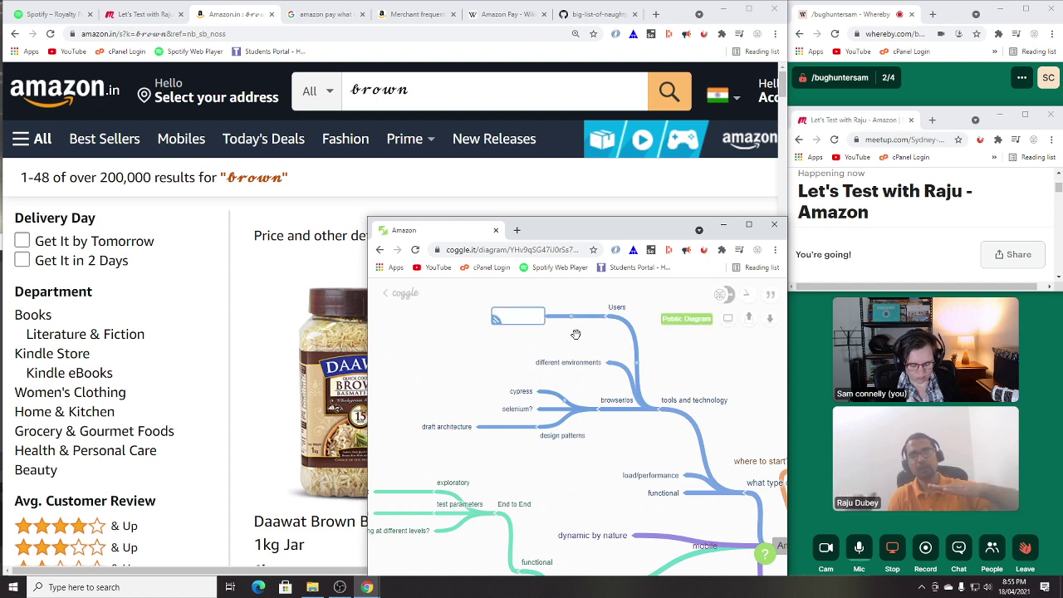
text(different)
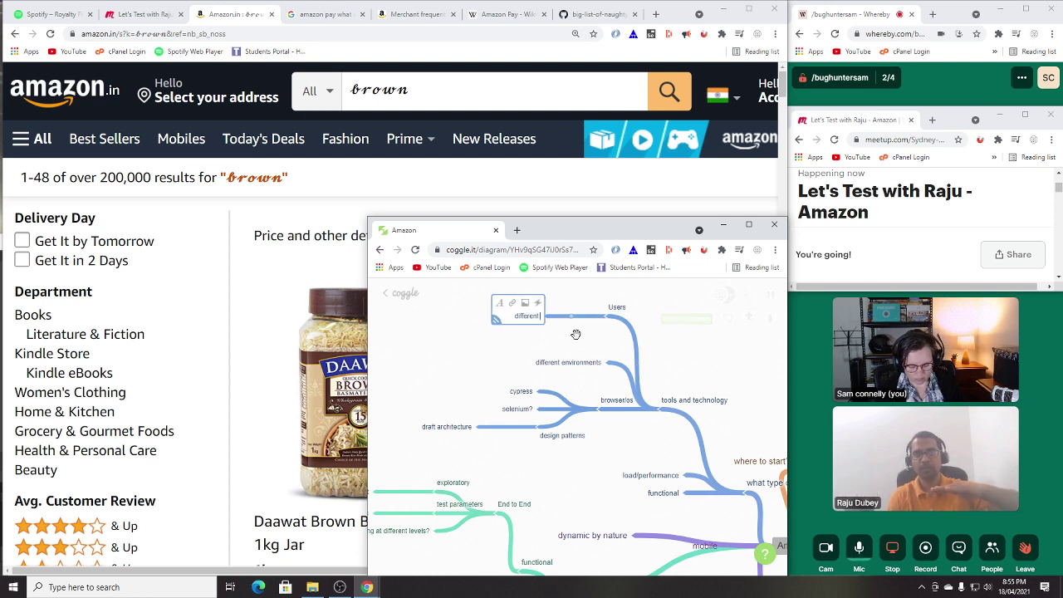
text( credentials)
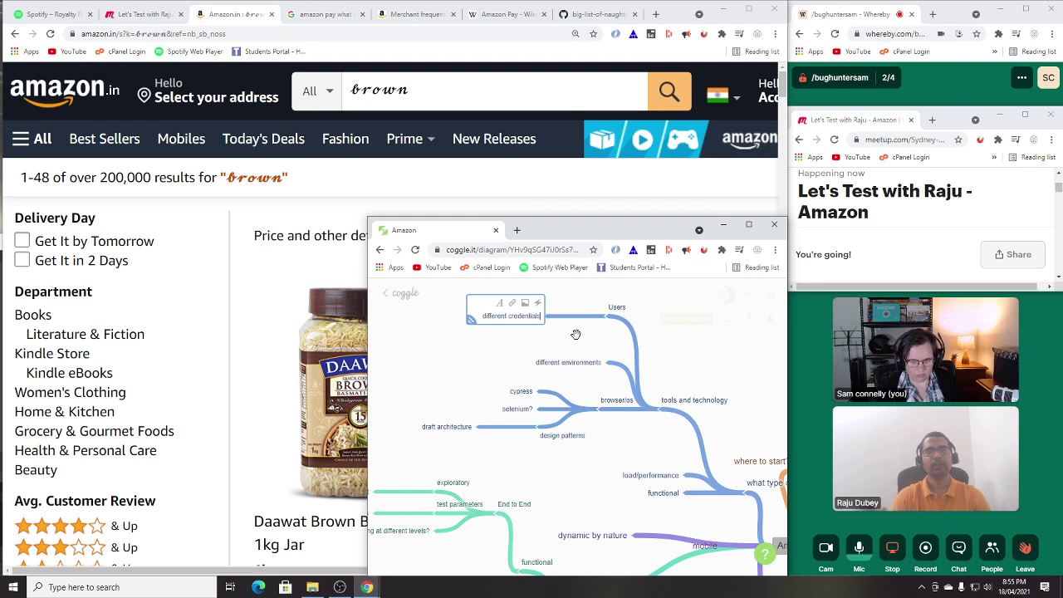
text(/roles)
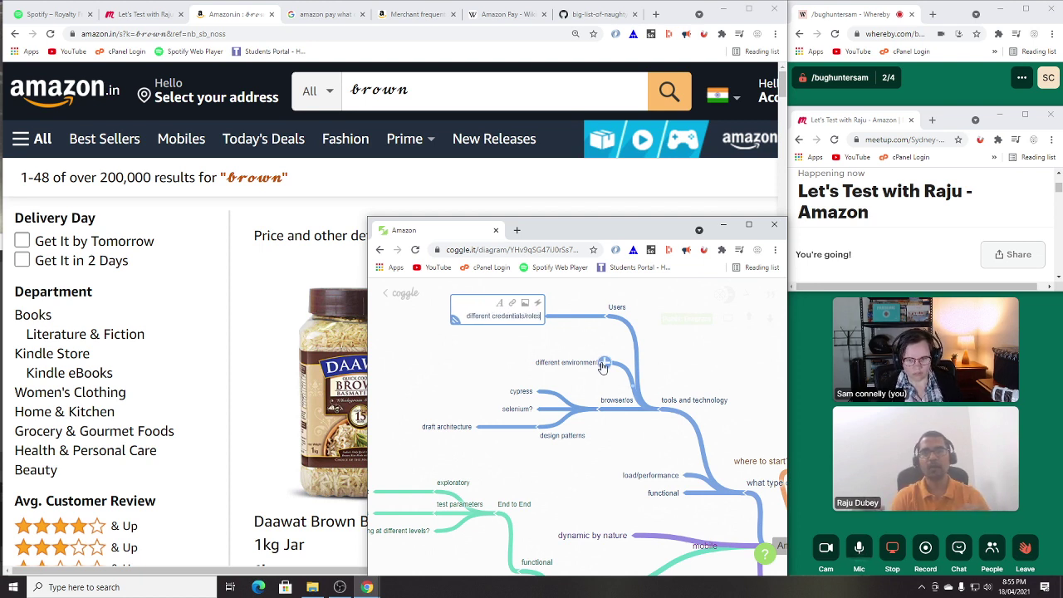
drag(601, 365, 598, 351)
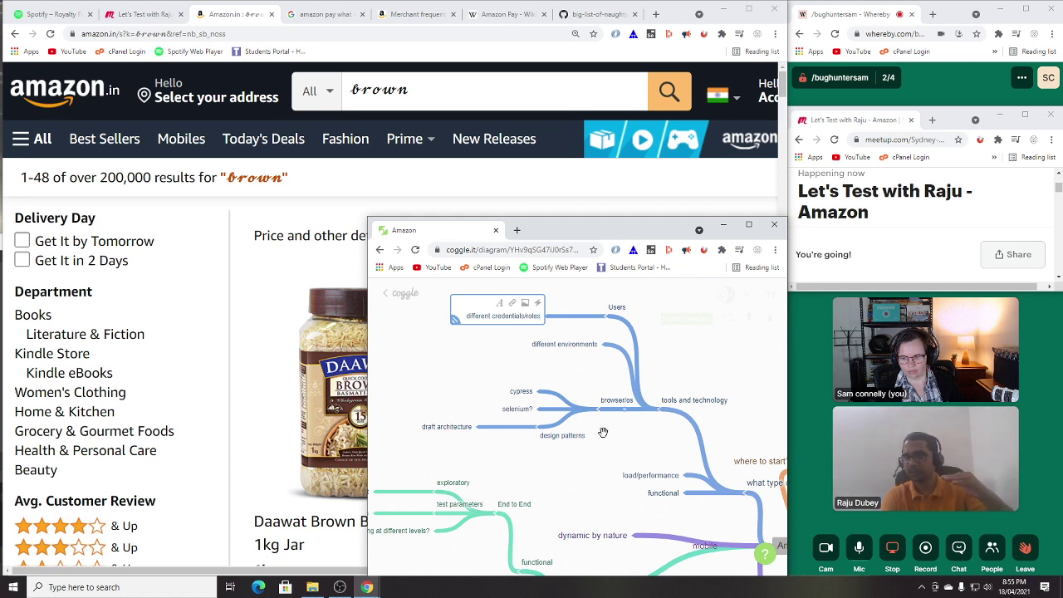
Step: Add a child branch labelled "parallel?" to the "selenium?" item
click(538, 411)
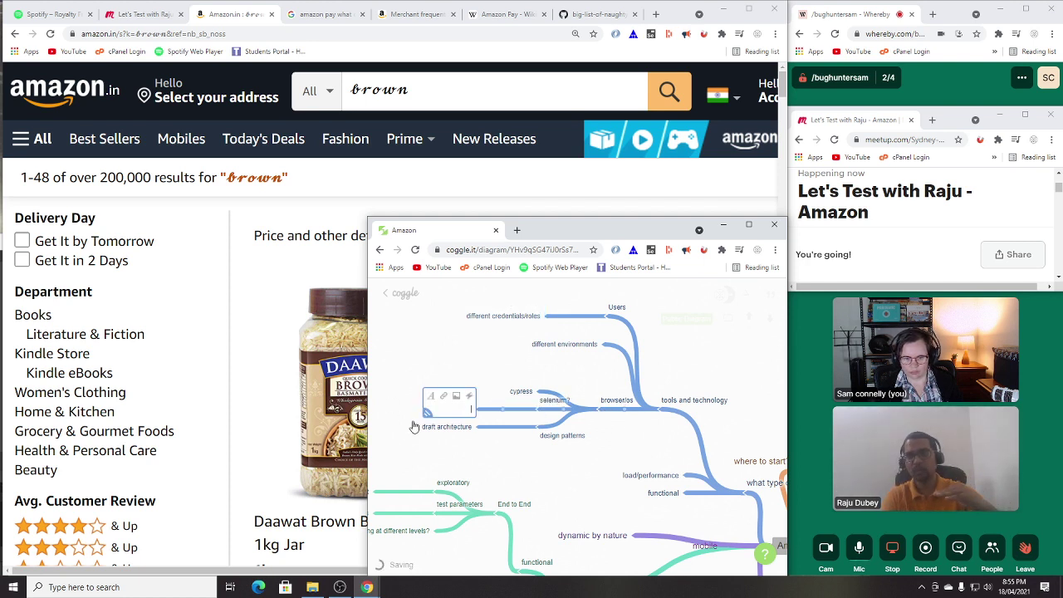
text(parallel)
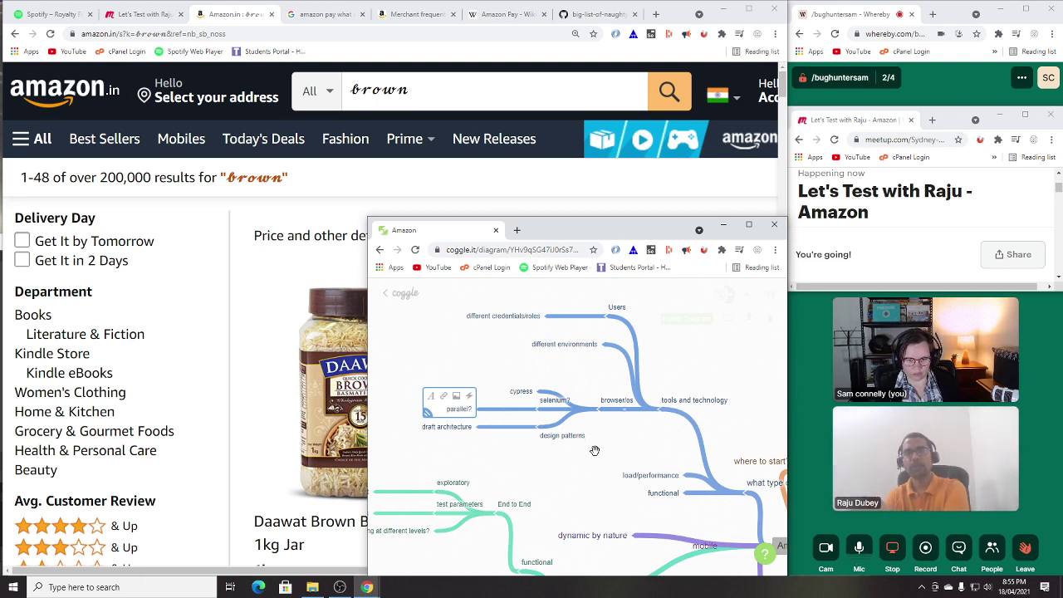
text(?)
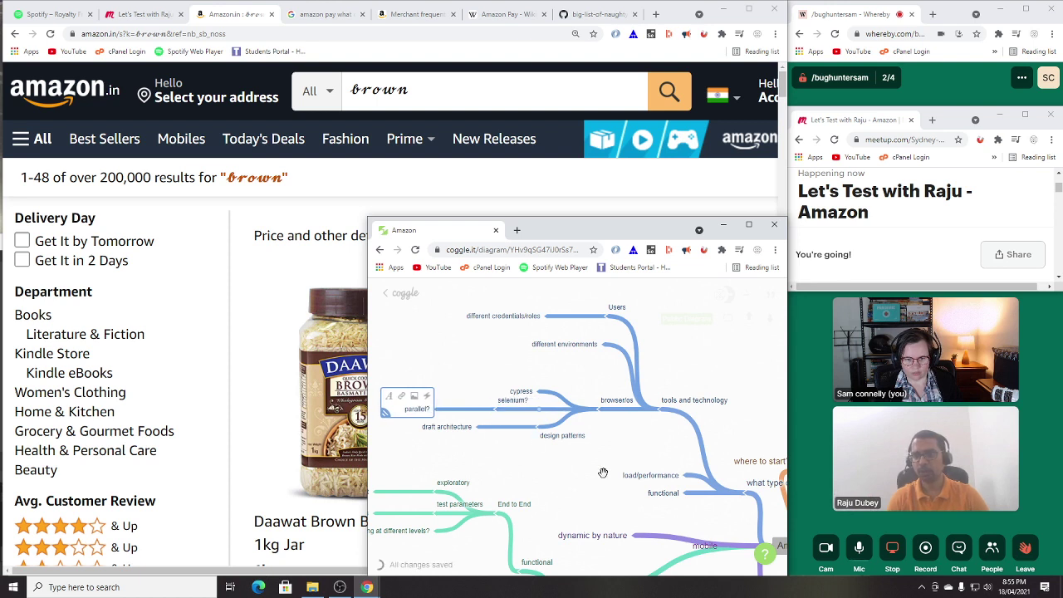
Step: Add another child branch labelled "BDD/Cucumber?" to "browser/os", above "cypress"
click(596, 410)
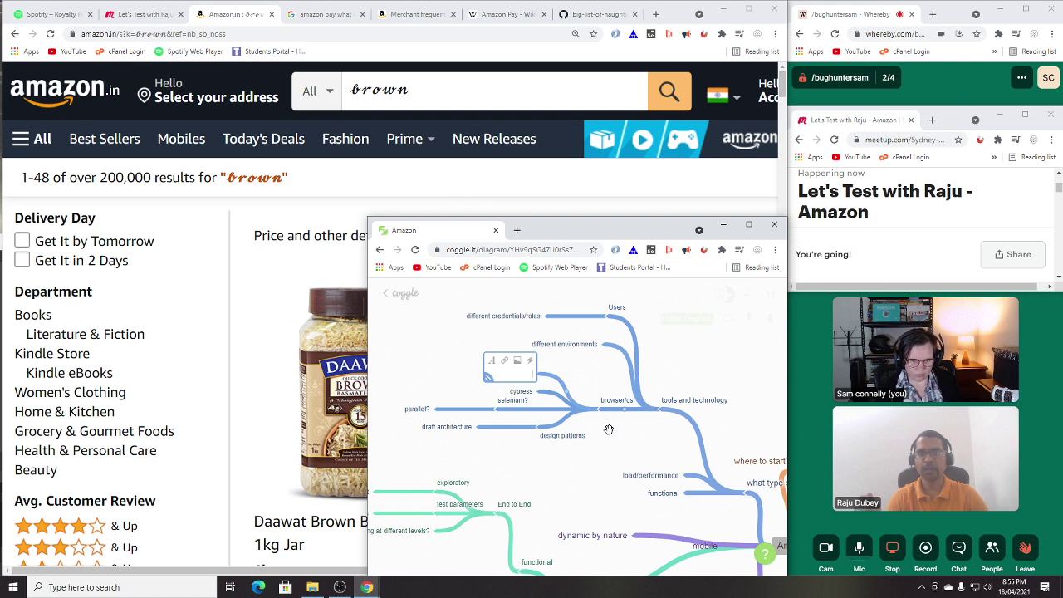
text(BDD)
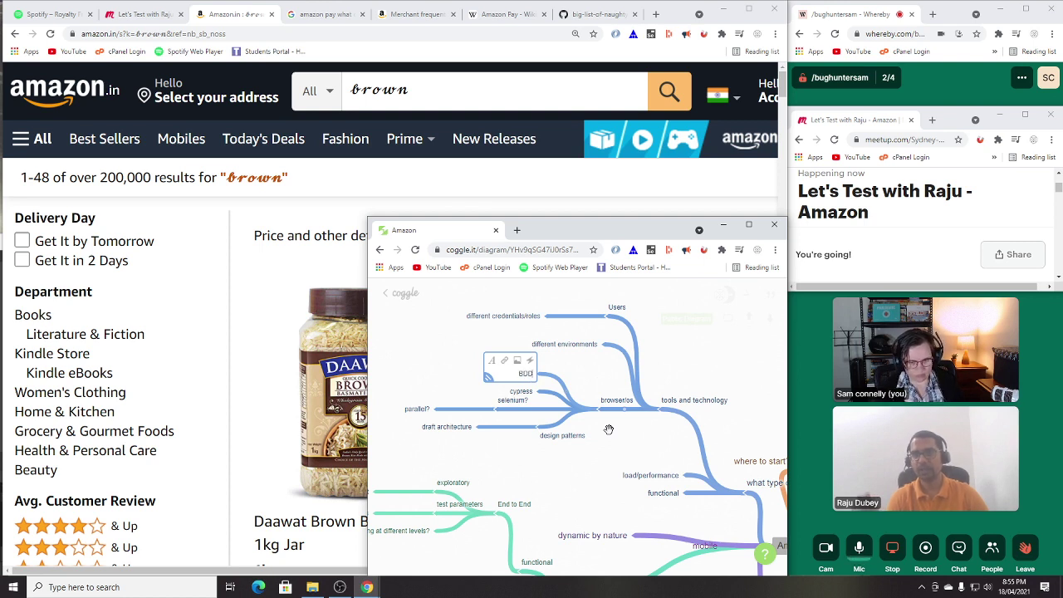
text(/Cucu)
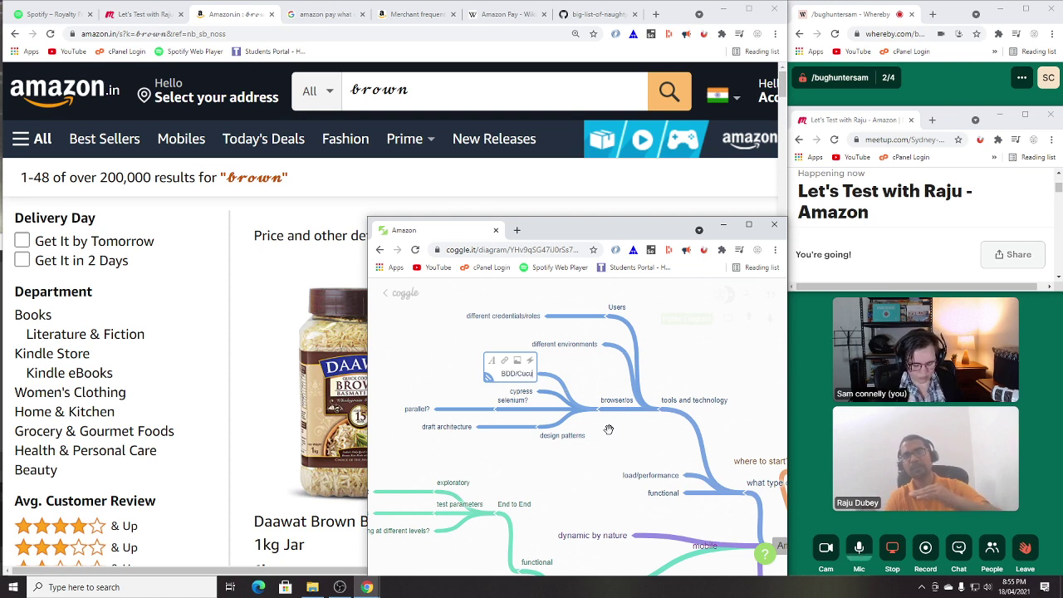
text(mber)
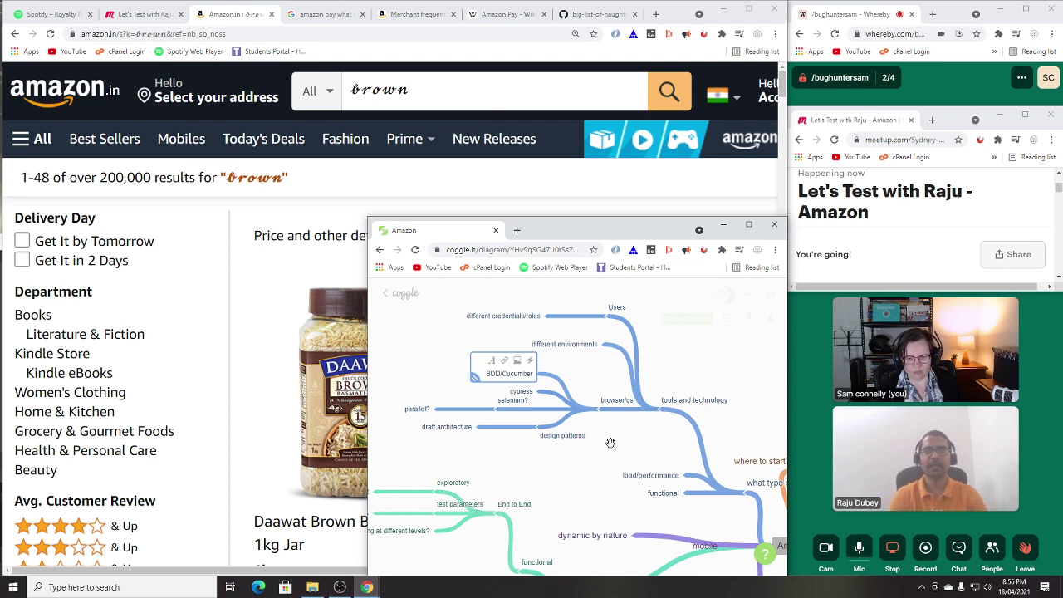
text(?)
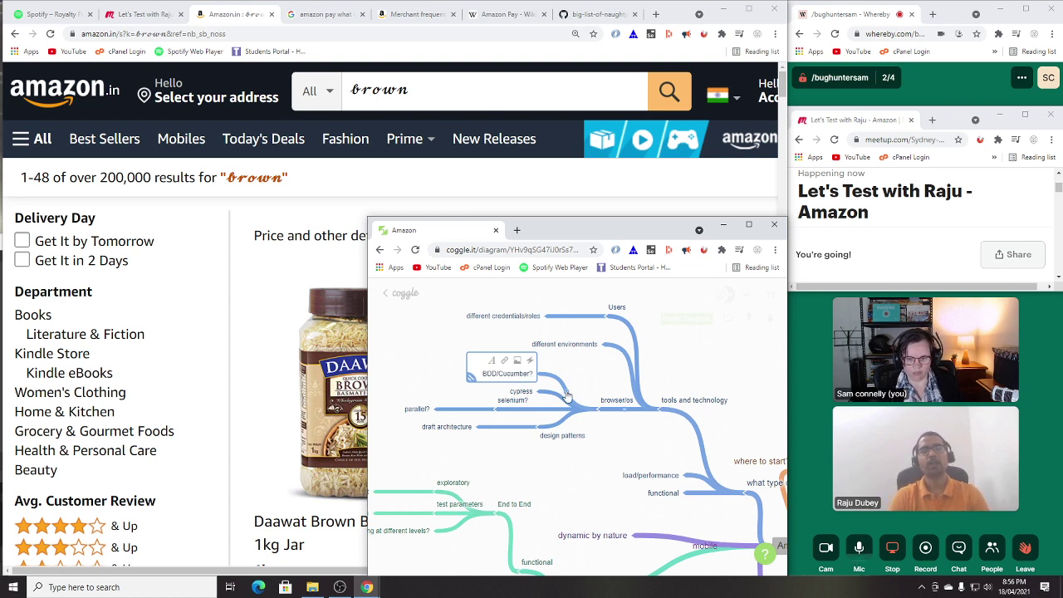
click(633, 438)
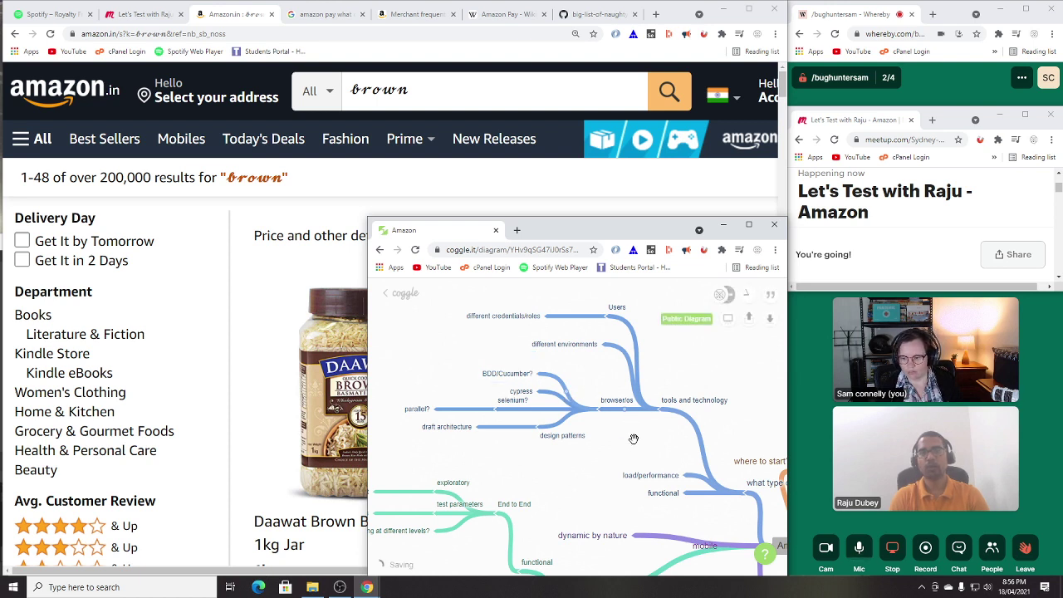
Step: Add a second child branch labelled "POM" to "design patterns", below "draft architecture"
click(596, 410)
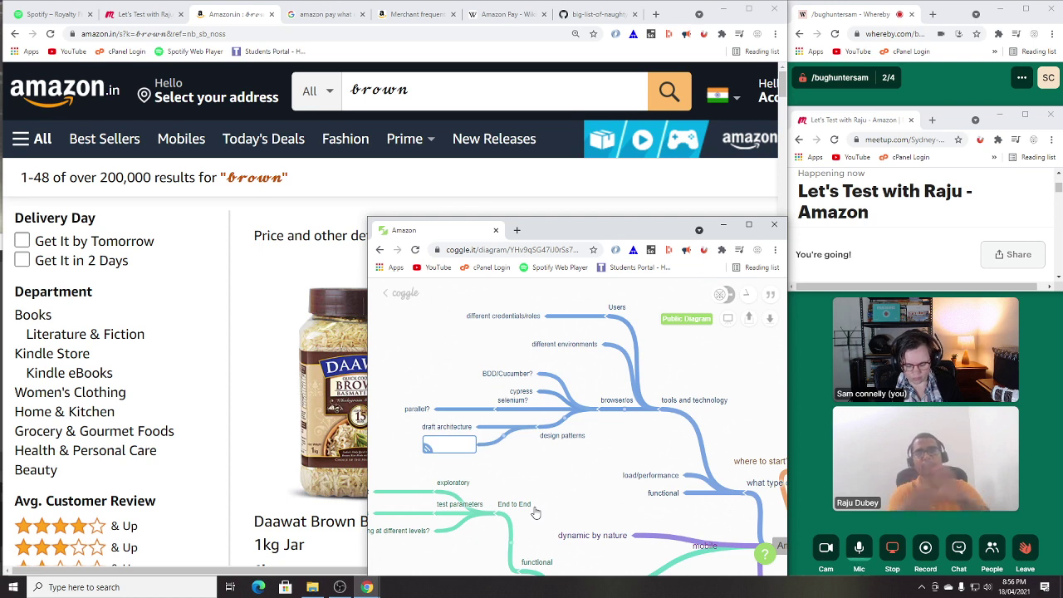
text(POM)
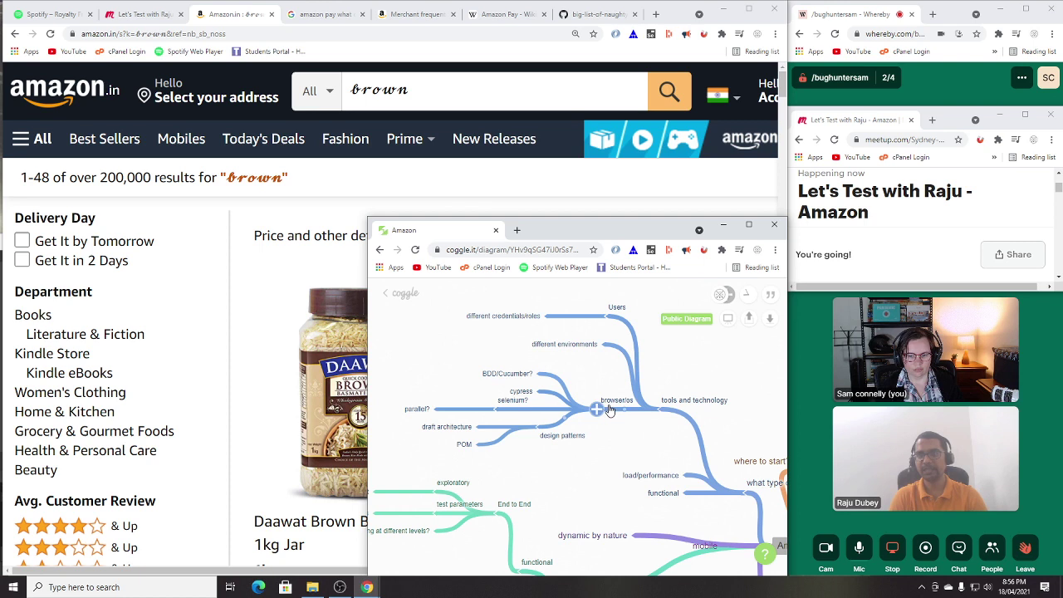
Step: Add a child branch labelled "api based automation" to "tools and technology" above "Users", and move it slightly down towards "Users"
click(656, 412)
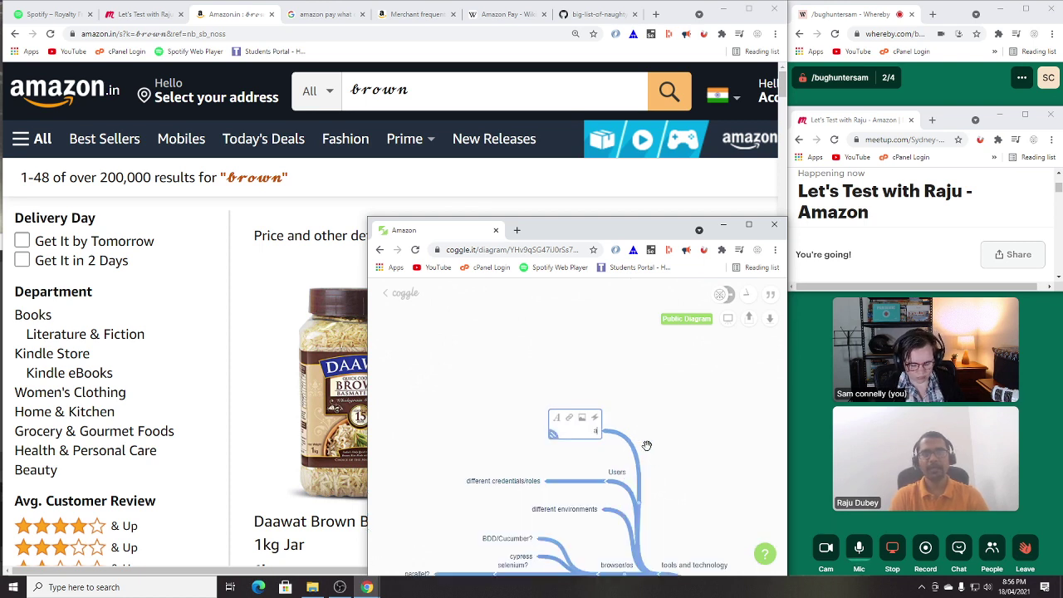
text(api based automation)
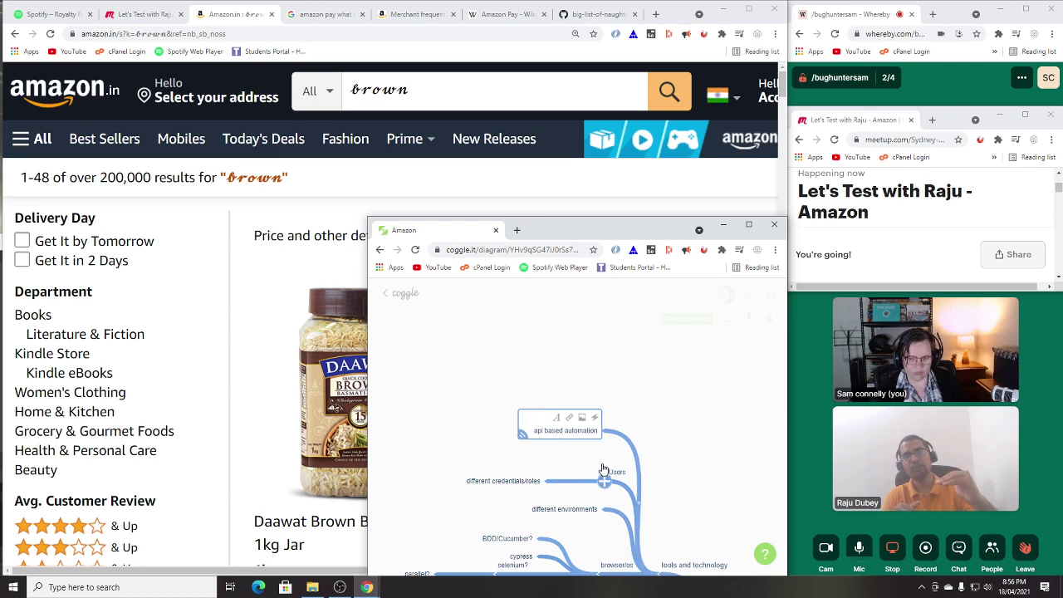
click(673, 420)
scroll(648, 387, down, 2)
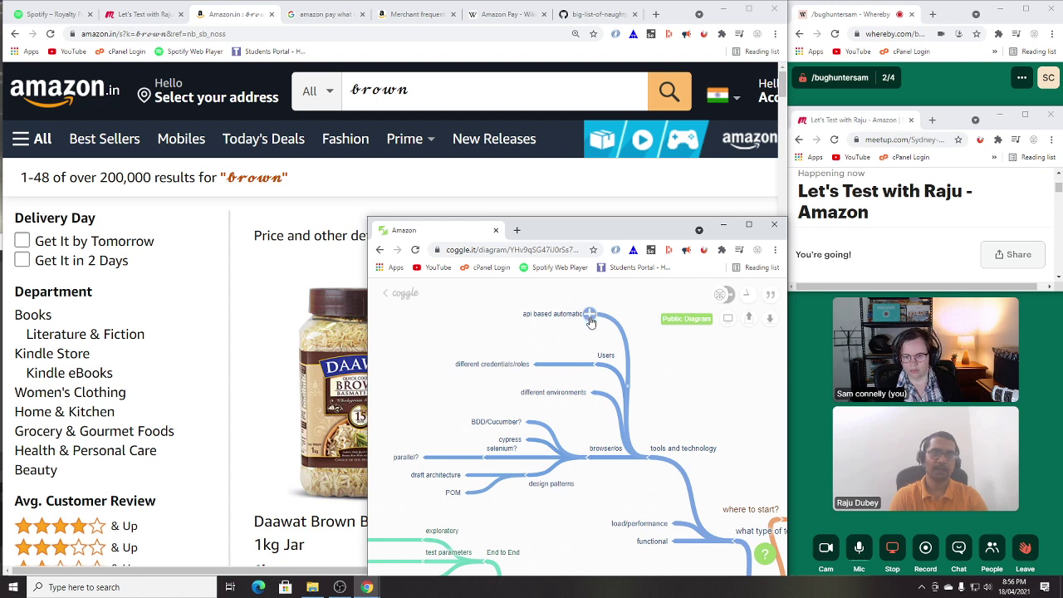
drag(589, 315, 590, 329)
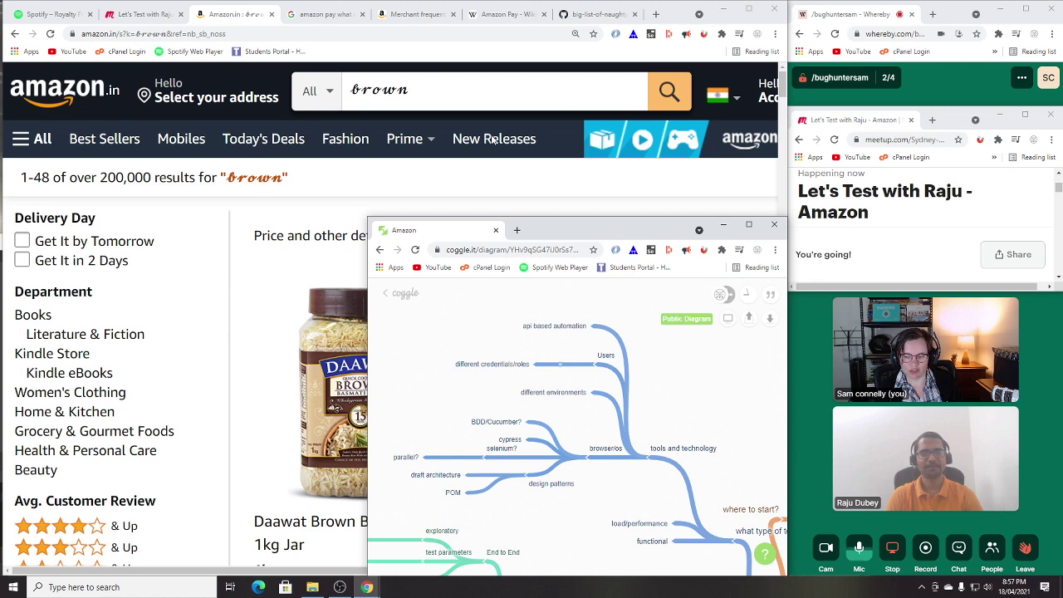
Step: Enlarge the mind map window and move the "Browsers" and "security" branches outward from the central "Amazon" item to separate them
mouse_move(742, 95)
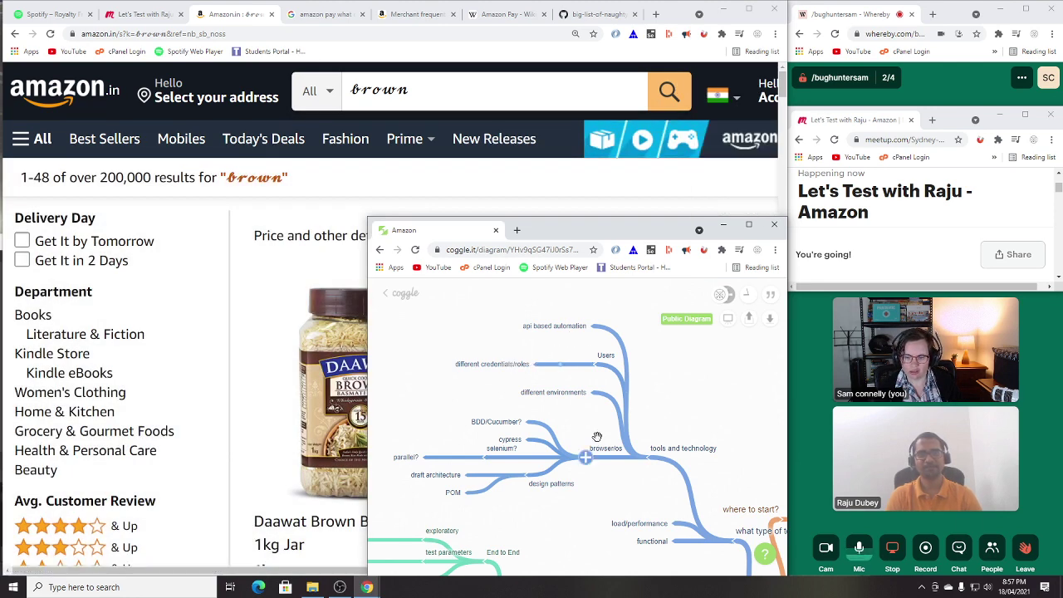
scroll(597, 437, down, 1)
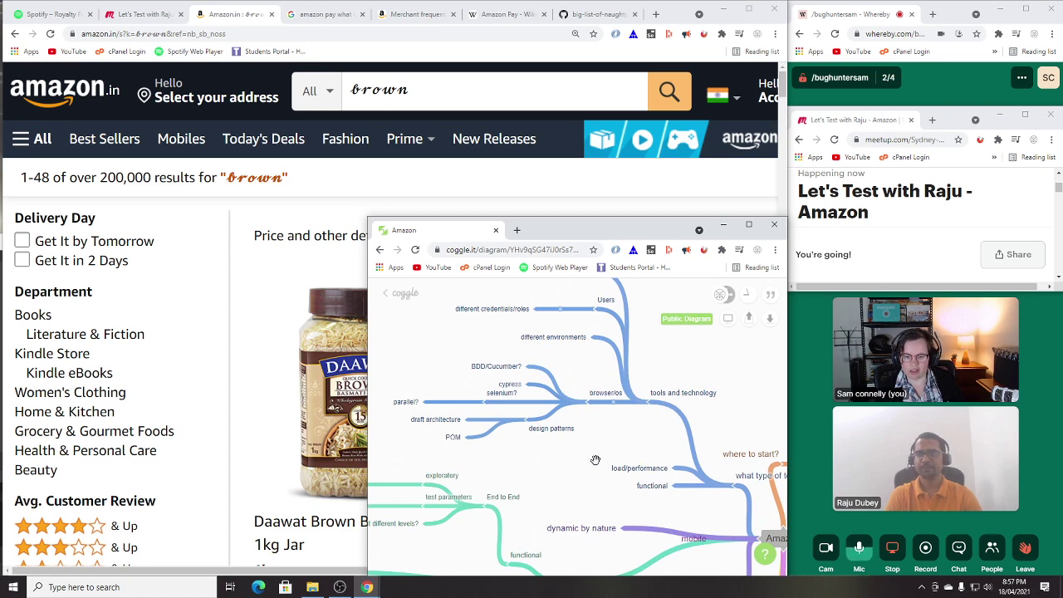
scroll(595, 469, up, 1)
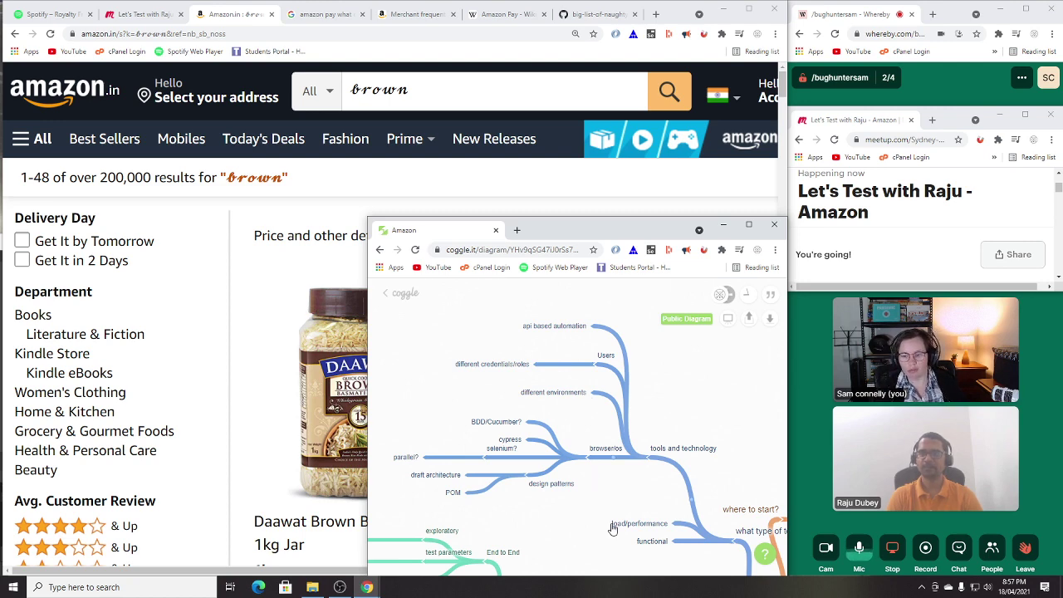
scroll(637, 486, down, 1)
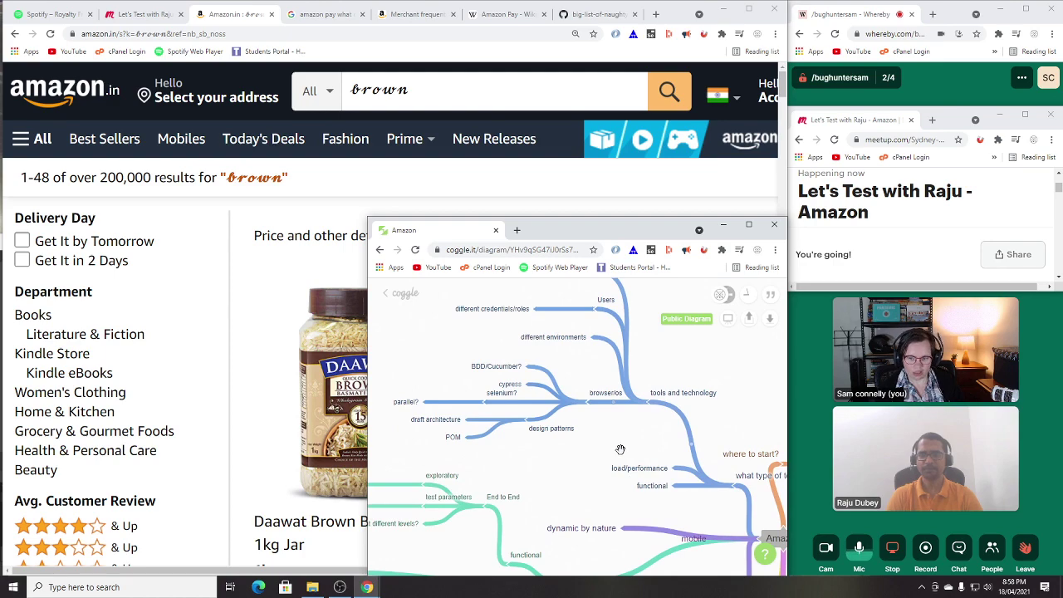
drag(368, 218, 148, 115)
scroll(697, 404, down, 2)
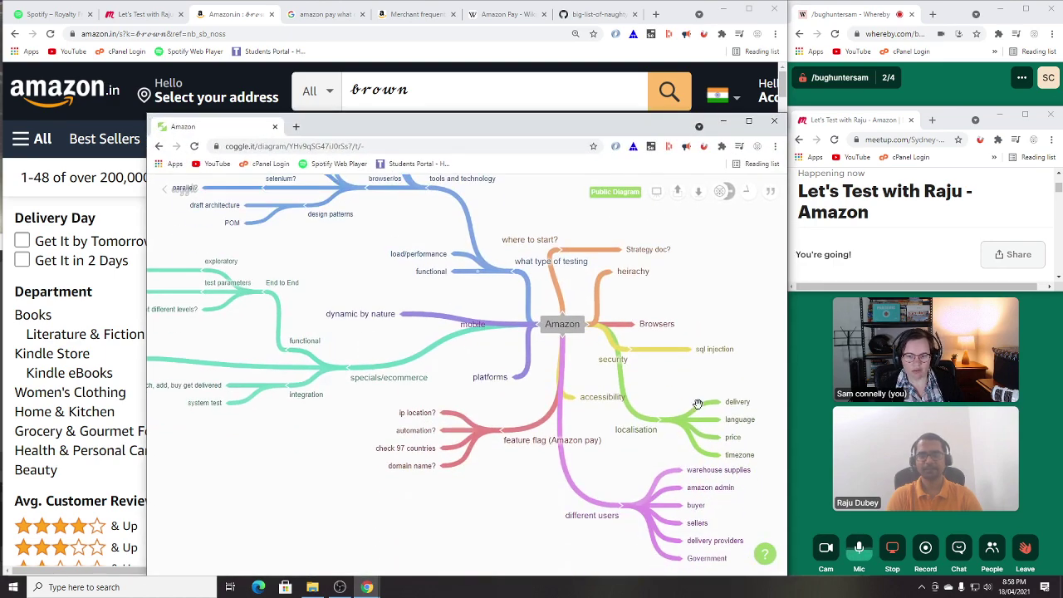
drag(629, 348, 663, 300)
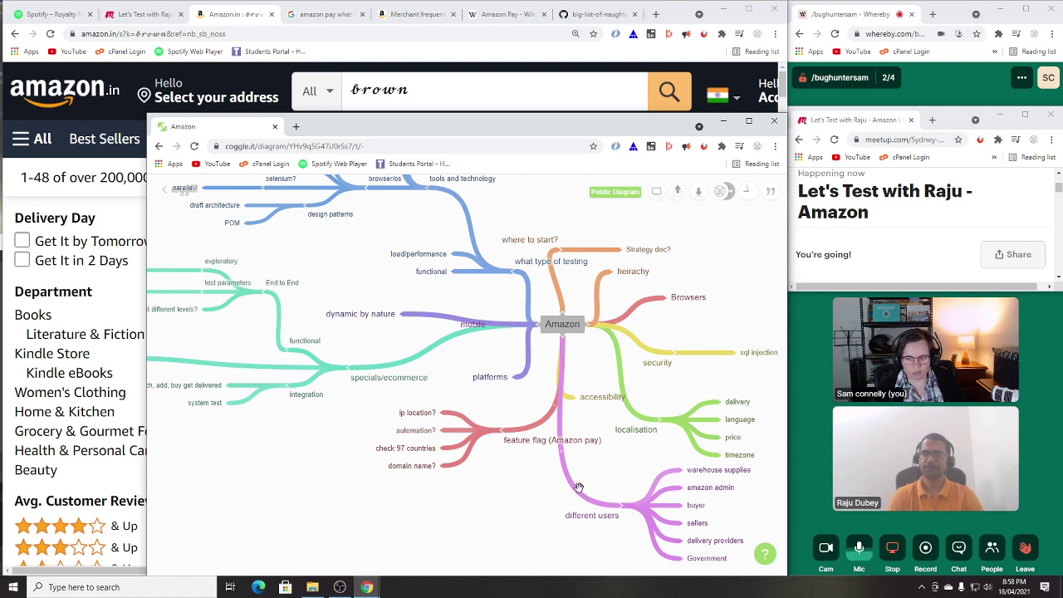
drag(275, 458, 469, 460)
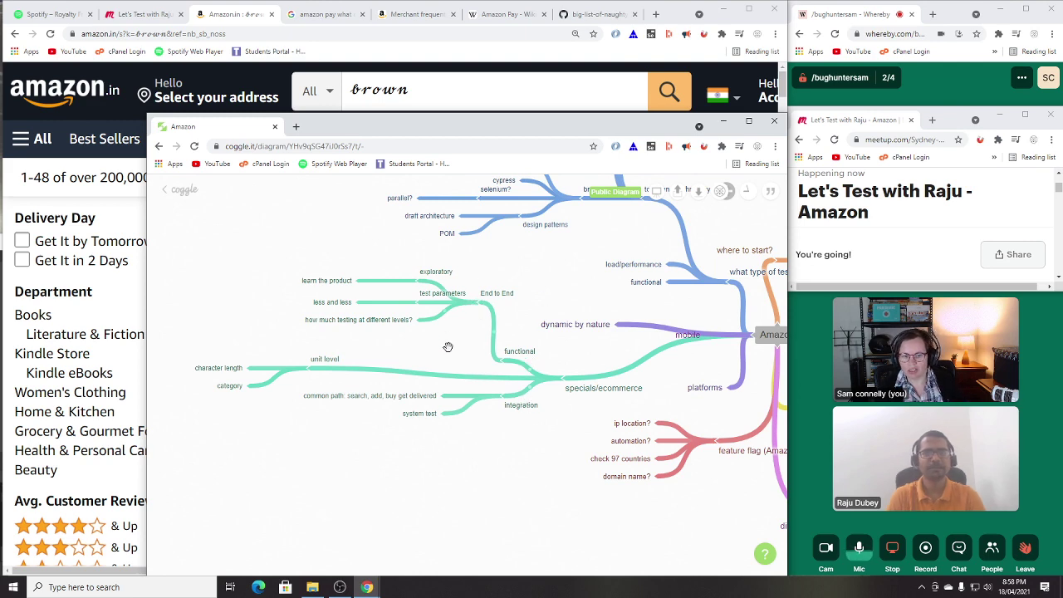
drag(448, 347, 462, 370)
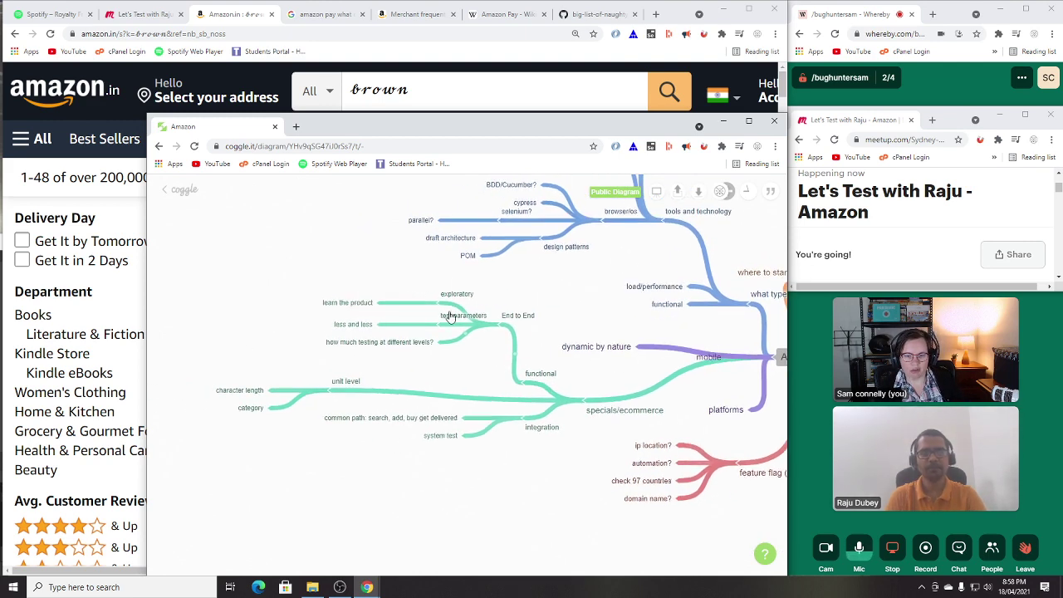
drag(532, 292, 286, 283)
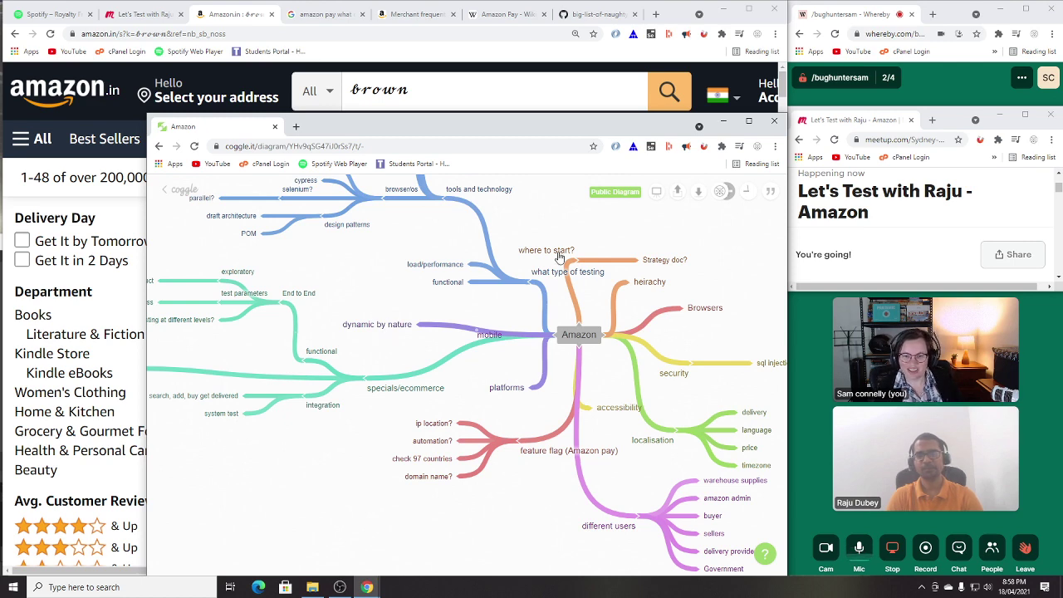
drag(356, 257, 340, 277)
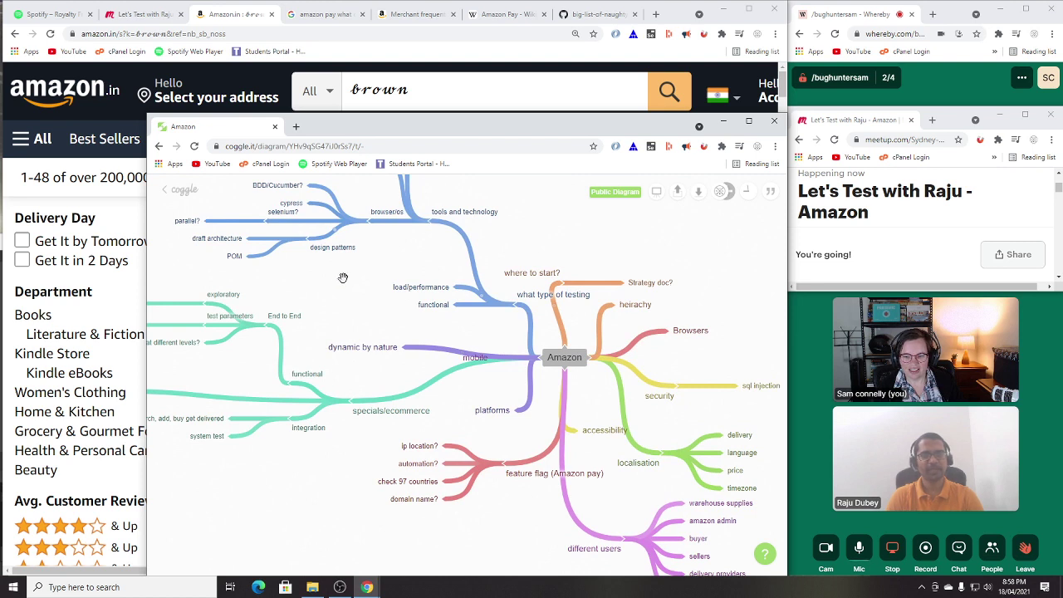